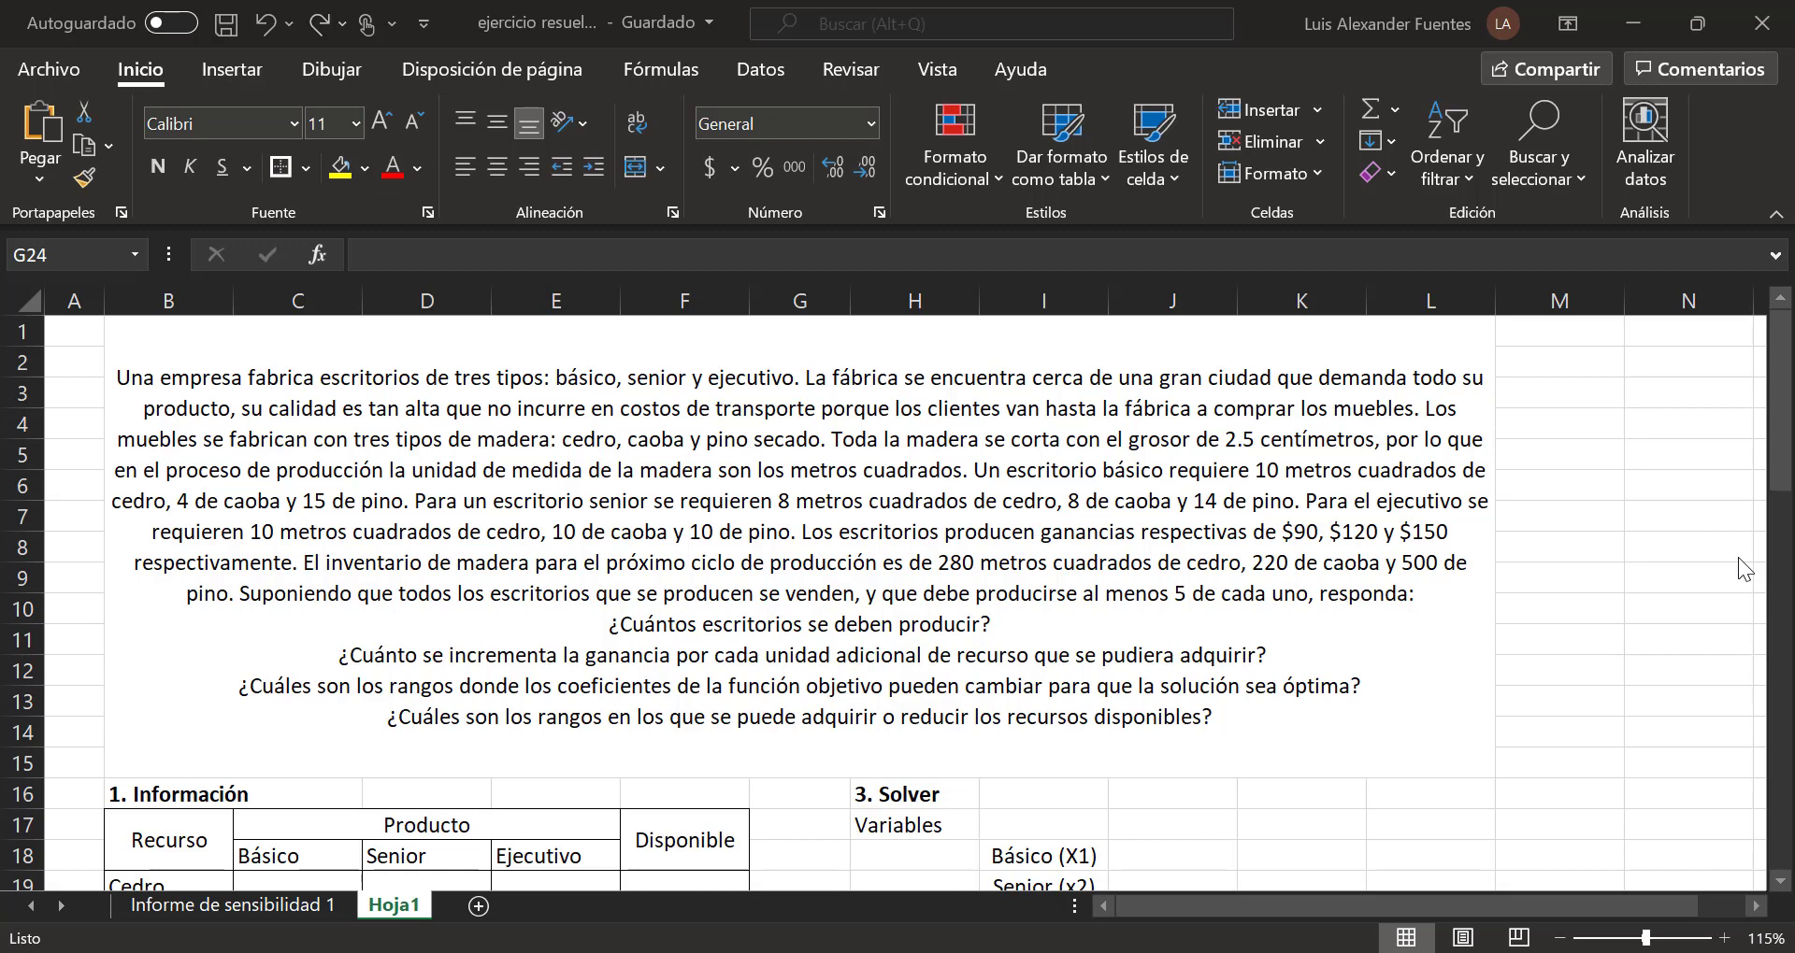
Step: Collapse the ribbon to leave more room for the worksheet
click(1167, 215)
right_click(1137, 203)
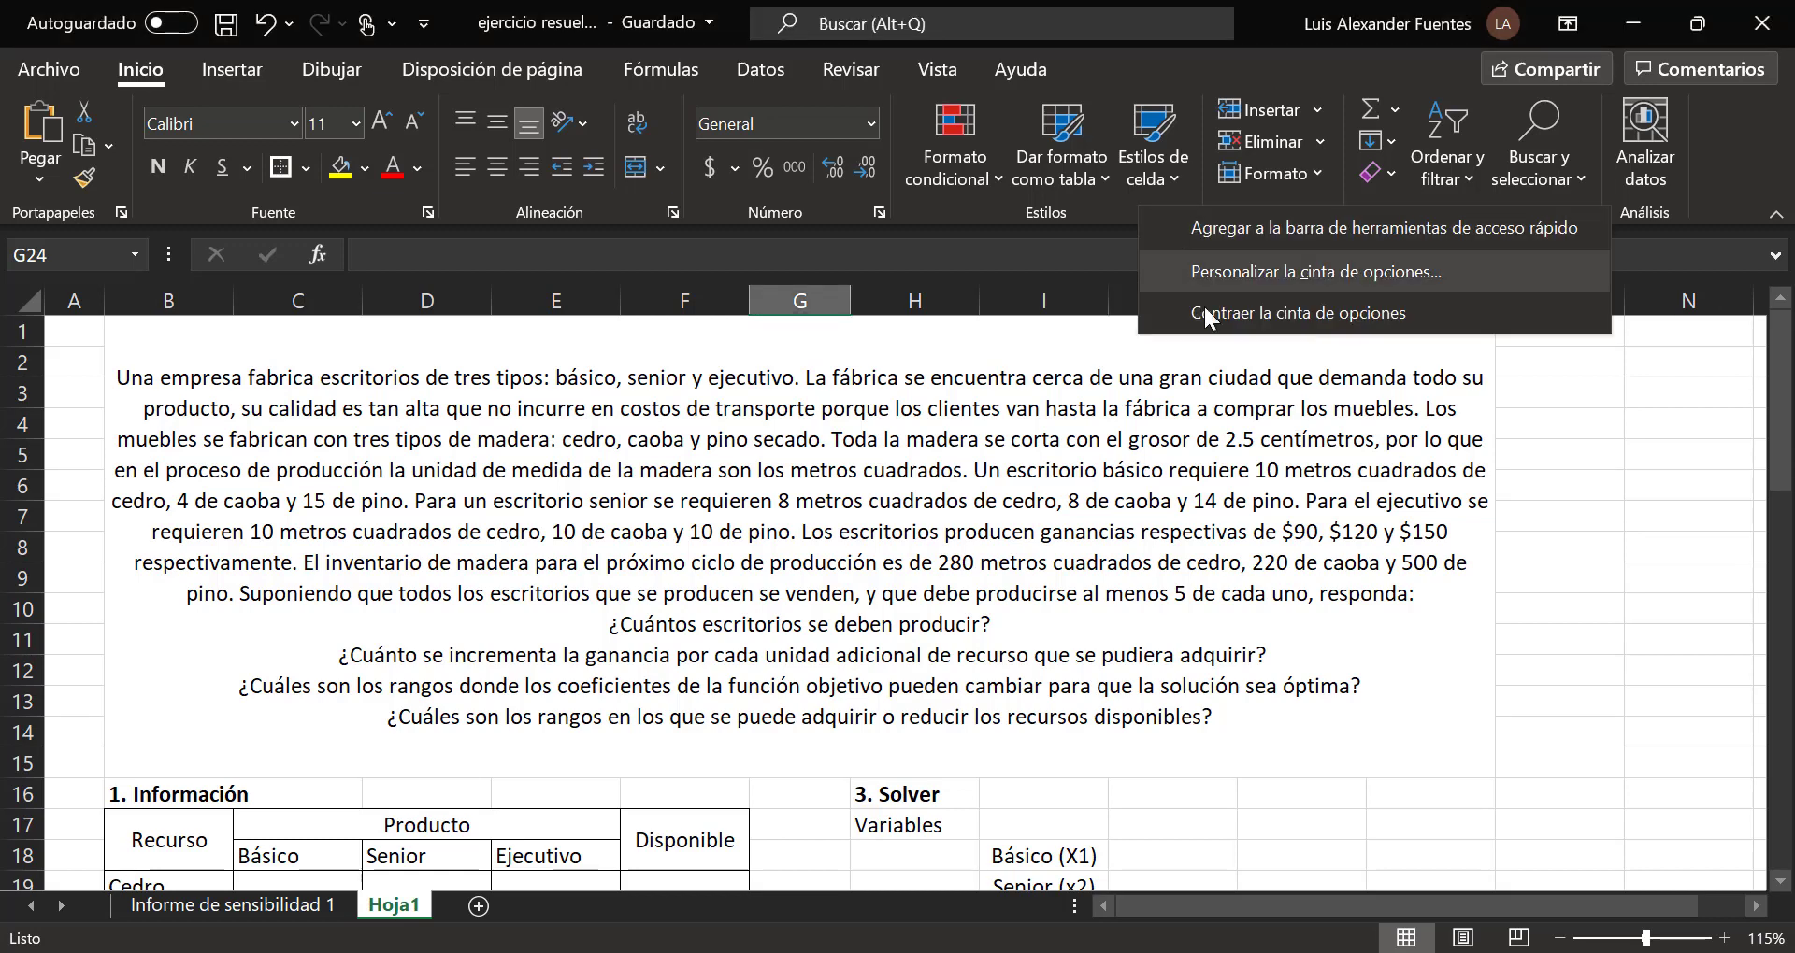
click(1208, 316)
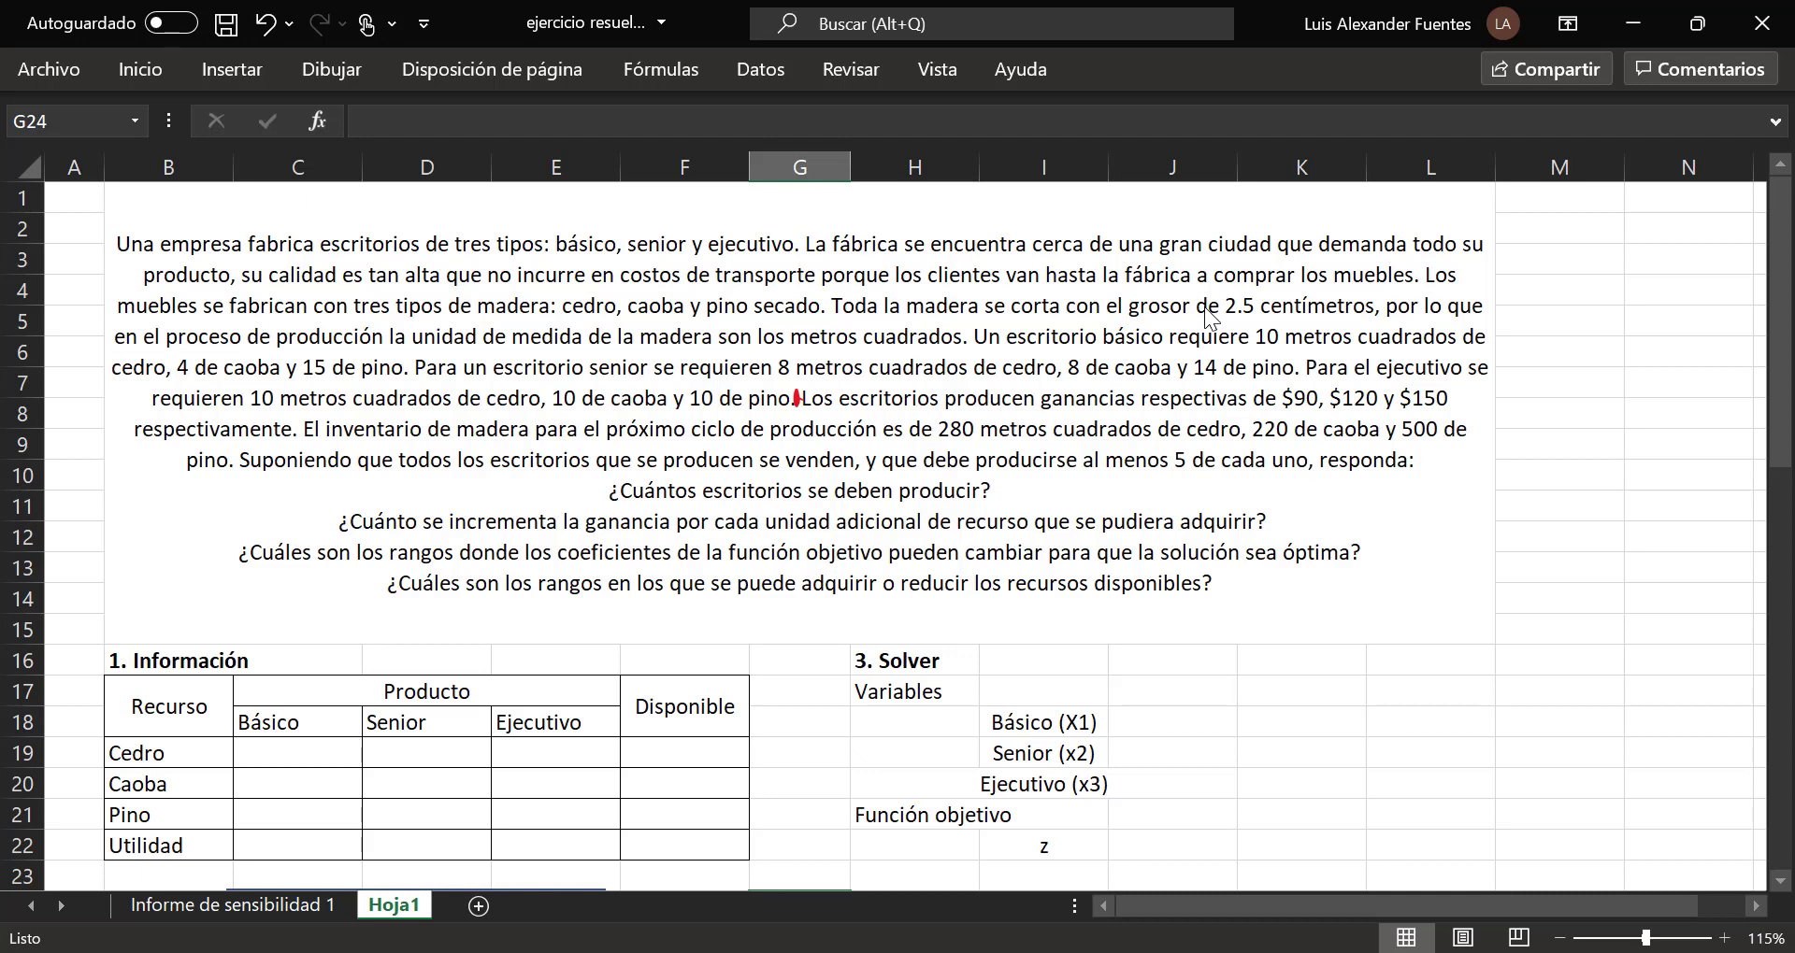
Step: Mark the wood rows and the three product headings in red ink, and underline "básico" and "10" in the problem statement
mouse_move(85, 736)
mouse_down()
mouse_move(82, 823)
mouse_move(89, 795)
mouse_up()
drag(319, 726, 332, 710)
drag(456, 727, 470, 704)
drag(600, 728, 622, 702)
drag(1110, 355, 1137, 353)
drag(1266, 347, 1294, 345)
Step: Fill the Básico column of the information table with Cedro 10, Caoba 4 and Pino 15
click(268, 760)
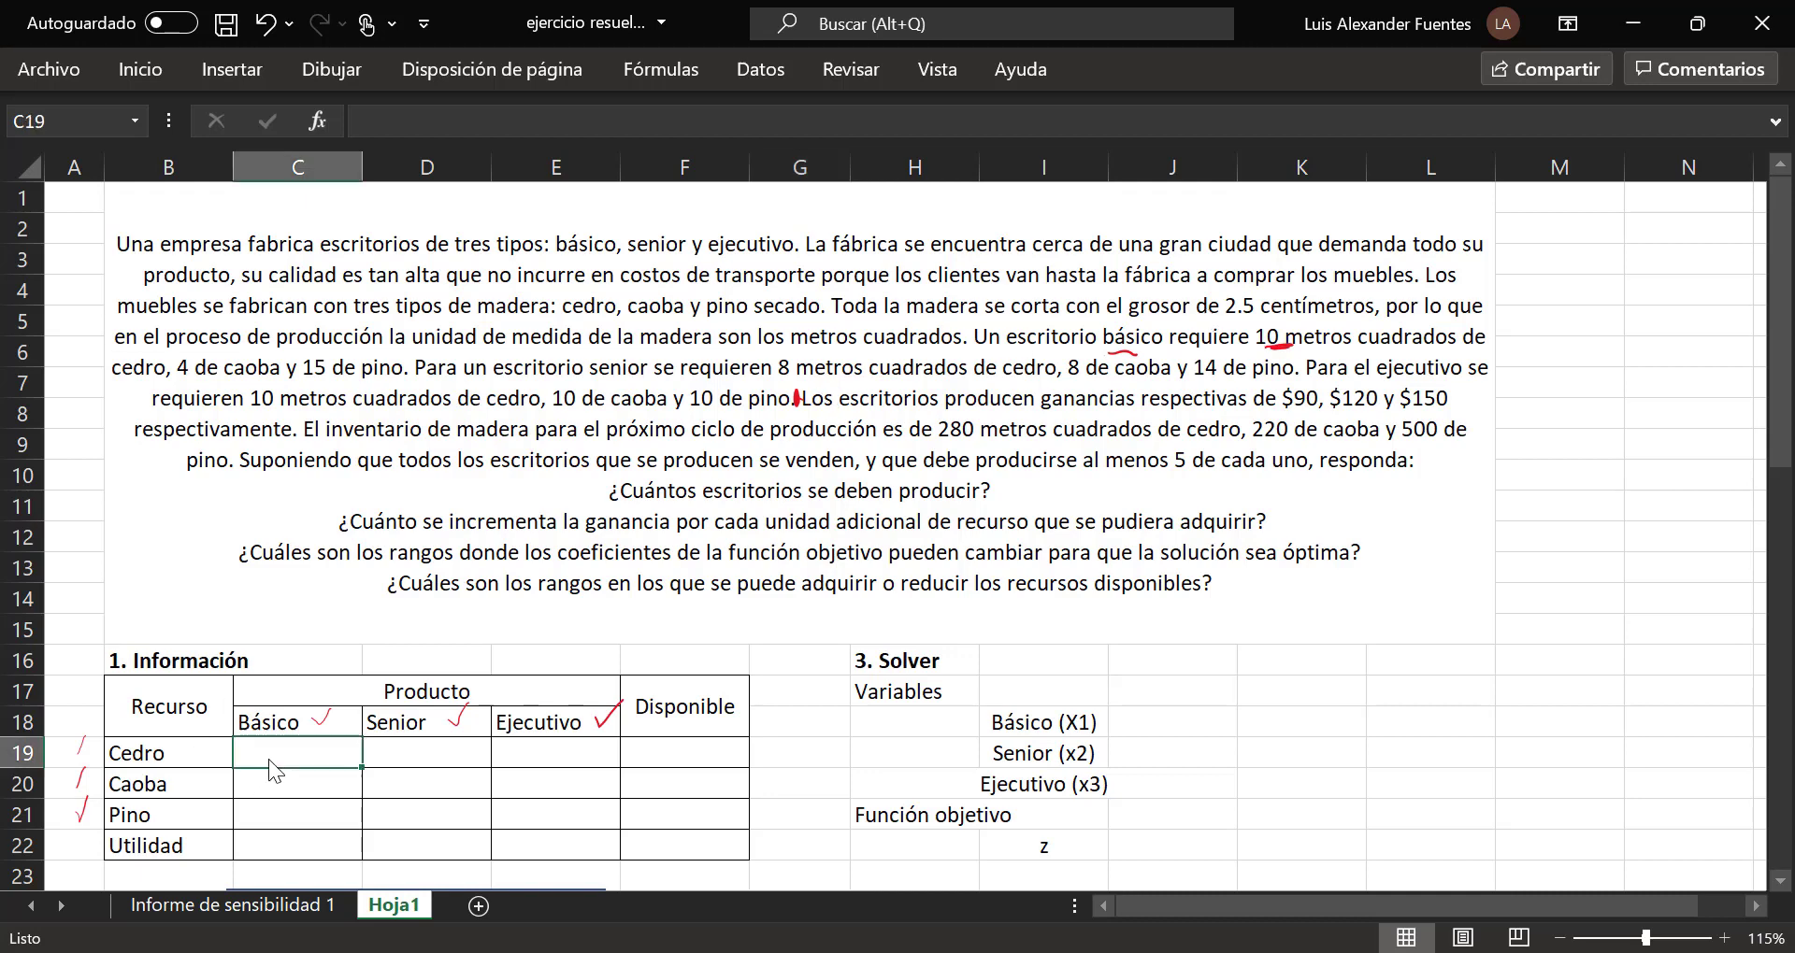
text(10)
key(Return)
text(4)
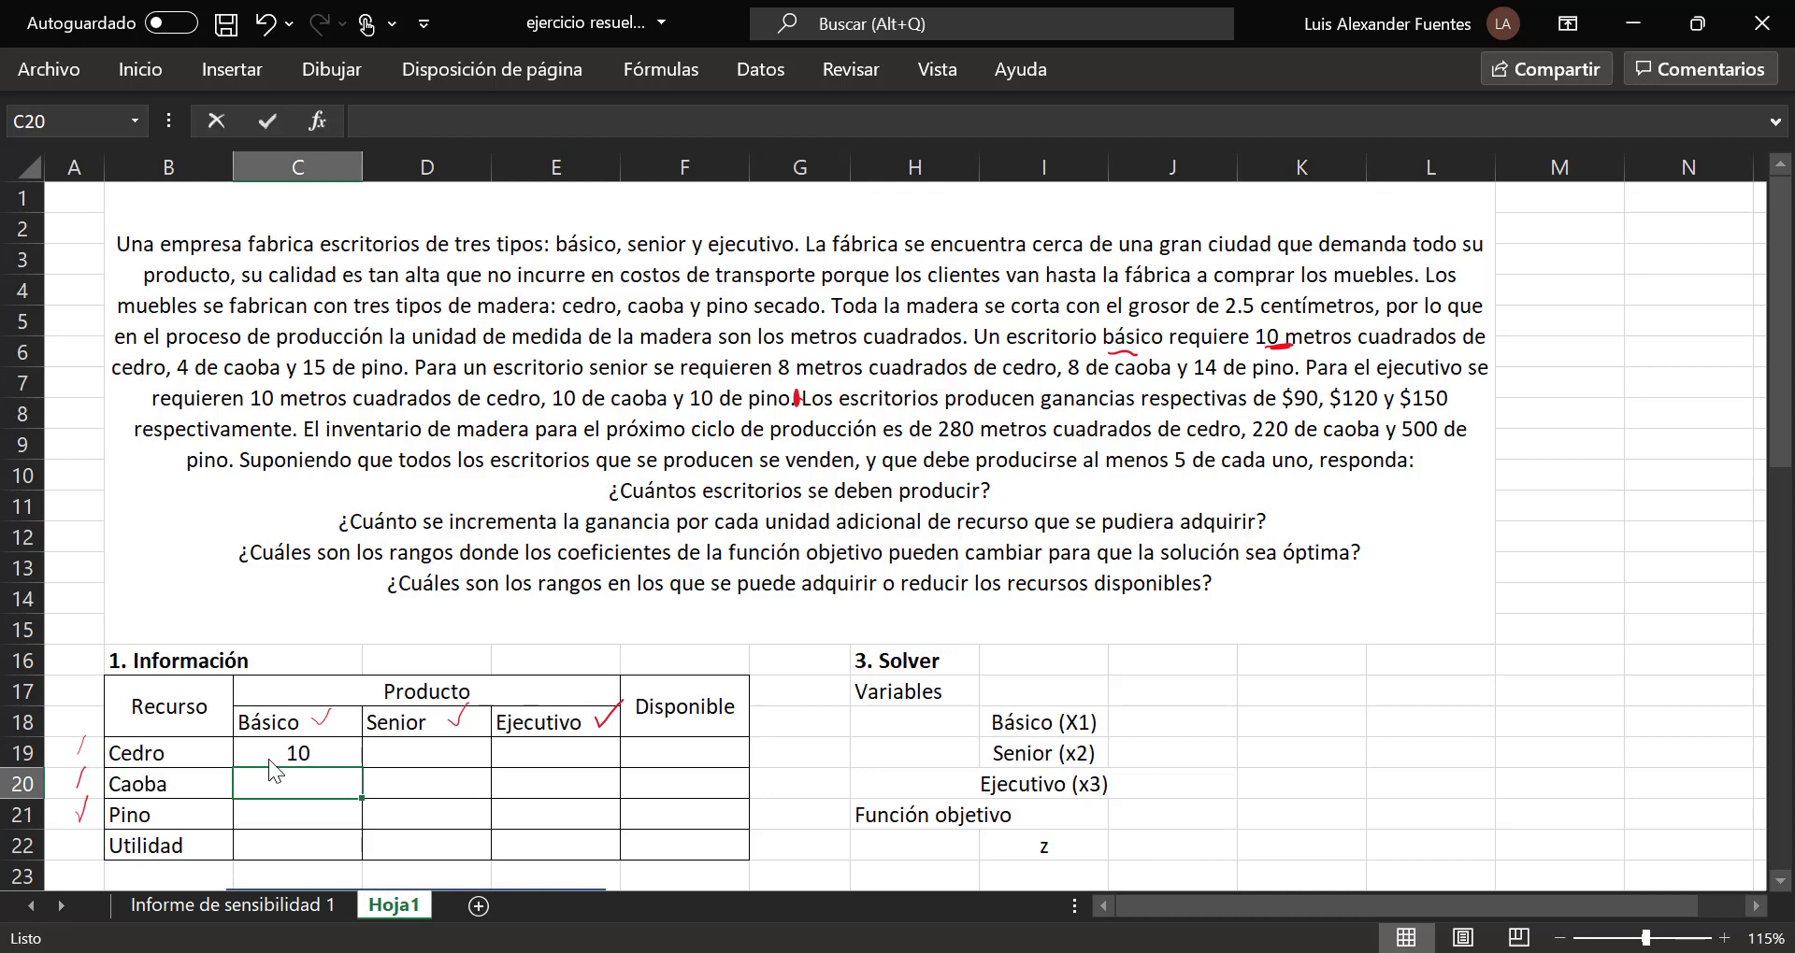
key(Return)
text(15)
key(Tab)
Step: Fill the Senior column of the information table with Cedro 8, Caoba 8 and Pino 14
key(Up)
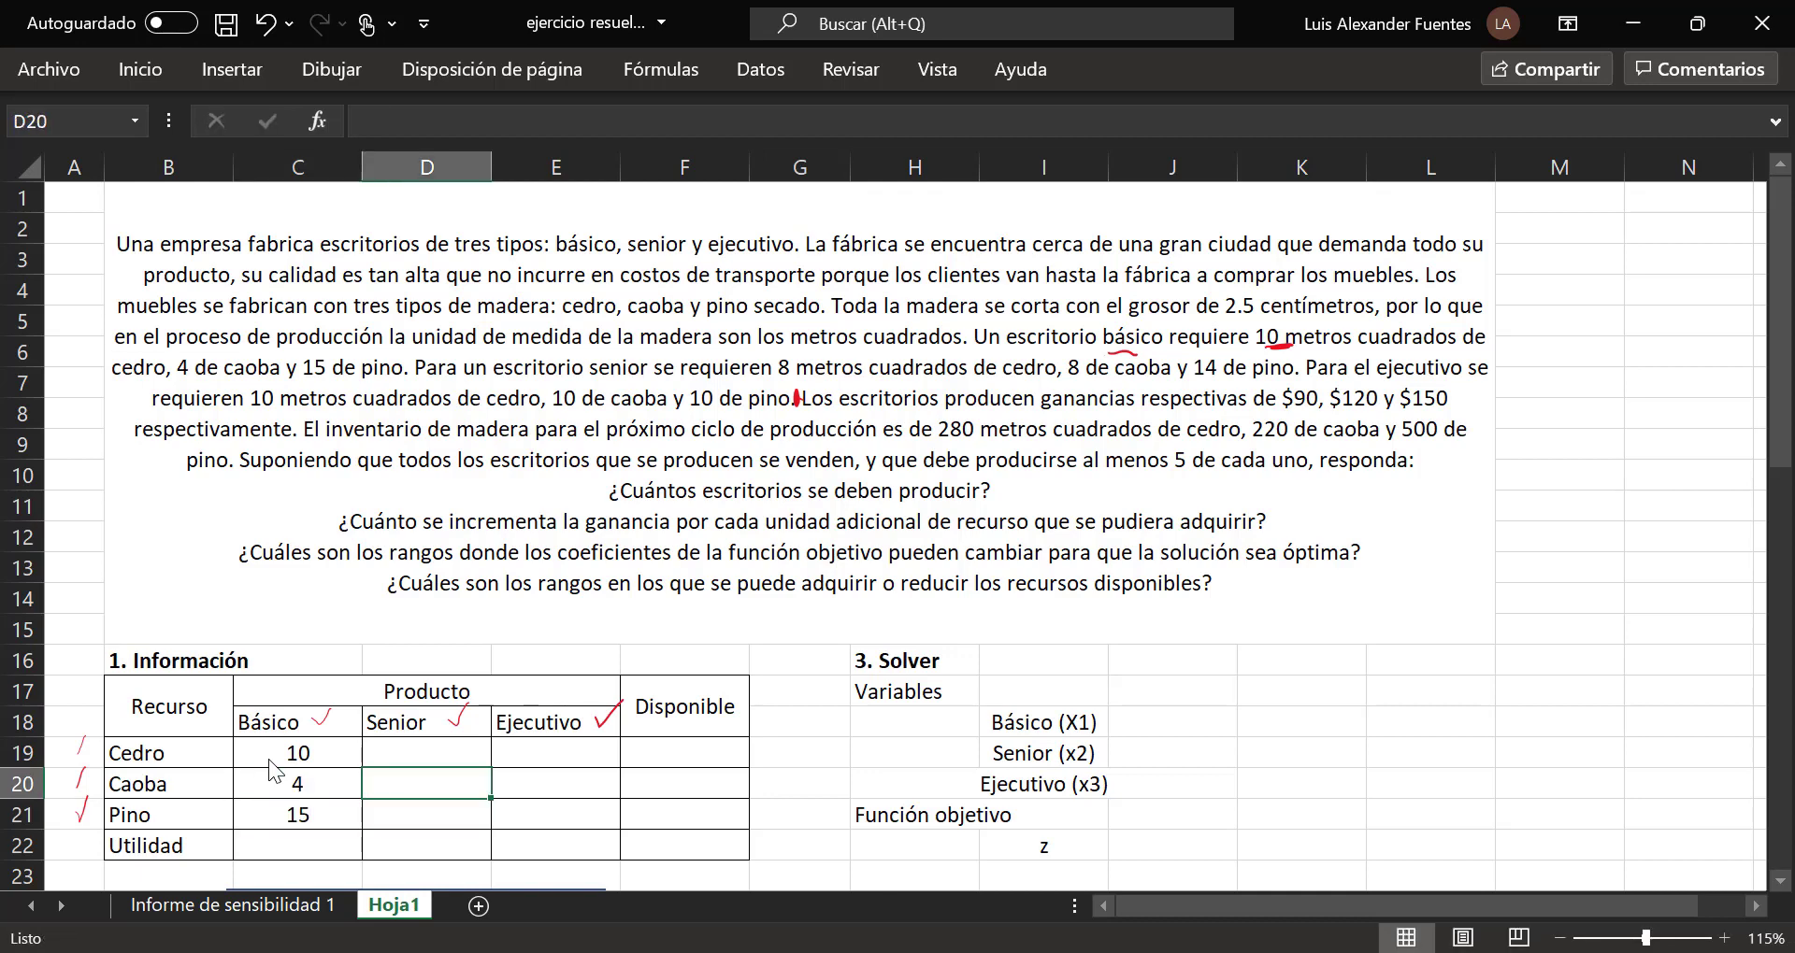
text(8)
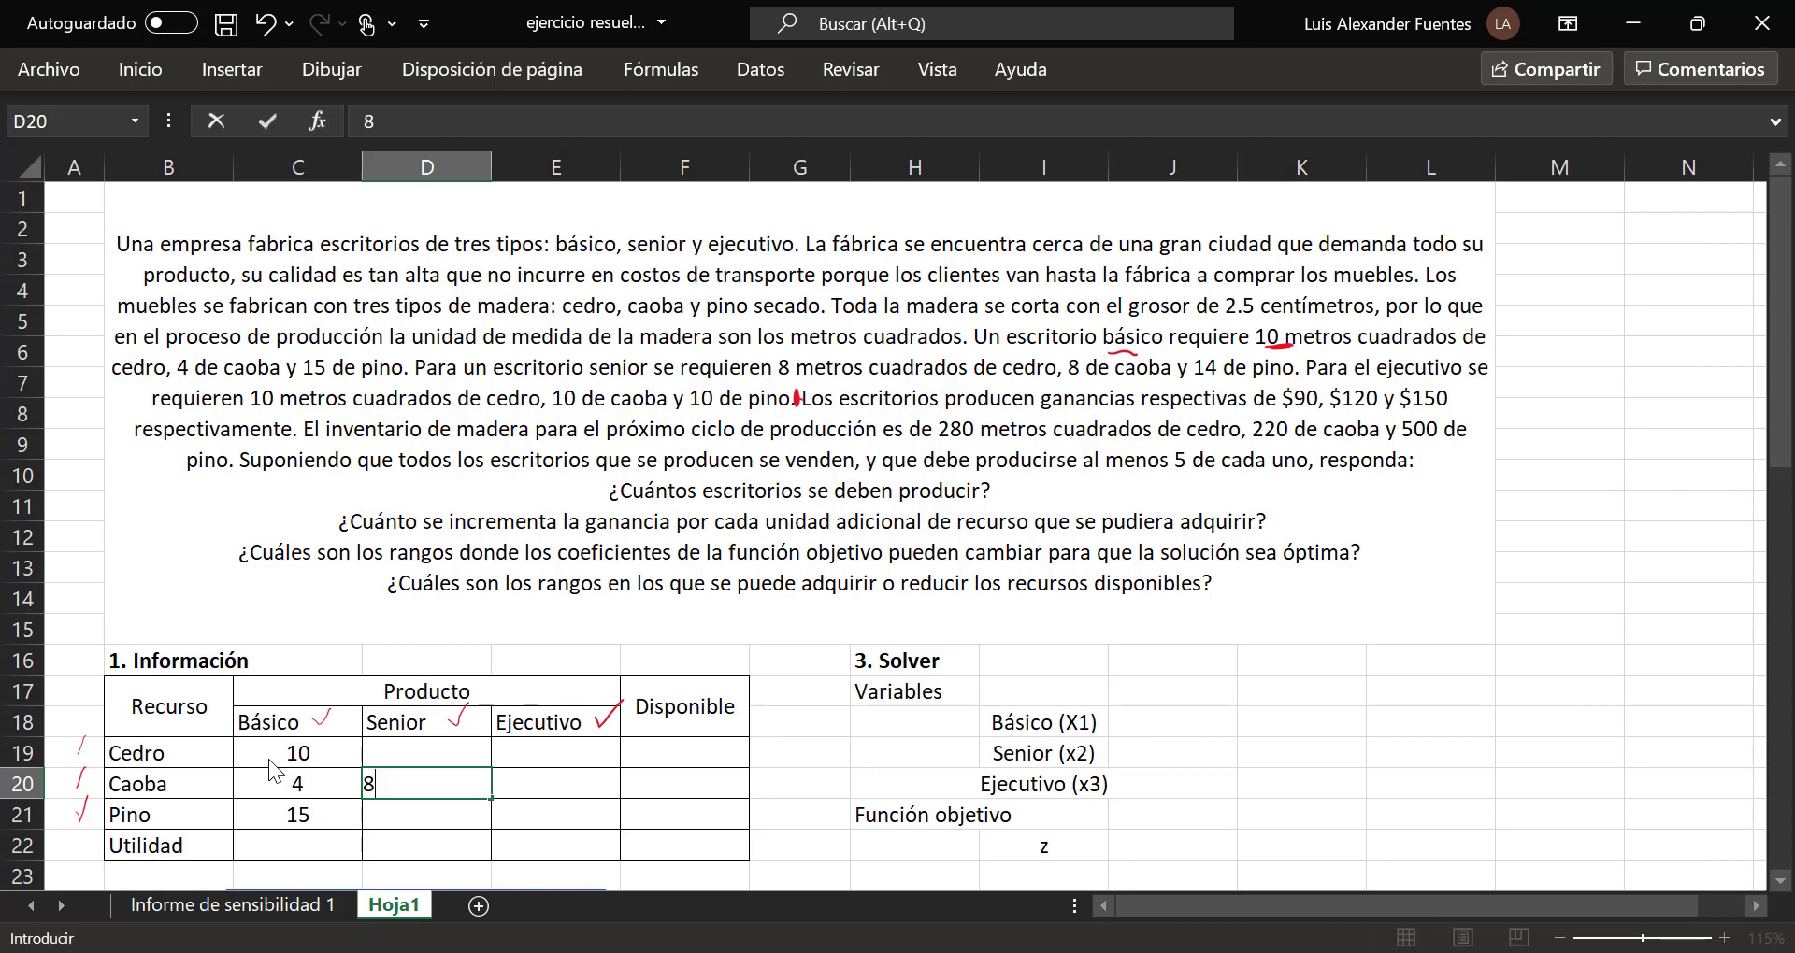
key(Up)
text(8)
key(Return)
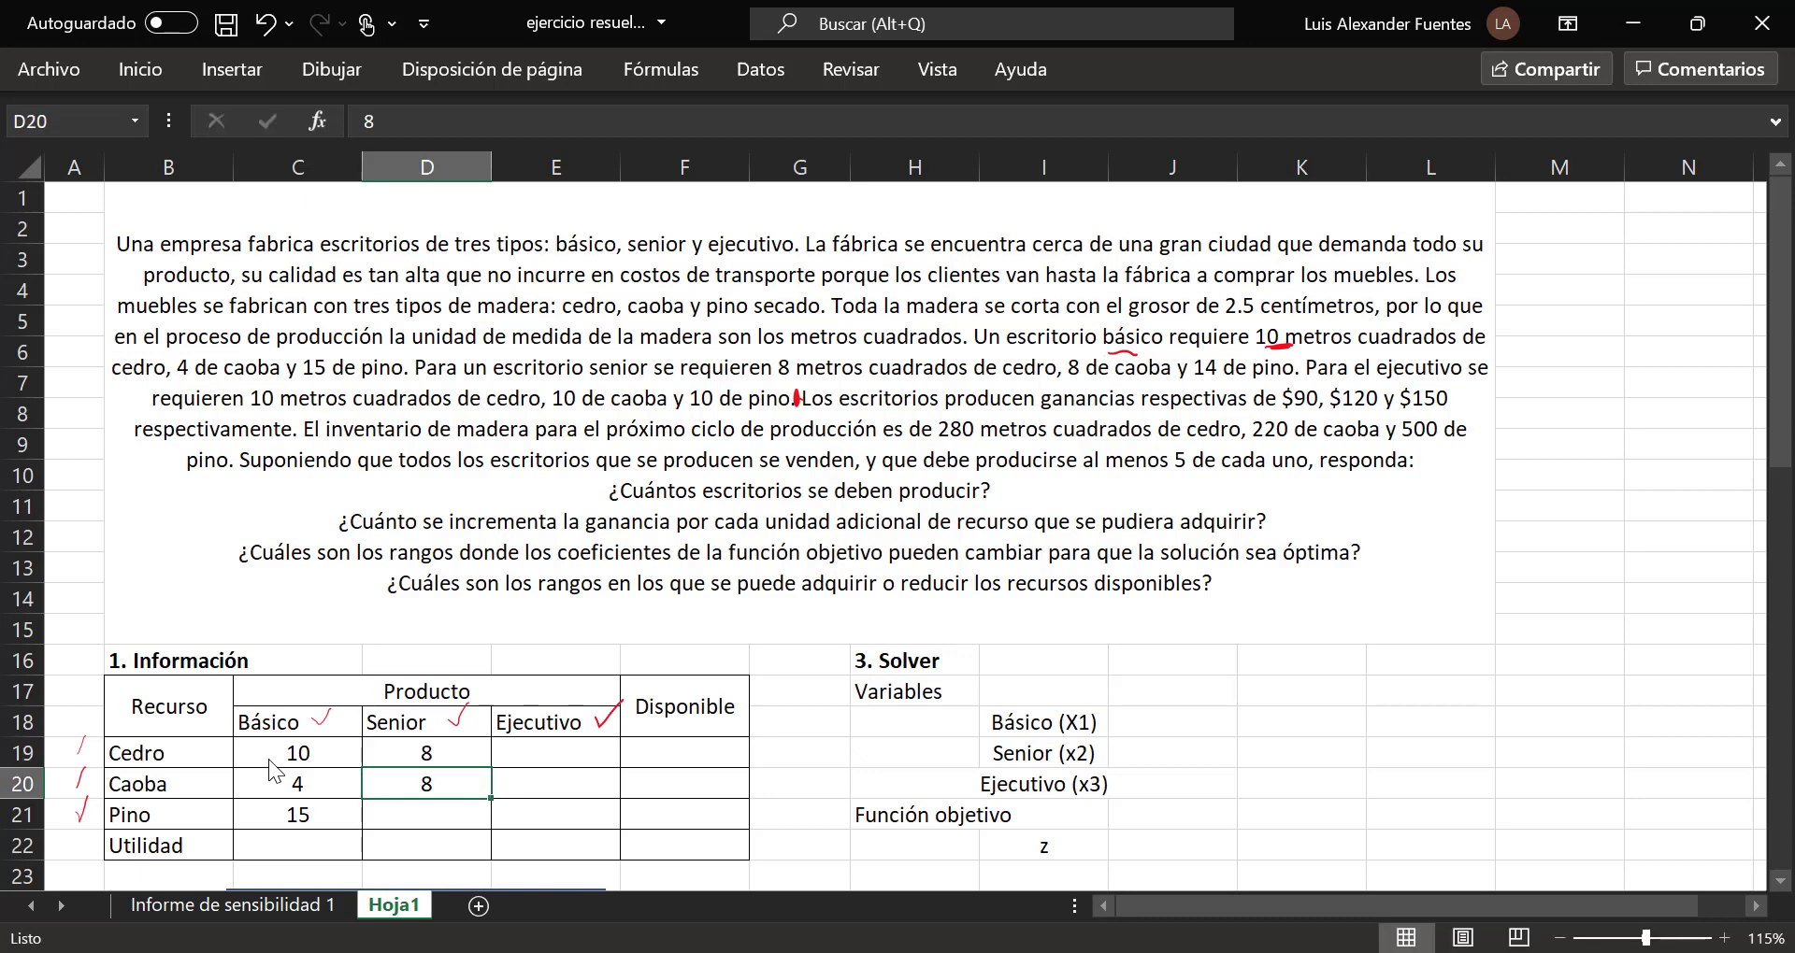
key(Return)
text(14)
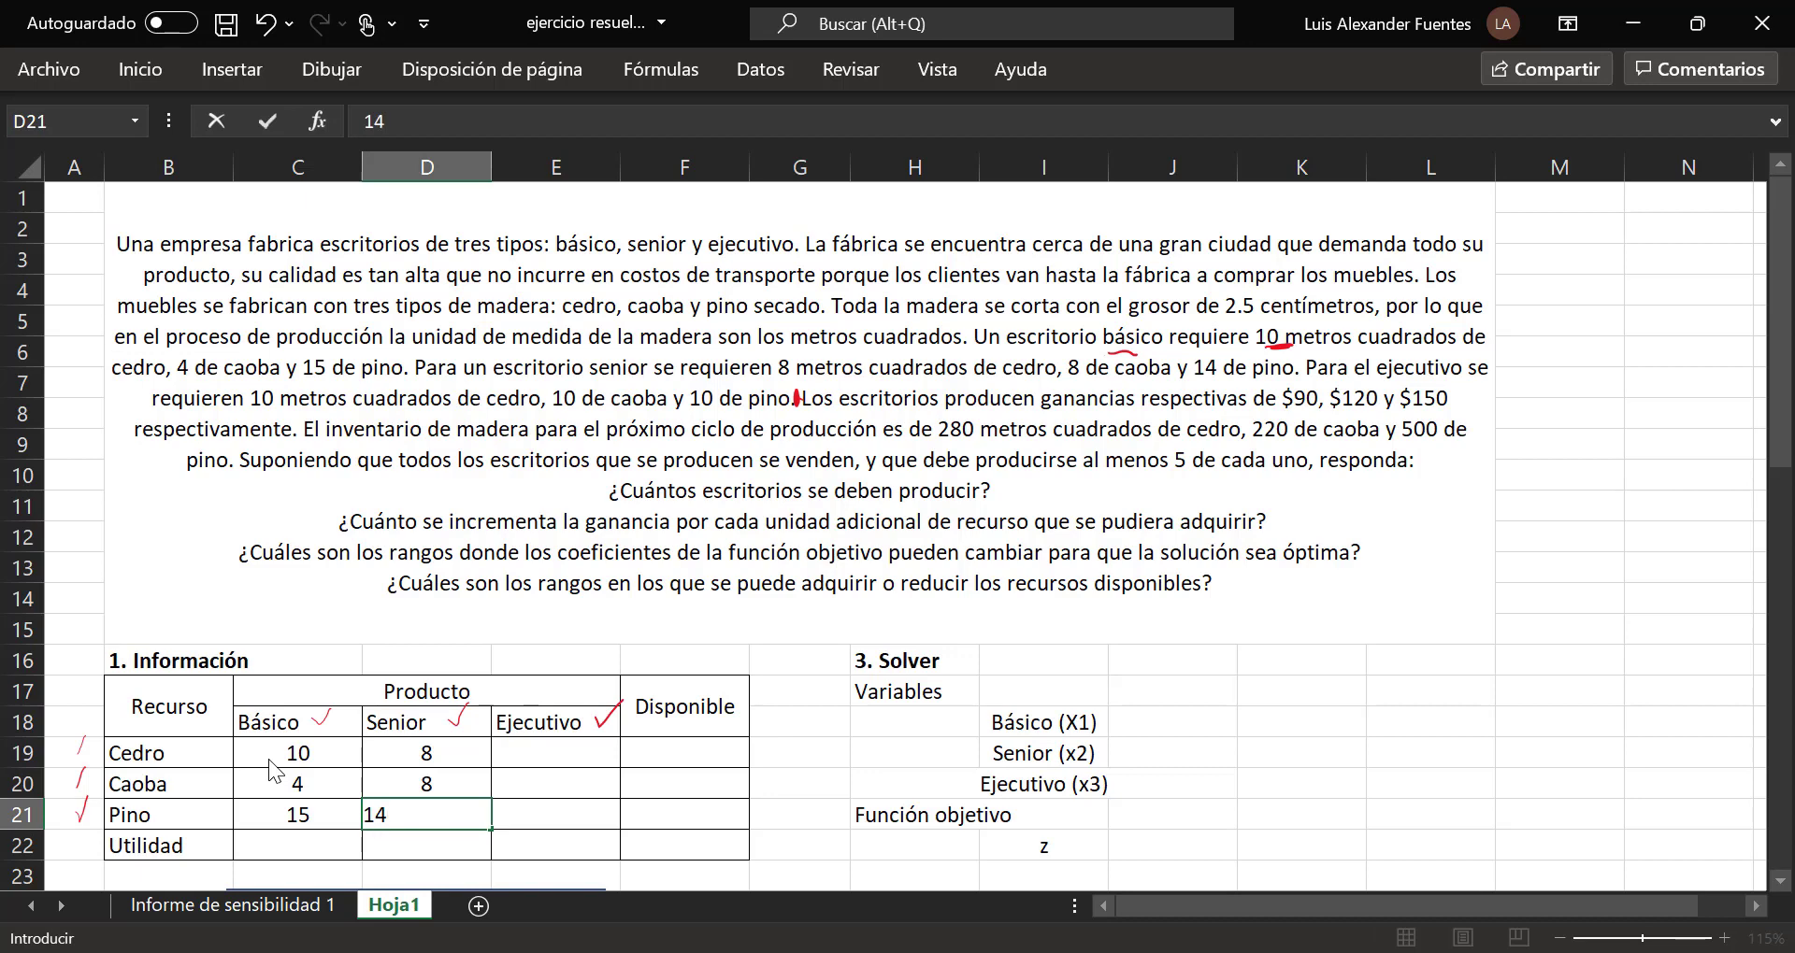
key(Tab)
Step: Fill the Ejecutivo column of the information table with 10 for each of Cedro, Caoba and Pino
key(Up)
key(Up)
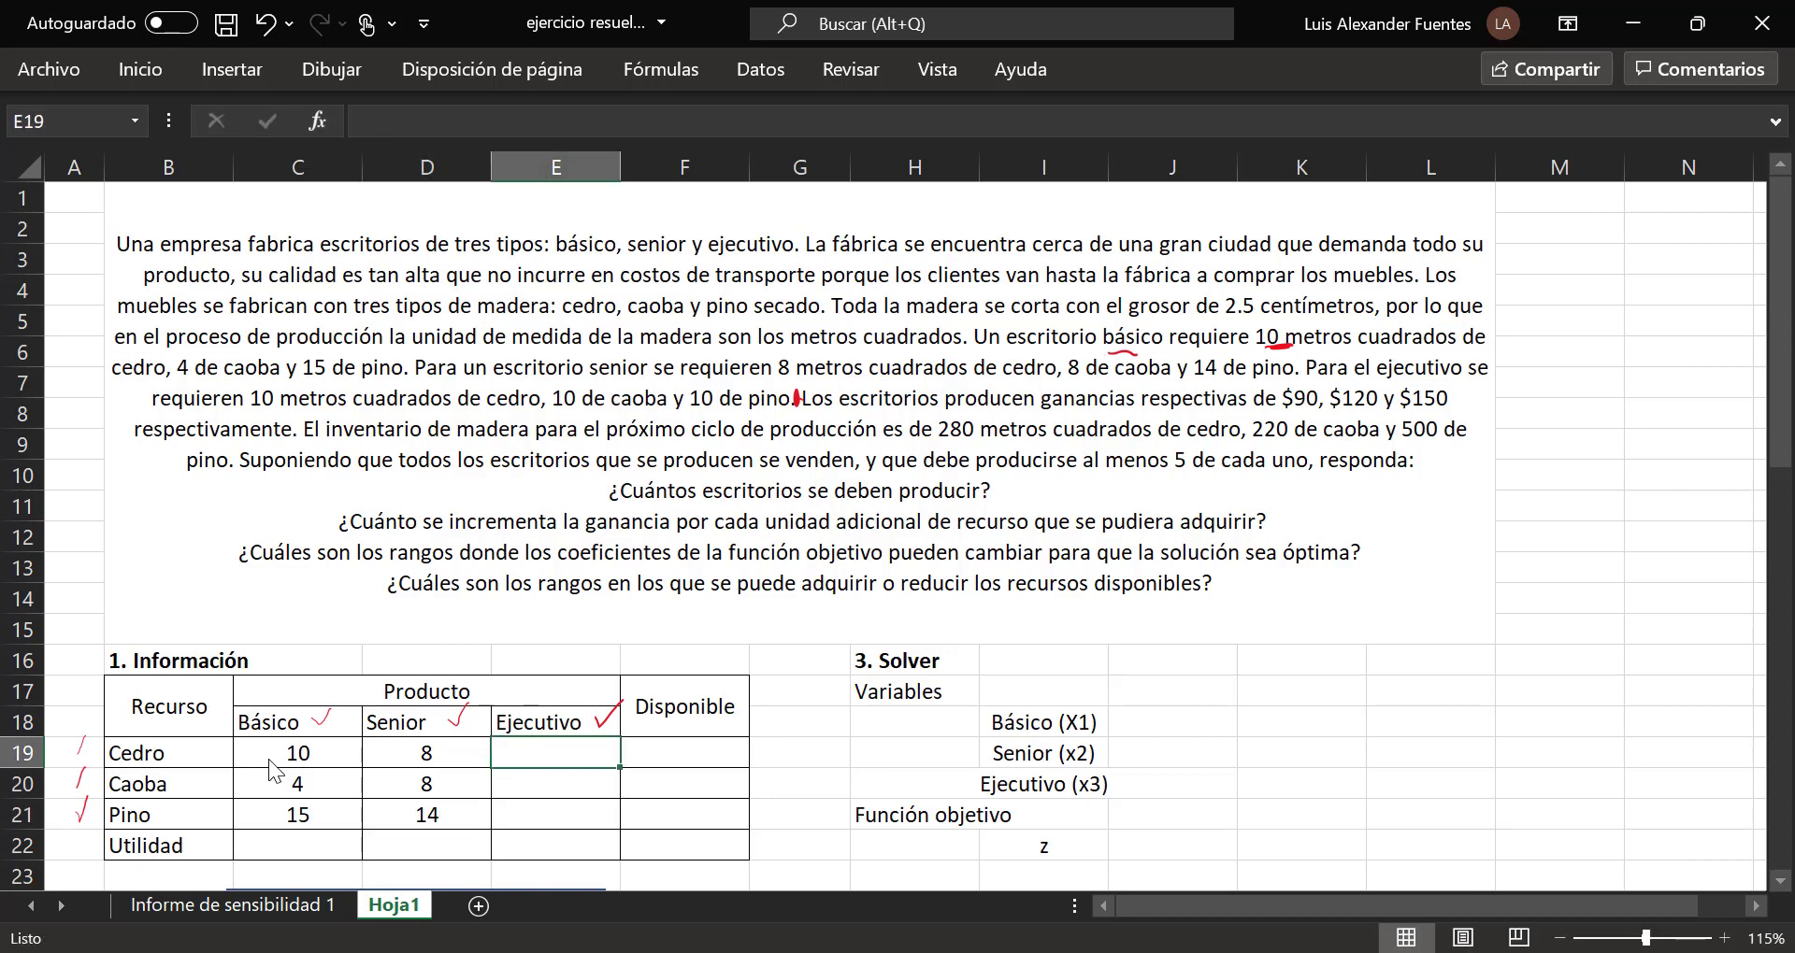
text(10)
key(Return)
text(10)
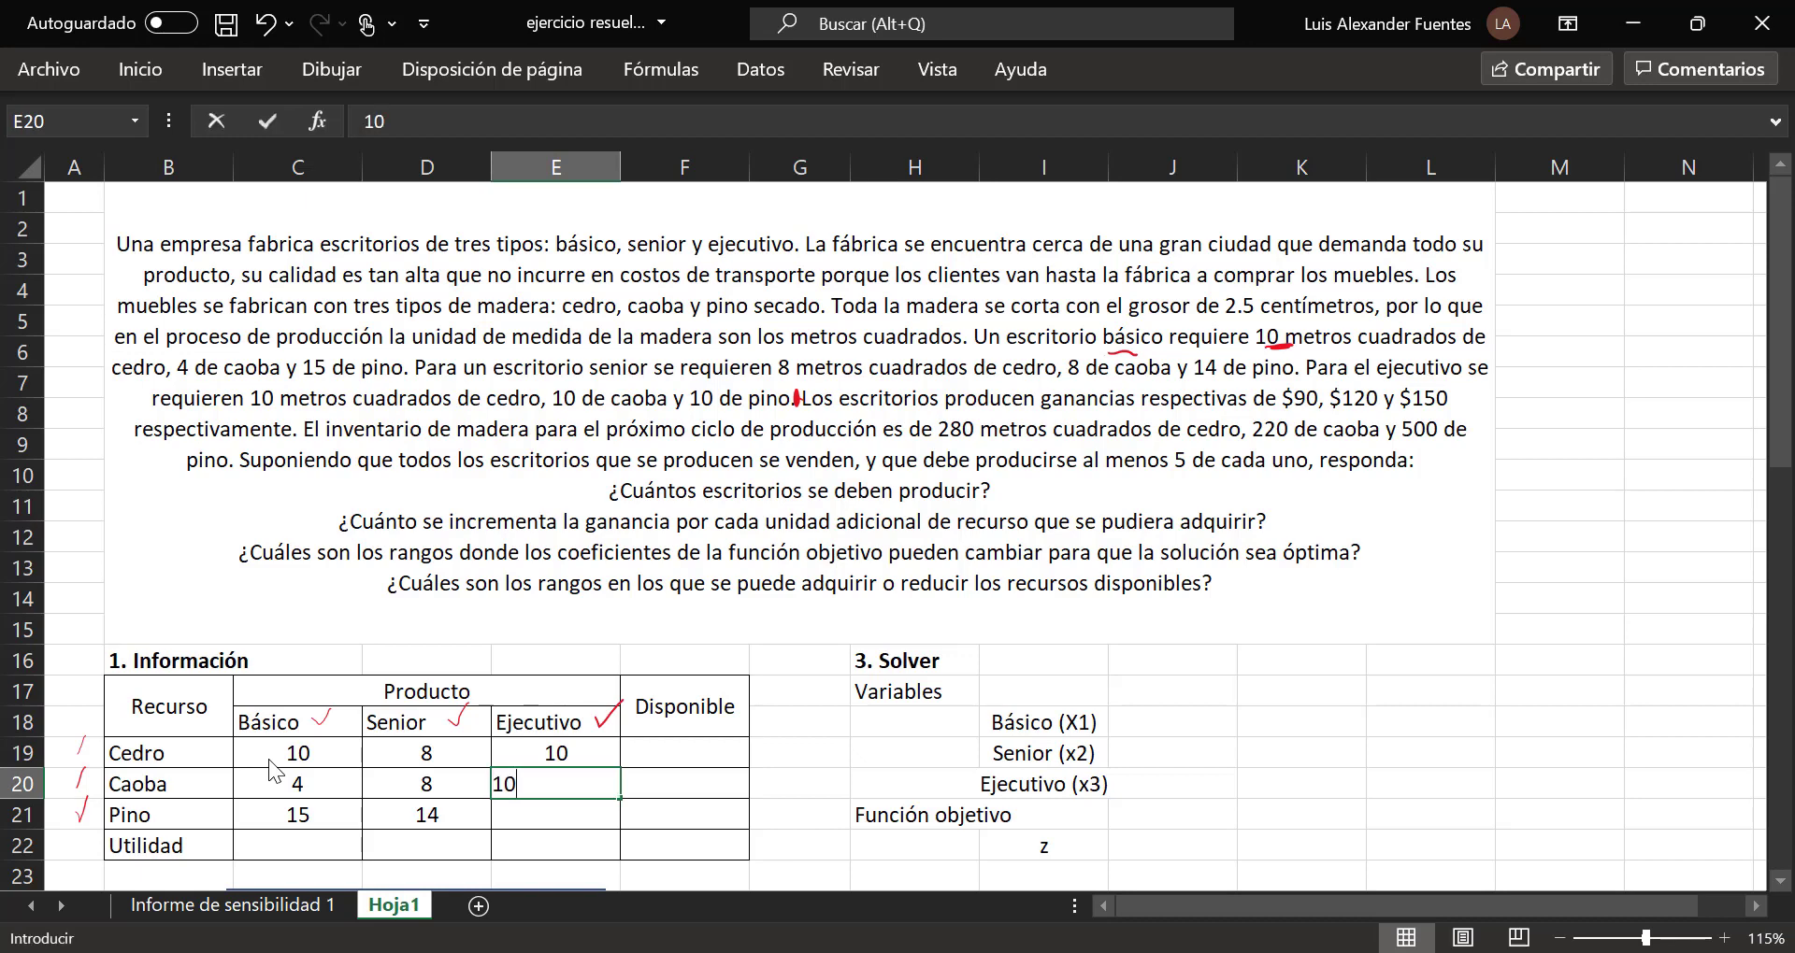
key(Return)
text(10)
key(Return)
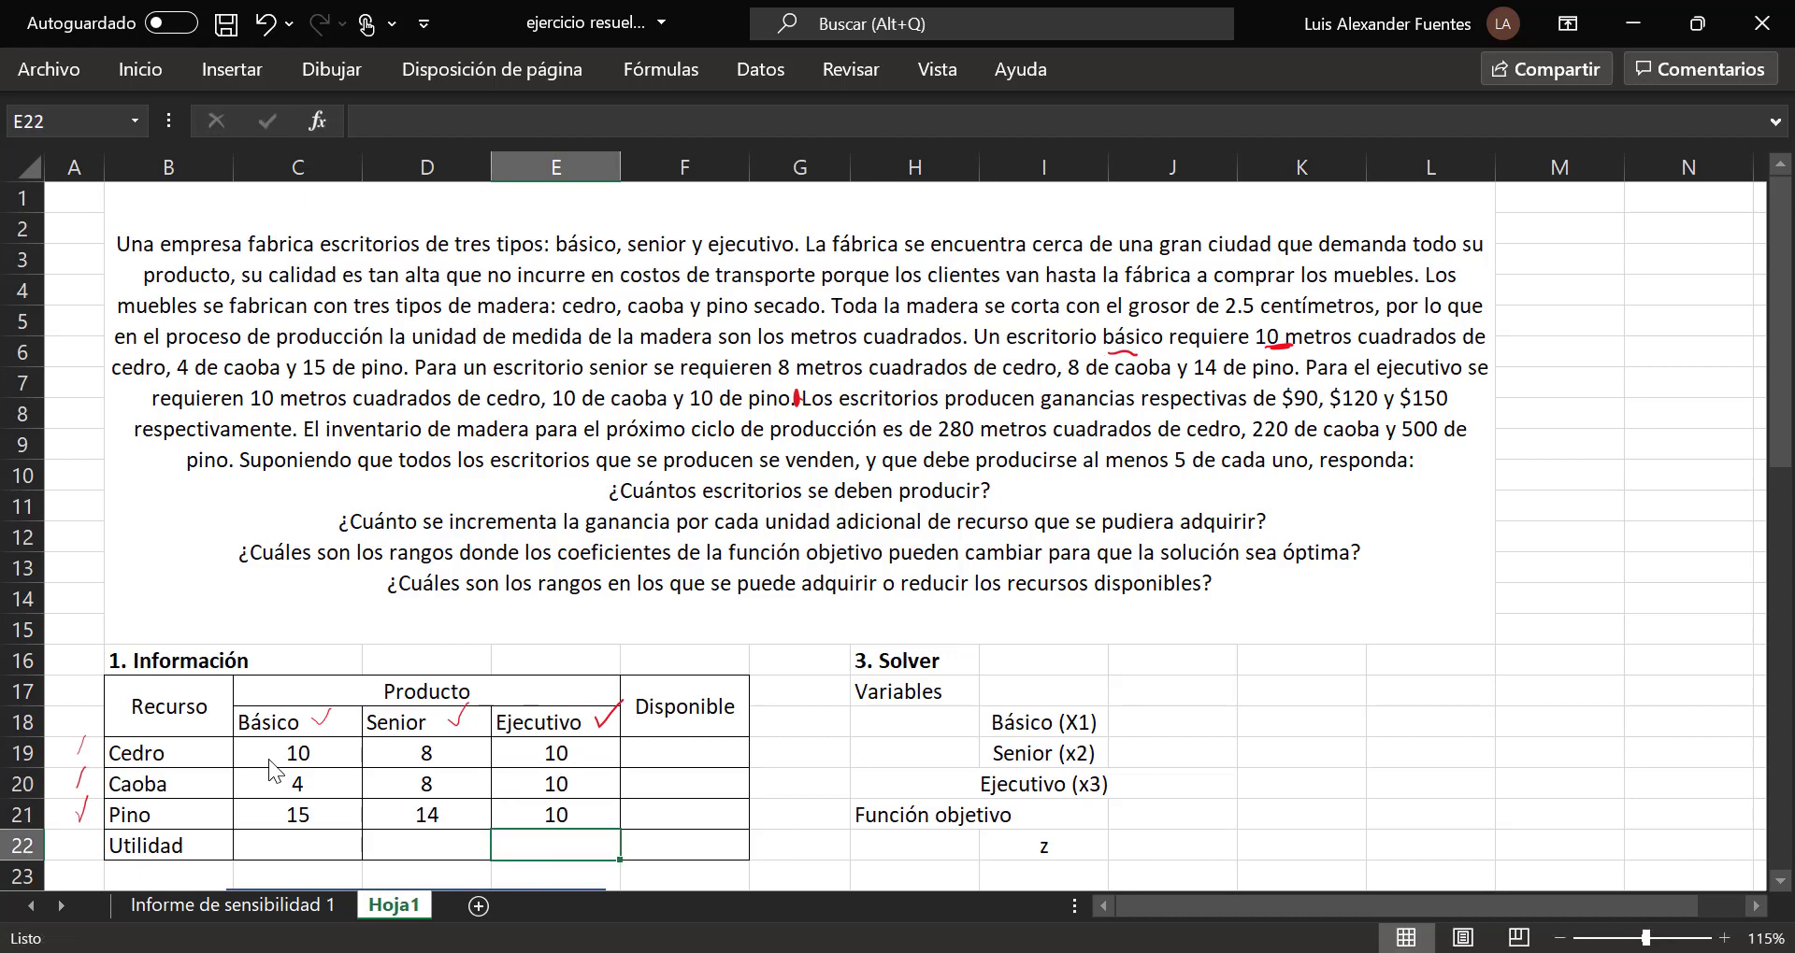
Step: Underline the profits in the problem statement and enter 90, 120 and 150 in the Utilidad row for Básico, Senior and Ejecutivo
drag(1285, 419, 1437, 412)
key(Left)
key(Left)
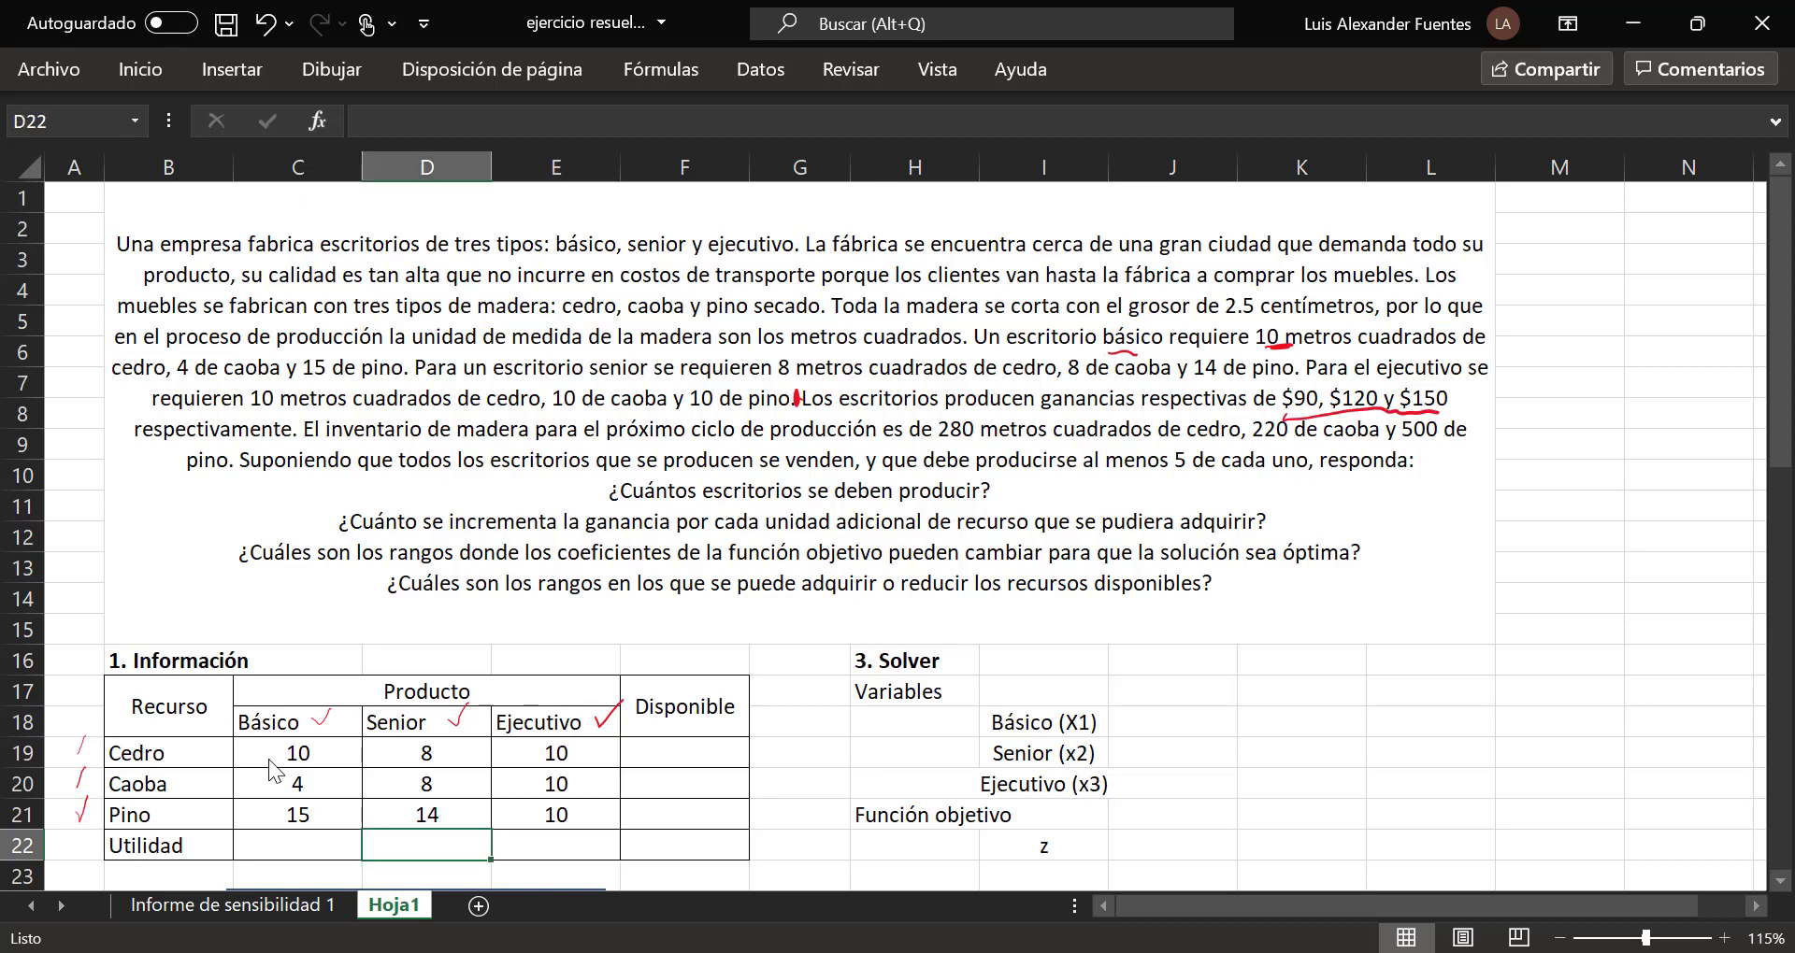
text(90)
key(Tab)
text(120)
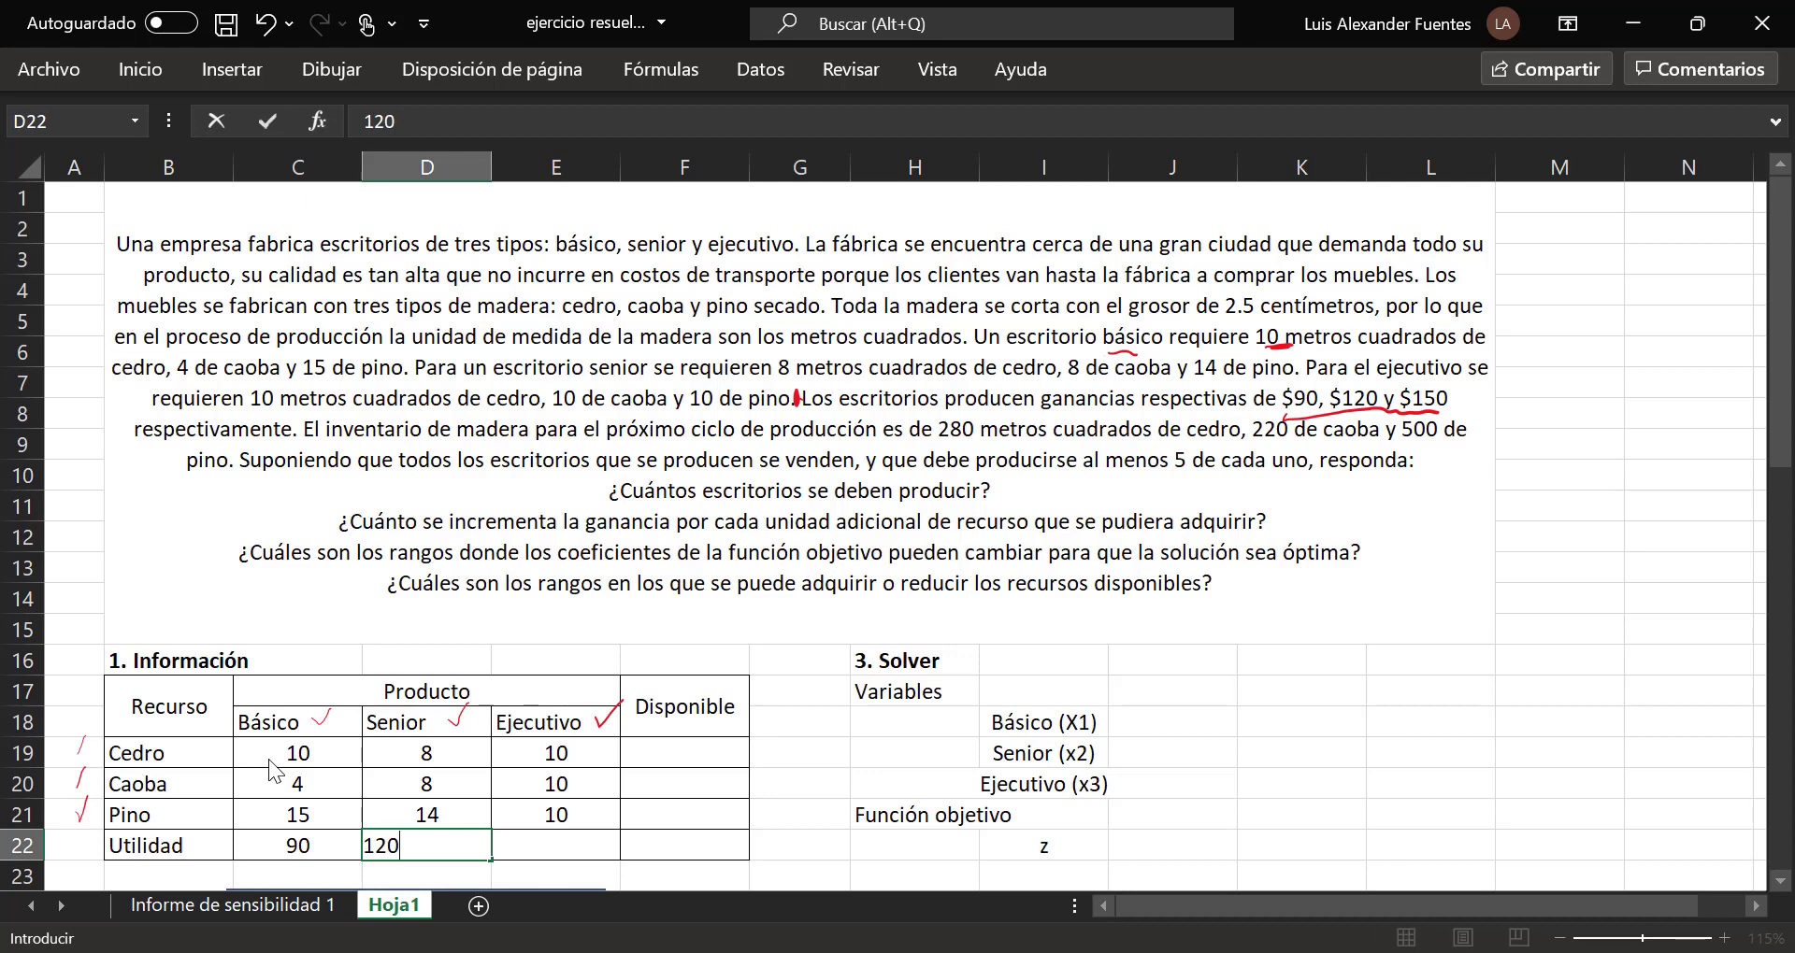
key(Up)
text(1)
text(4)
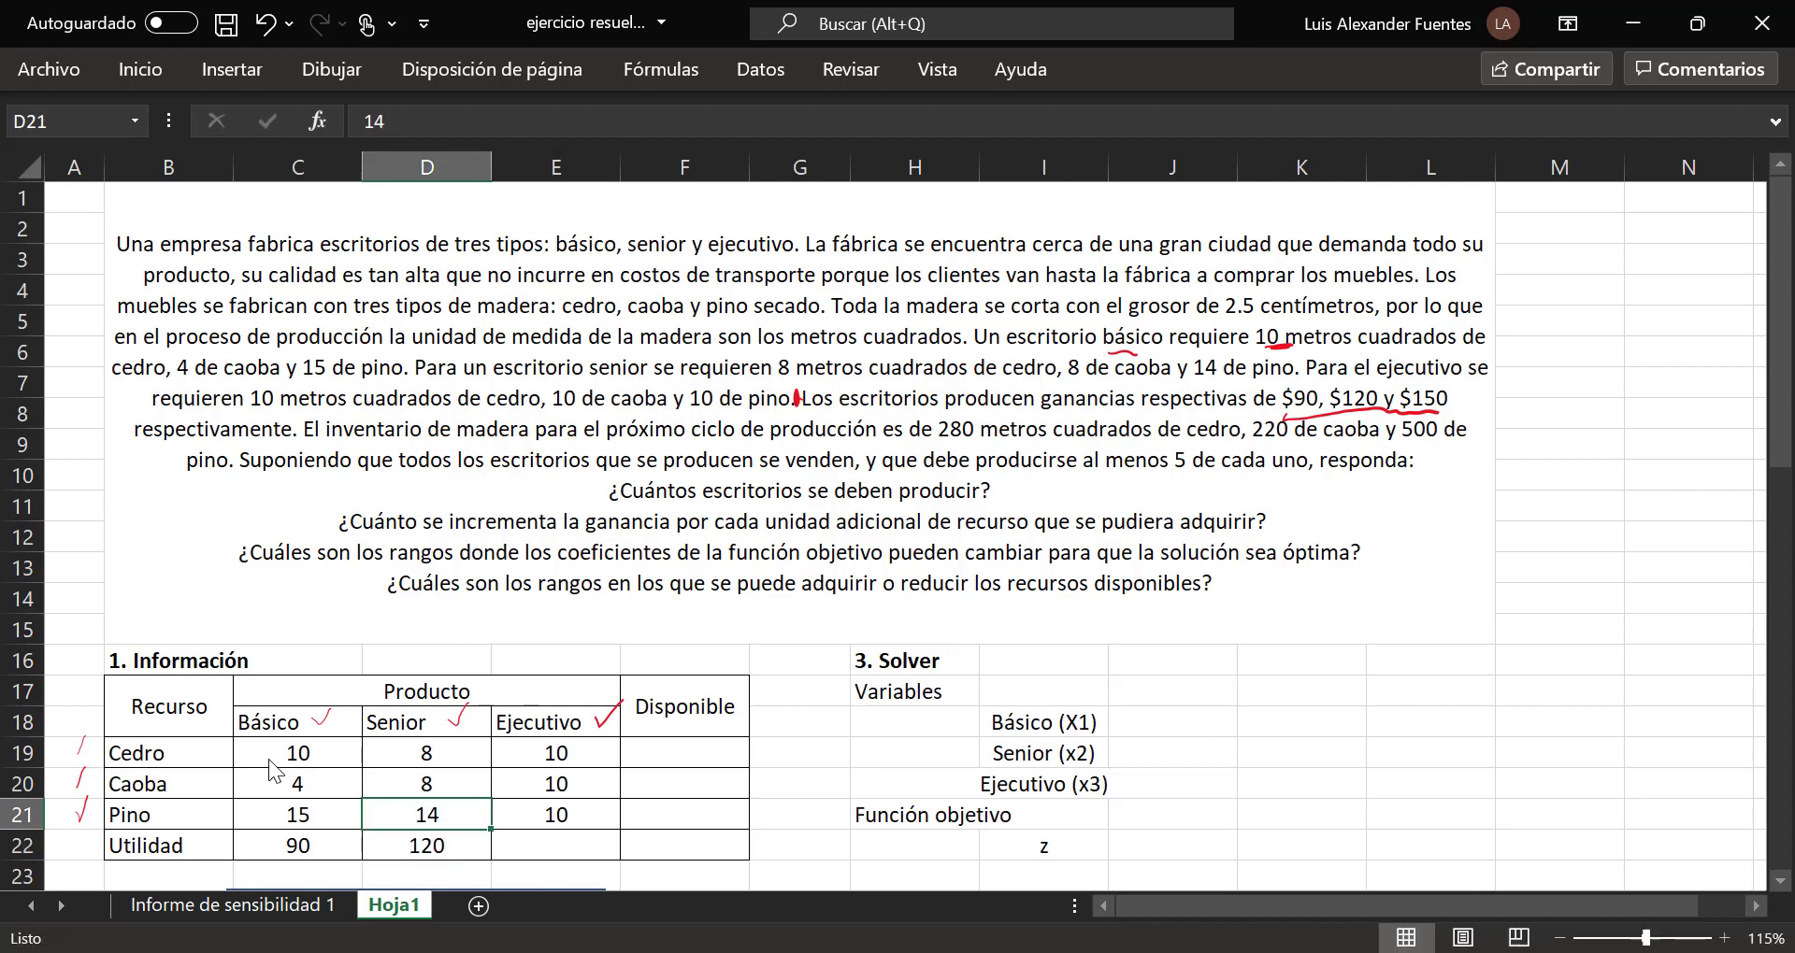
key(Tab)
key(Down)
text(150)
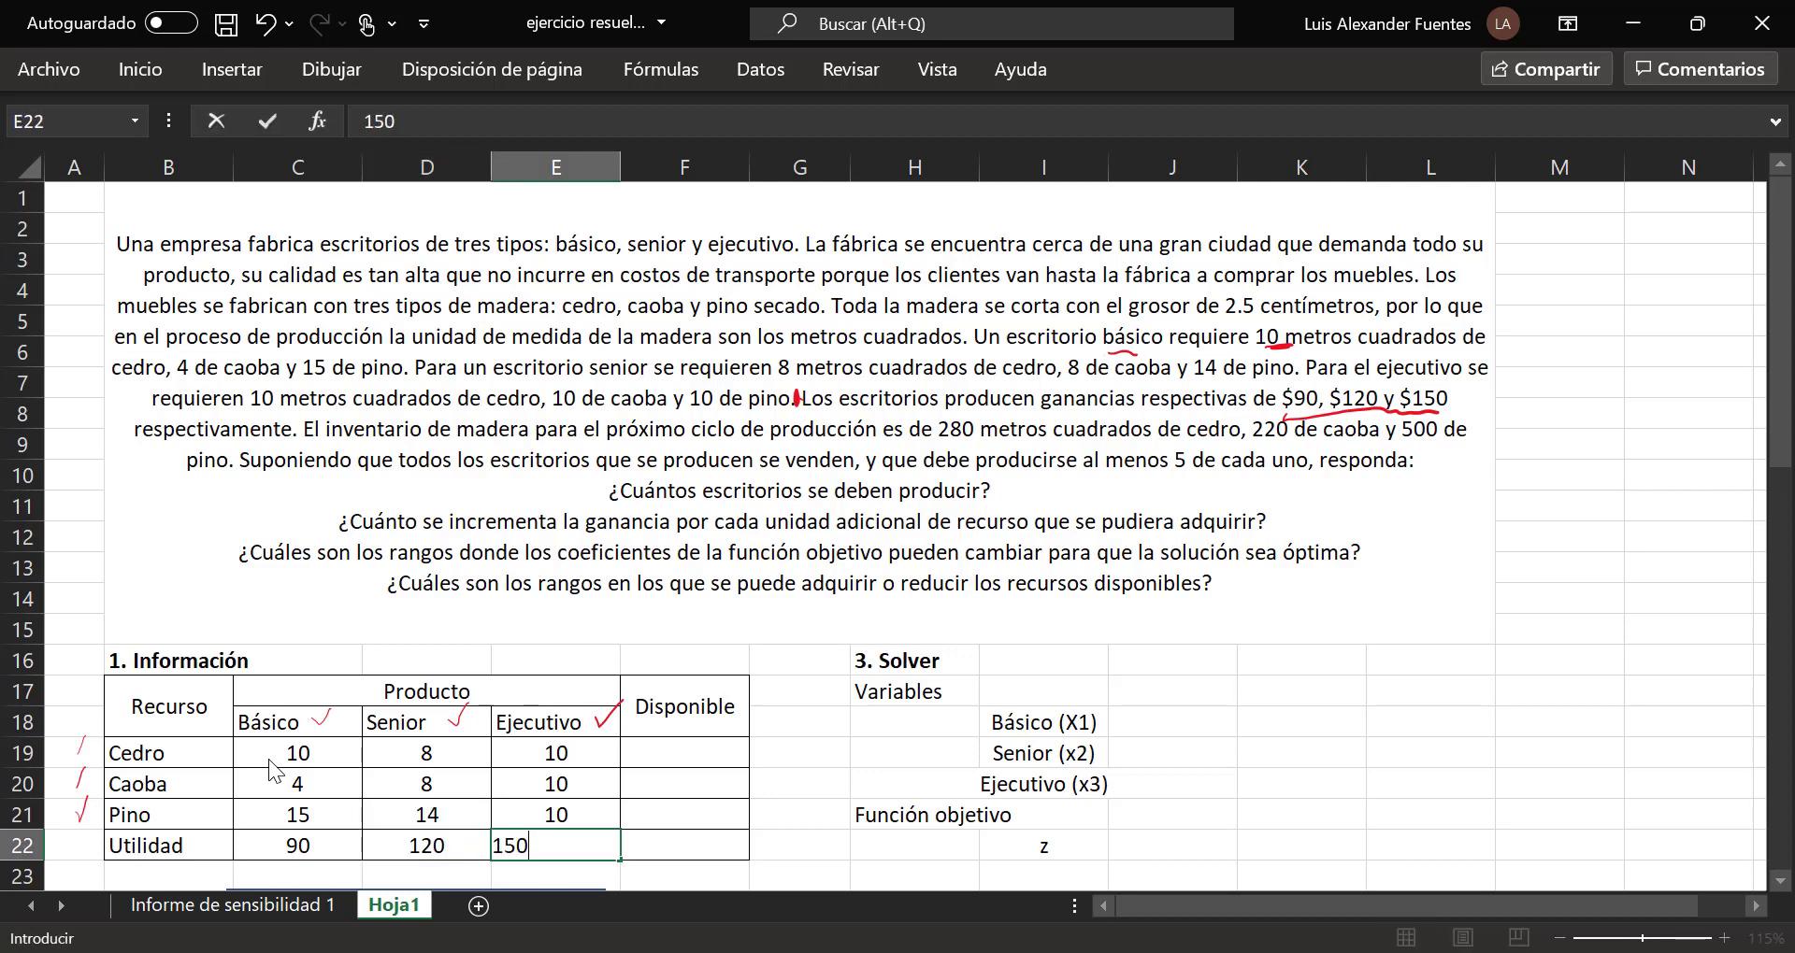
key(Tab)
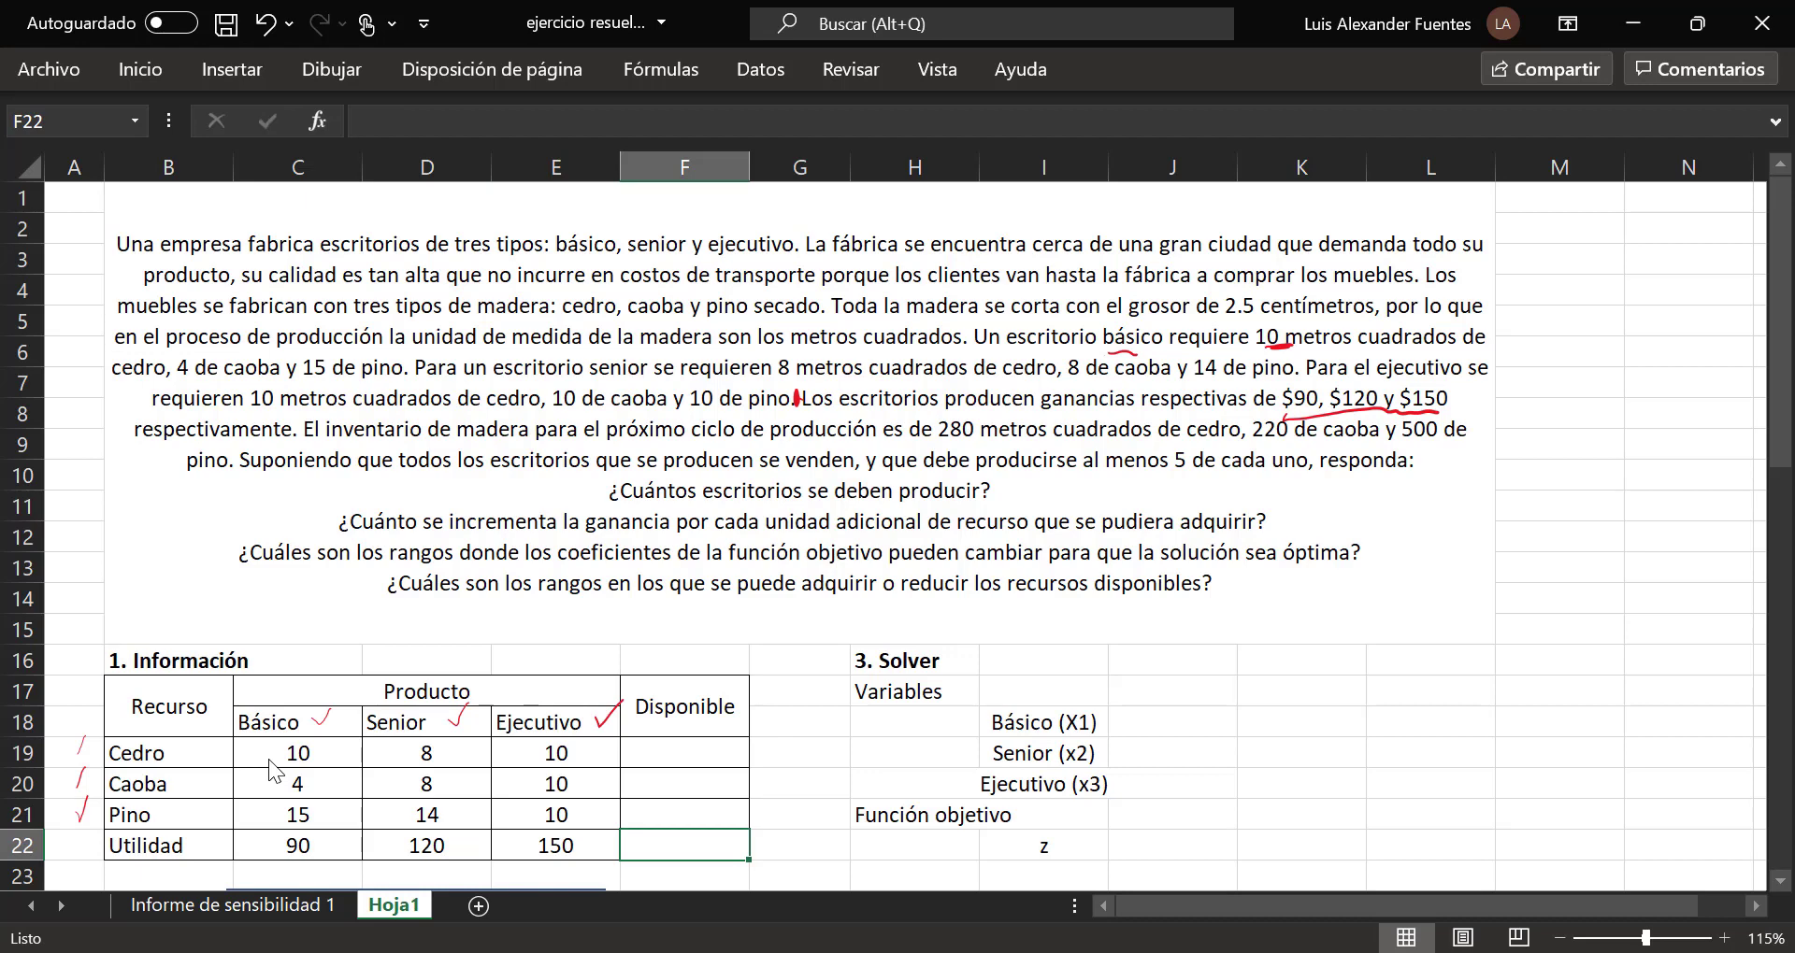
Step: Fill the Disponible column with 280 for Cedro, 220 for Caoba and 500 for Pino
key(Up)
key(Up)
key(Up)
key(Up)
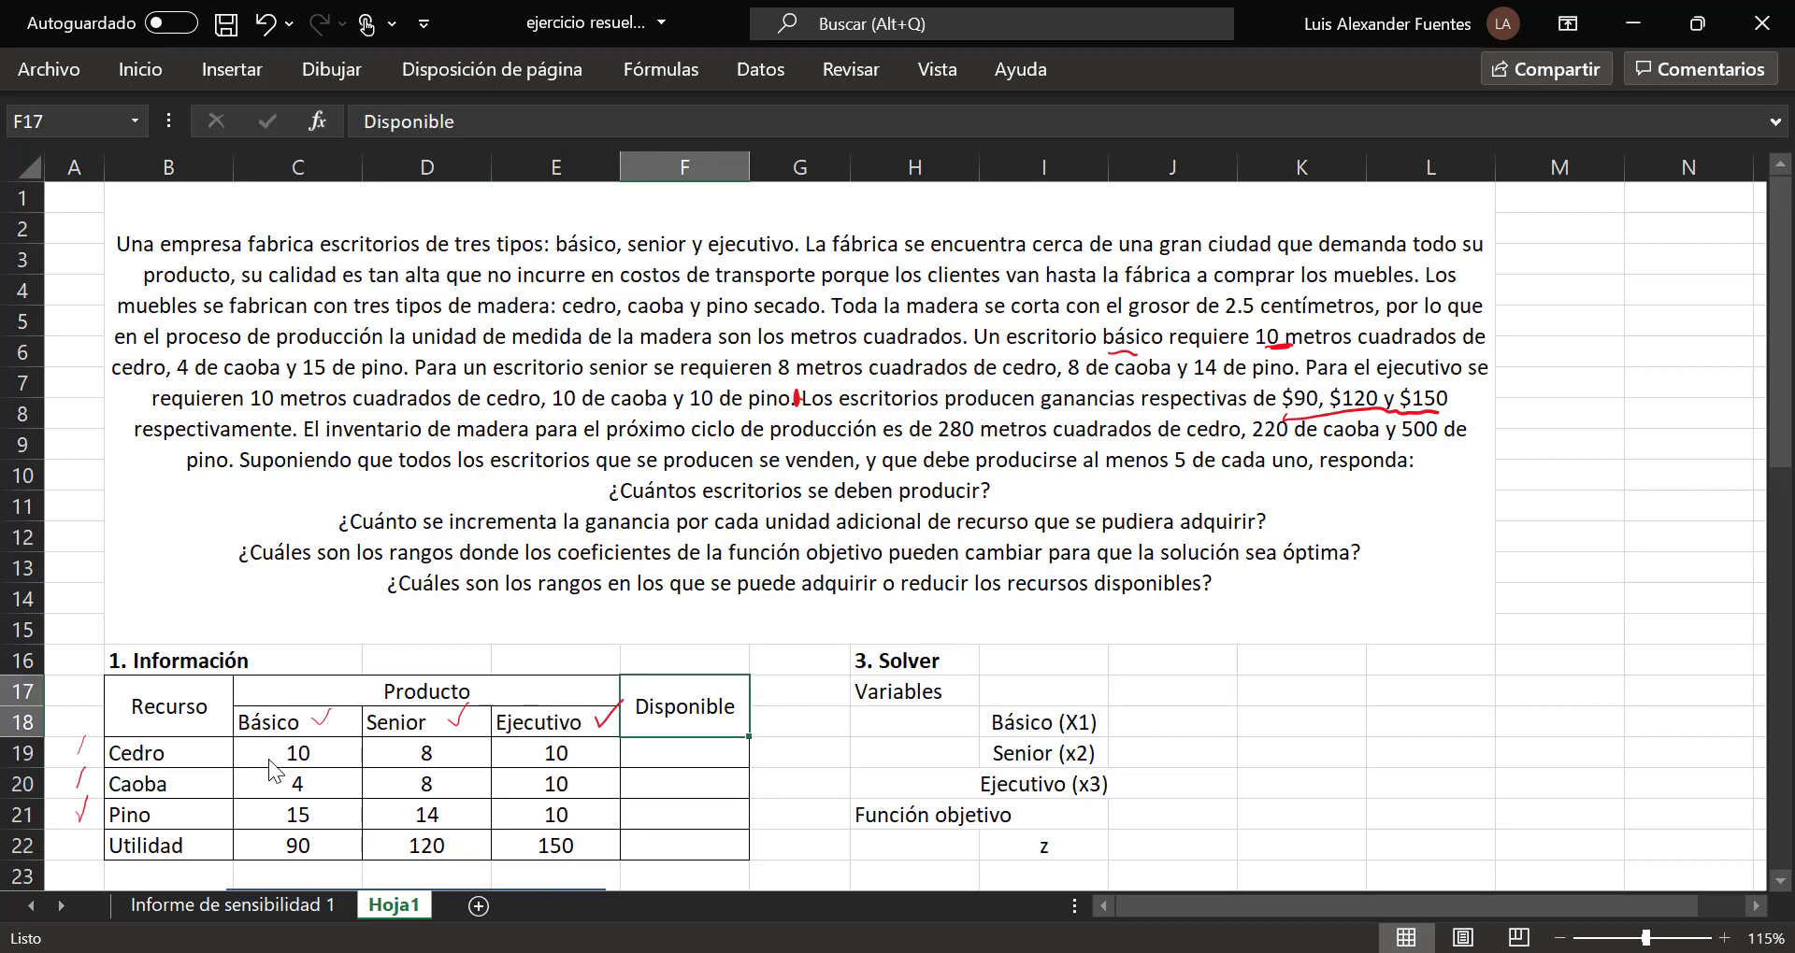
key(Down)
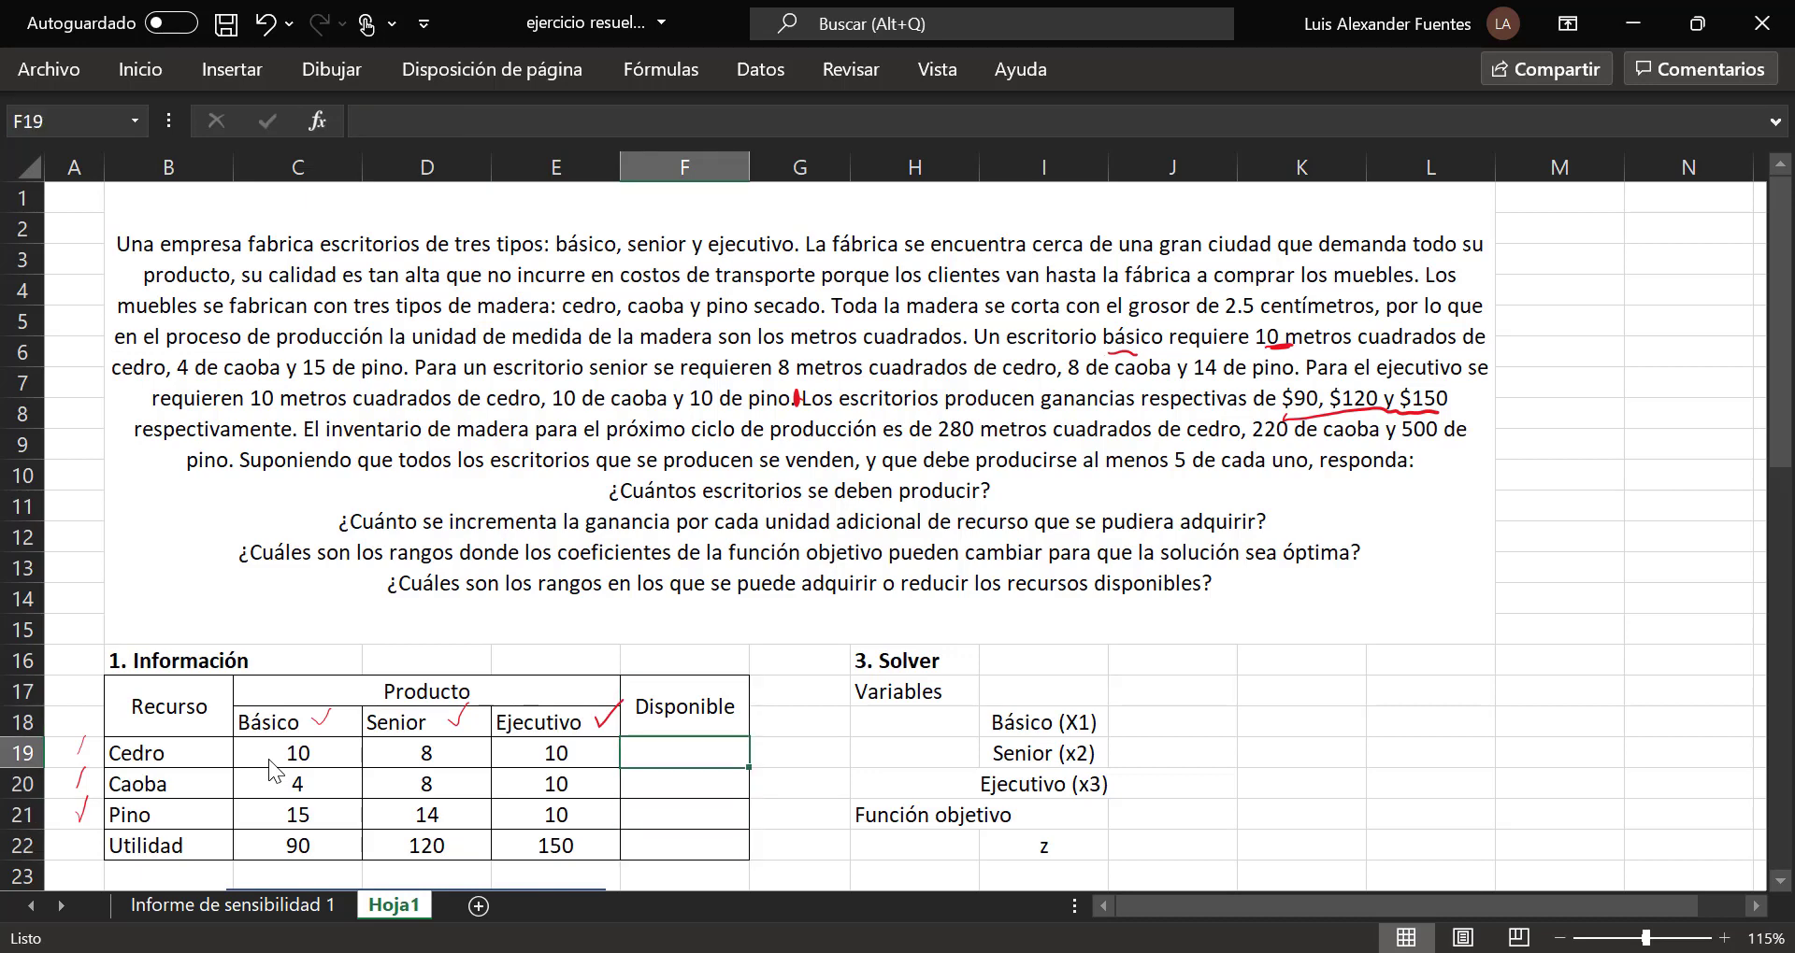
text(280)
key(Return)
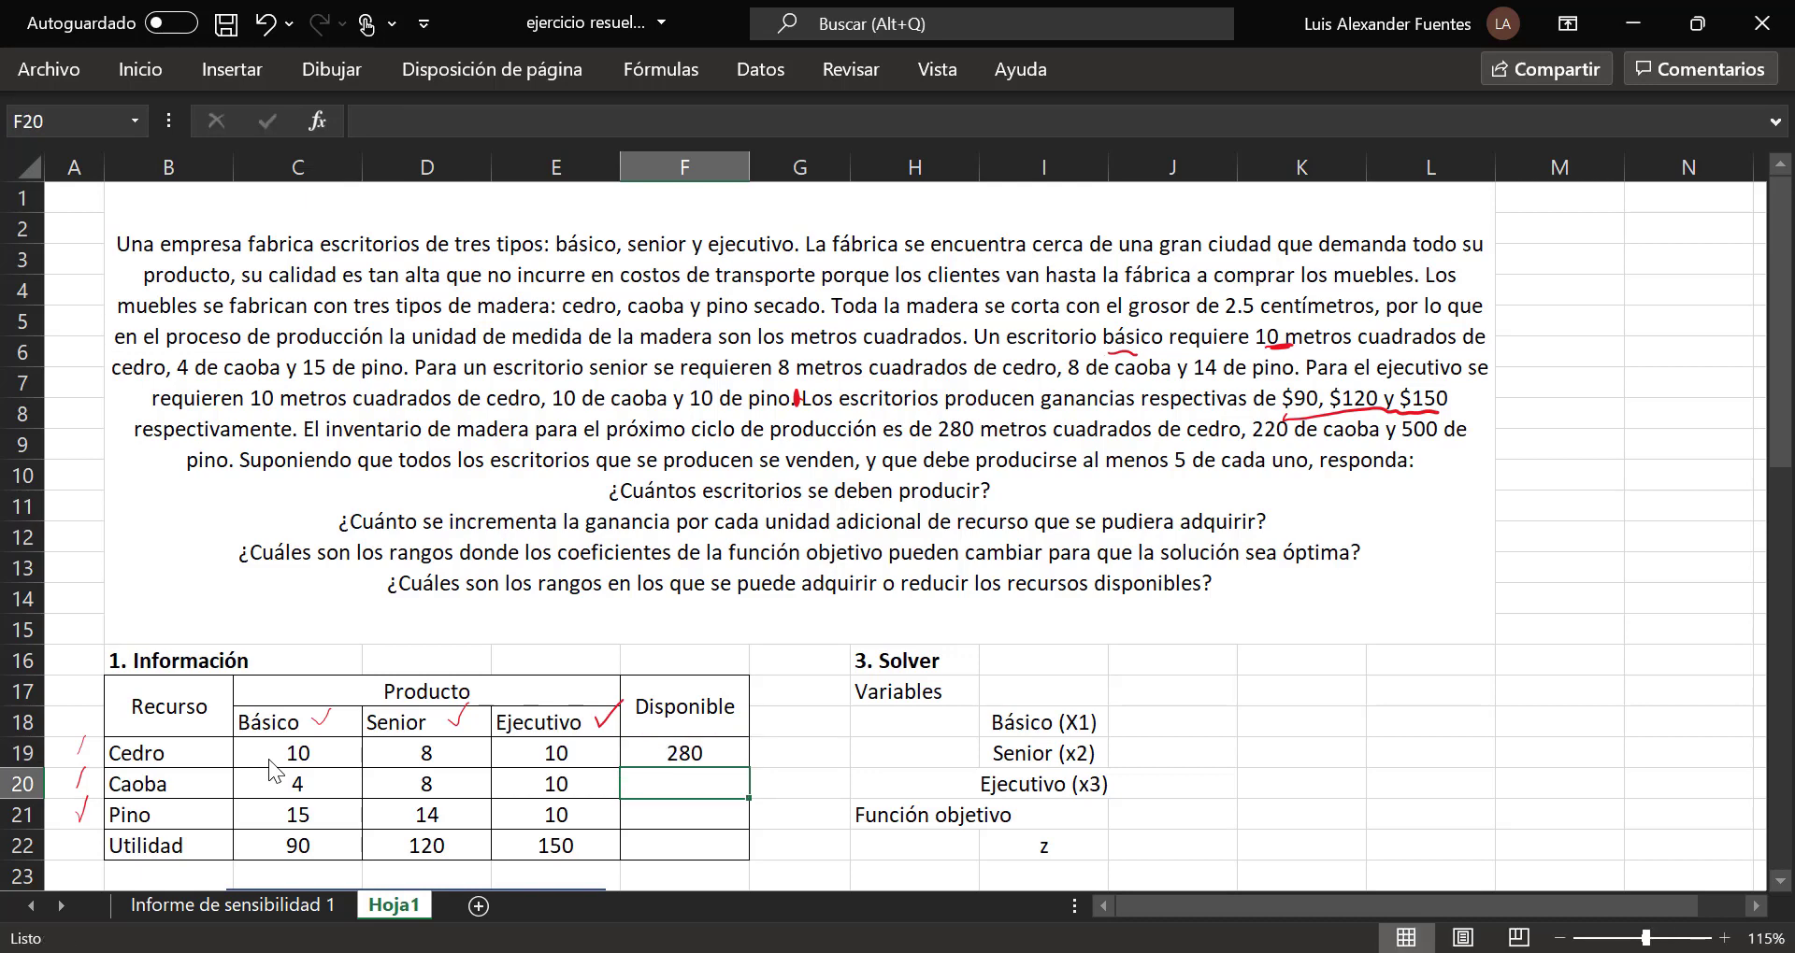
text(220)
key(Return)
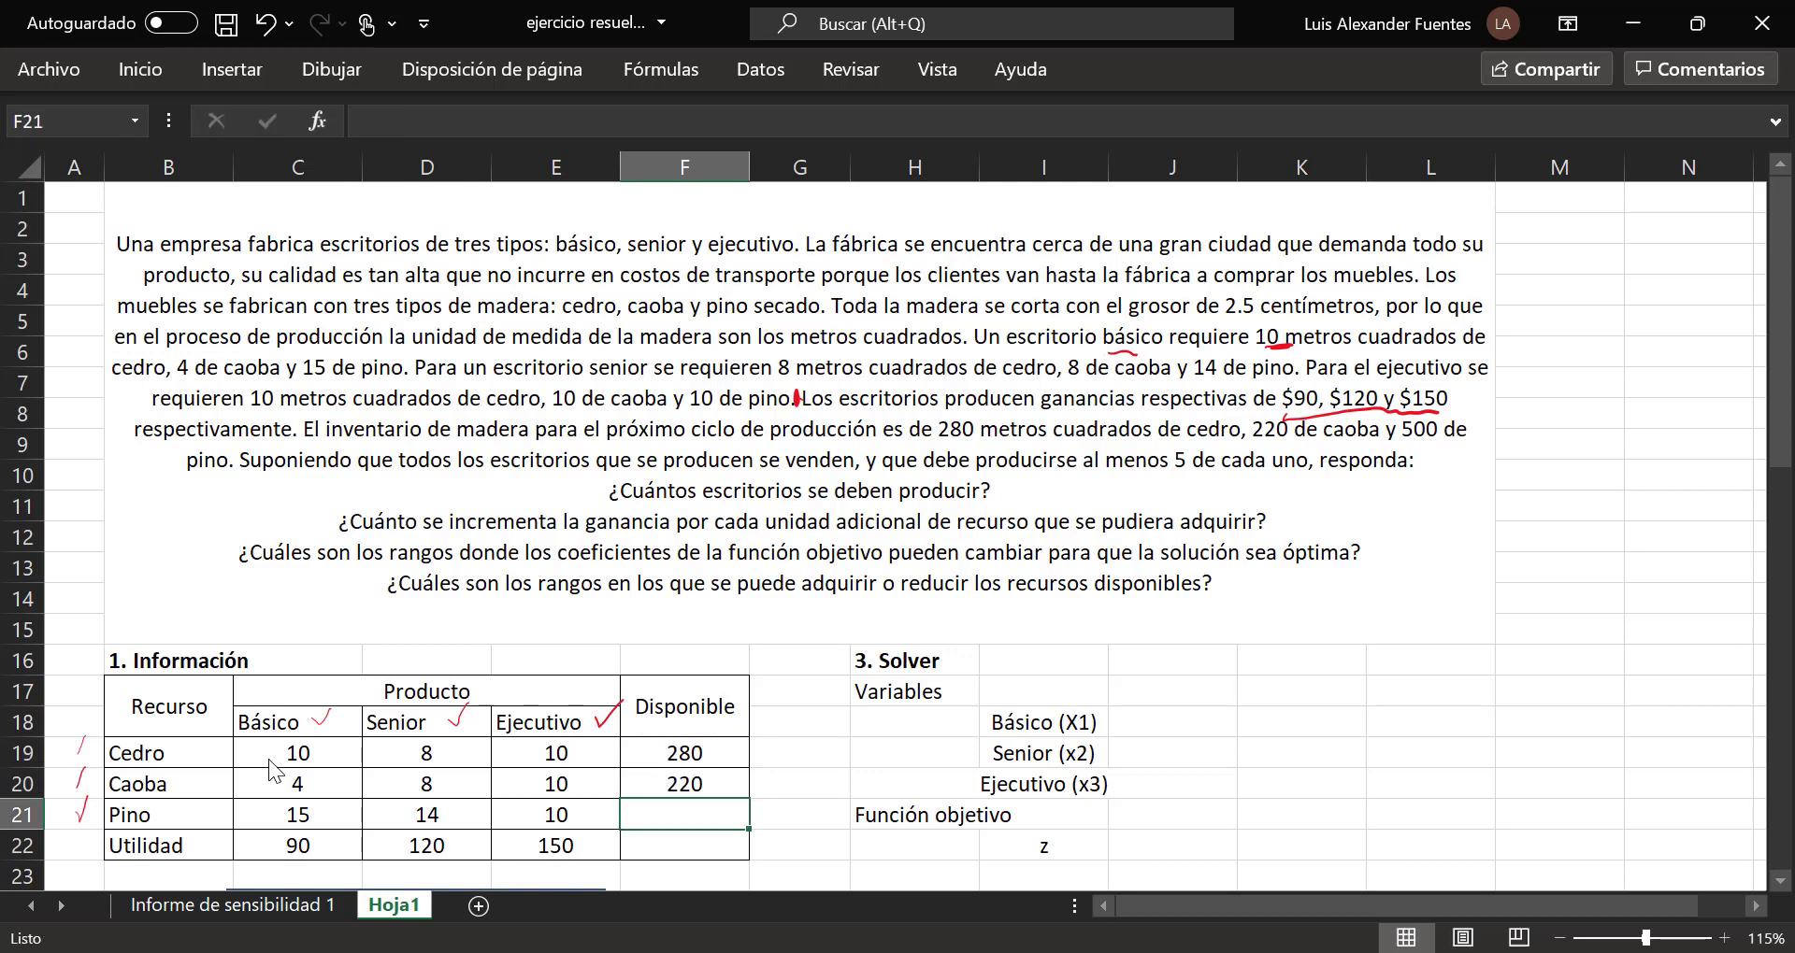
text(500)
key(Return)
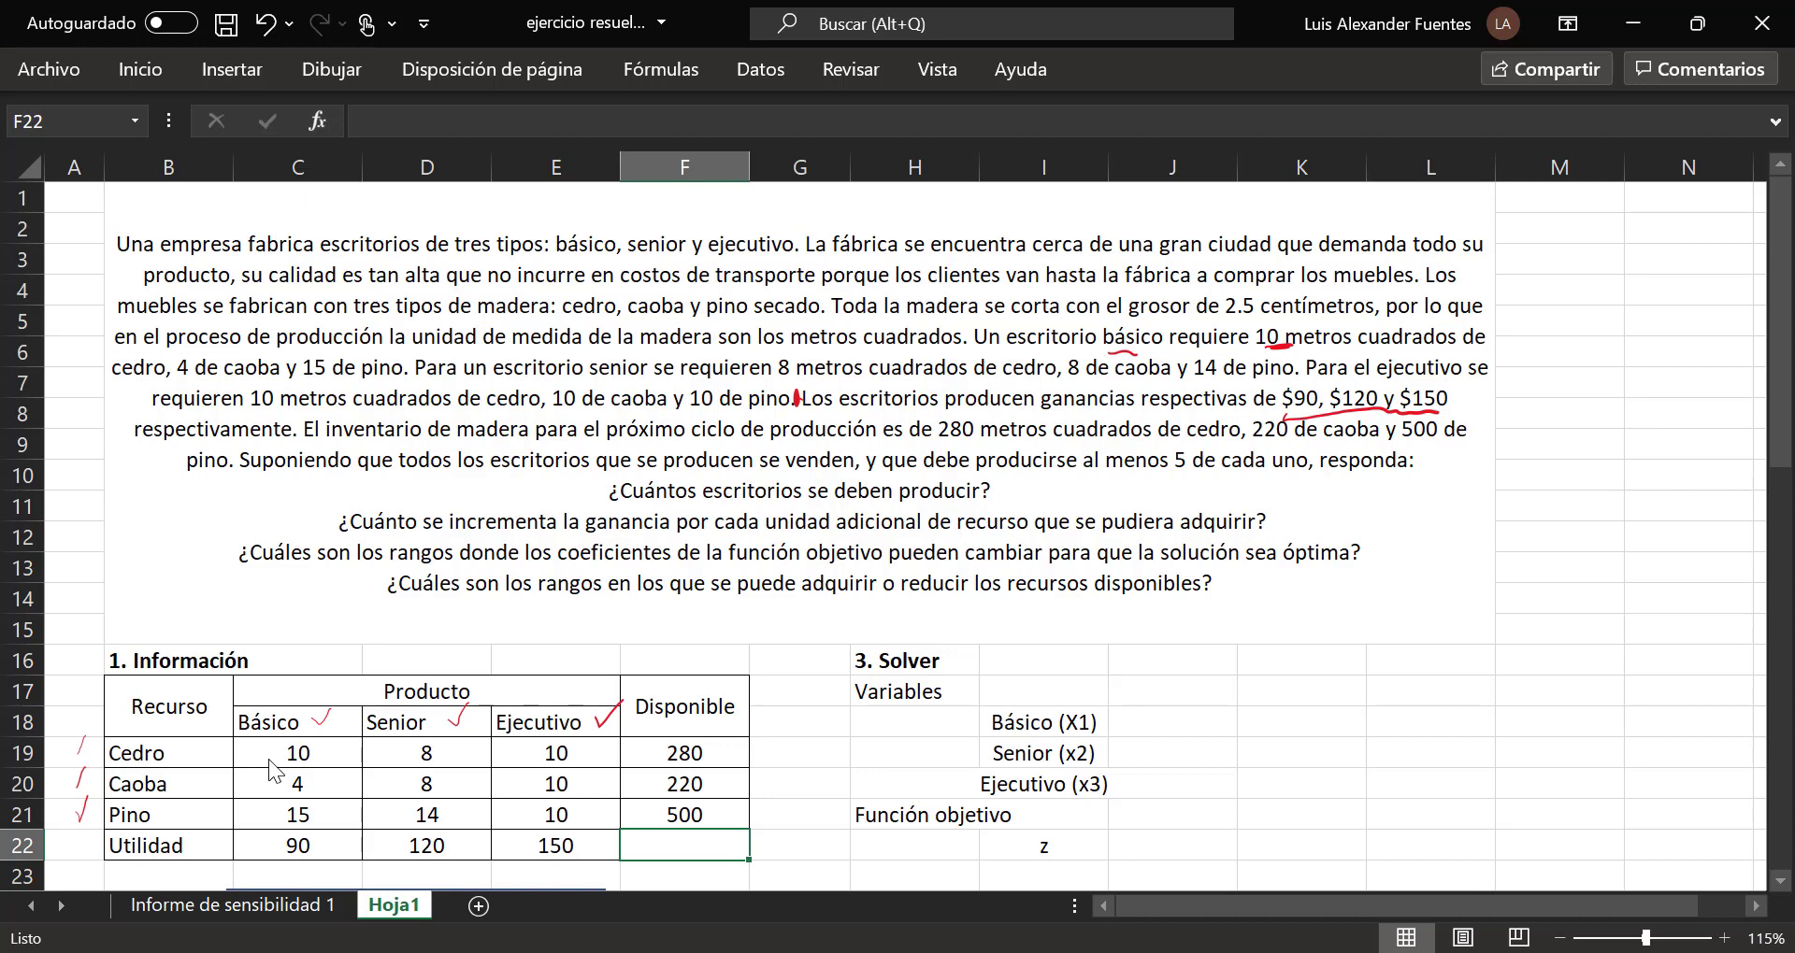
Step: Underline "menos 5 de cada uno" in the problem statement and uncover the equations in the 2. Modelo section
mouse_move(1115, 473)
mouse_down()
mouse_move(1298, 479)
mouse_move(1124, 475)
mouse_move(1168, 477)
mouse_up()
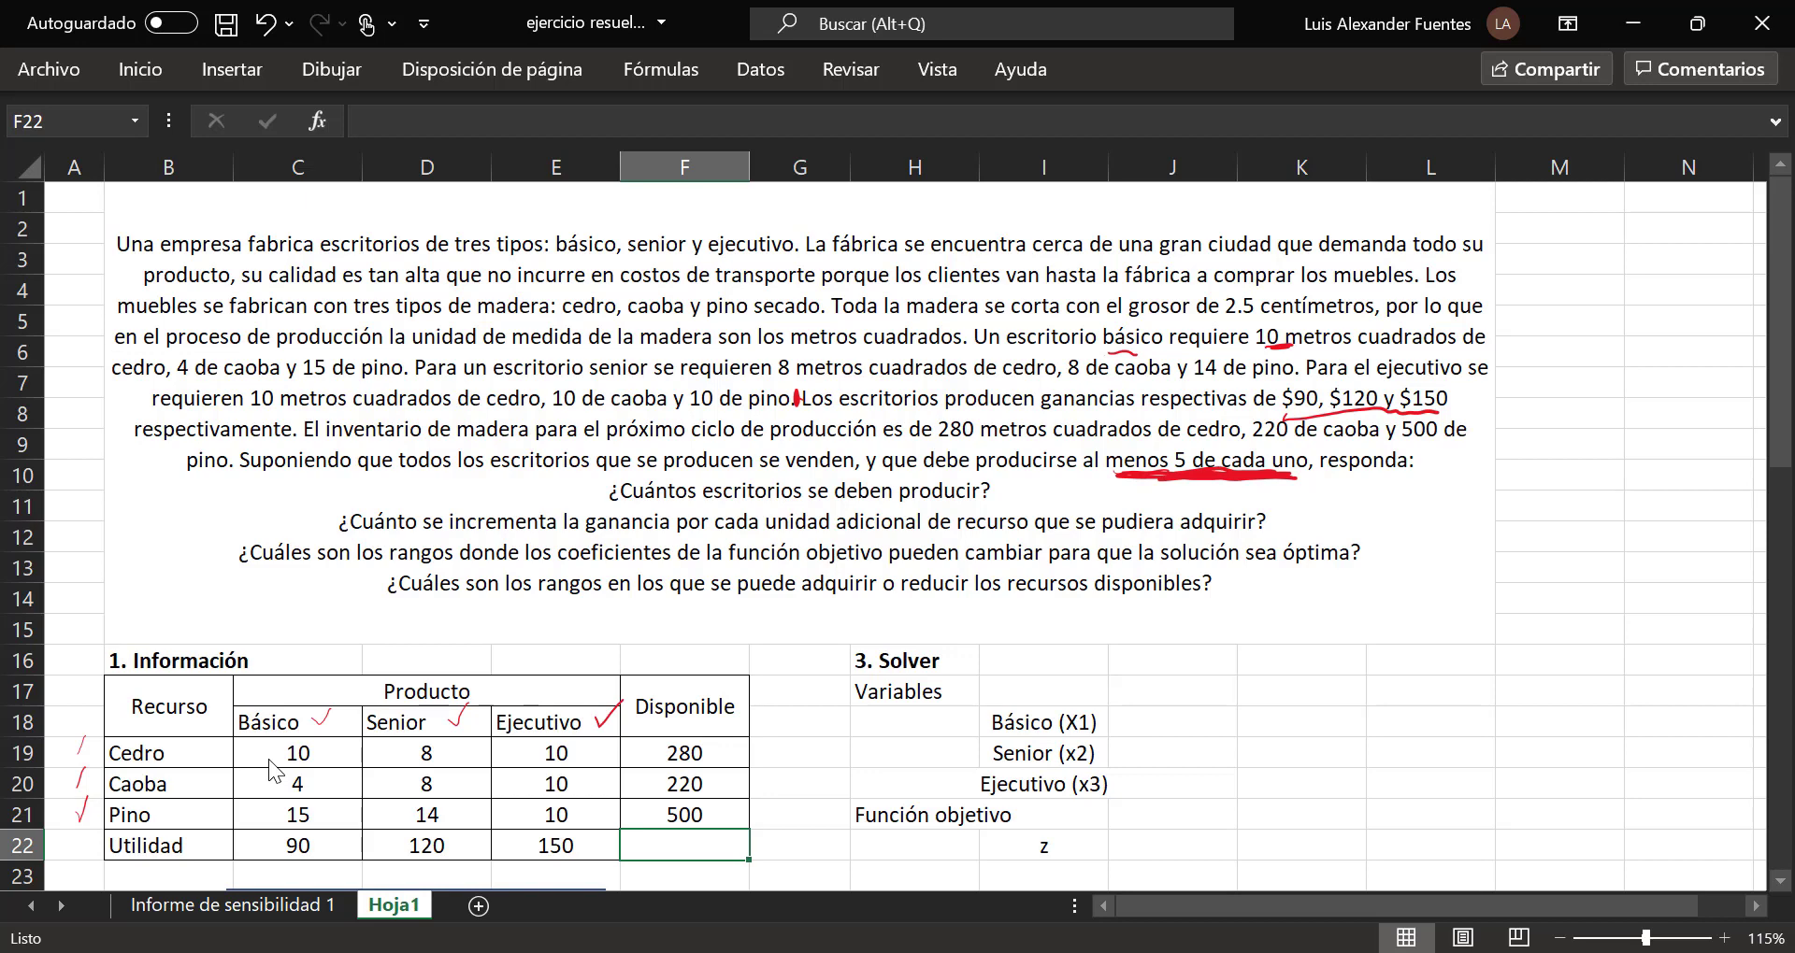
scroll(600, 687, down, 2)
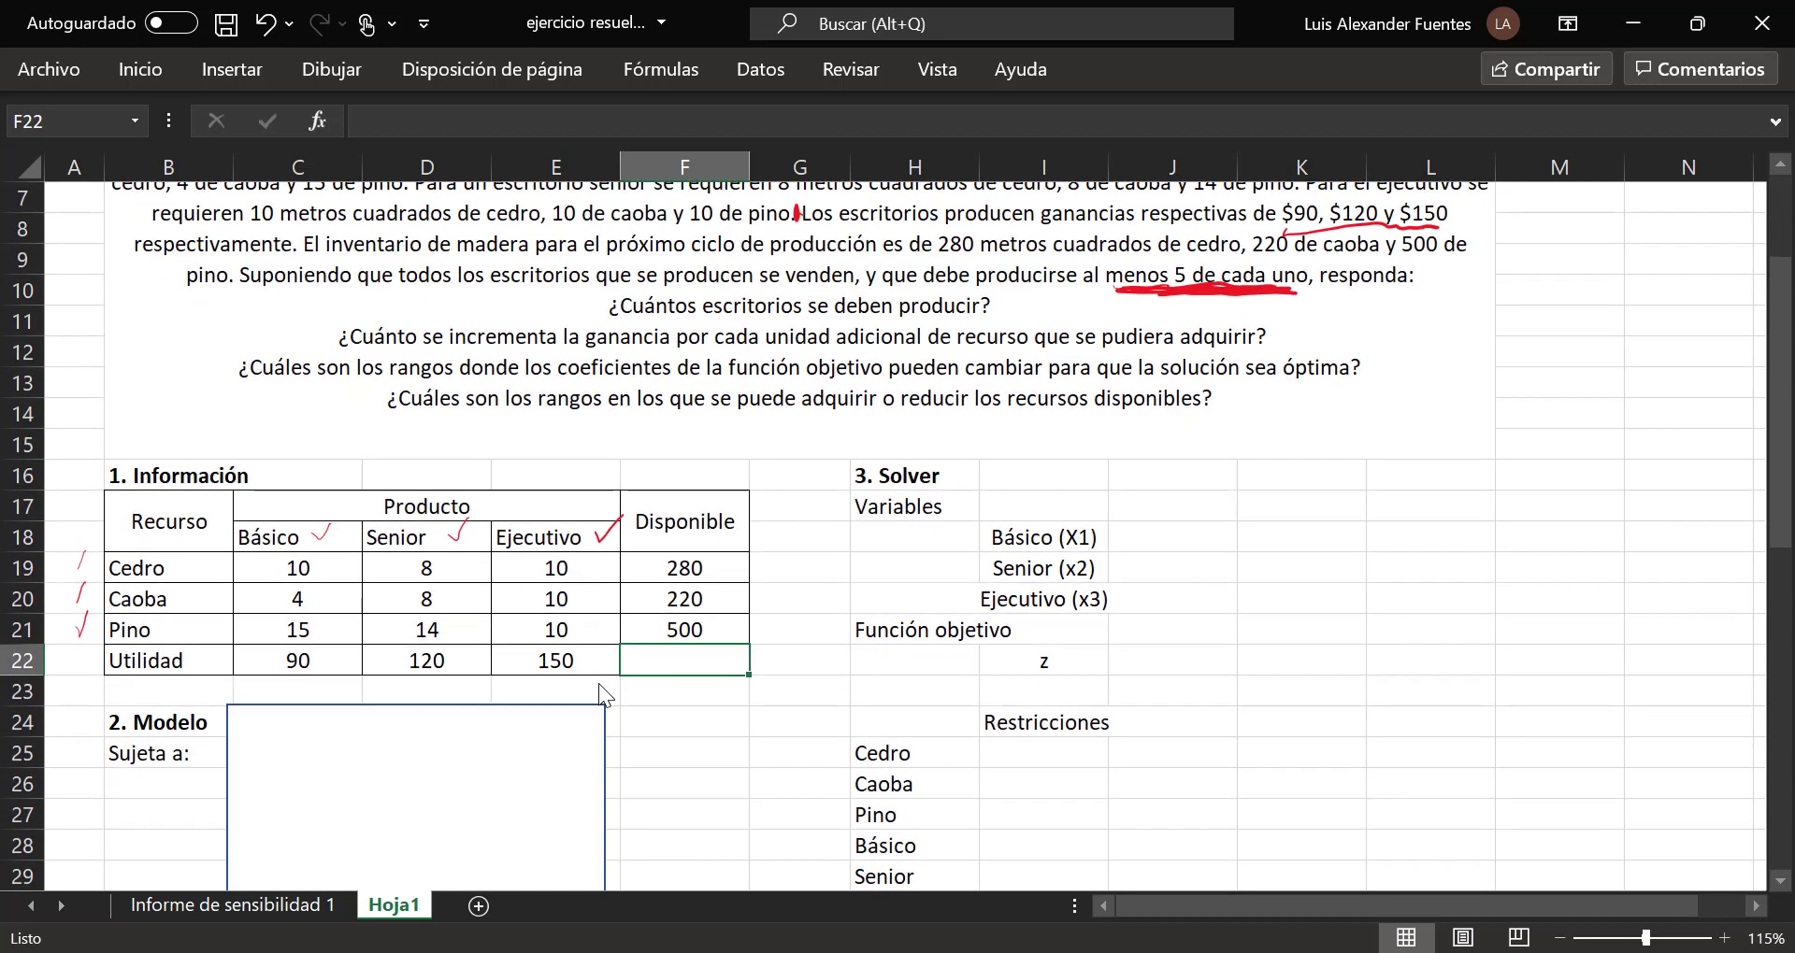
scroll(623, 567, down, 1)
scroll(620, 561, up, 1)
scroll(299, 500, down, 1)
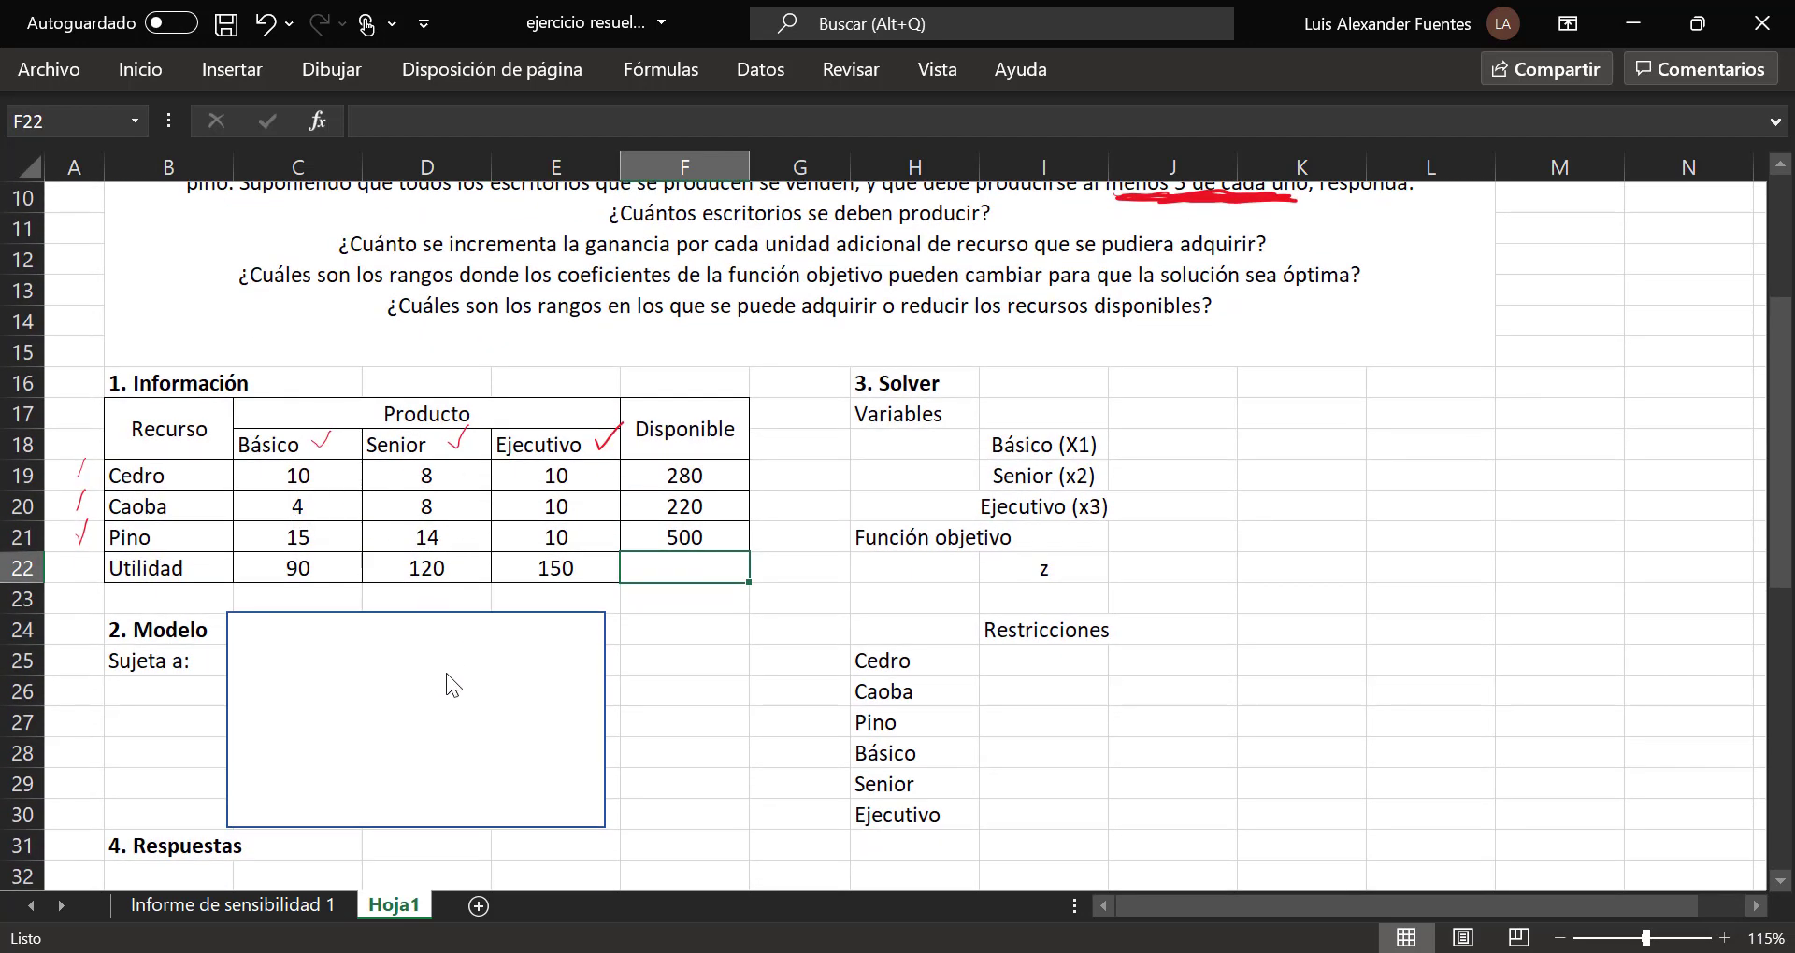
scroll(447, 683, down, 1)
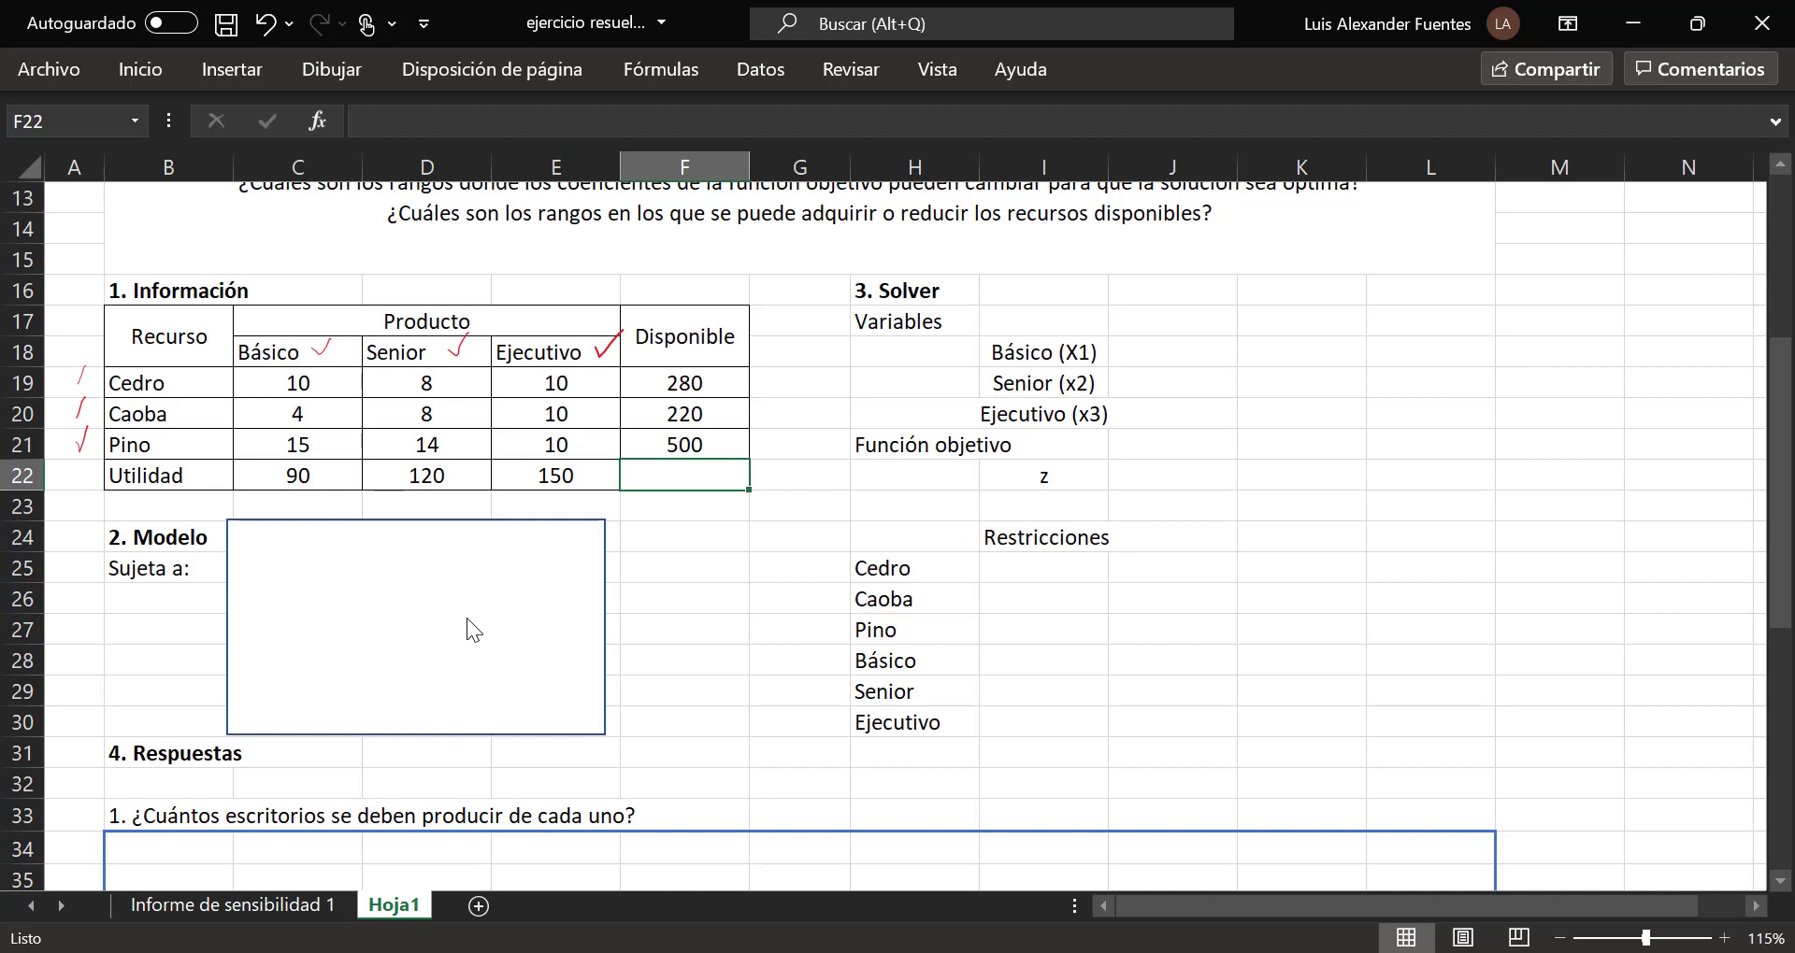
click(467, 619)
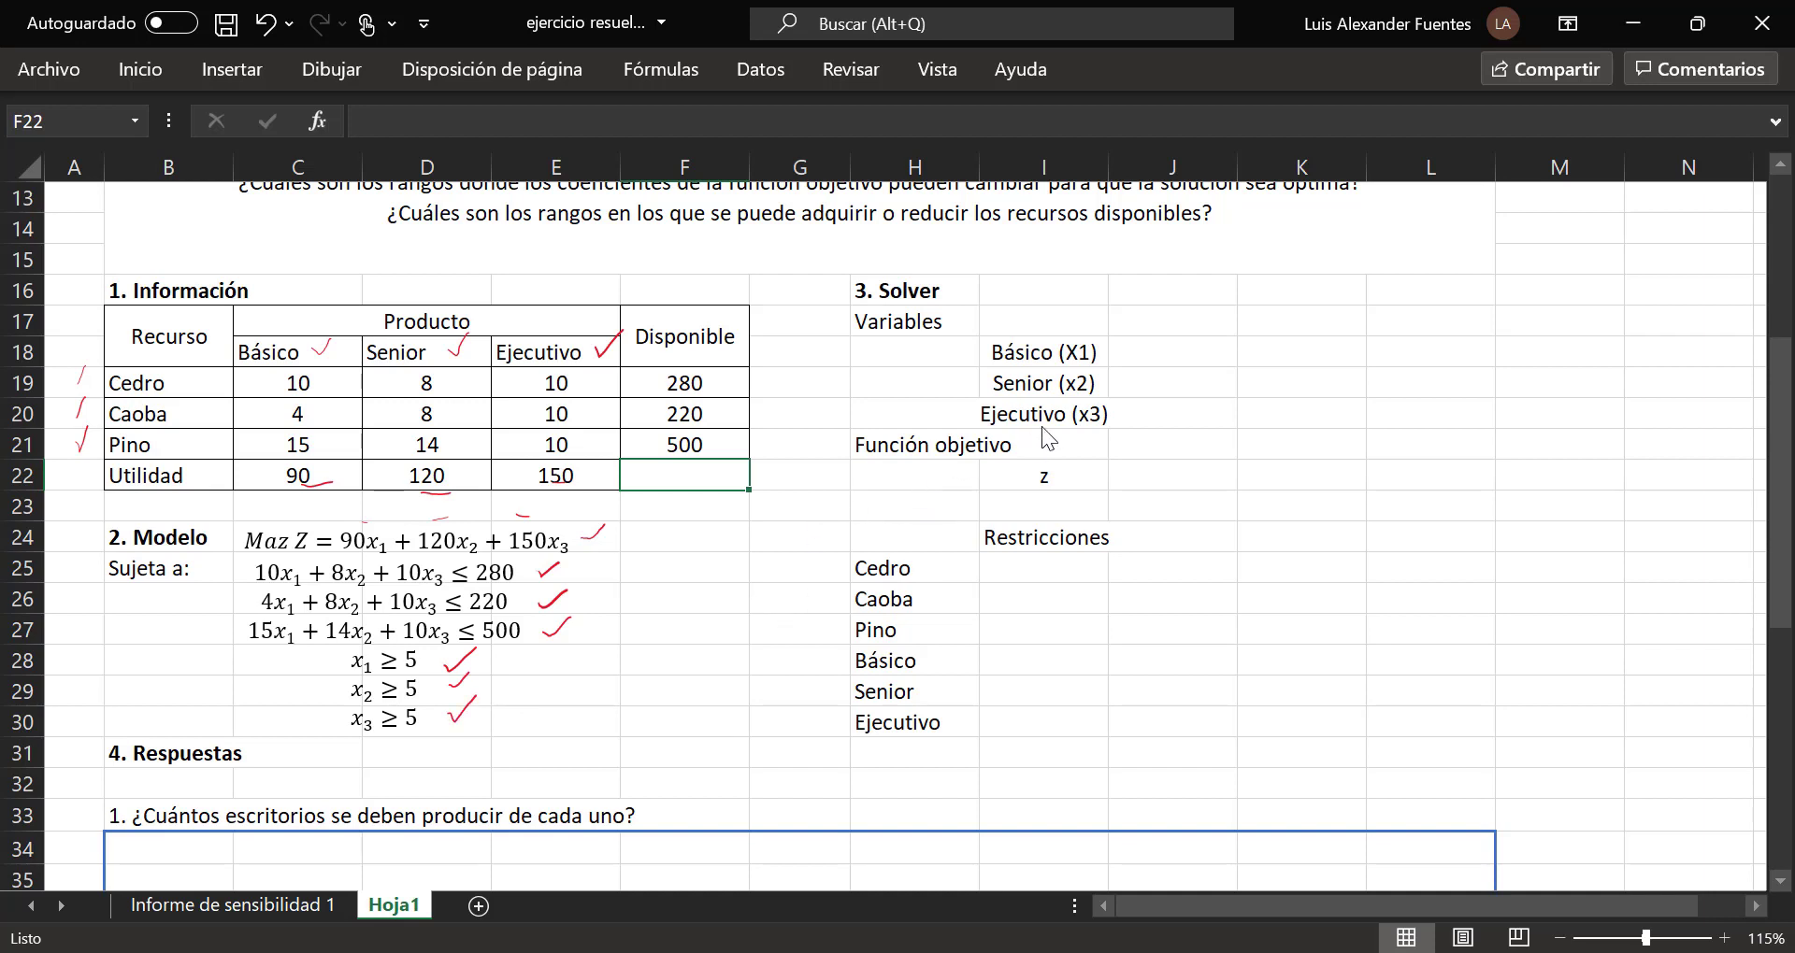
Step: Shade the three variable cells J18:J20 in the Solver section with a light gold fill
click(1029, 361)
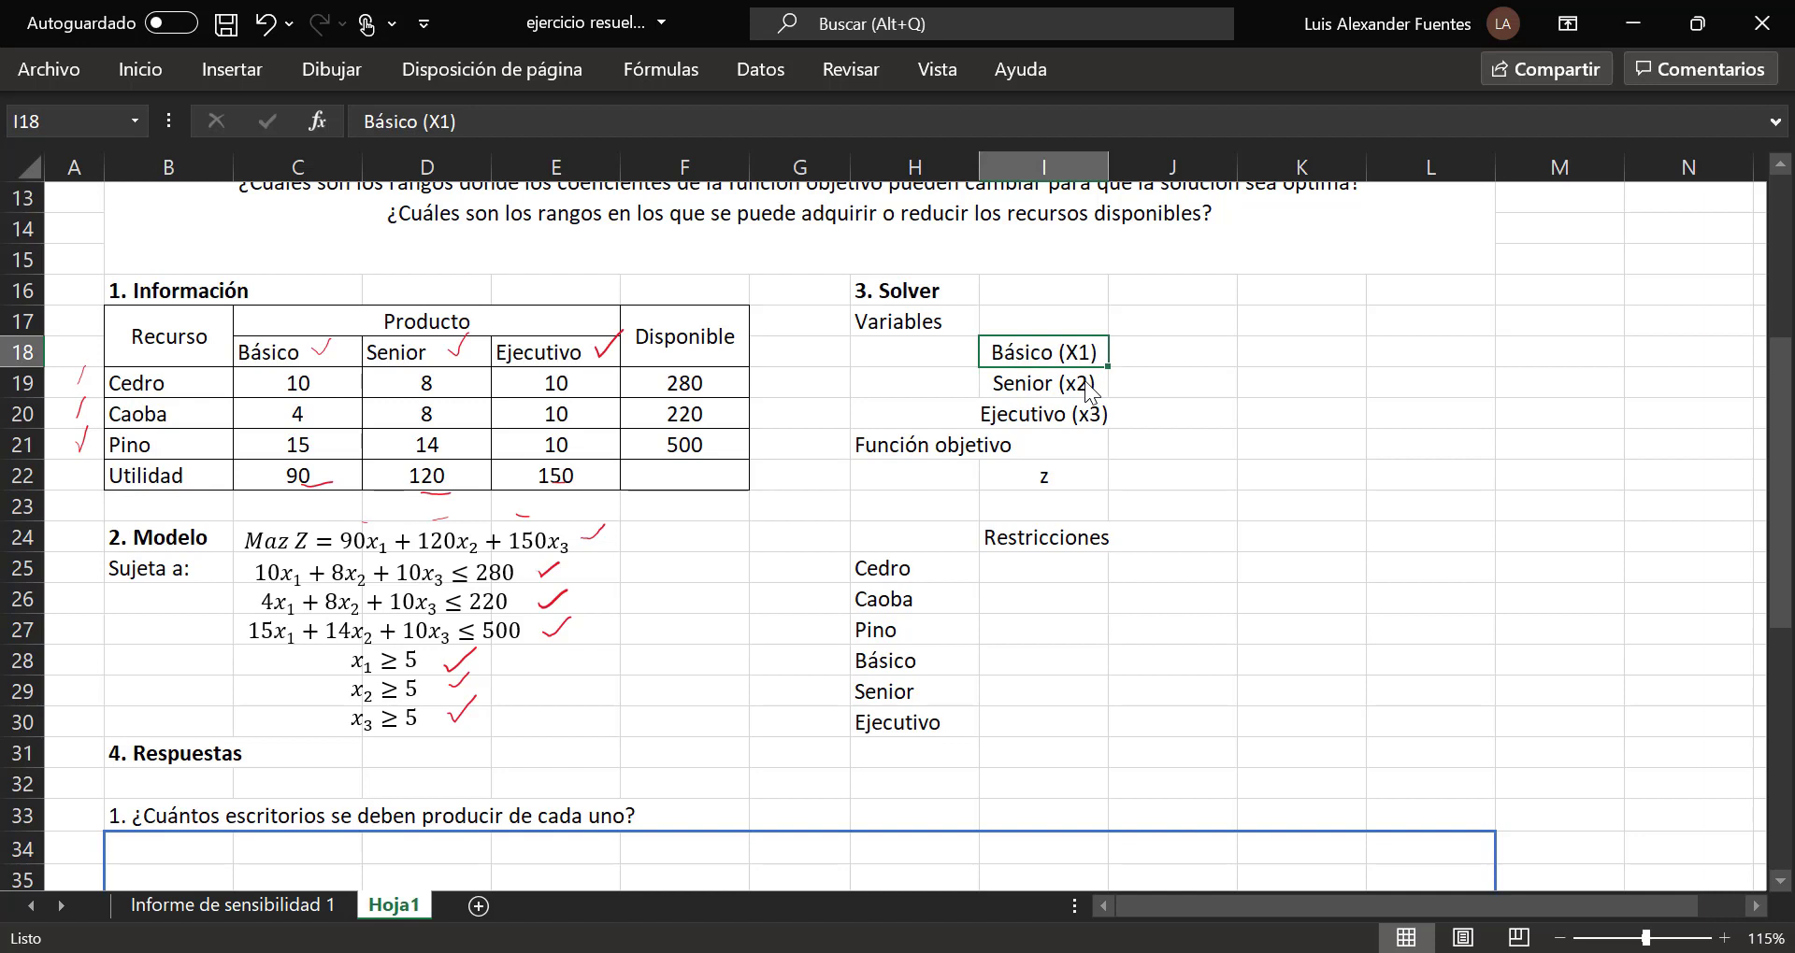
key(Down)
key(Down)
key(Right)
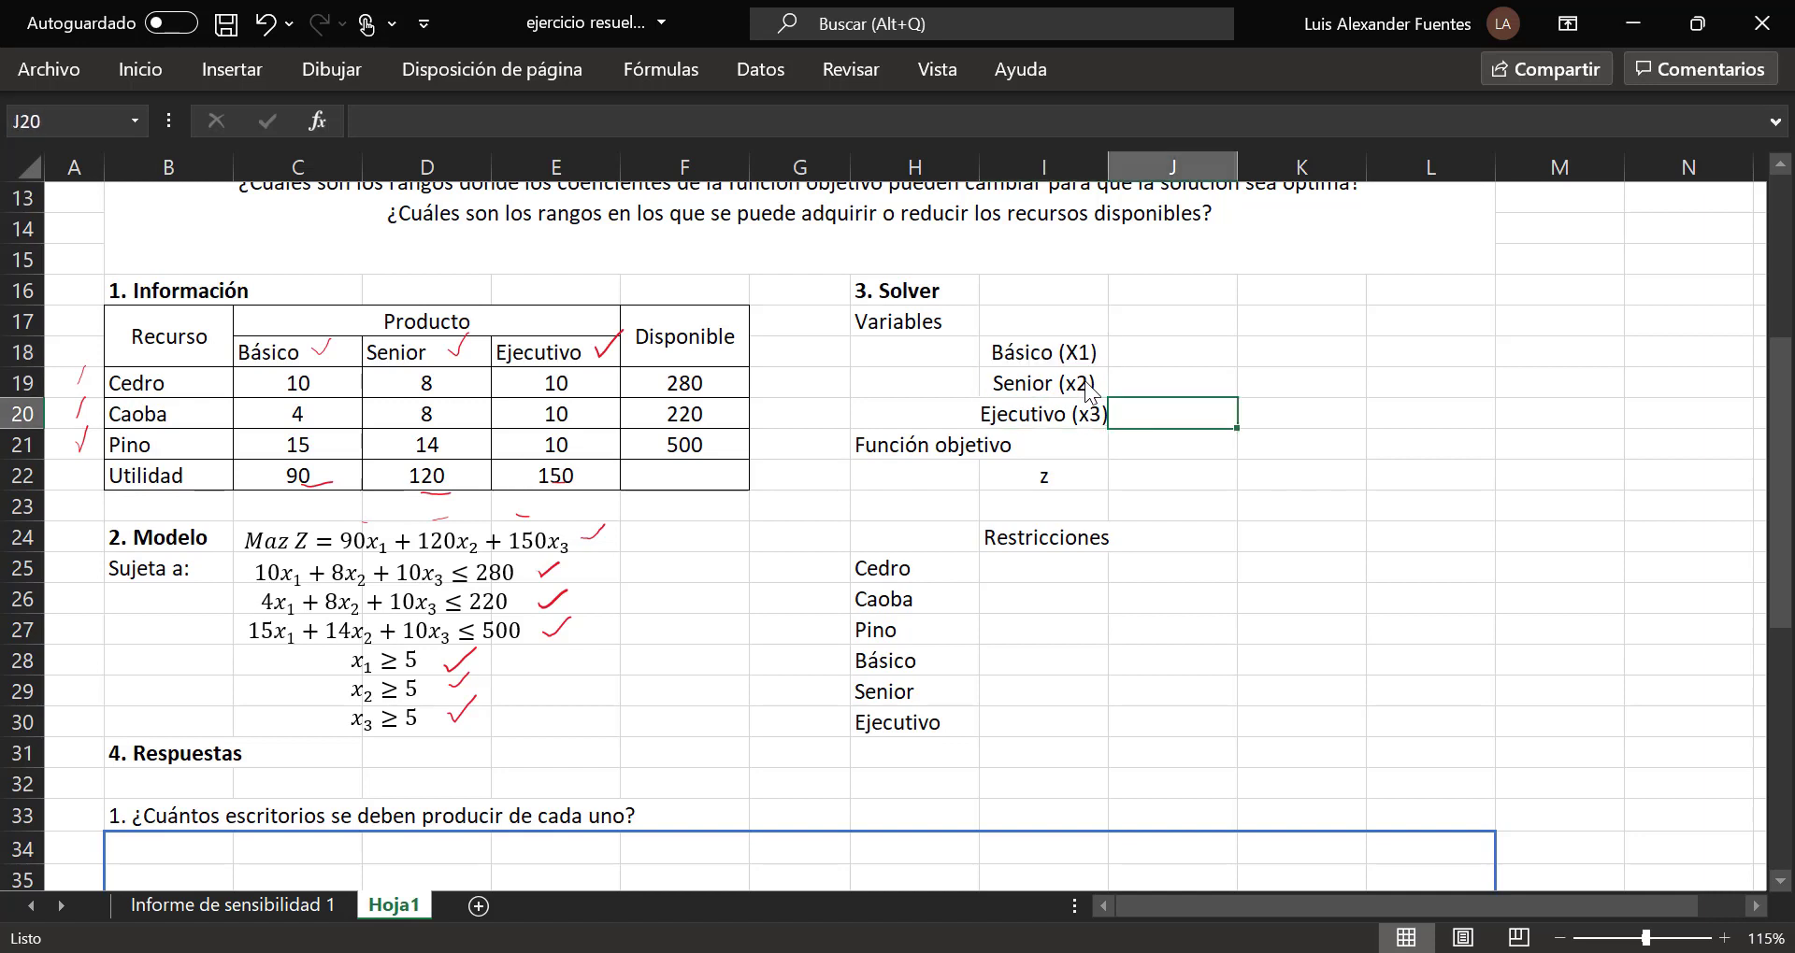
key(Up)
key(Up)
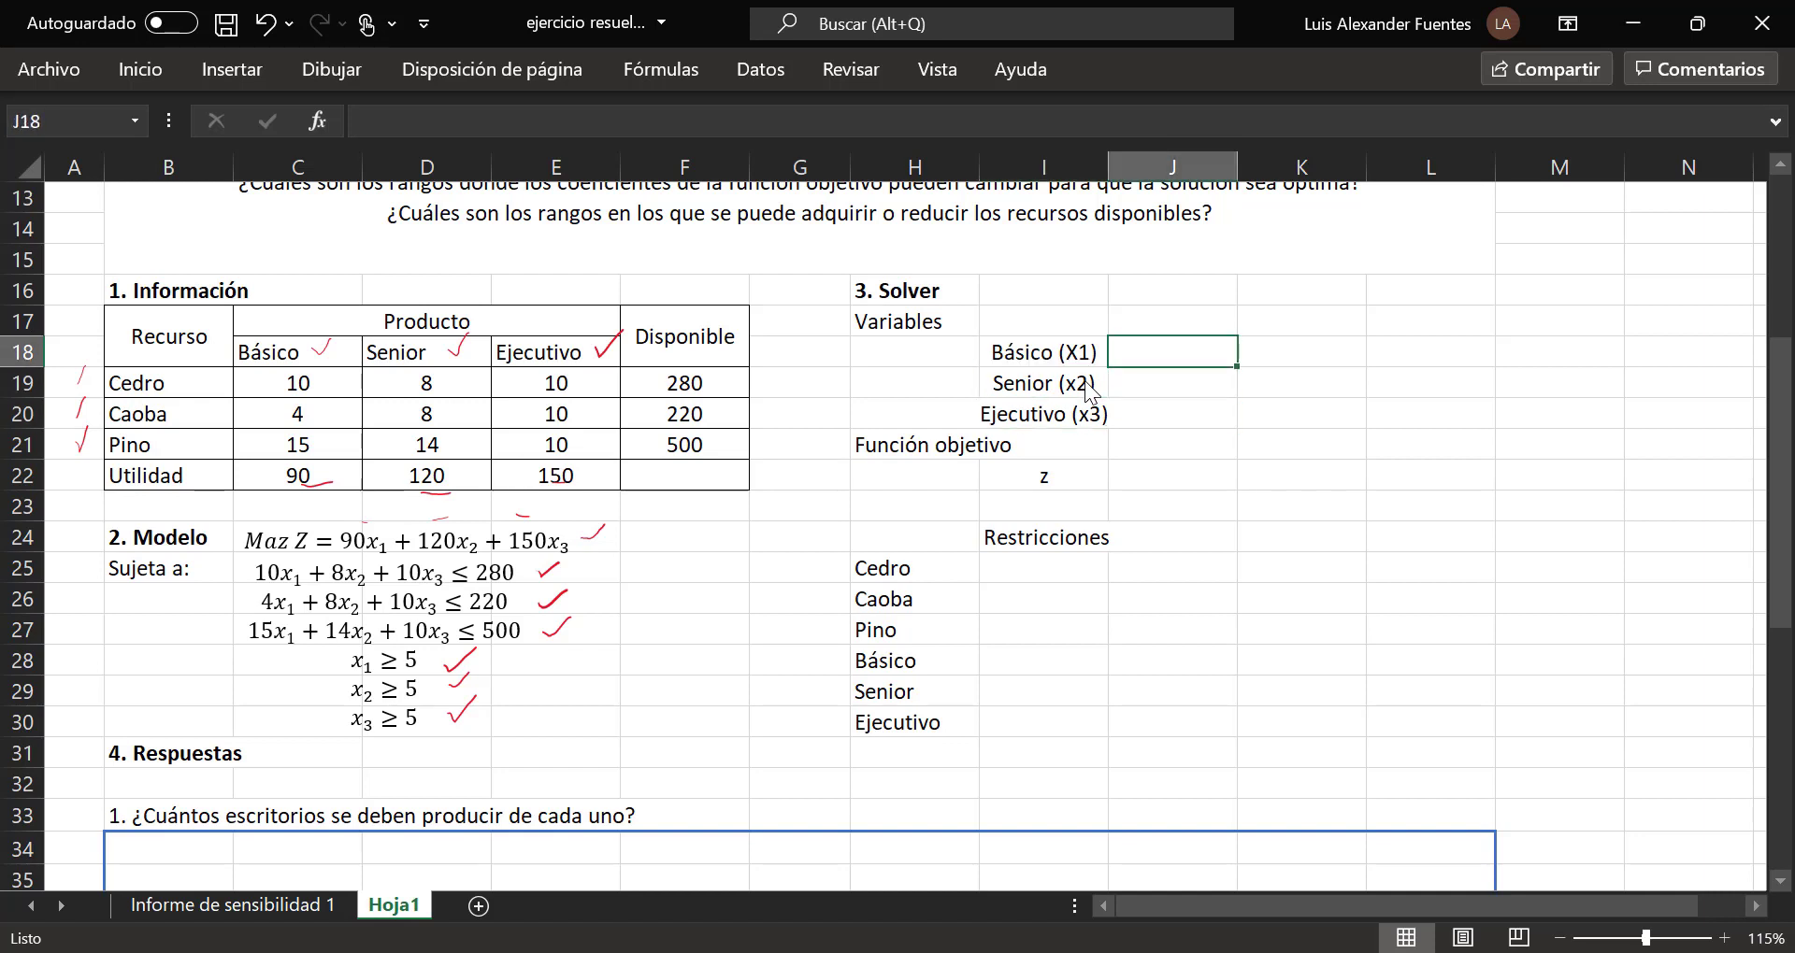
drag(1182, 354, 1185, 405)
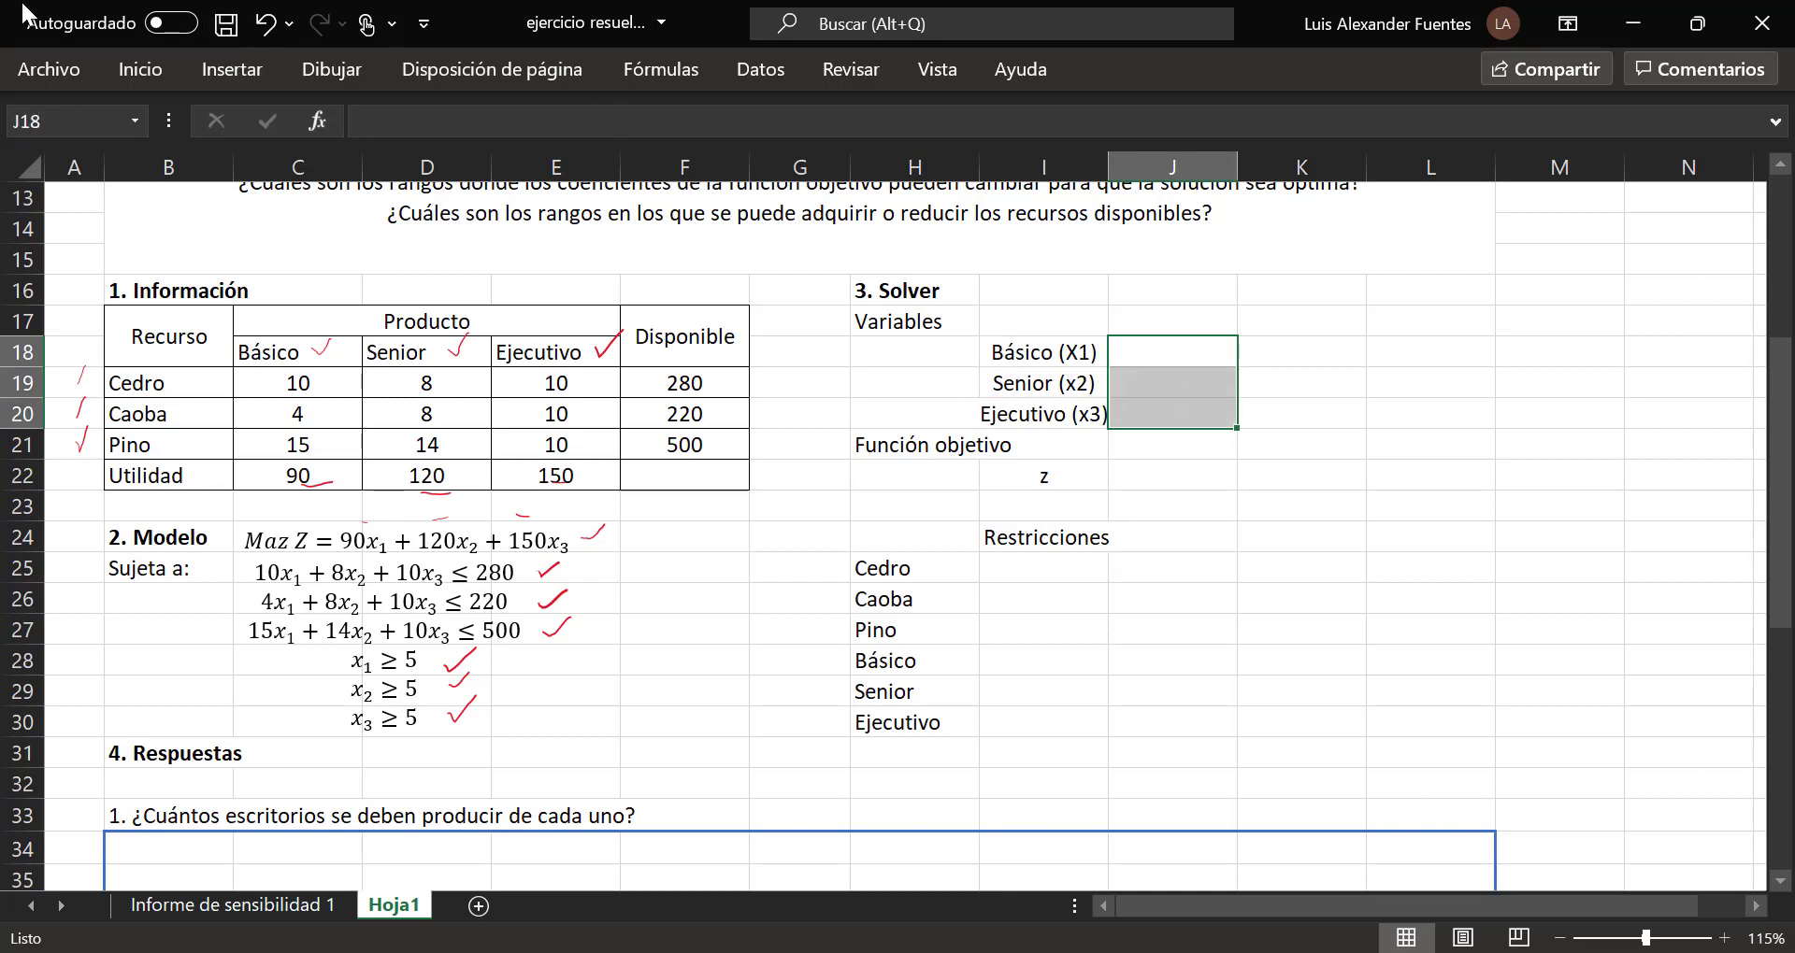
click(130, 68)
click(364, 169)
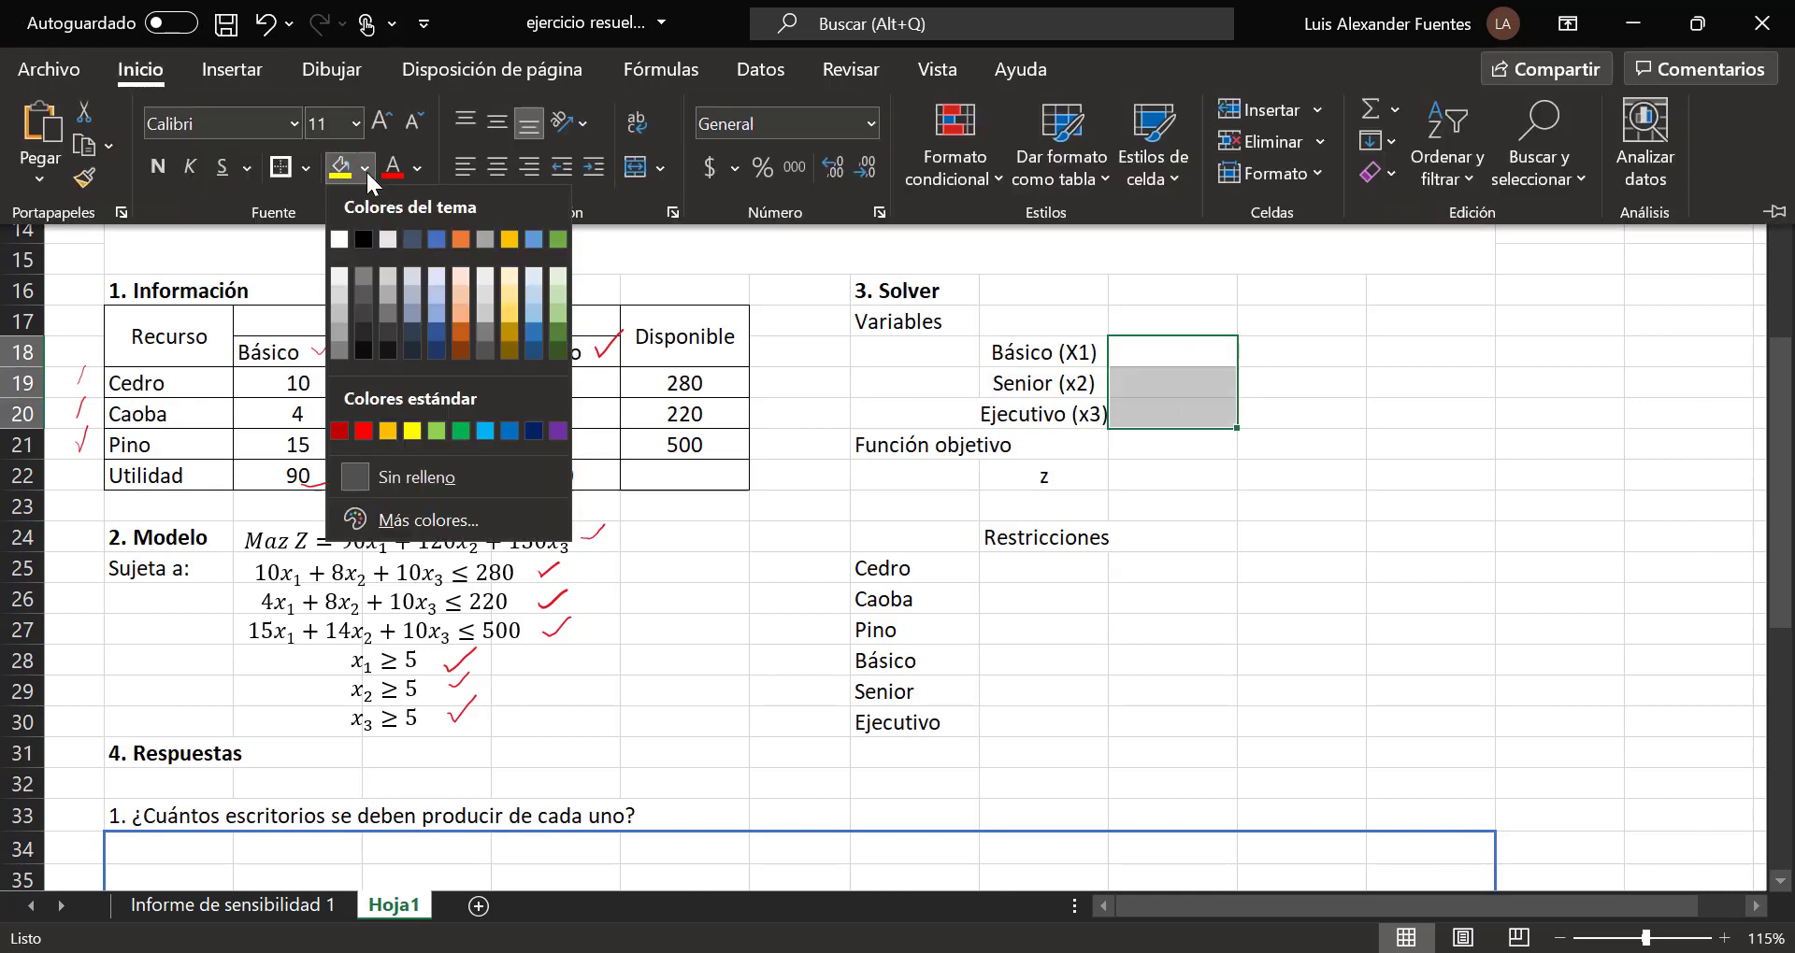
click(508, 273)
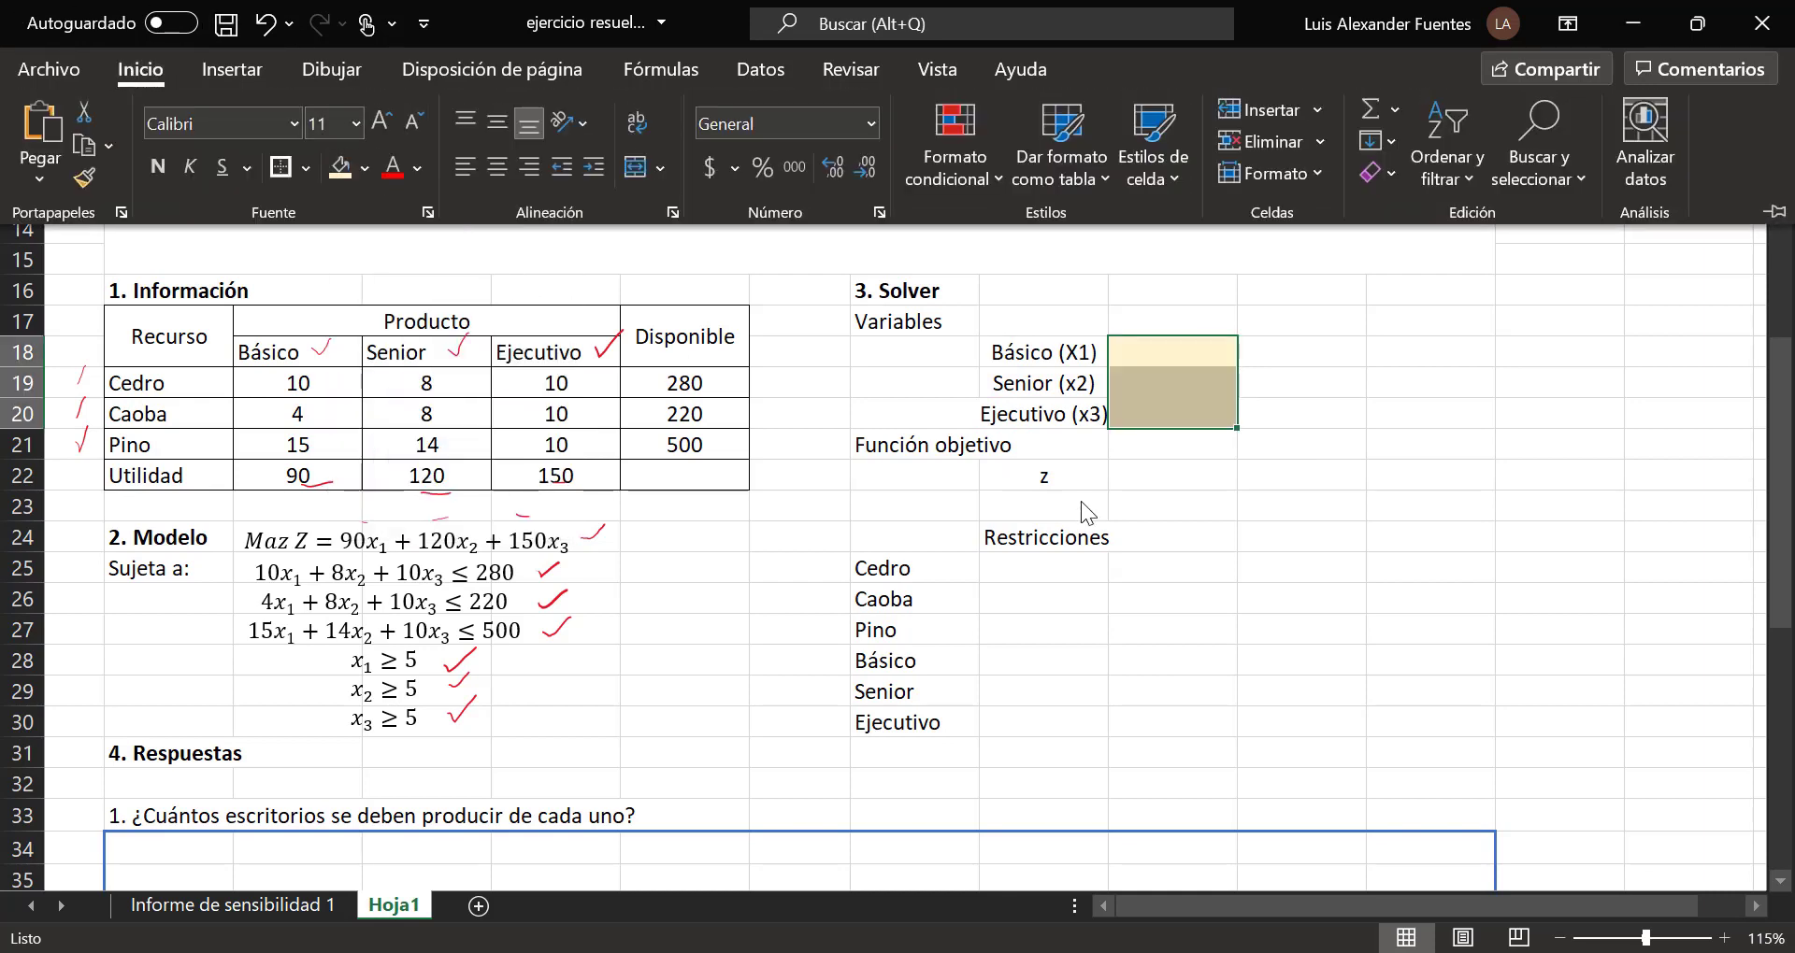
Step: Apply the same light gold fill to the objective function cell J22 beside z
click(1138, 477)
click(1139, 477)
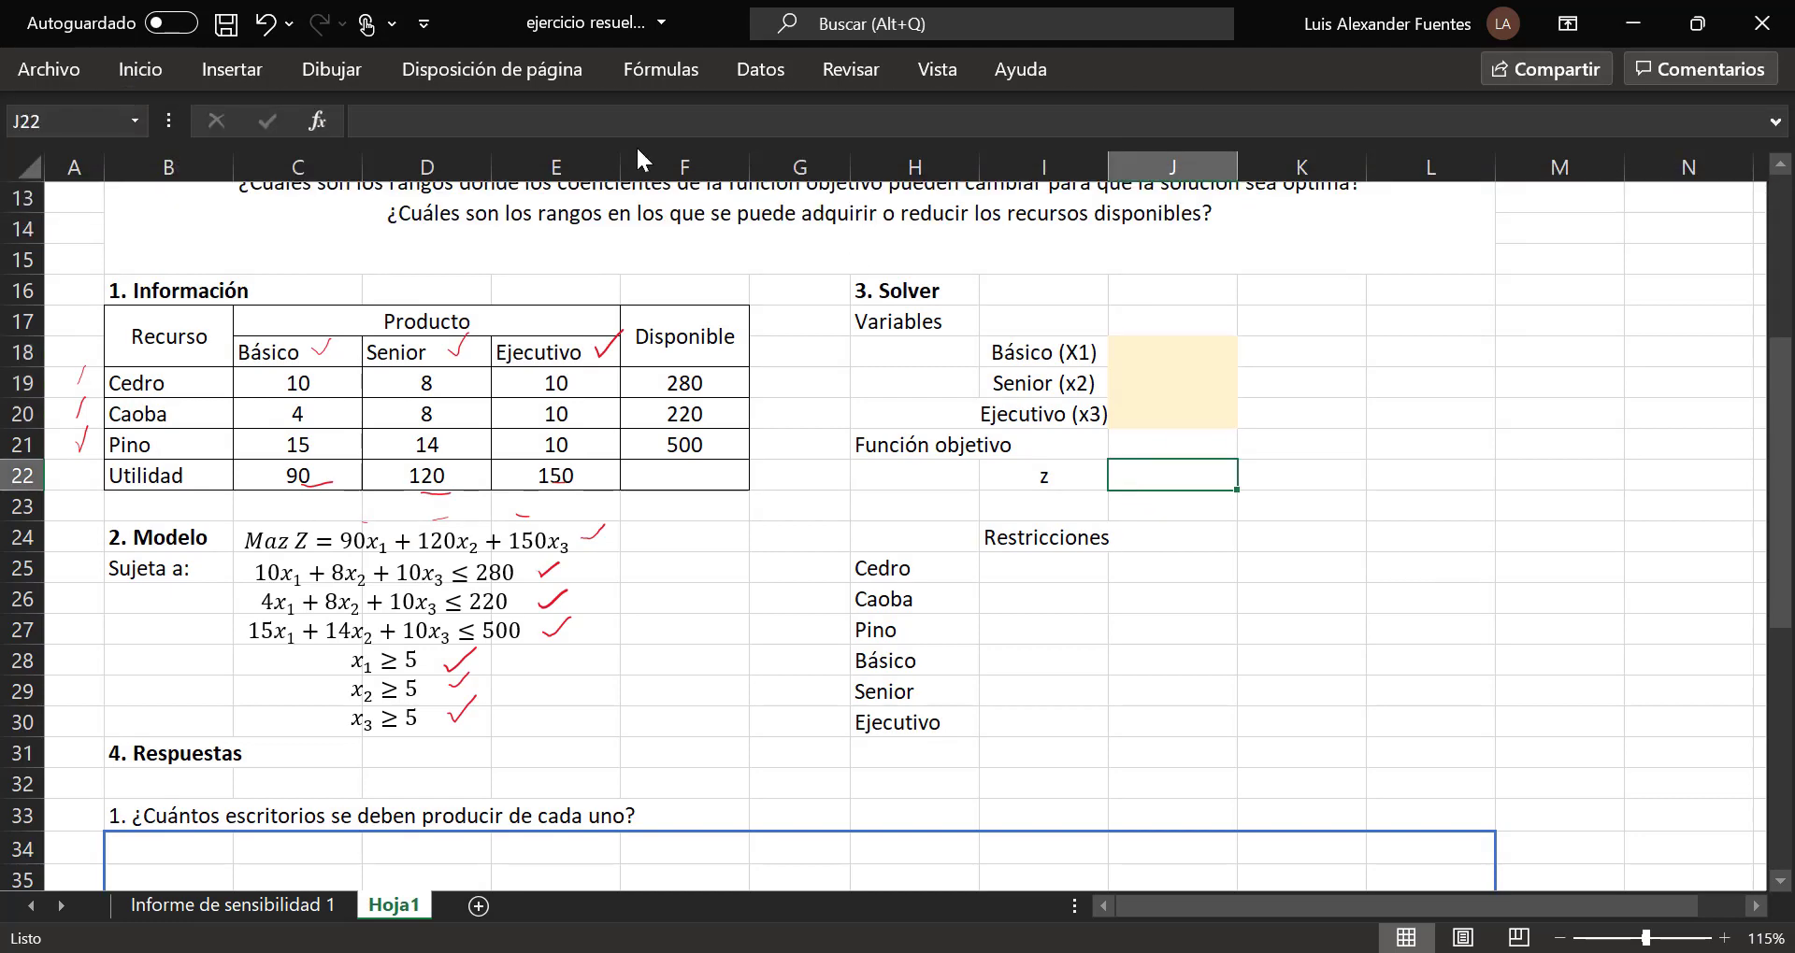
click(153, 62)
click(340, 168)
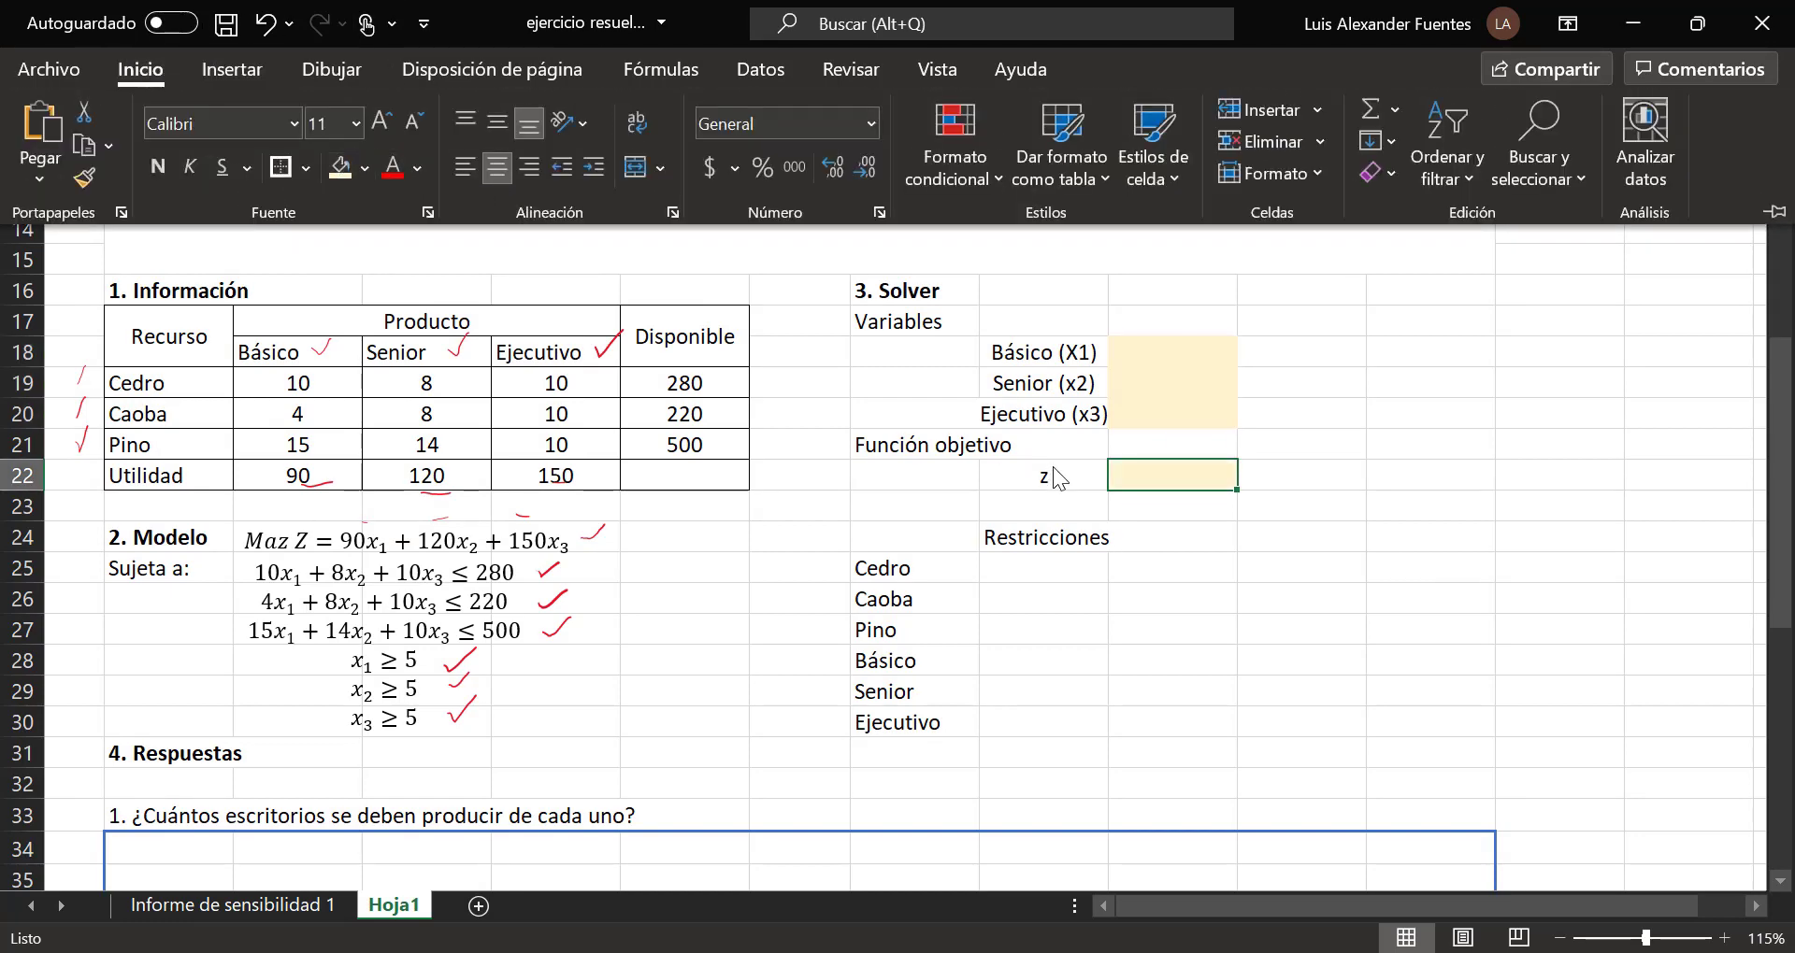
click(1180, 466)
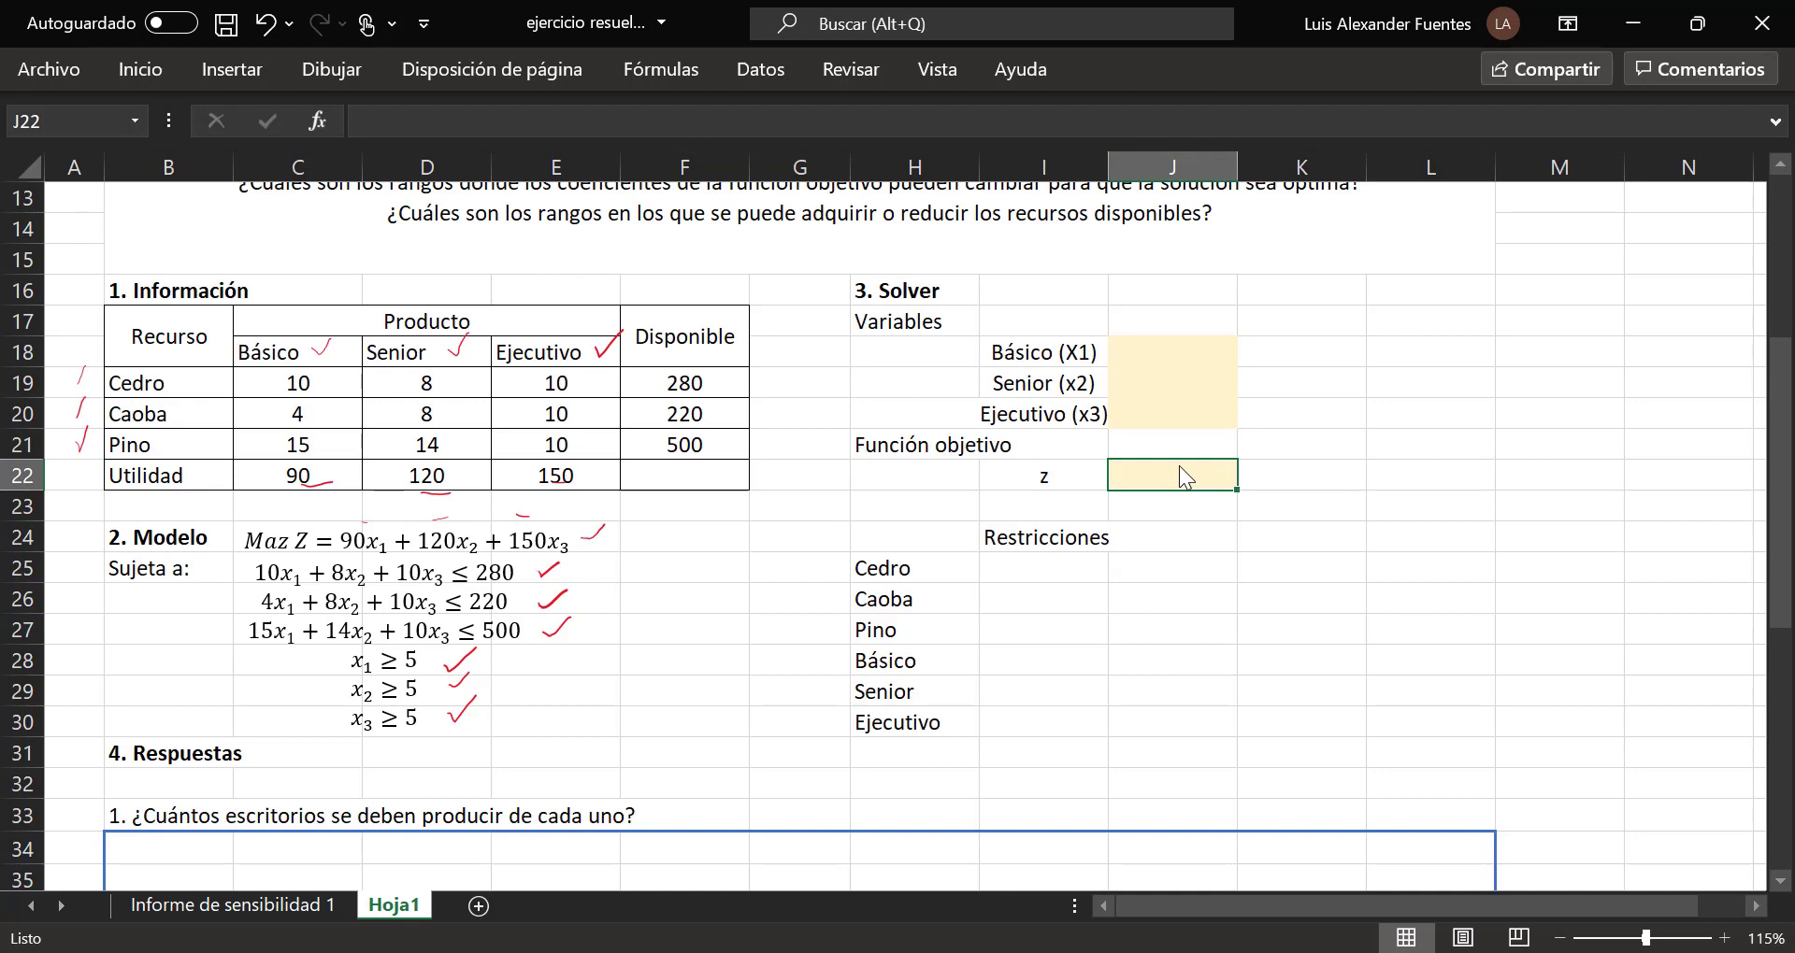
Step: Enter the objective function in J22 as =C22*J18+D22*J19+E22*J20, multiplying each product's Utilidad by its variable cell
text(=)
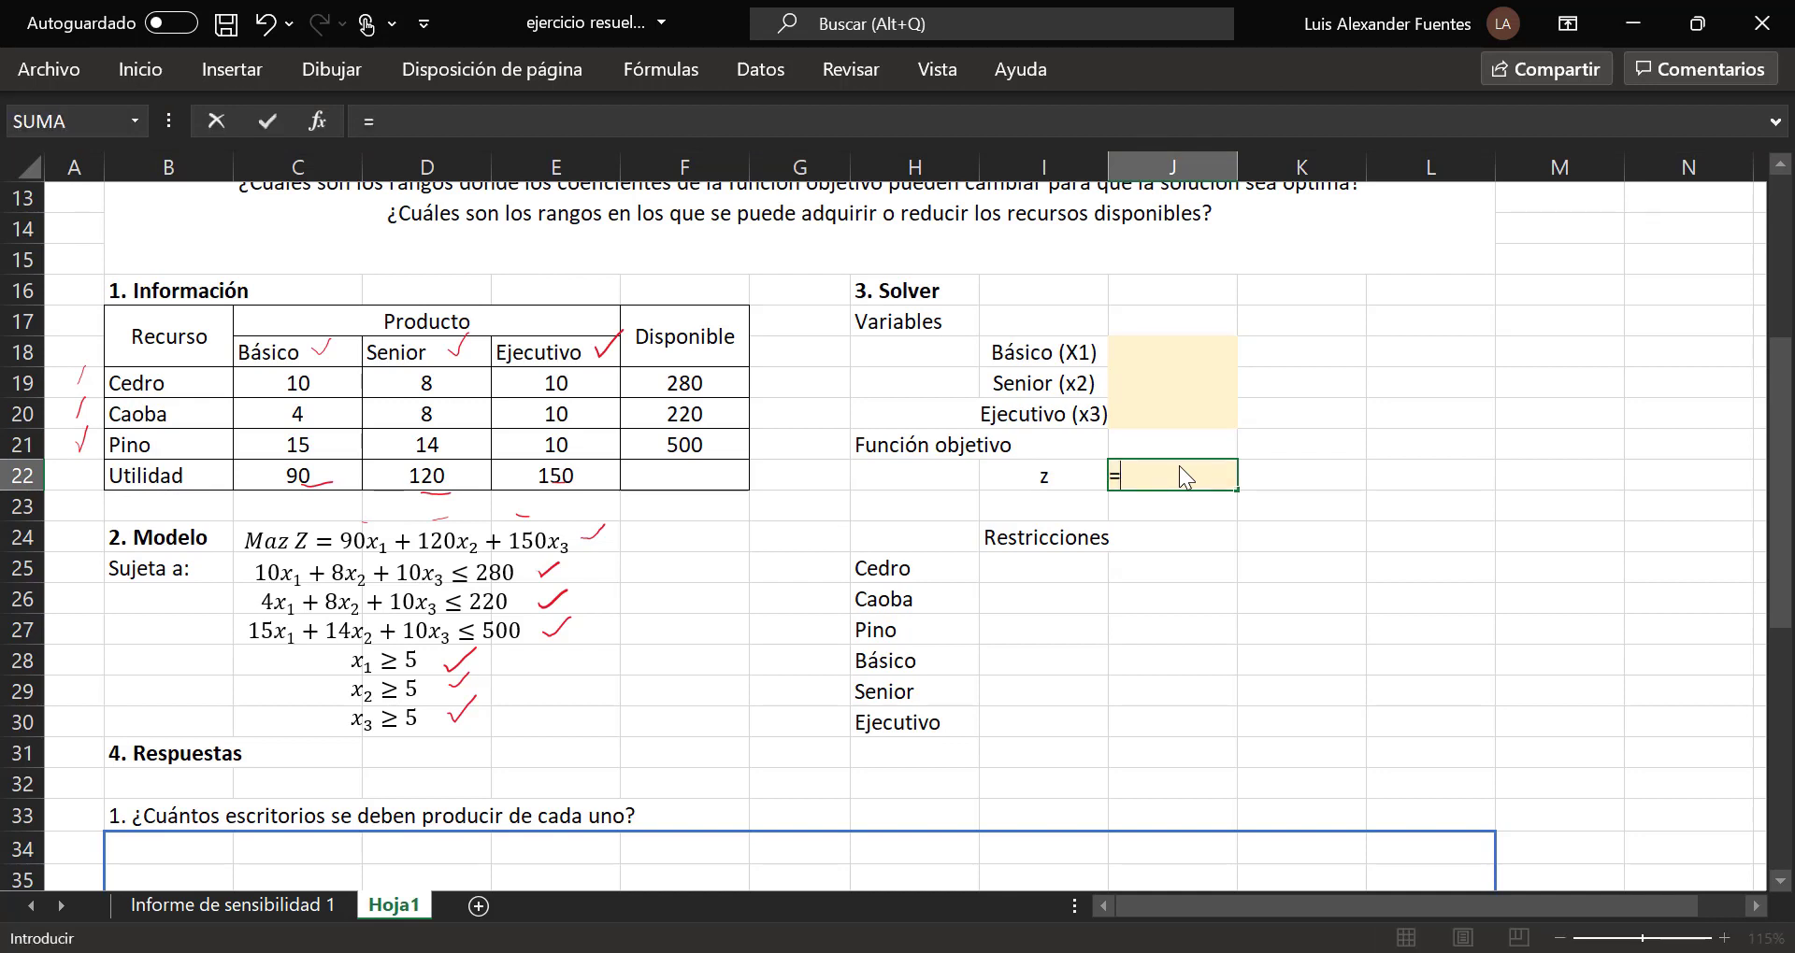
click(269, 476)
text(*)
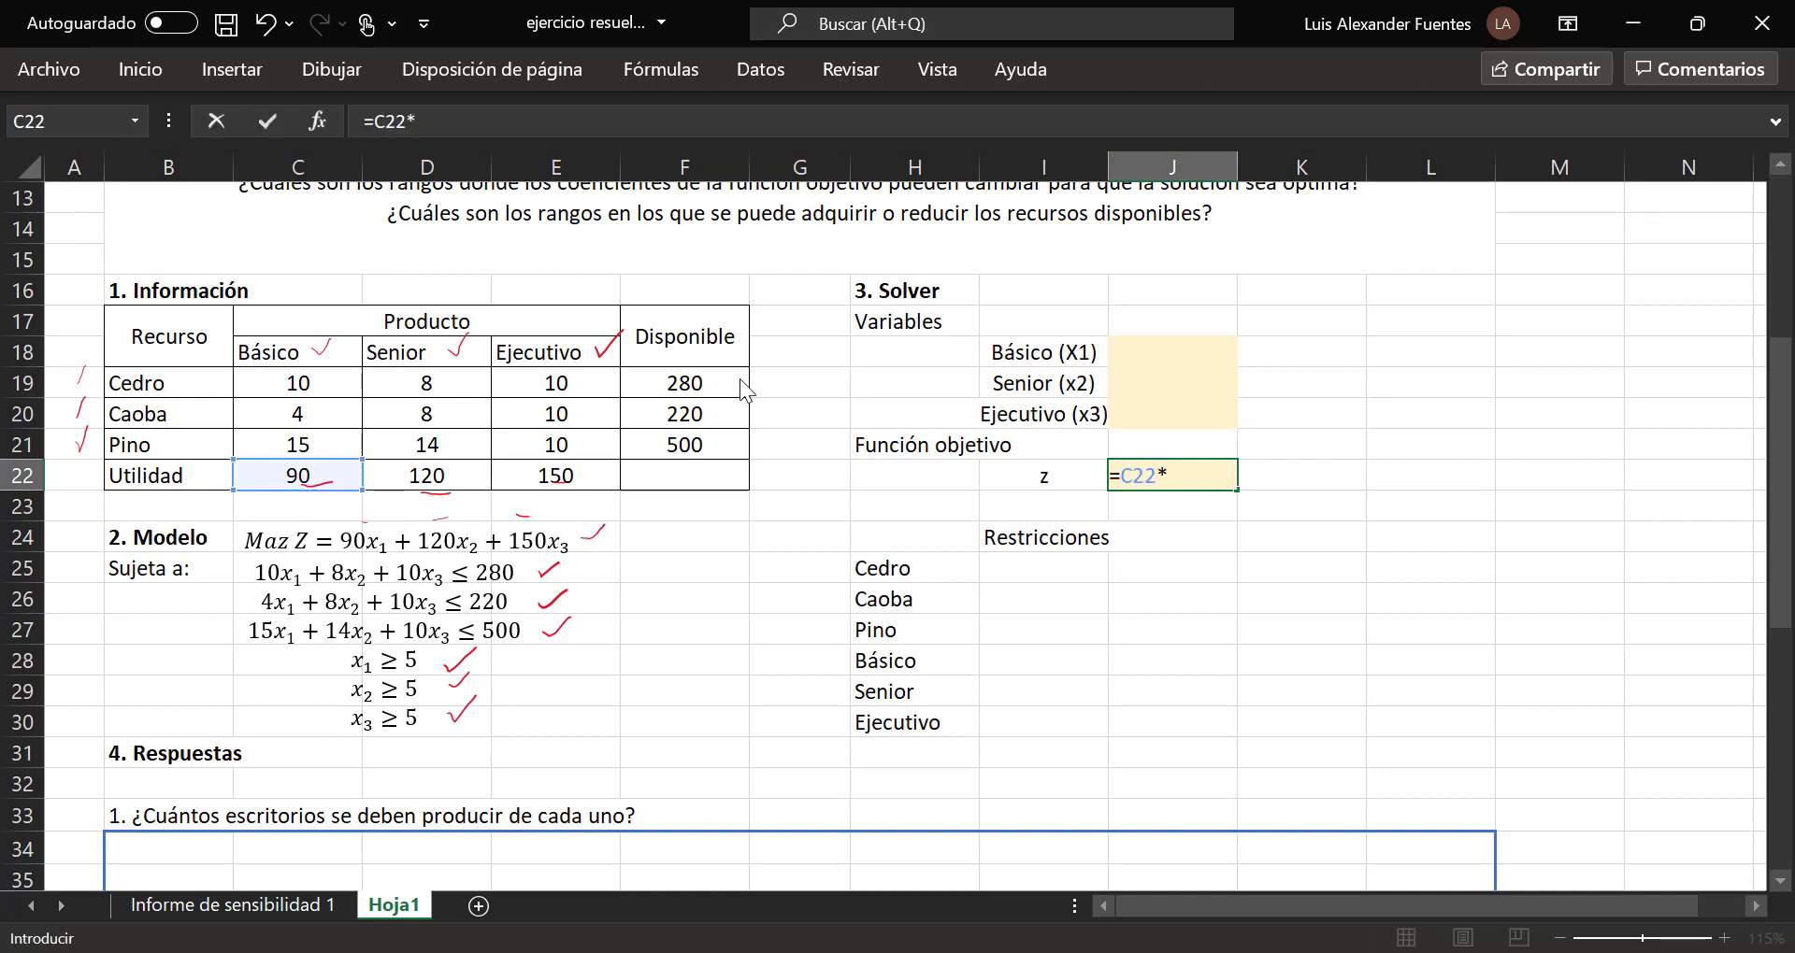
click(1185, 356)
text(+)
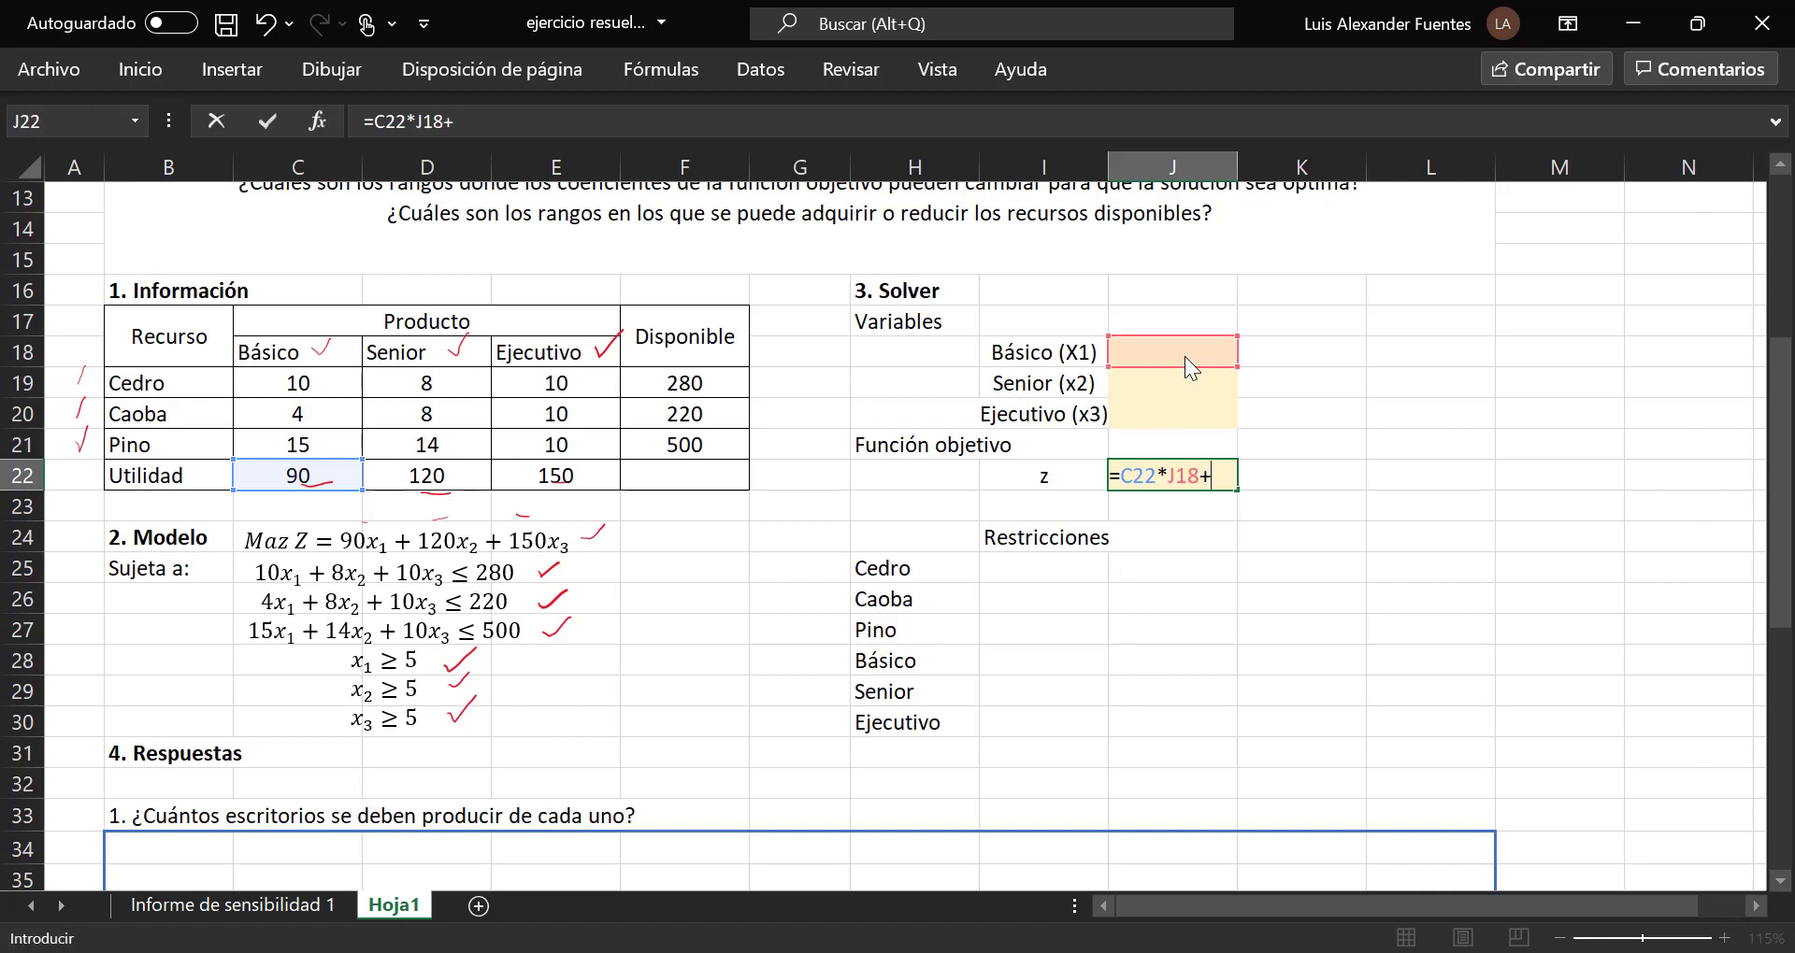
click(474, 488)
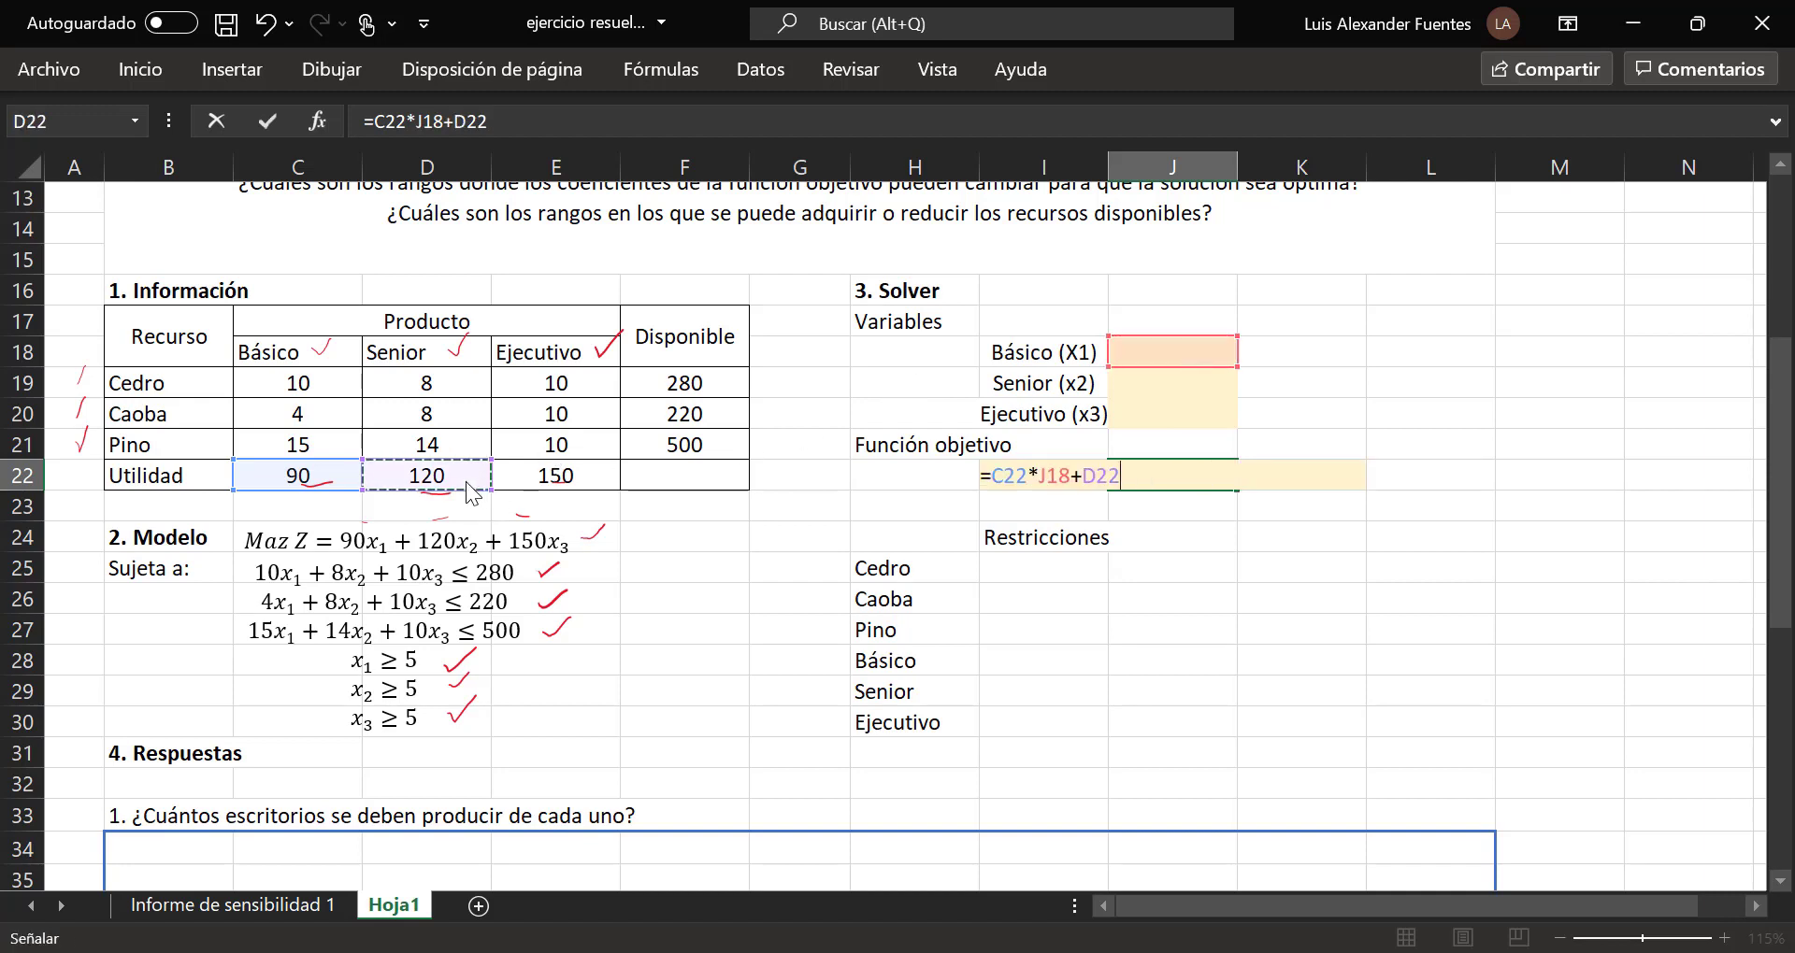
text(*)
click(1147, 385)
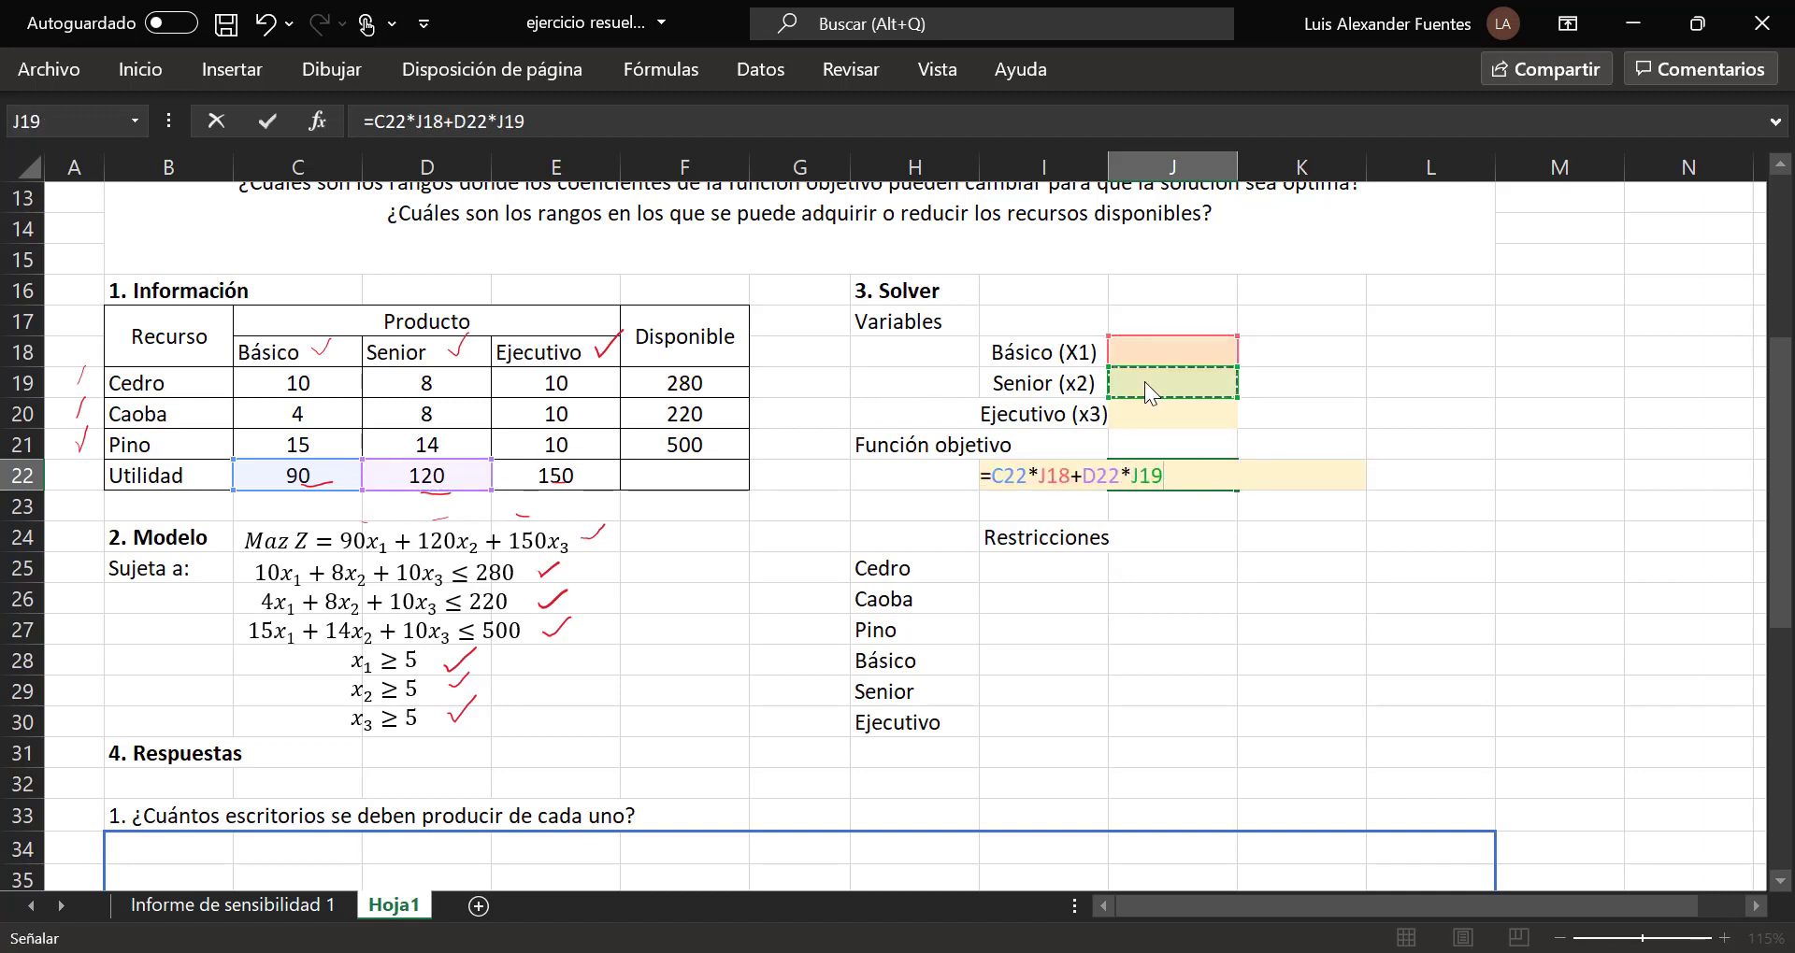
text(+)
click(571, 479)
text(*)
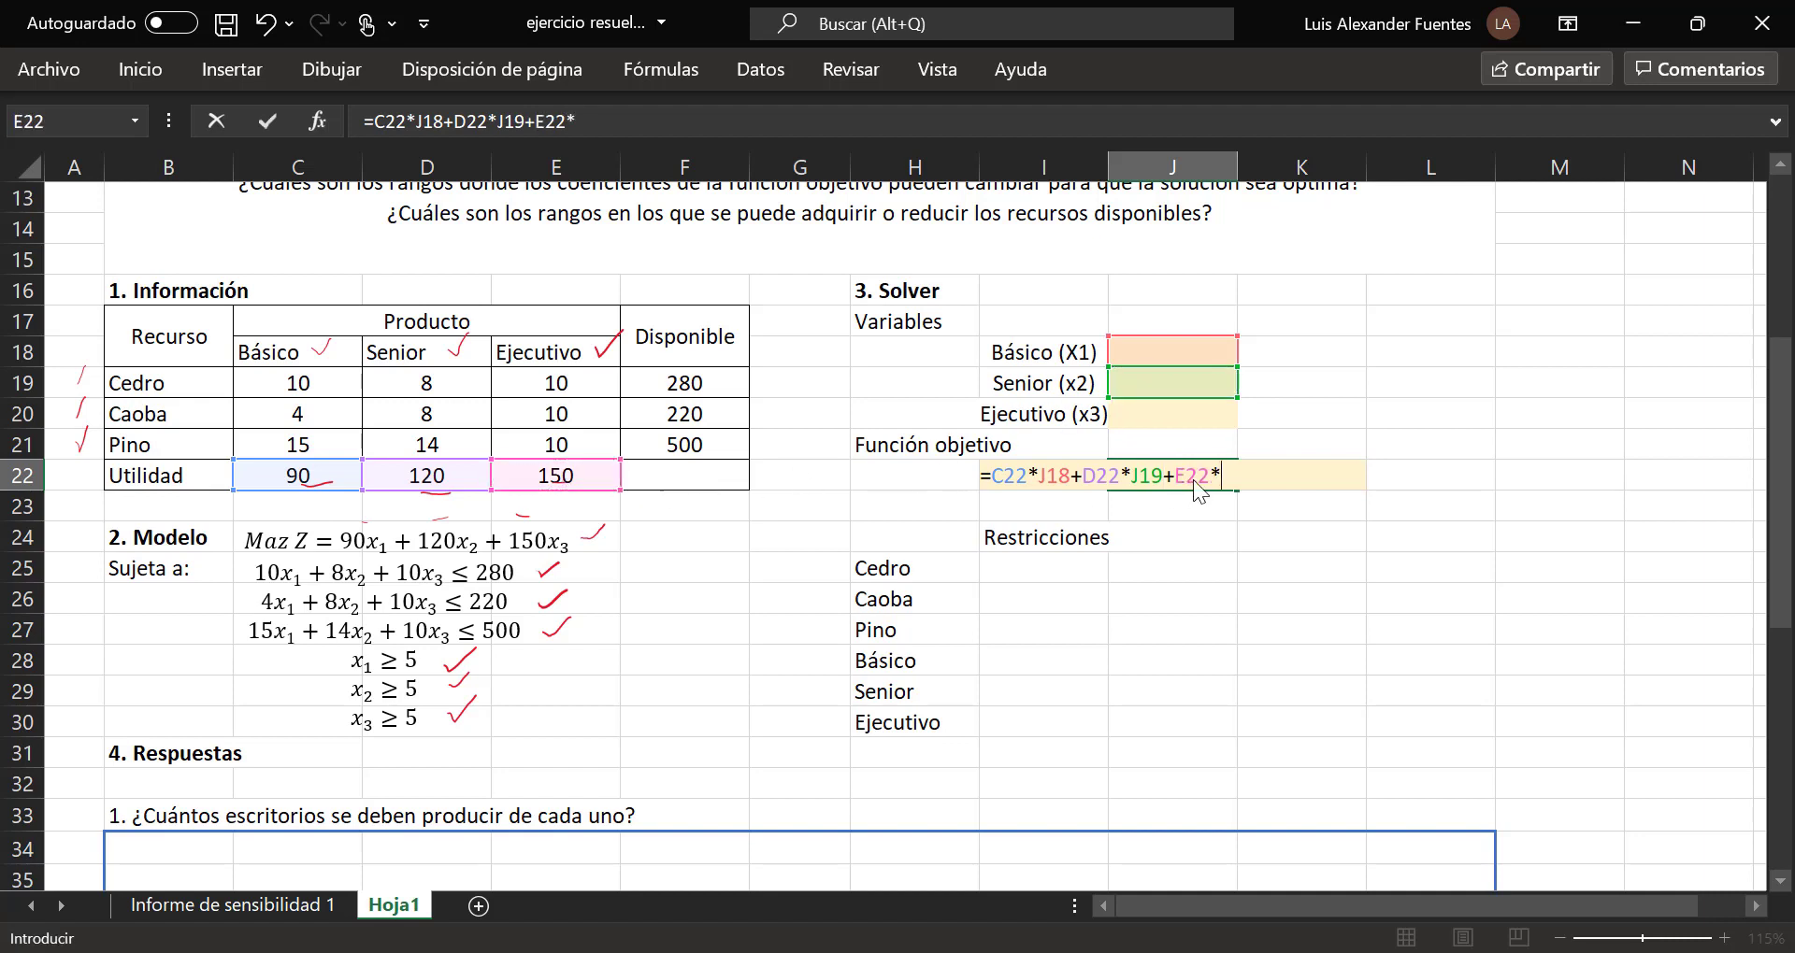
click(1174, 411)
key(Return)
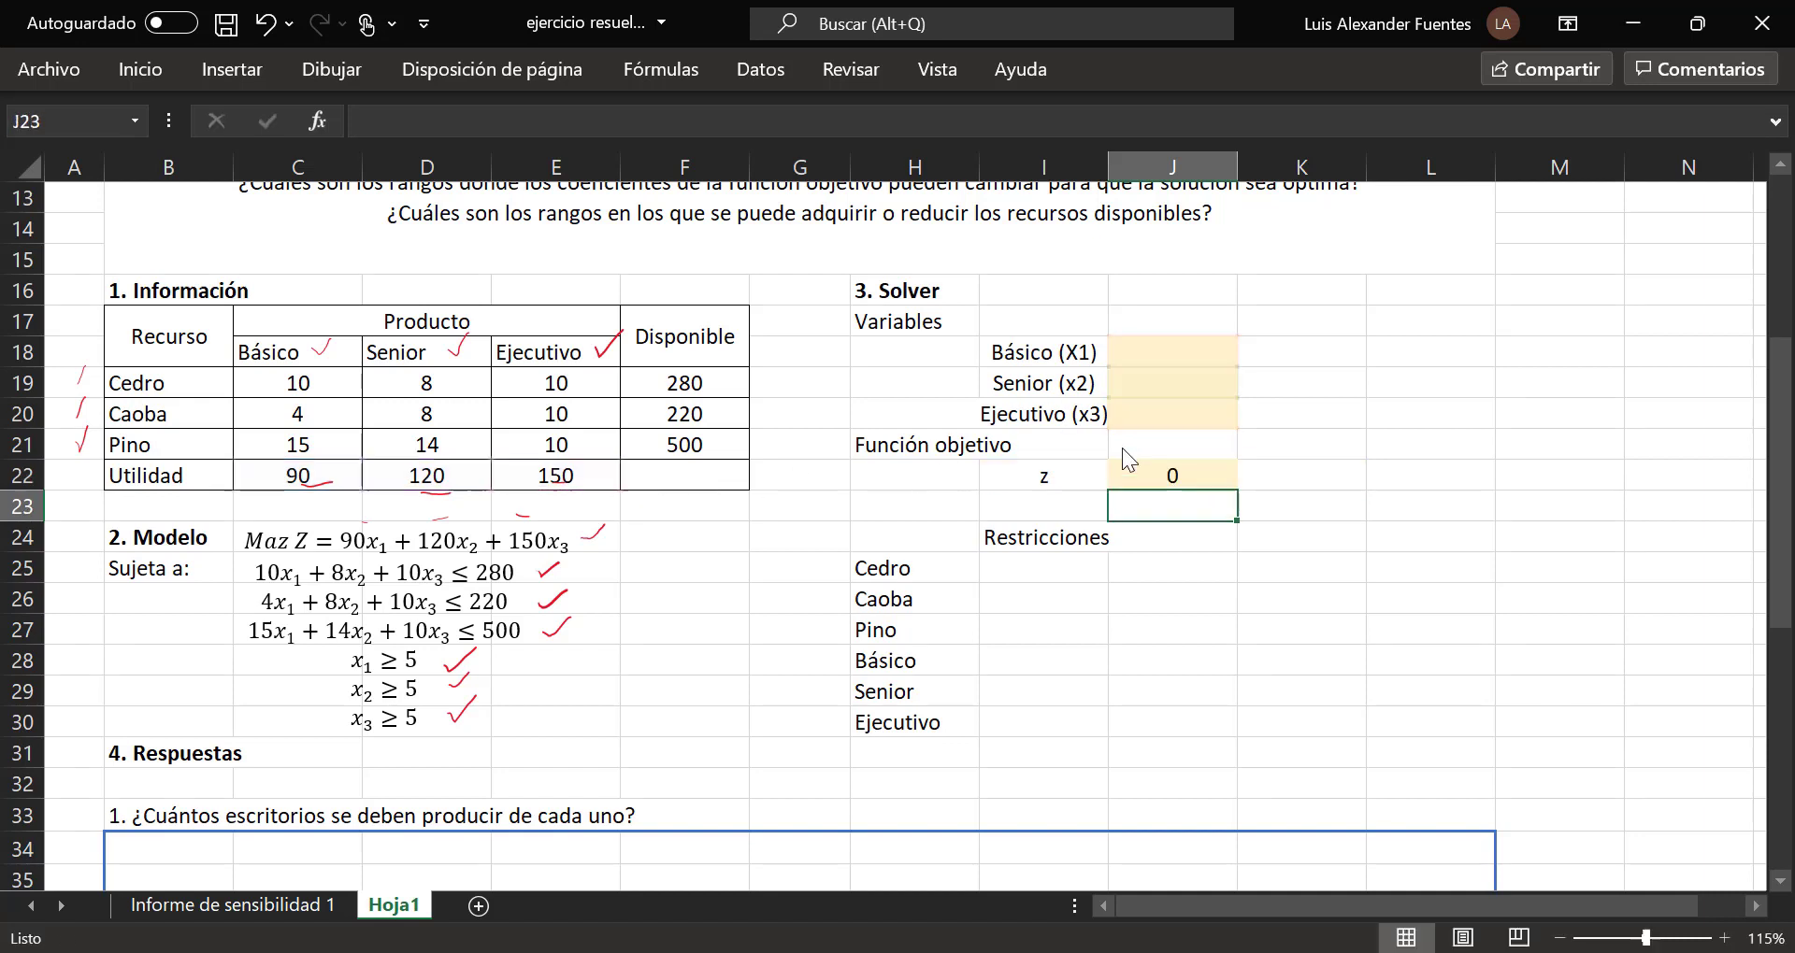
Step: Enter the Cedro restriction formula =C19*J18+D19*J19+E19*J20 in I25
click(1026, 569)
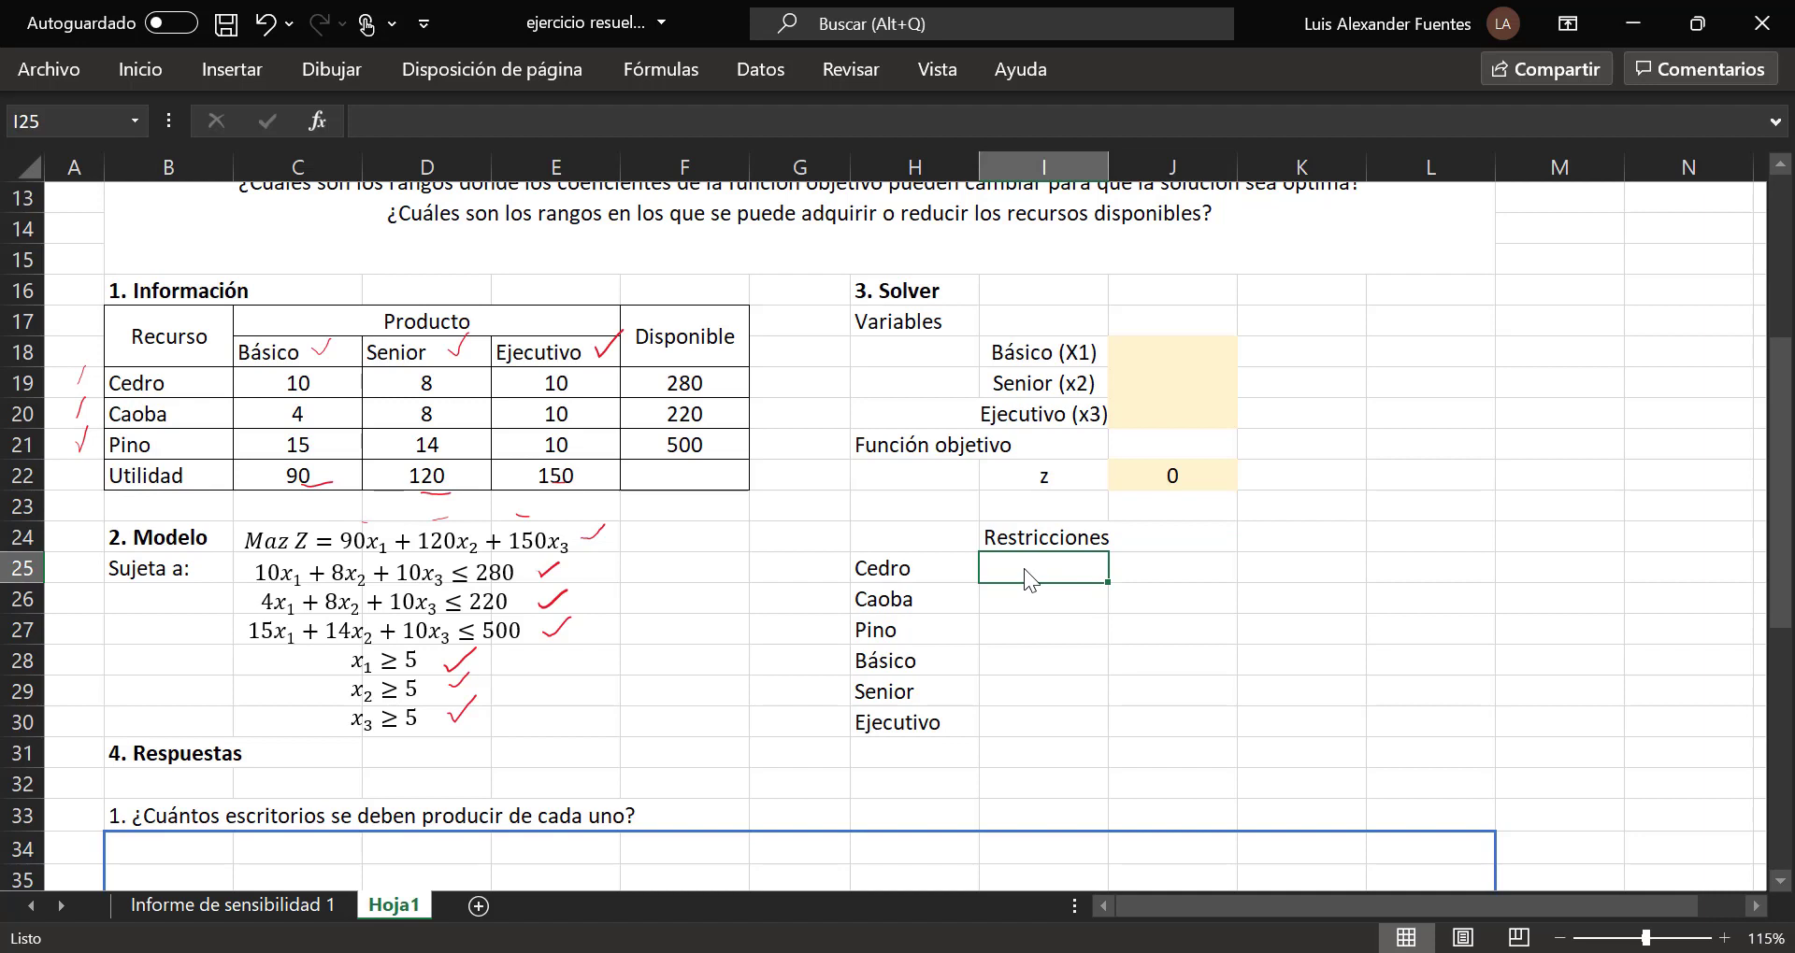
text(=)
click(316, 392)
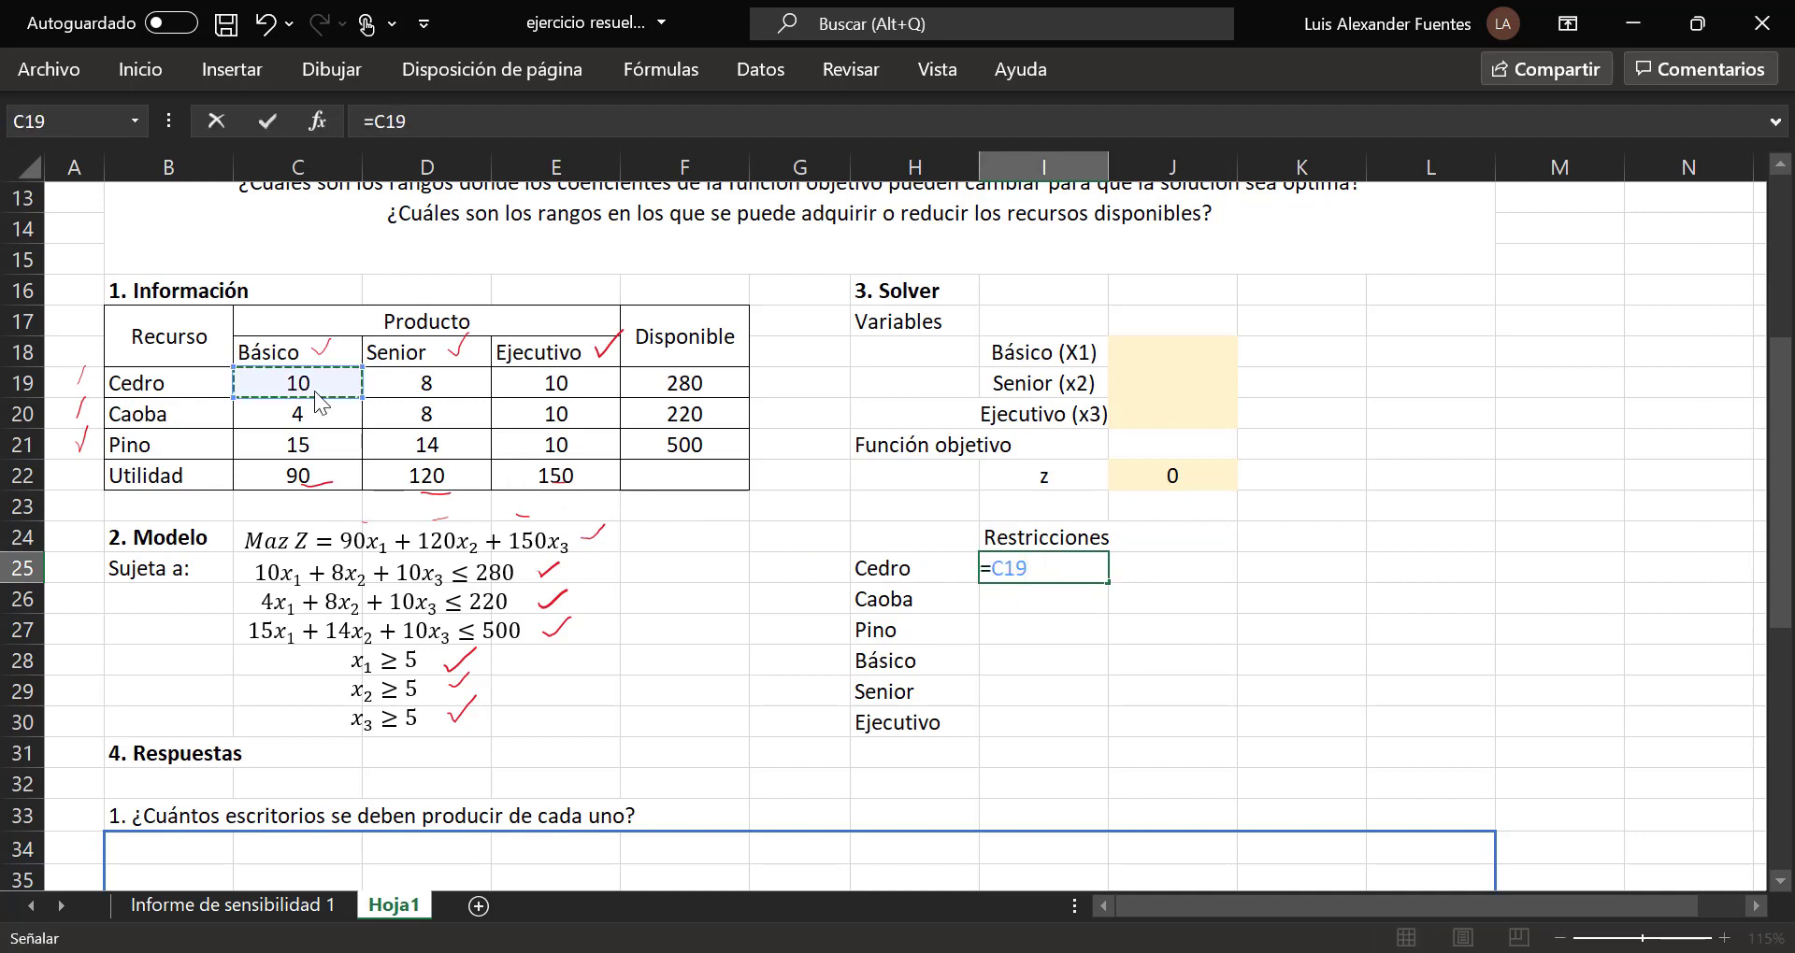
text(*)
click(1140, 353)
text(+)
click(438, 387)
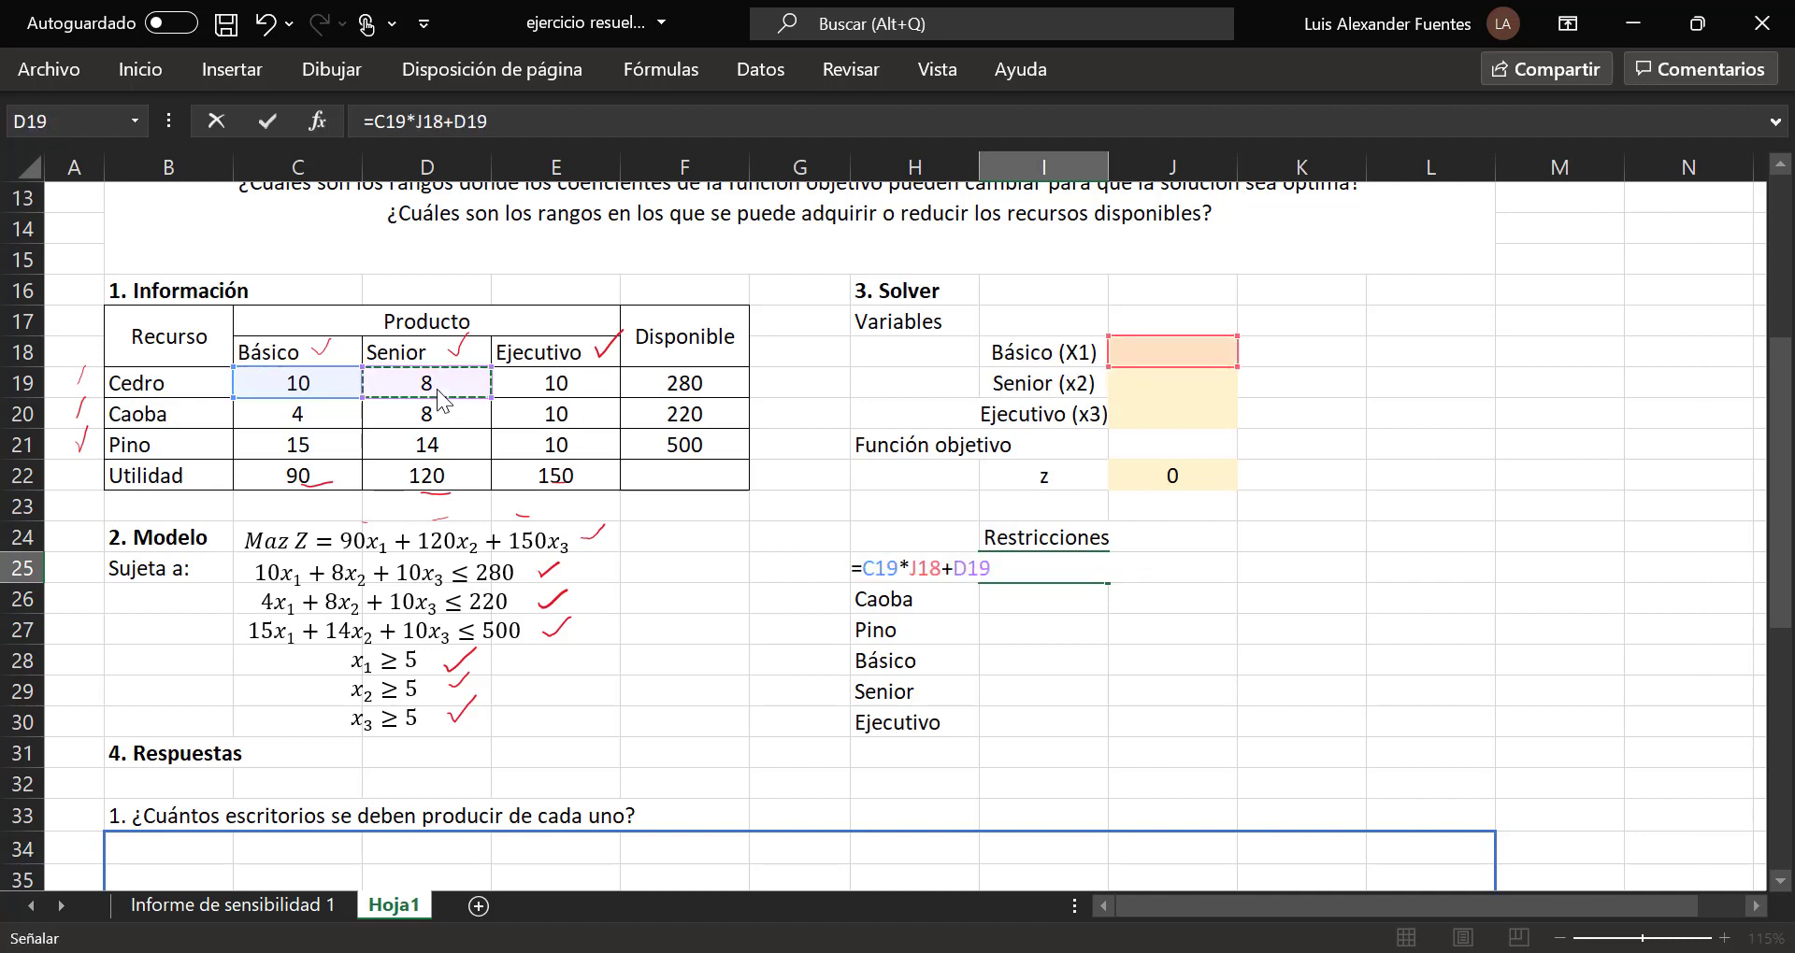
text(*)
click(1133, 385)
text(+)
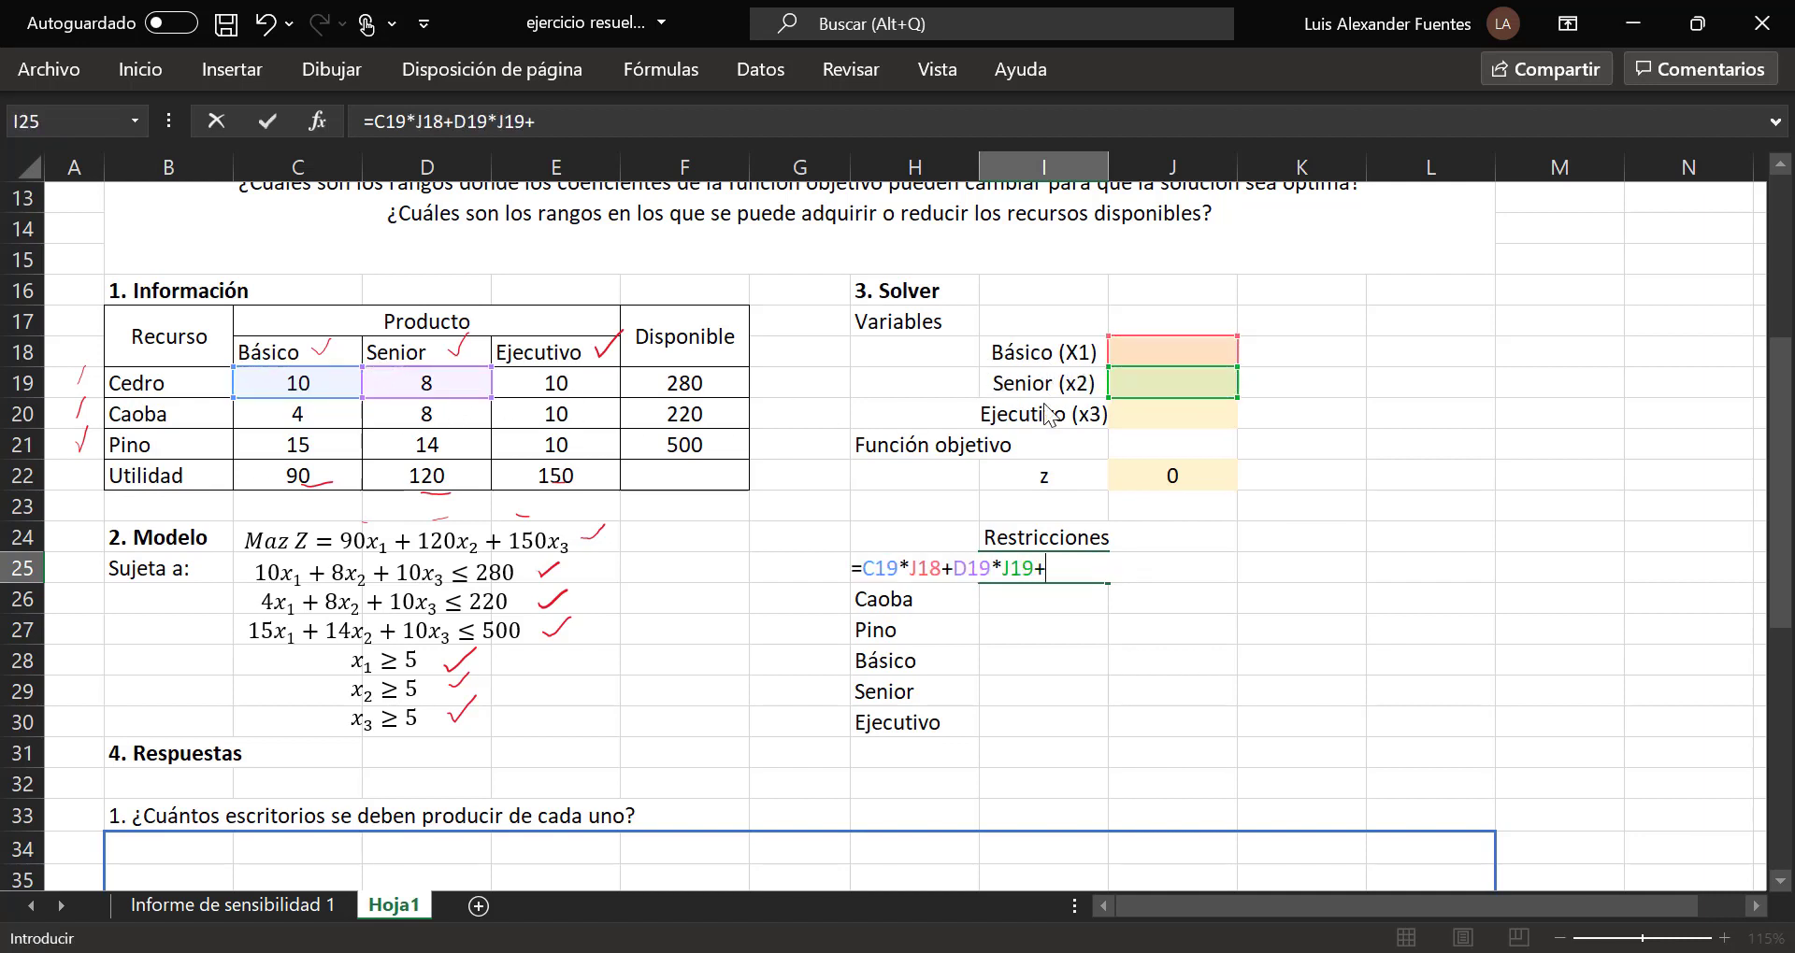
click(572, 391)
text(*)
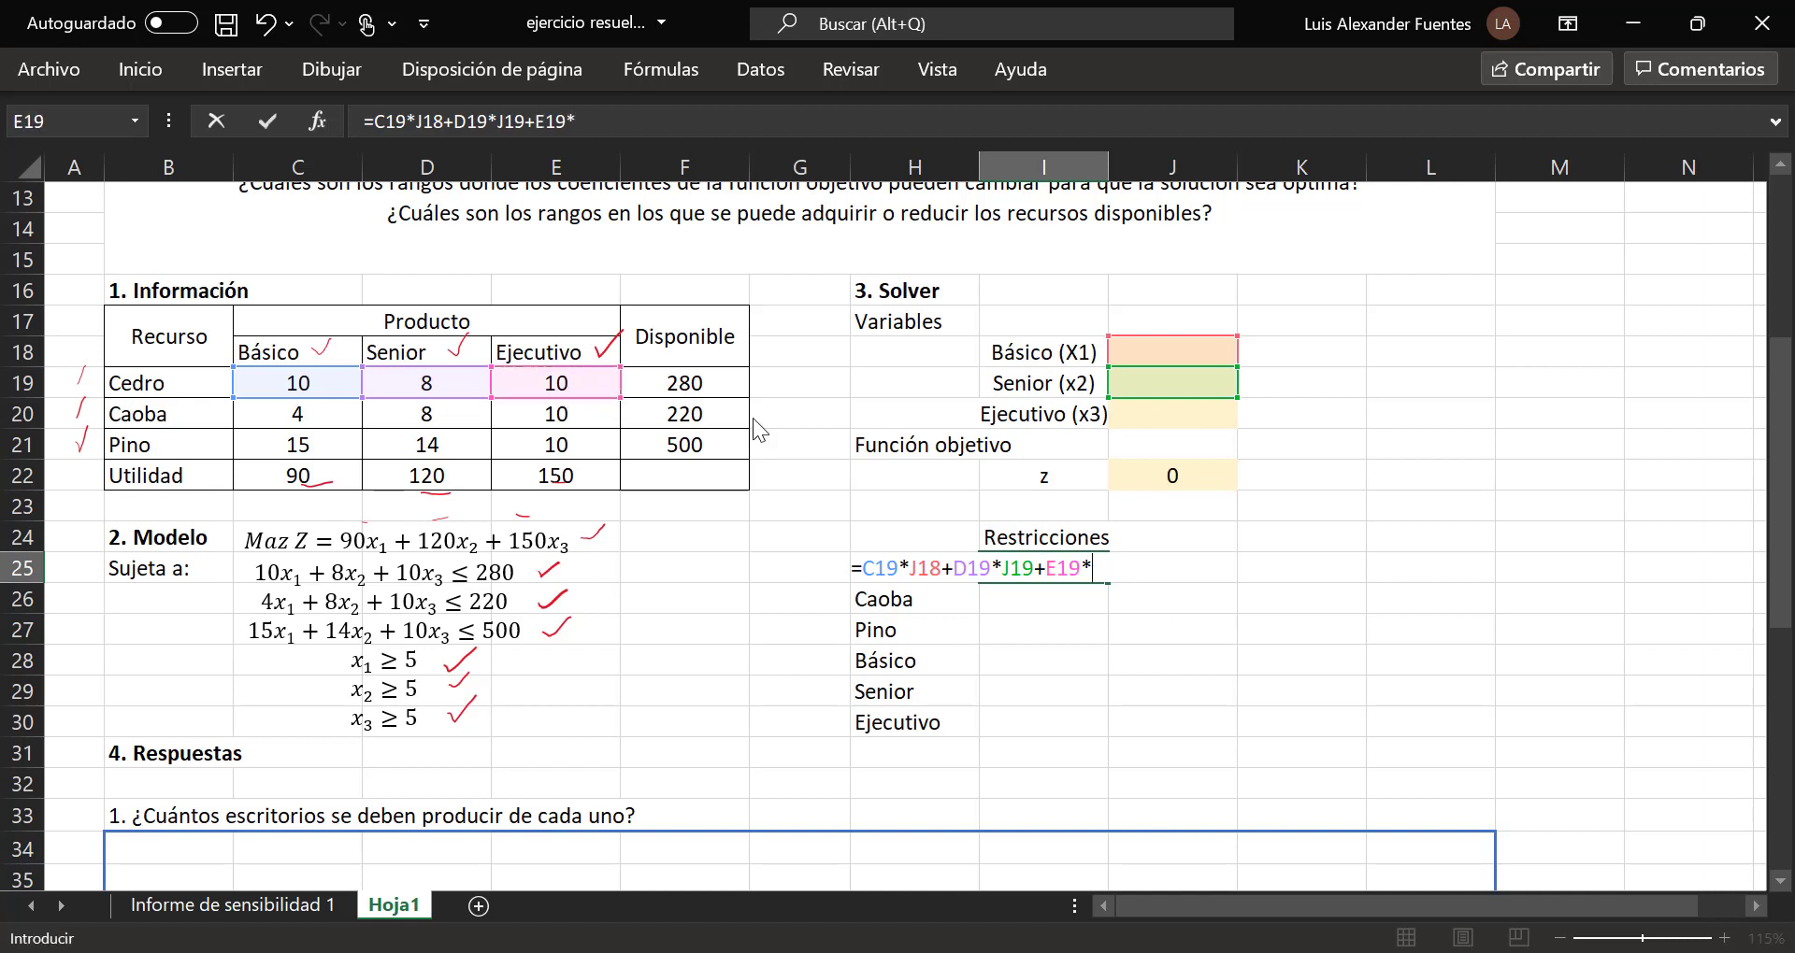
click(1219, 415)
key(Return)
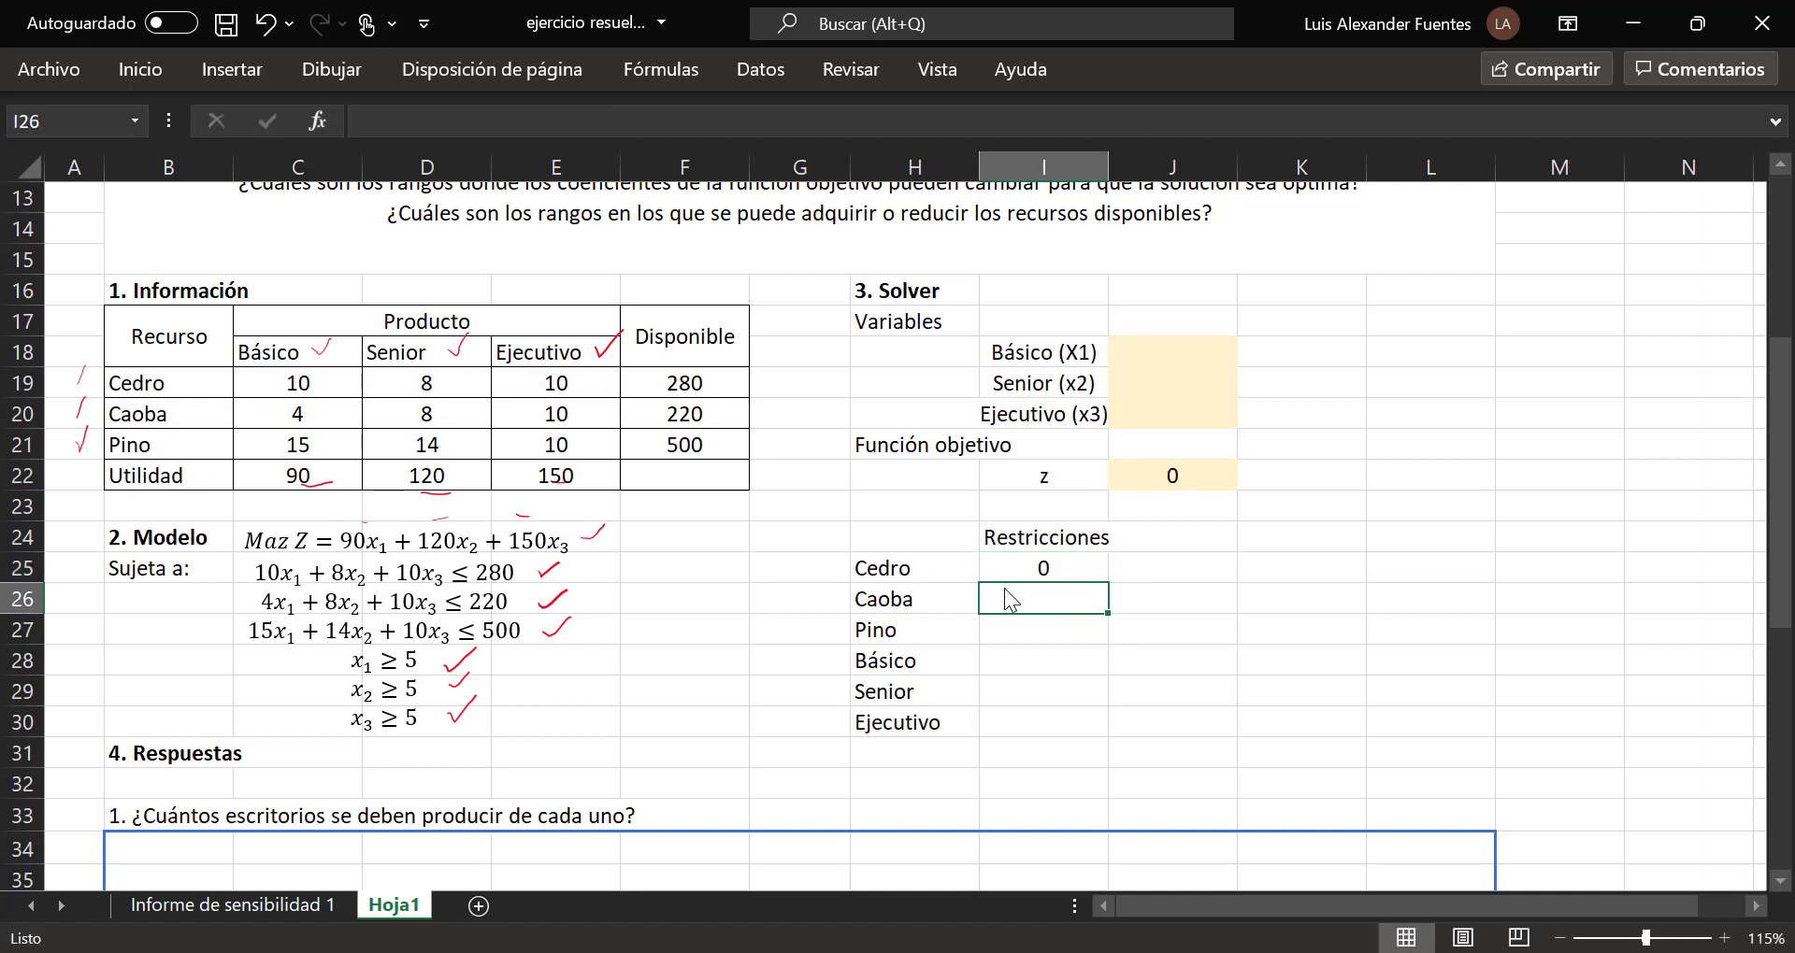
Step: Enter the Caoba restriction formula =C20*J18+D20*J19+E20*J20 in I26
text(=)
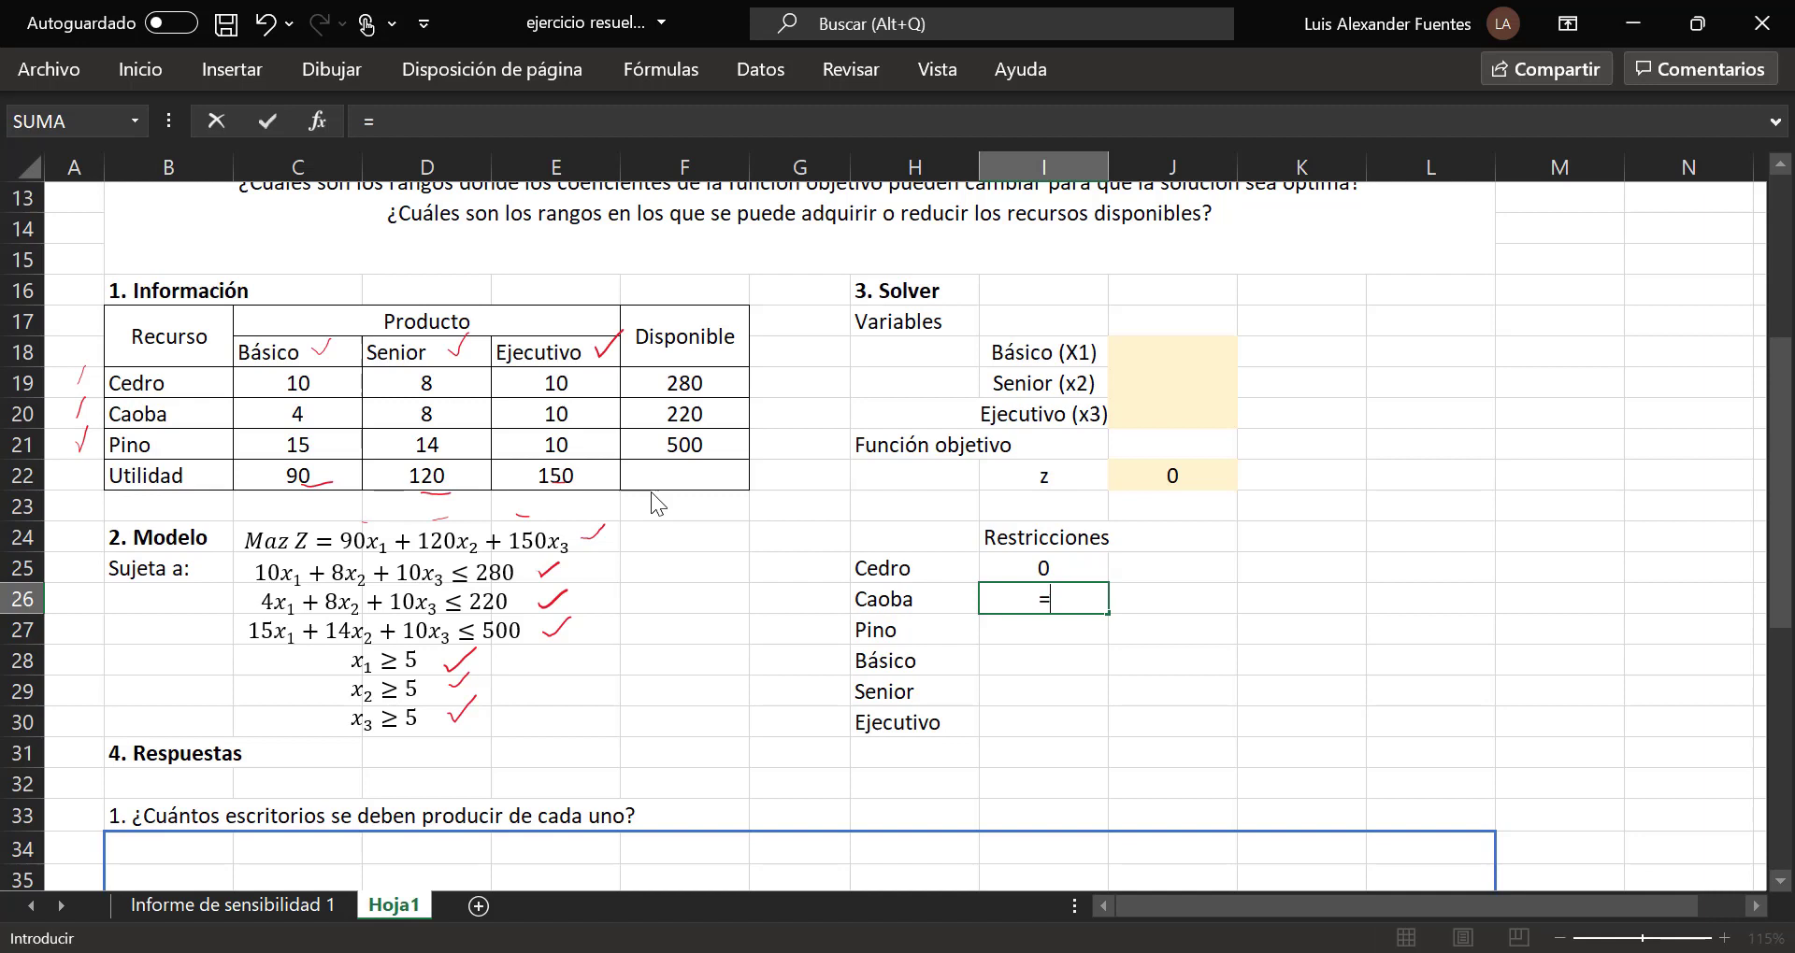
click(309, 412)
text(*)
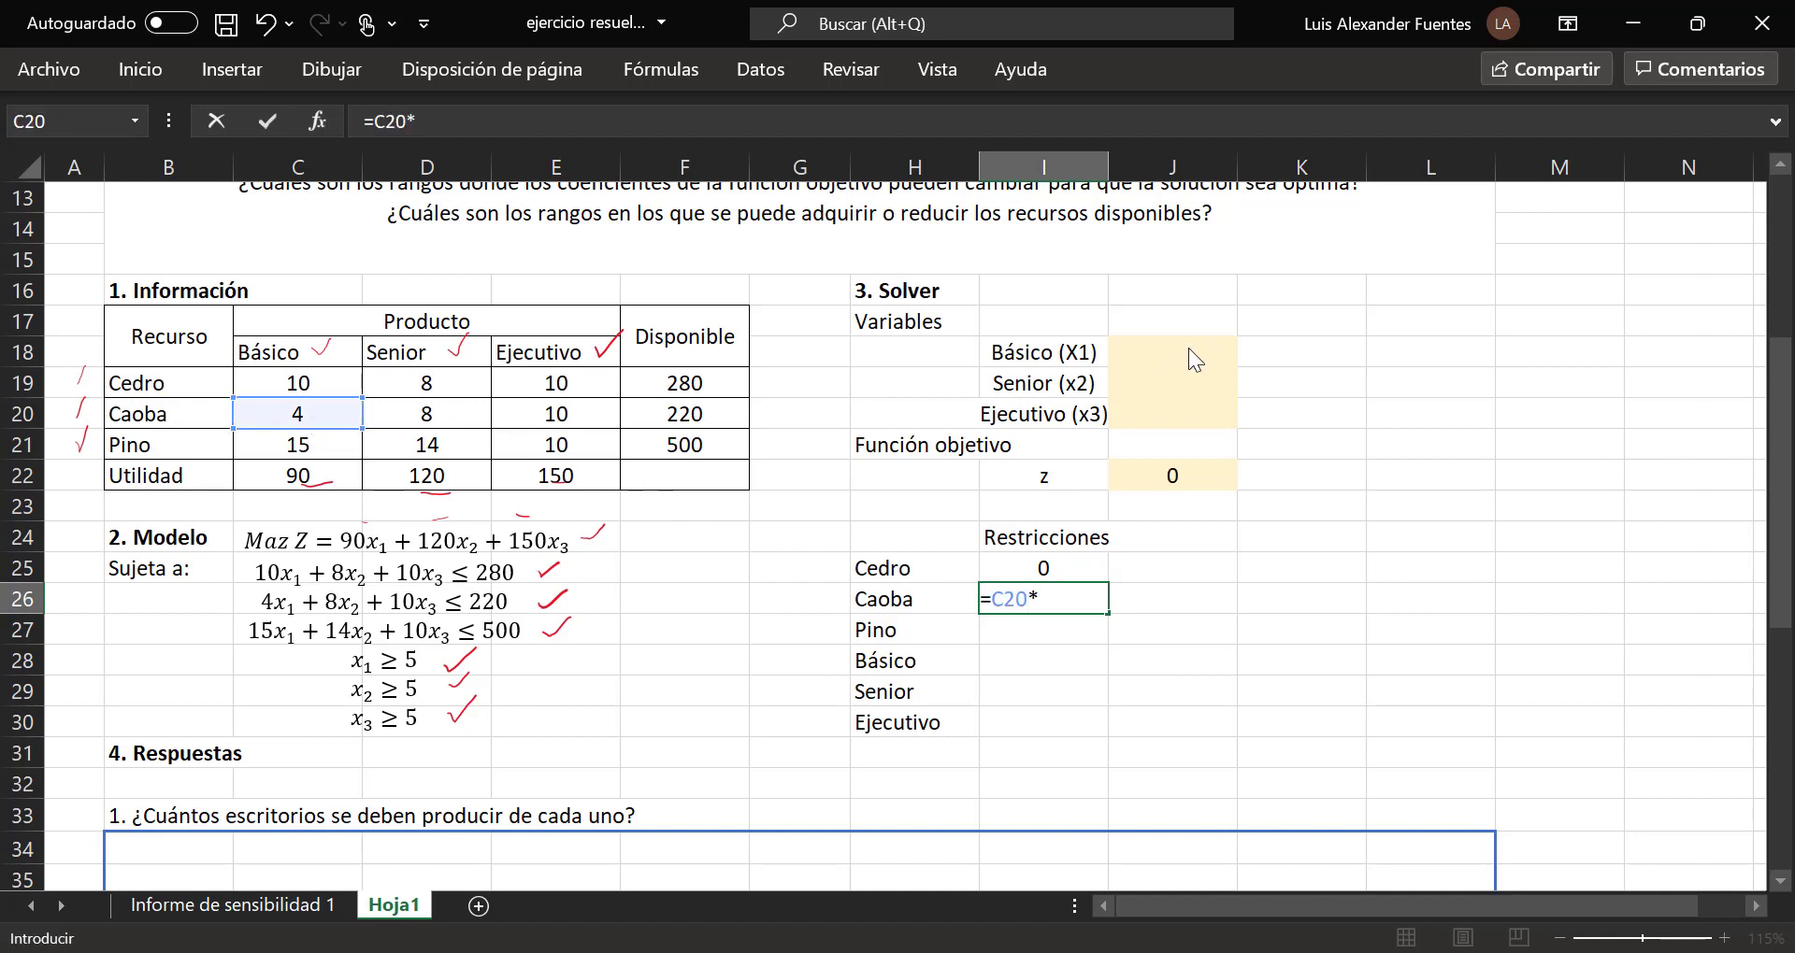
click(1192, 356)
text(+)
click(441, 416)
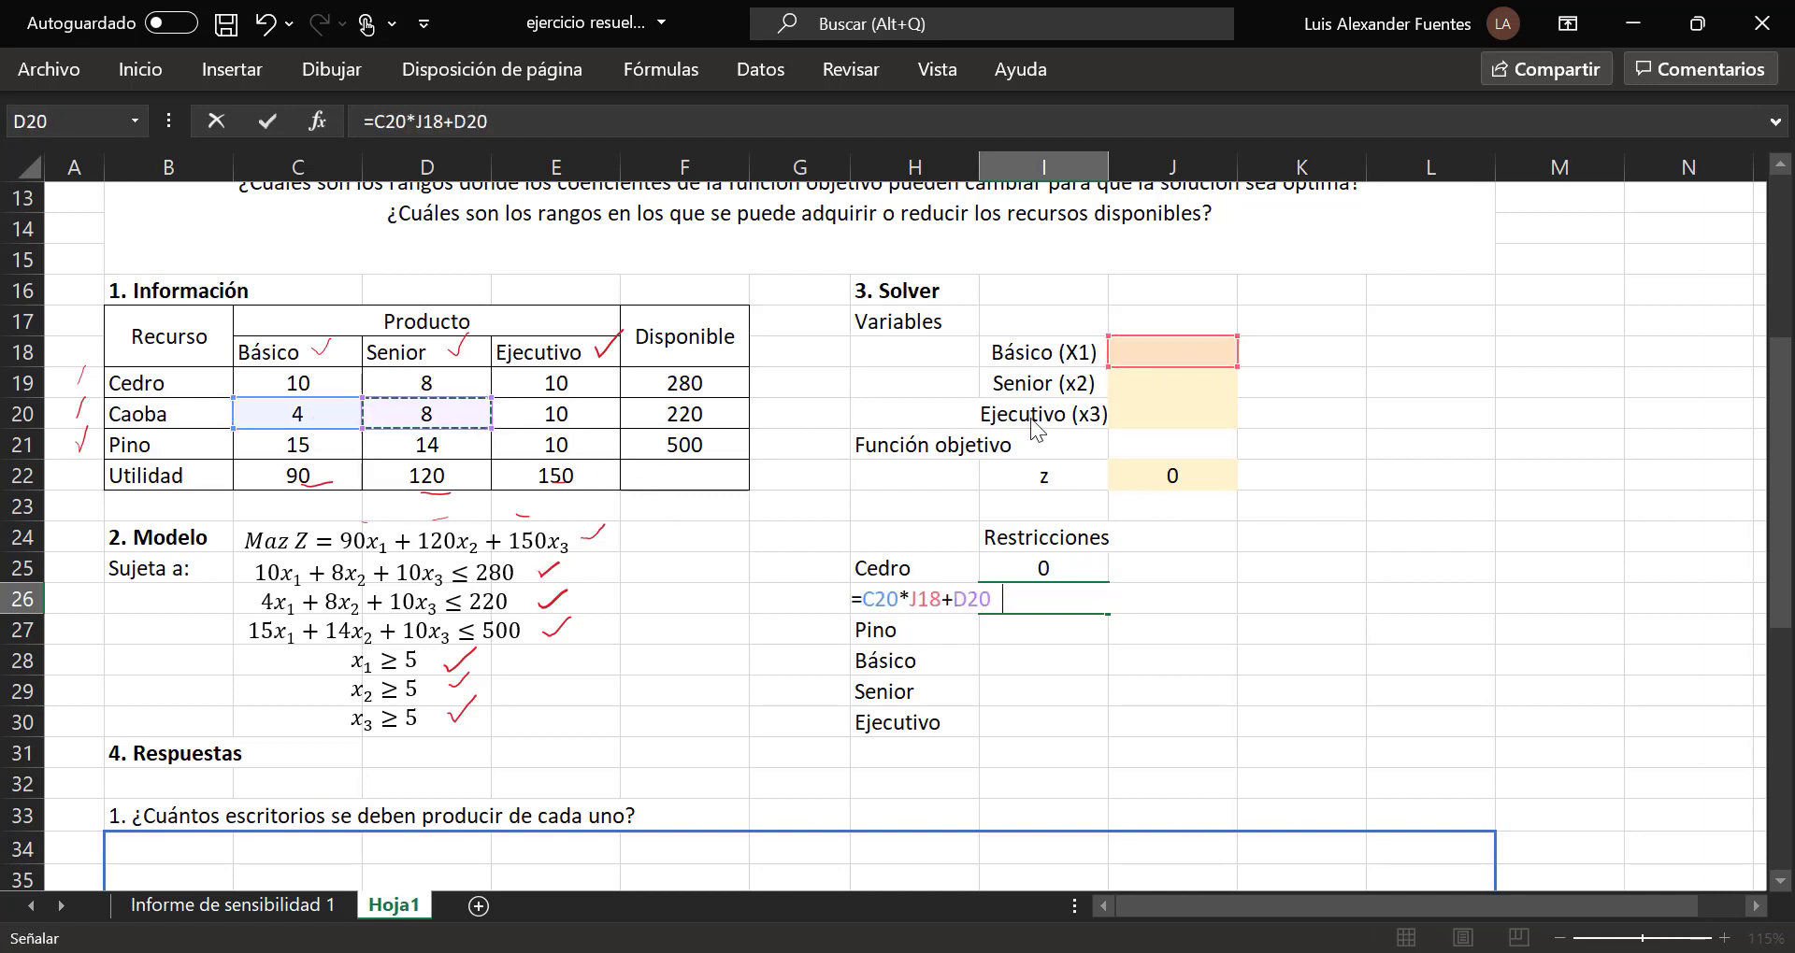
text(*)
click(1213, 379)
text(+)
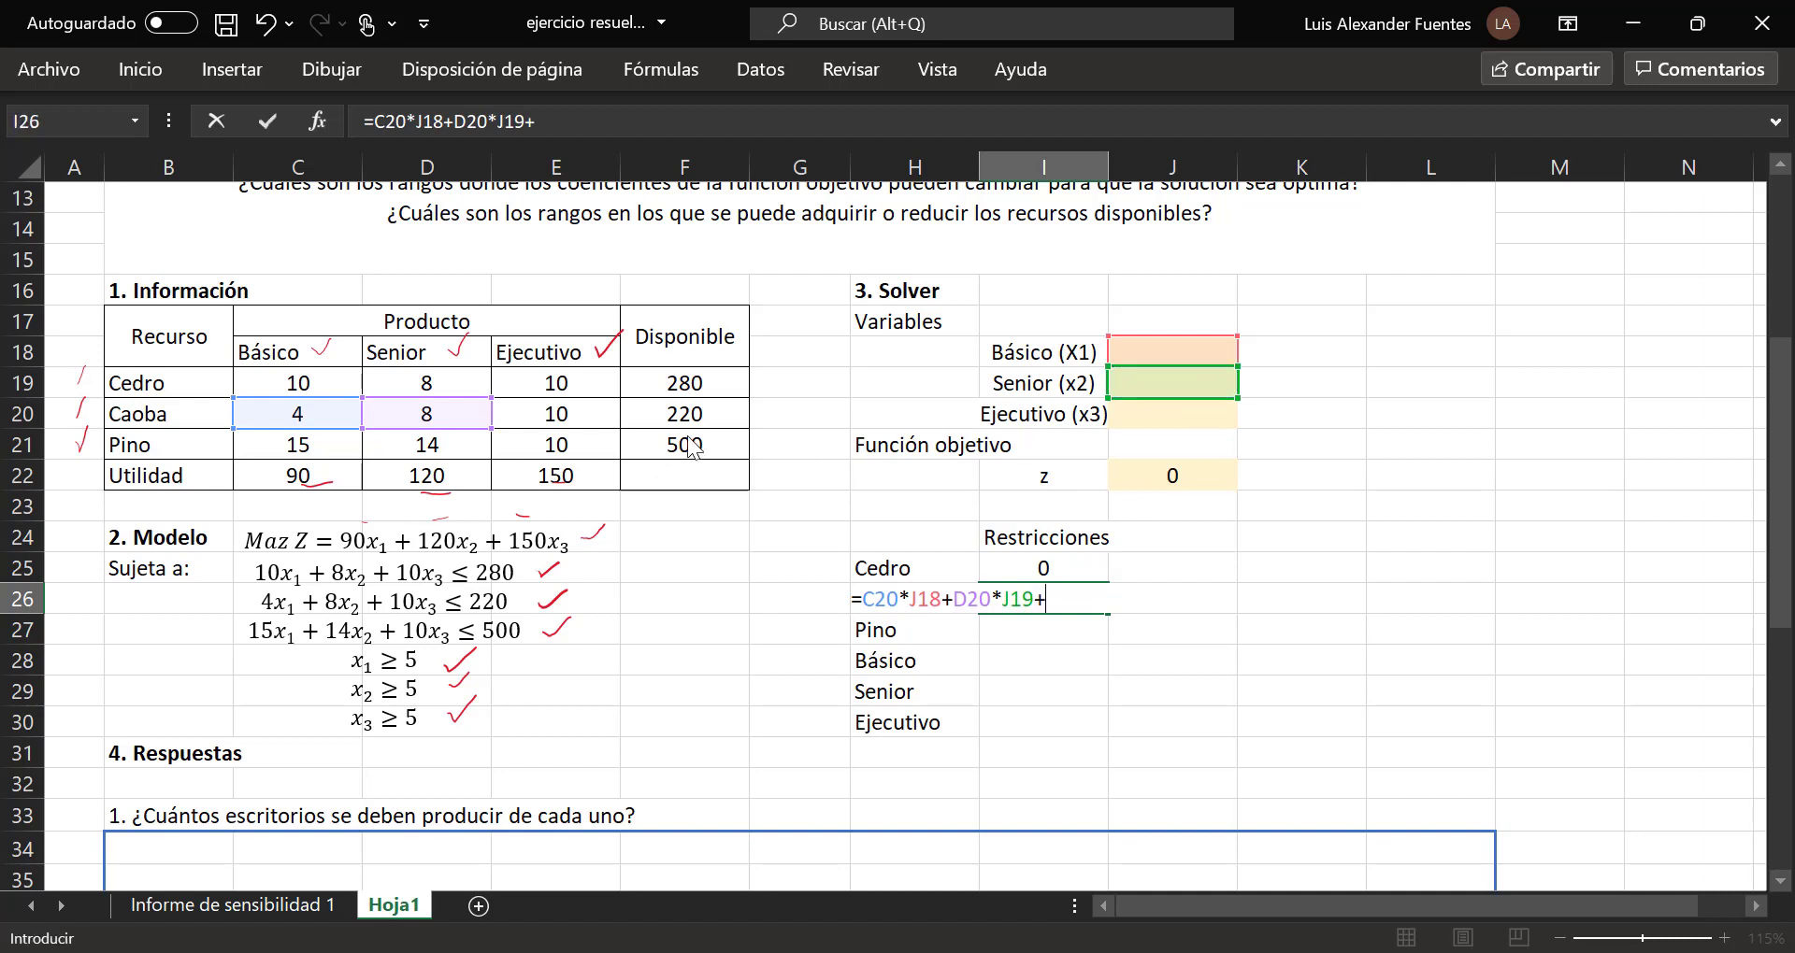
click(565, 421)
text(*)
click(1163, 417)
key(Return)
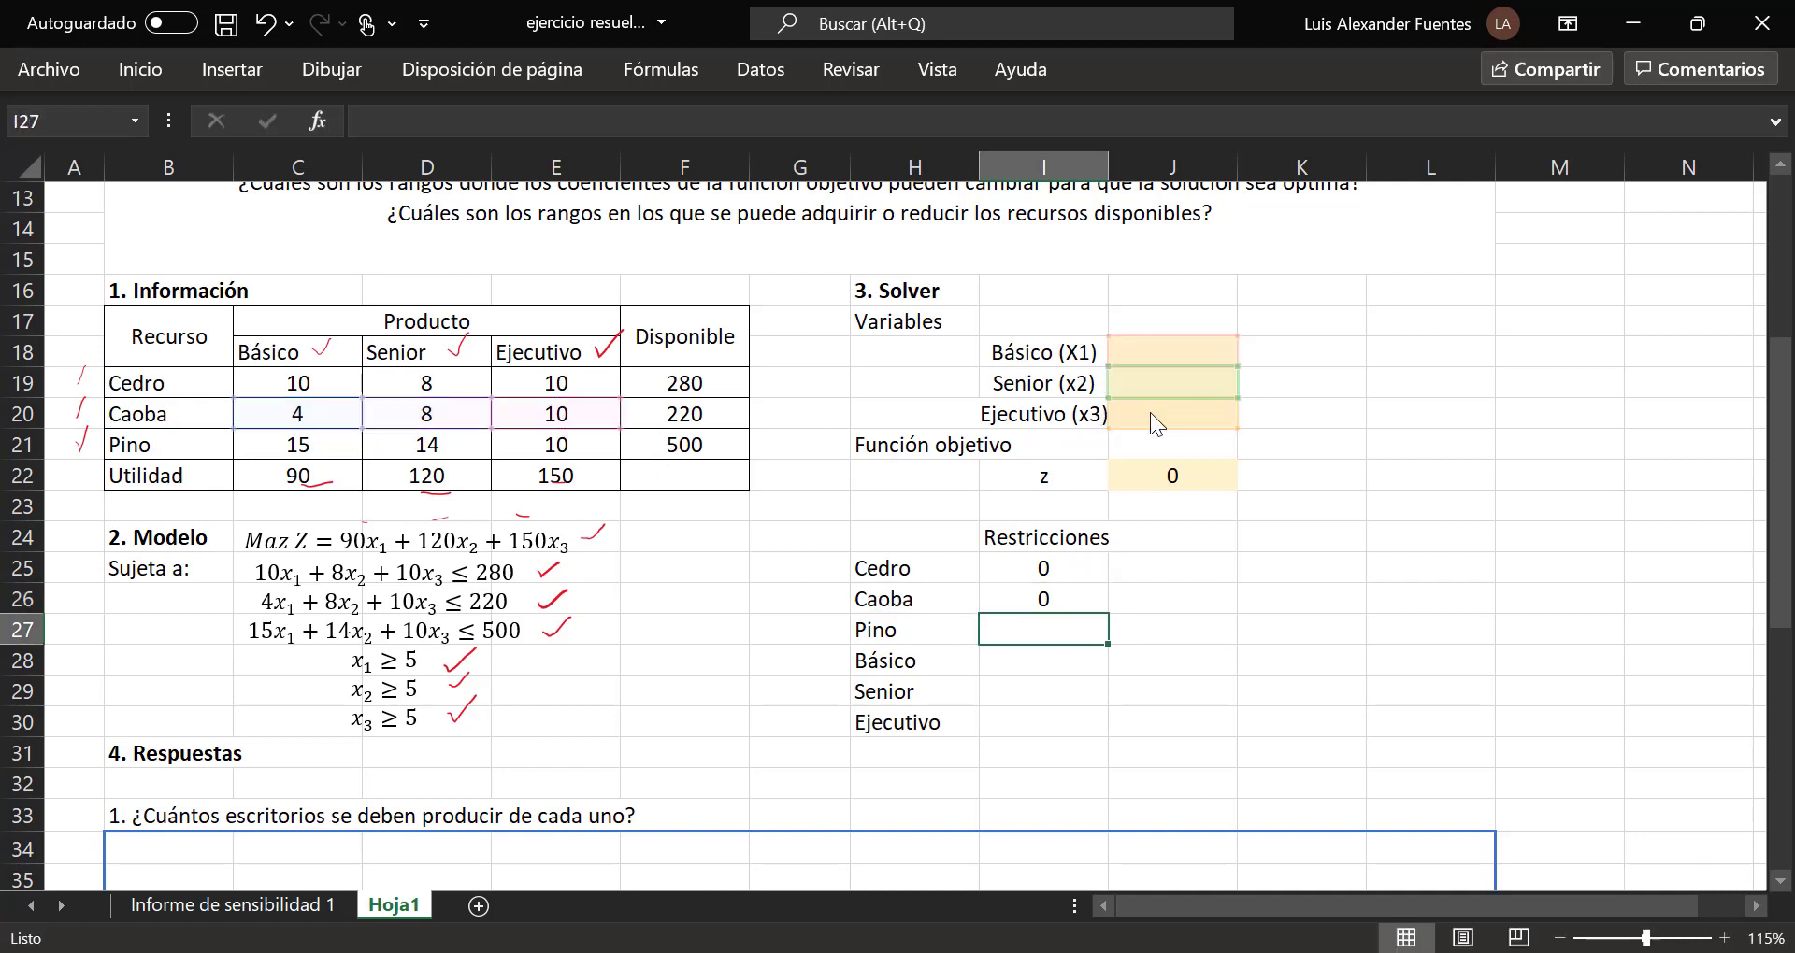
Step: Enter the Pino restriction formula =C21*J18+D21*J19+E21*J20 in I27
text(=)
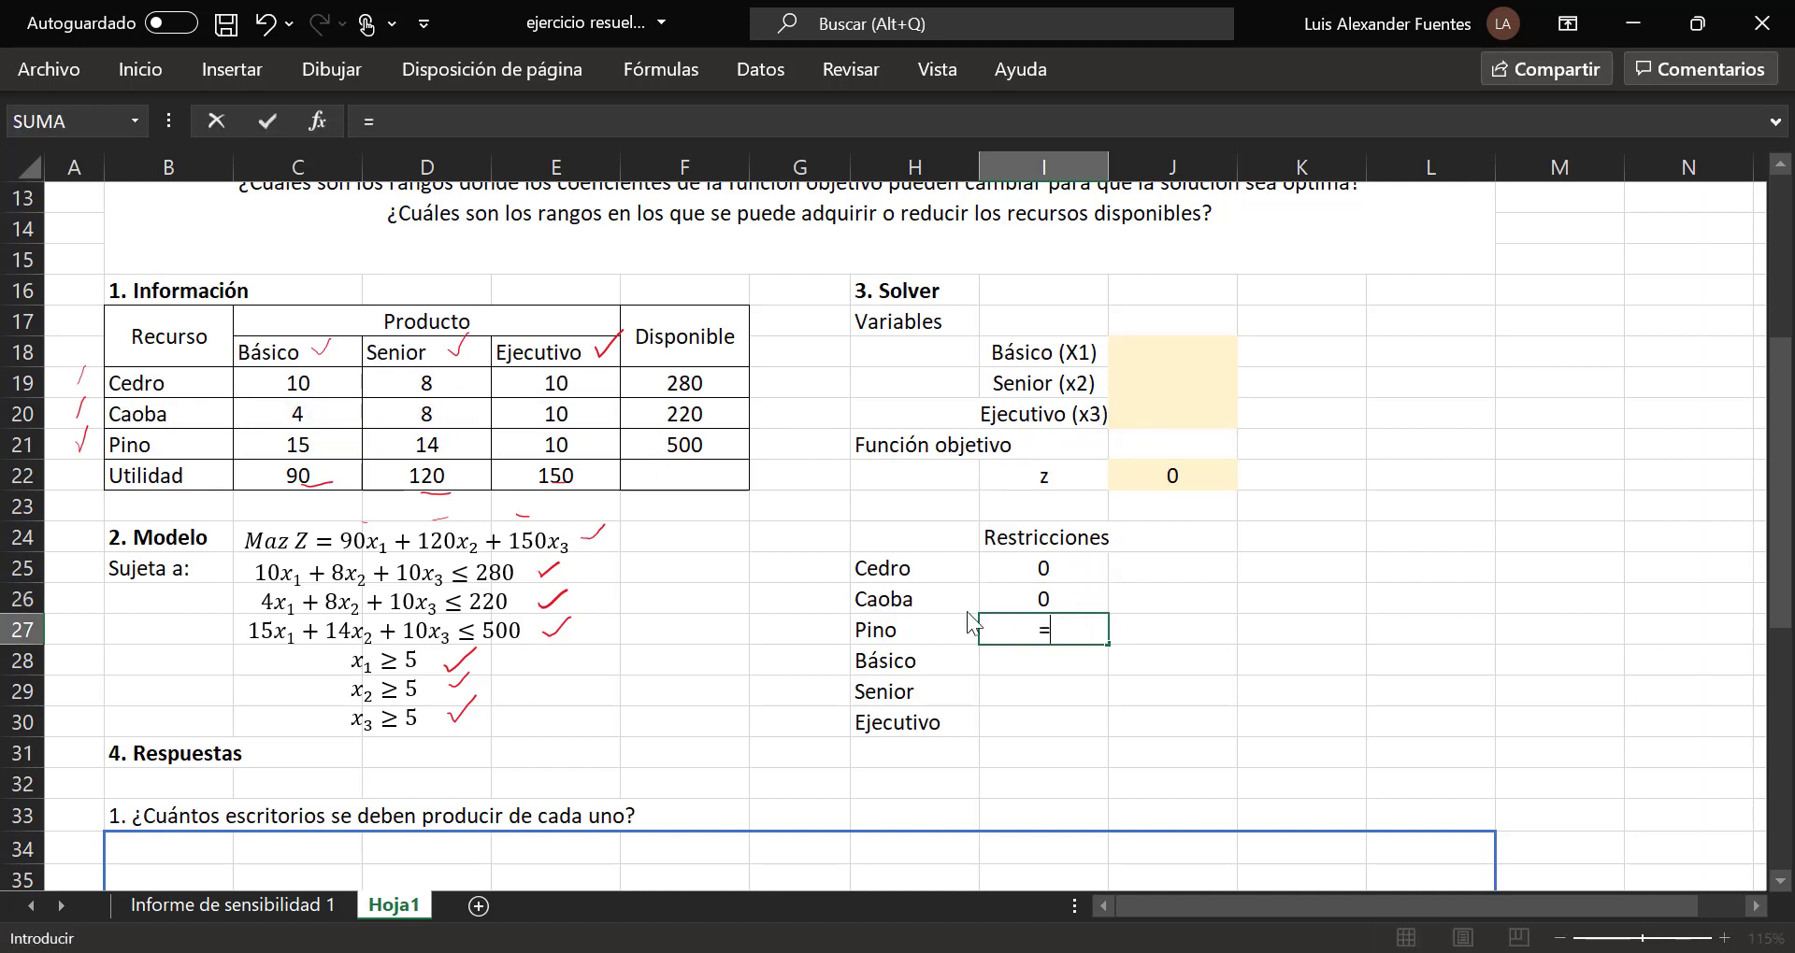
click(322, 450)
text(*)
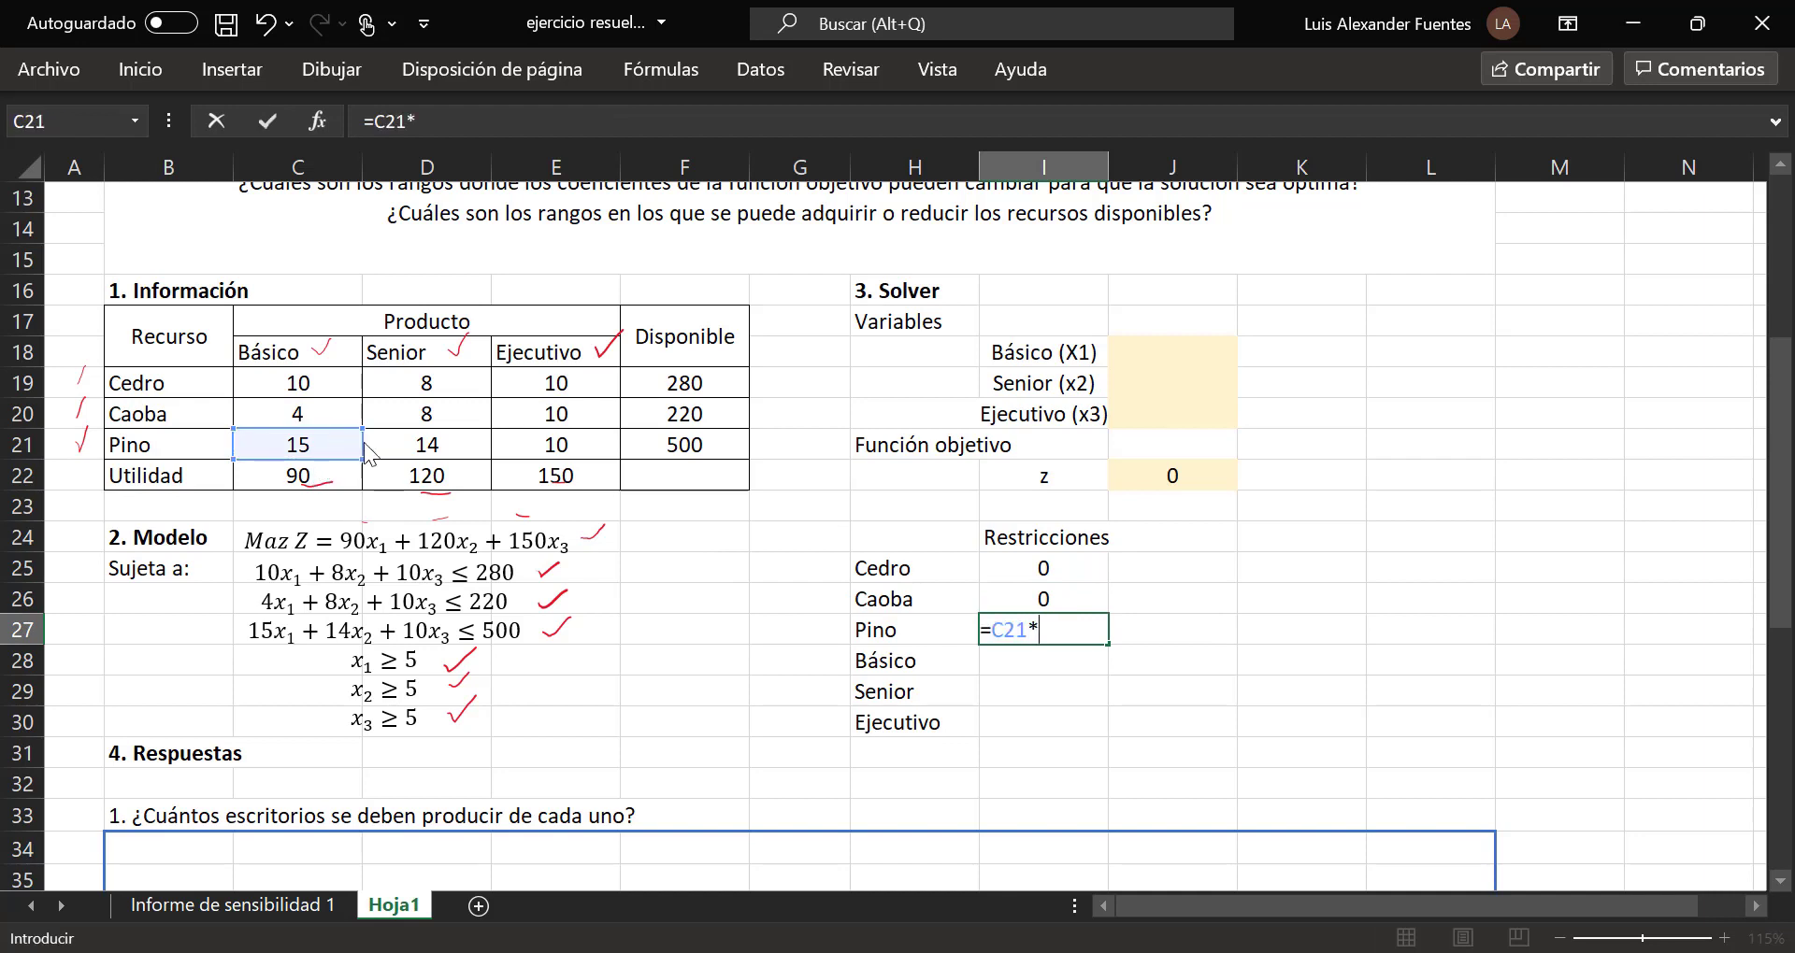
click(1209, 352)
text(+)
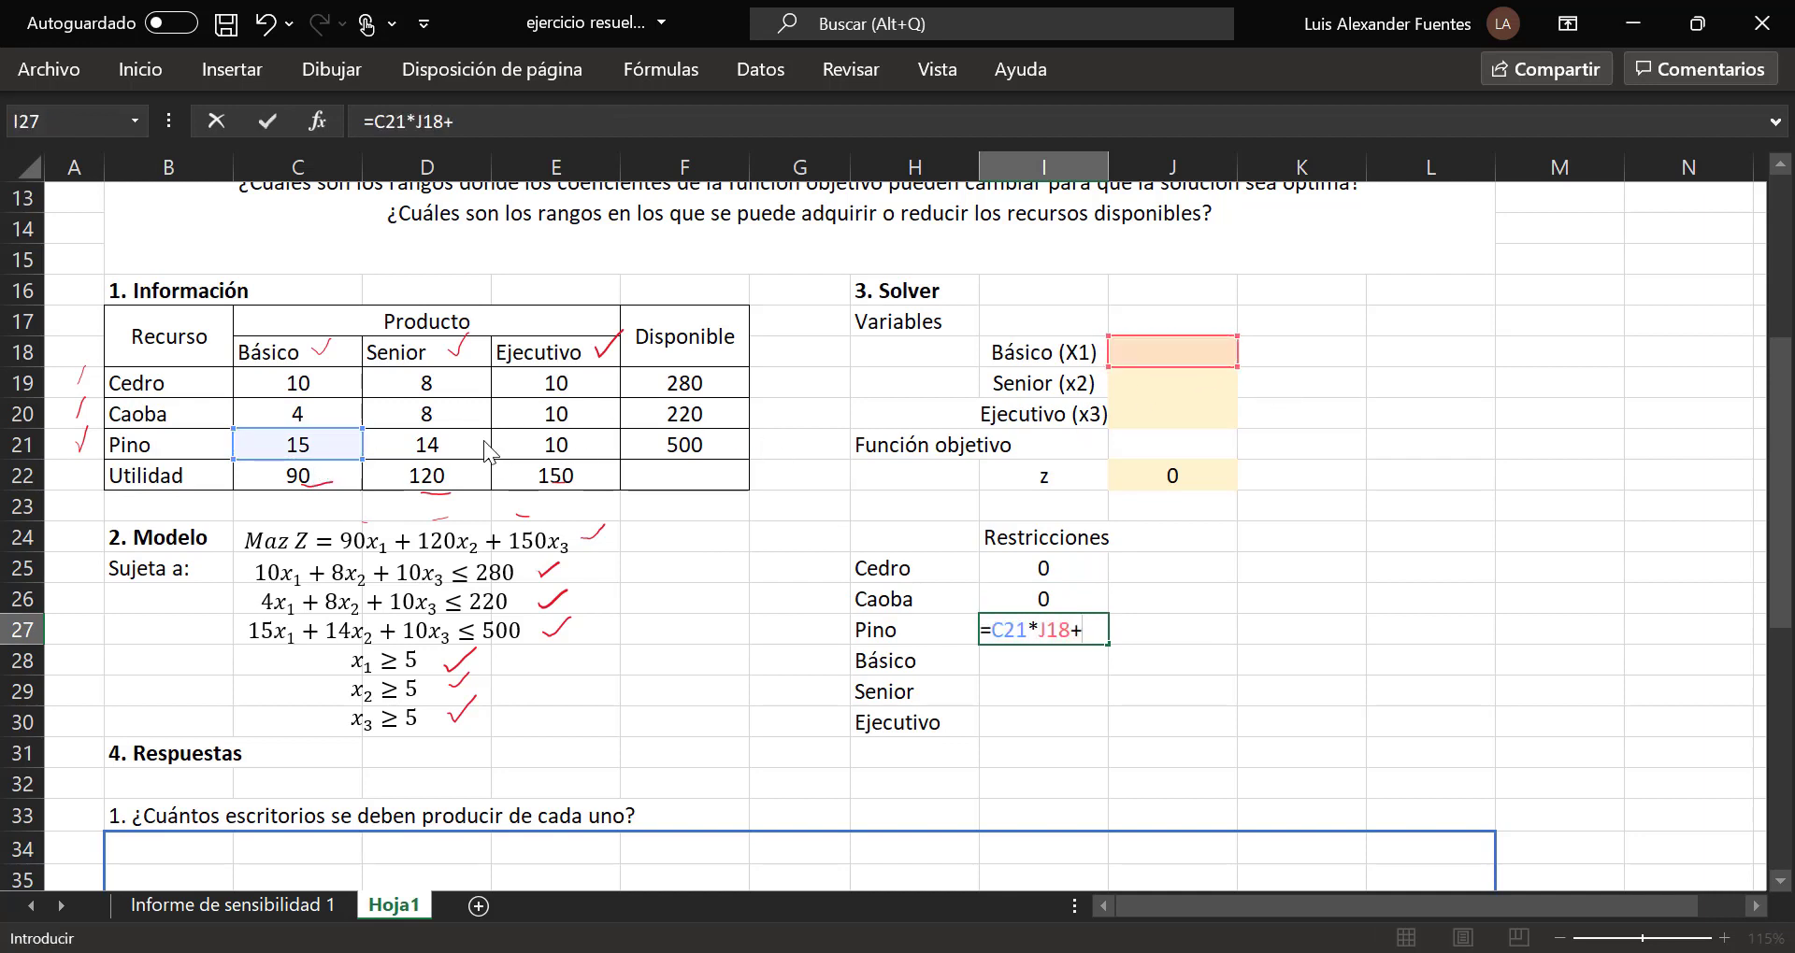
click(478, 443)
text(*)
click(1165, 384)
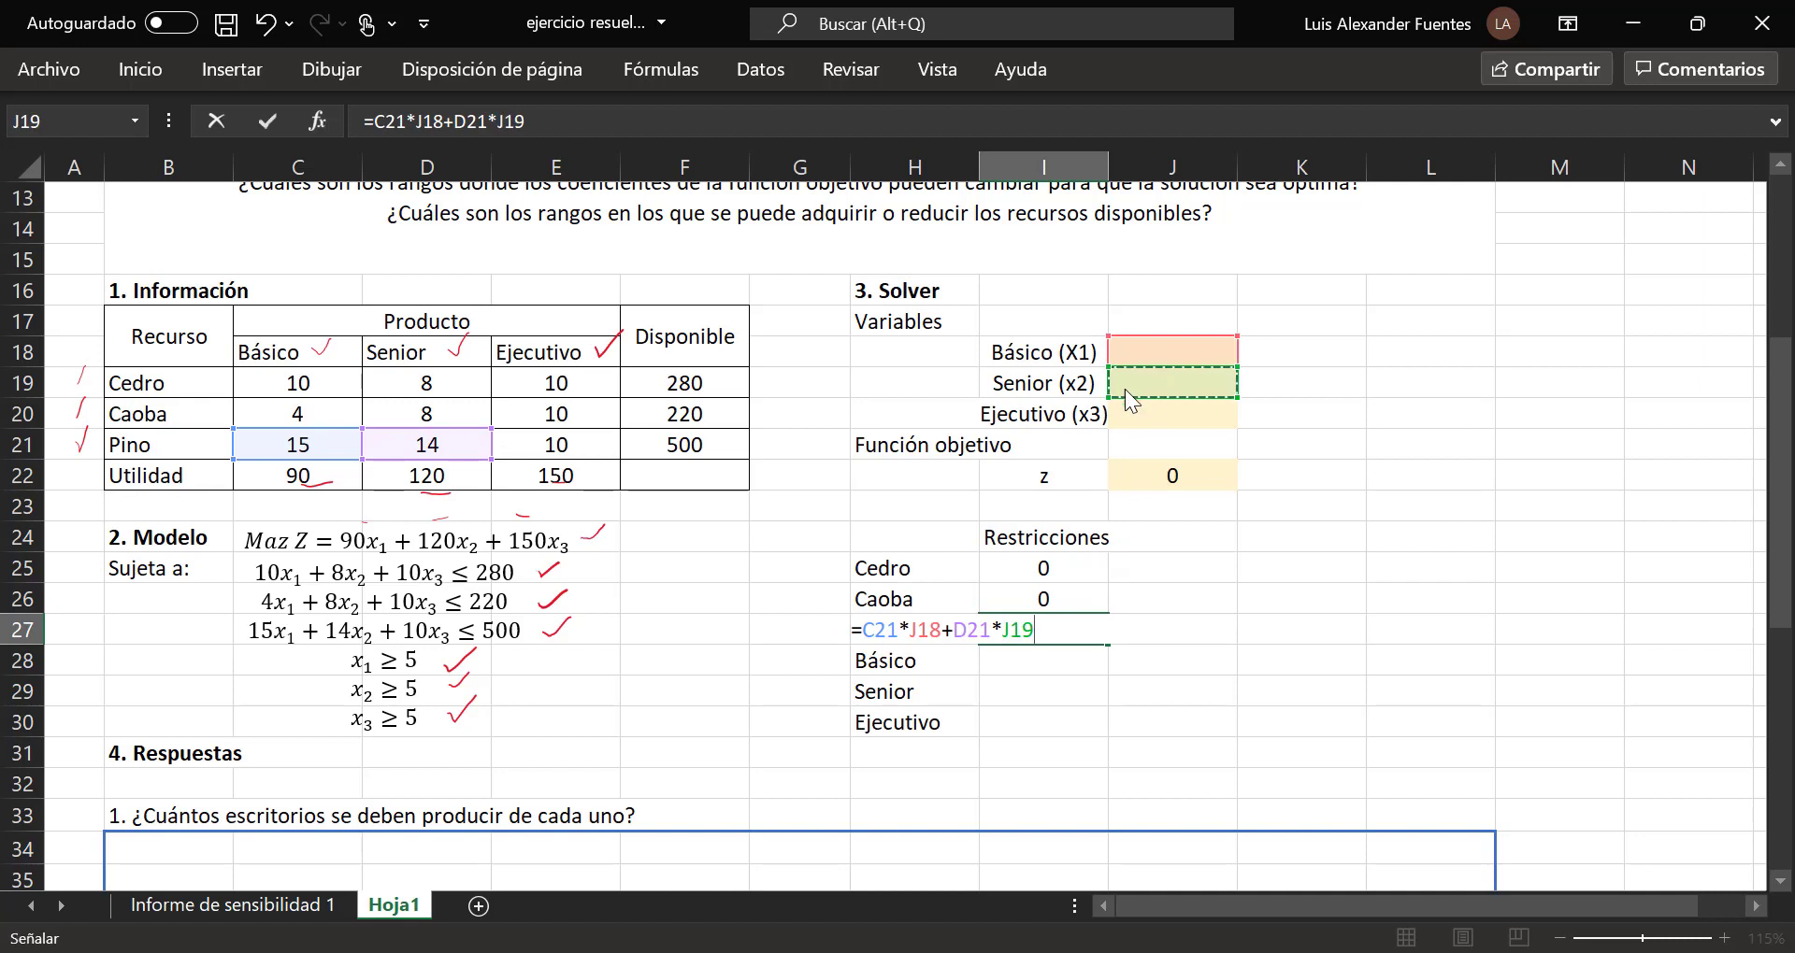
text(+)
click(574, 456)
text(*)
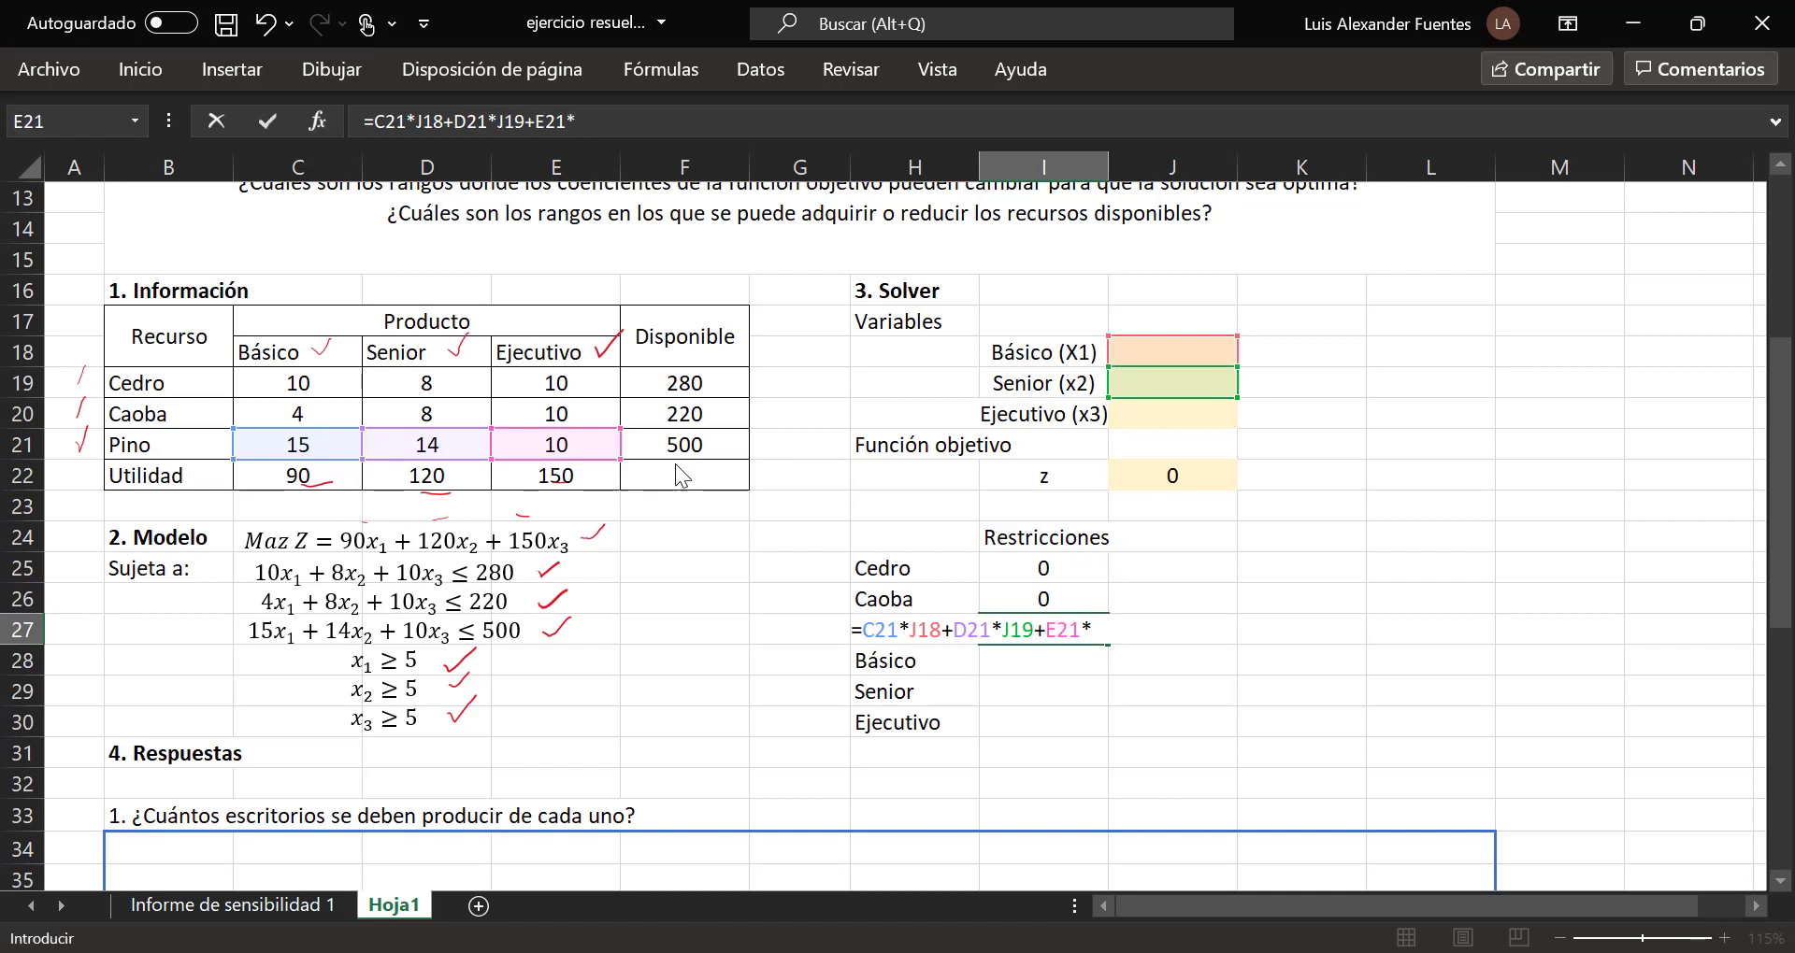
click(1186, 411)
key(Return)
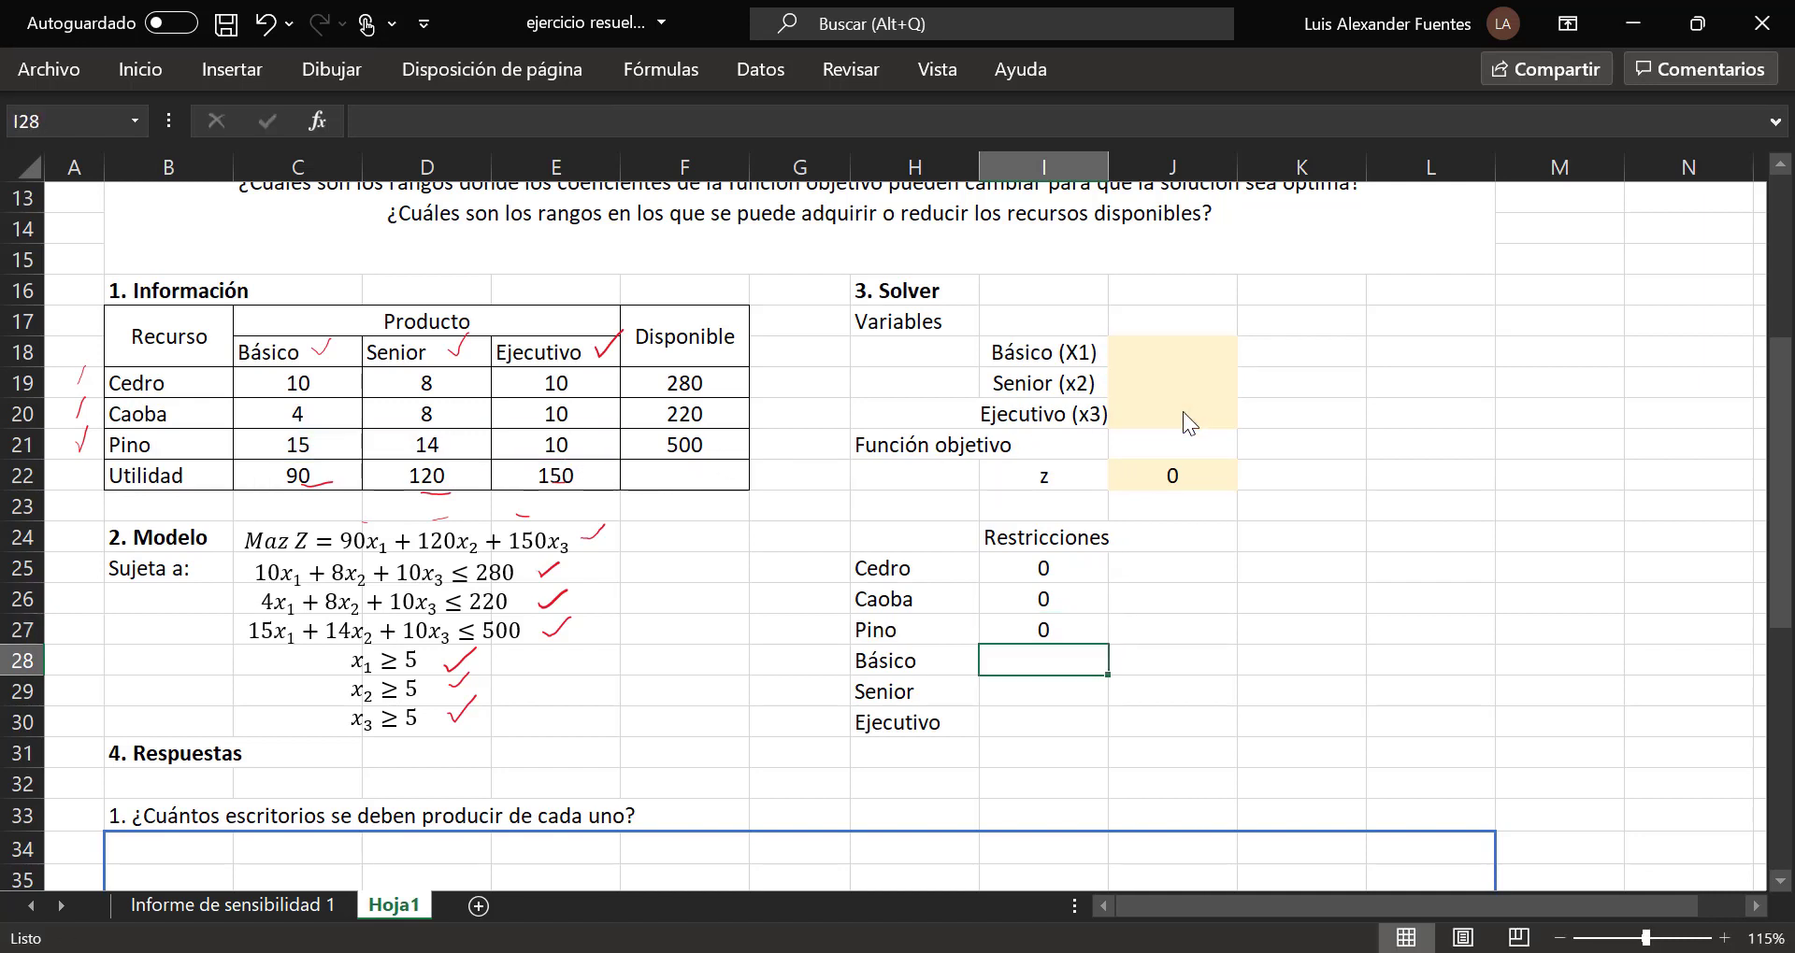
Step: Put the <= sign in J25 and copy it down to J27 for the Cedro, Caoba and Pino restrictions
click(1187, 558)
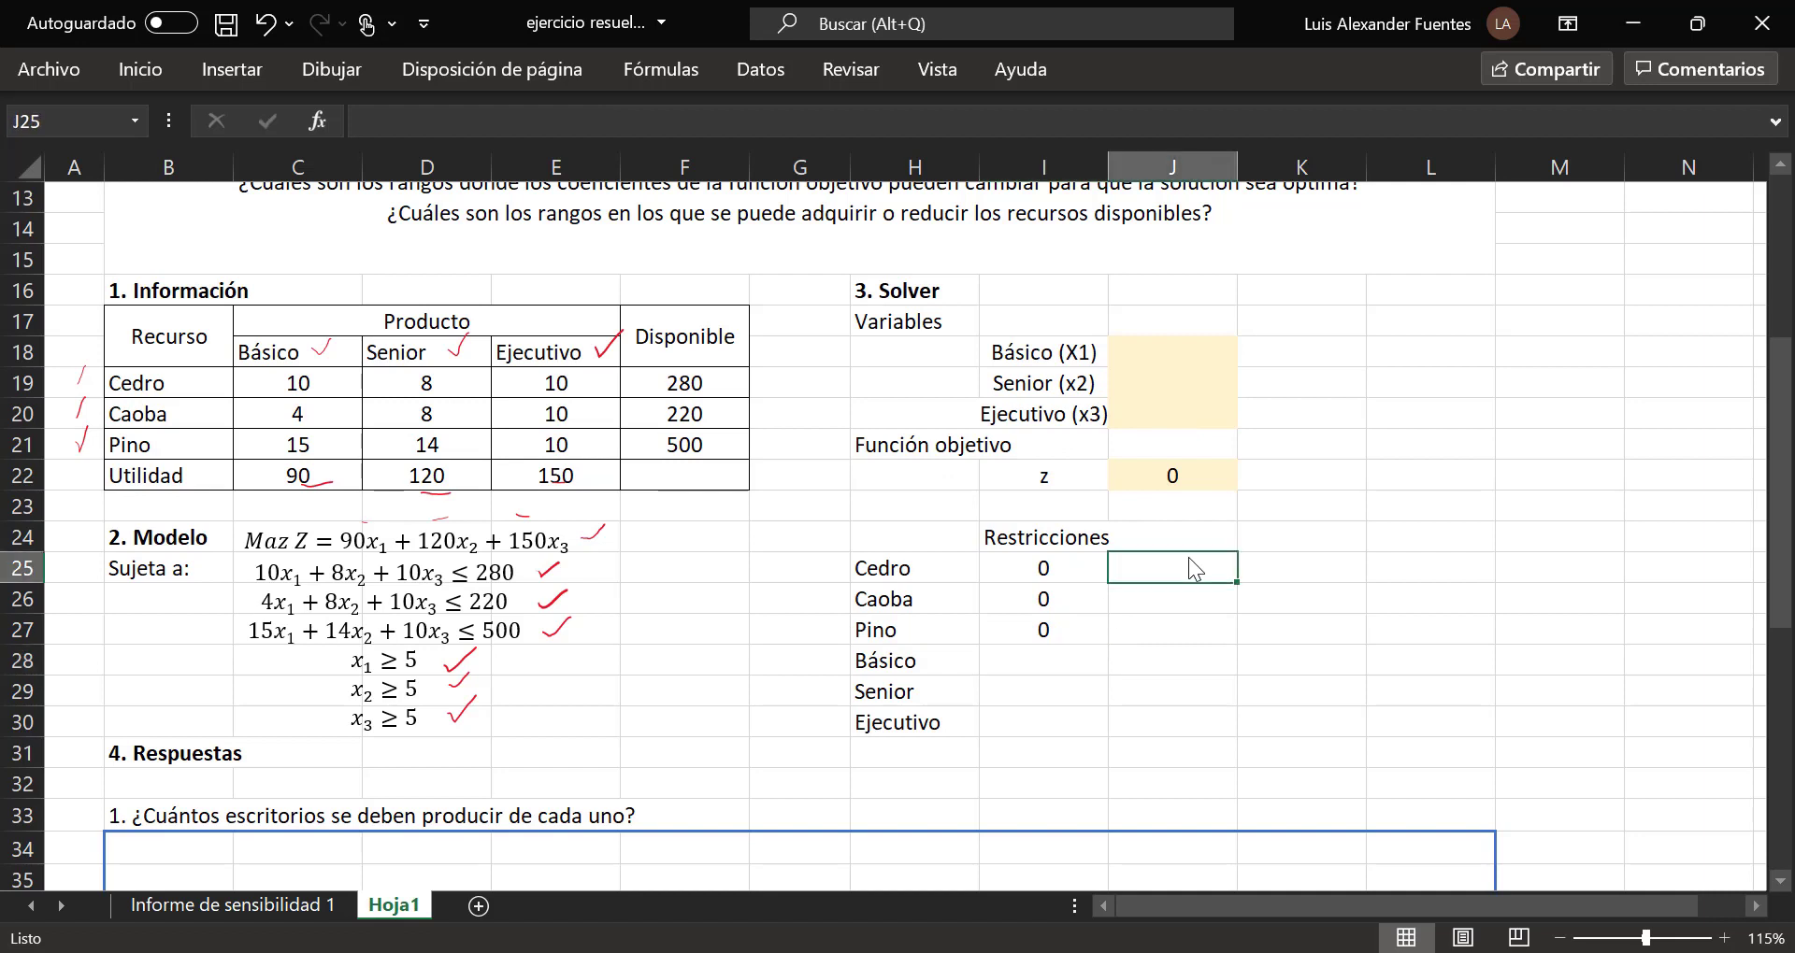
text(<=)
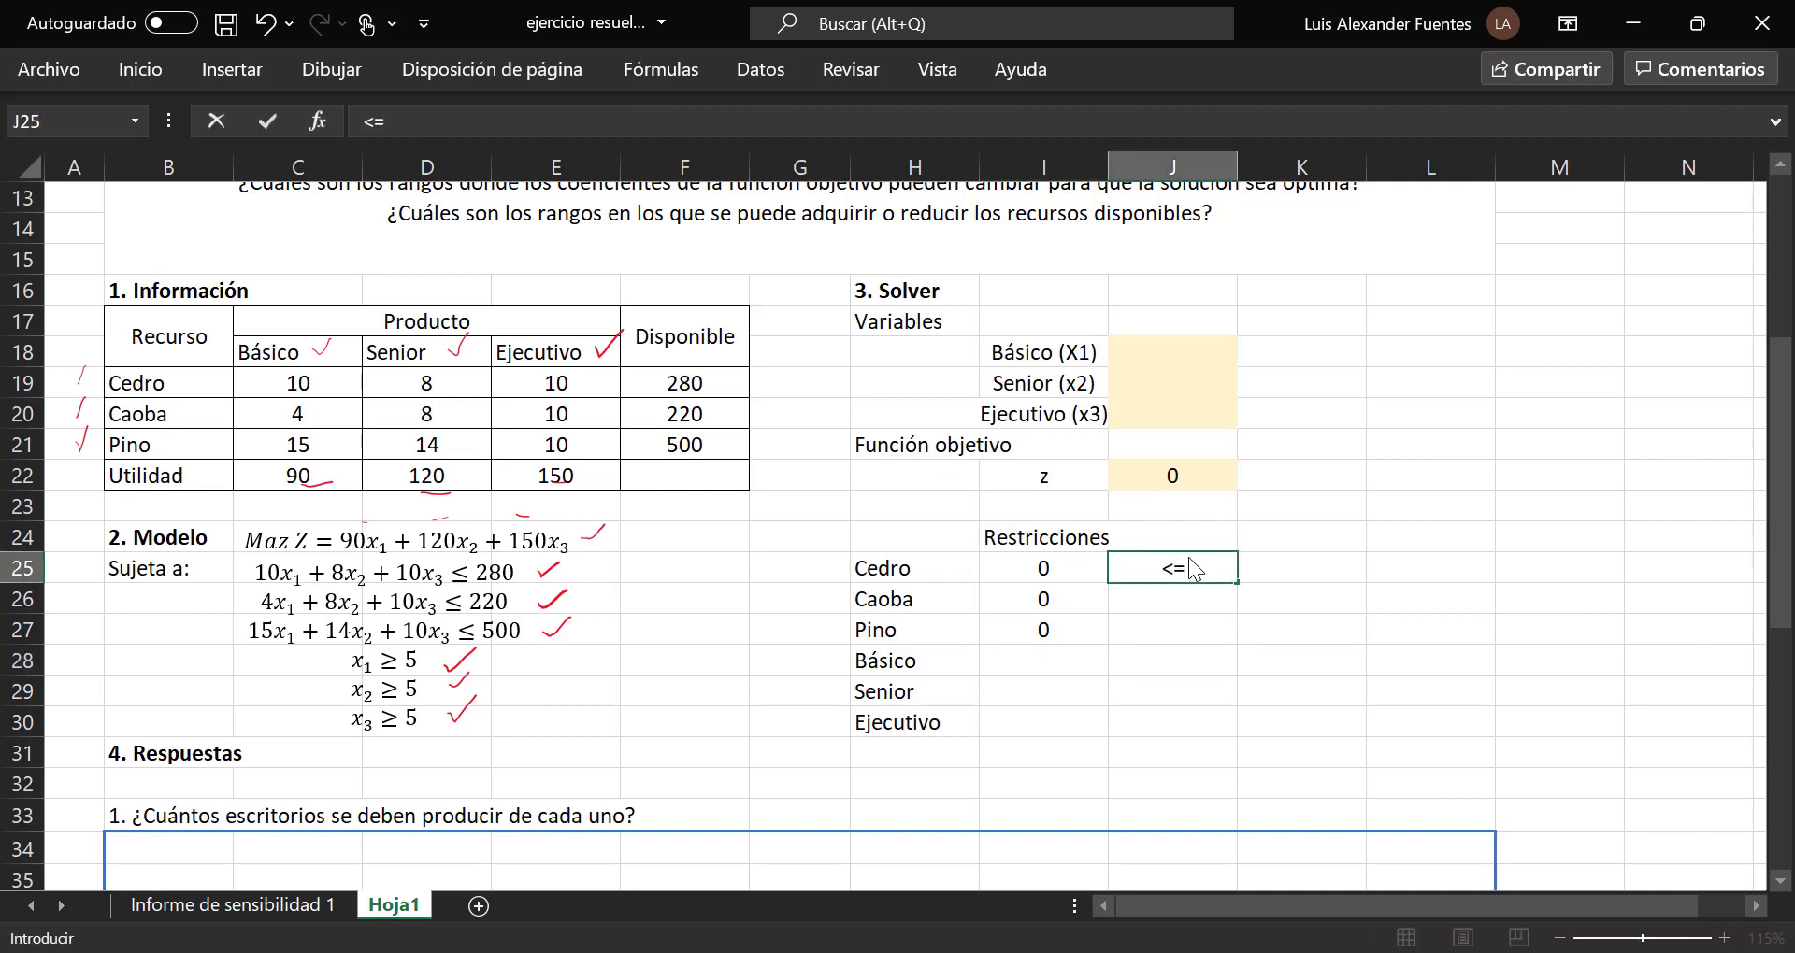
key(Return)
click(1171, 575)
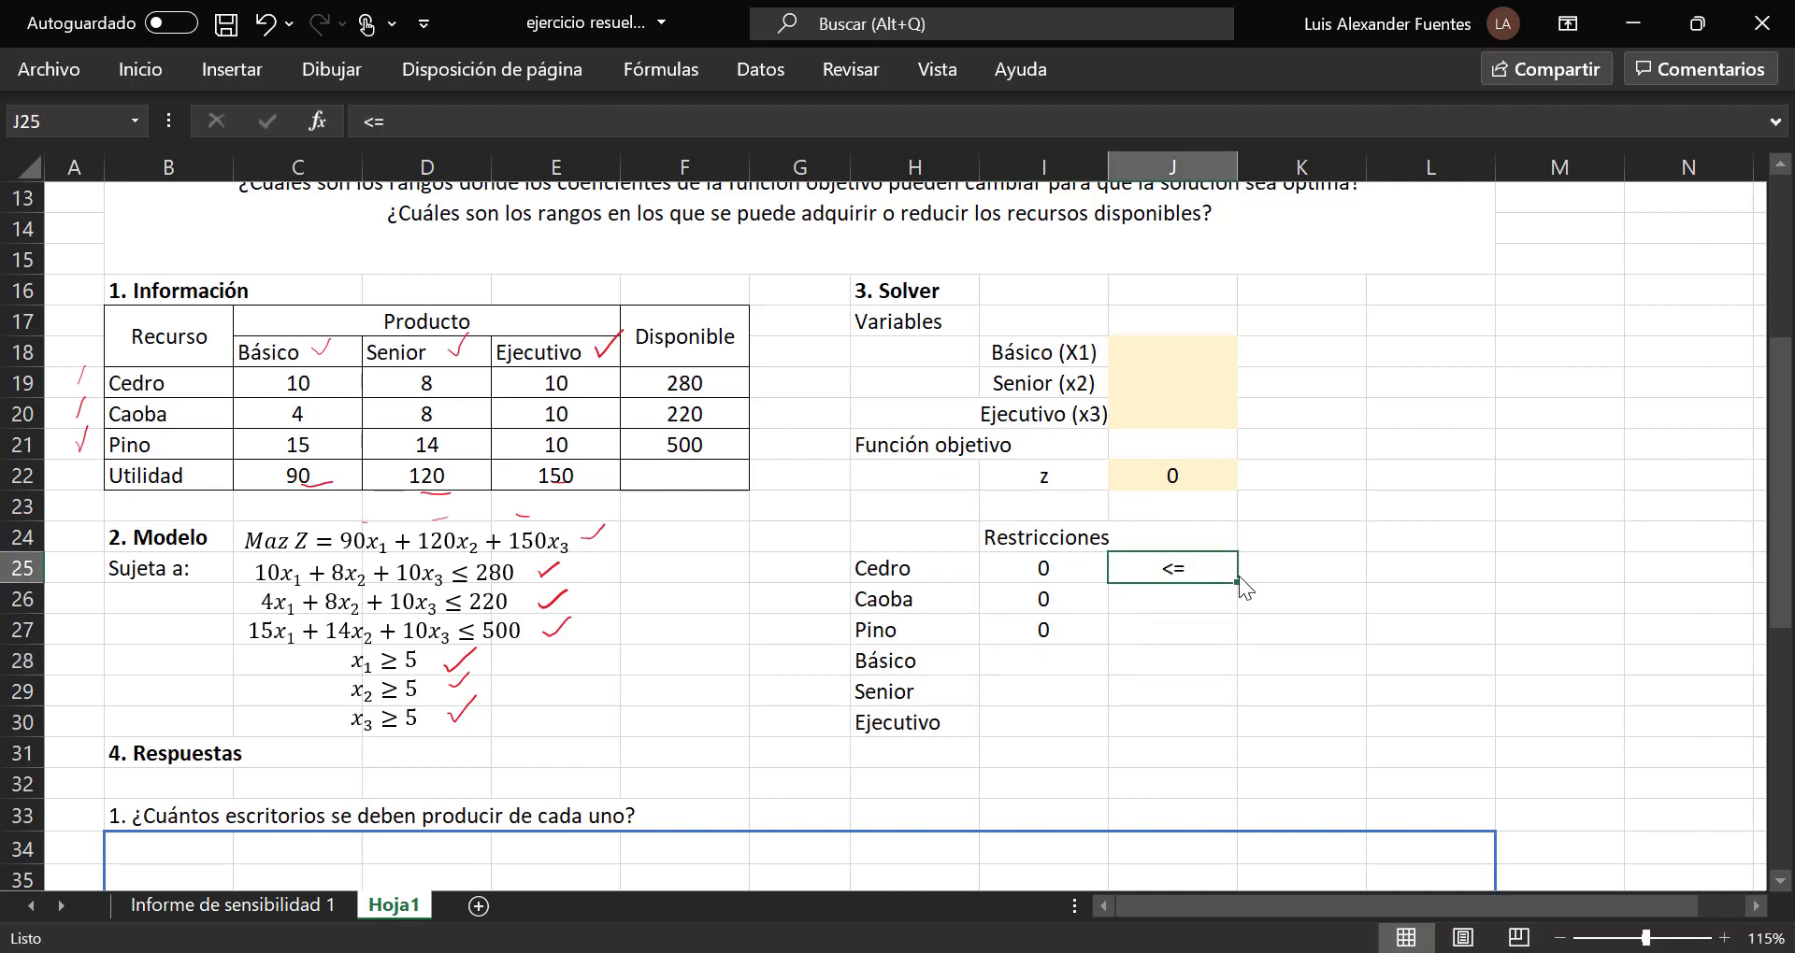
drag(1237, 609, 1180, 636)
Step: Fill the resource limits in K25:K27 with 280 for Cedro, 220 for Caoba and 500 for Pino
click(1272, 572)
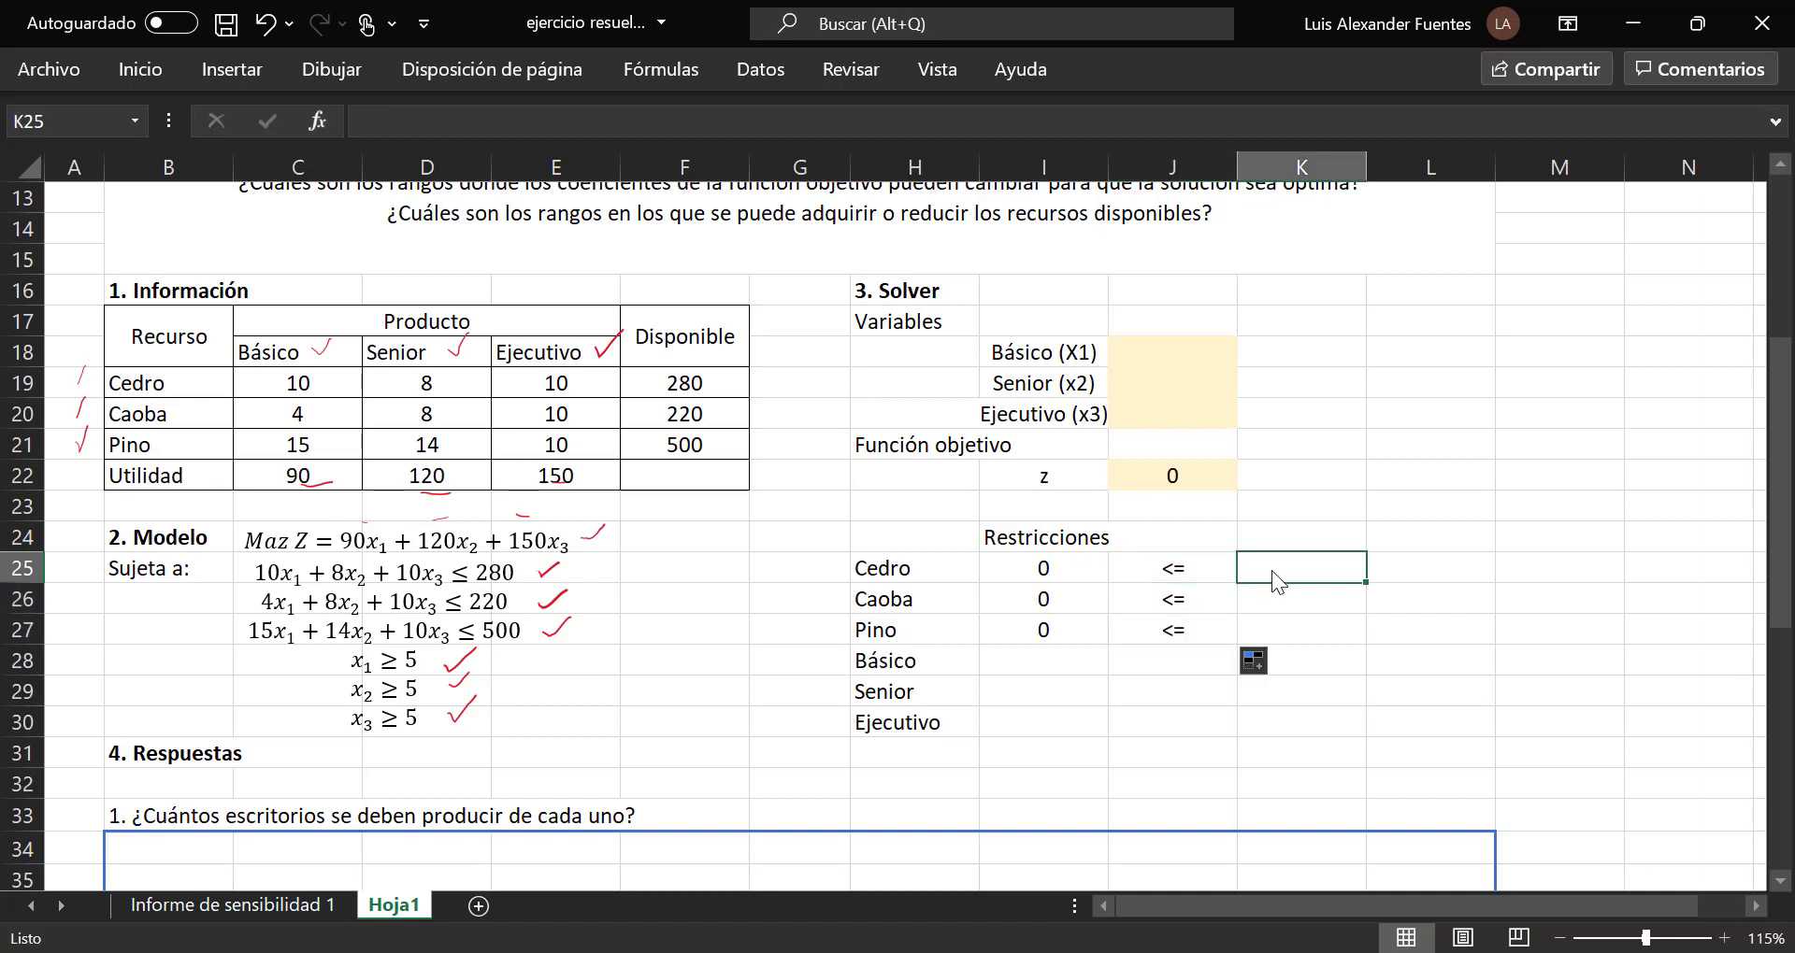
drag(676, 399, 690, 428)
click(1288, 578)
text(280)
key(Return)
text(220)
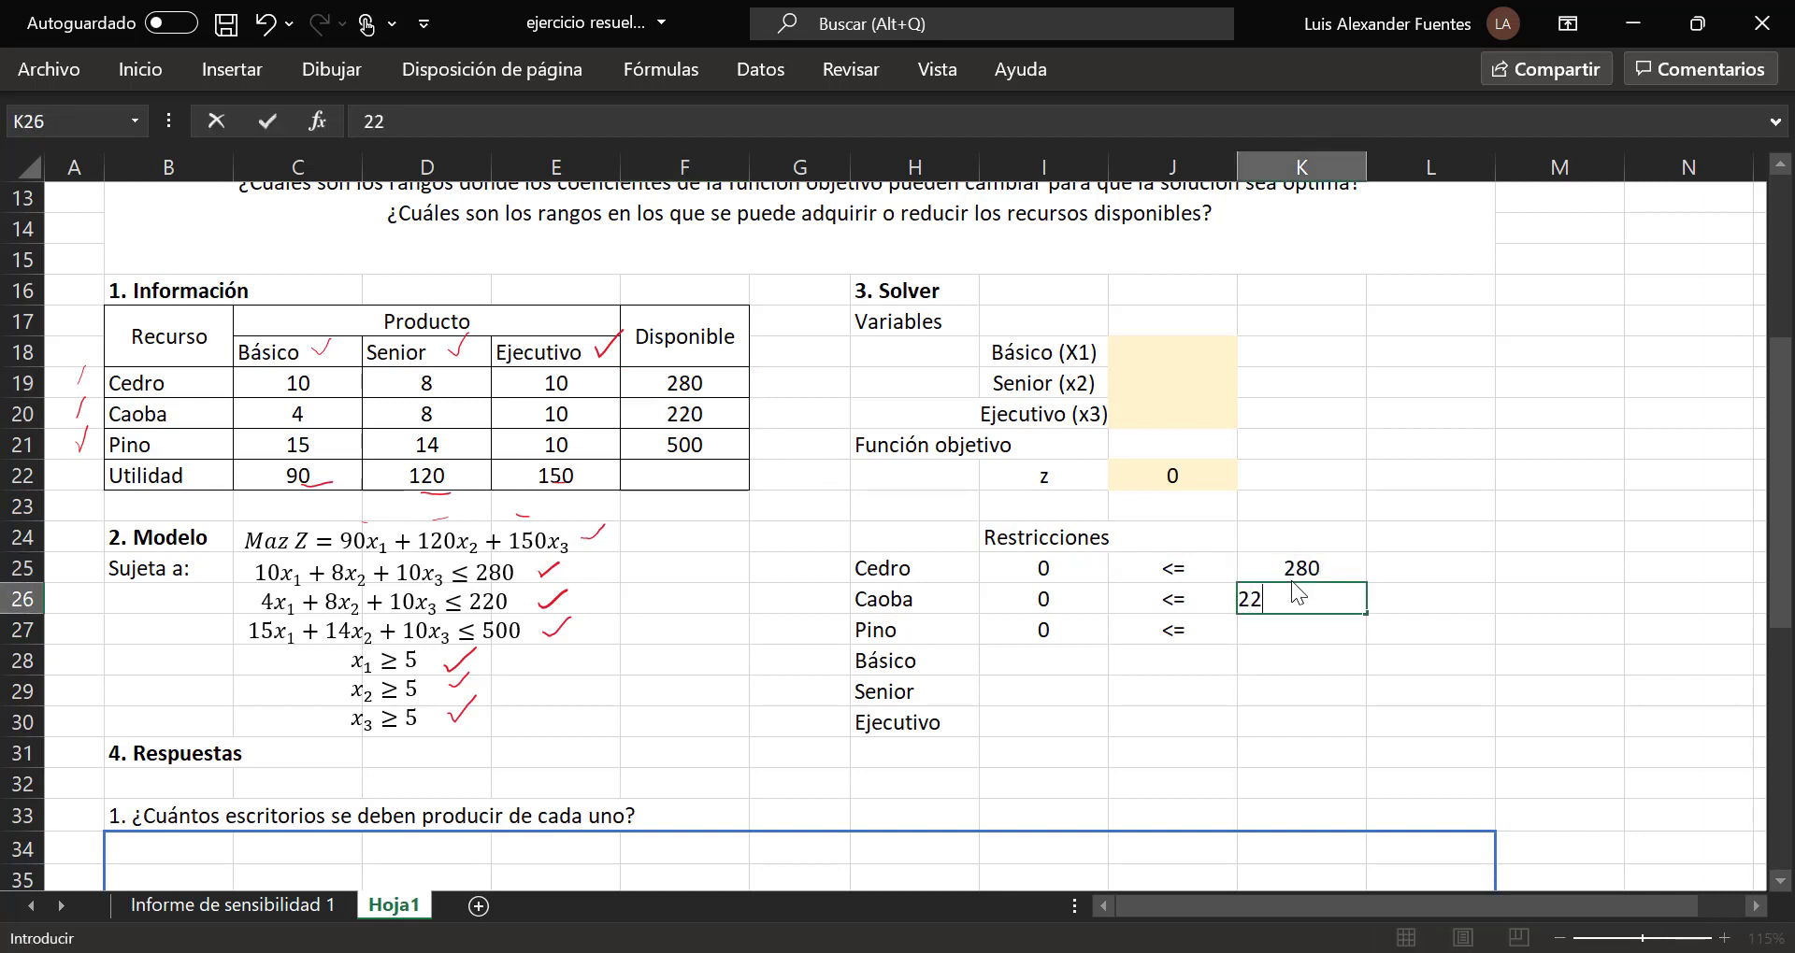
key(Return)
text(500)
key(Return)
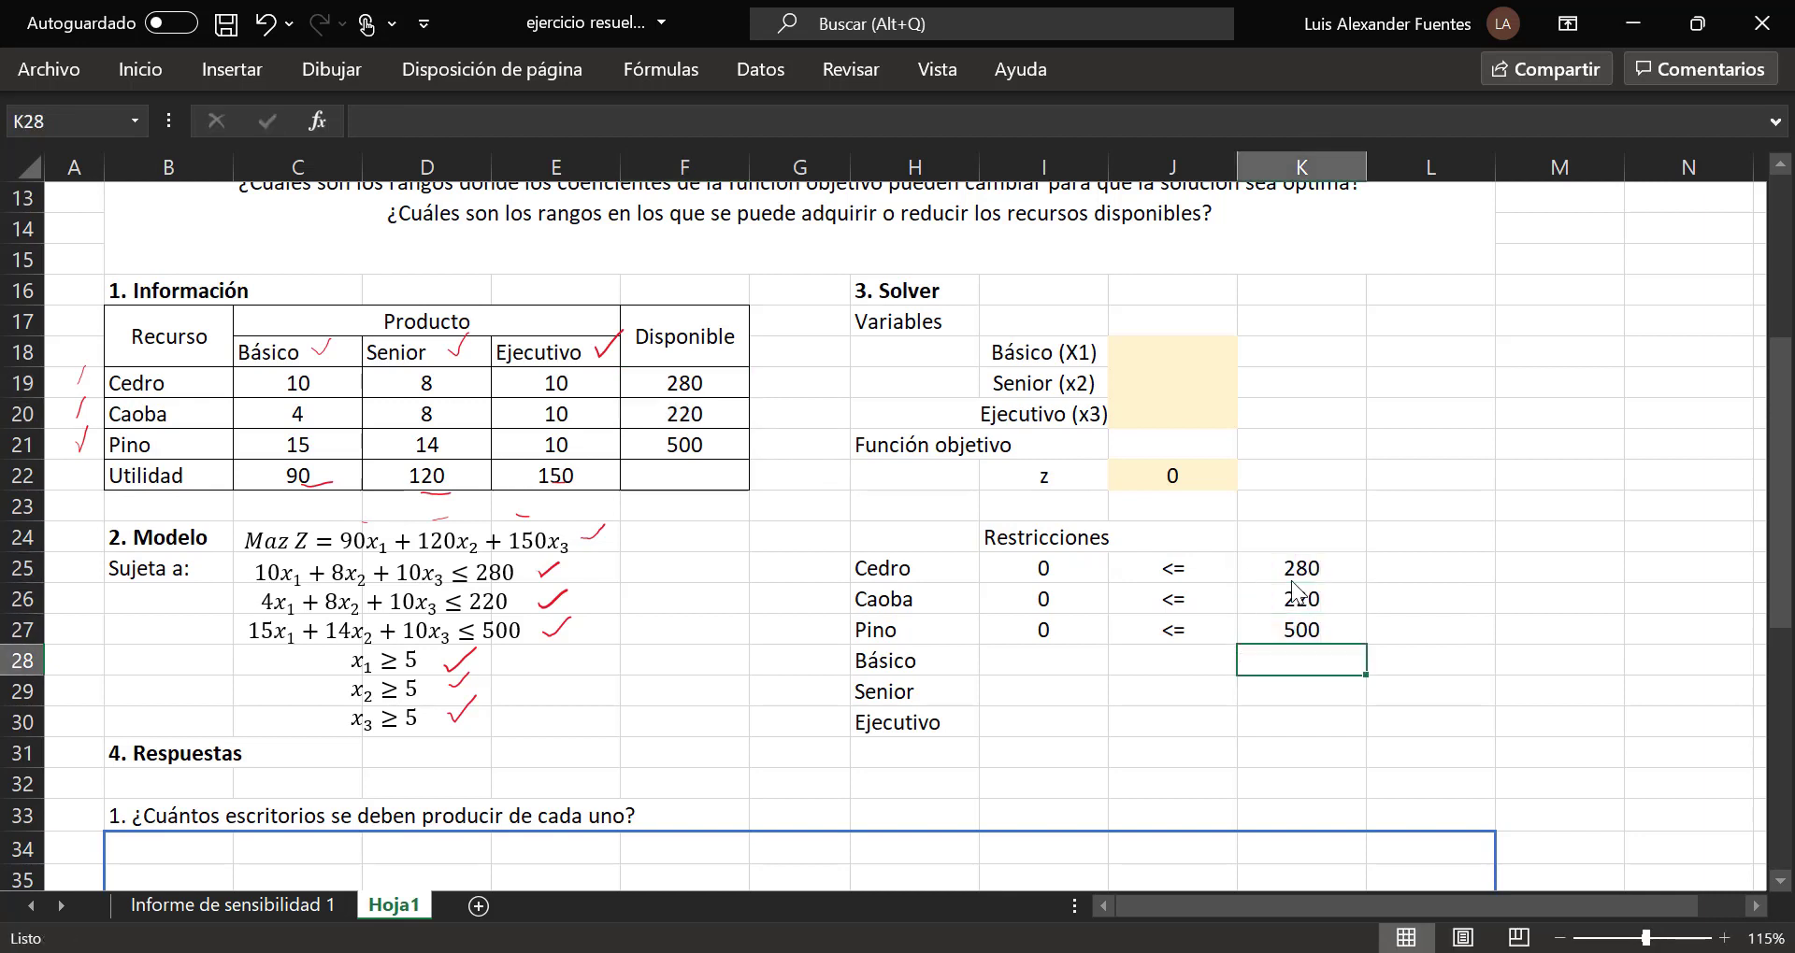
Step: Put the >= sign in J28 and copy it down to J30 for the Básico, Senior and Ejecutivo restrictions
key(Left)
text(>=)
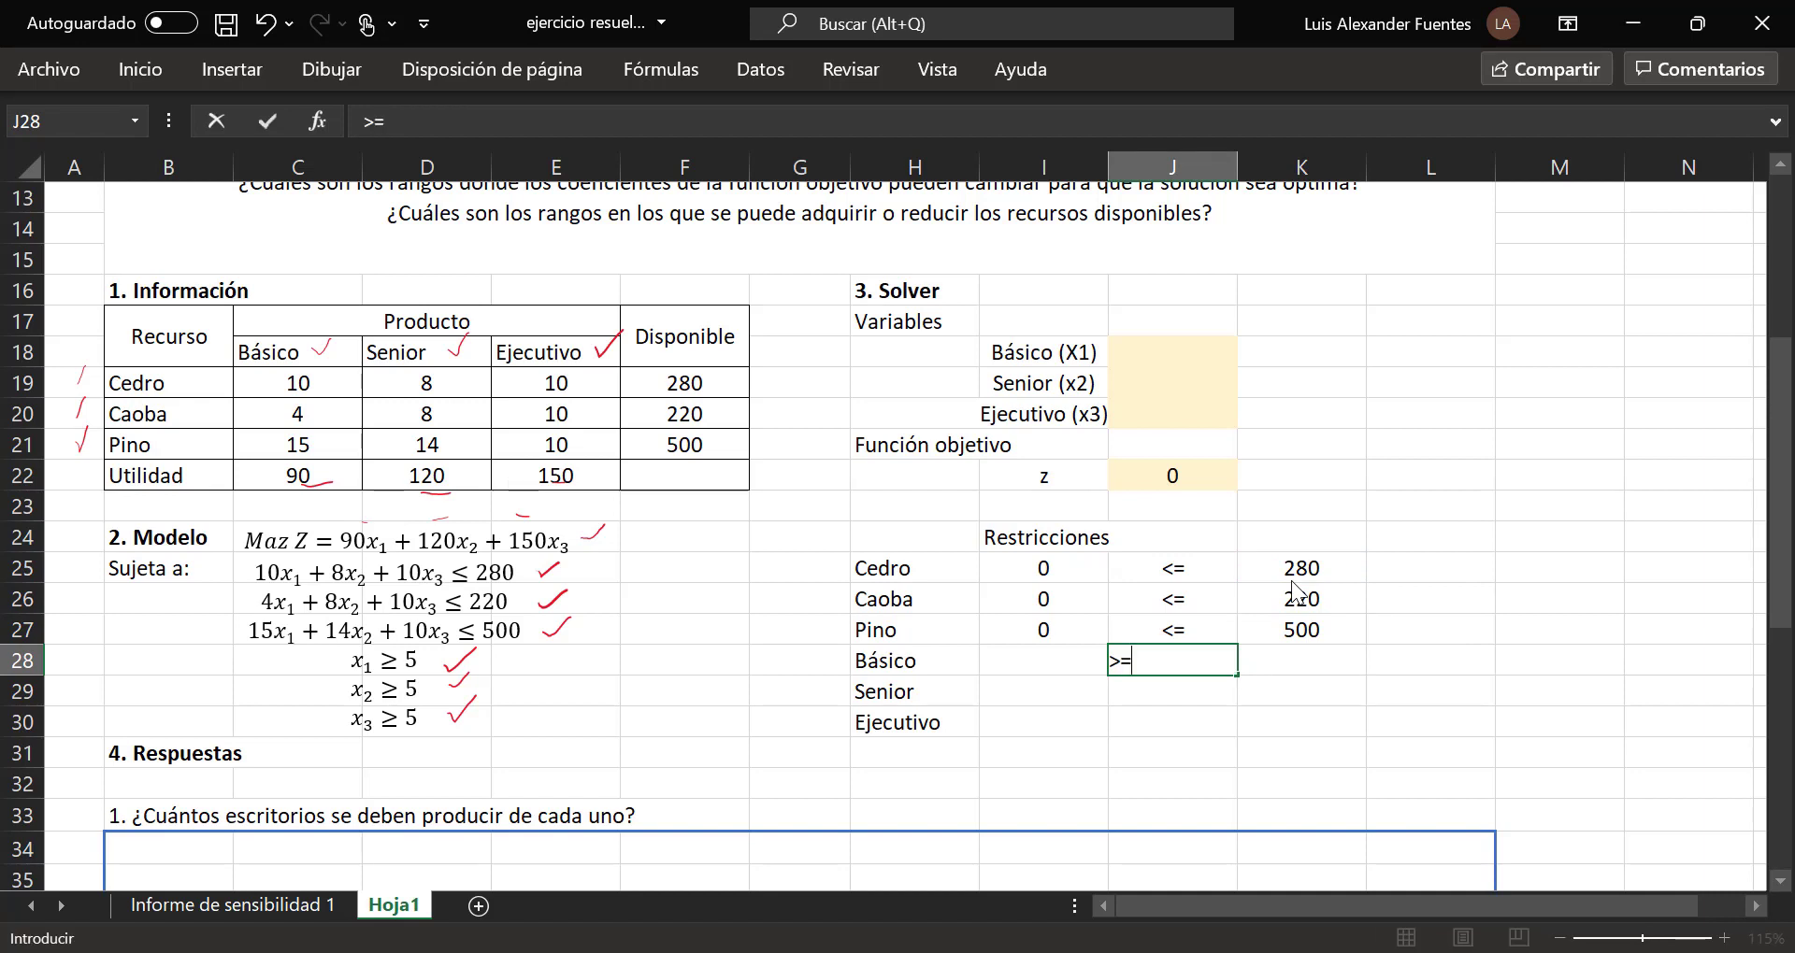
key(Return)
click(1191, 666)
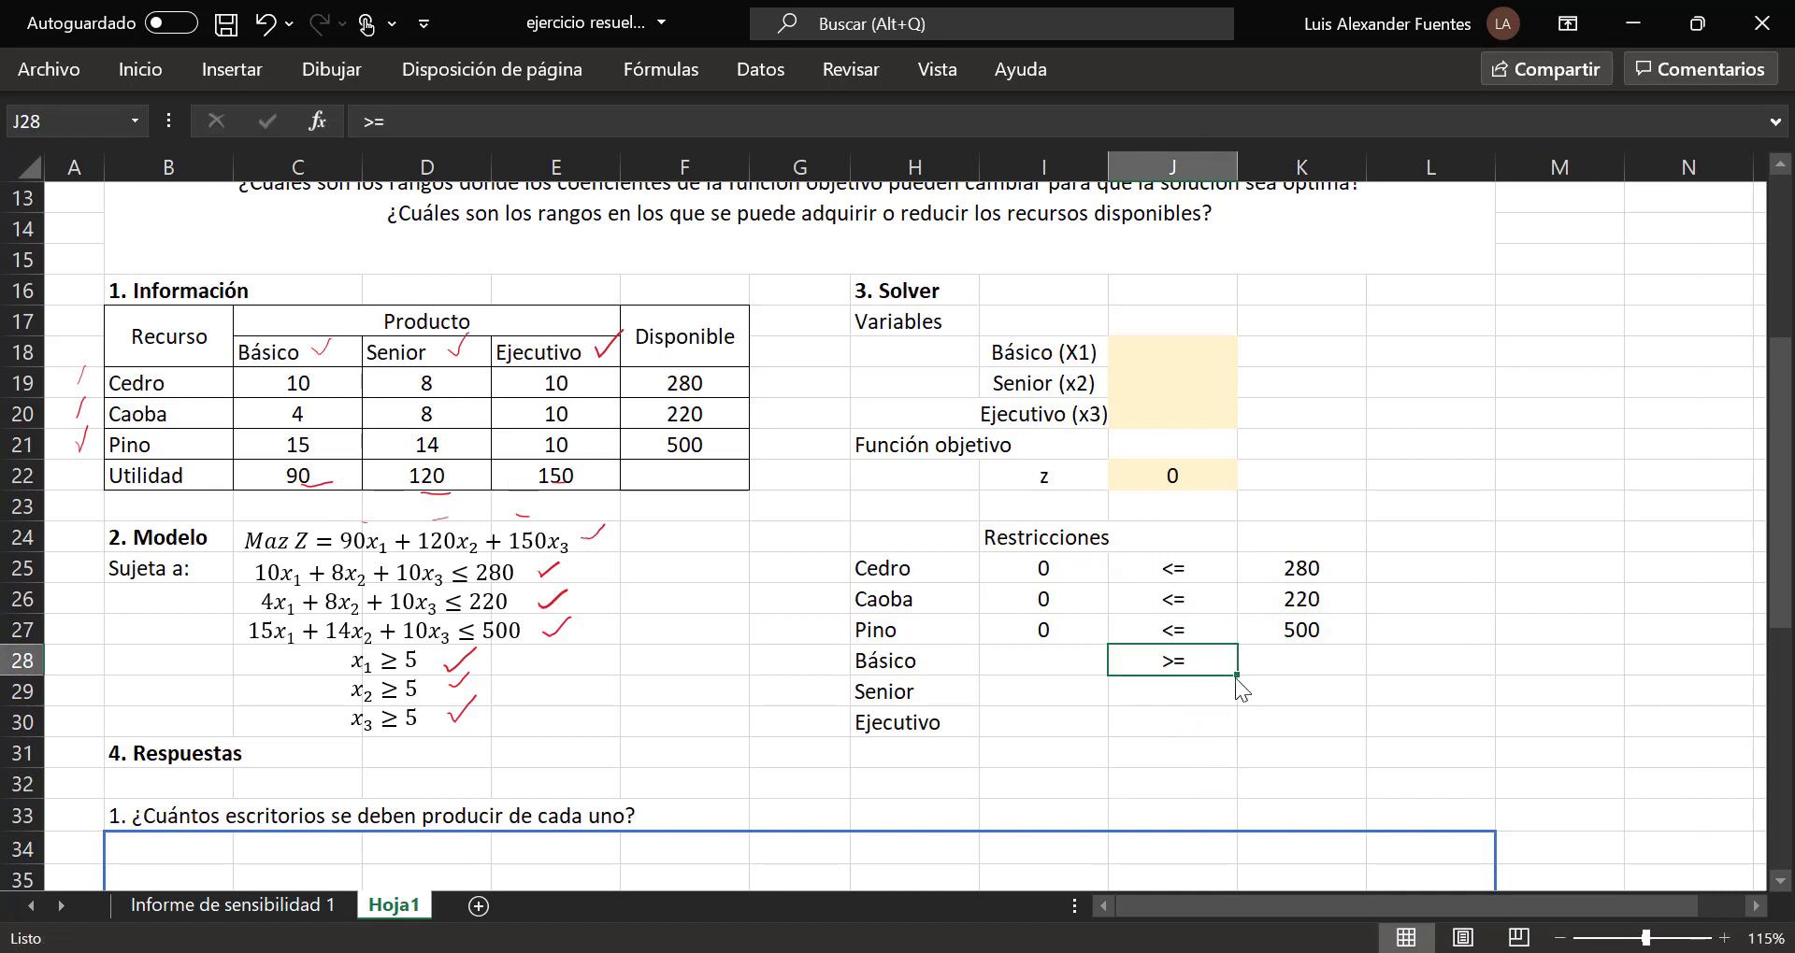
drag(1236, 675, 1231, 733)
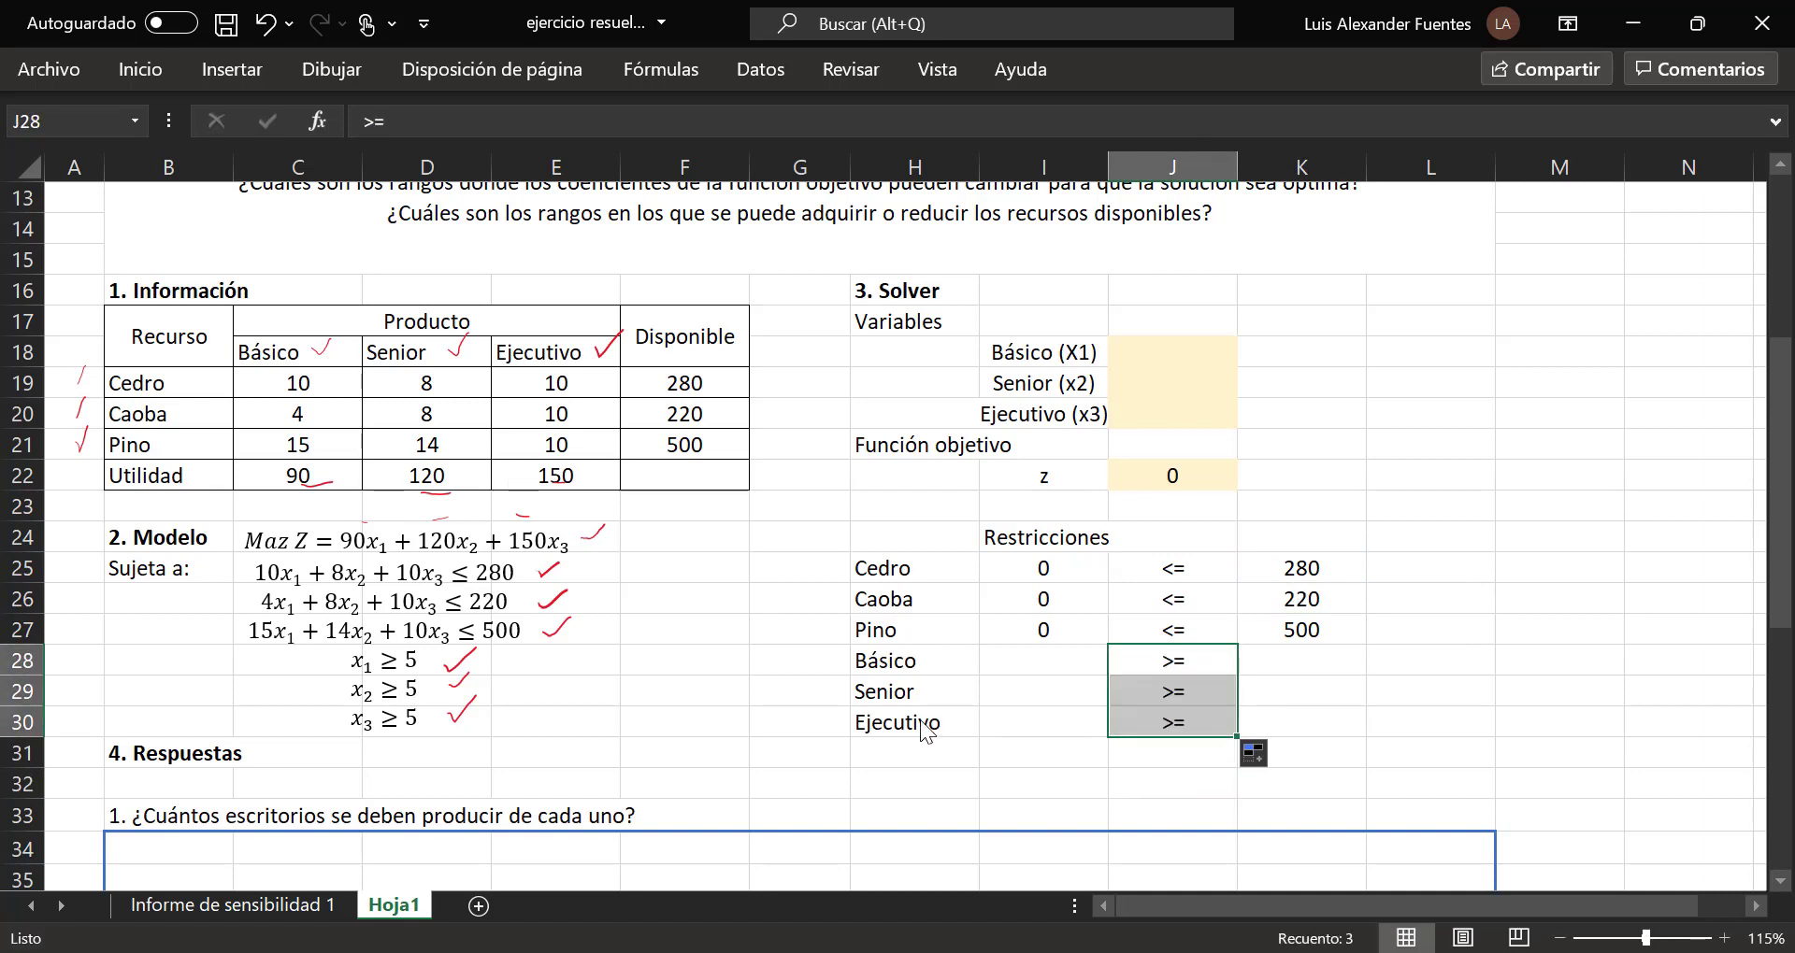
Step: Set the minimum production in K28:K30 to 5 for each of Básico, Senior and Ejecutivo
click(1316, 658)
text(5)
key(Return)
text(5)
key(Return)
text(5)
key(Return)
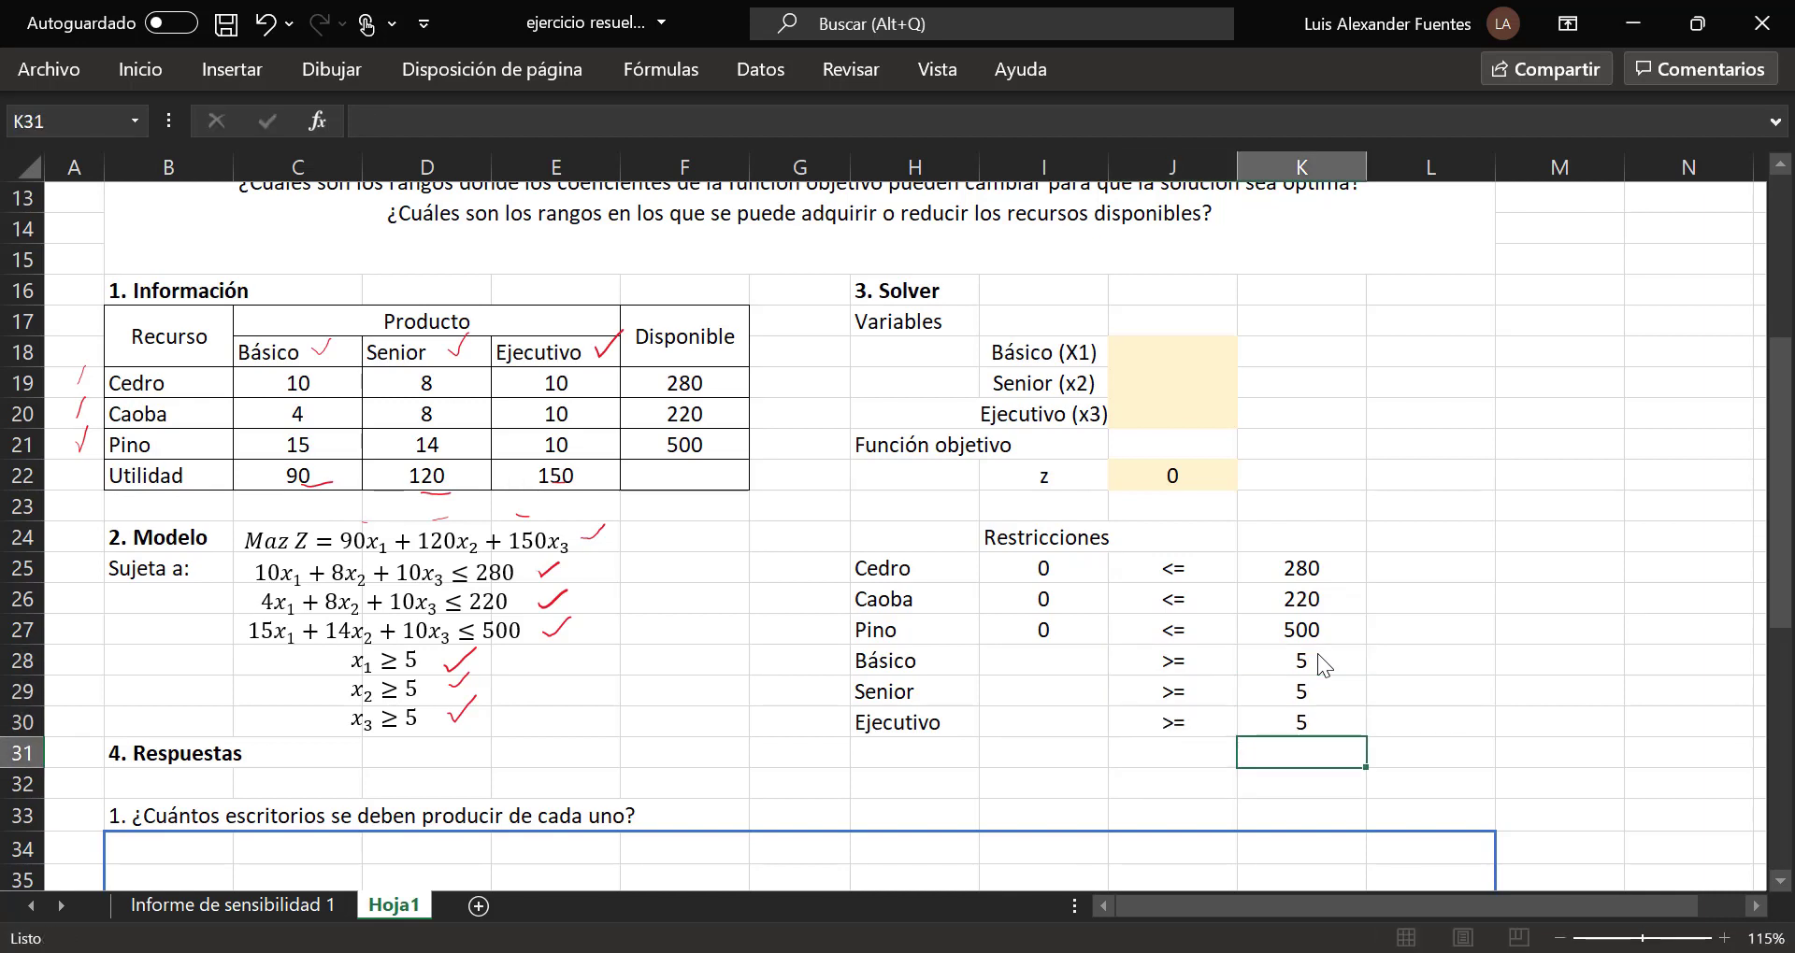
Step: Link I28, I29 and I30 to the Básico, Senior and Ejecutivo variable cells J18, J19 and J20
key(Left)
key(Left)
key(Up)
key(Up)
key(Up)
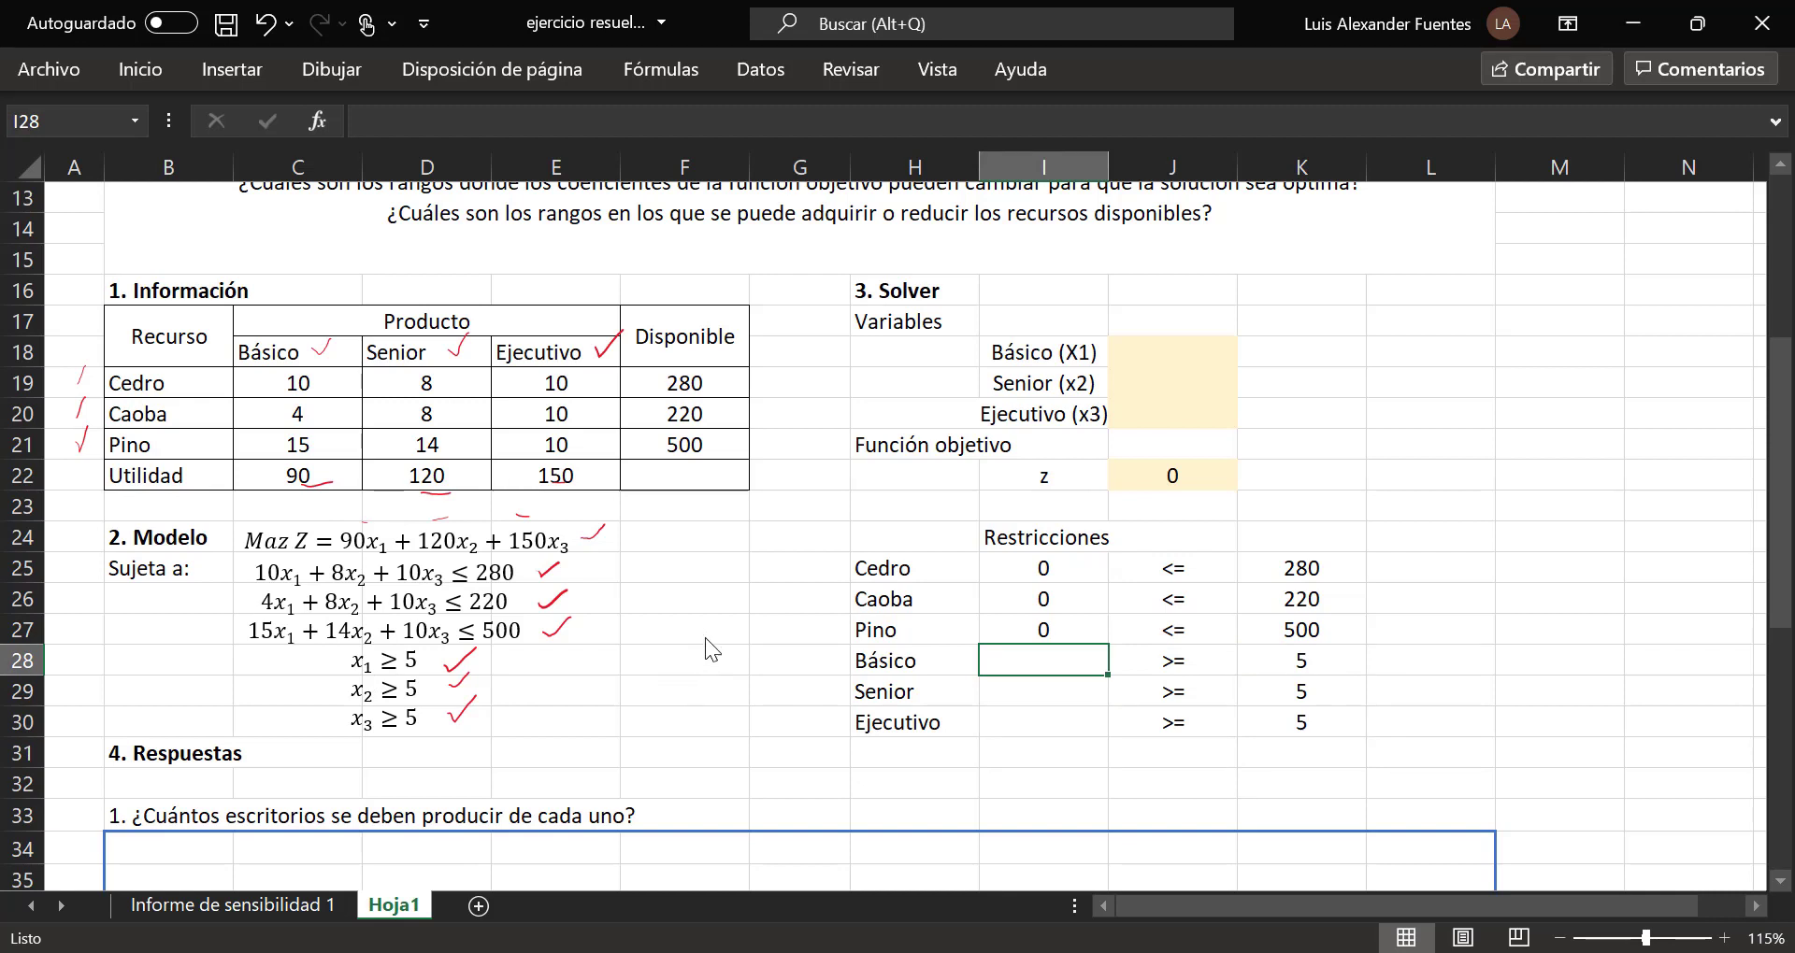
text(=)
click(1146, 355)
key(Return)
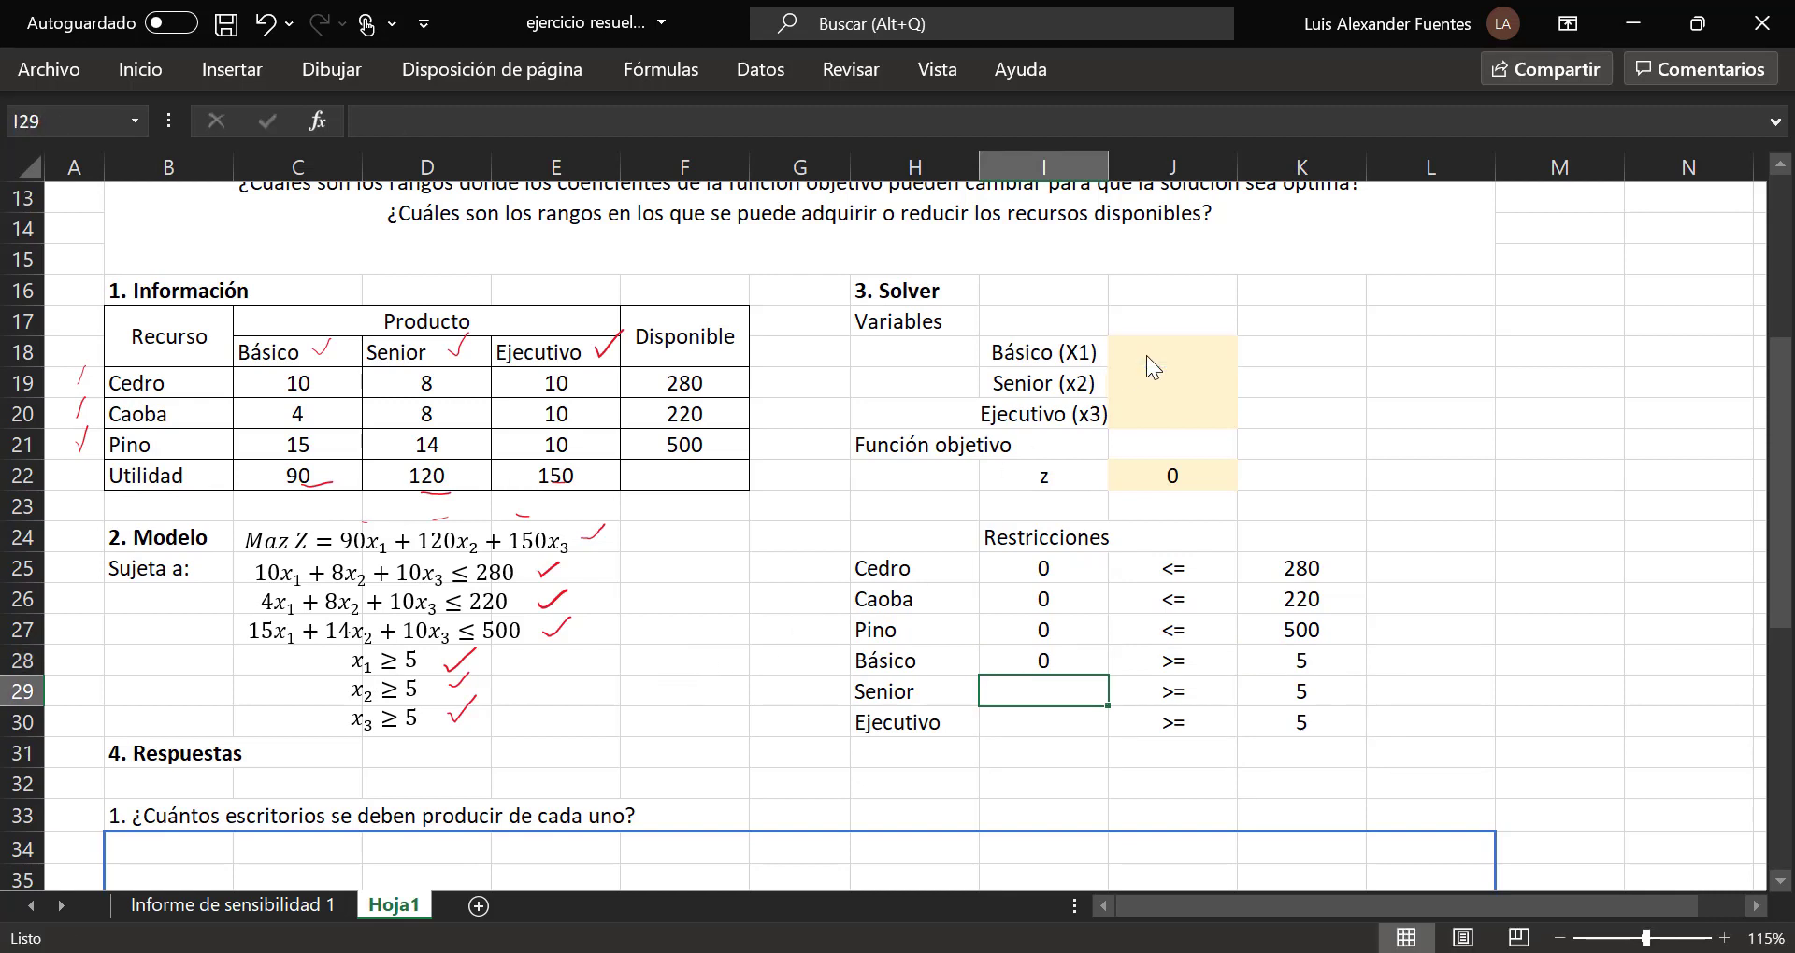
text(=)
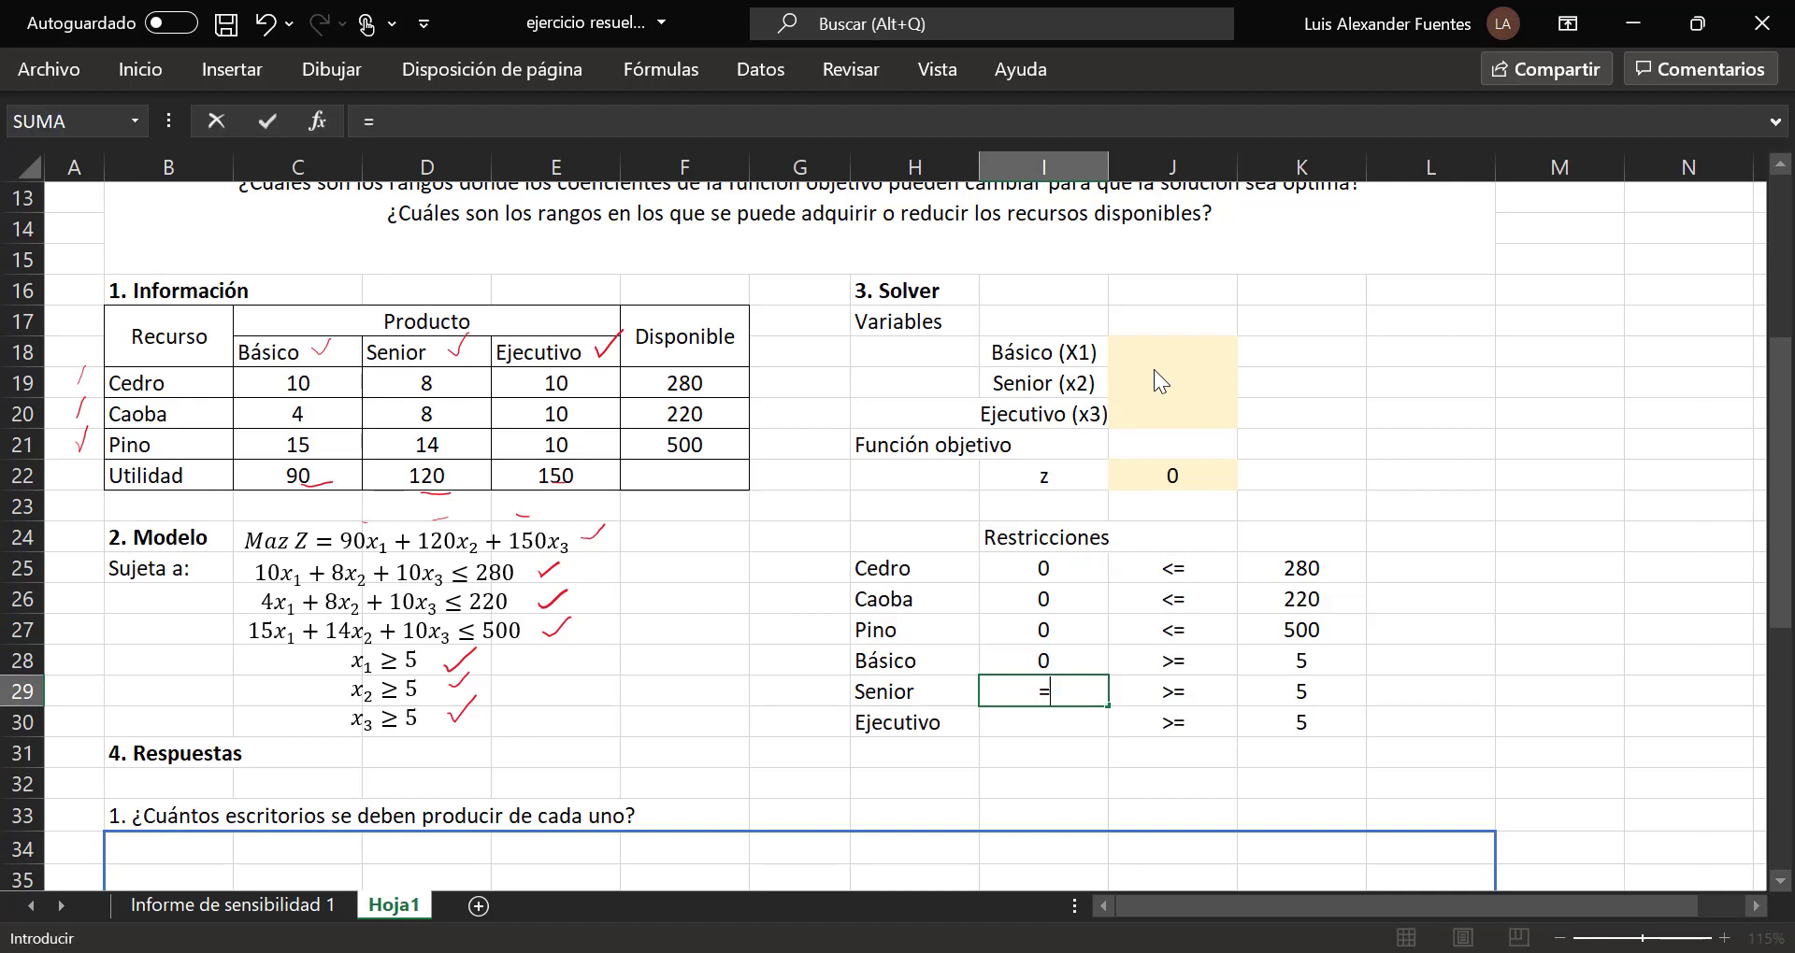
click(1165, 379)
key(Return)
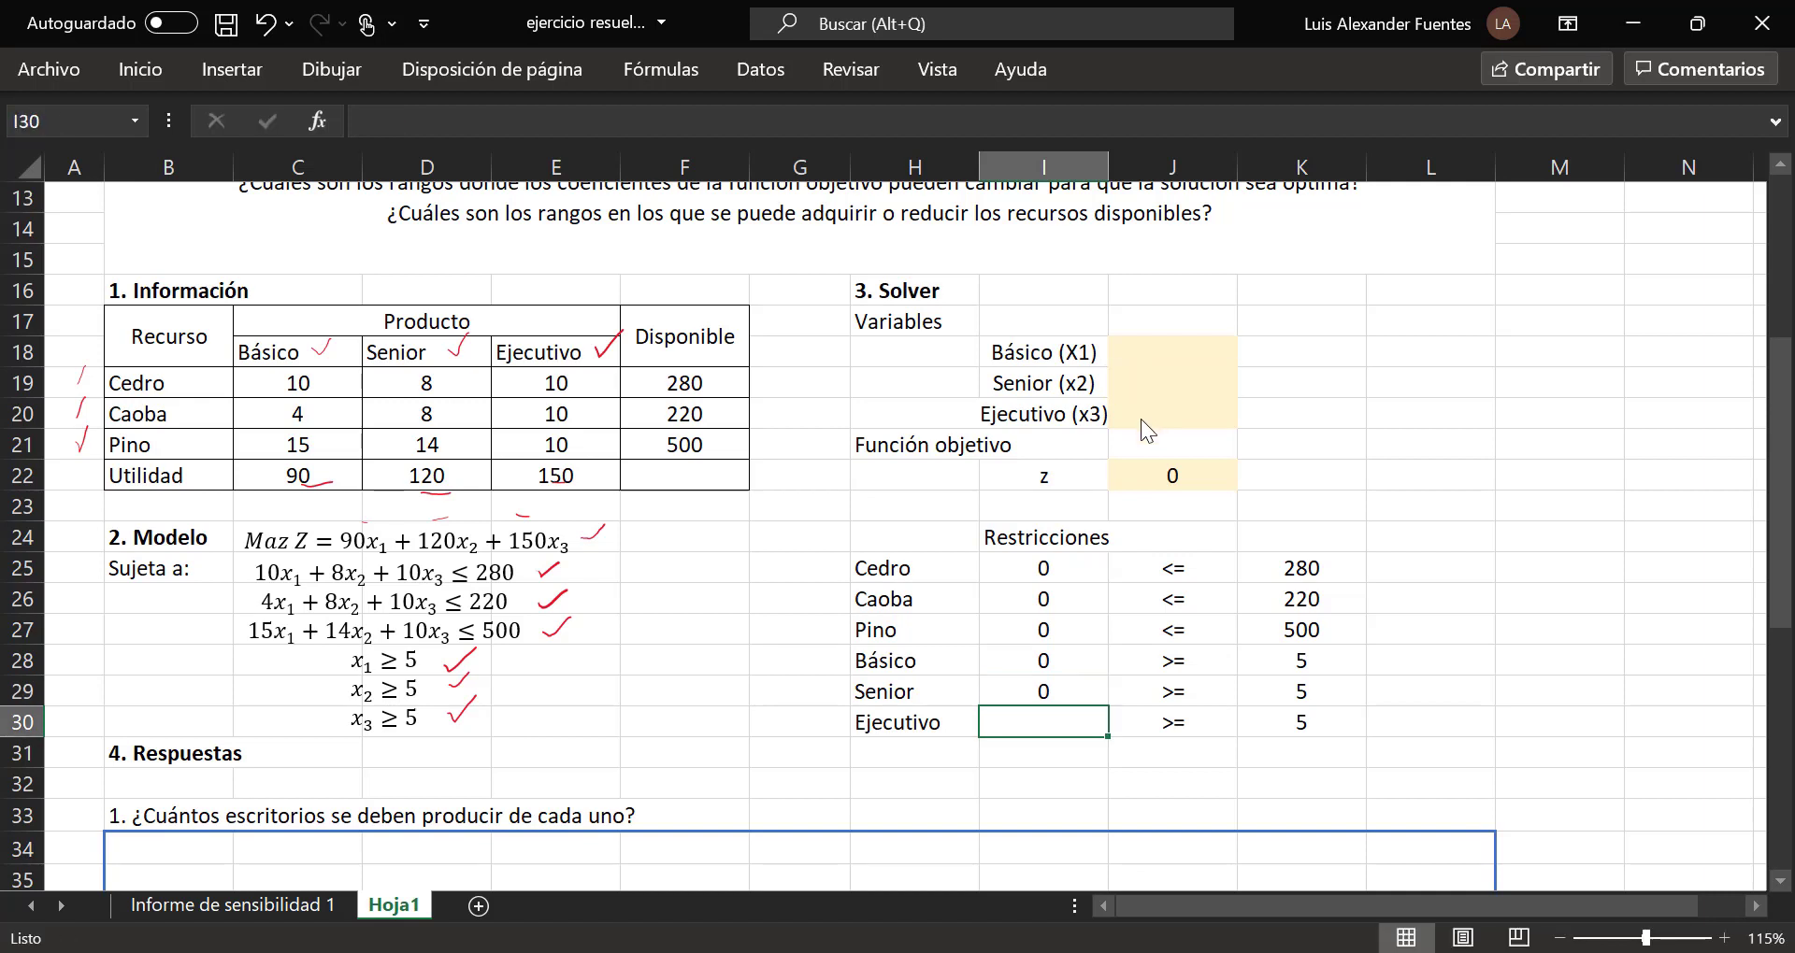
text(=)
click(1137, 413)
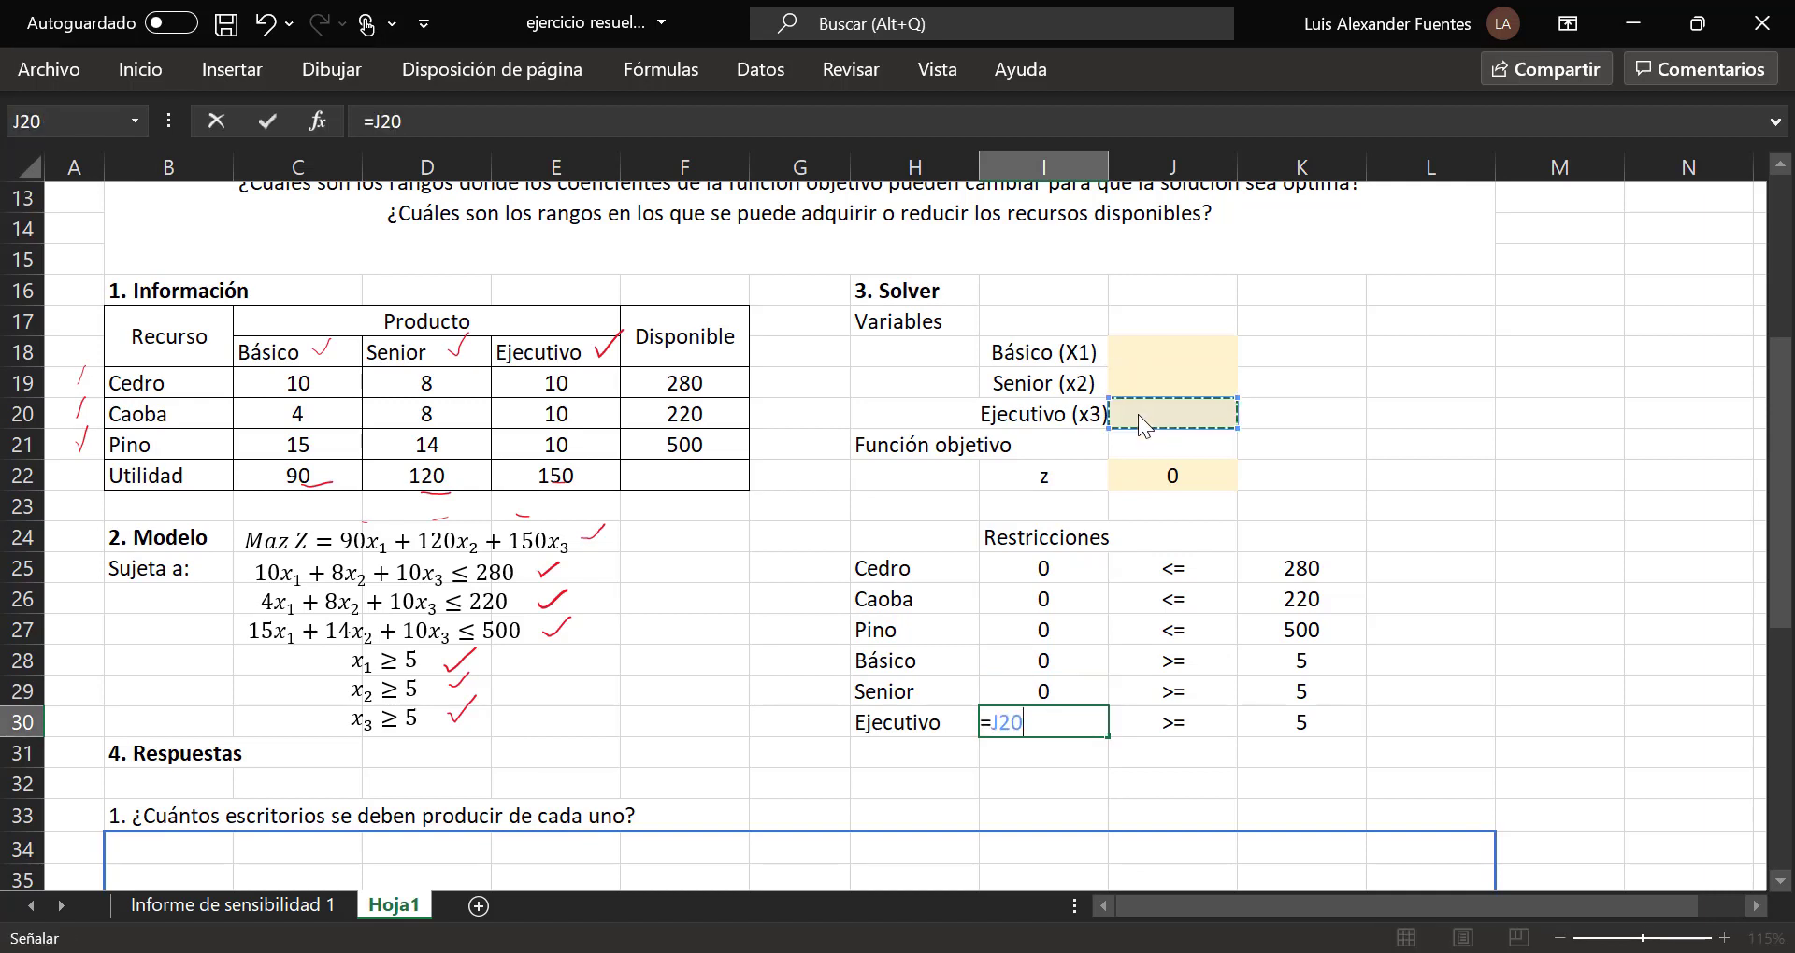
key(Return)
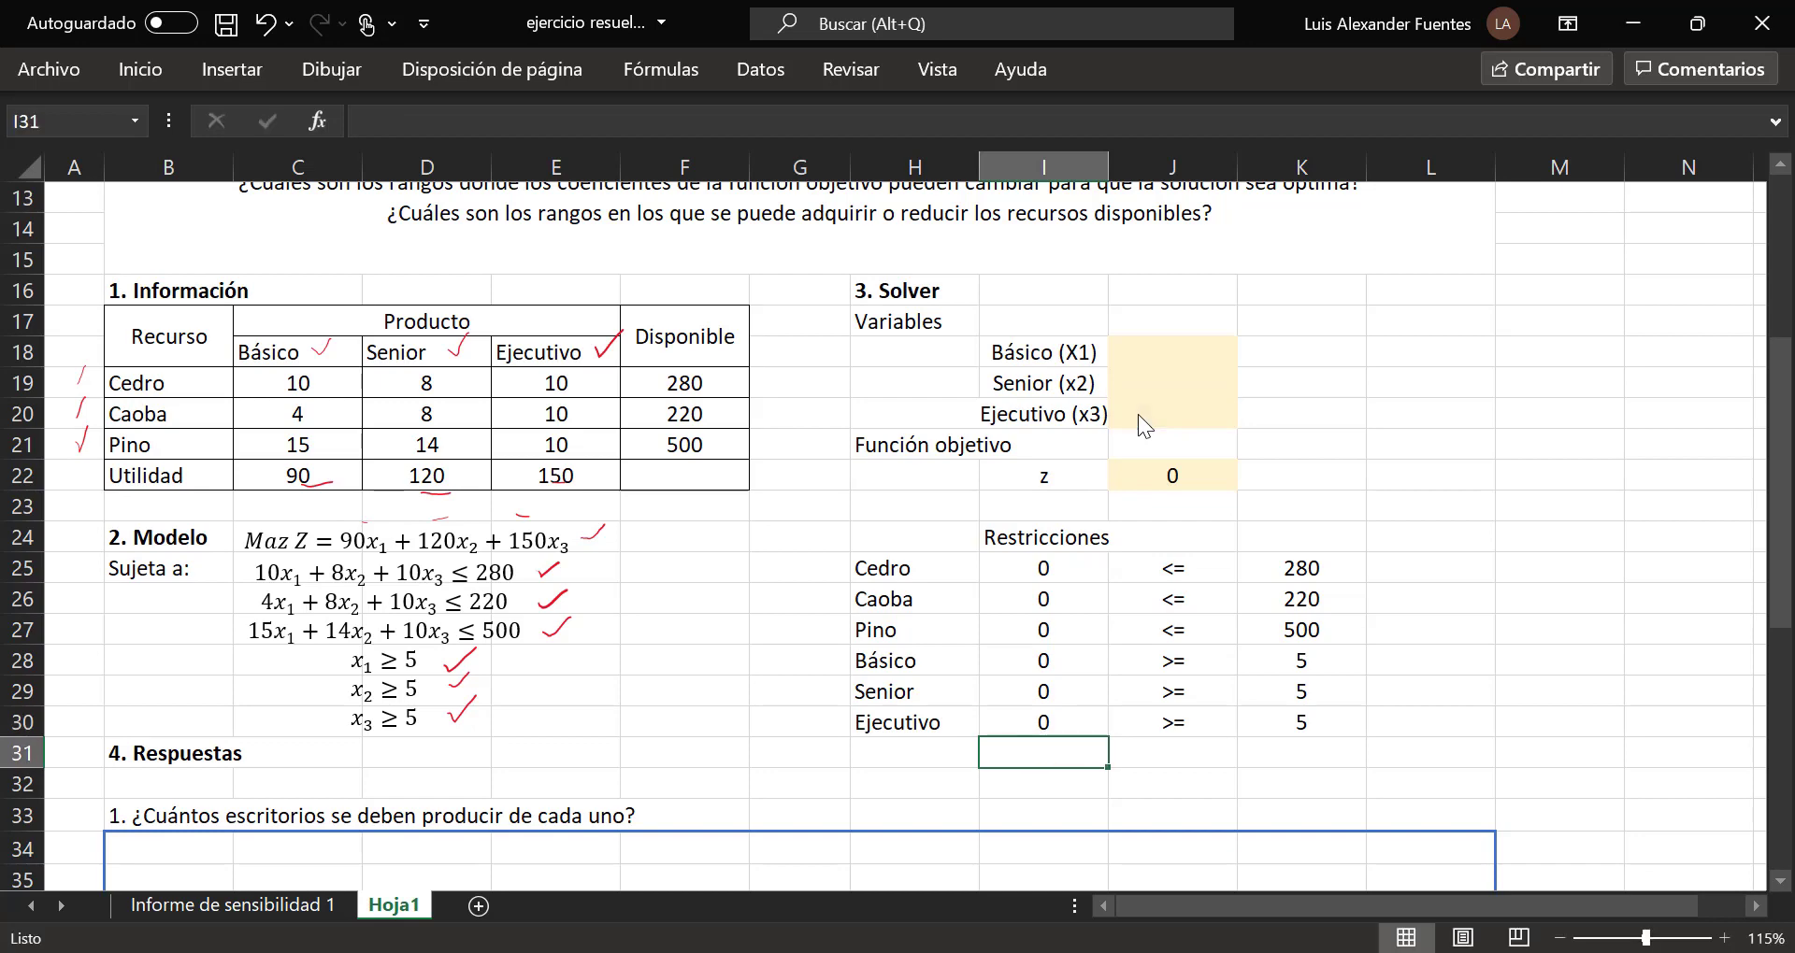
Step: Open Solver and reset all of its previous parameters and cell selections
click(759, 81)
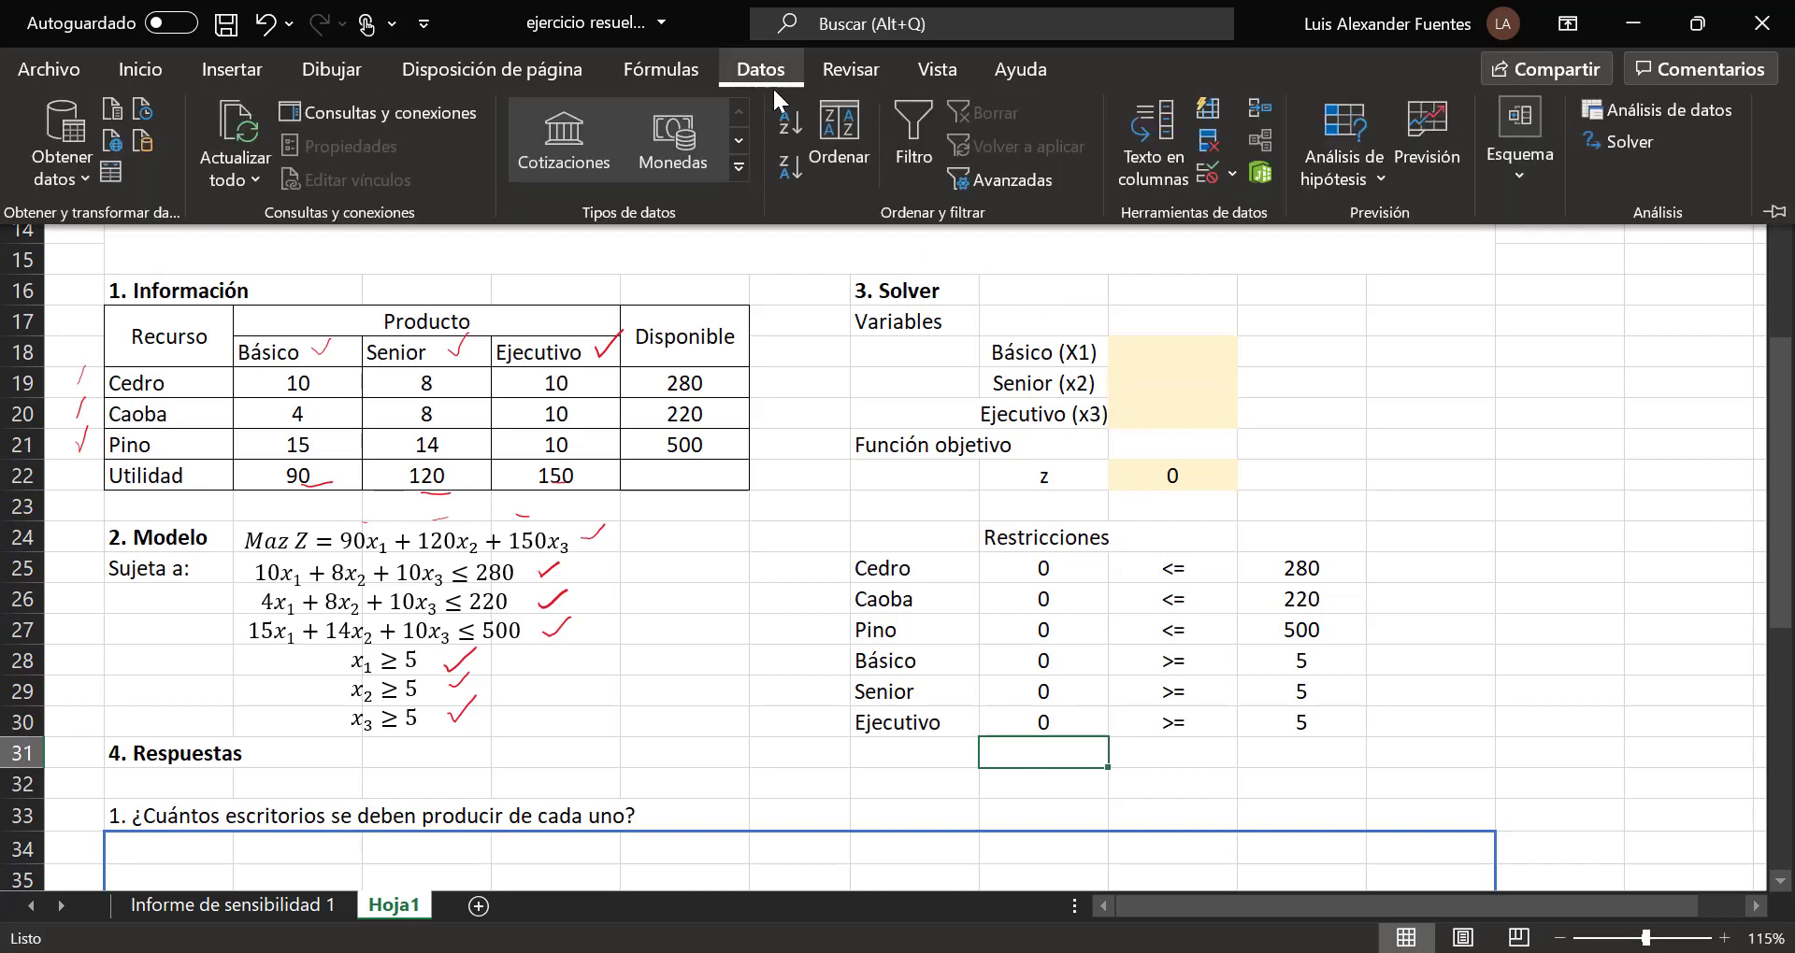
click(1651, 143)
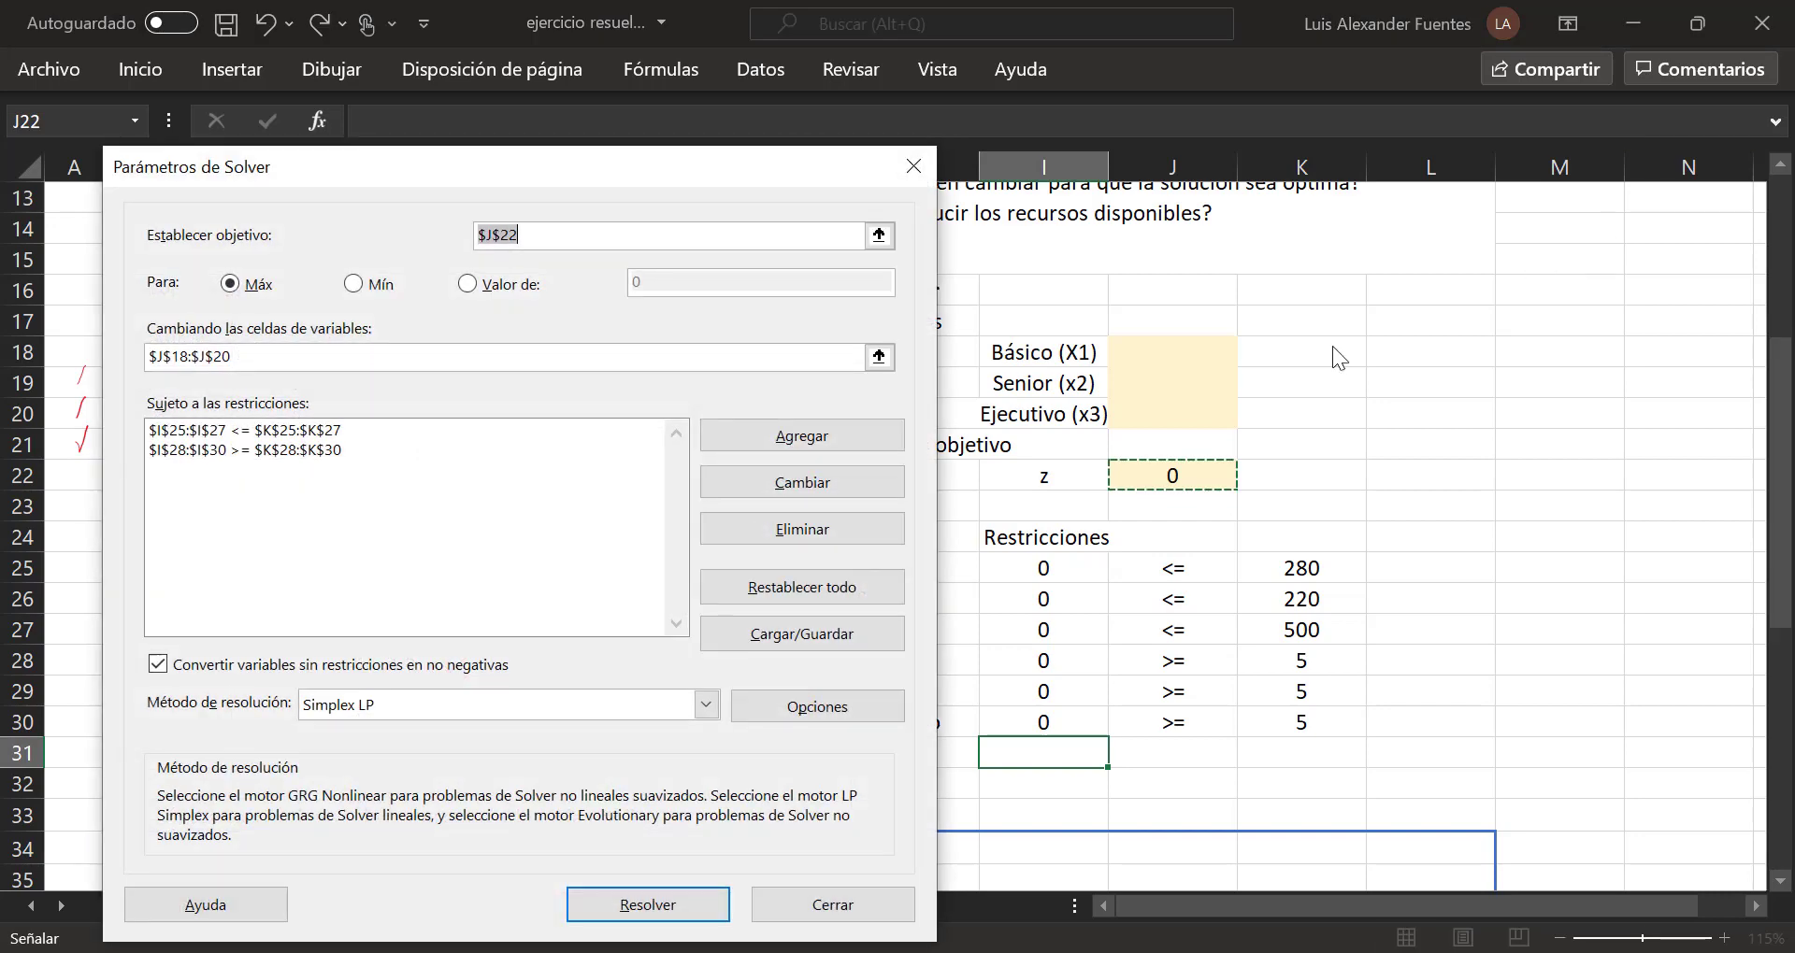
click(884, 586)
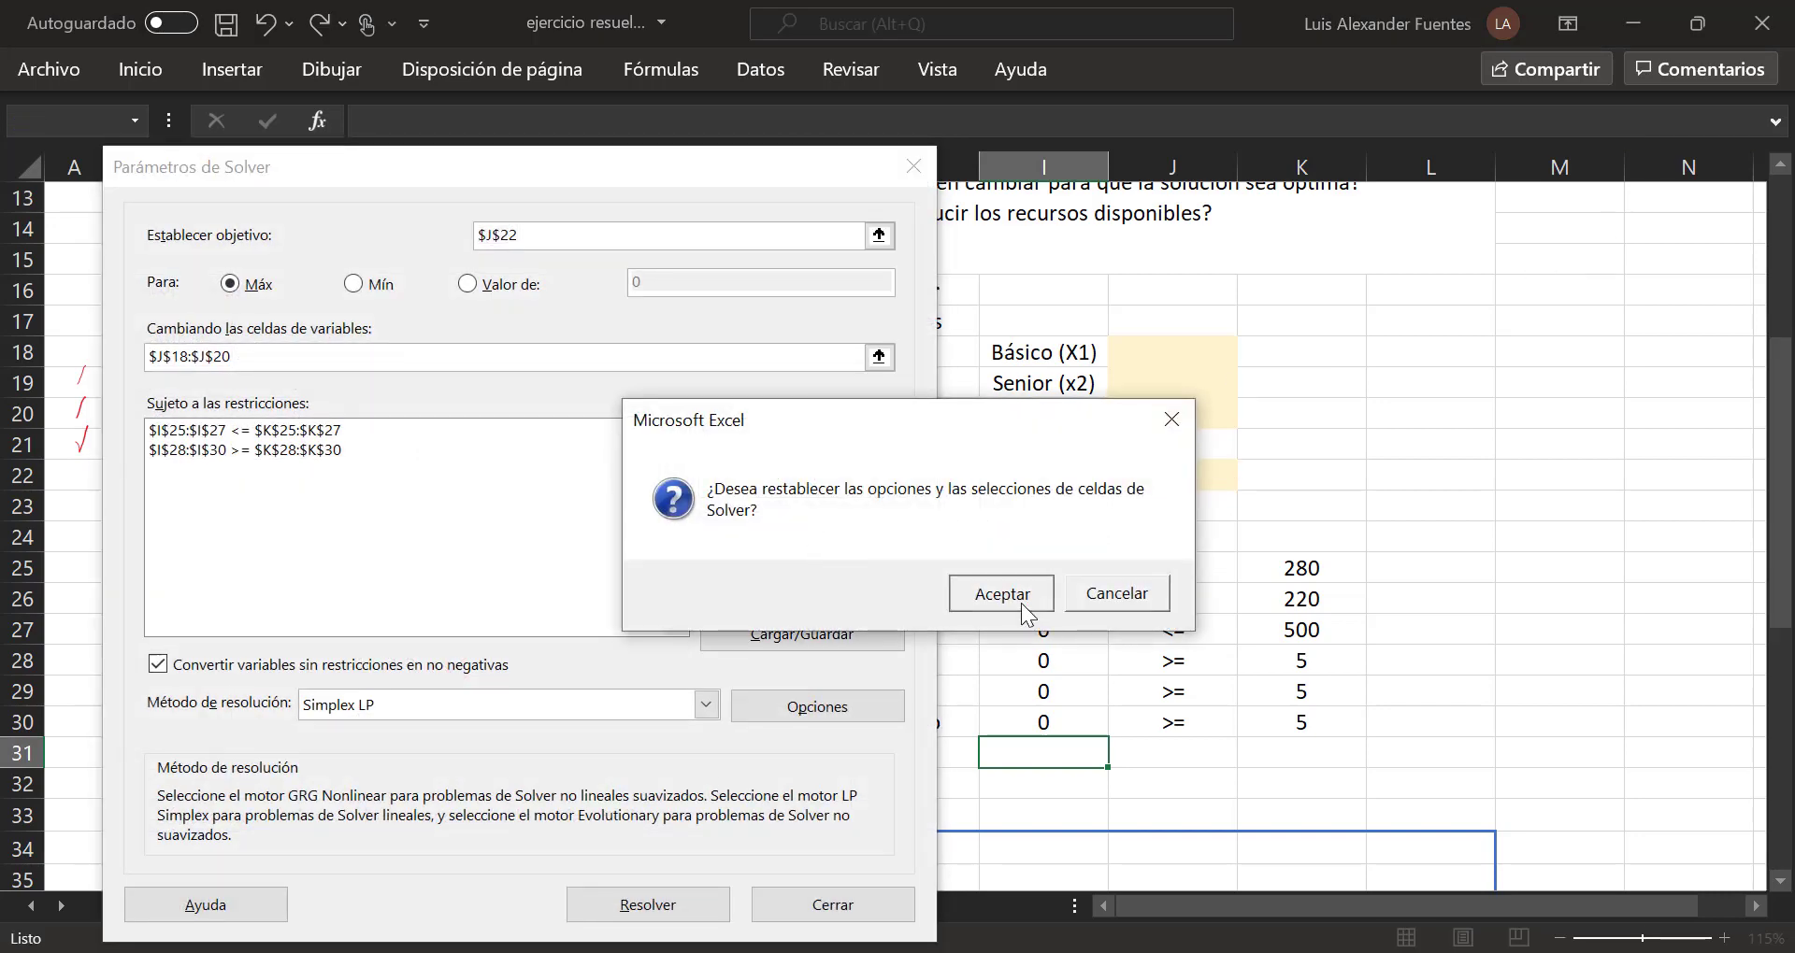
click(991, 598)
drag(529, 181, 441, 111)
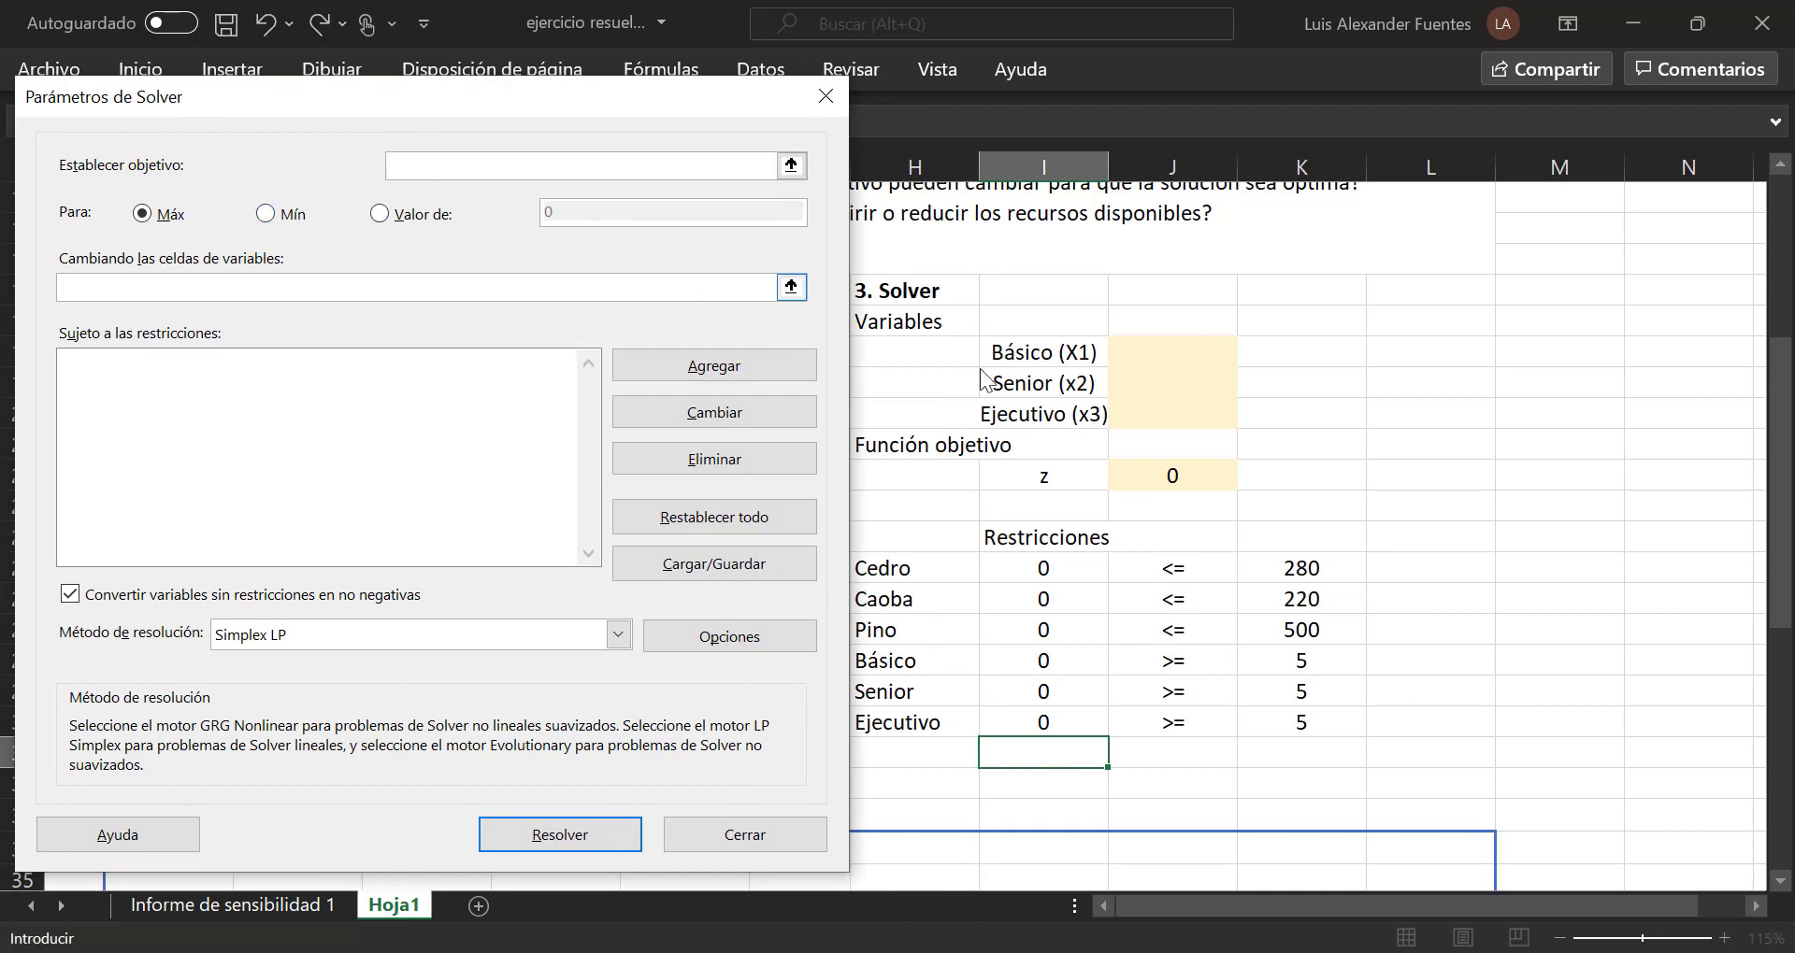
Step: Set the Solver objective to J22 and the changing variable cells to J18:J20
click(1142, 474)
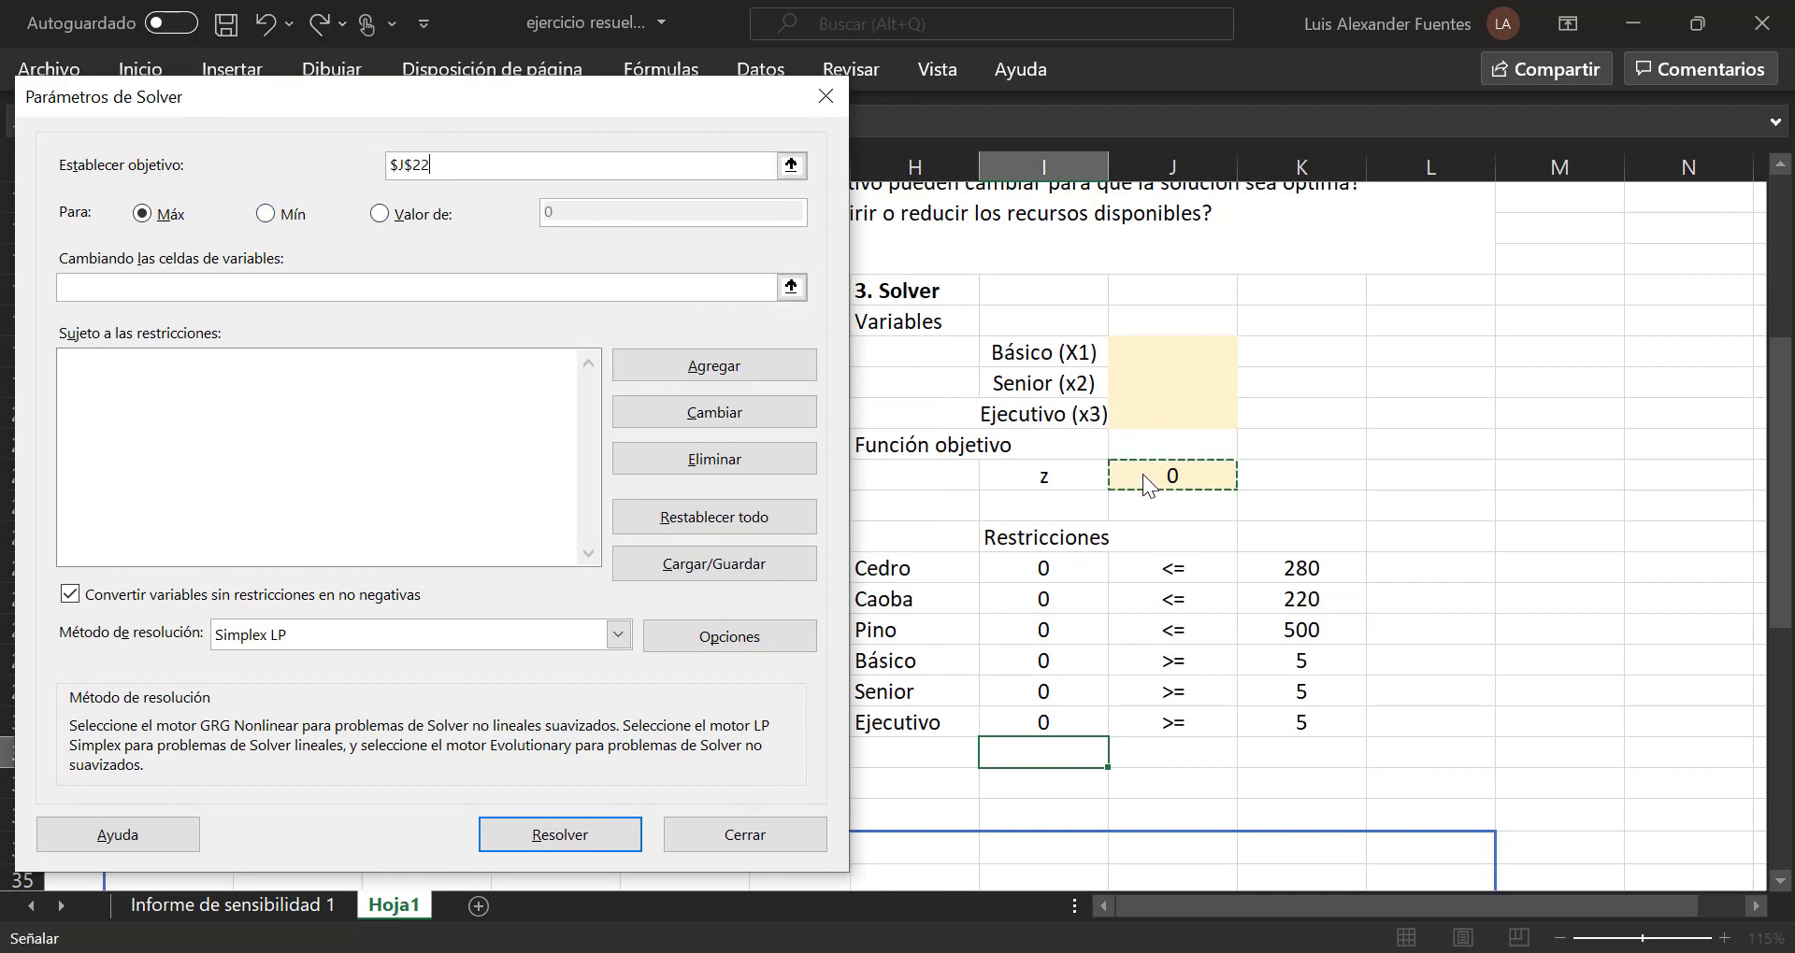
click(322, 279)
drag(1139, 361, 1140, 421)
click(320, 416)
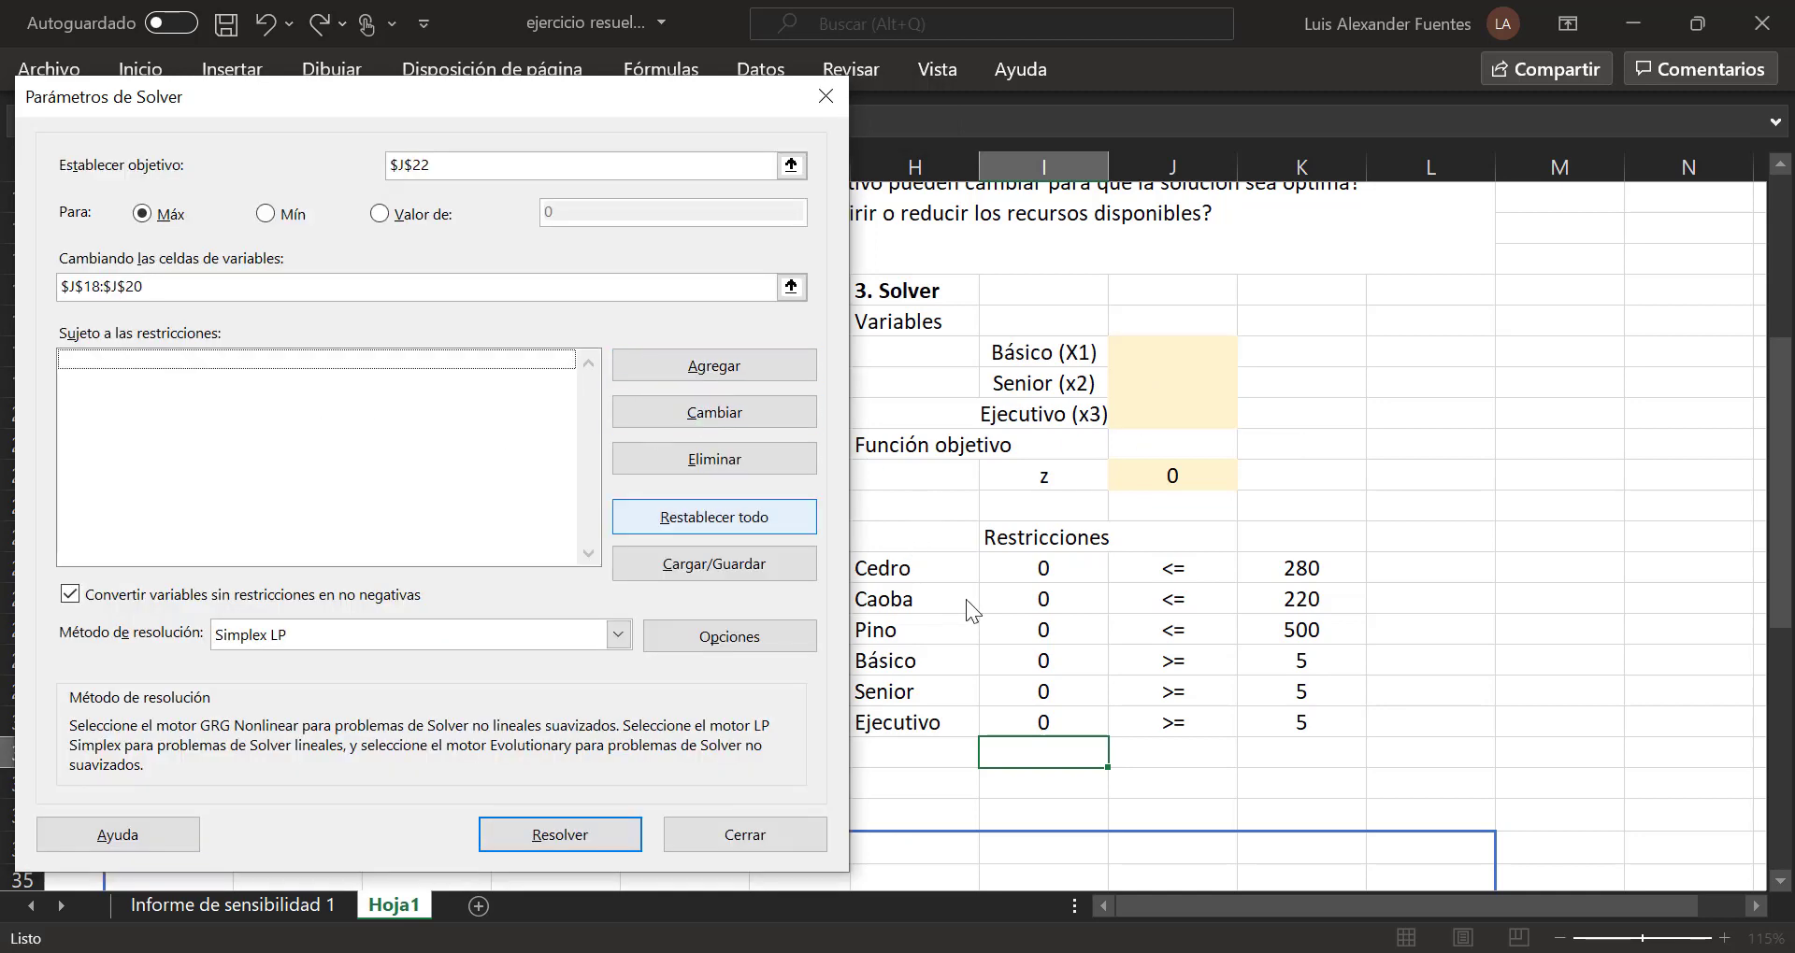
Step: Add the Solver constraint I25:I27 <= K25:K27 for the Cedro, Caoba and Pino resources
click(729, 372)
drag(904, 570, 963, 631)
drag(1057, 570, 1071, 635)
click(507, 480)
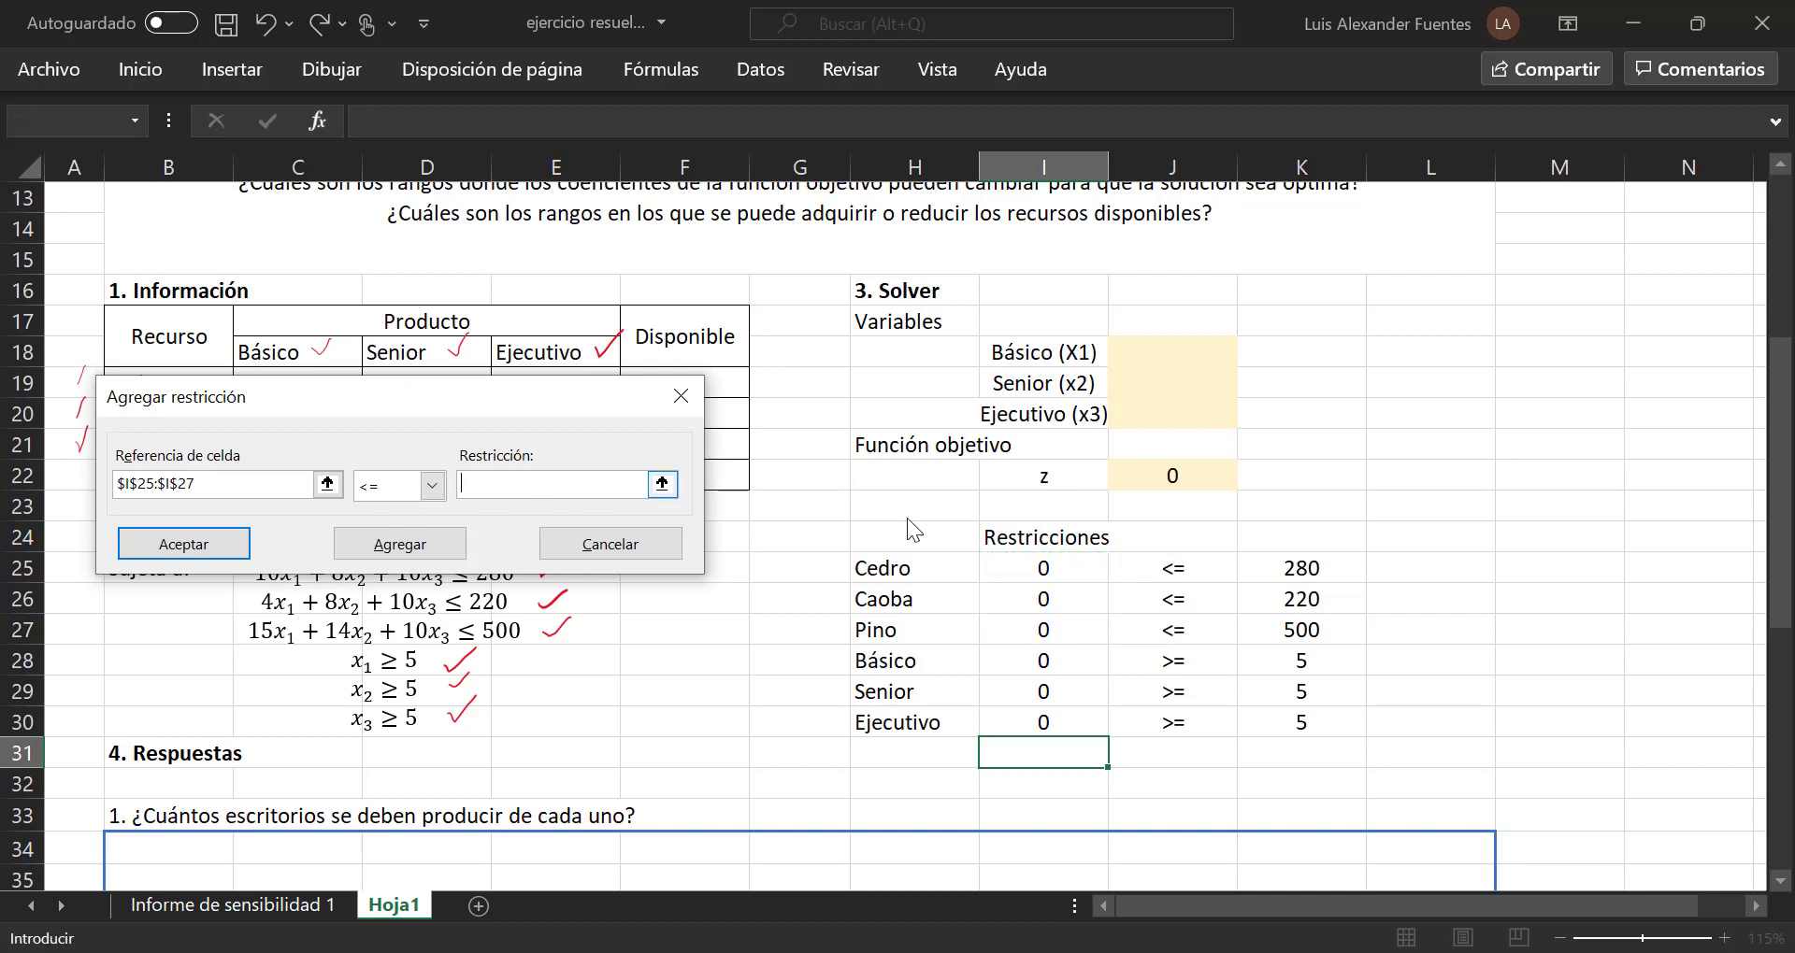
drag(1288, 572, 1287, 641)
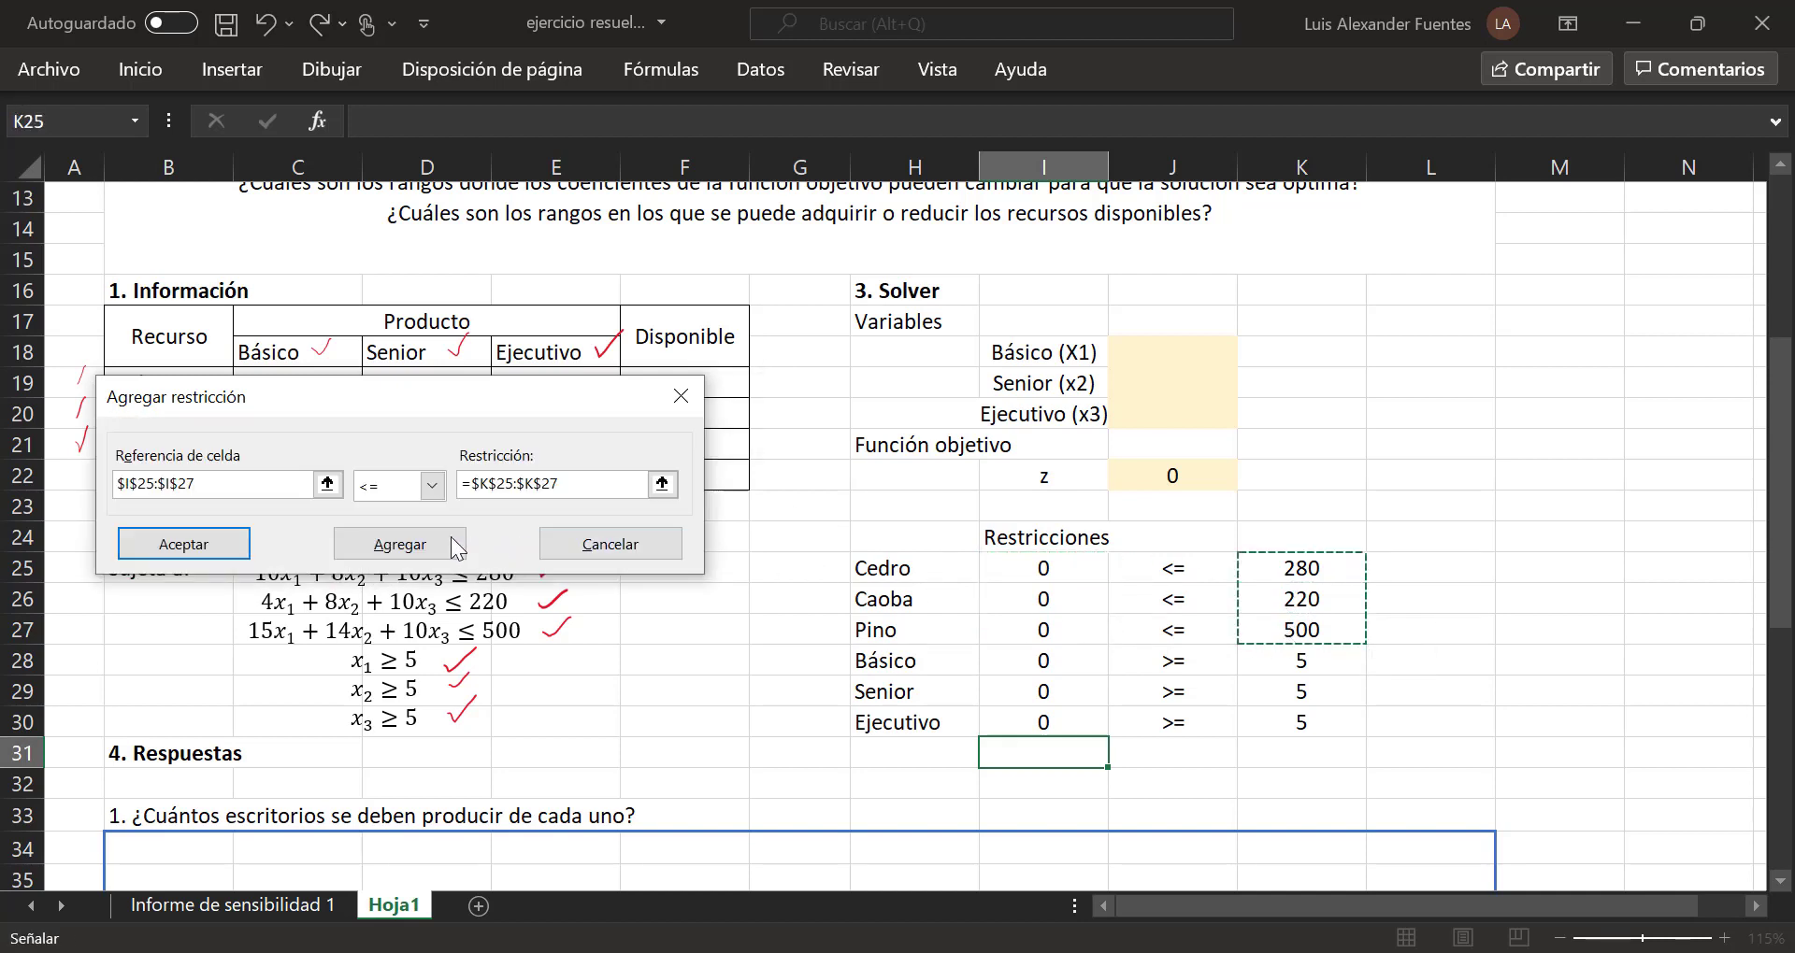
click(400, 544)
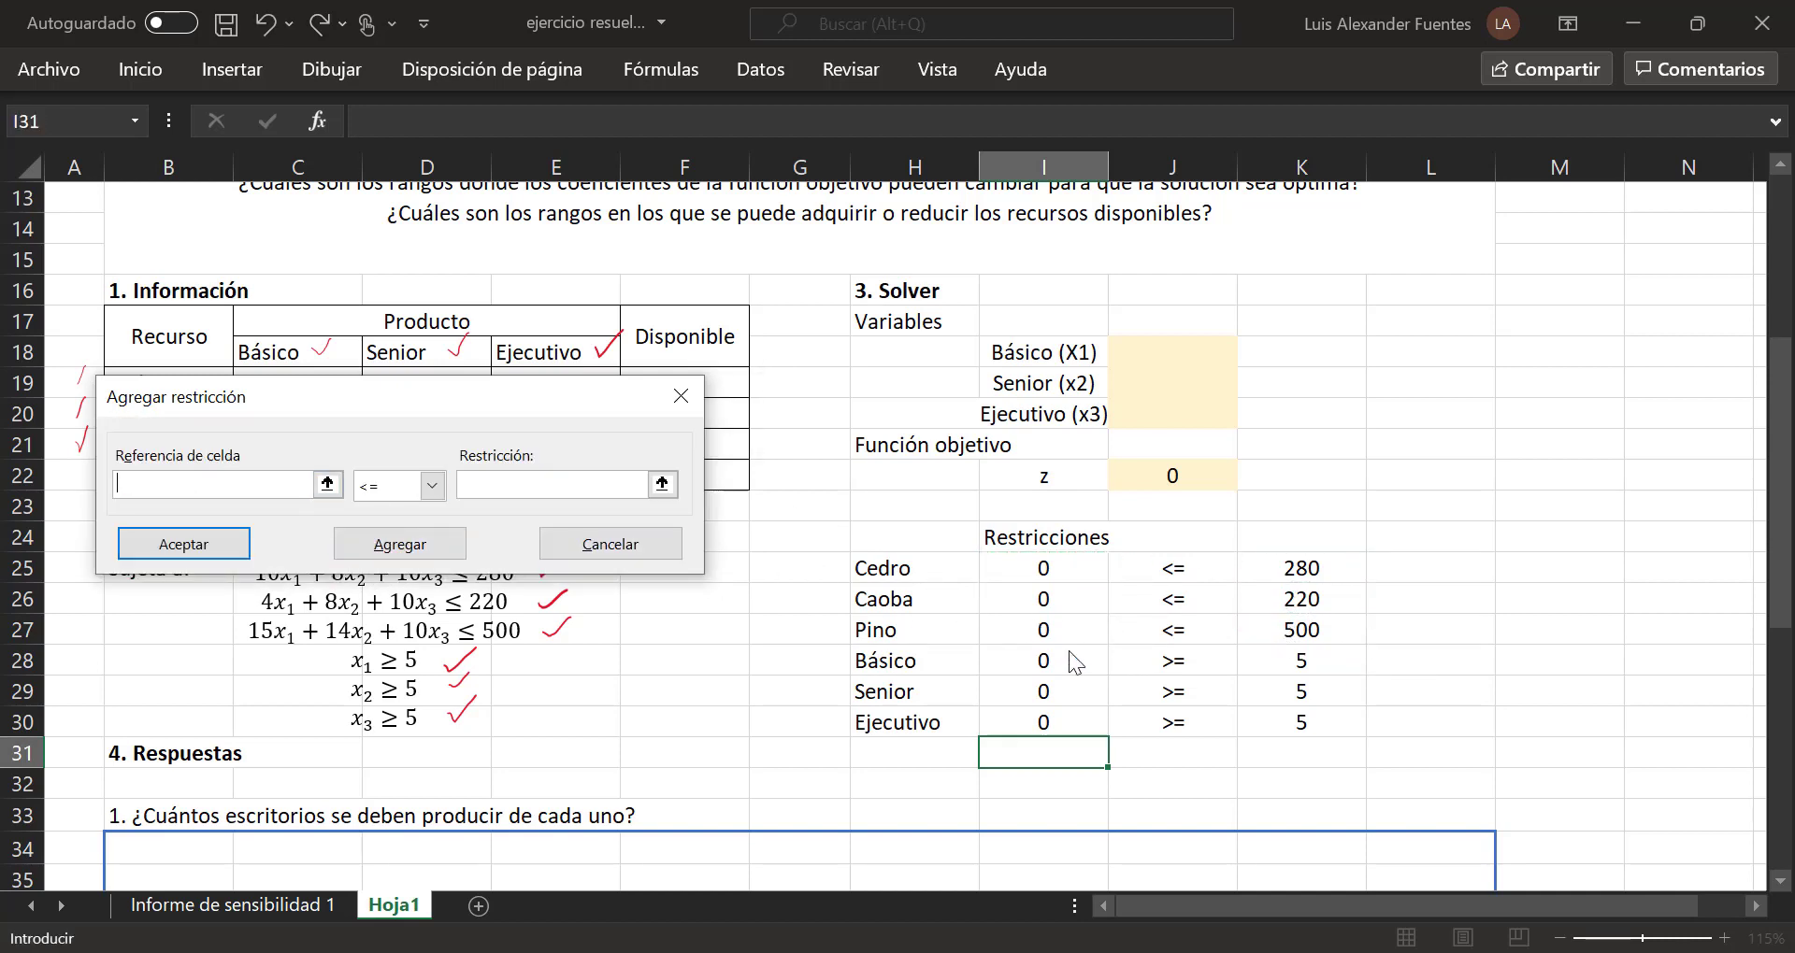
Step: Add the Solver constraint I28:I30 >= K28:K30 for the minimum production and return to the Solver parameters
drag(1043, 662, 1022, 714)
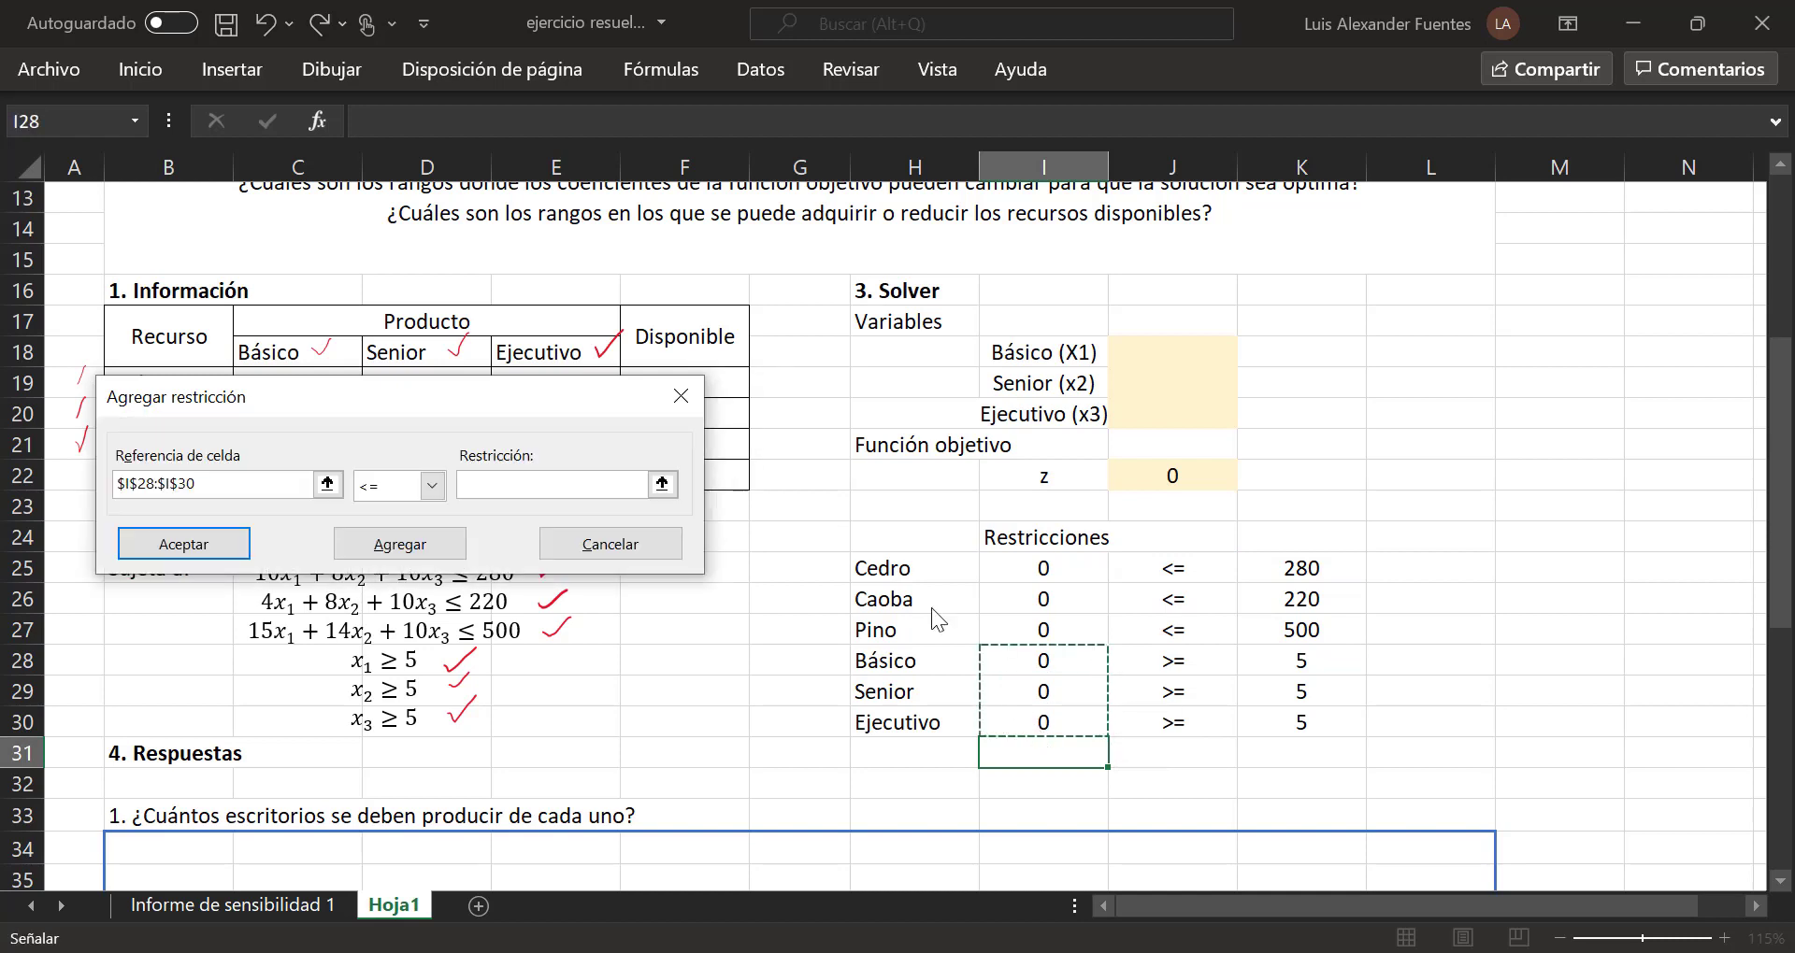
click(385, 486)
click(388, 552)
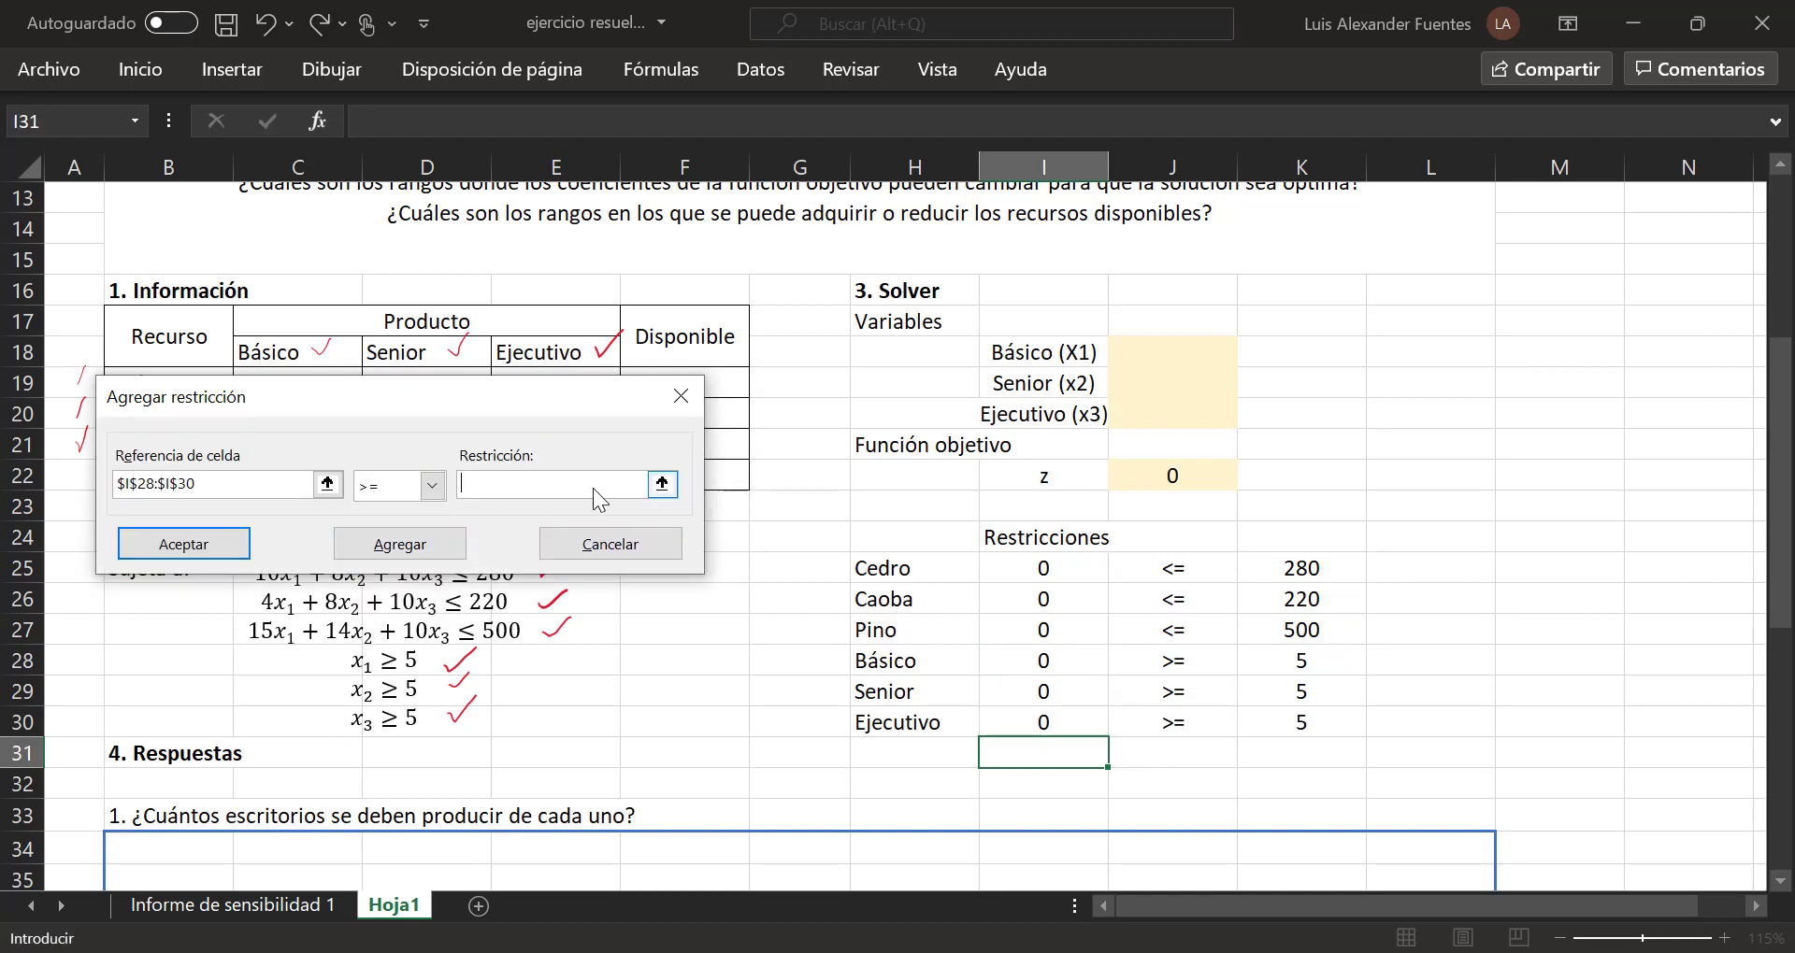
click(593, 488)
drag(1253, 661, 1265, 718)
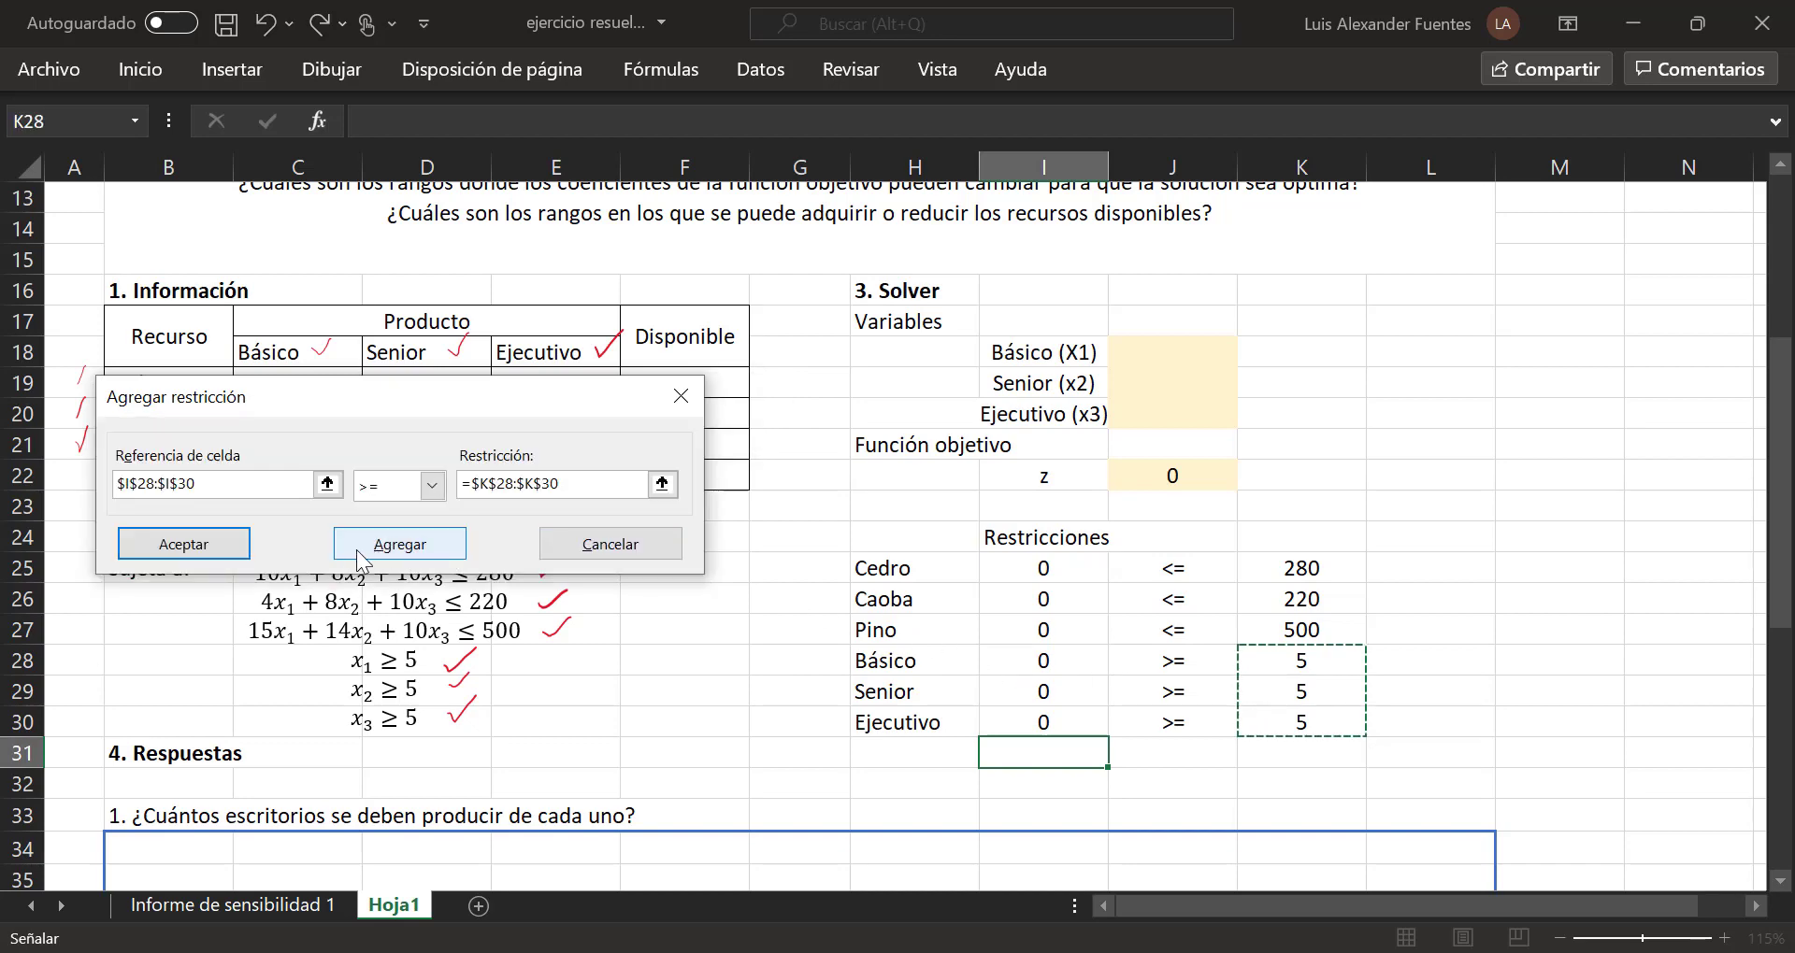
click(211, 542)
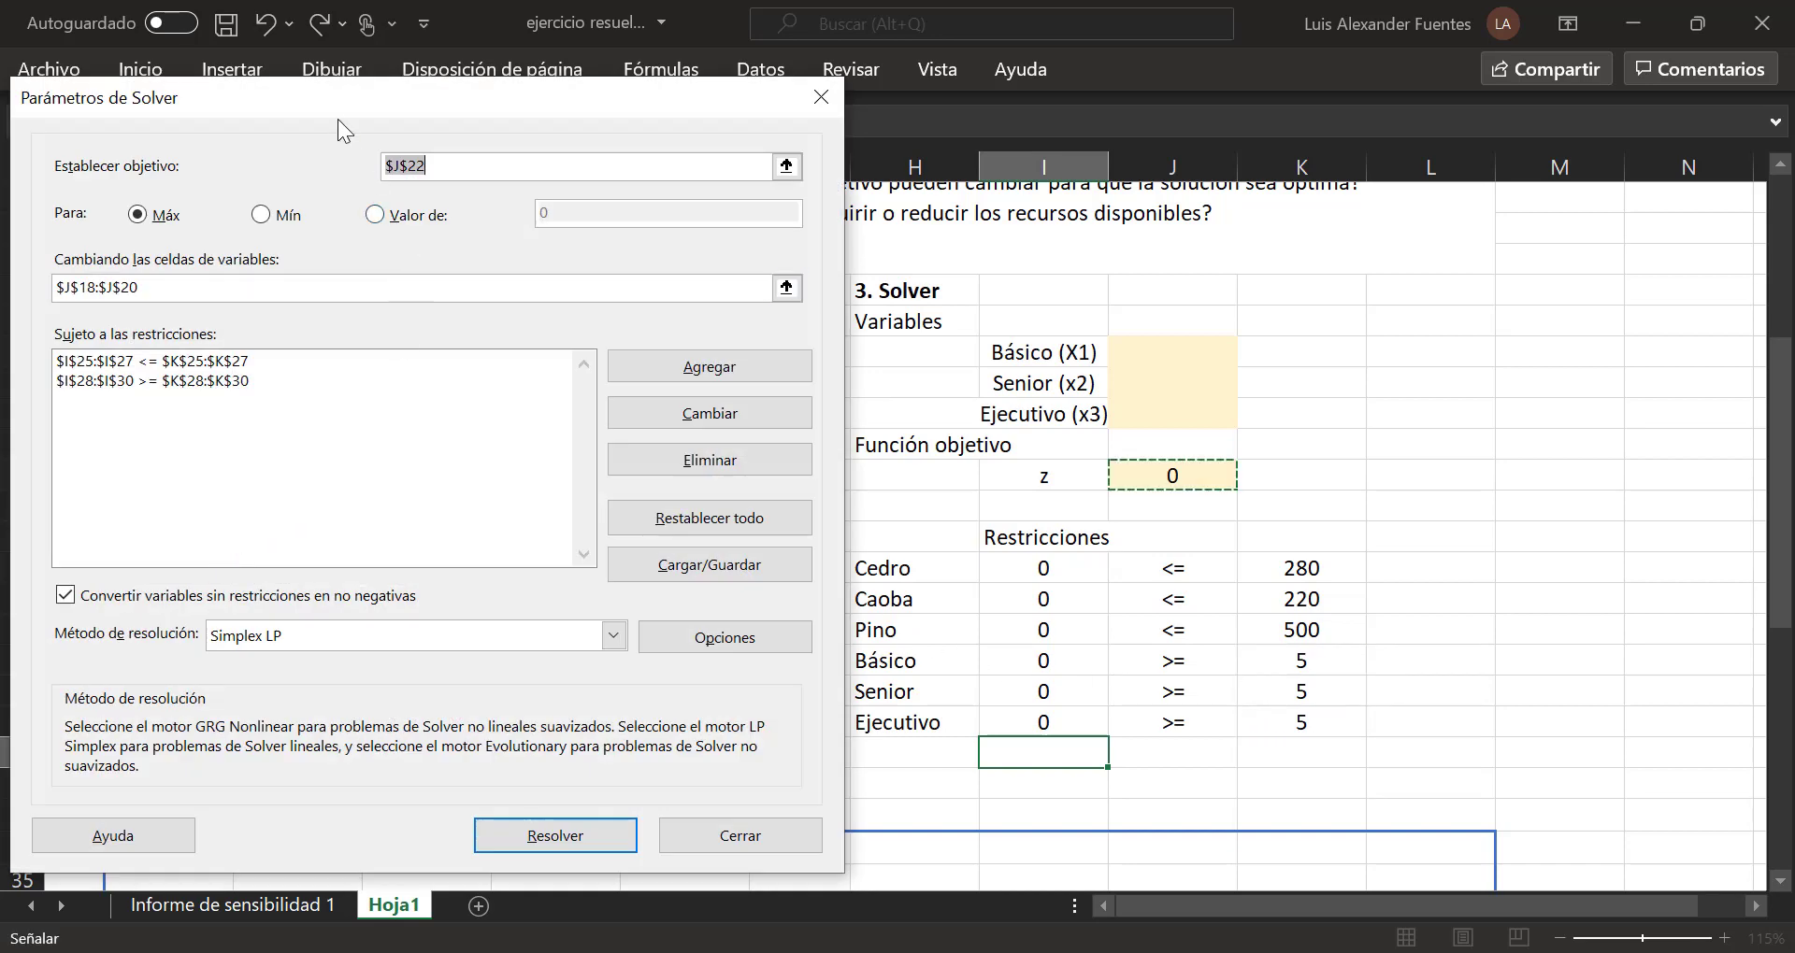
Step: Solve the model with Simplex LP, keeping the solution and generating the Sensibilidad report
drag(338, 109, 1038, 70)
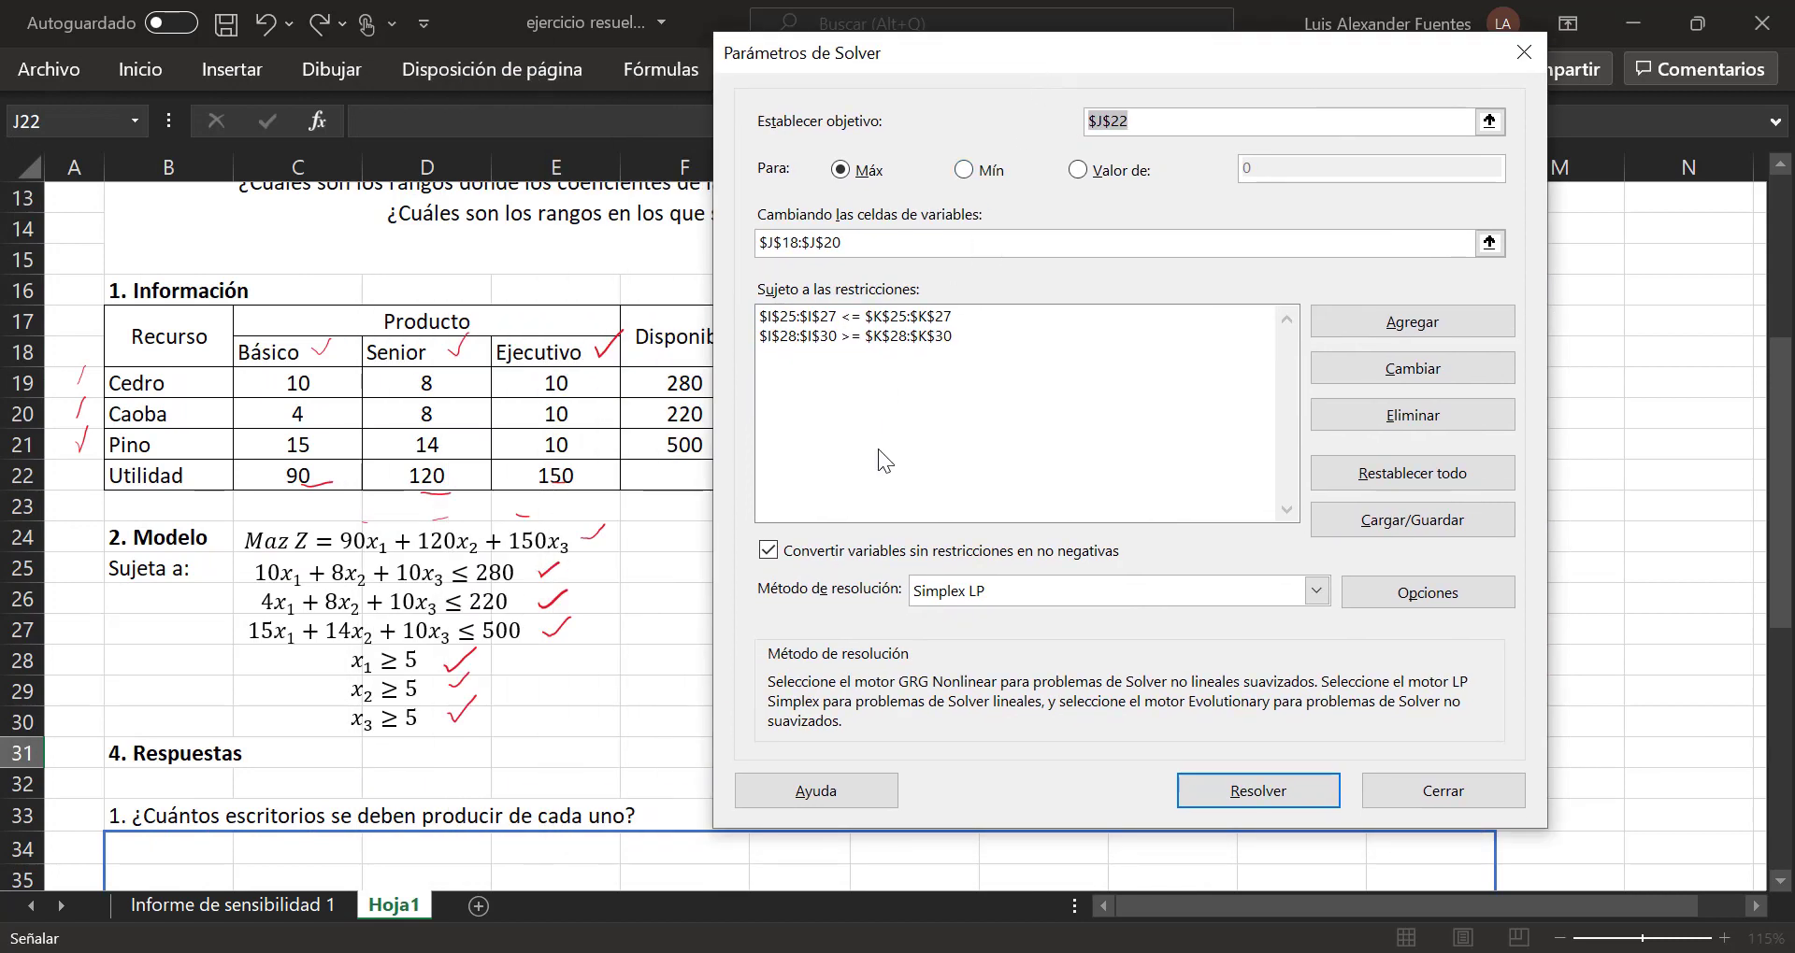
click(966, 589)
click(972, 631)
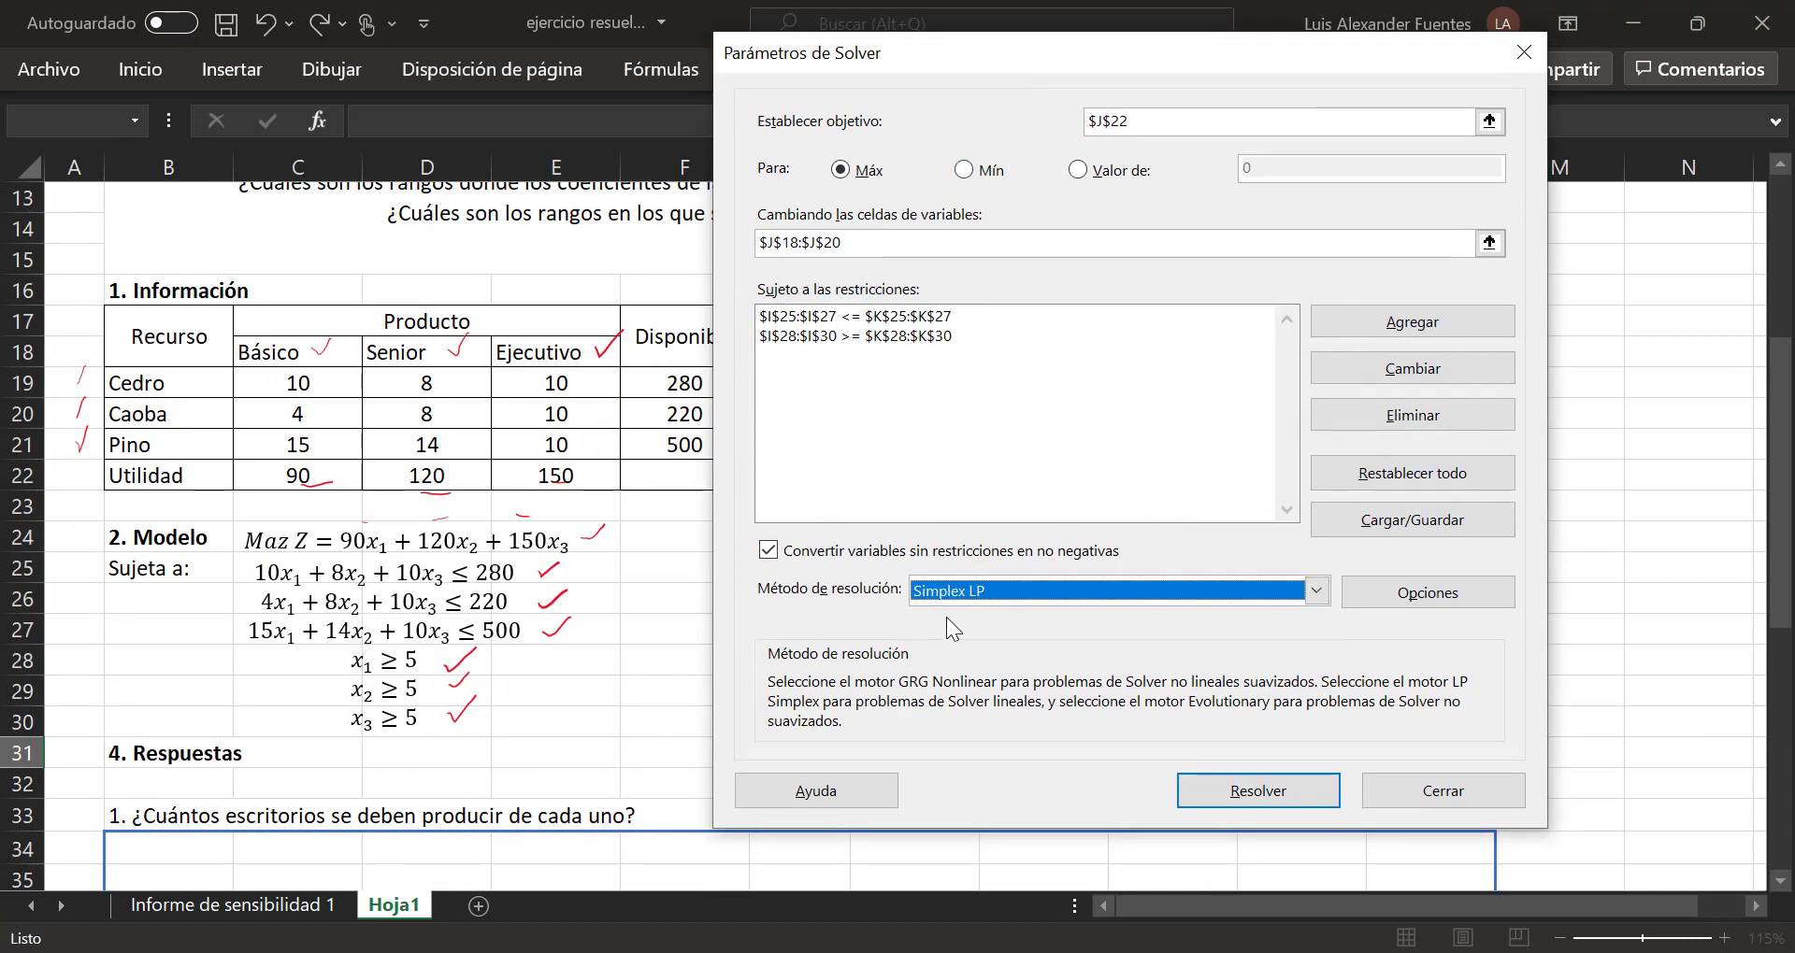
click(1243, 794)
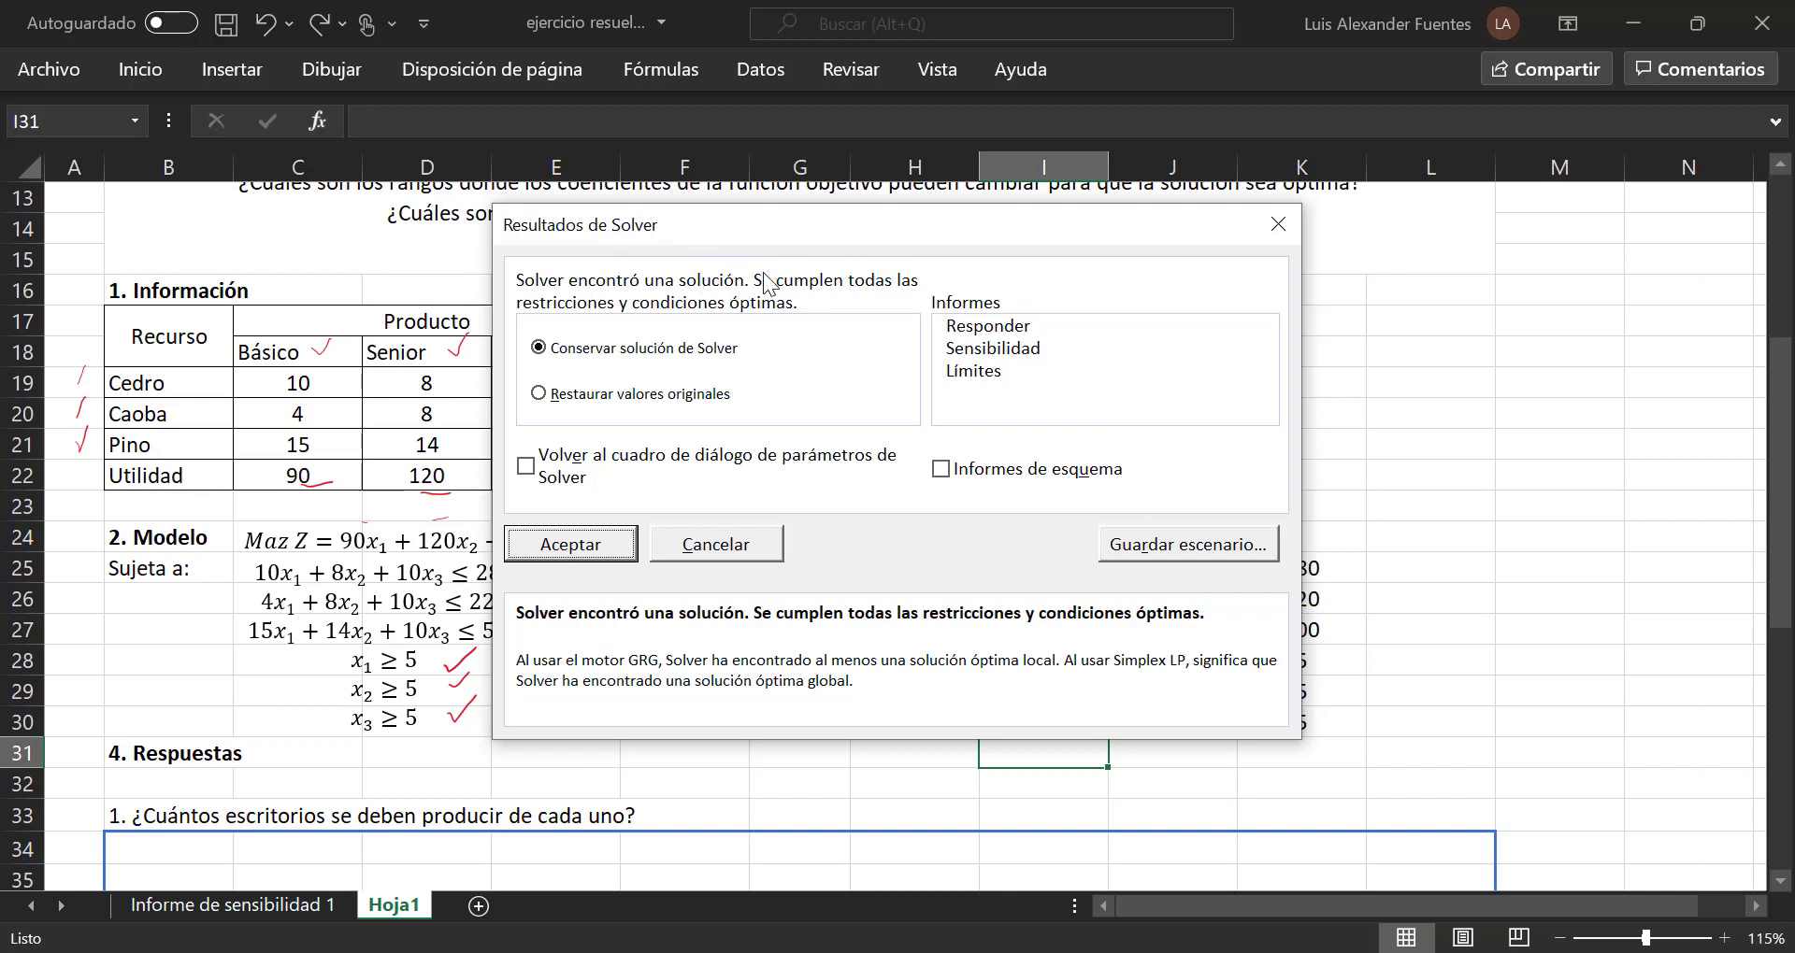
click(993, 353)
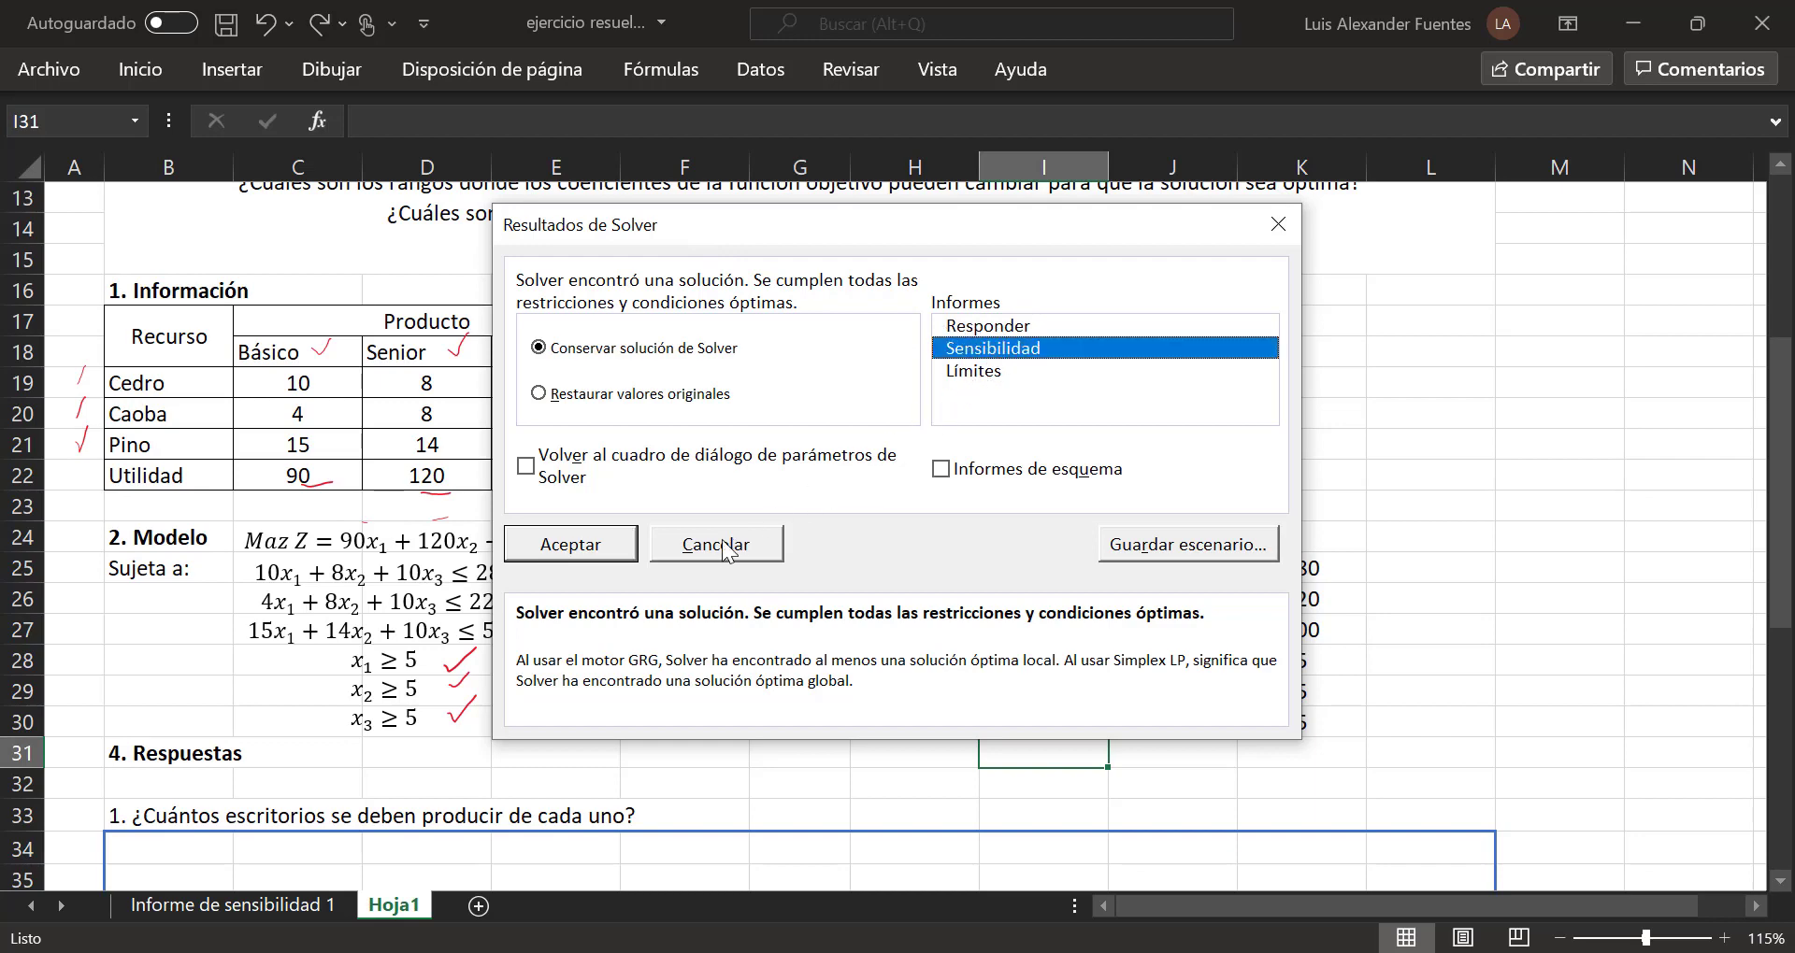
click(571, 544)
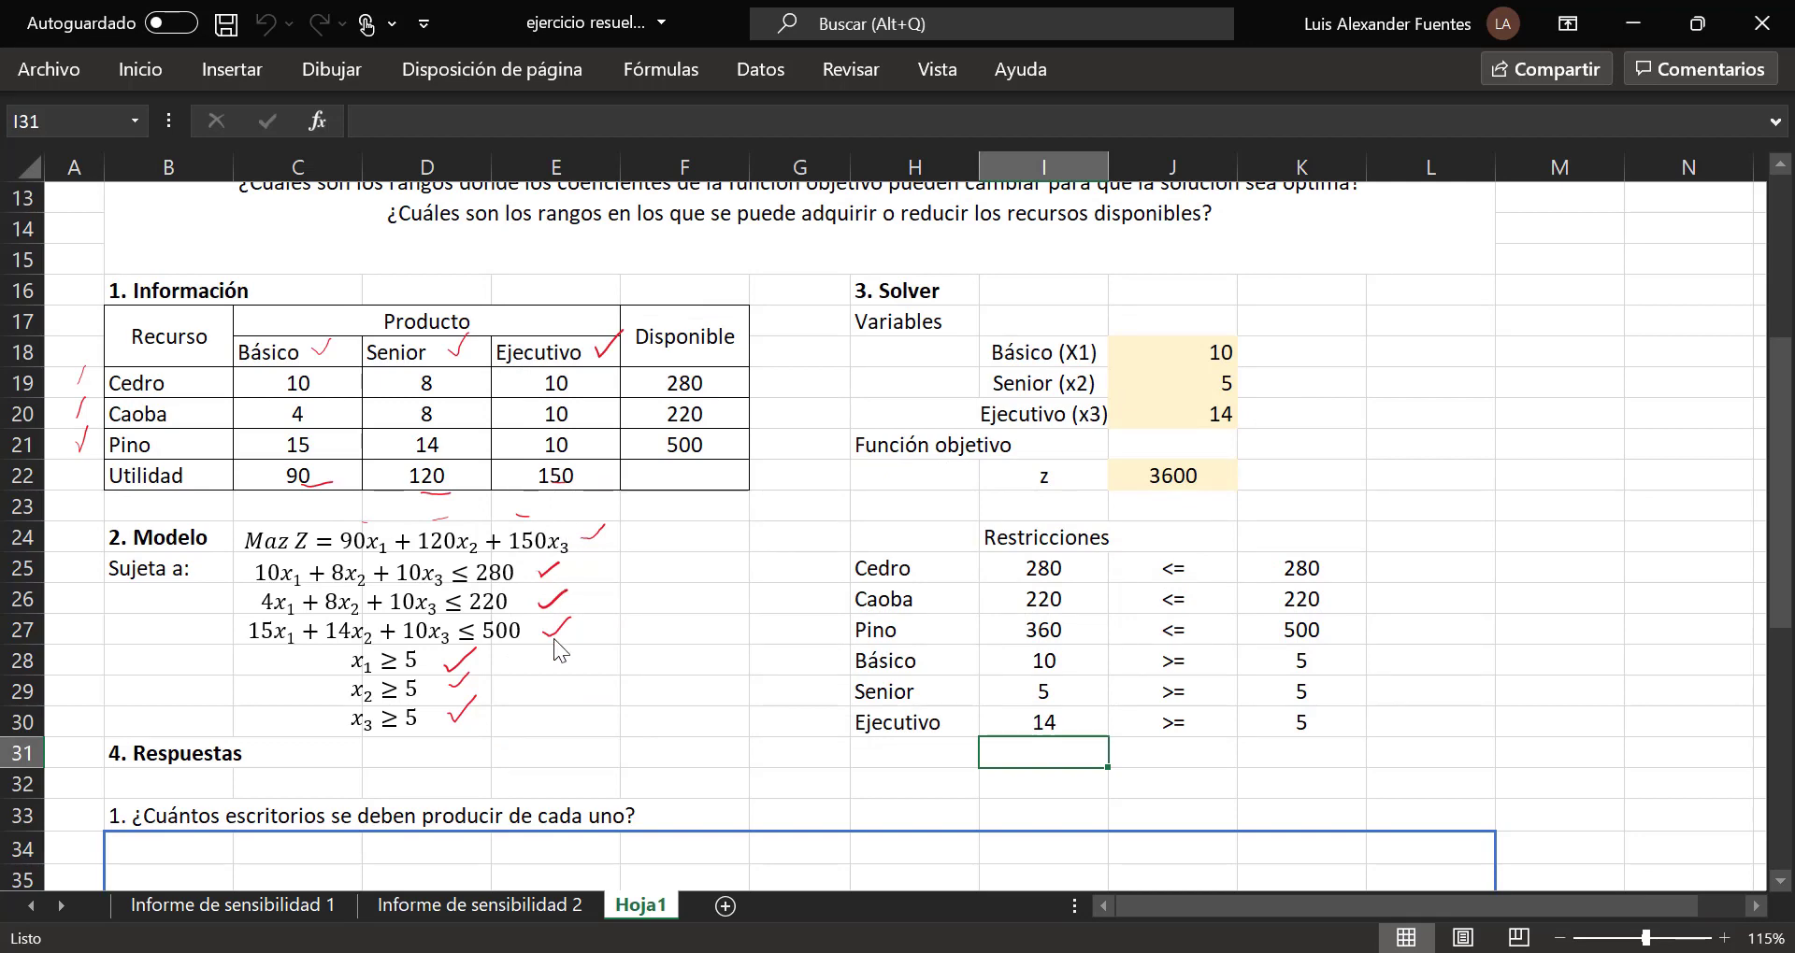
Step: Delete the old sheet Informe de sensibilidad 1 and confirm its removal
right_click(324, 905)
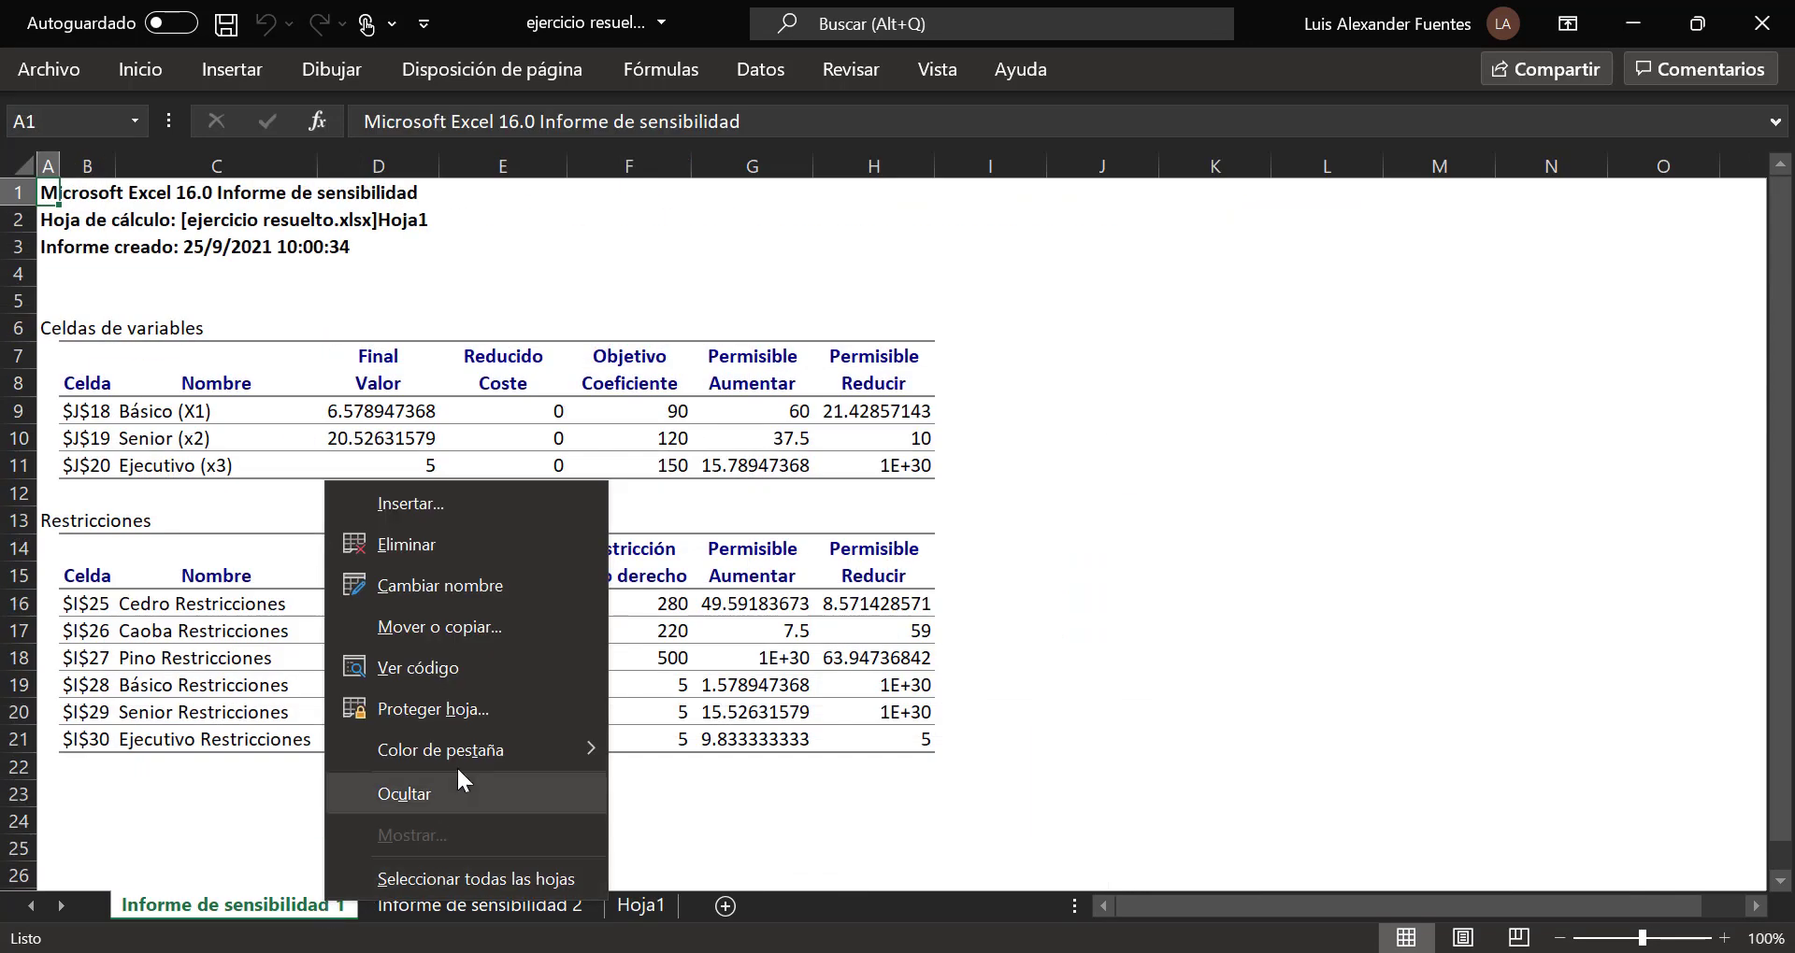
click(462, 544)
click(844, 568)
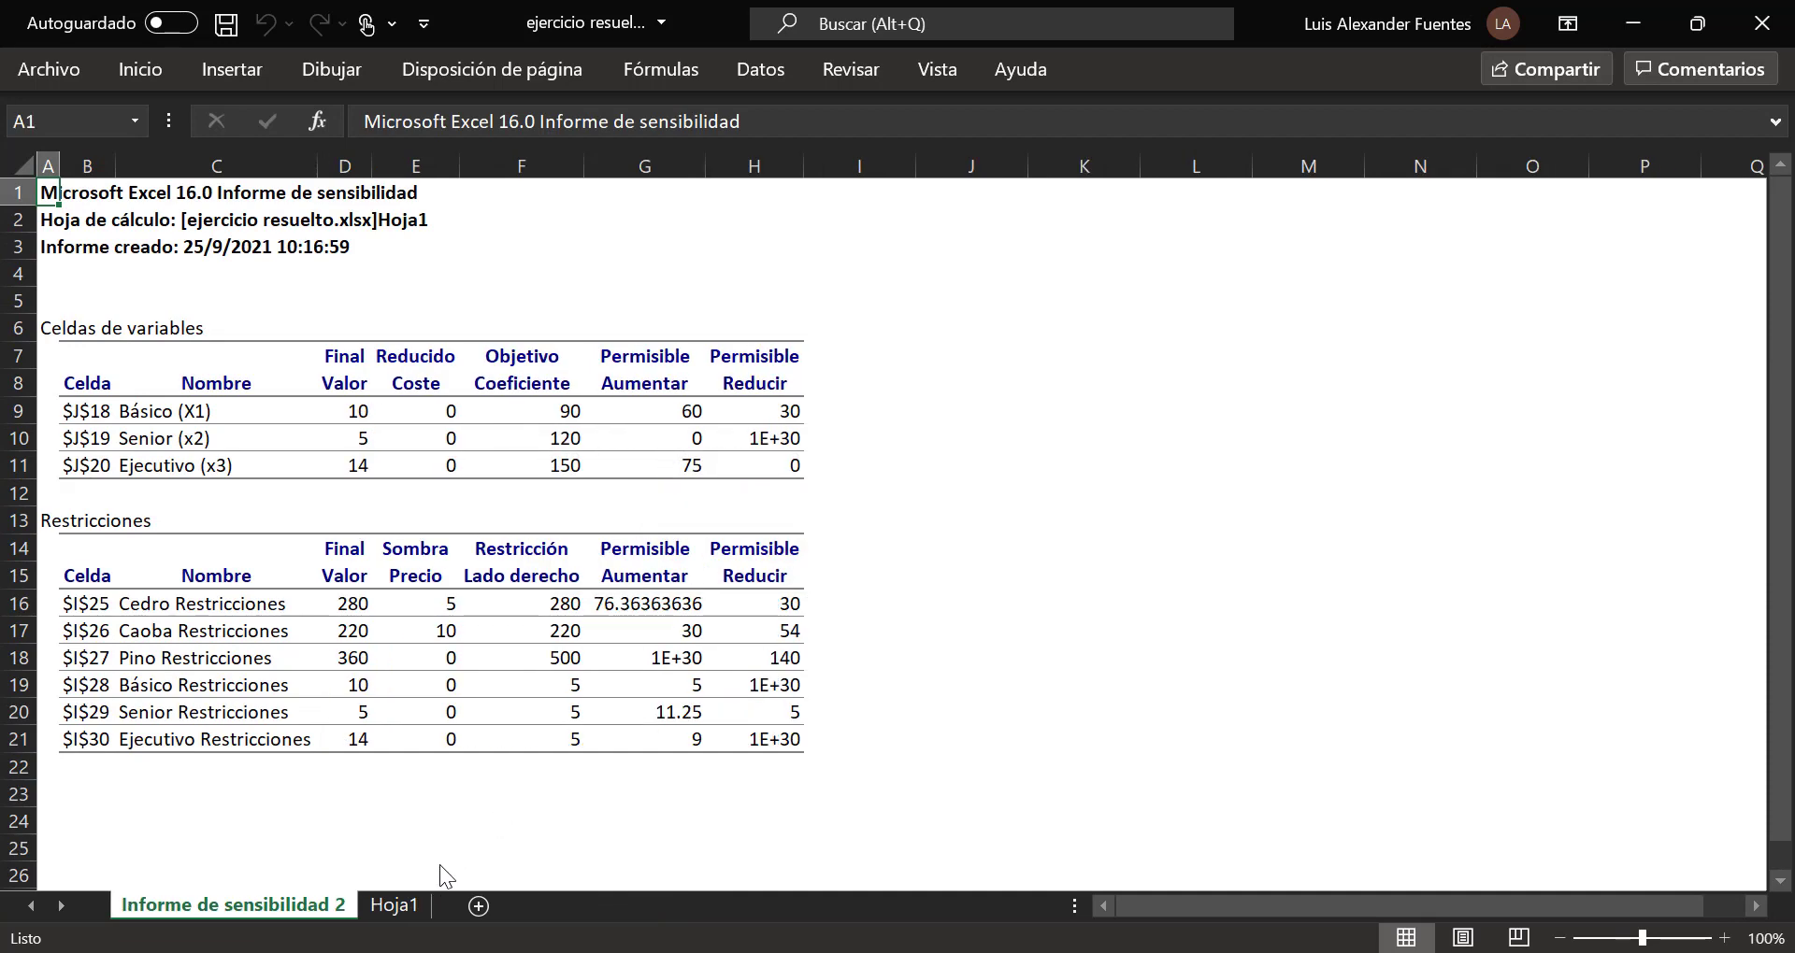
Step: Review the solution in Hoja1 and the Informe de sensibilidad 2 sheet, ending at the Respuestas section of Hoja1
click(414, 901)
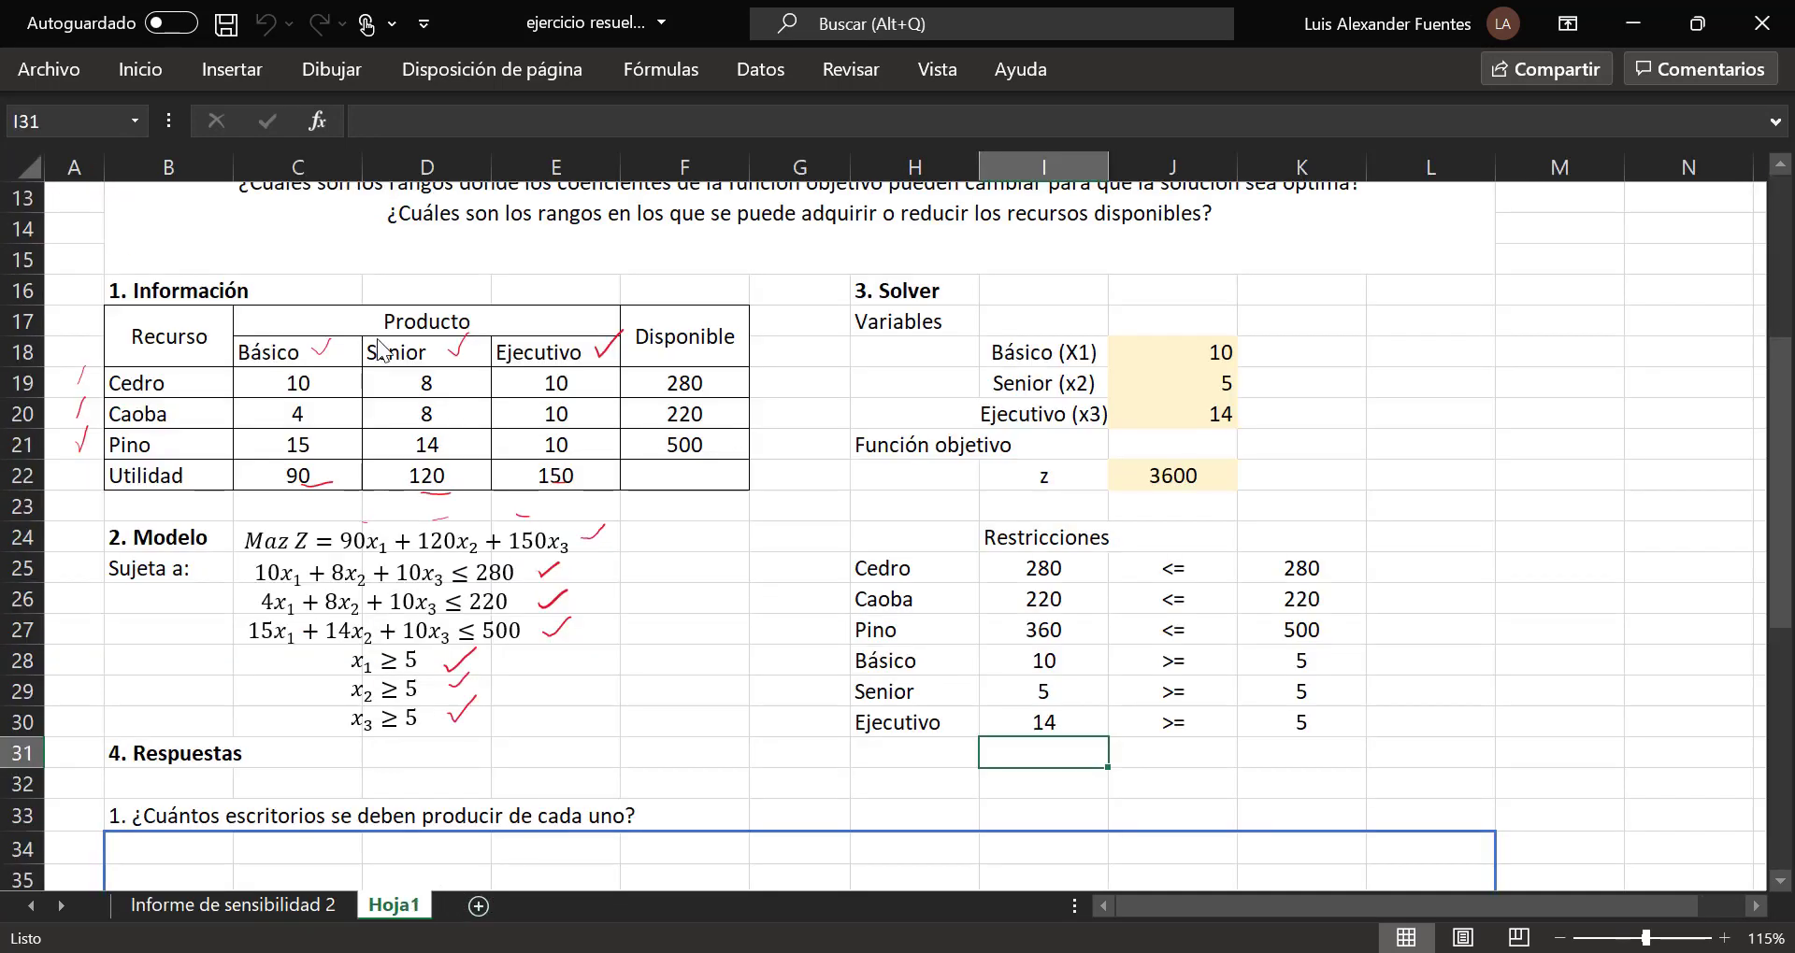
click(231, 907)
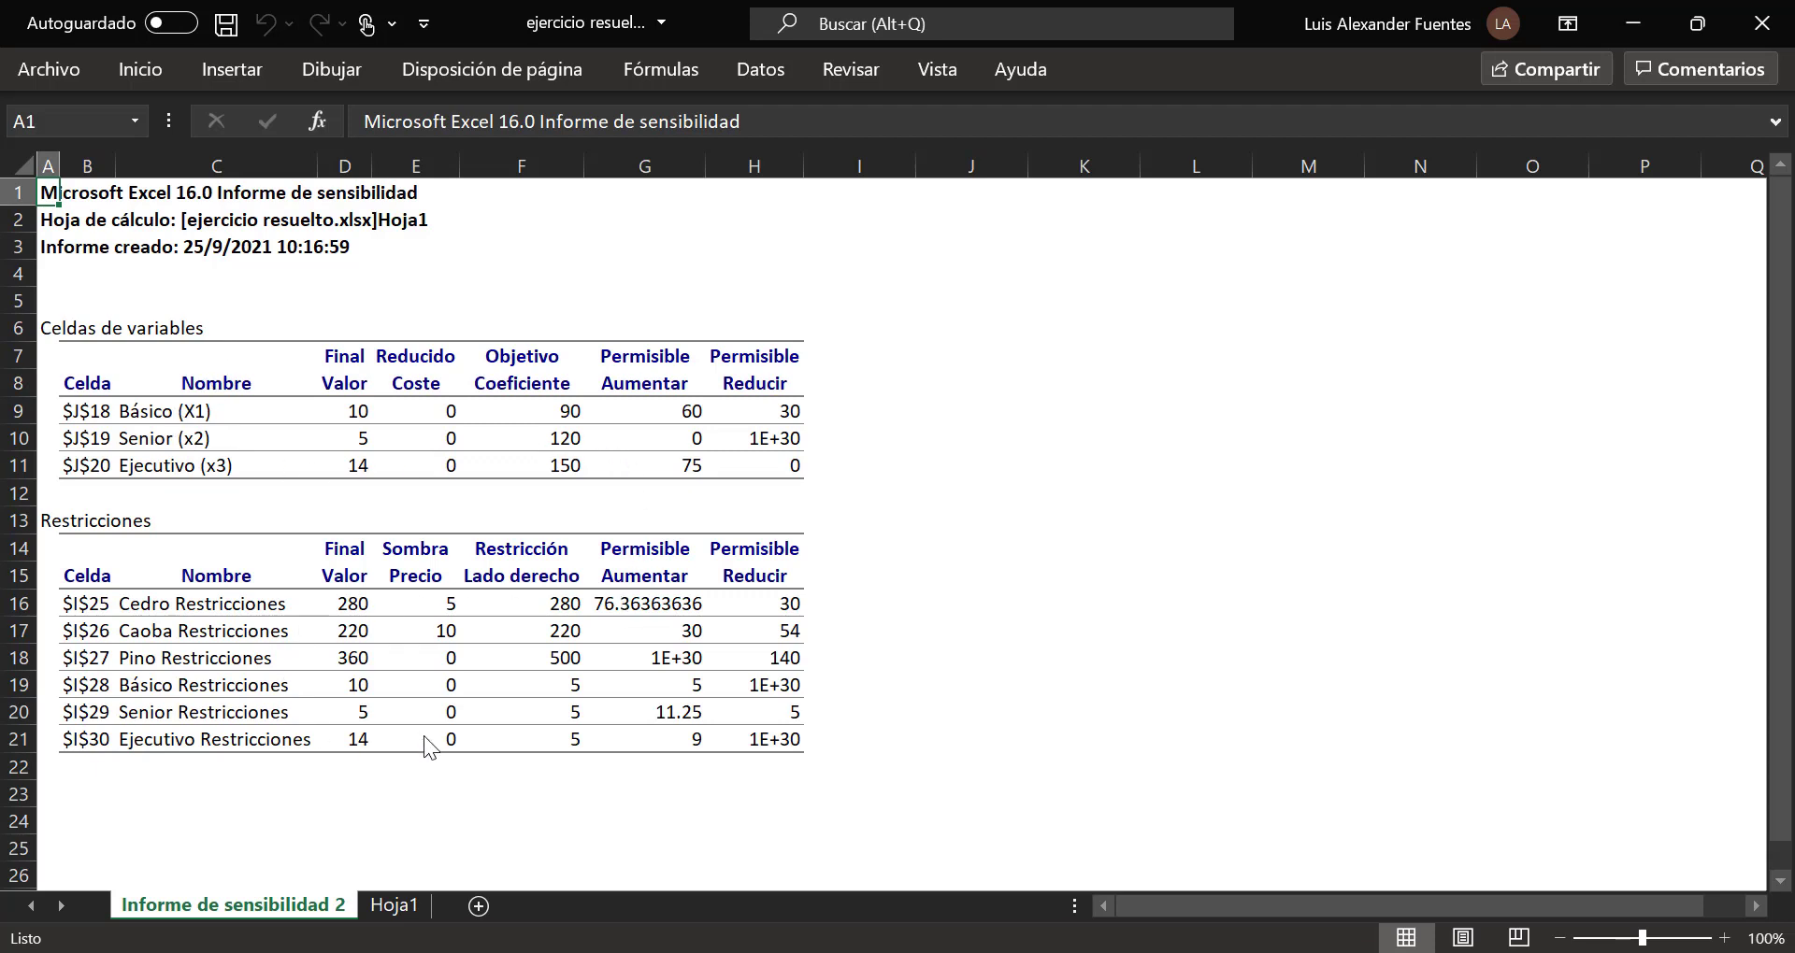
click(383, 907)
scroll(636, 543, down, 1)
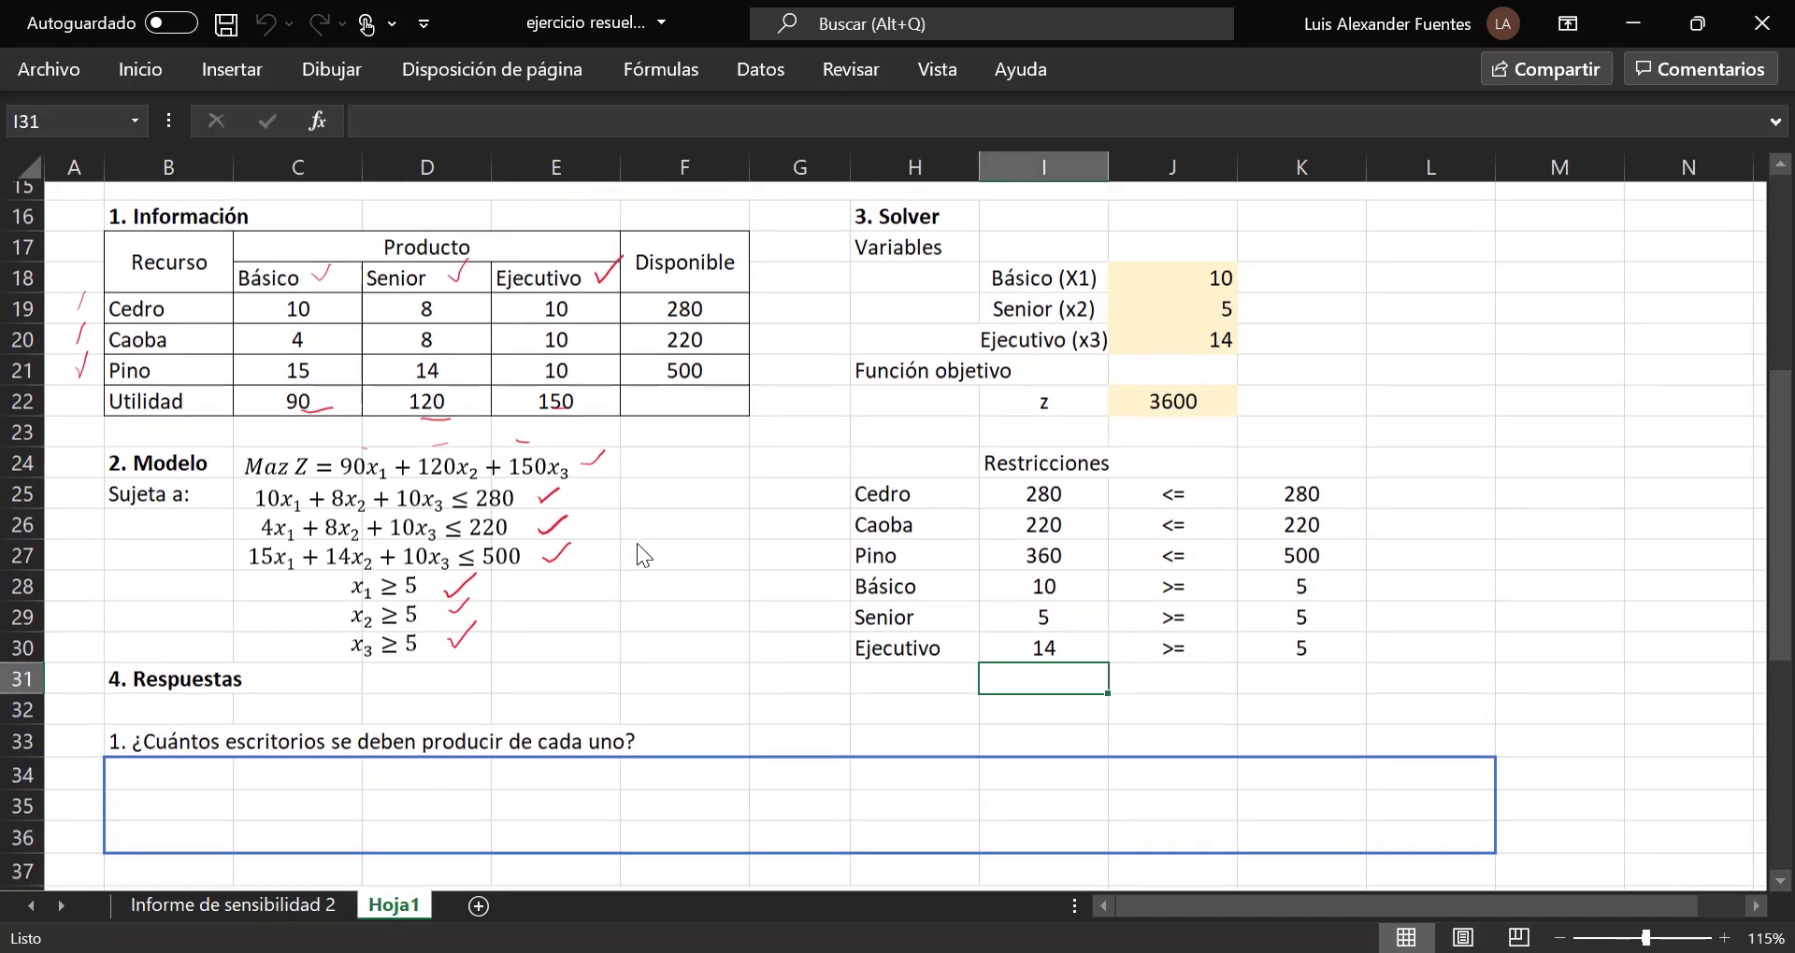
Step: Start the answer to question 1 by entering Básico in C34 and 10 in D34
click(278, 764)
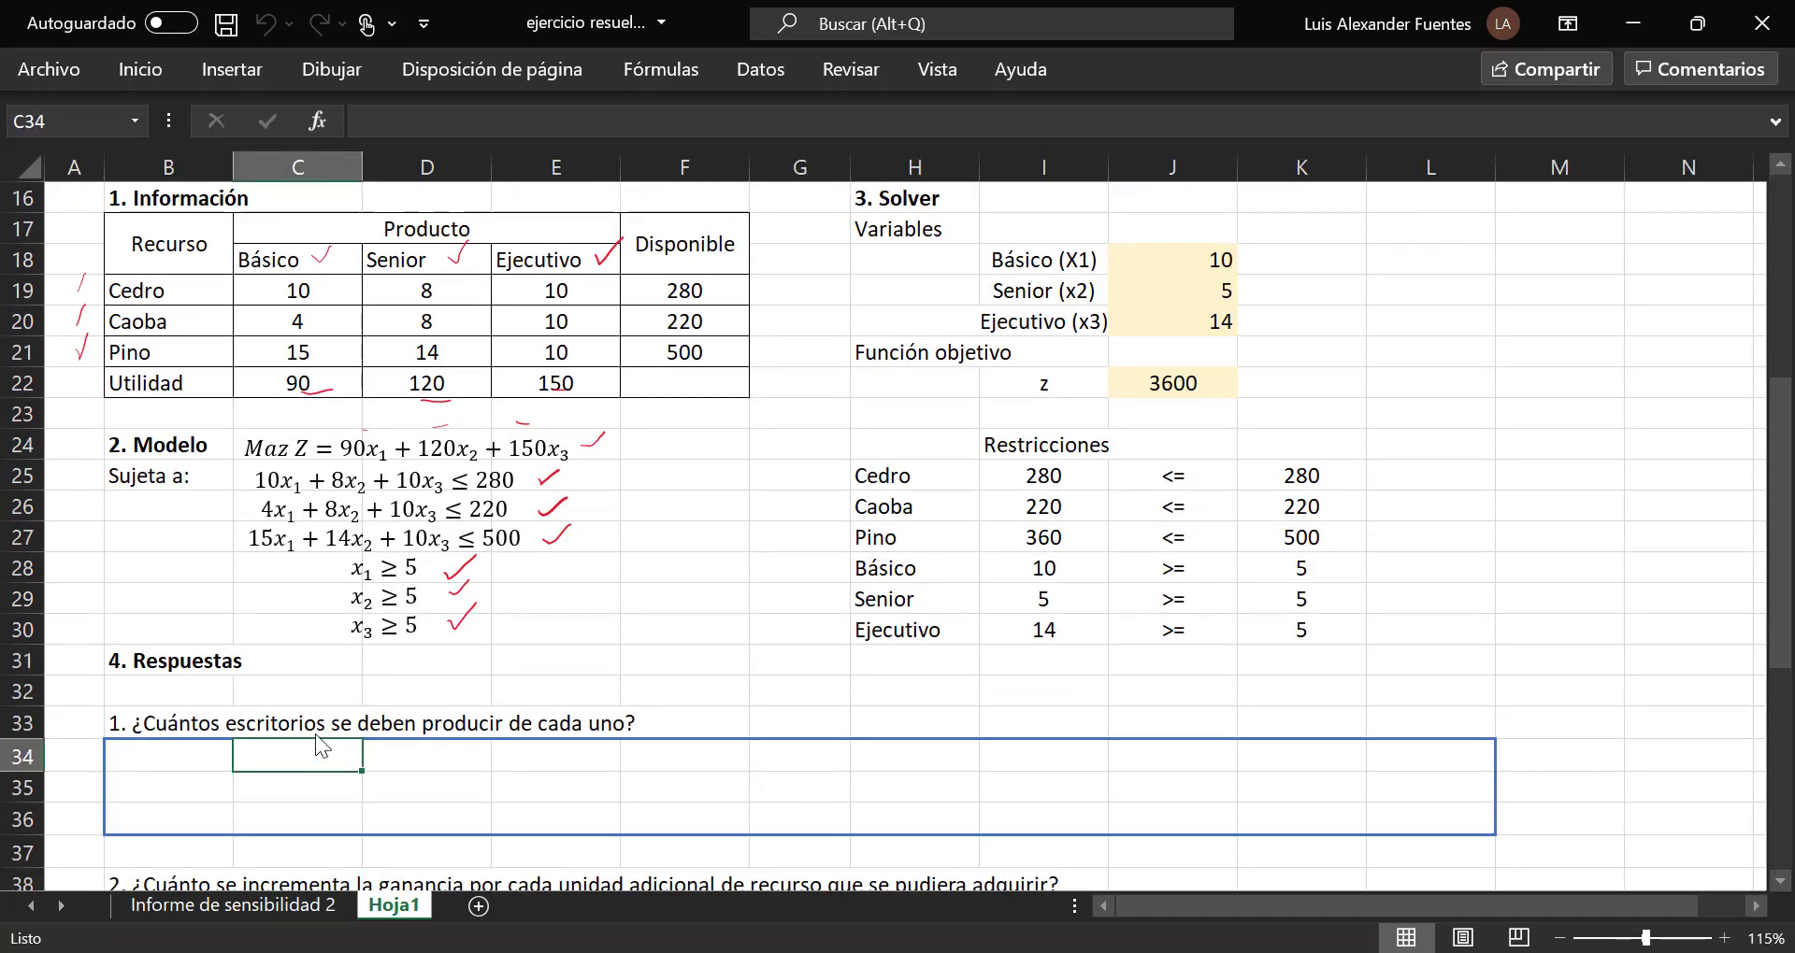
scroll(376, 732, up, 5)
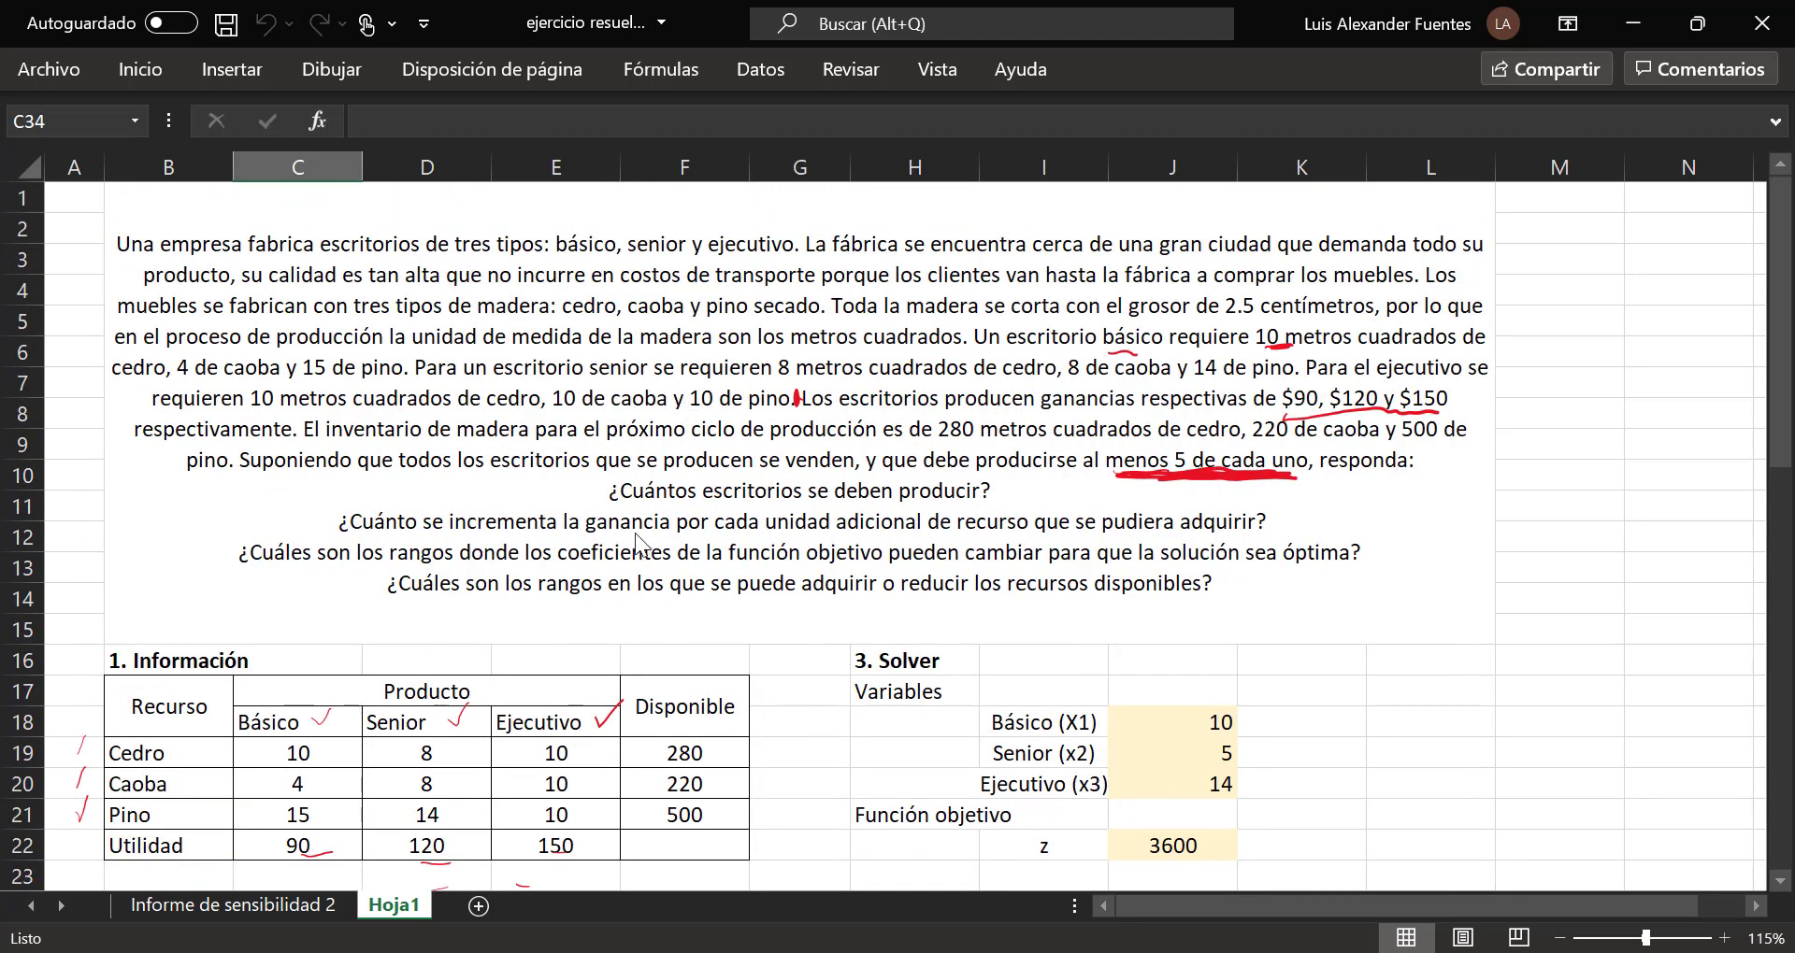
scroll(529, 565, down, 5)
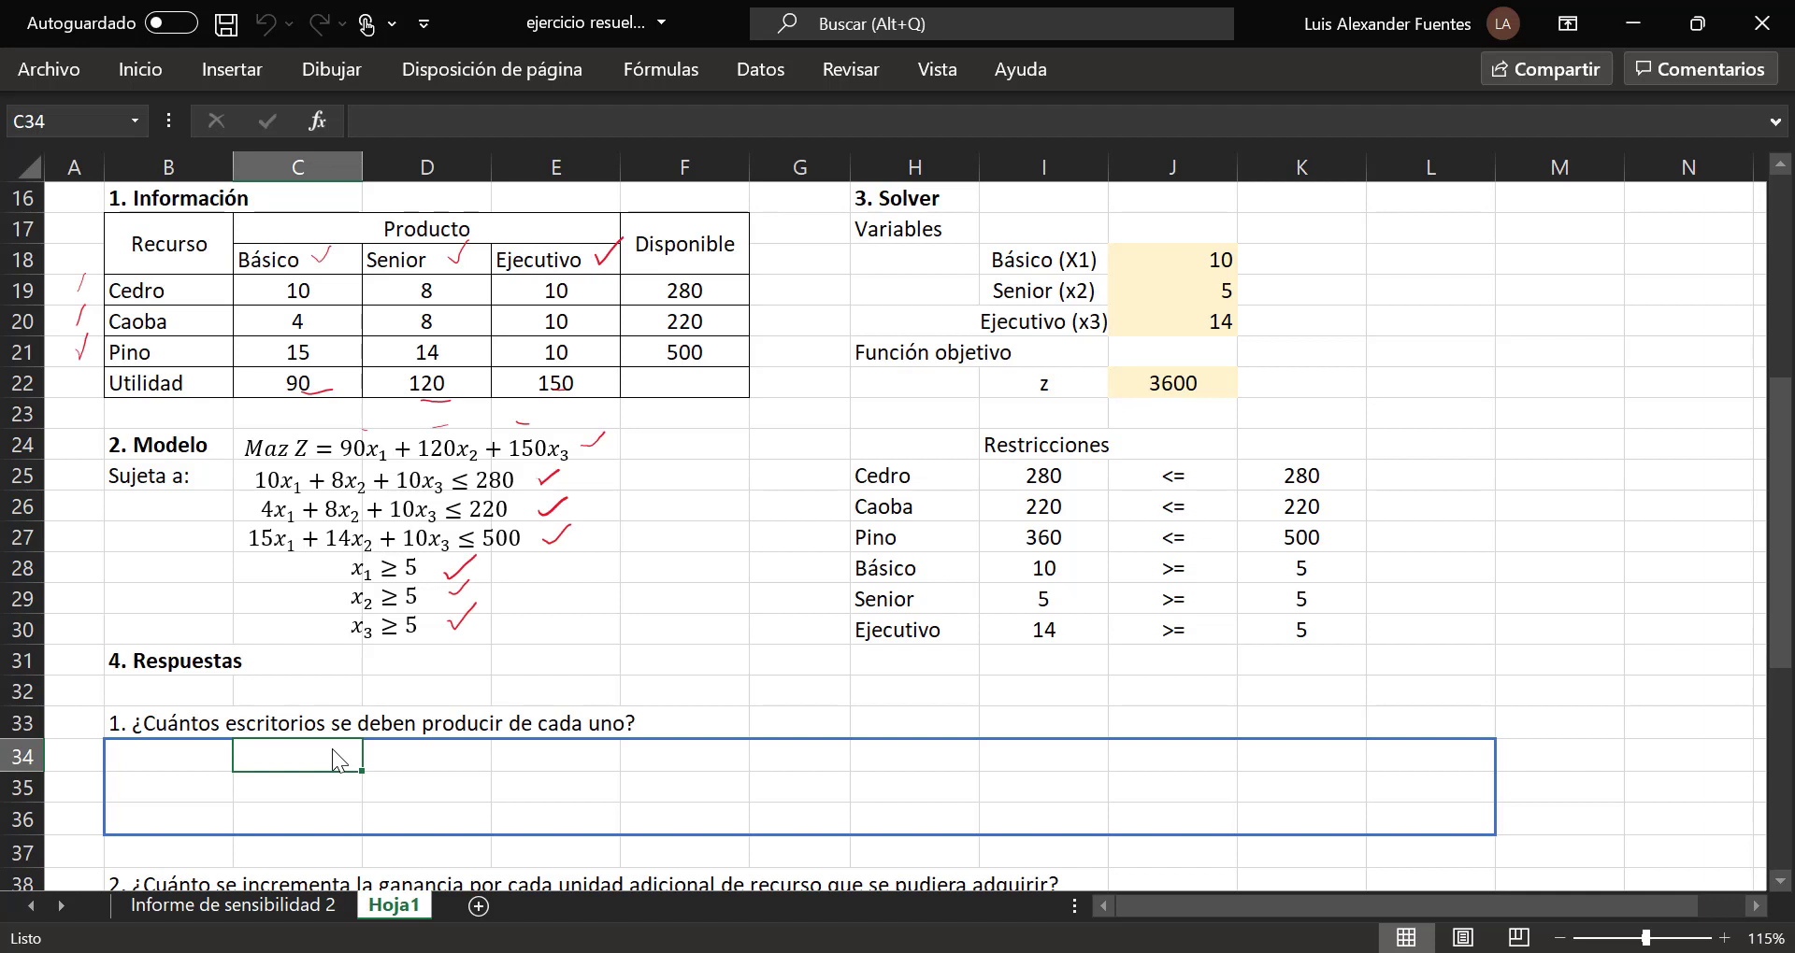
text(Se)
key(BackSpace)
key(BackSpace)
text(S)
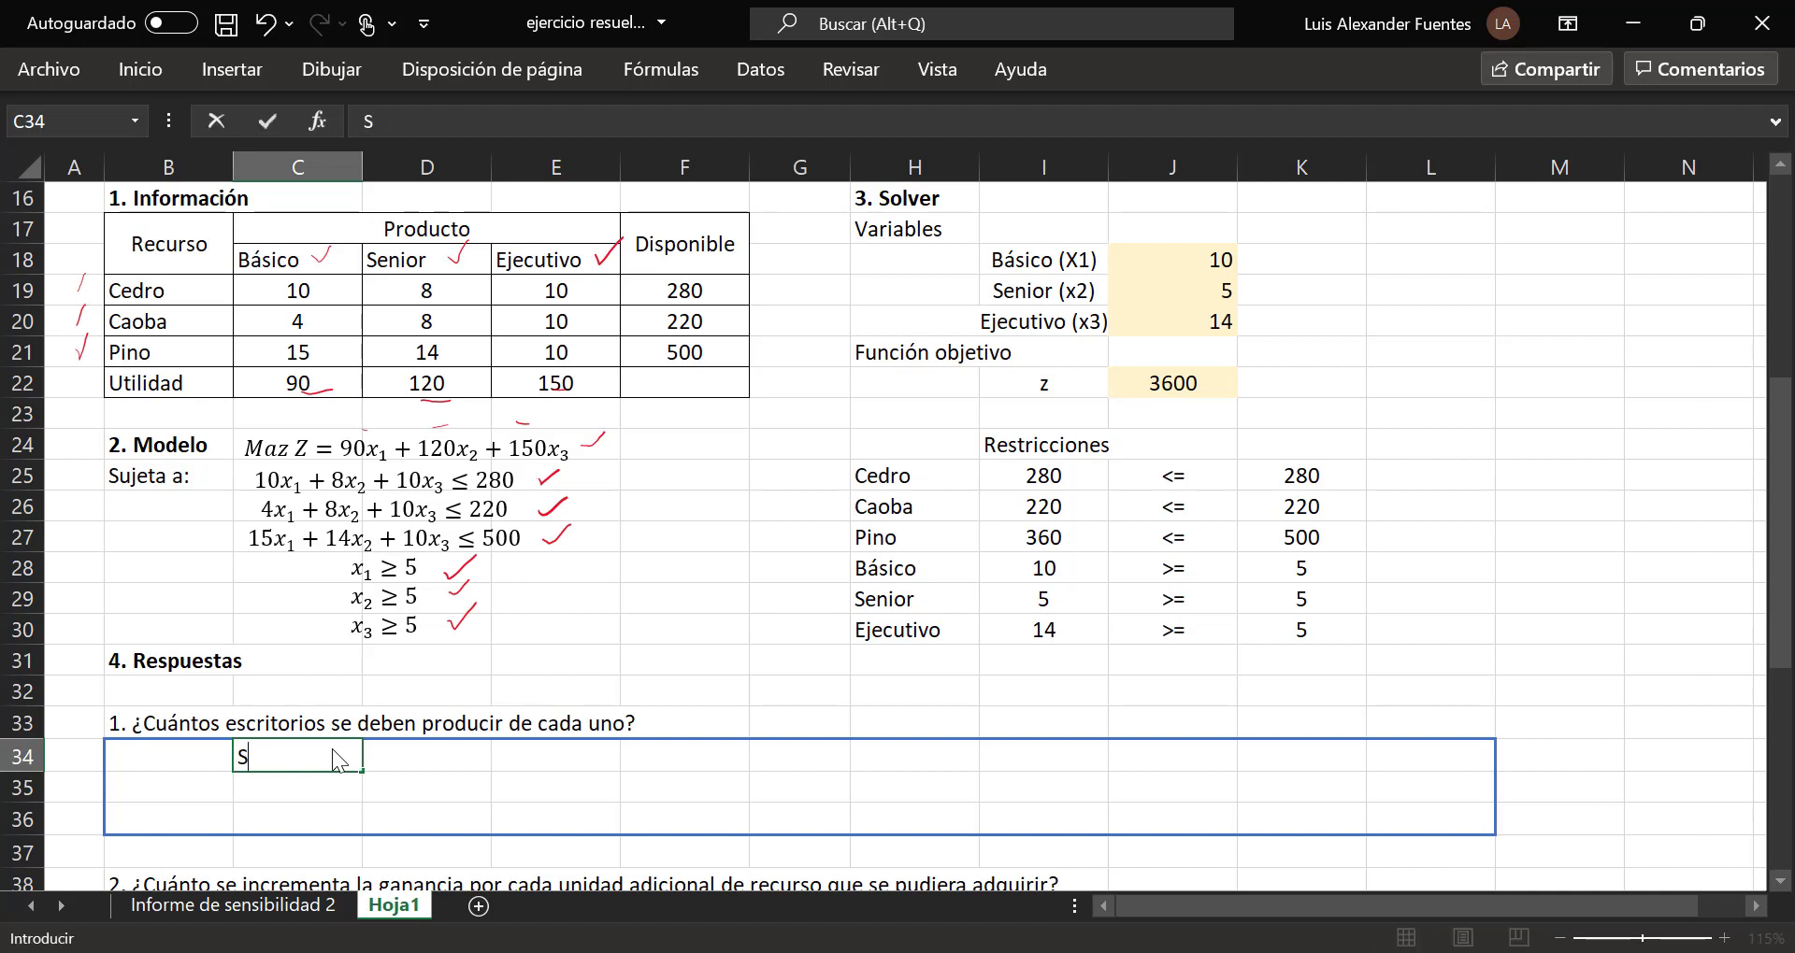
key(BackSpace)
text(Básico)
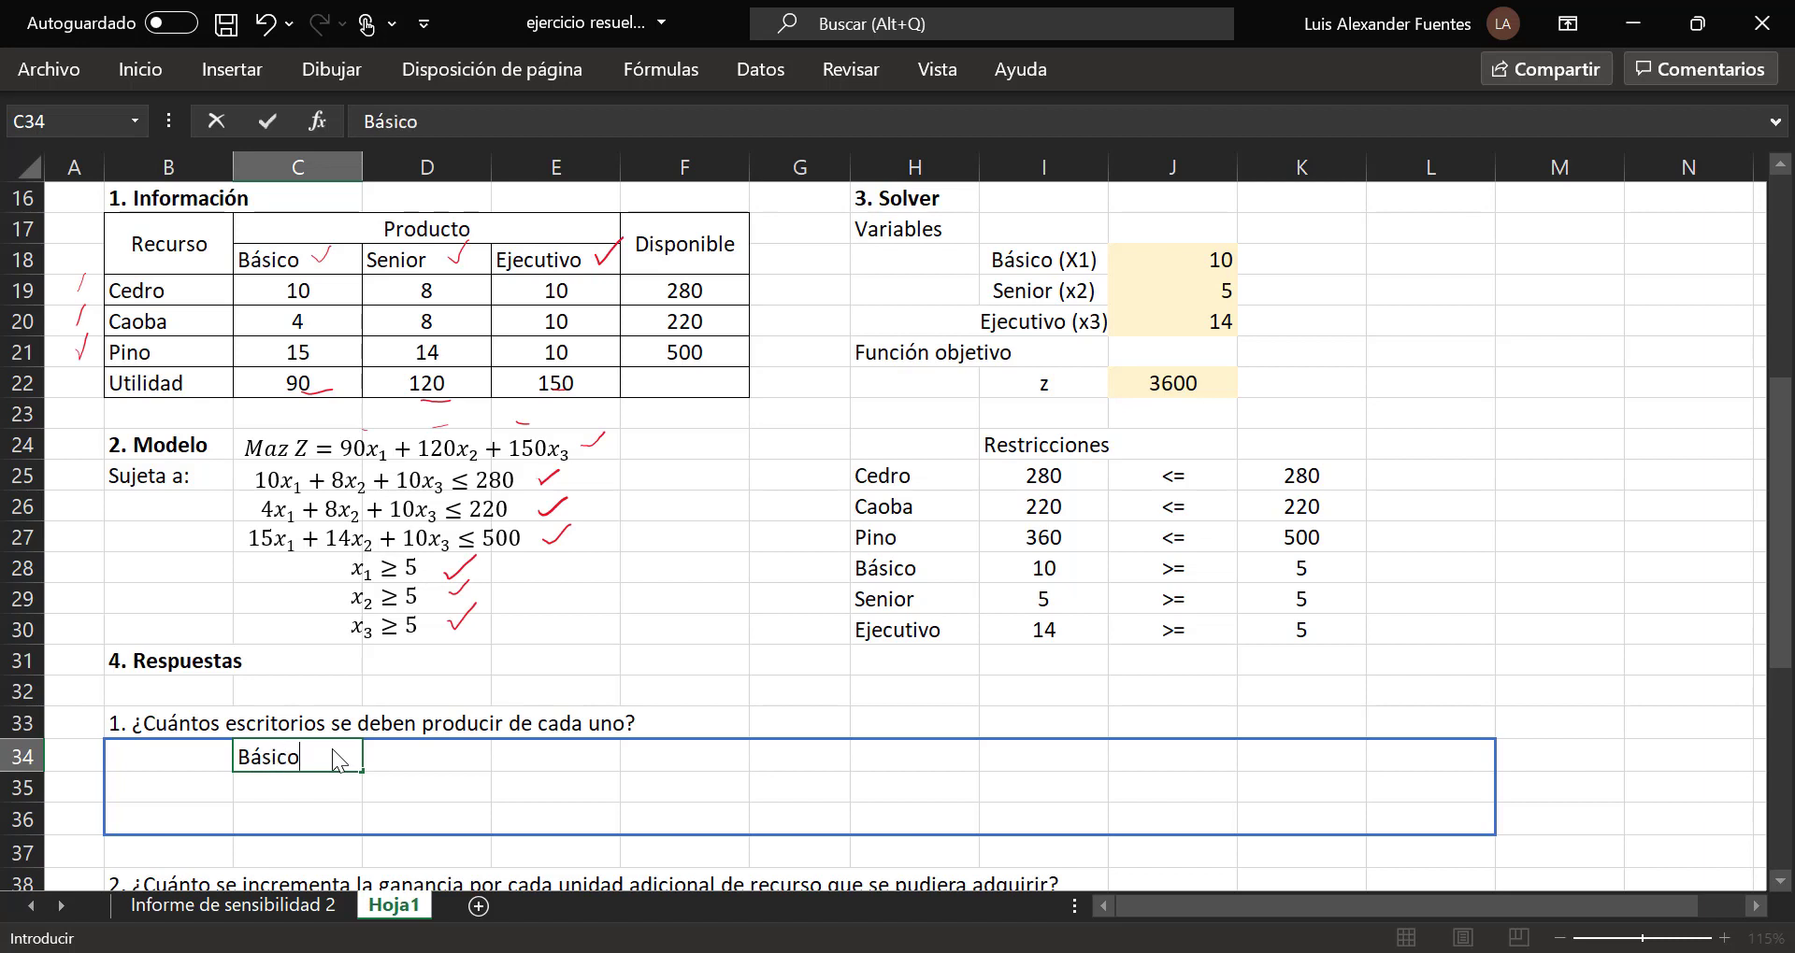
key(Tab)
text(10)
key(Return)
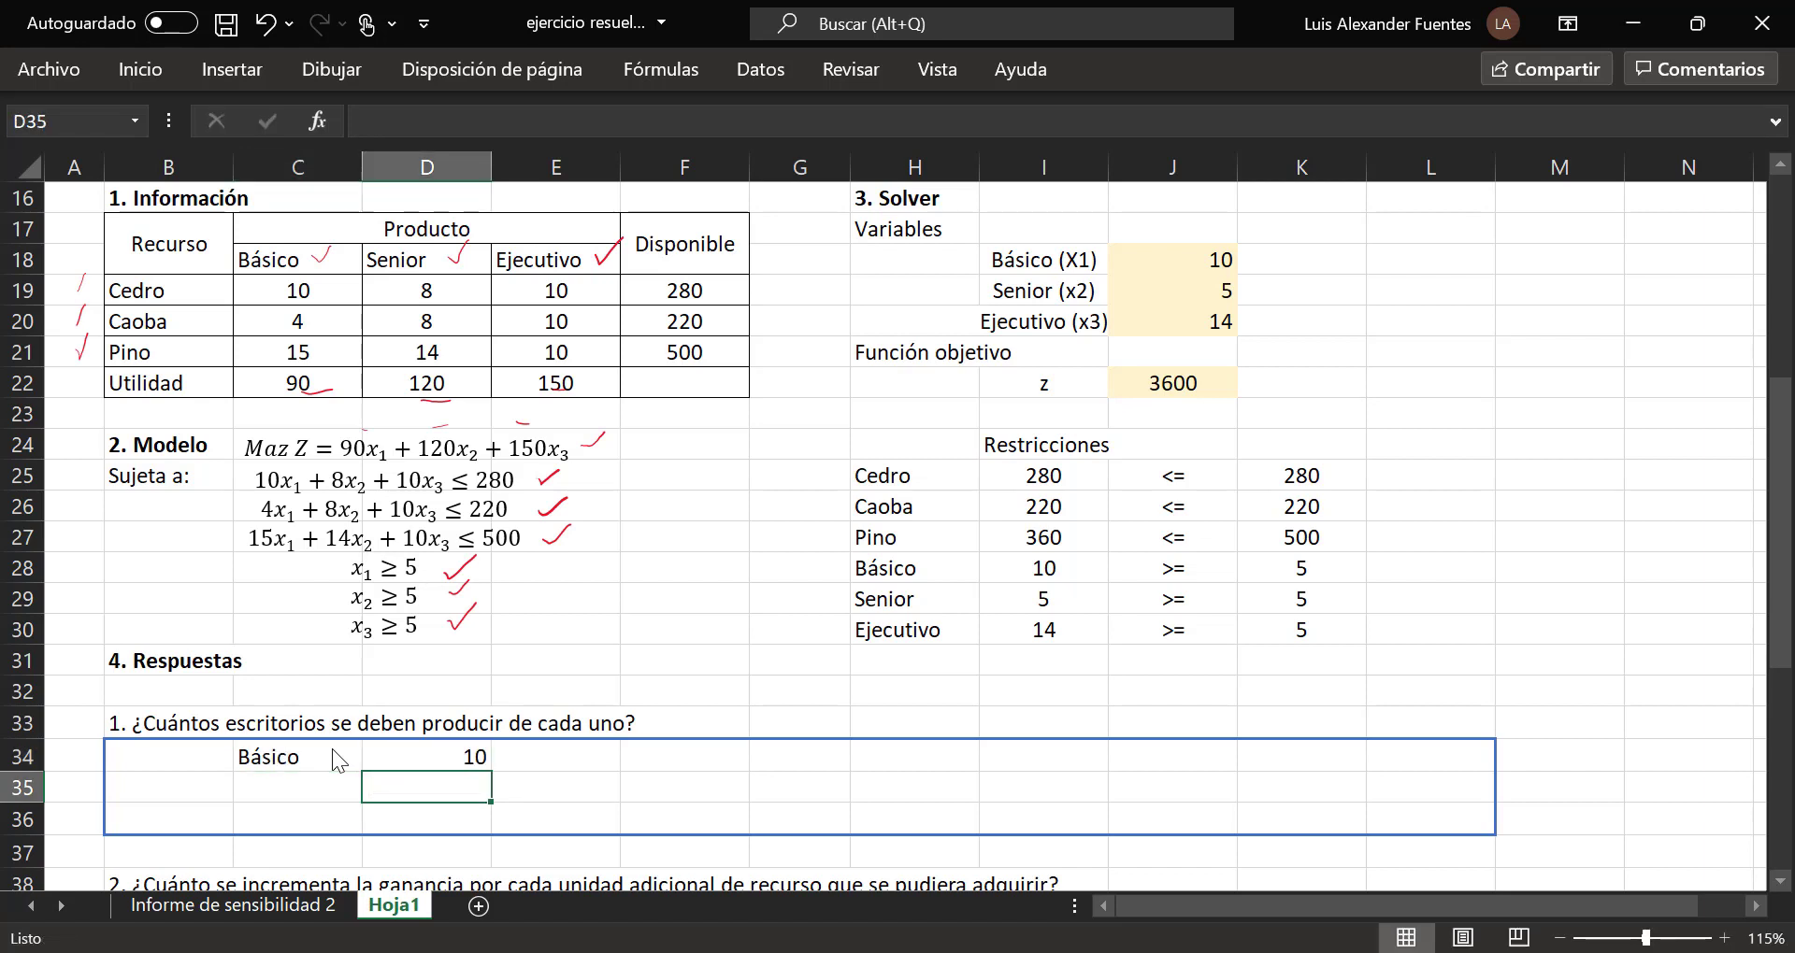
Step: Complete the answer to question 1 with Senior and 5 in C35:D35, and Ejecutivo and 14 in C36:D36
key(Left)
text(Senior)
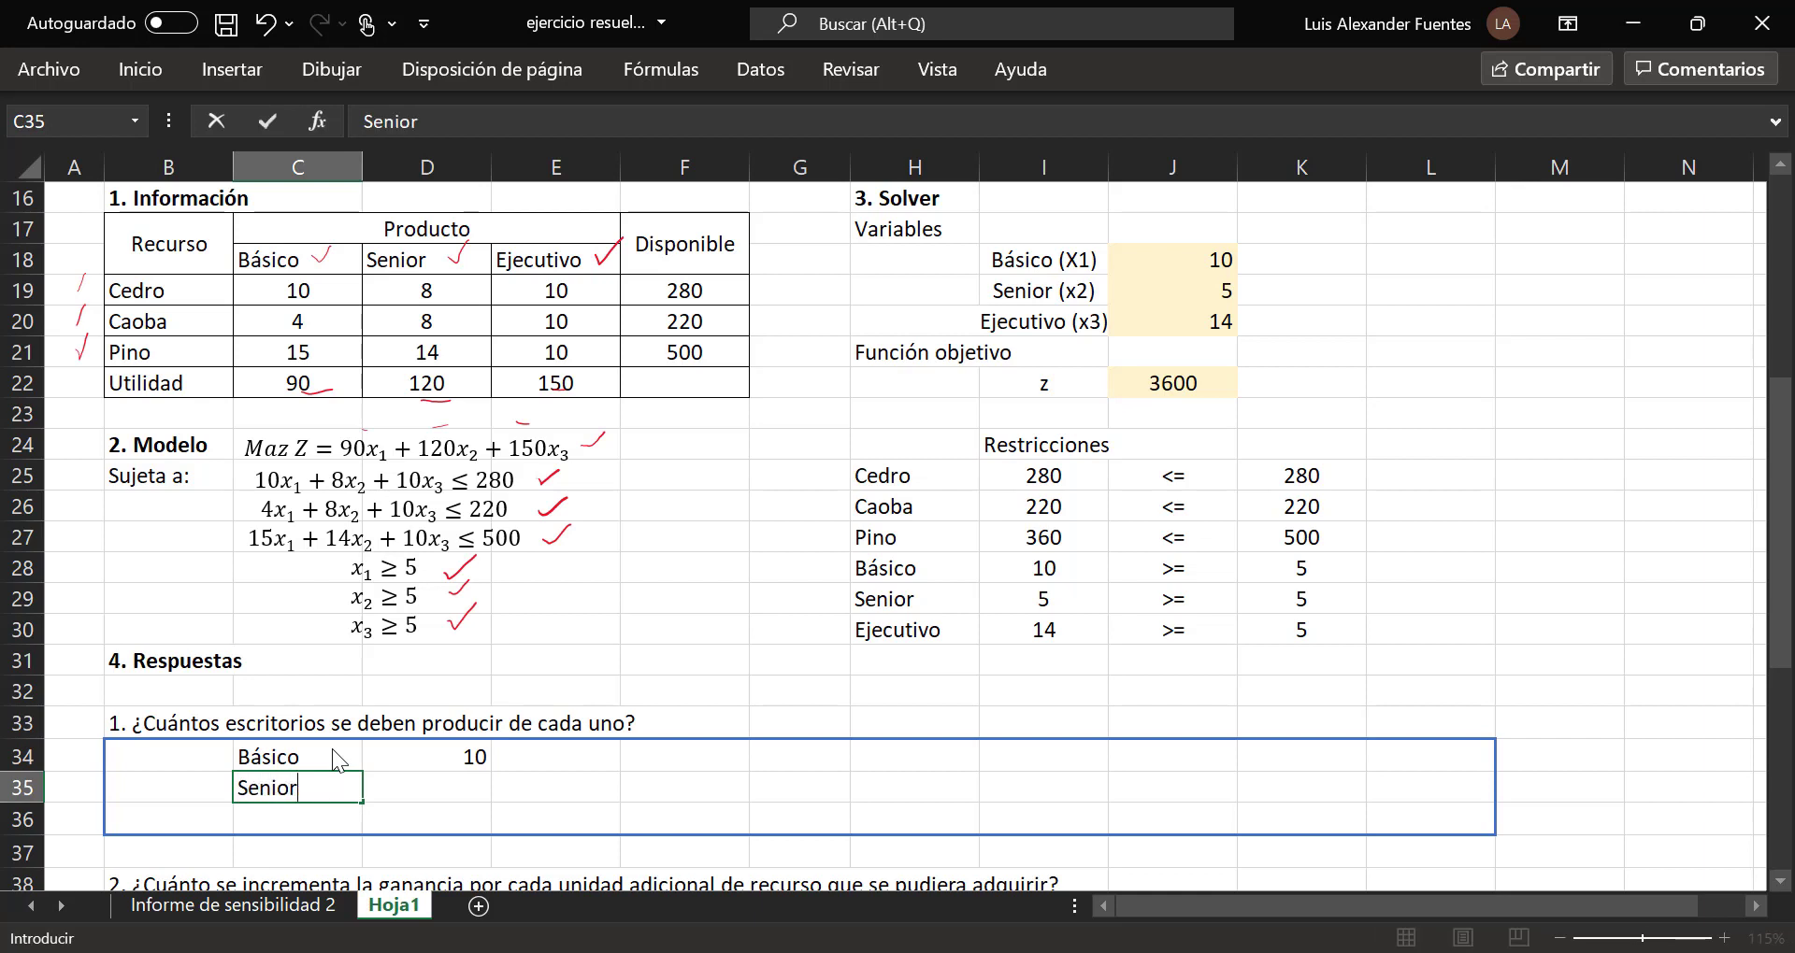
key(Tab)
text(5)
key(Return)
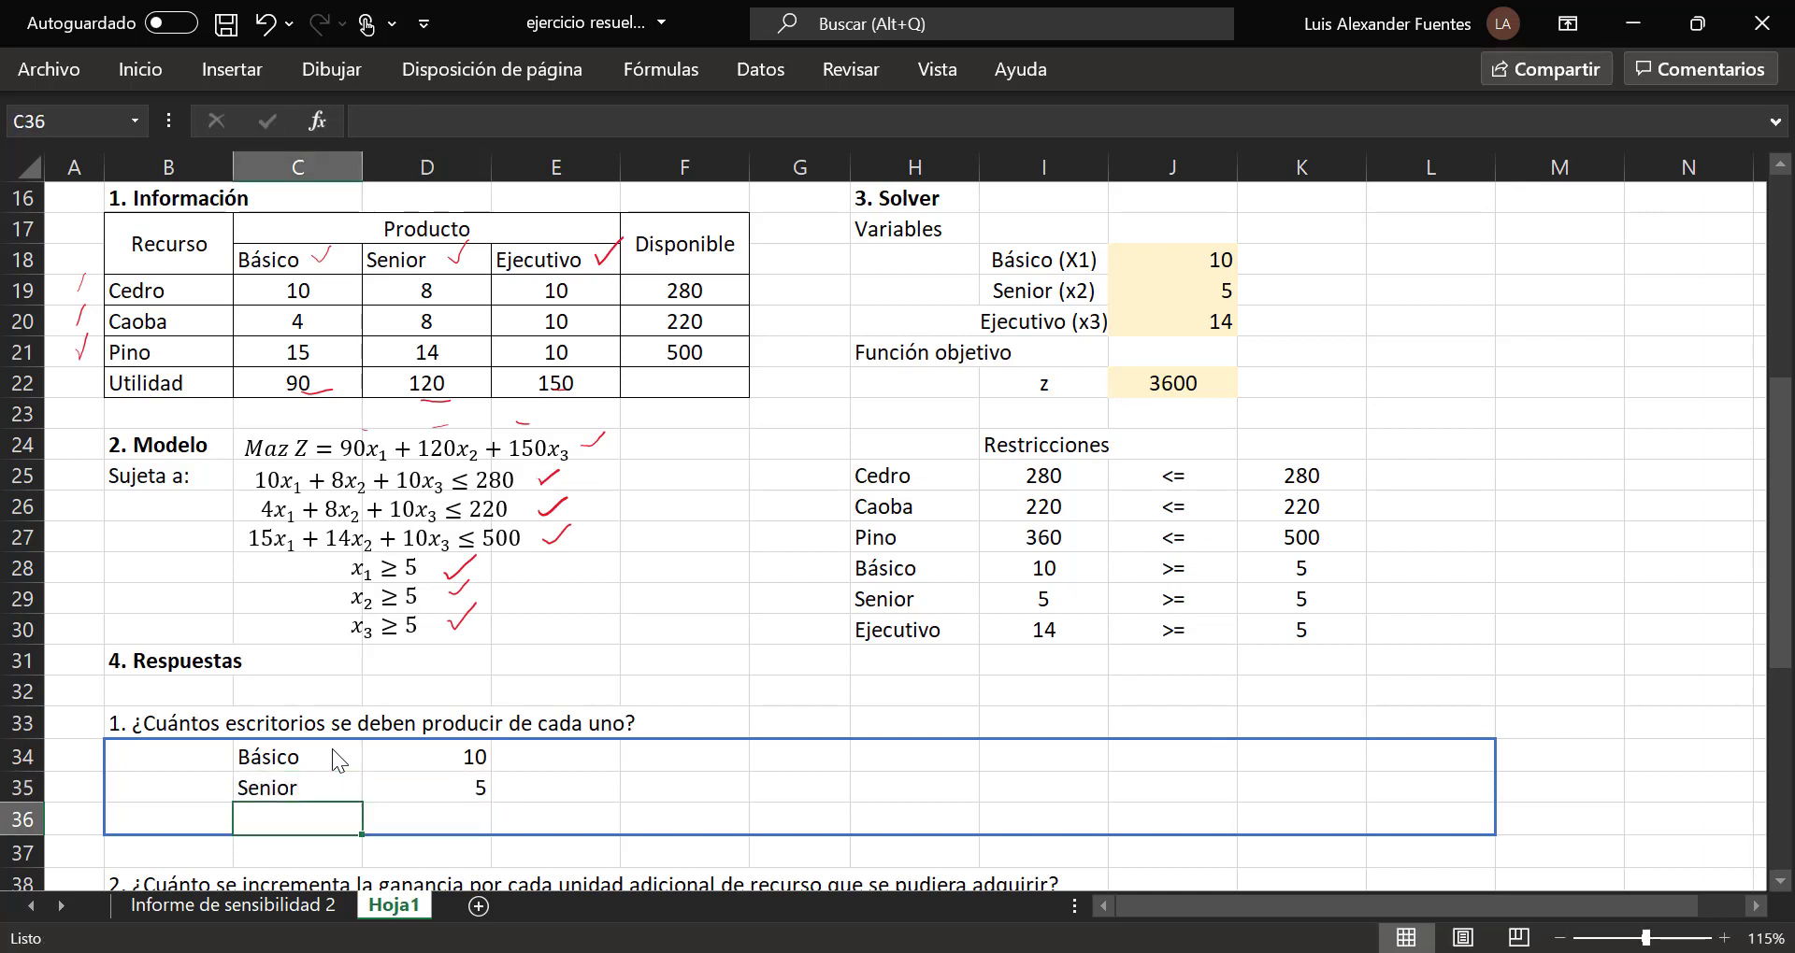
text(Ejecutivo)
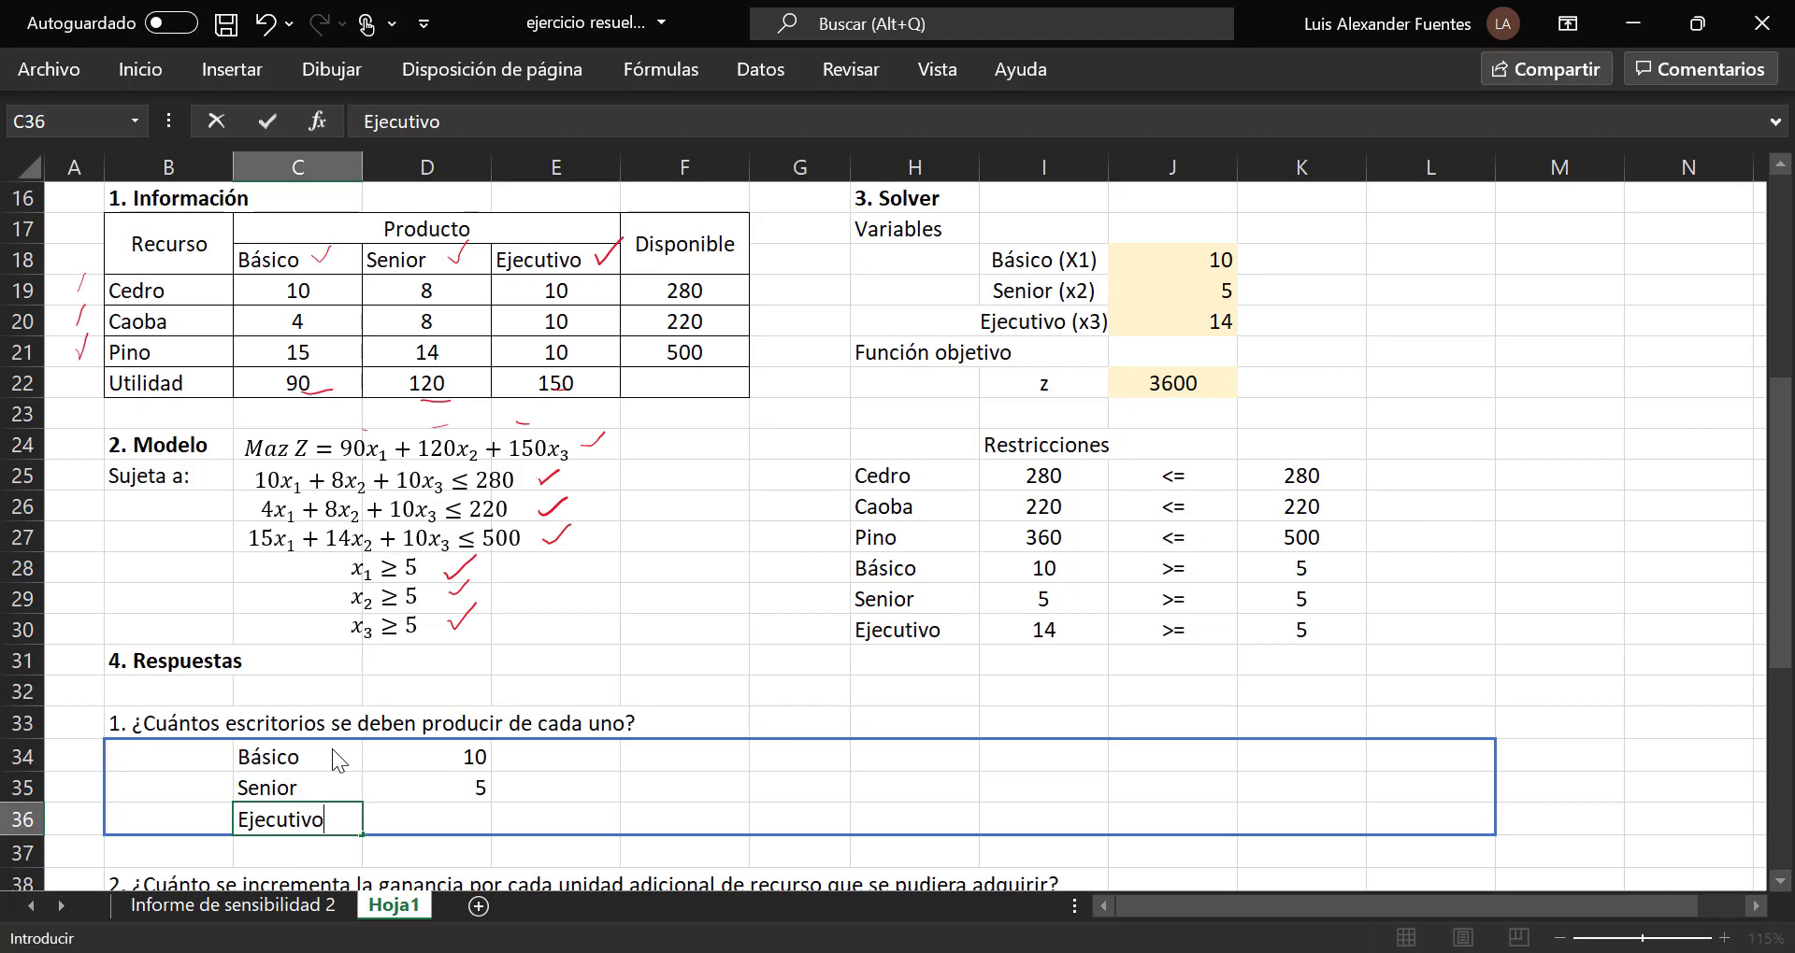
key(Right)
text(14)
key(Return)
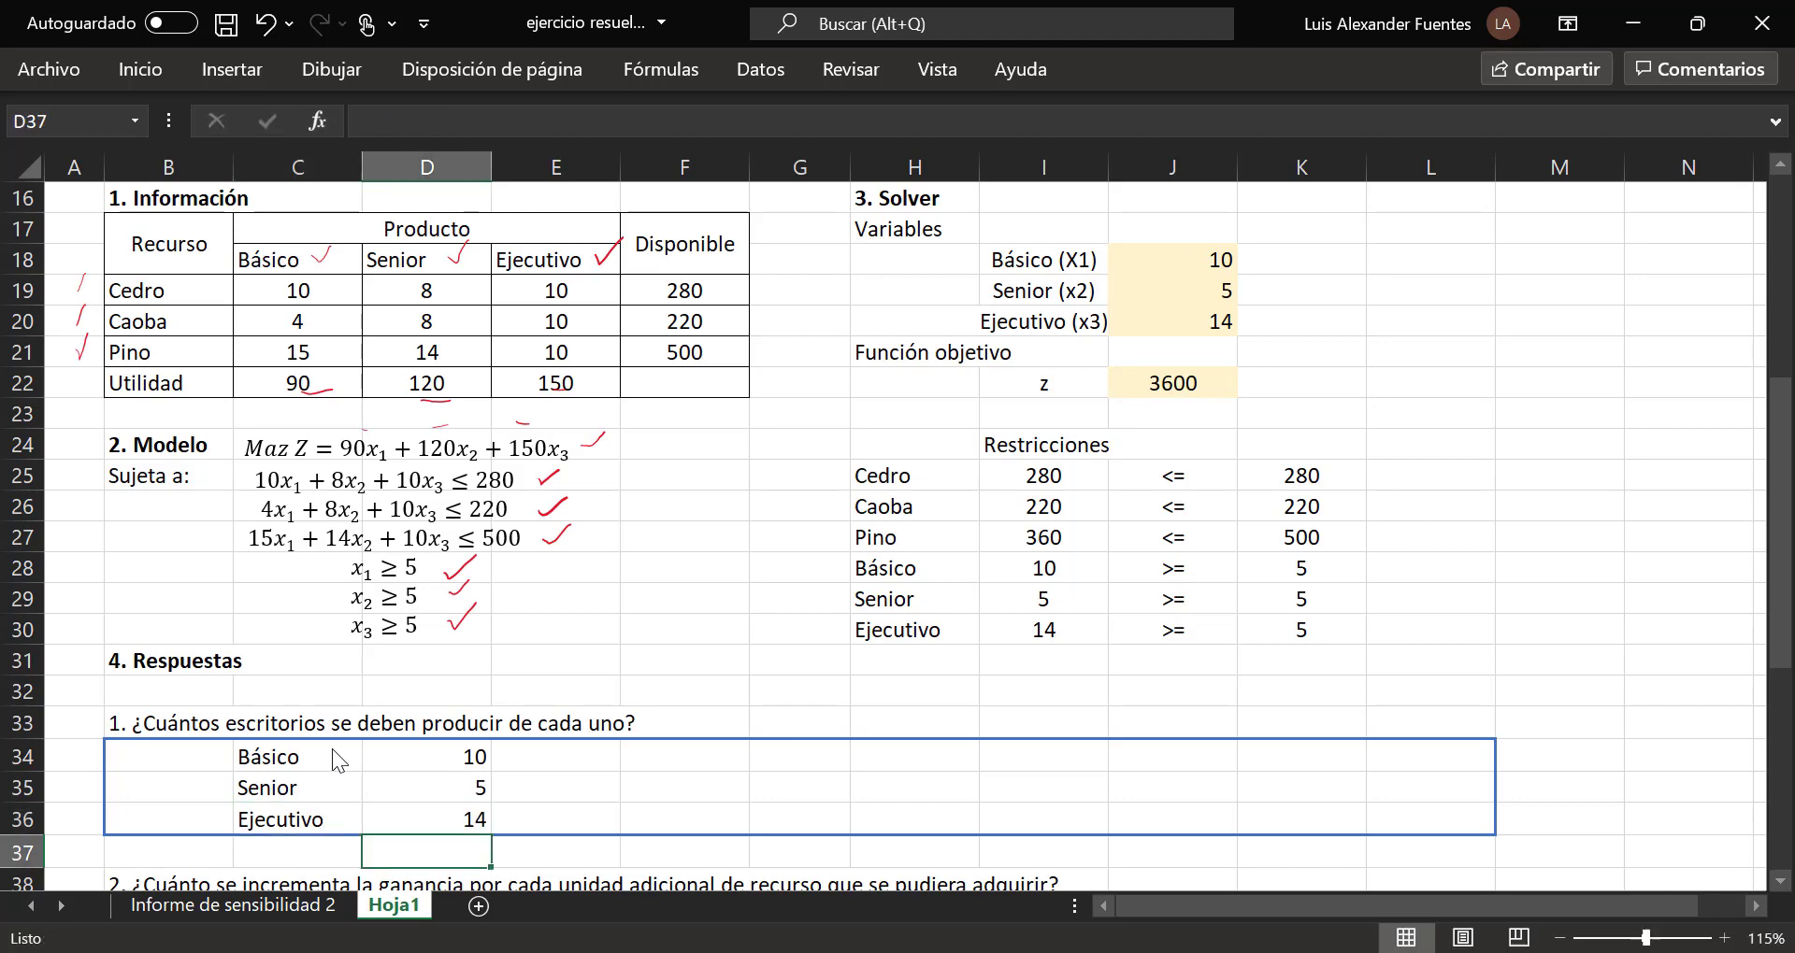
Step: Read question 2 in the Respuestas section and examine the Sombra Precio column in Informe de sensibilidad 2
scroll(370, 647, down, 2)
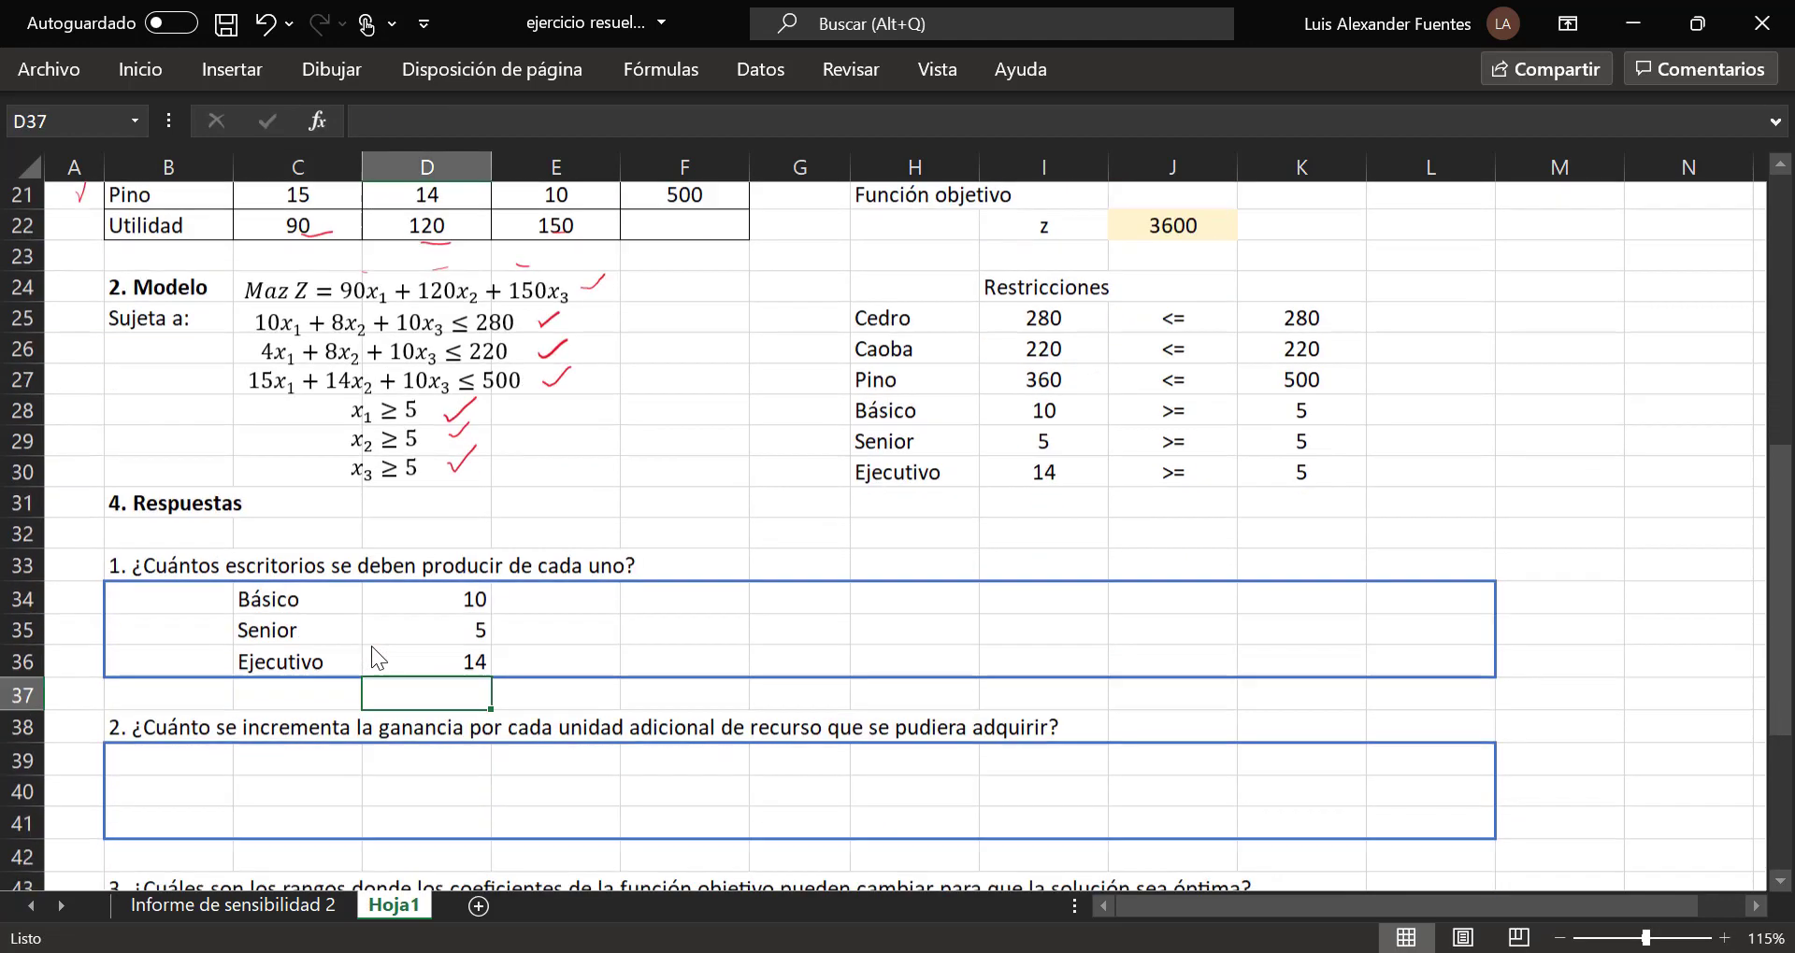
scroll(384, 631, up, 1)
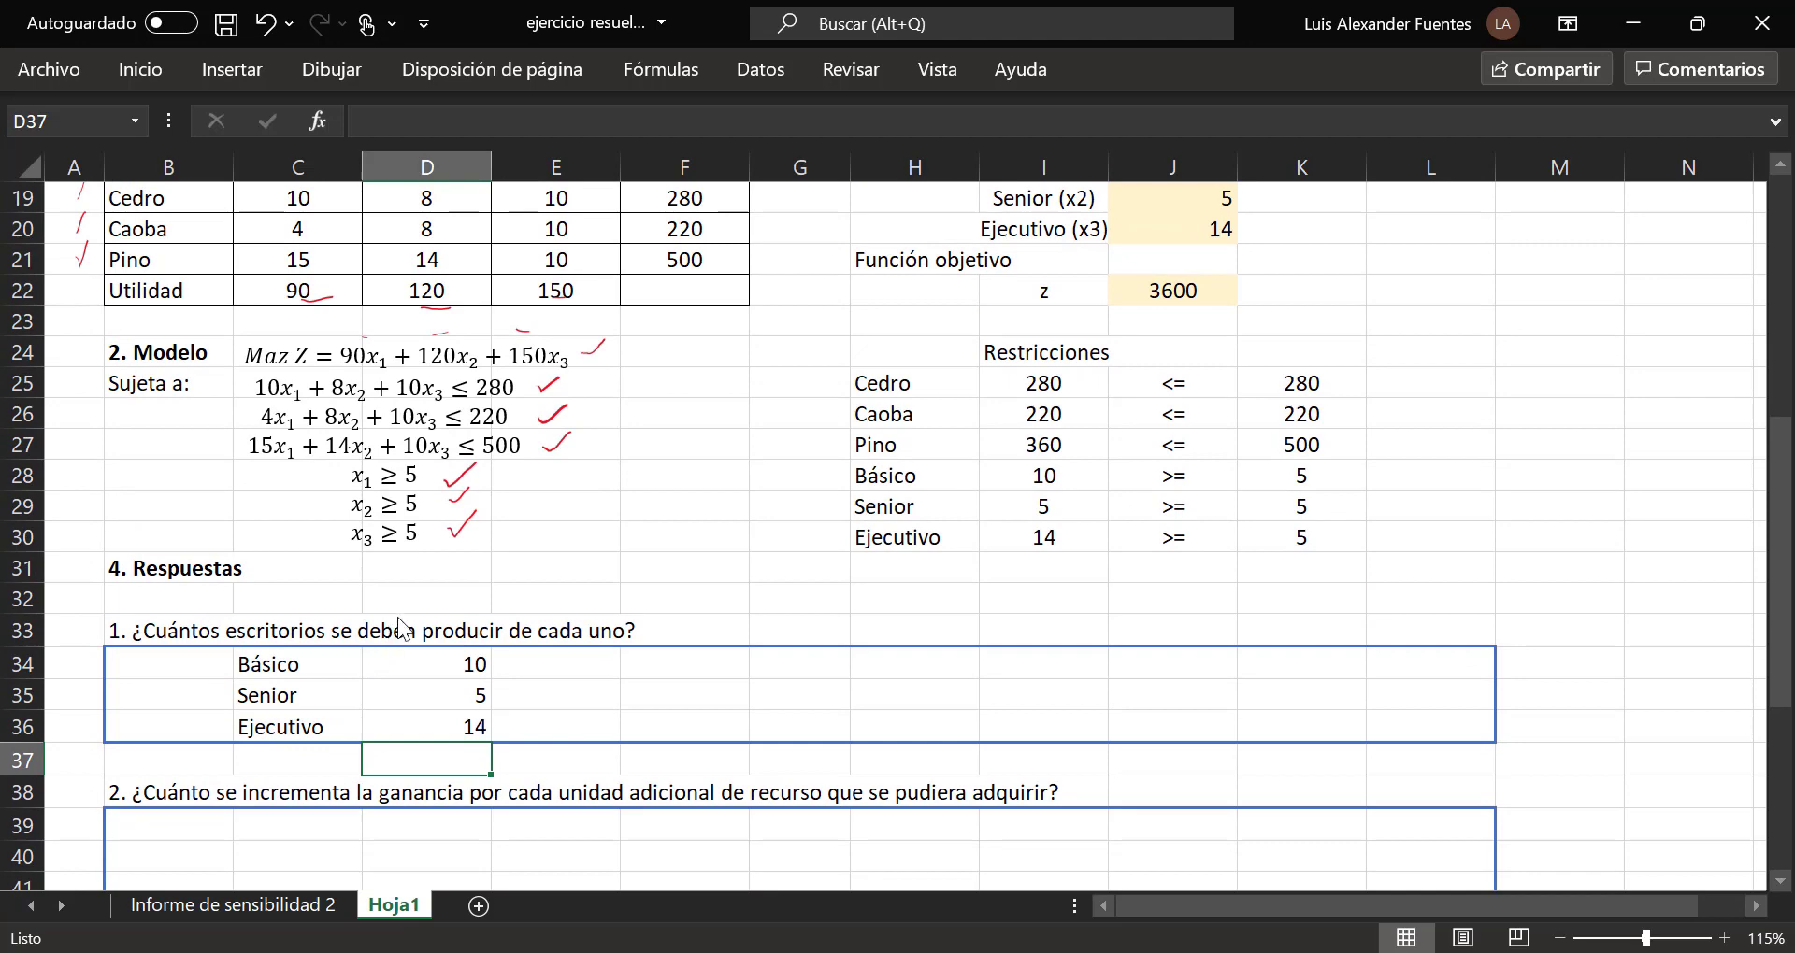
scroll(407, 613, up, 1)
scroll(409, 618, down, 1)
scroll(432, 596, down, 1)
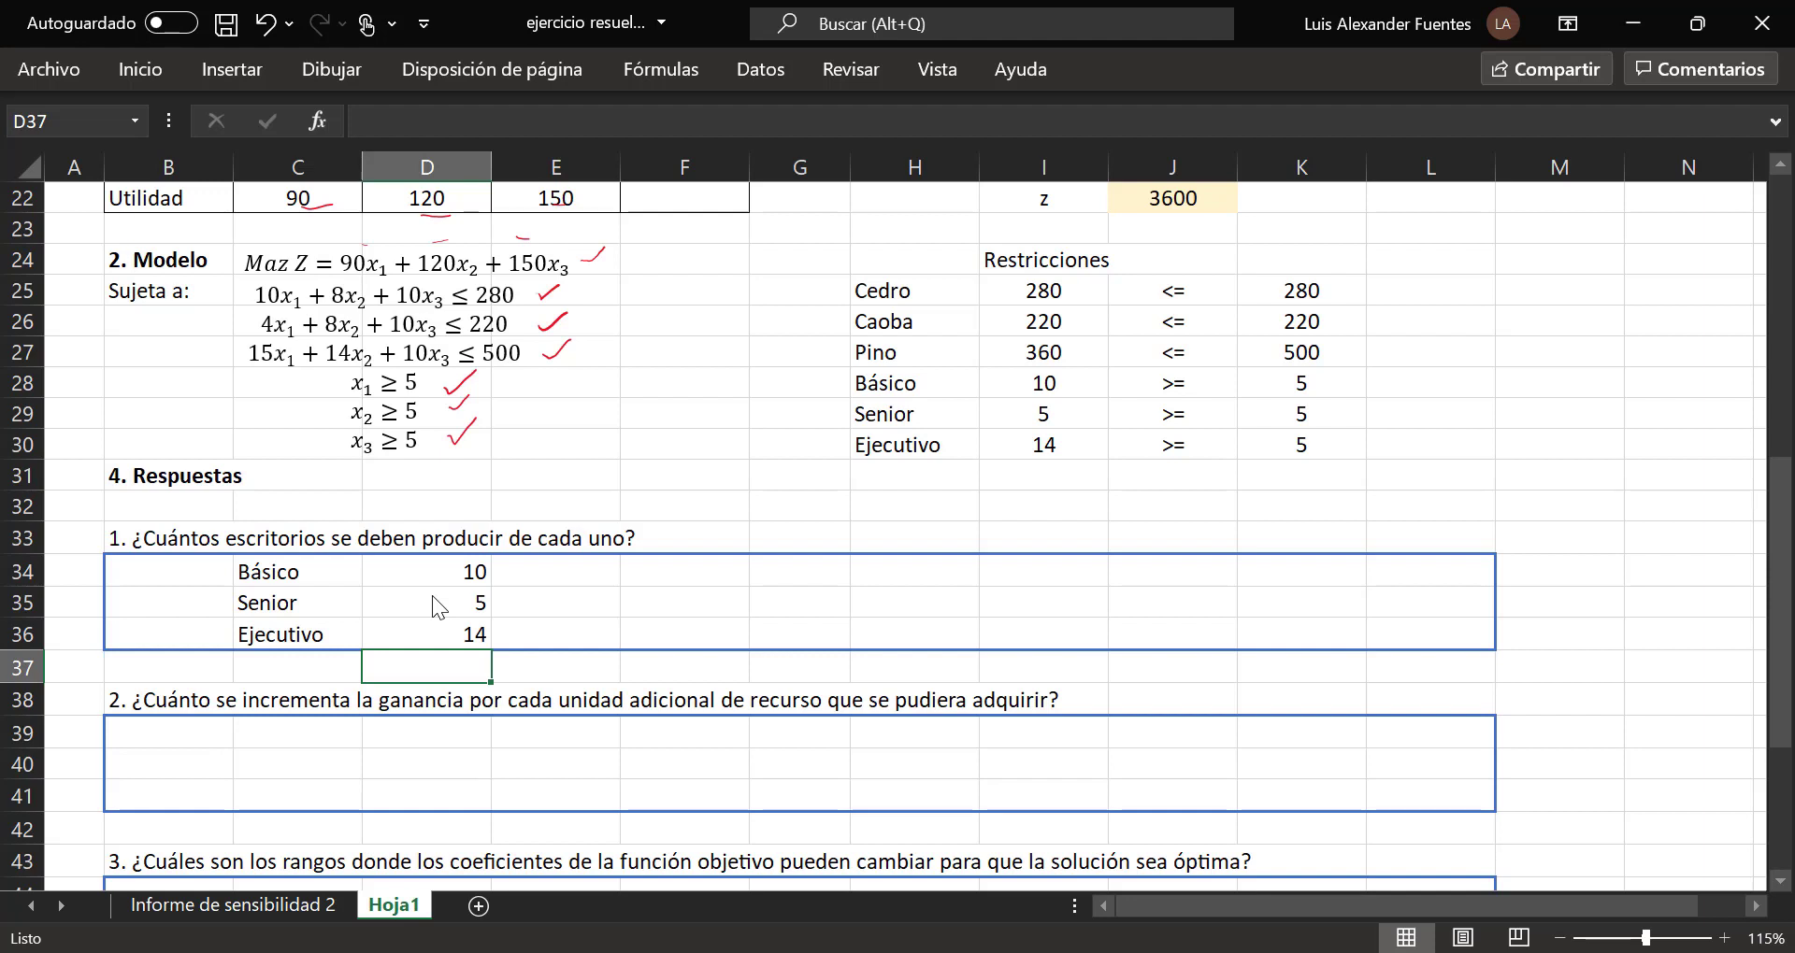
scroll(431, 596, down, 1)
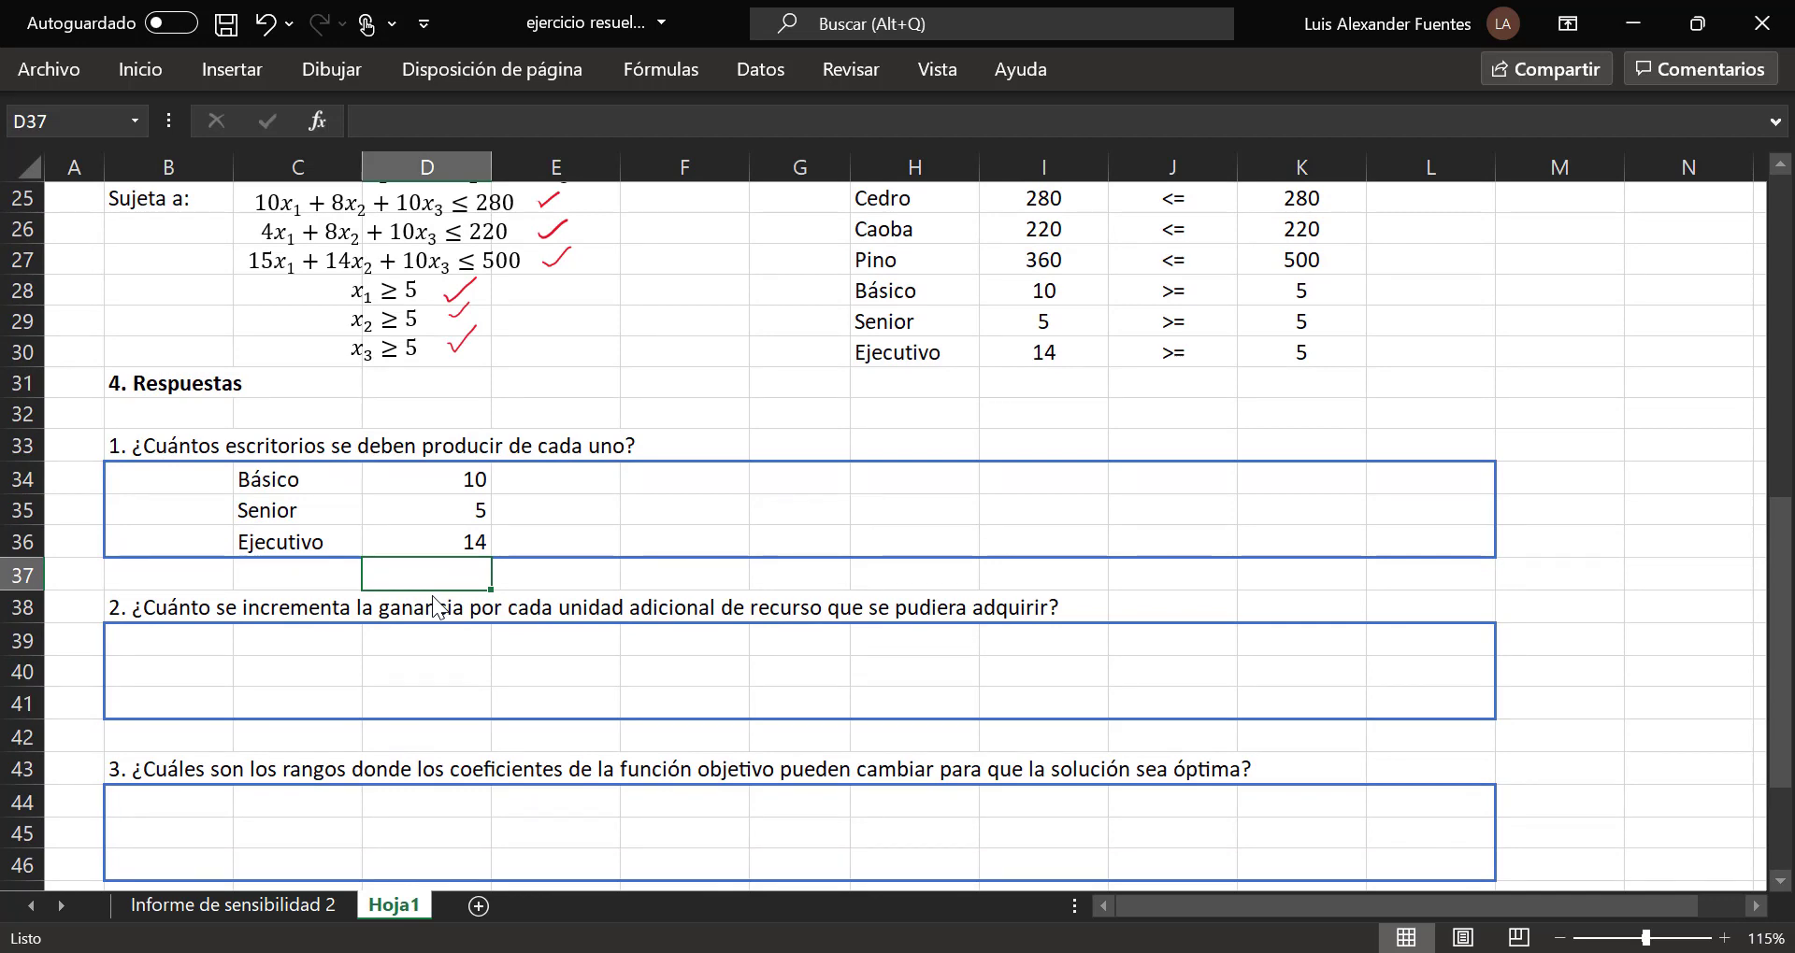
scroll(432, 606, down, 1)
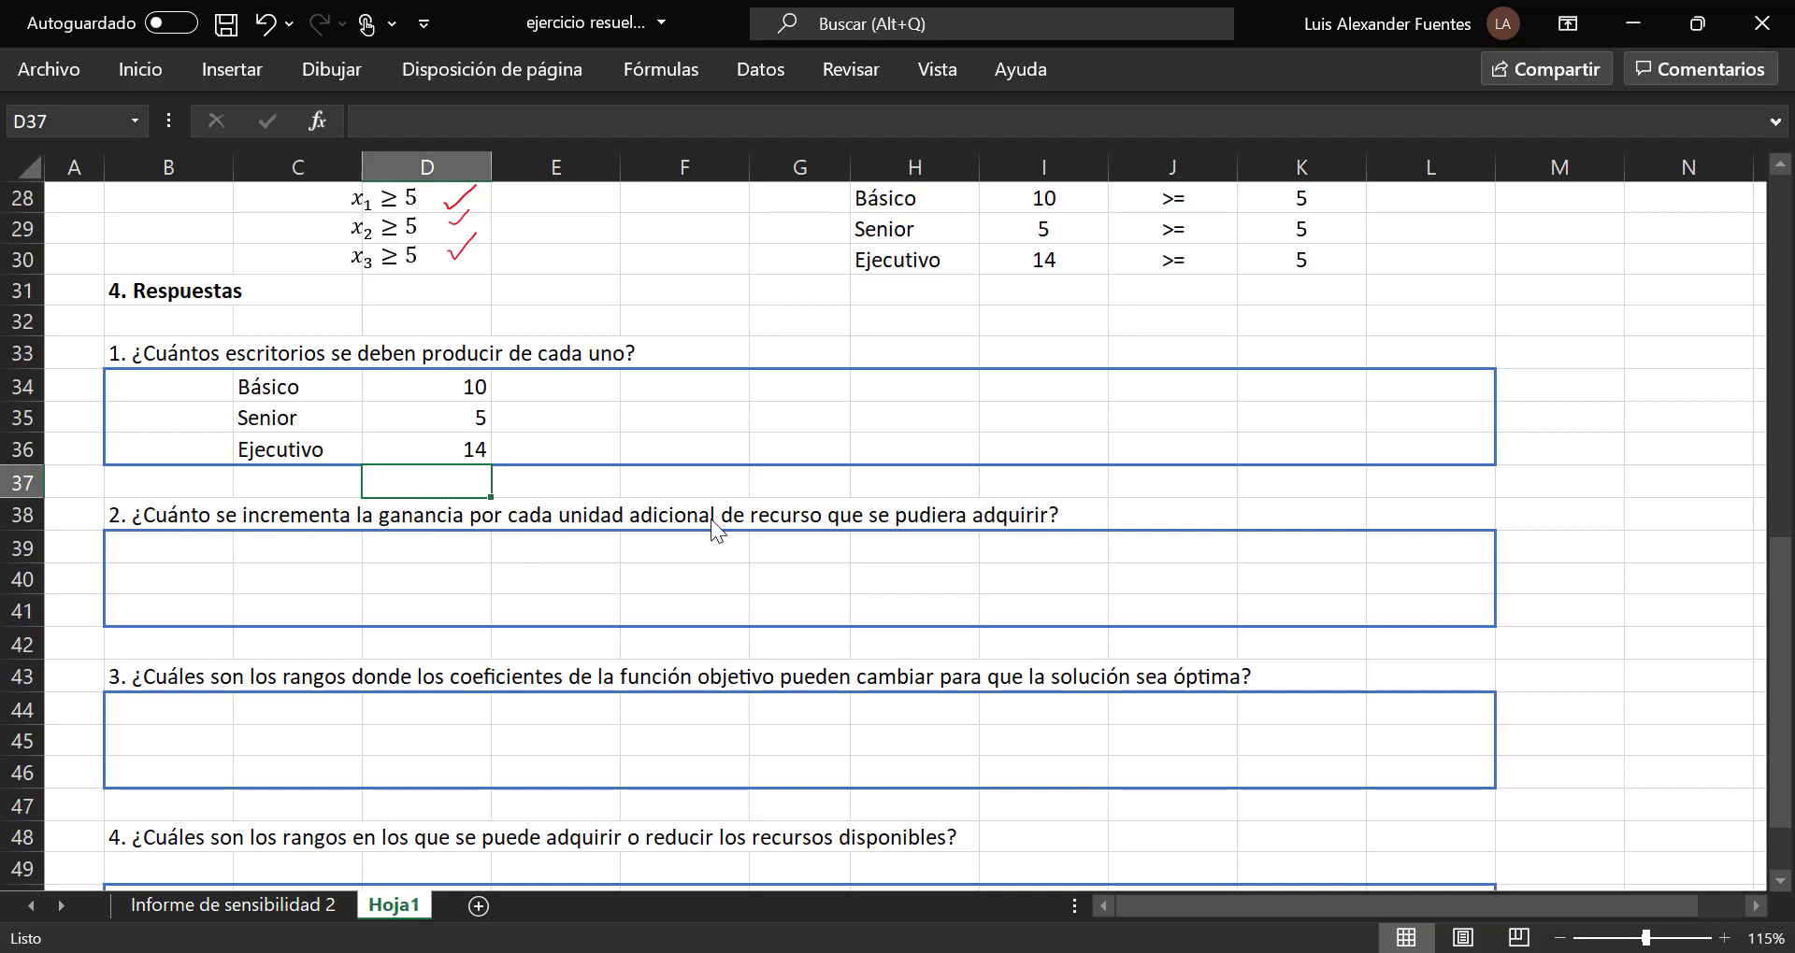
click(222, 907)
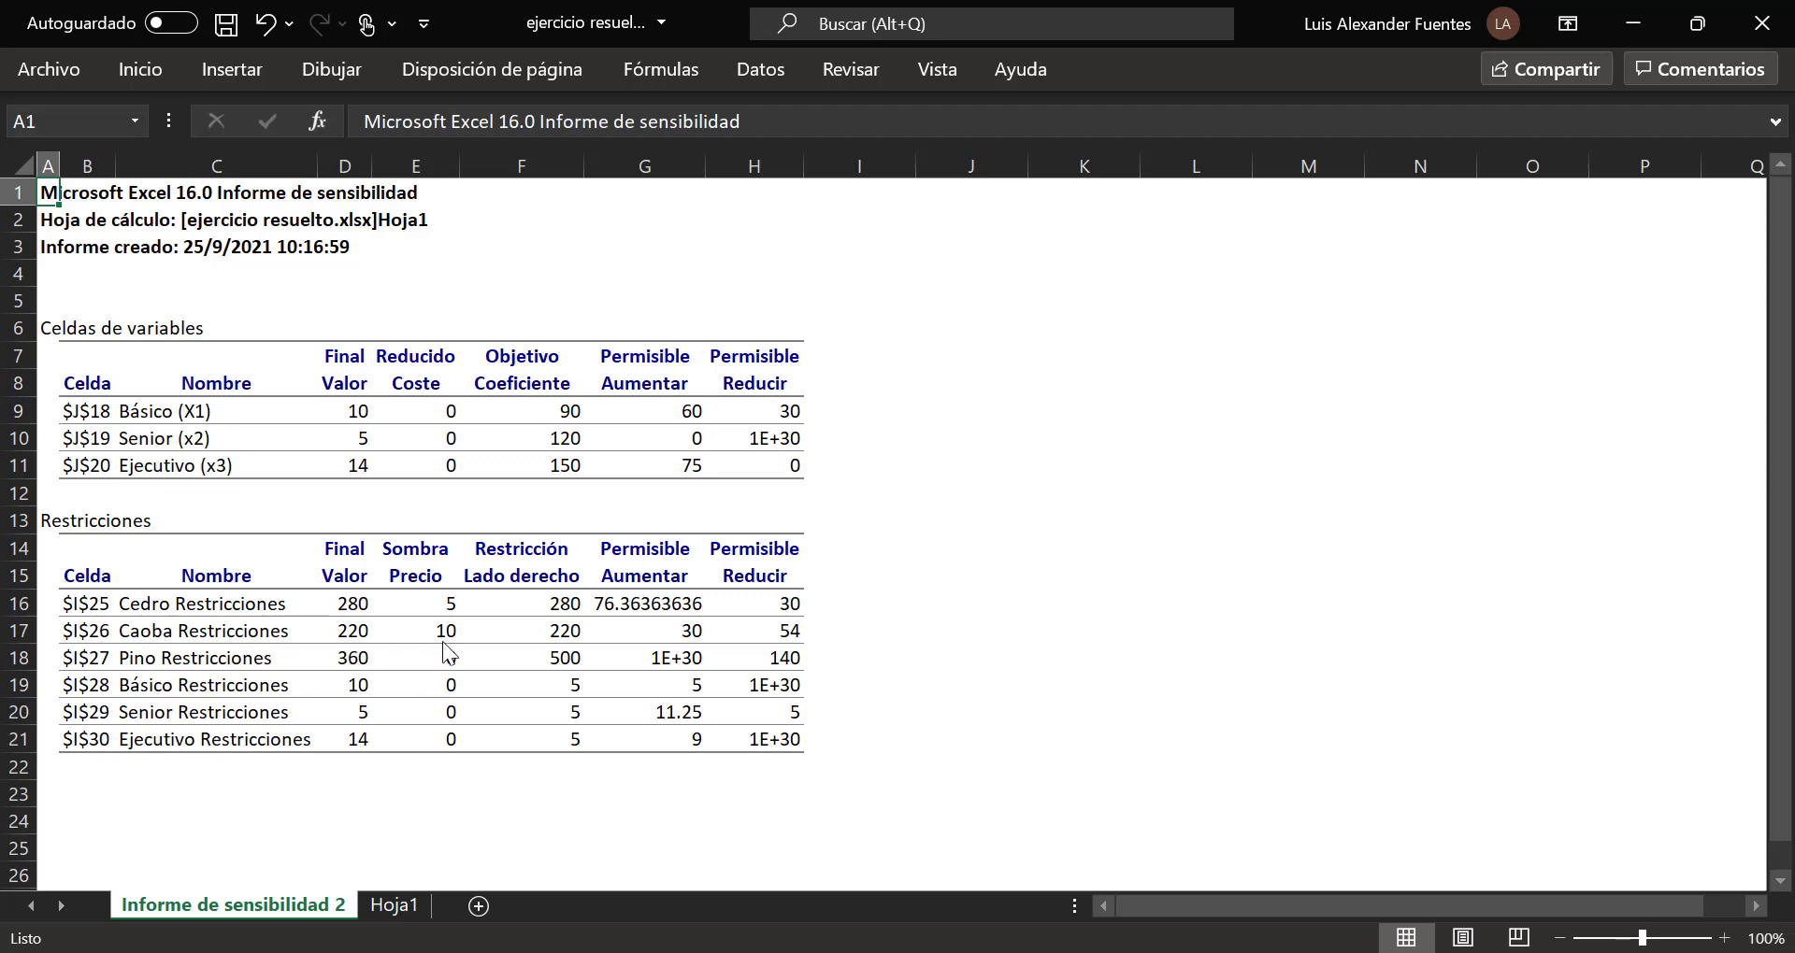
click(417, 574)
drag(418, 552, 412, 741)
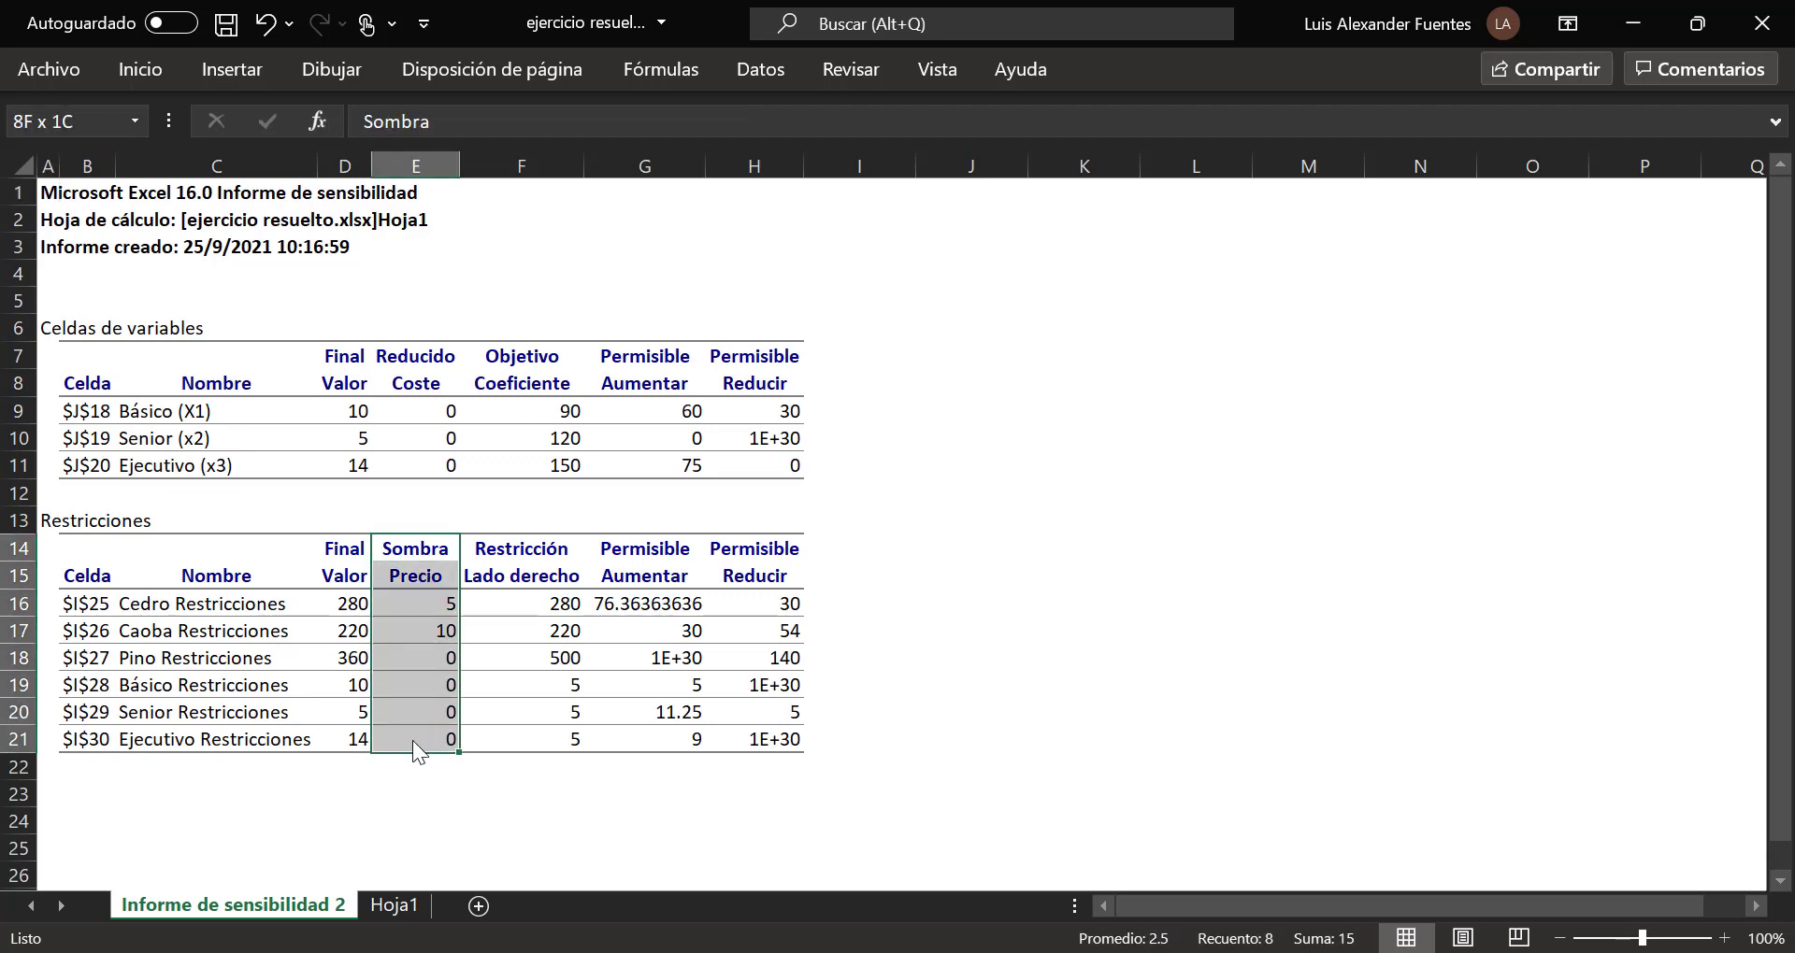
click(132, 80)
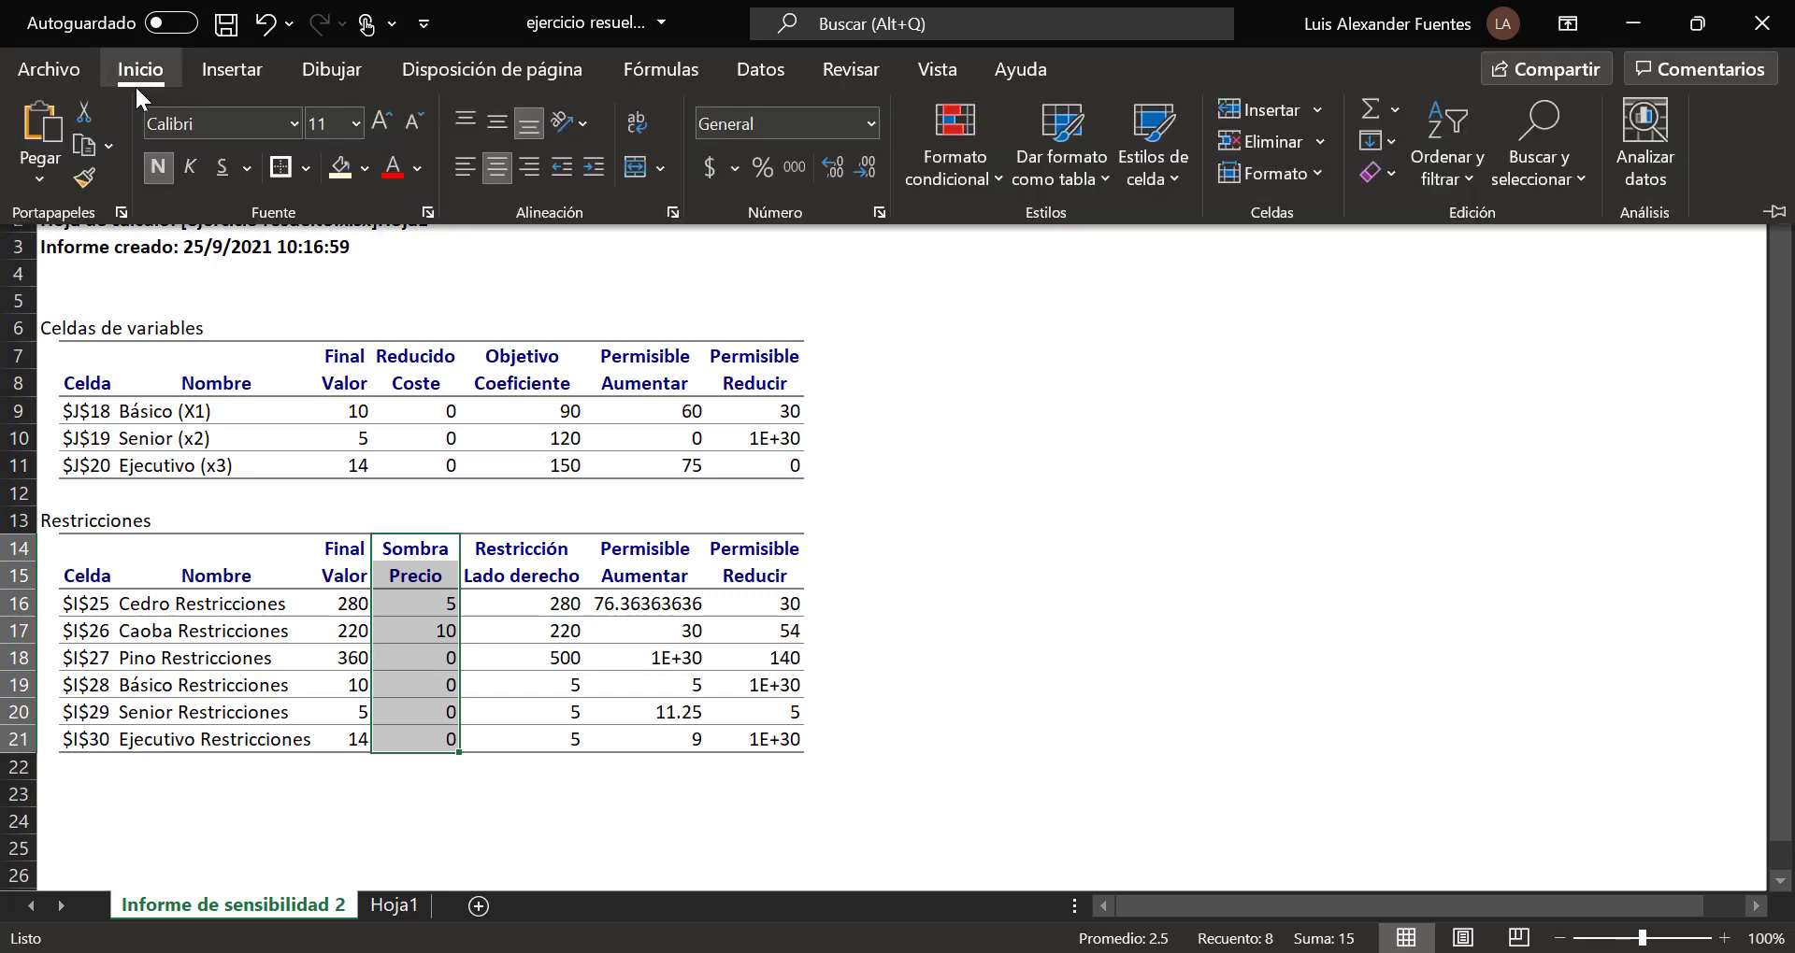
click(464, 804)
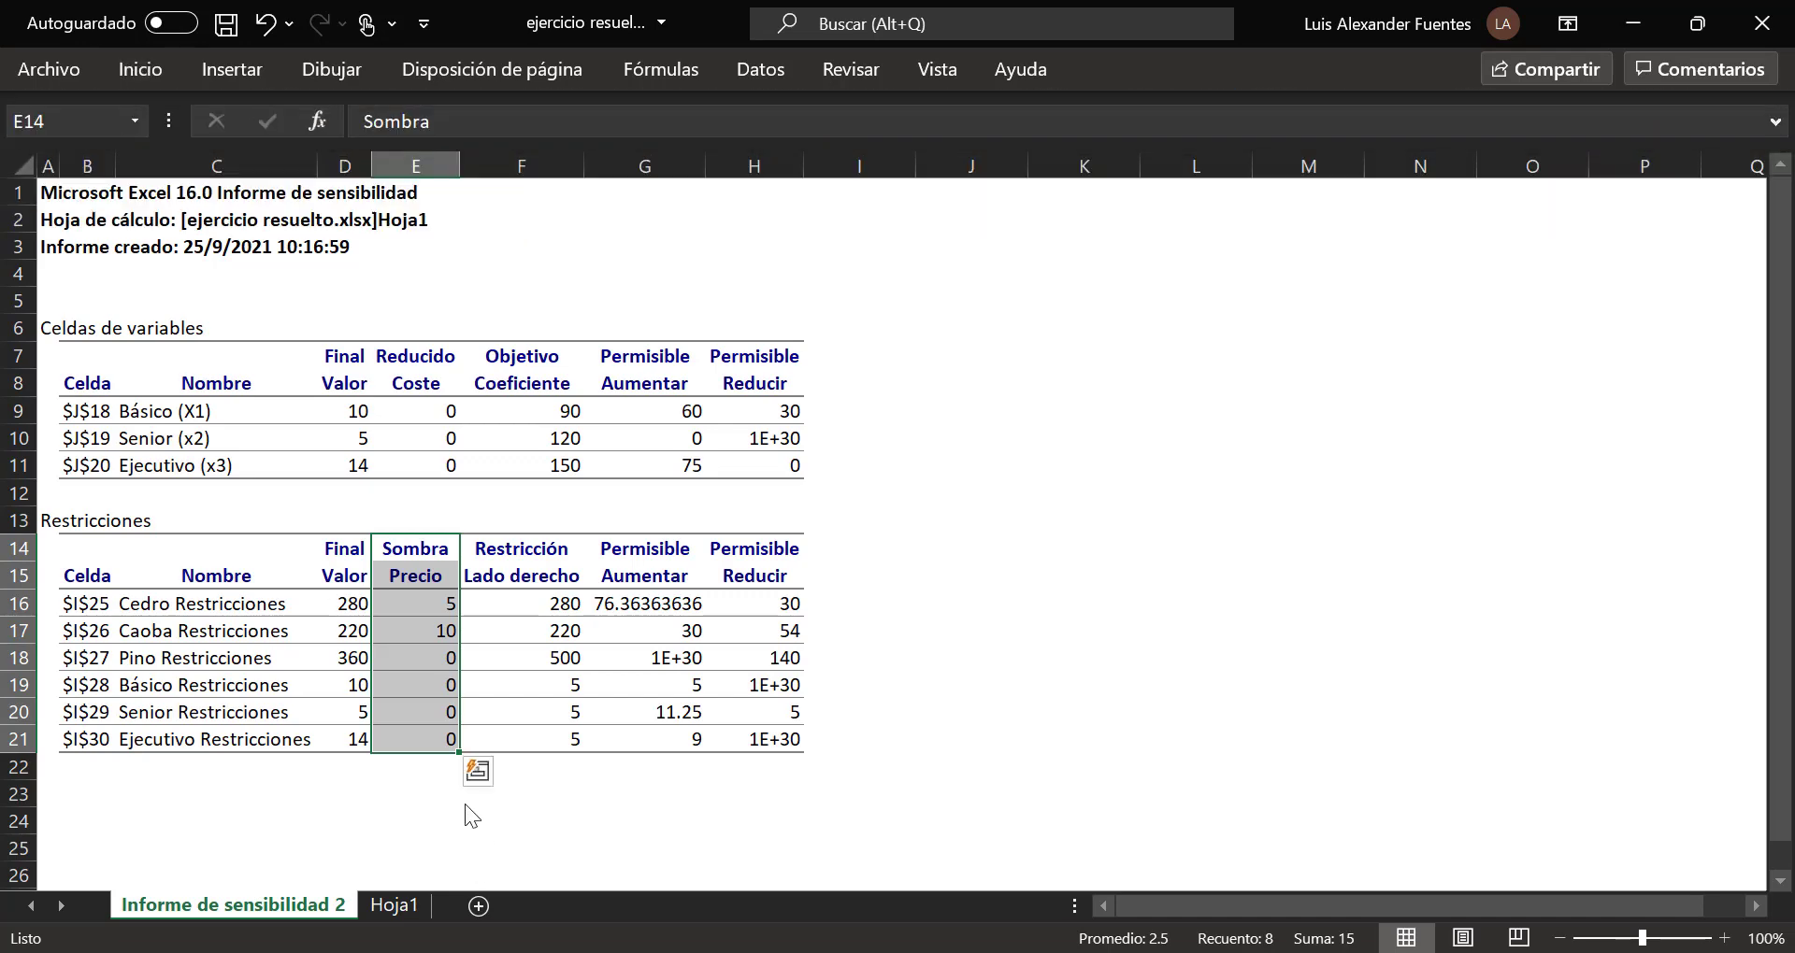
right_click(465, 806)
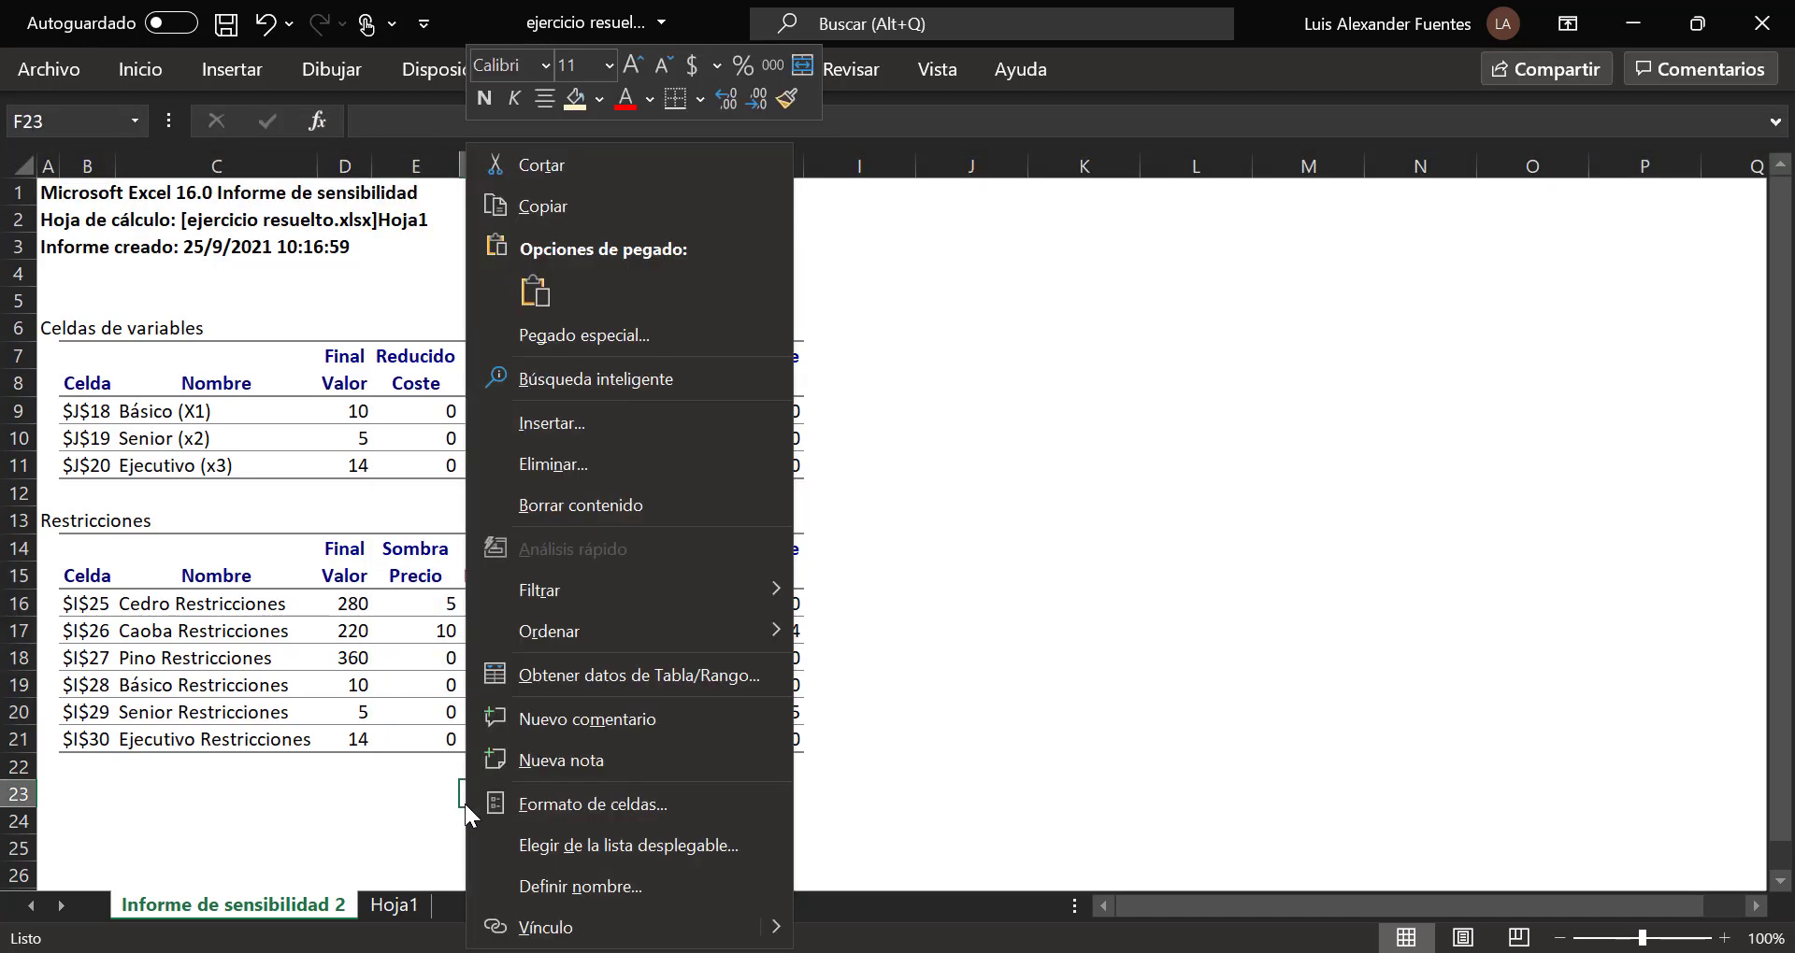
key(Escape)
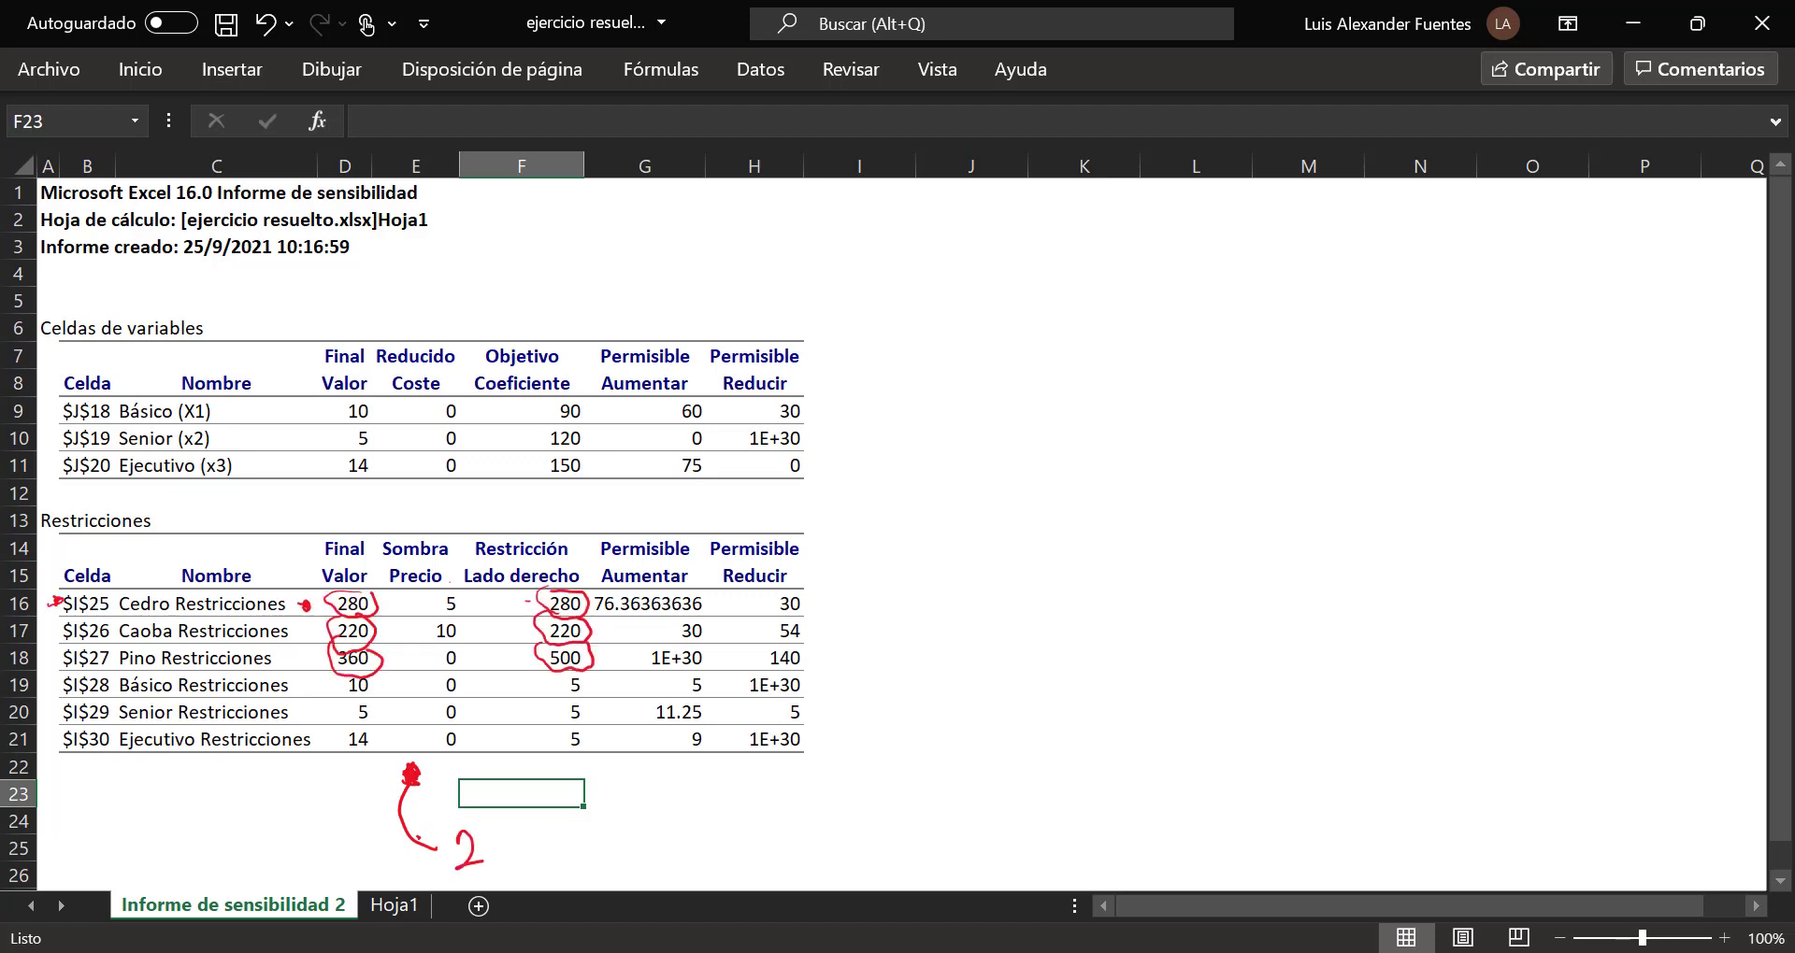
Step: Mark the Cedro and Caoba restrictions in red ink, underlining both names, circling Cedro's shadow price and adding arrows to both shadow prices
mouse_move(439, 586)
mouse_down()
mouse_move(434, 608)
mouse_move(466, 598)
mouse_move(434, 611)
mouse_up()
drag(163, 615, 127, 620)
drag(399, 617, 420, 604)
drag(123, 644, 165, 642)
drag(396, 650, 422, 635)
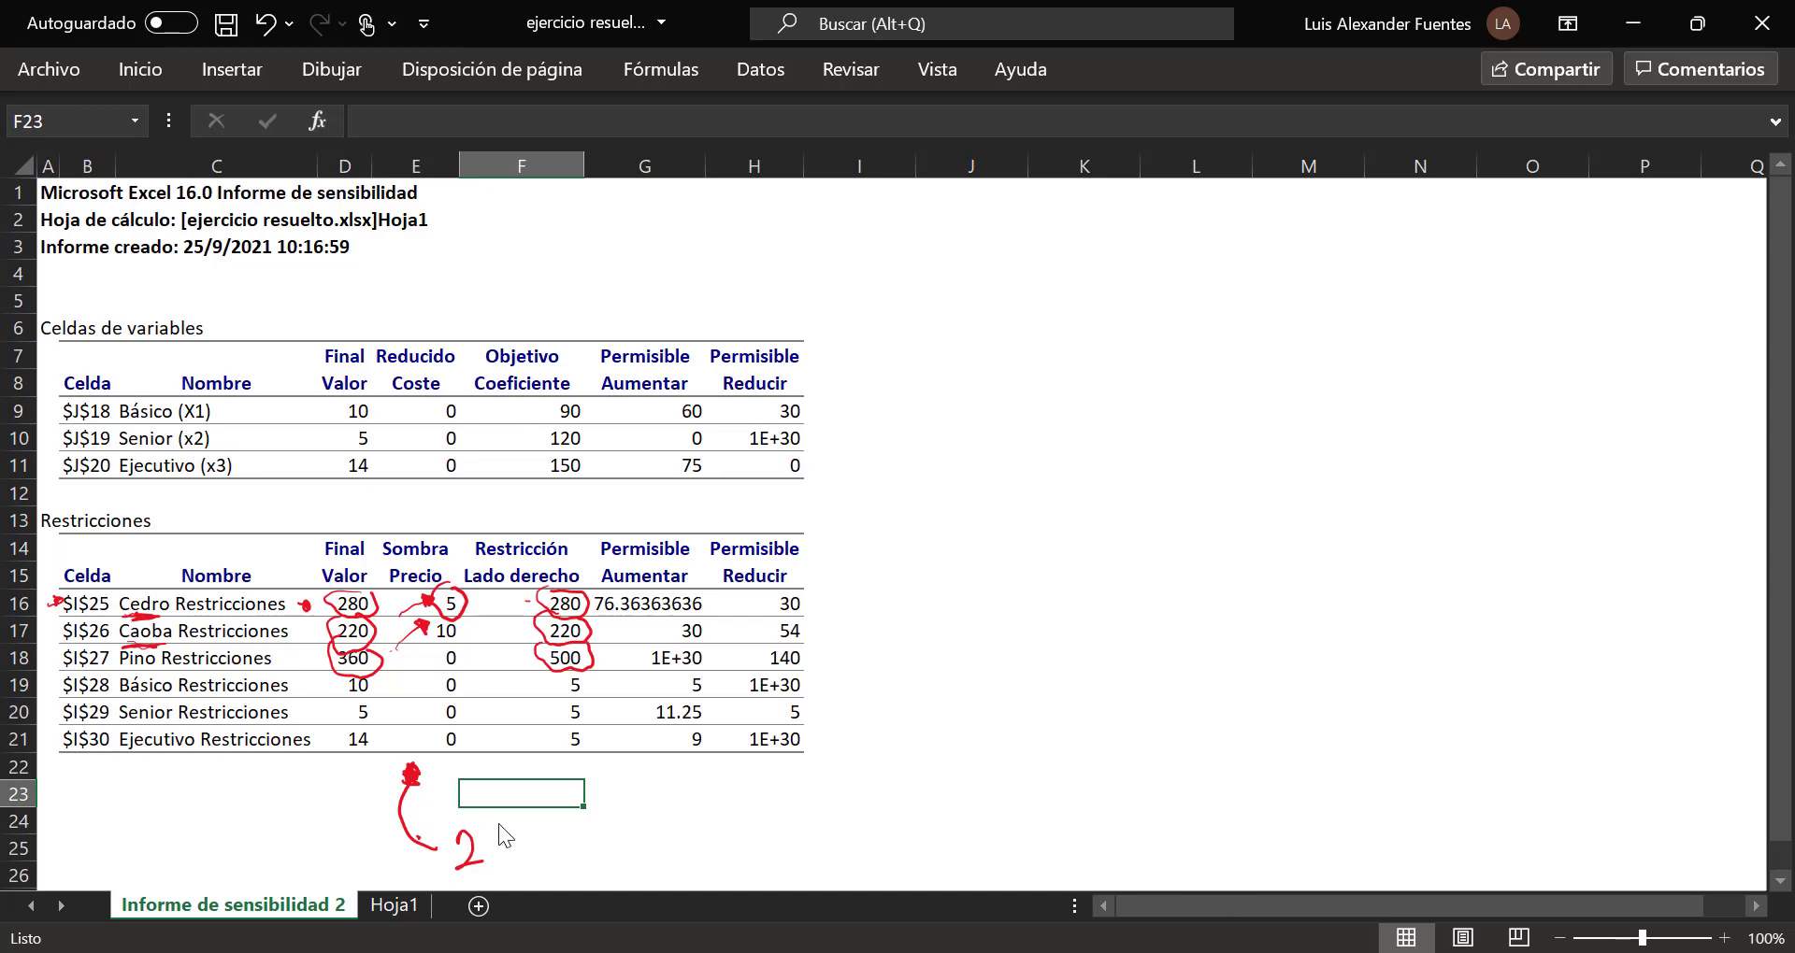
Step: Answer question 2 in C39 of Hoja1 with "El incremento en la ganancia por cada metro cuadrado de Cedro es de $5"
click(391, 905)
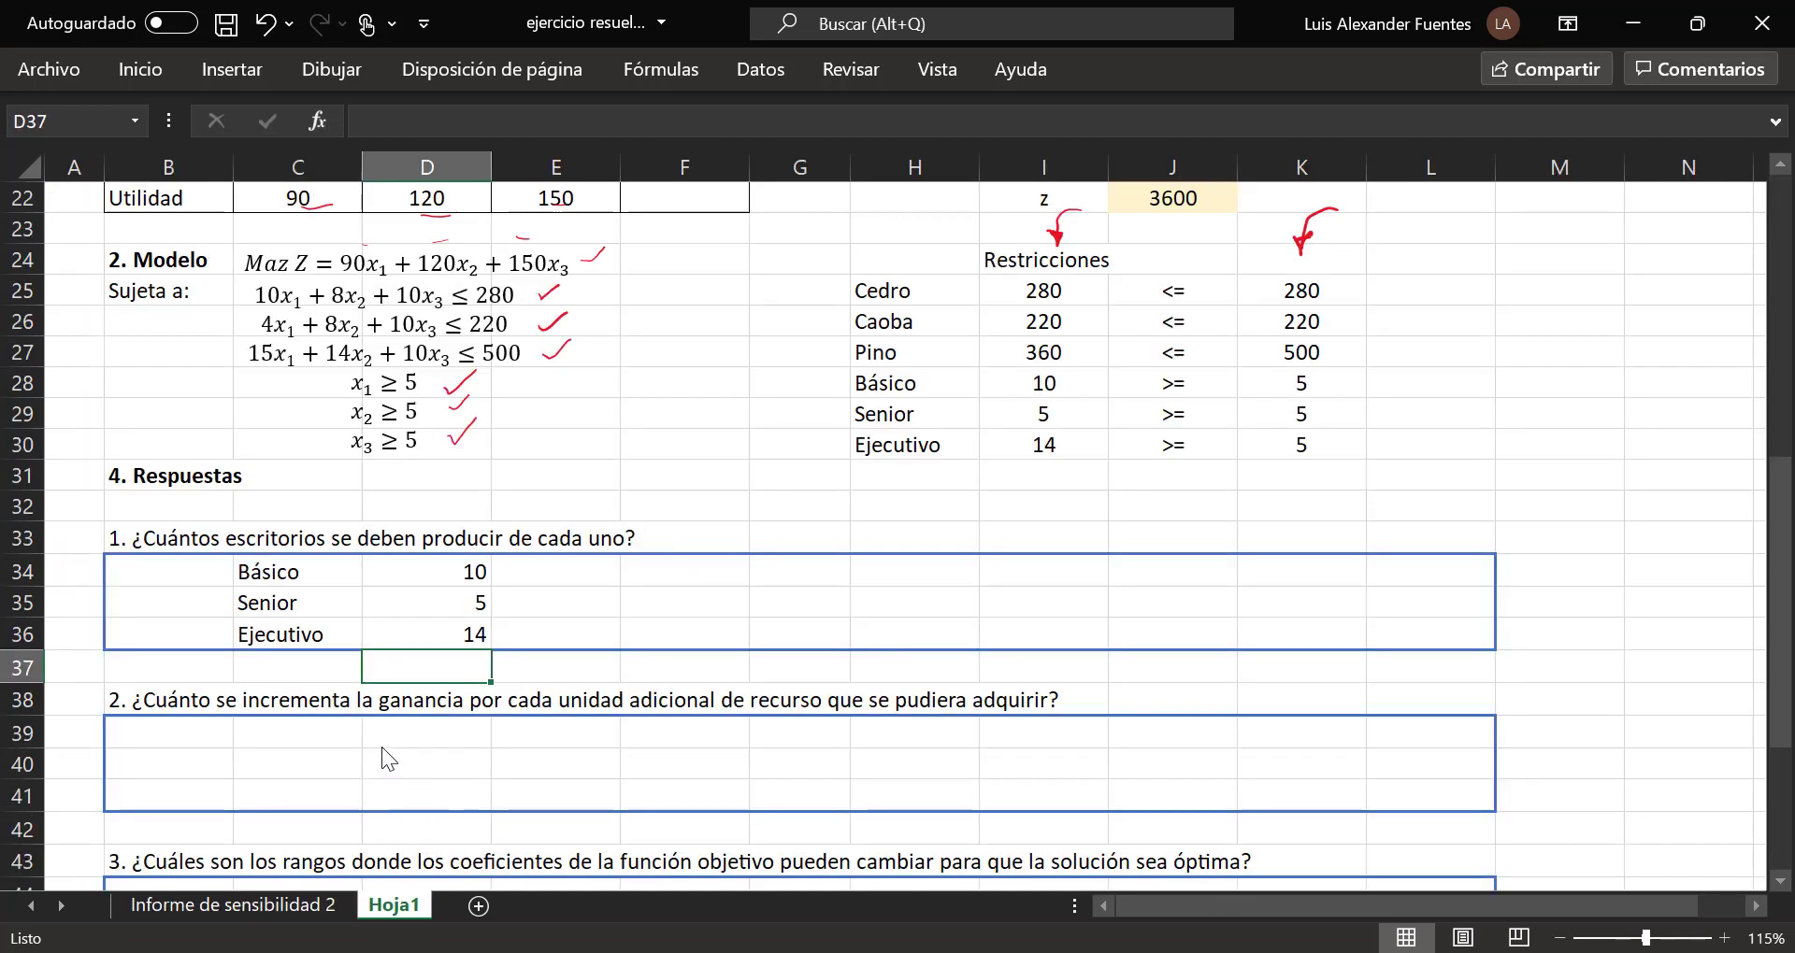
click(312, 743)
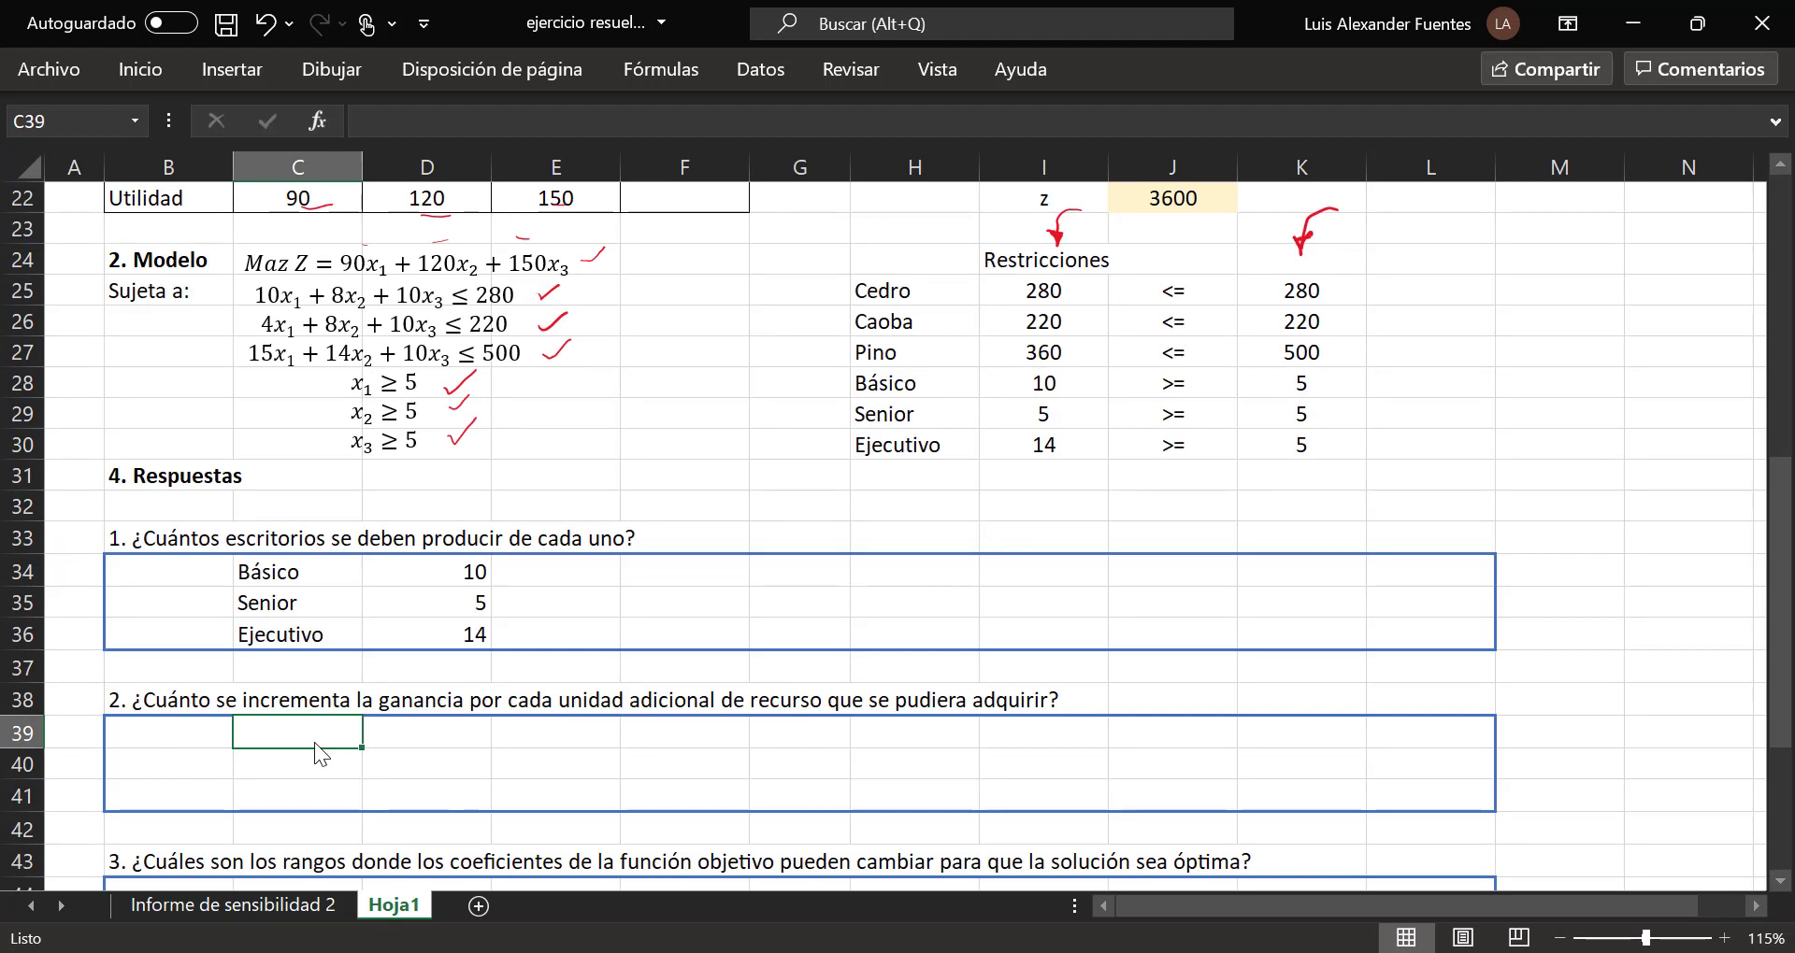
text(El incremento)
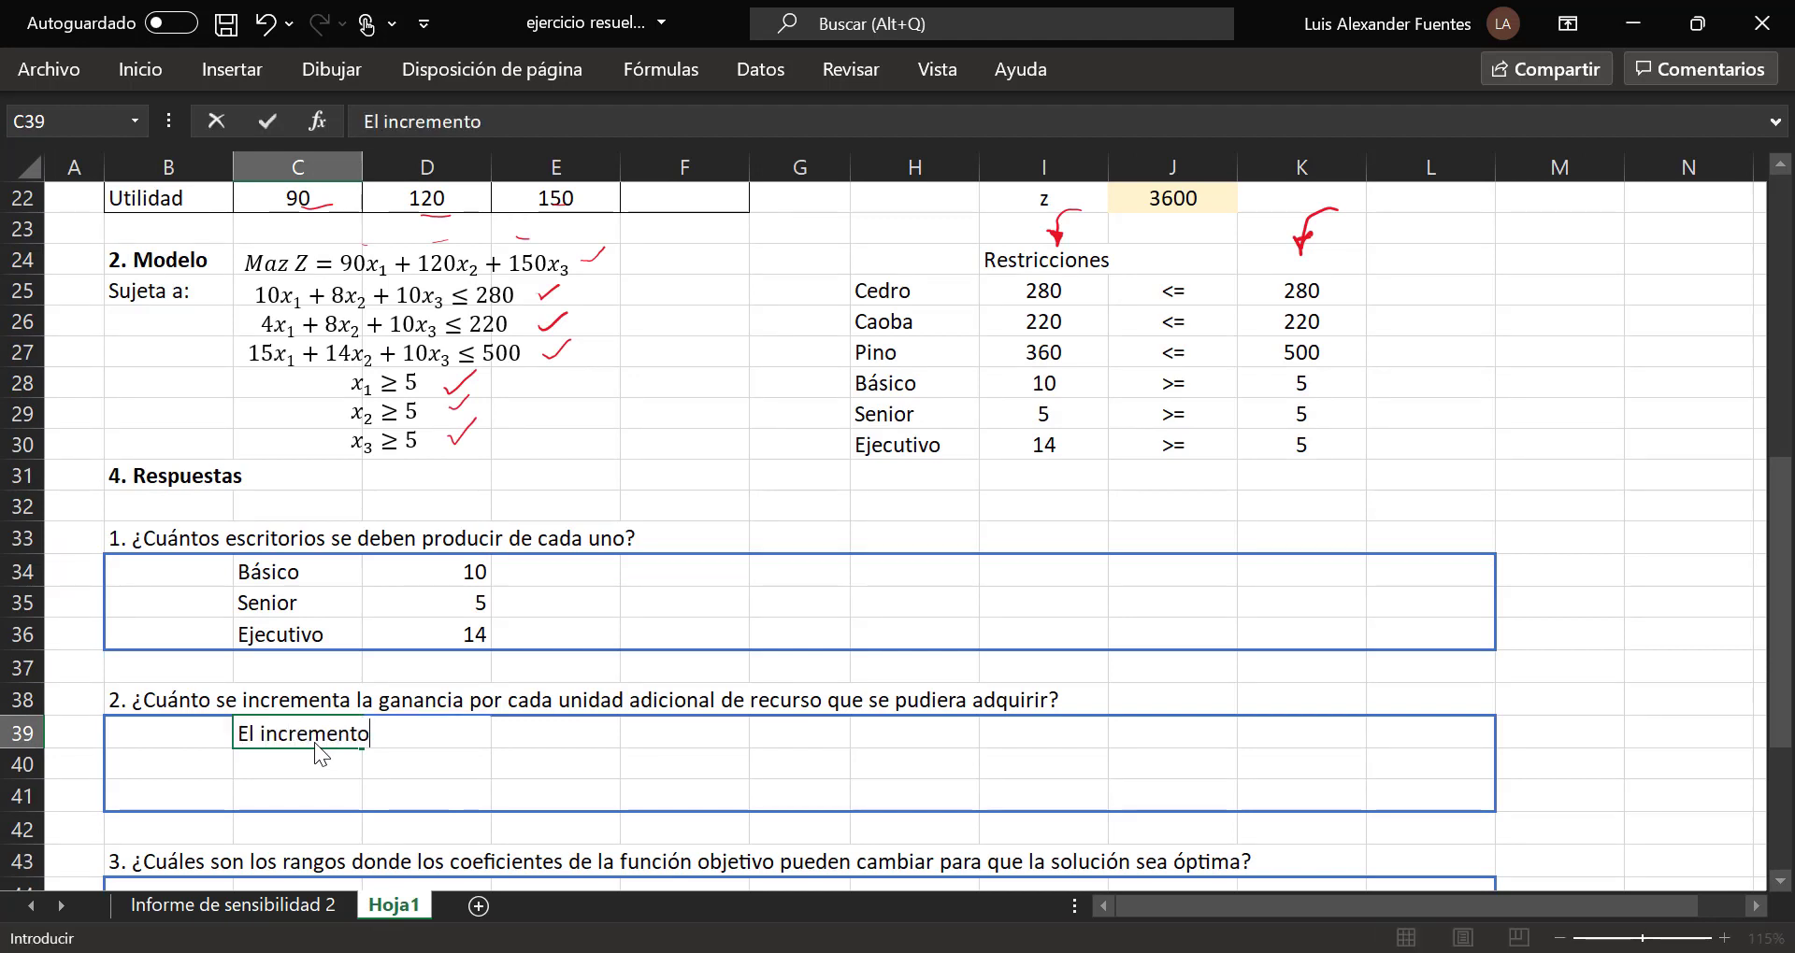
text( en la ganancia )
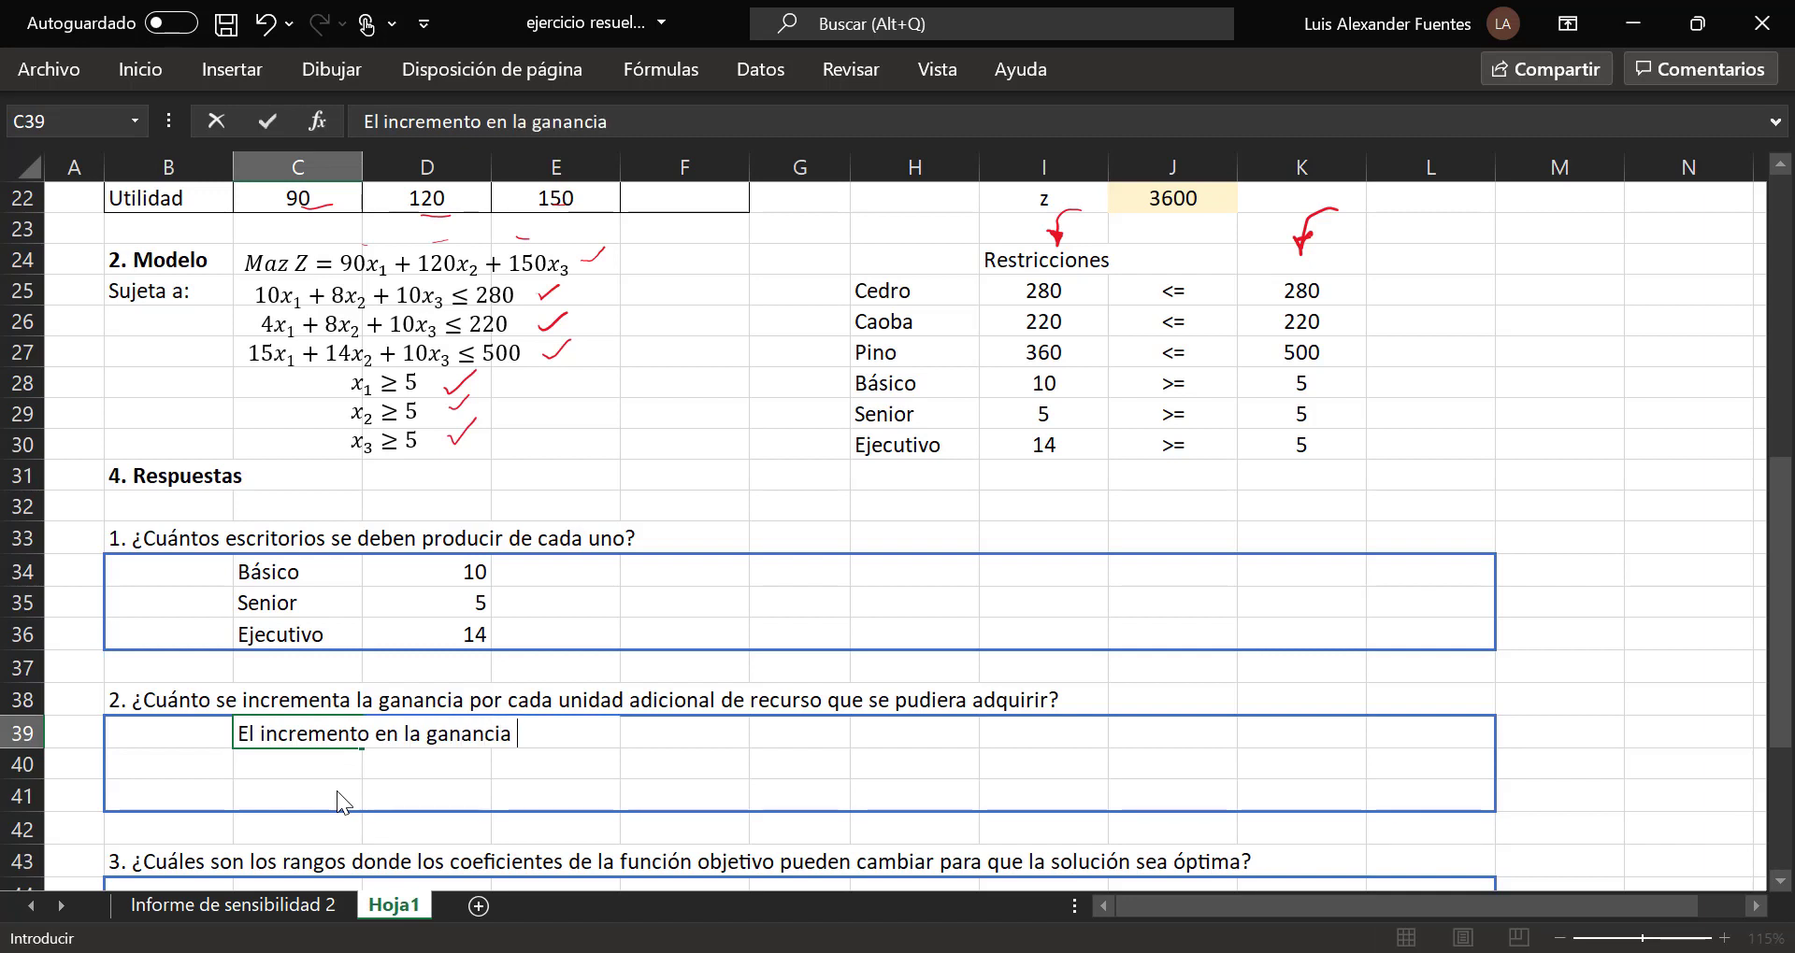
text(por cada metro cuadrado de )
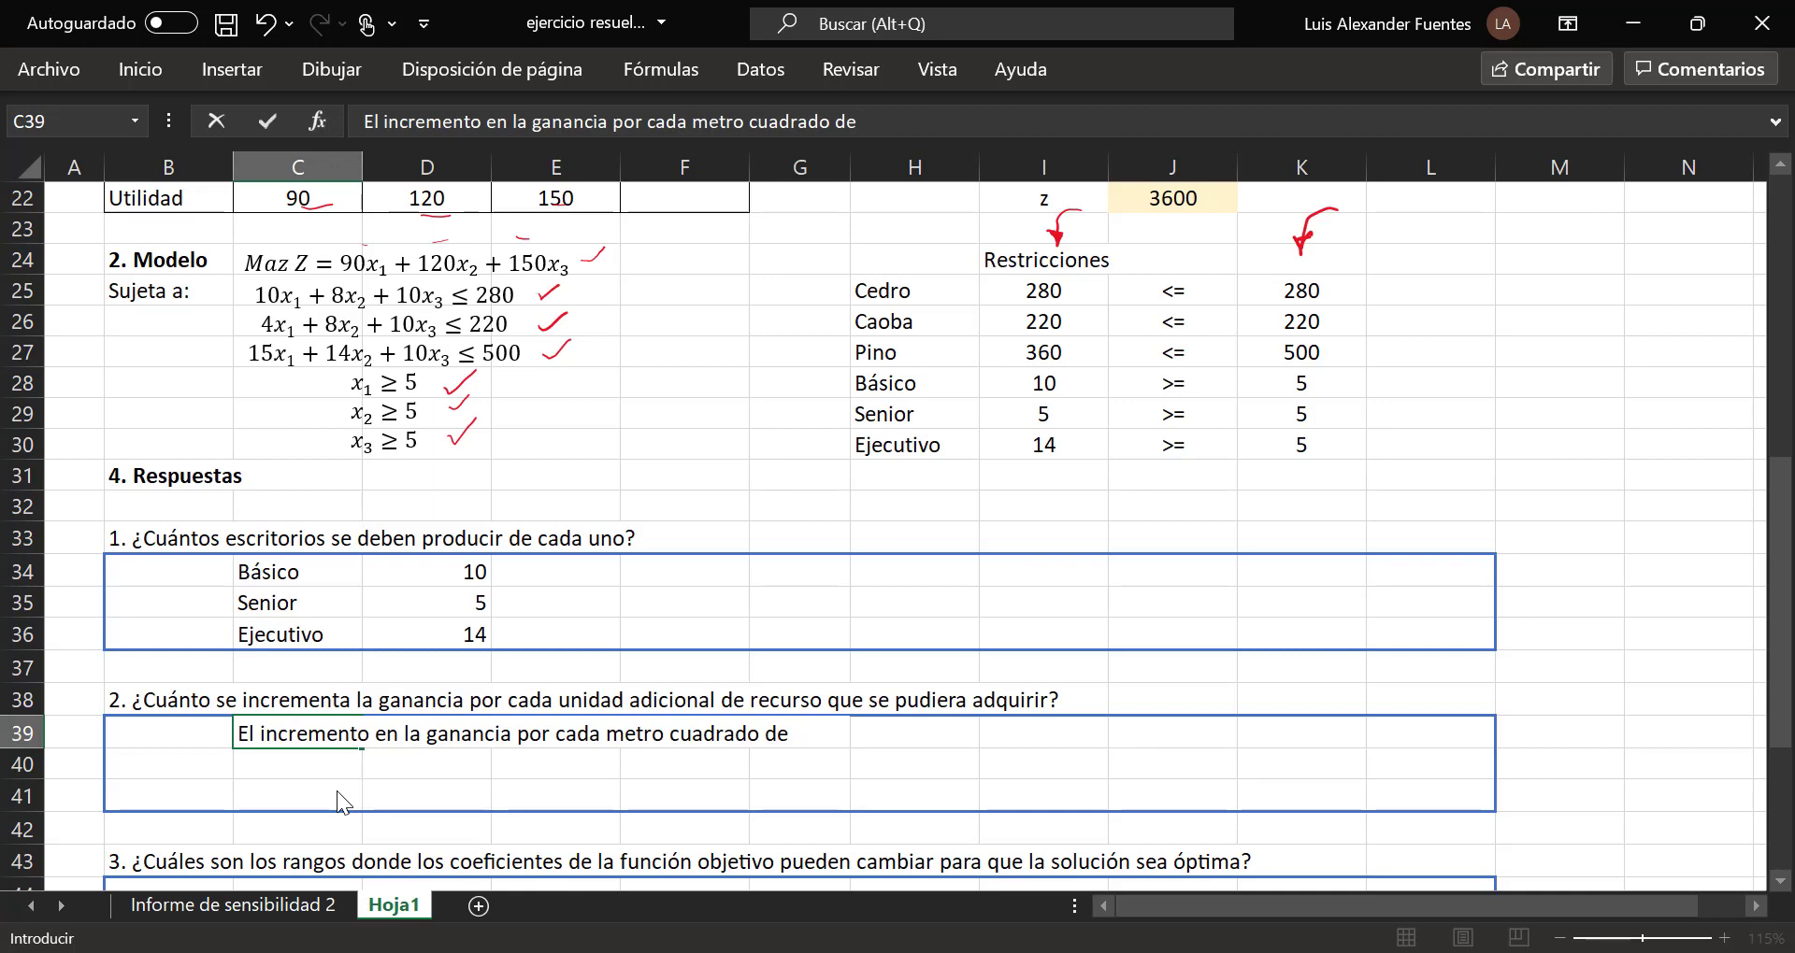
text(Cedro es de)
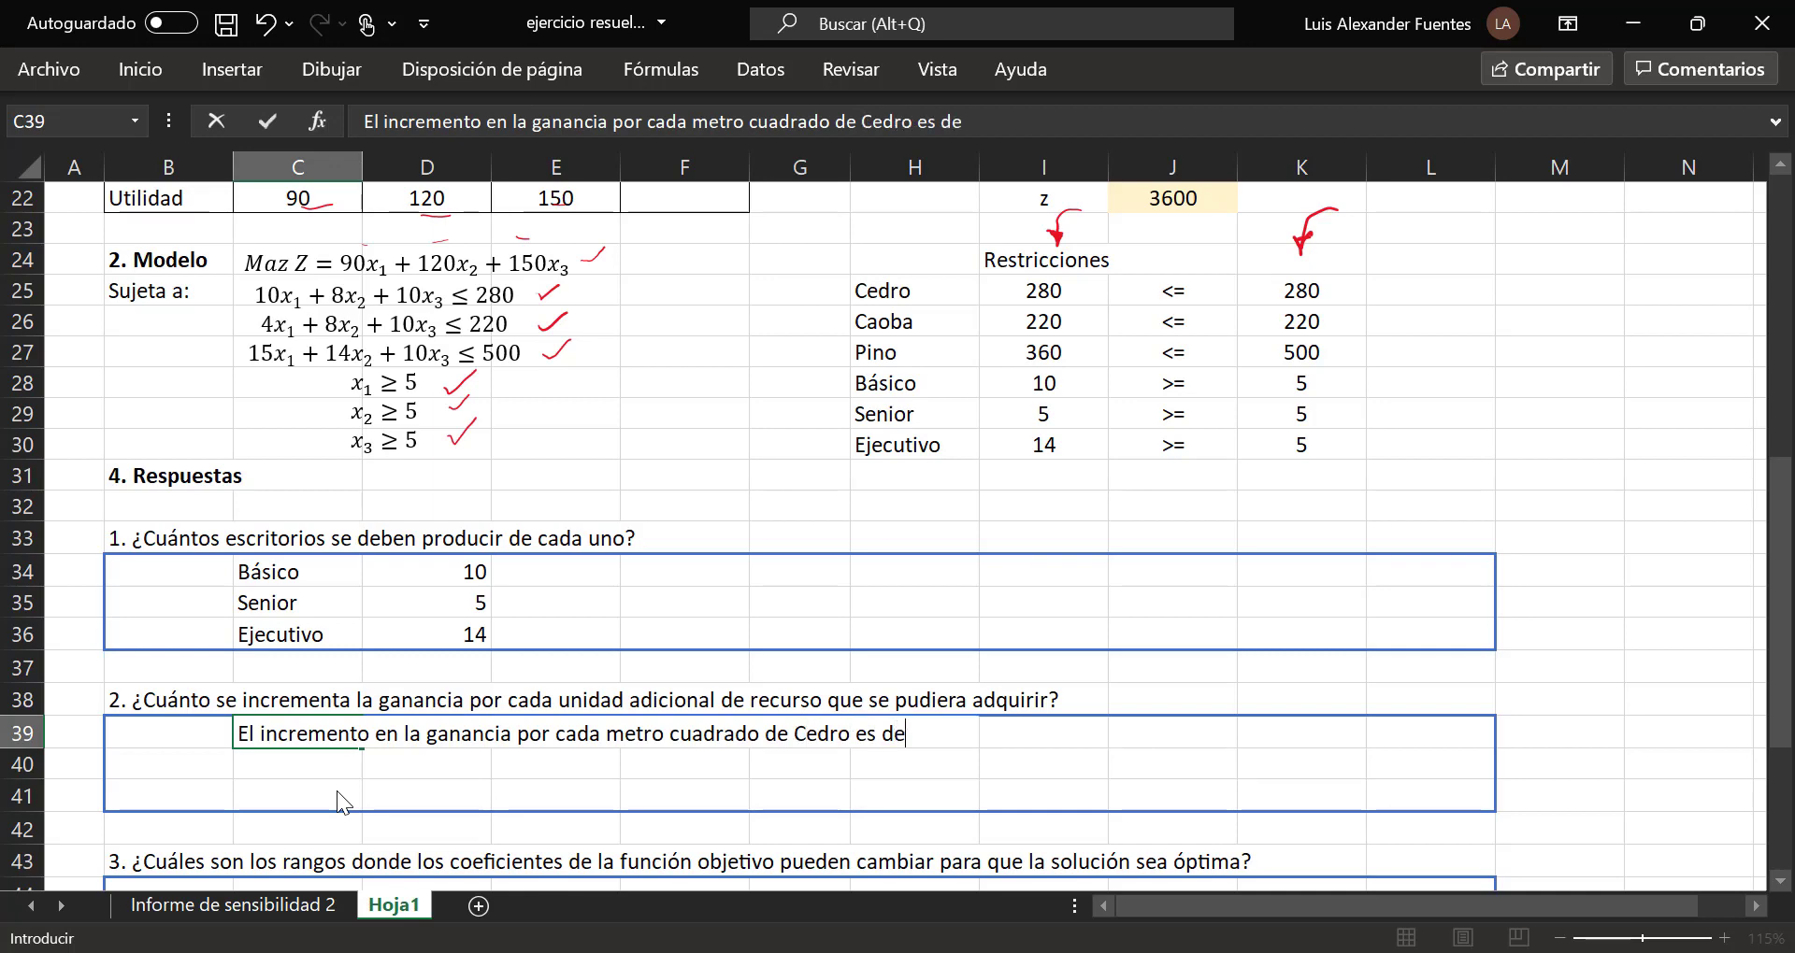
click(308, 906)
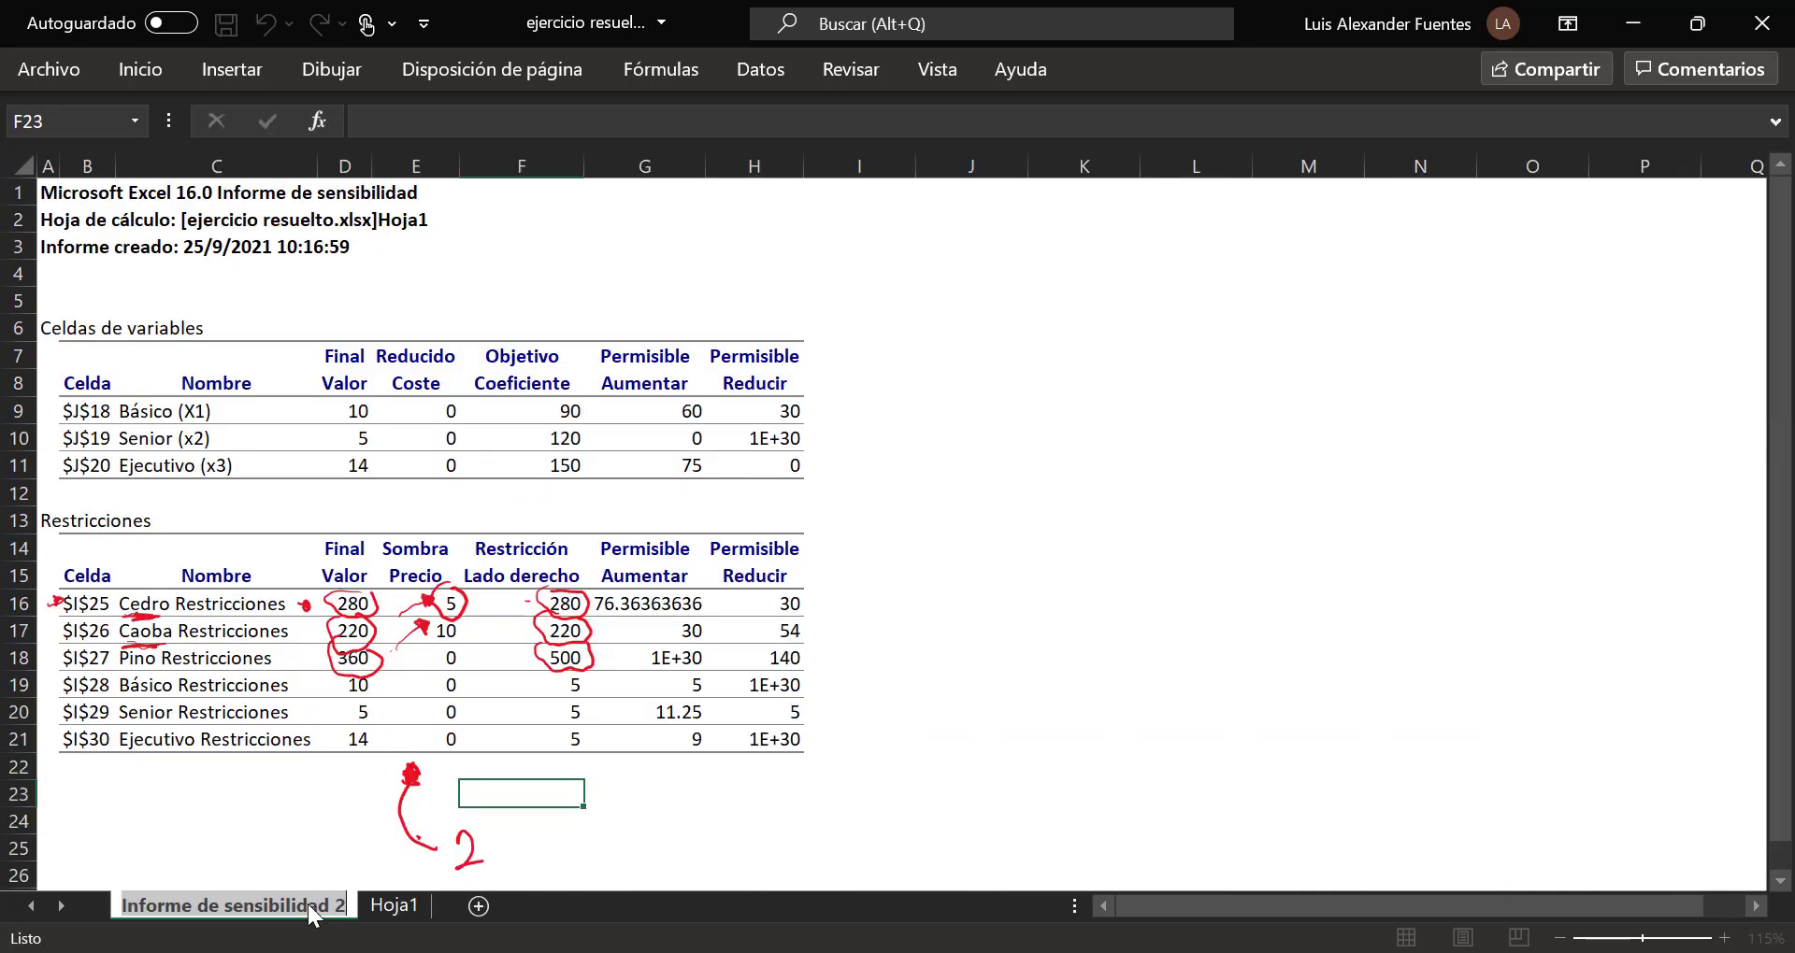
click(385, 900)
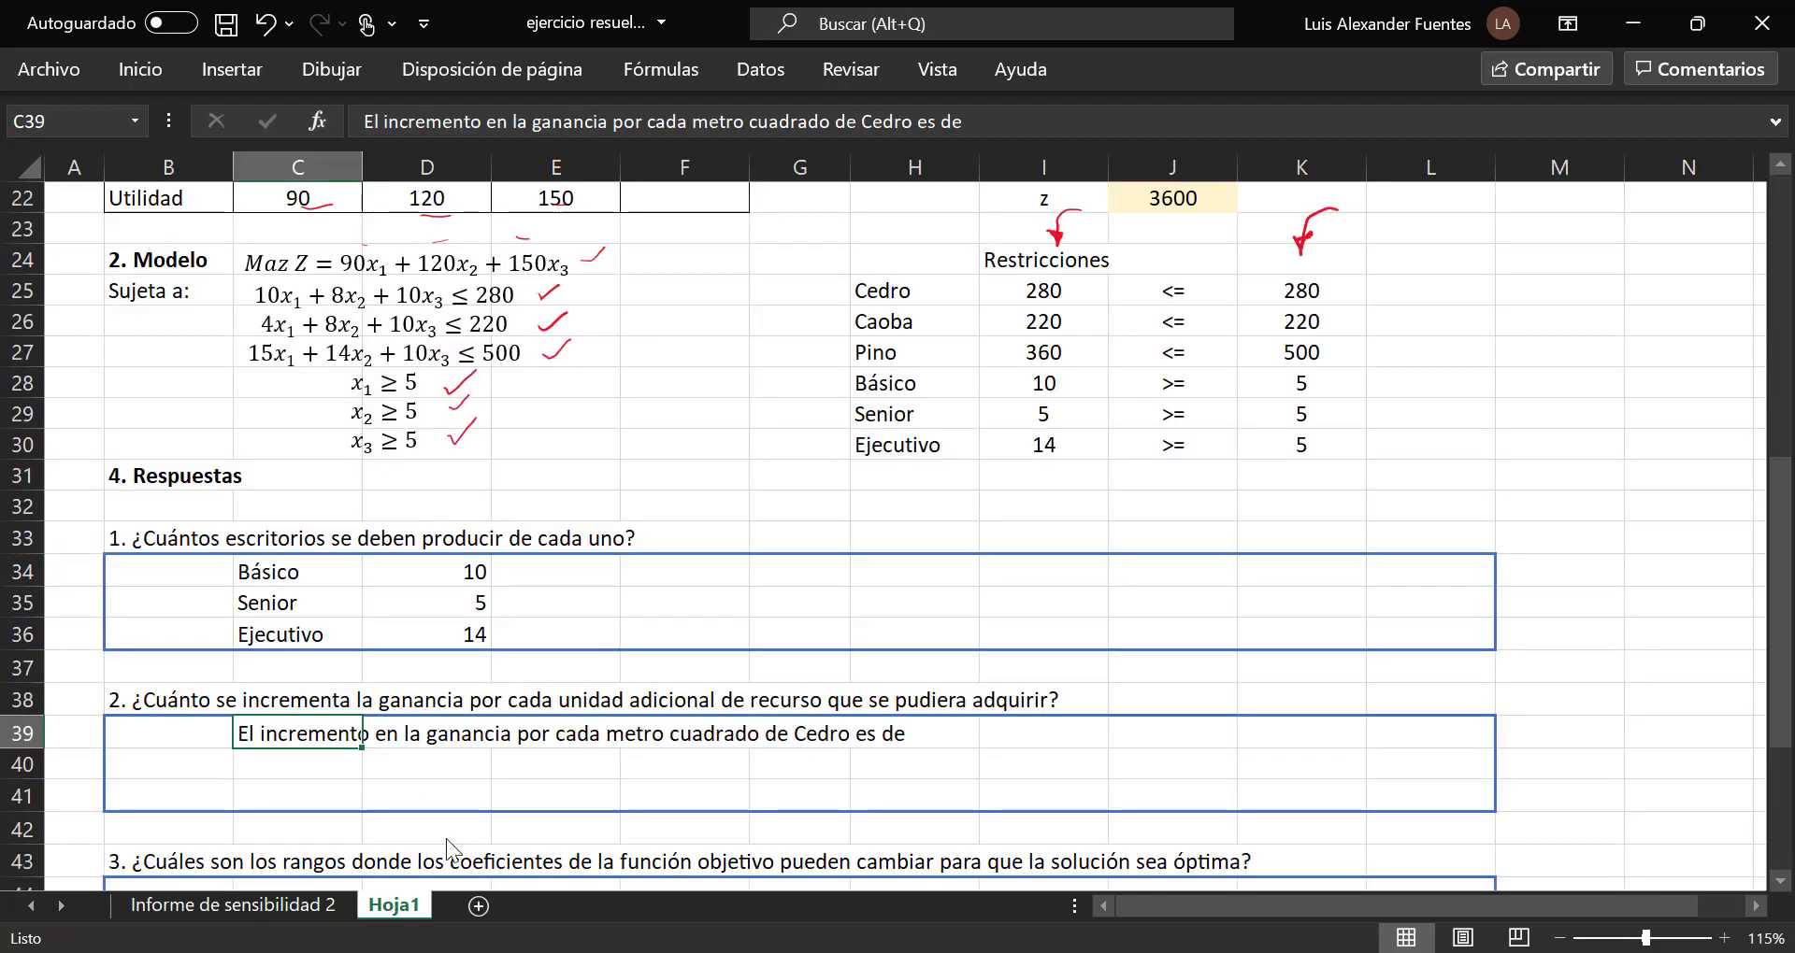
double_click(342, 731)
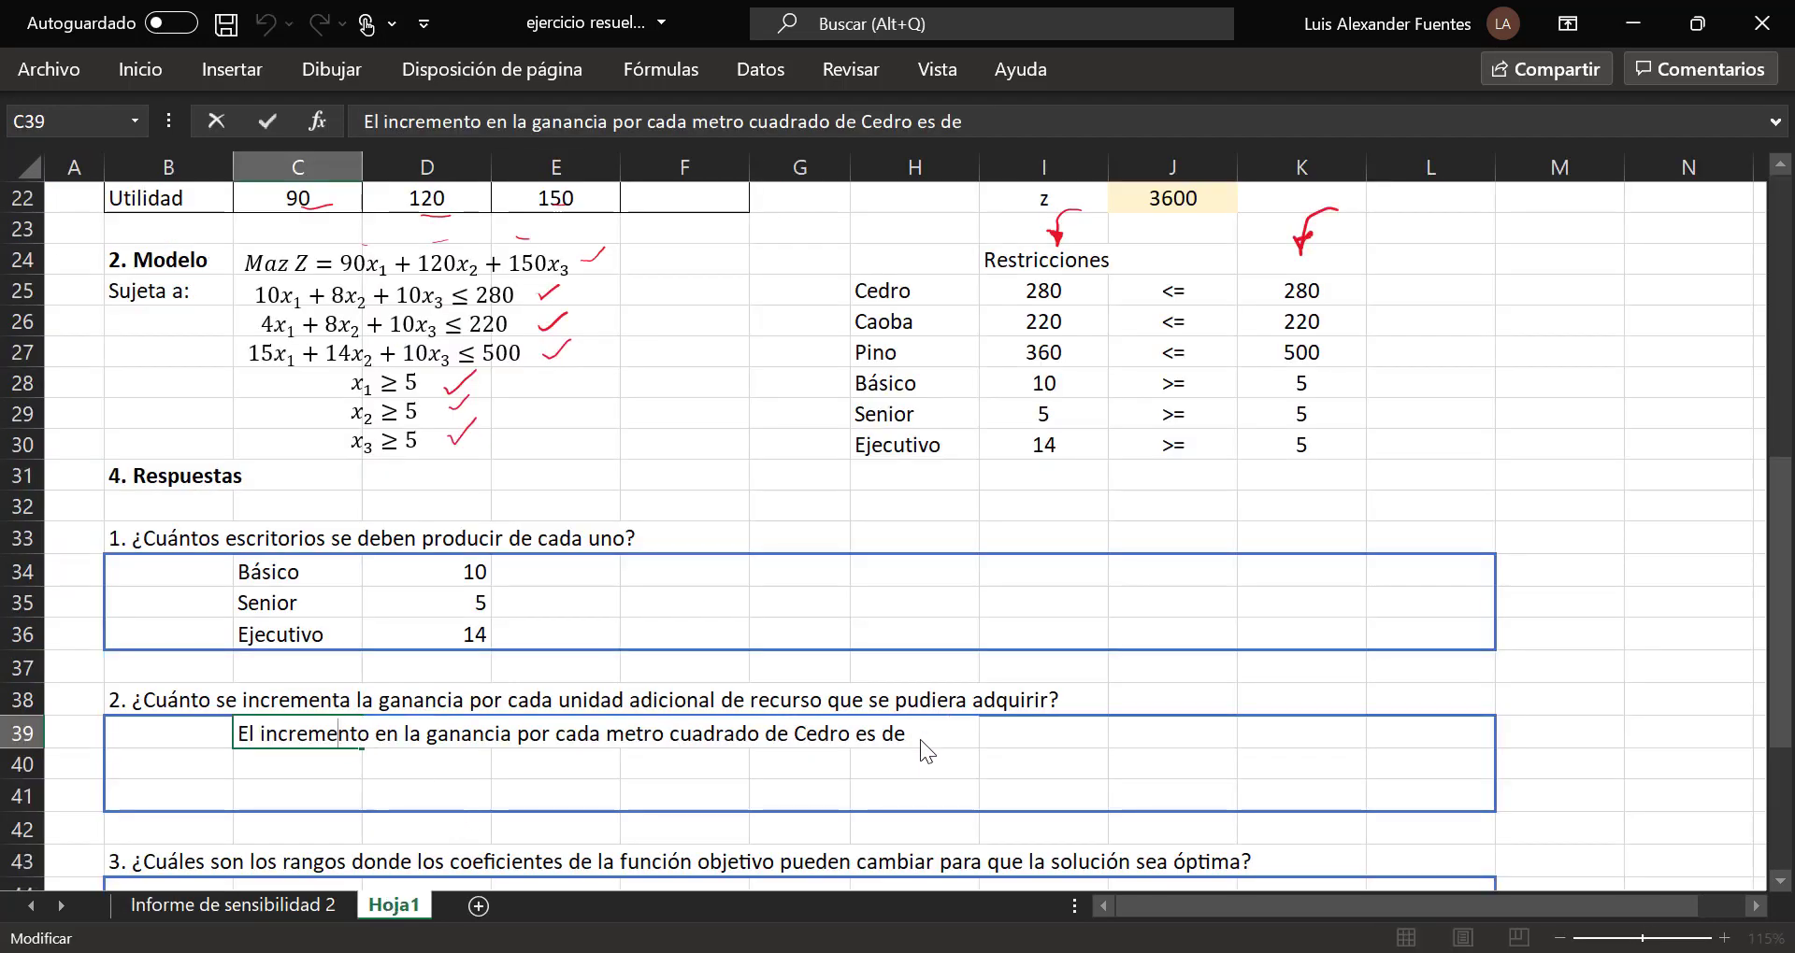
text($5)
click(245, 789)
Step: Copy the Cedro answer from C39 into C40
click(270, 741)
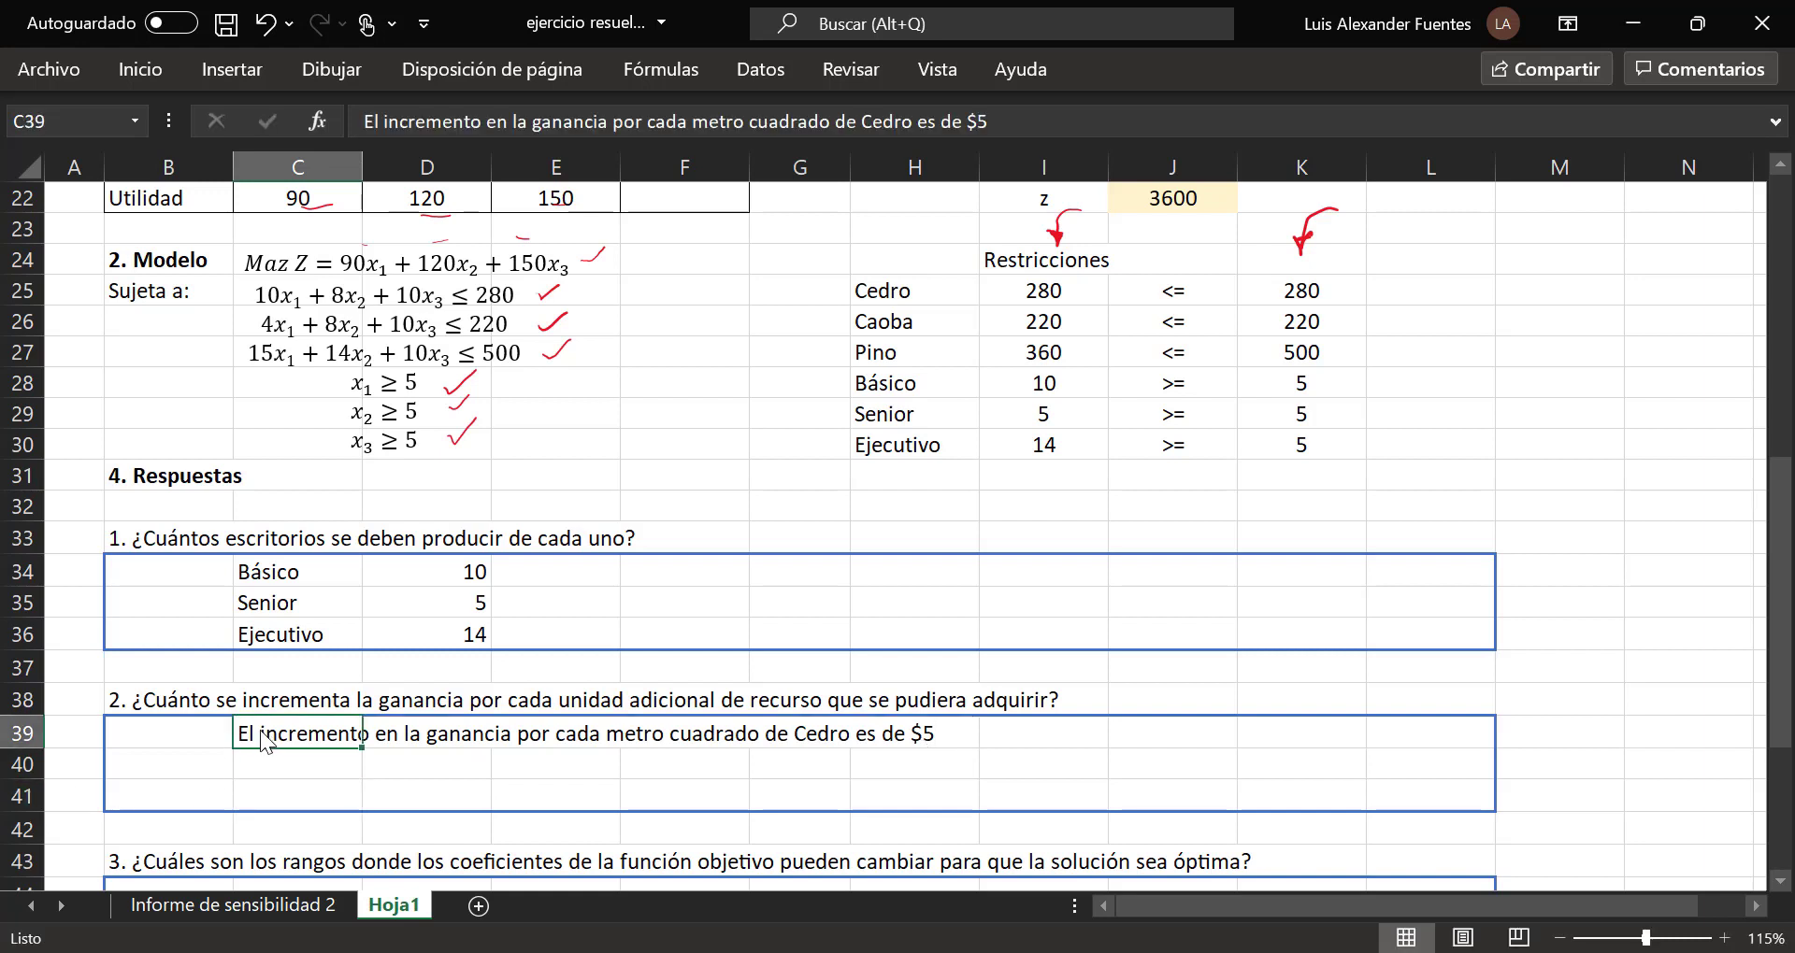
key(ctrl+c)
click(289, 759)
key(ctrl+v)
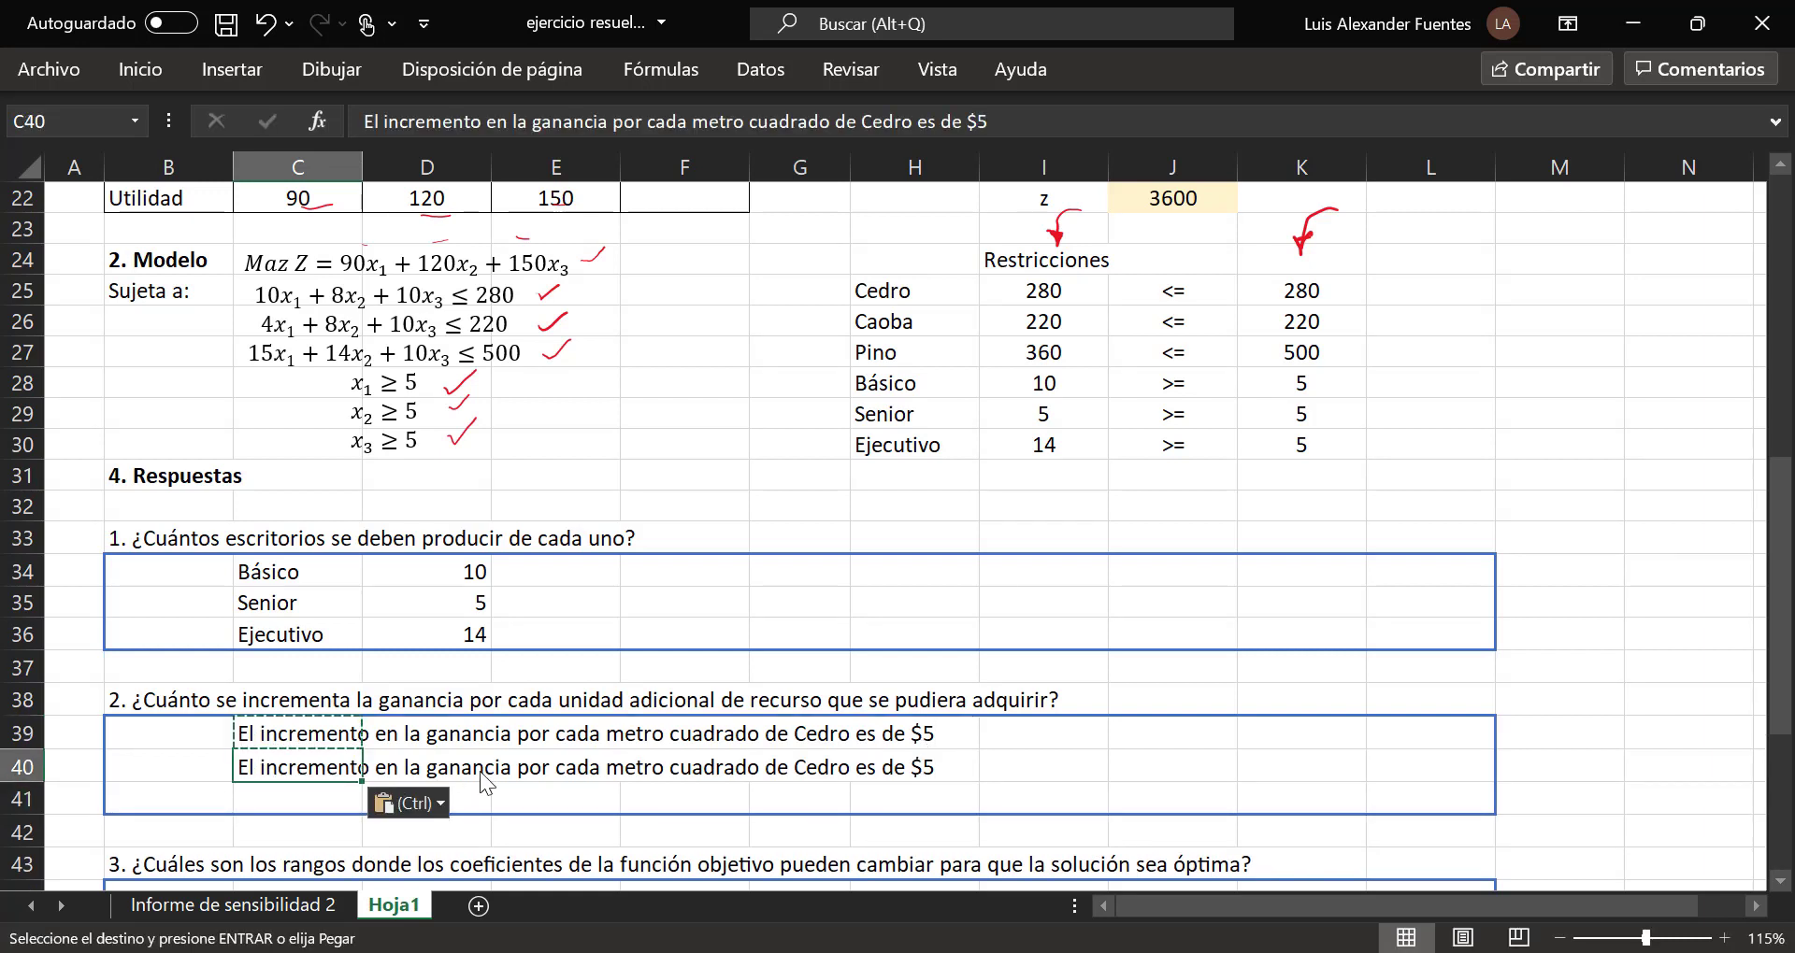
Step: Edit the sentence in C40 so the resource is Caoba and the profit increase is $10
double_click(845, 767)
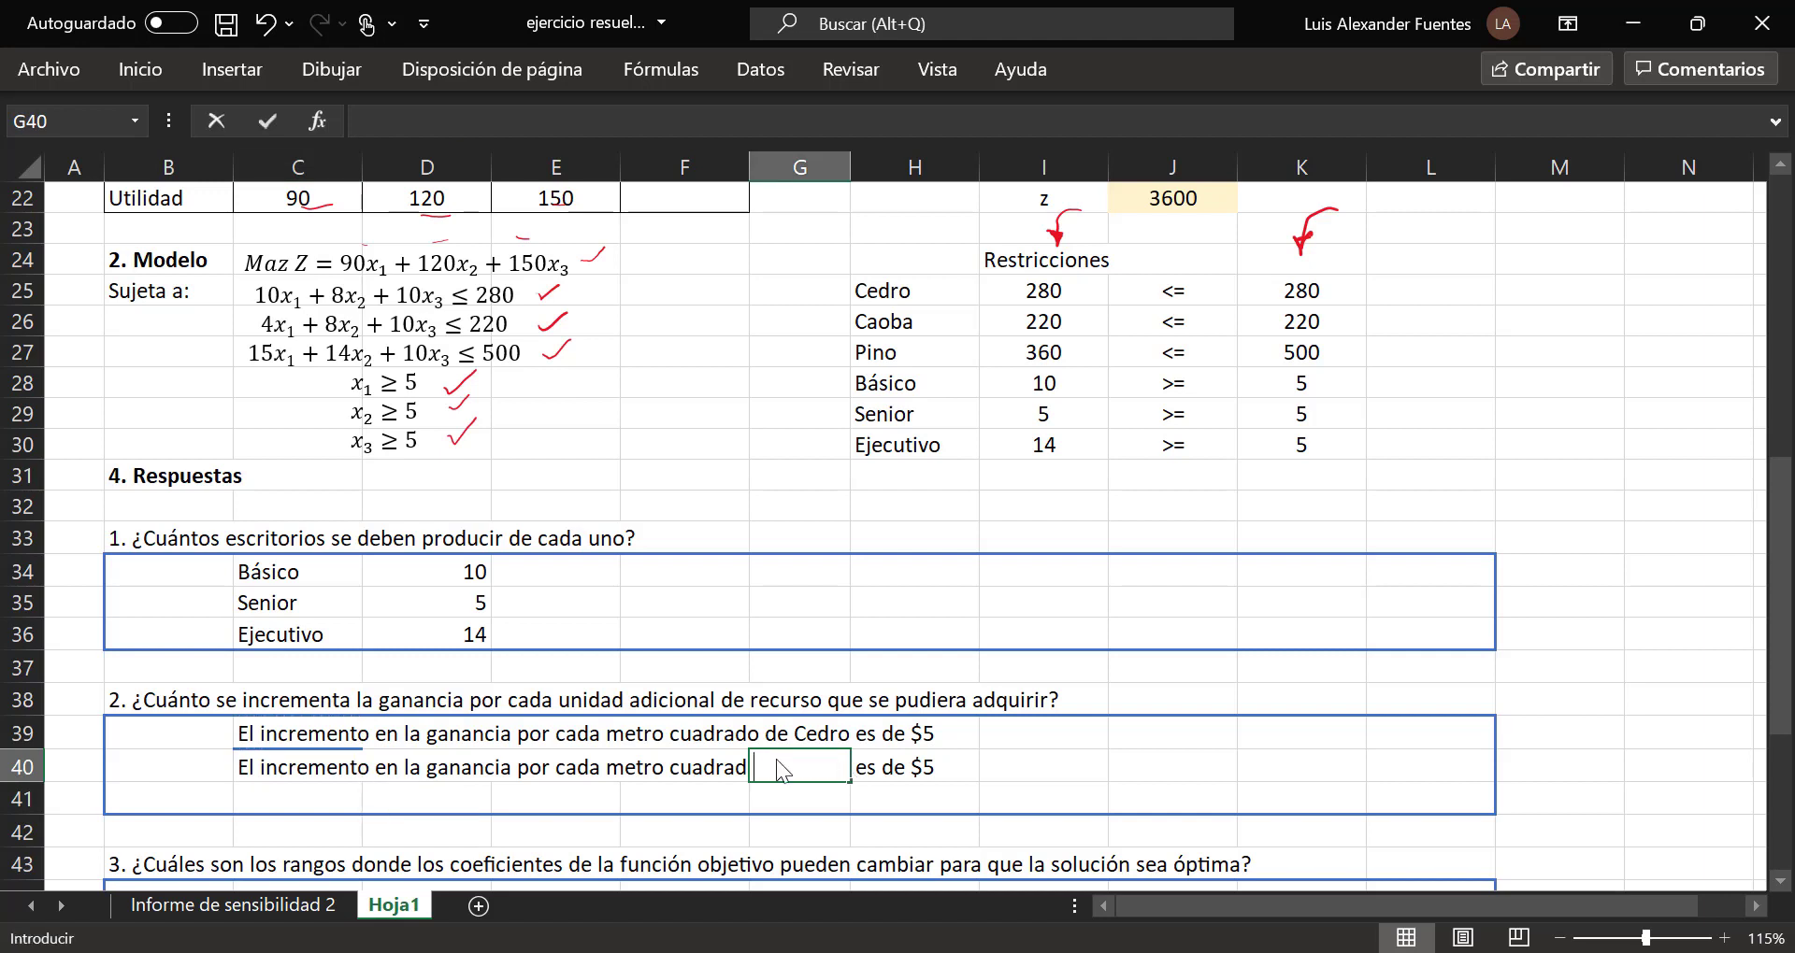
double_click(344, 768)
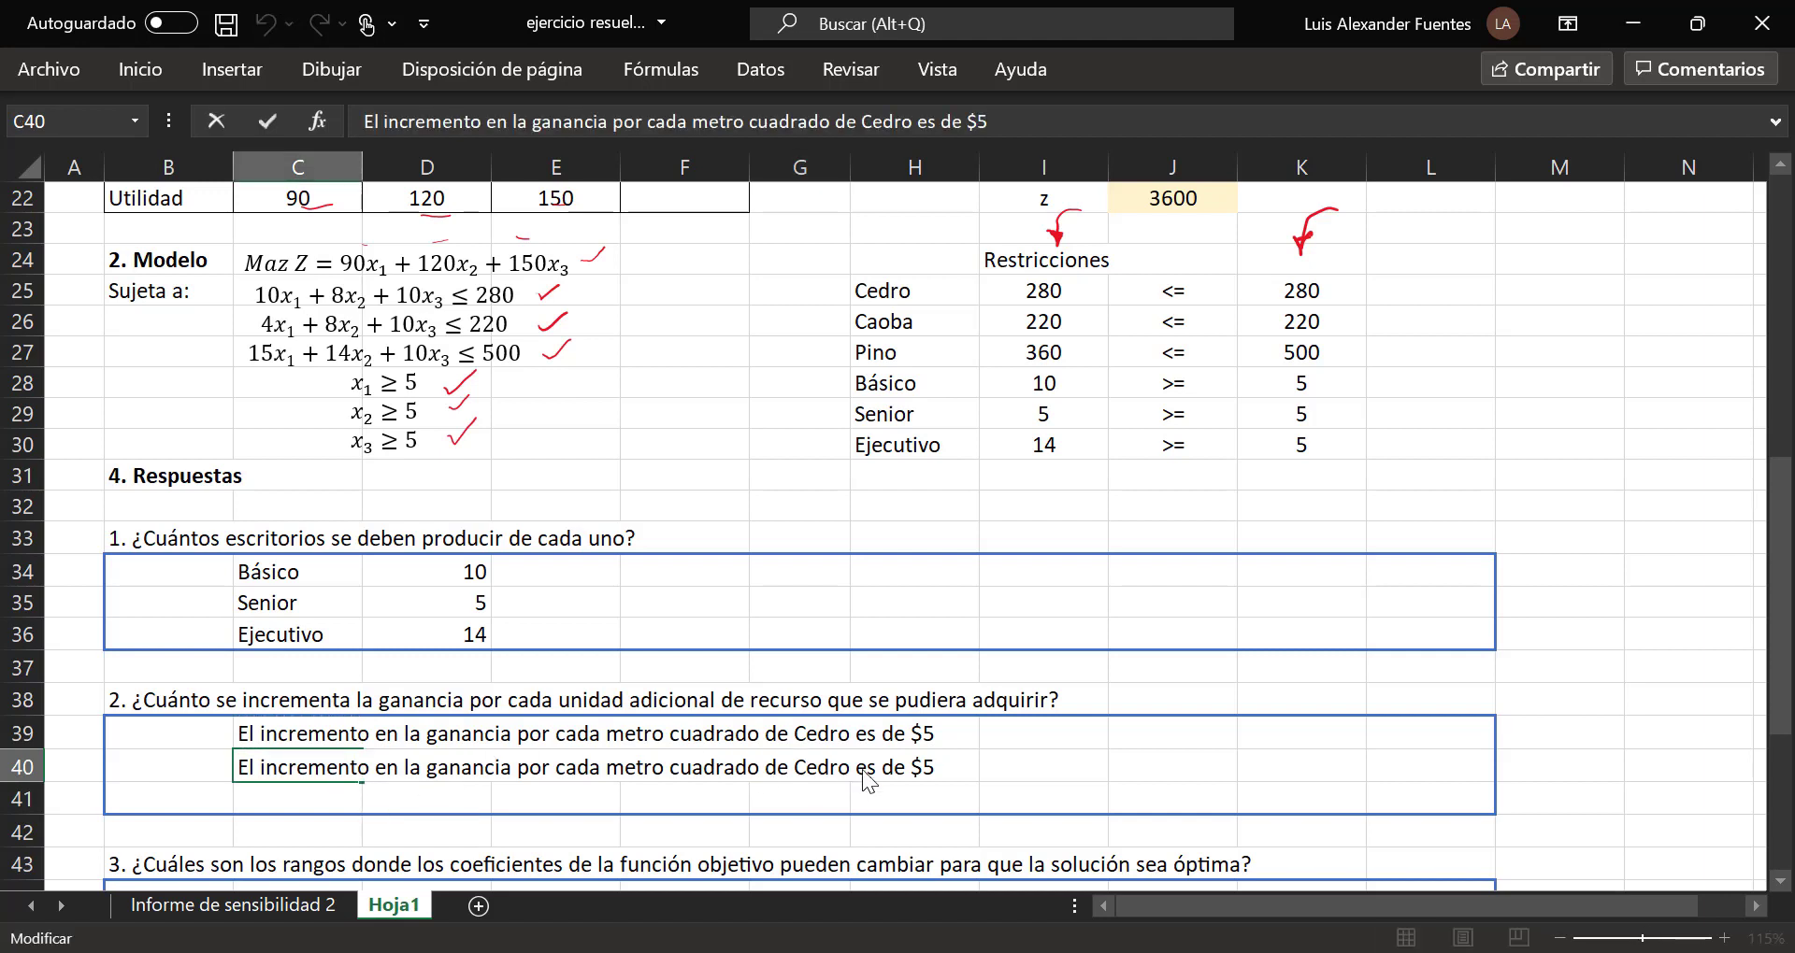
key(BackSpace)
key(BackSpace)
key(BackSpace)
key(BackSpace)
key(BackSpace)
text(Caoba)
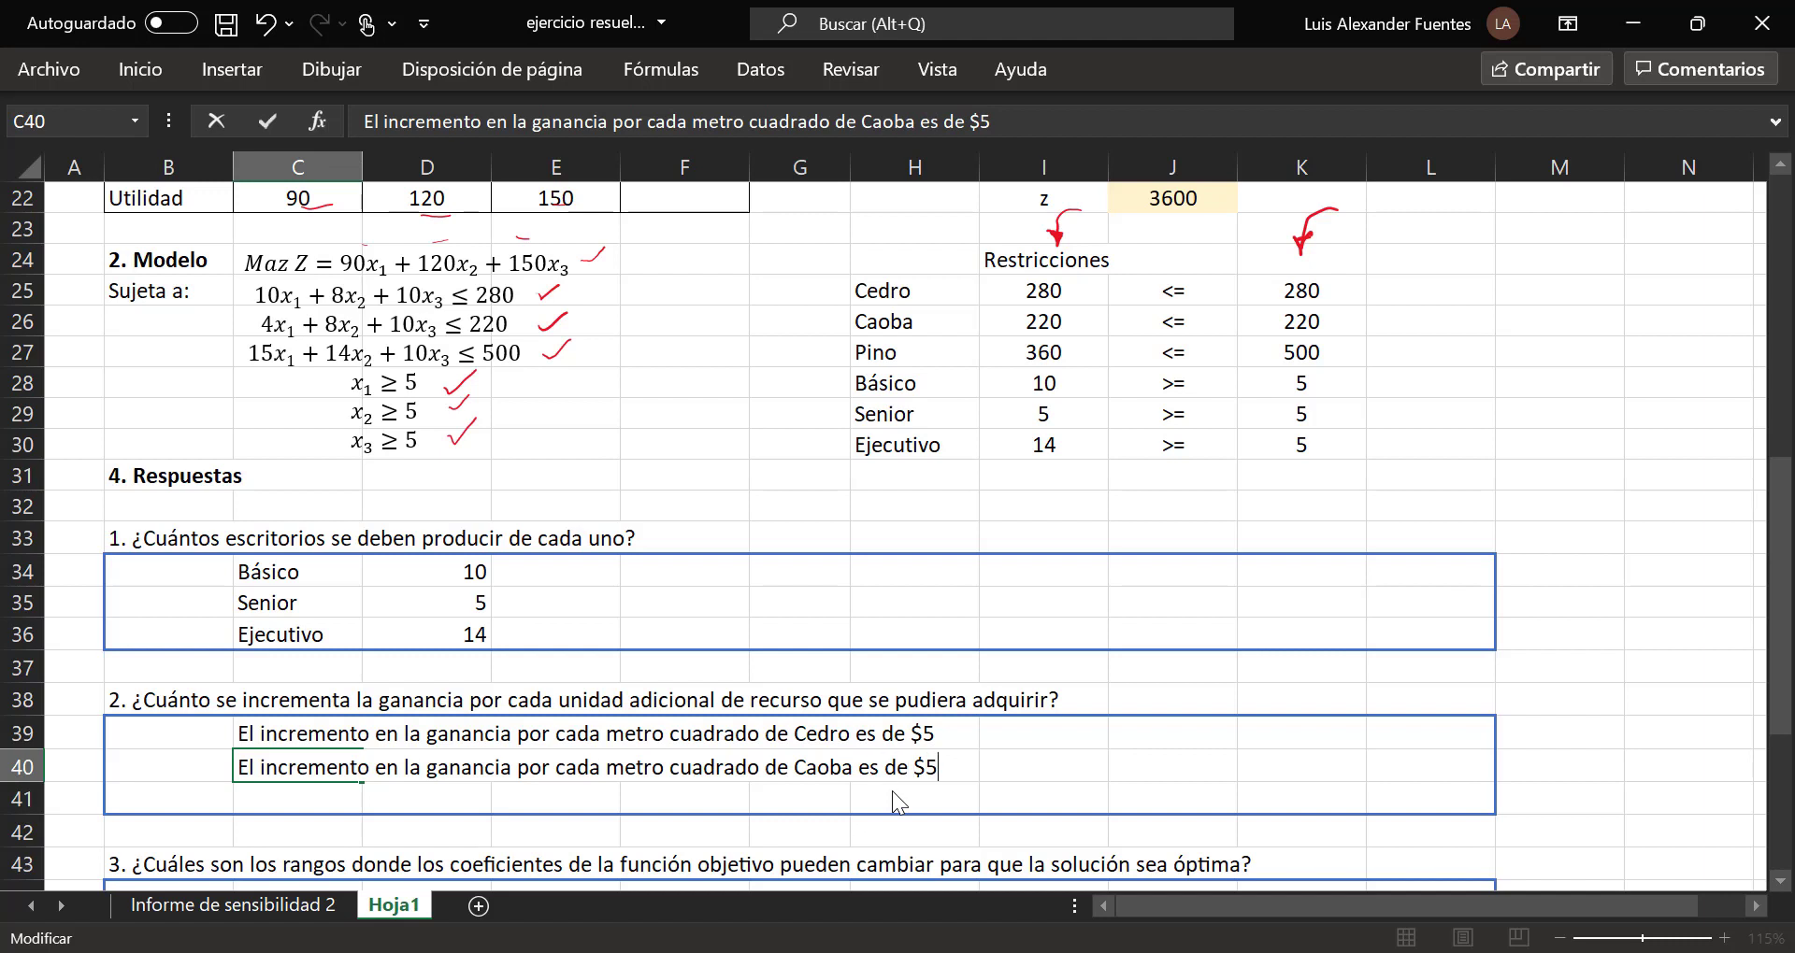
text(1)
key(BackSpace)
key(BackSpace)
text(10)
key(Return)
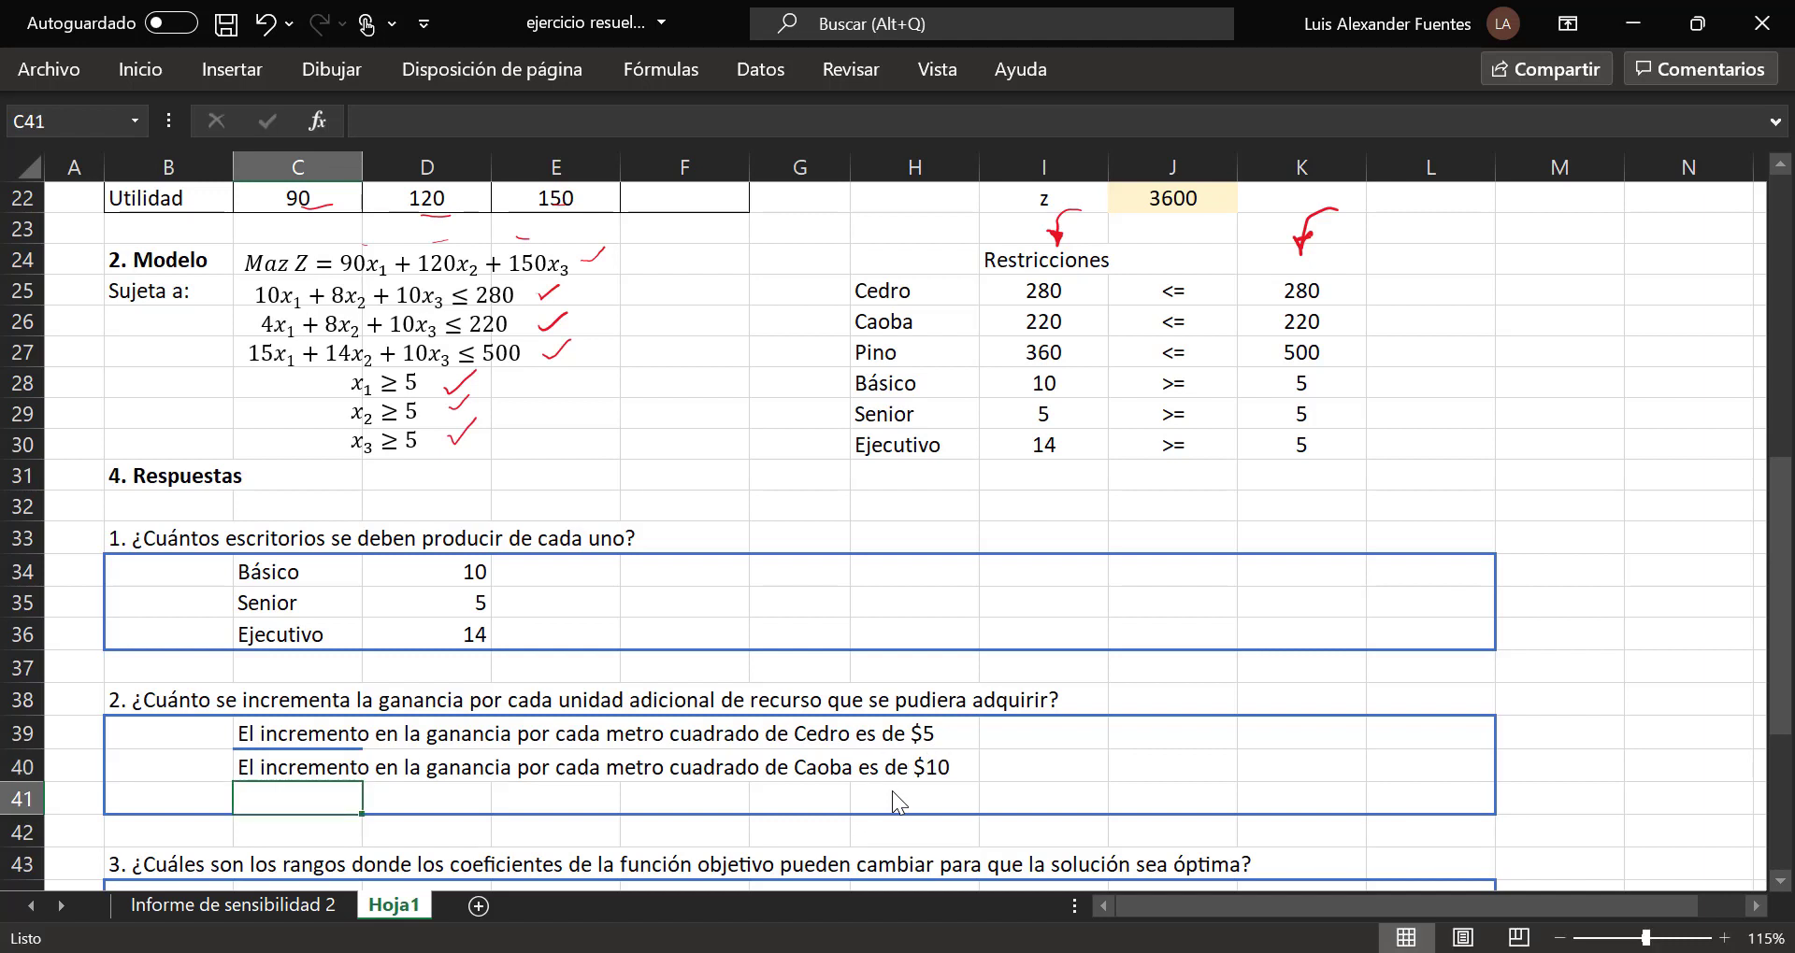
Step: Copy the Caoba answer from C40 into C41
key(Up)
key(ctrl+c)
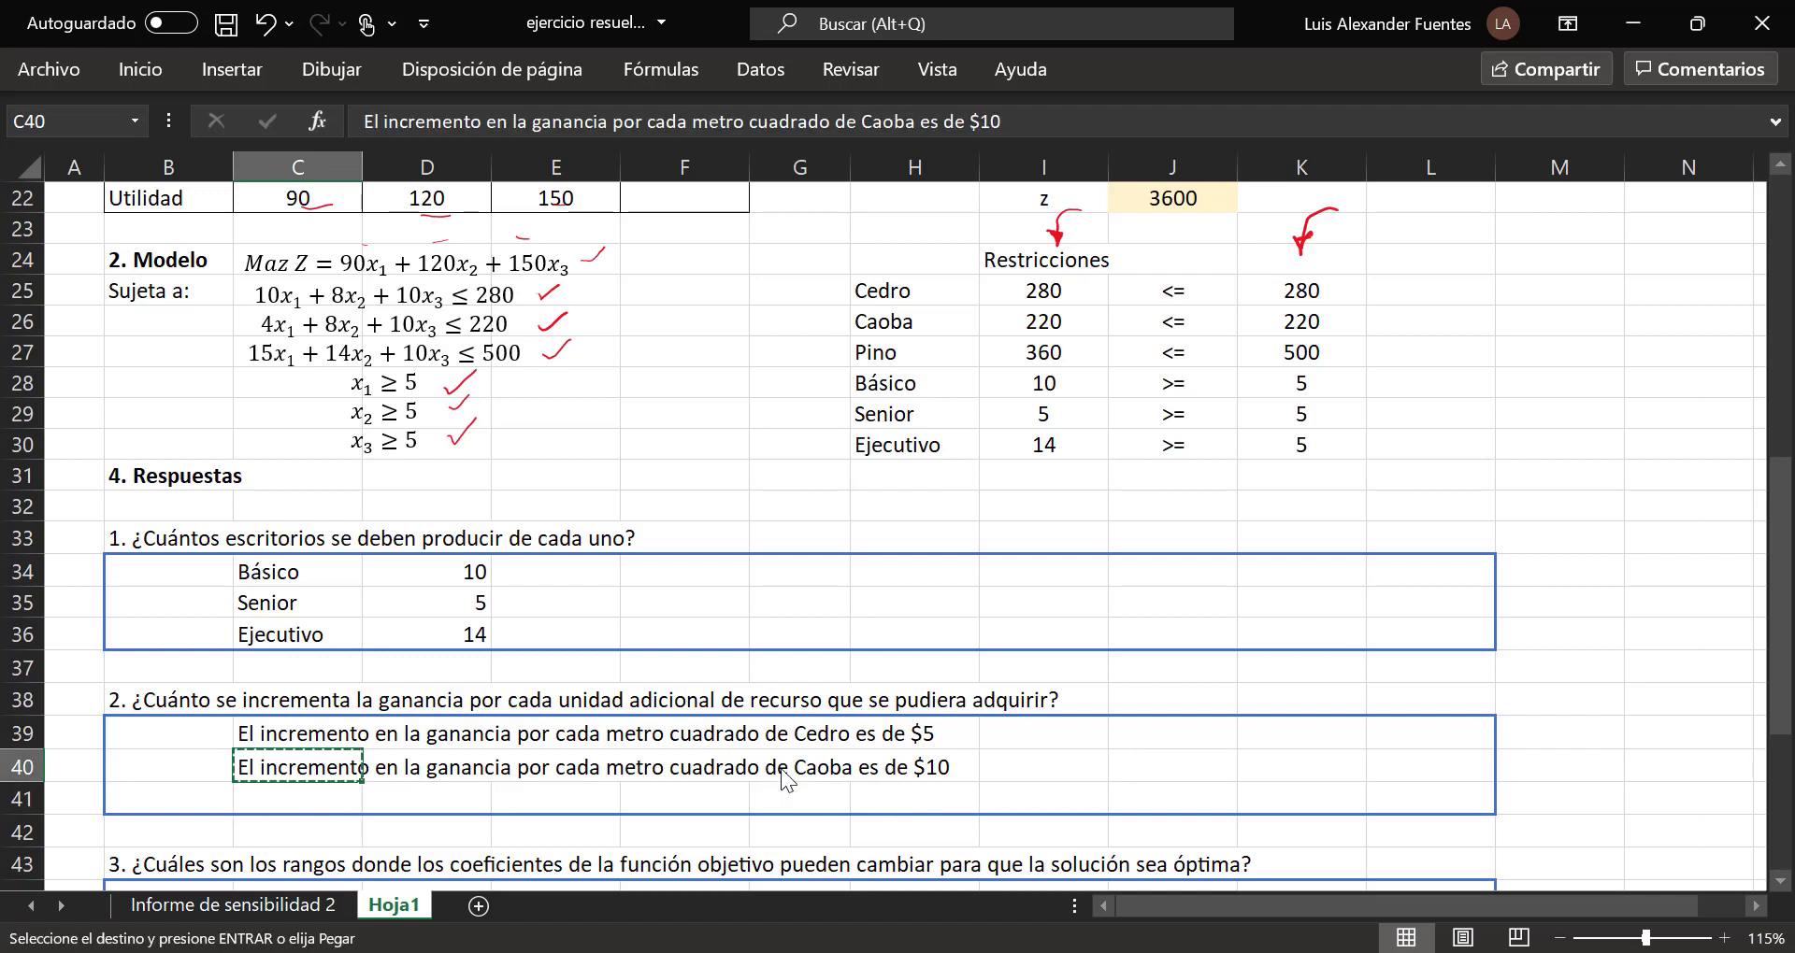
key(Down)
key(ctrl+v)
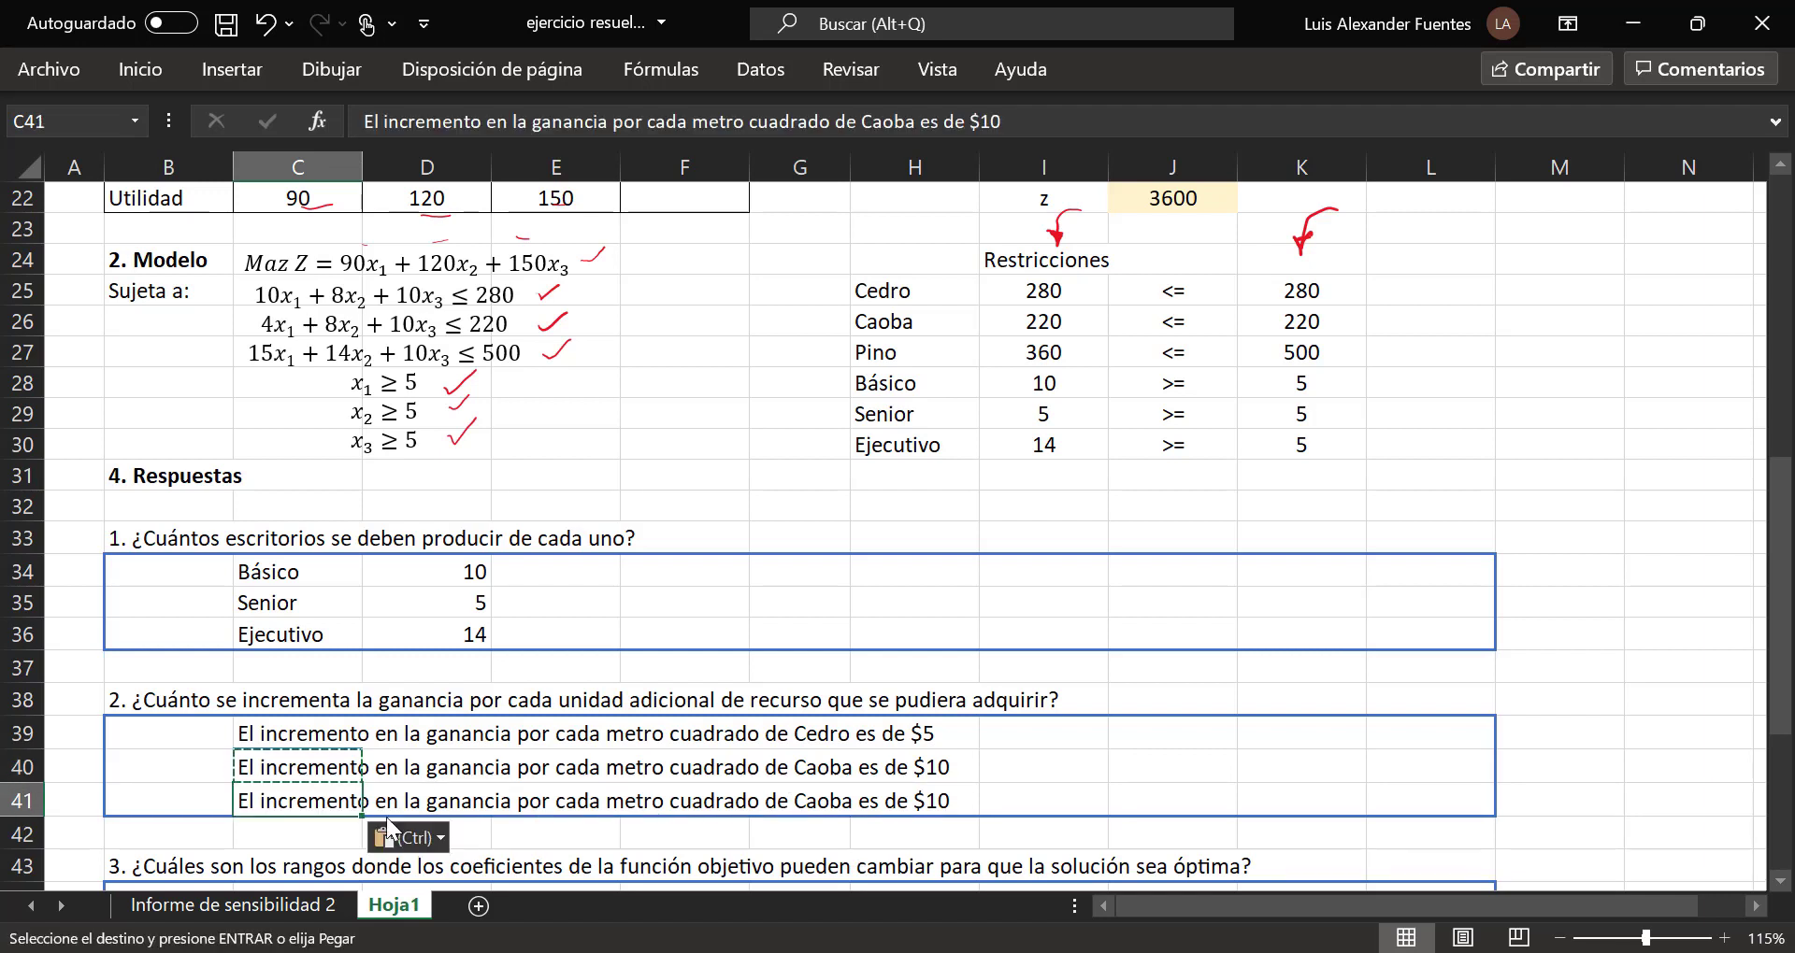
Step: Edit the copied sentence in C41 so the resource is Pino and the profit increase is $0
double_click(329, 804)
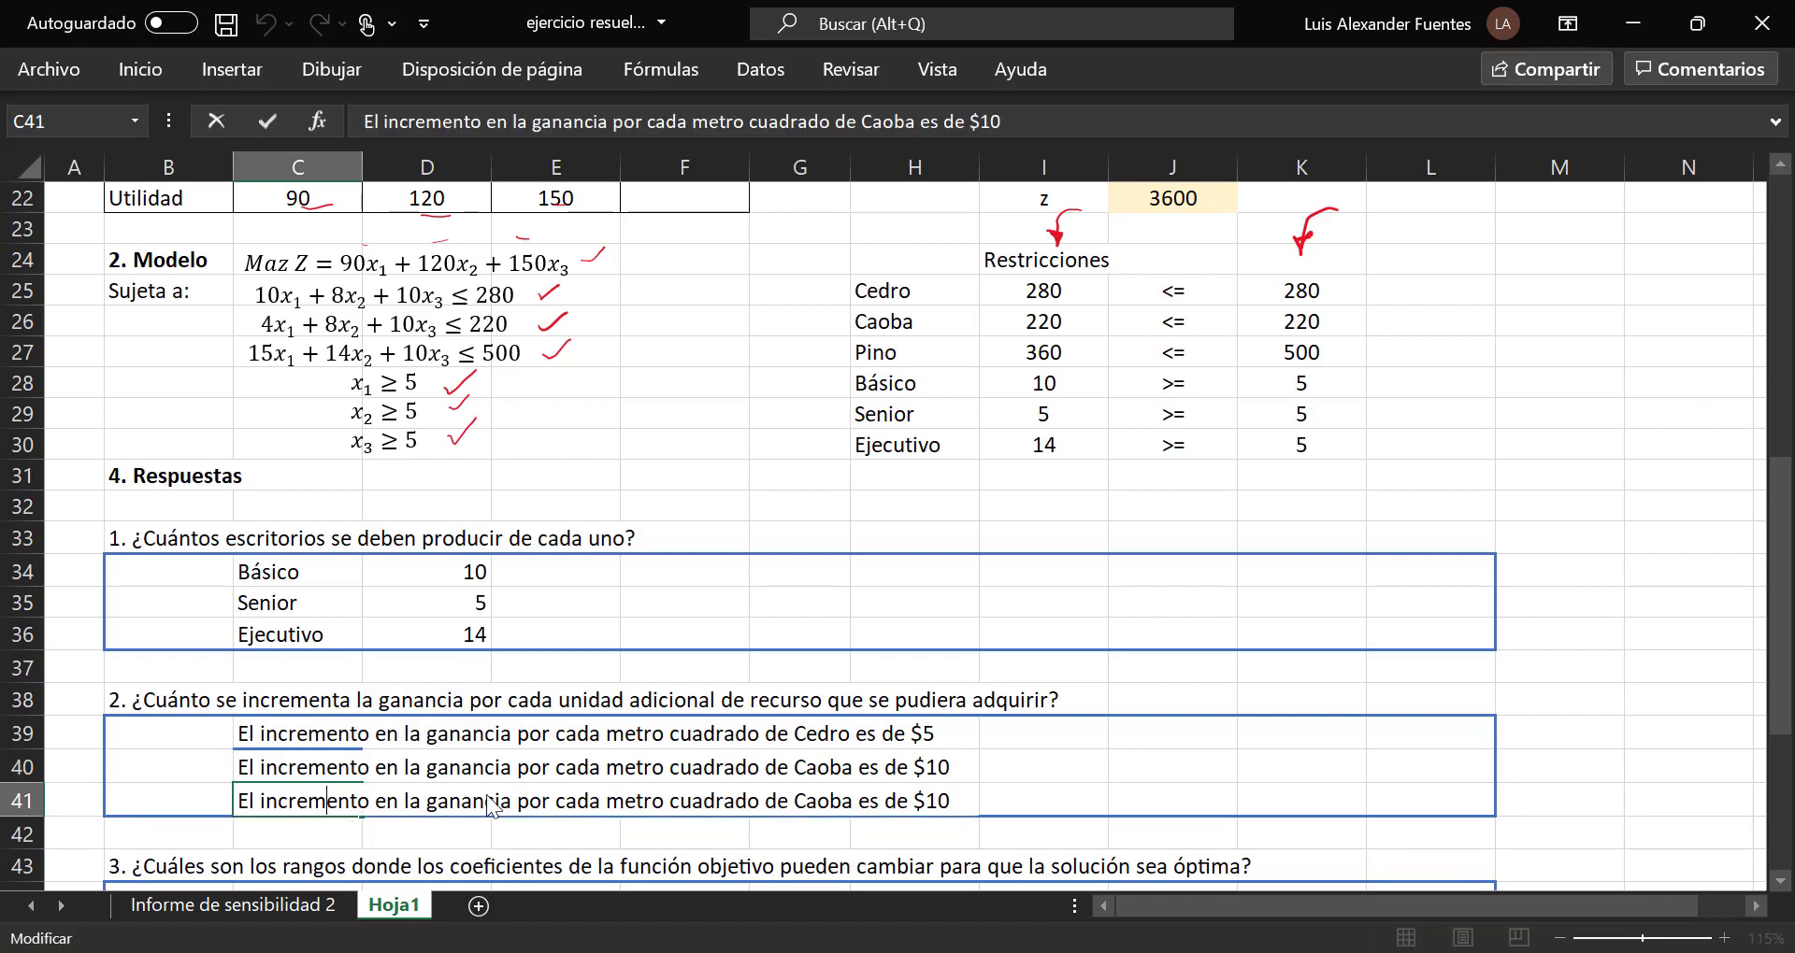
click(845, 802)
key(BackSpace)
key(BackSpace)
key(BackSpace)
key(BackSpace)
key(BackSpace)
text(P)
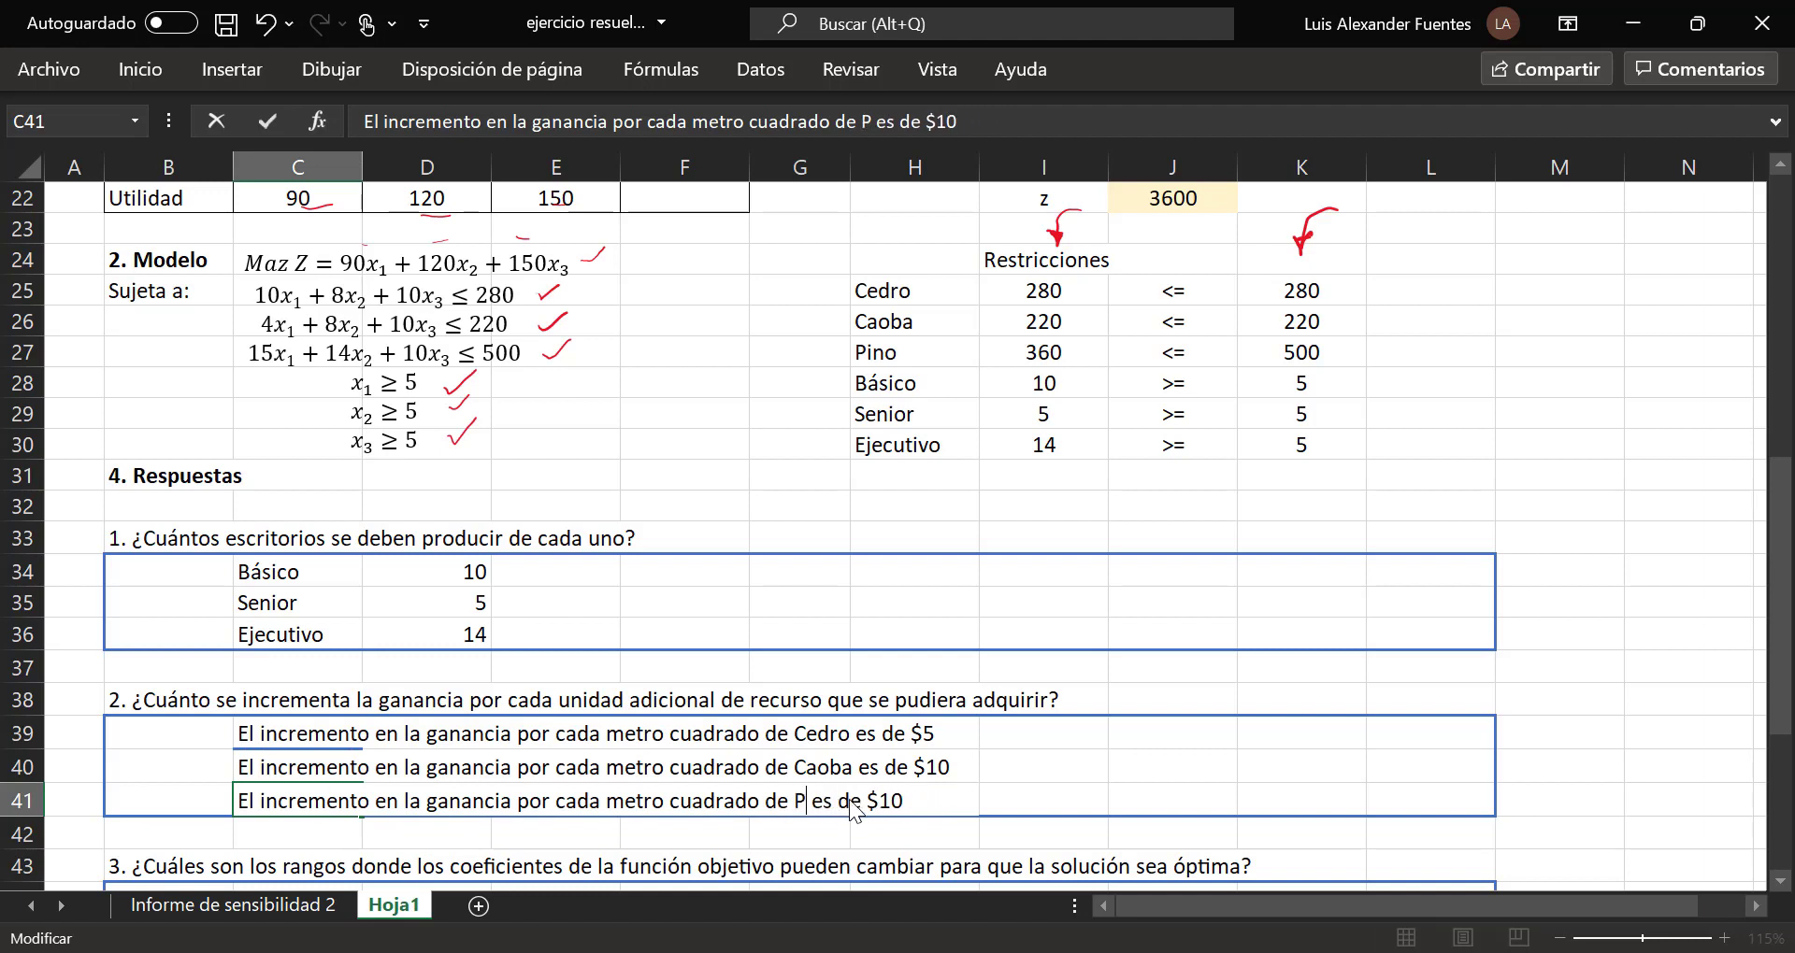
text(ino)
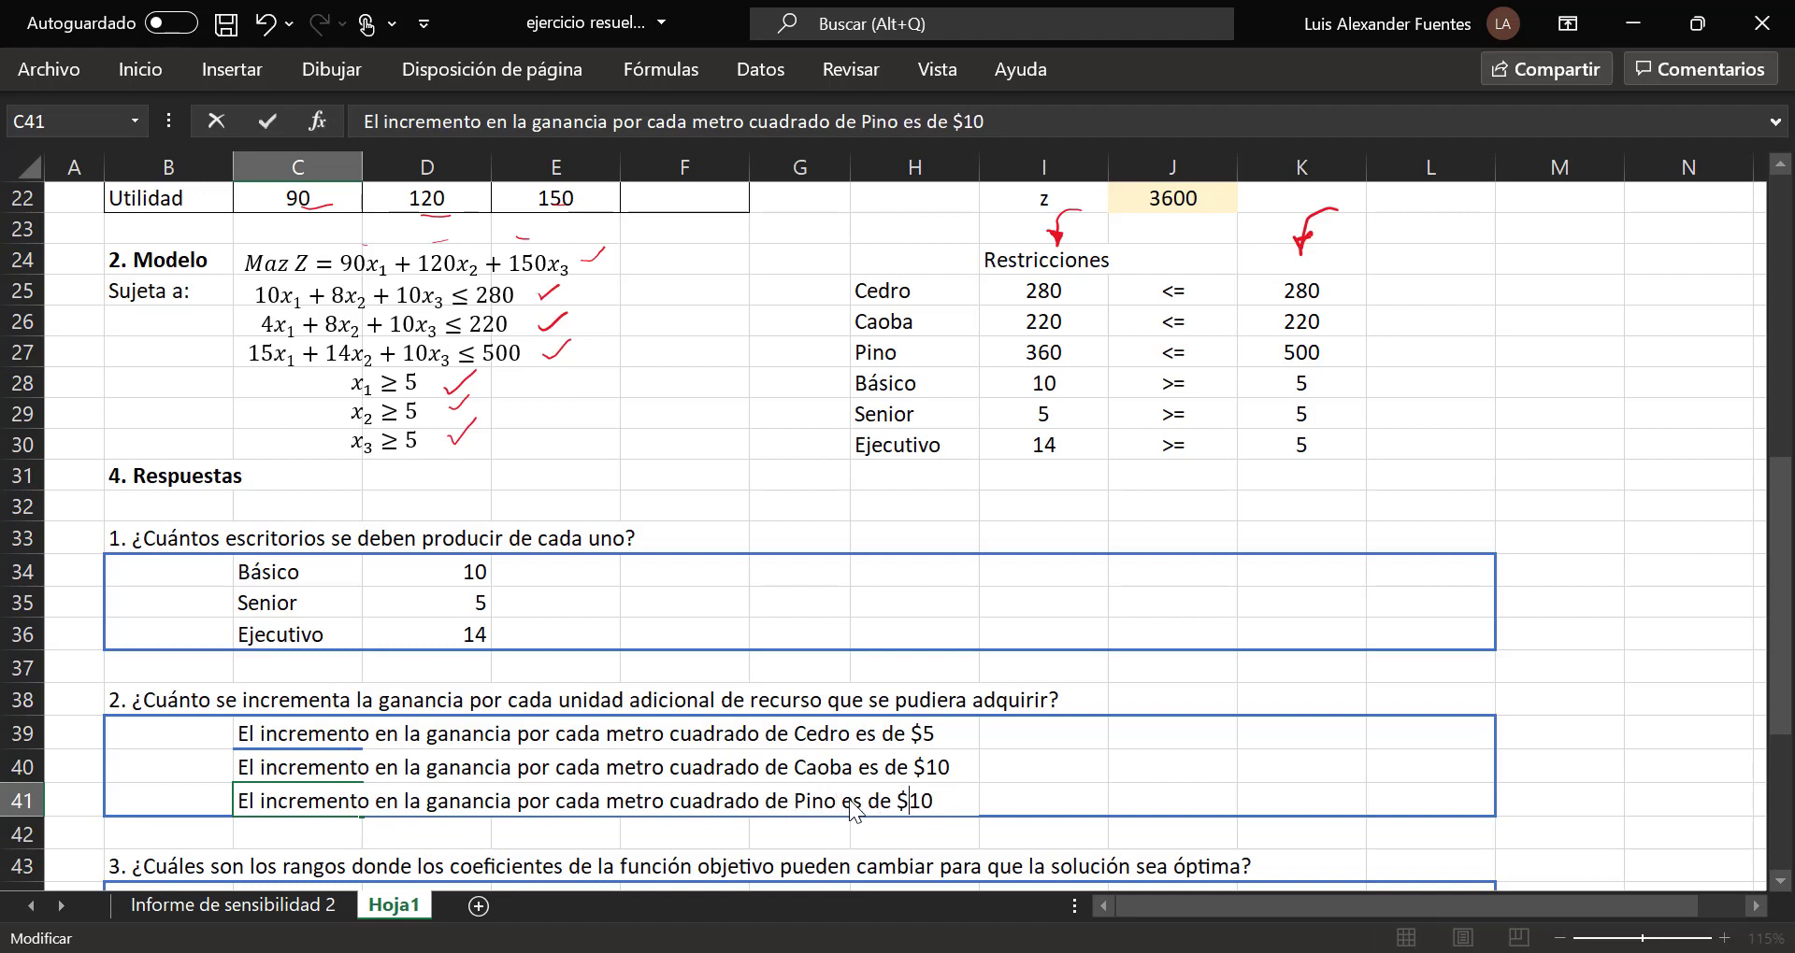
key(Delete)
key(Return)
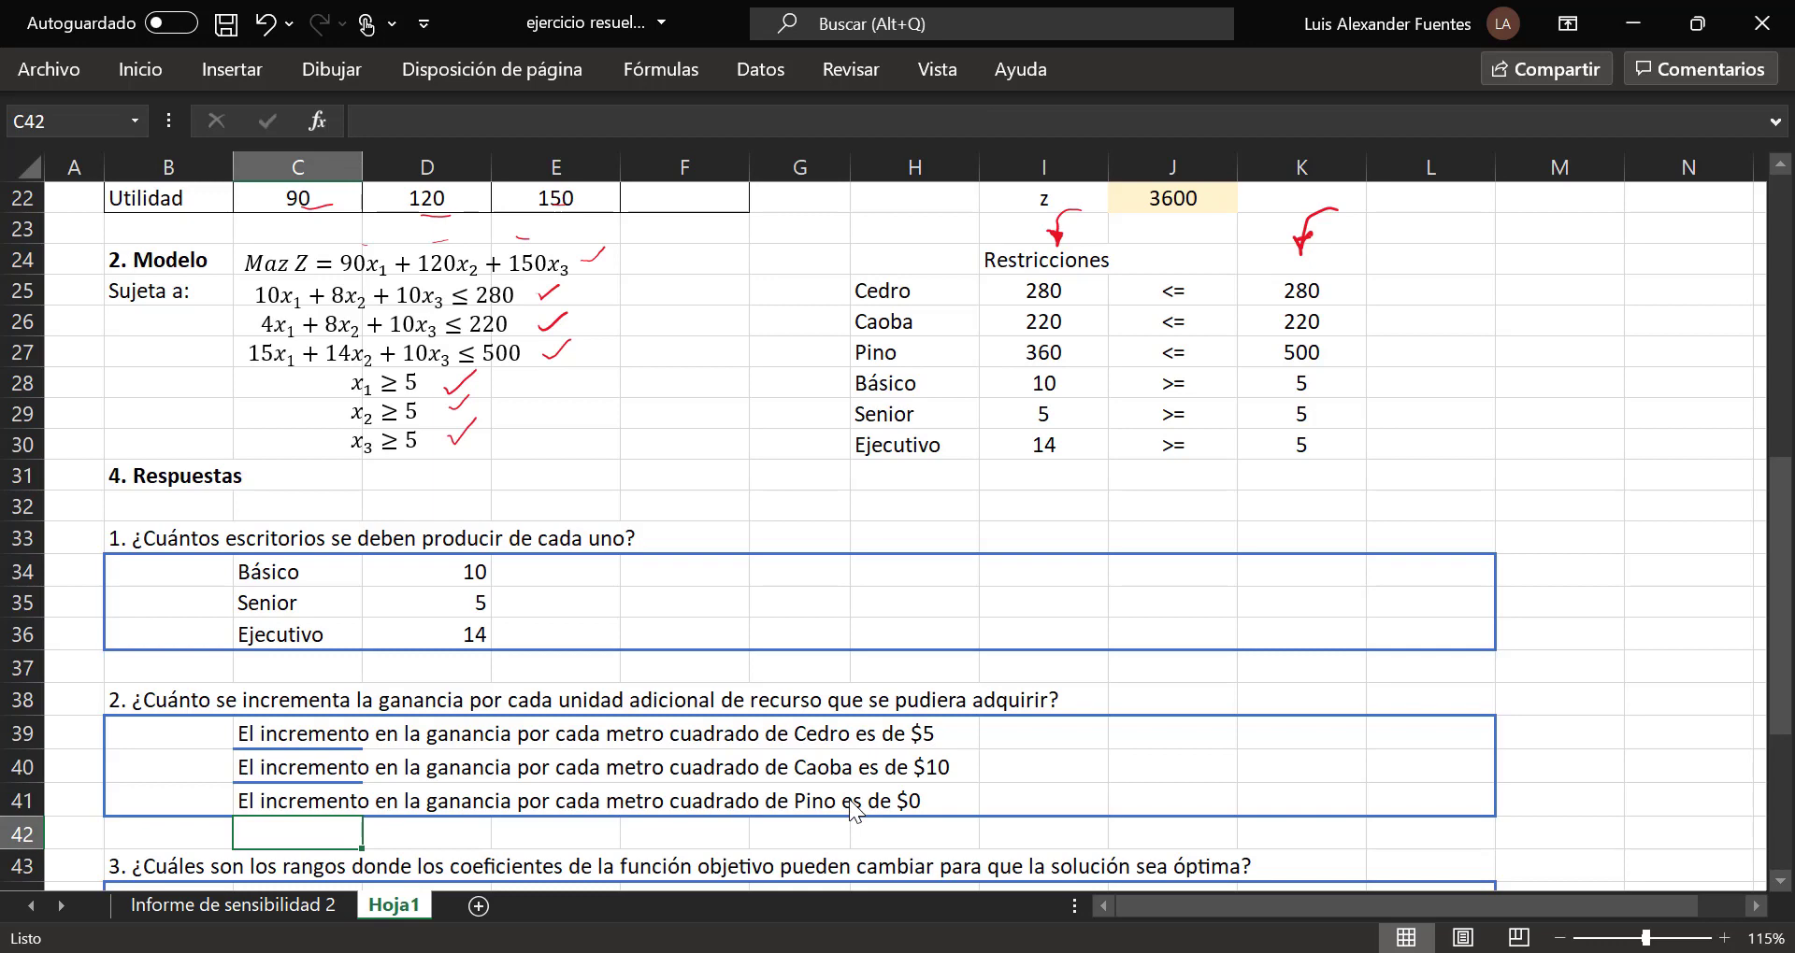
Step: Mark the shadow prices and the Cedro, Caoba and Pino rows in Informe de sensibilidad 2 with red ink
click(209, 905)
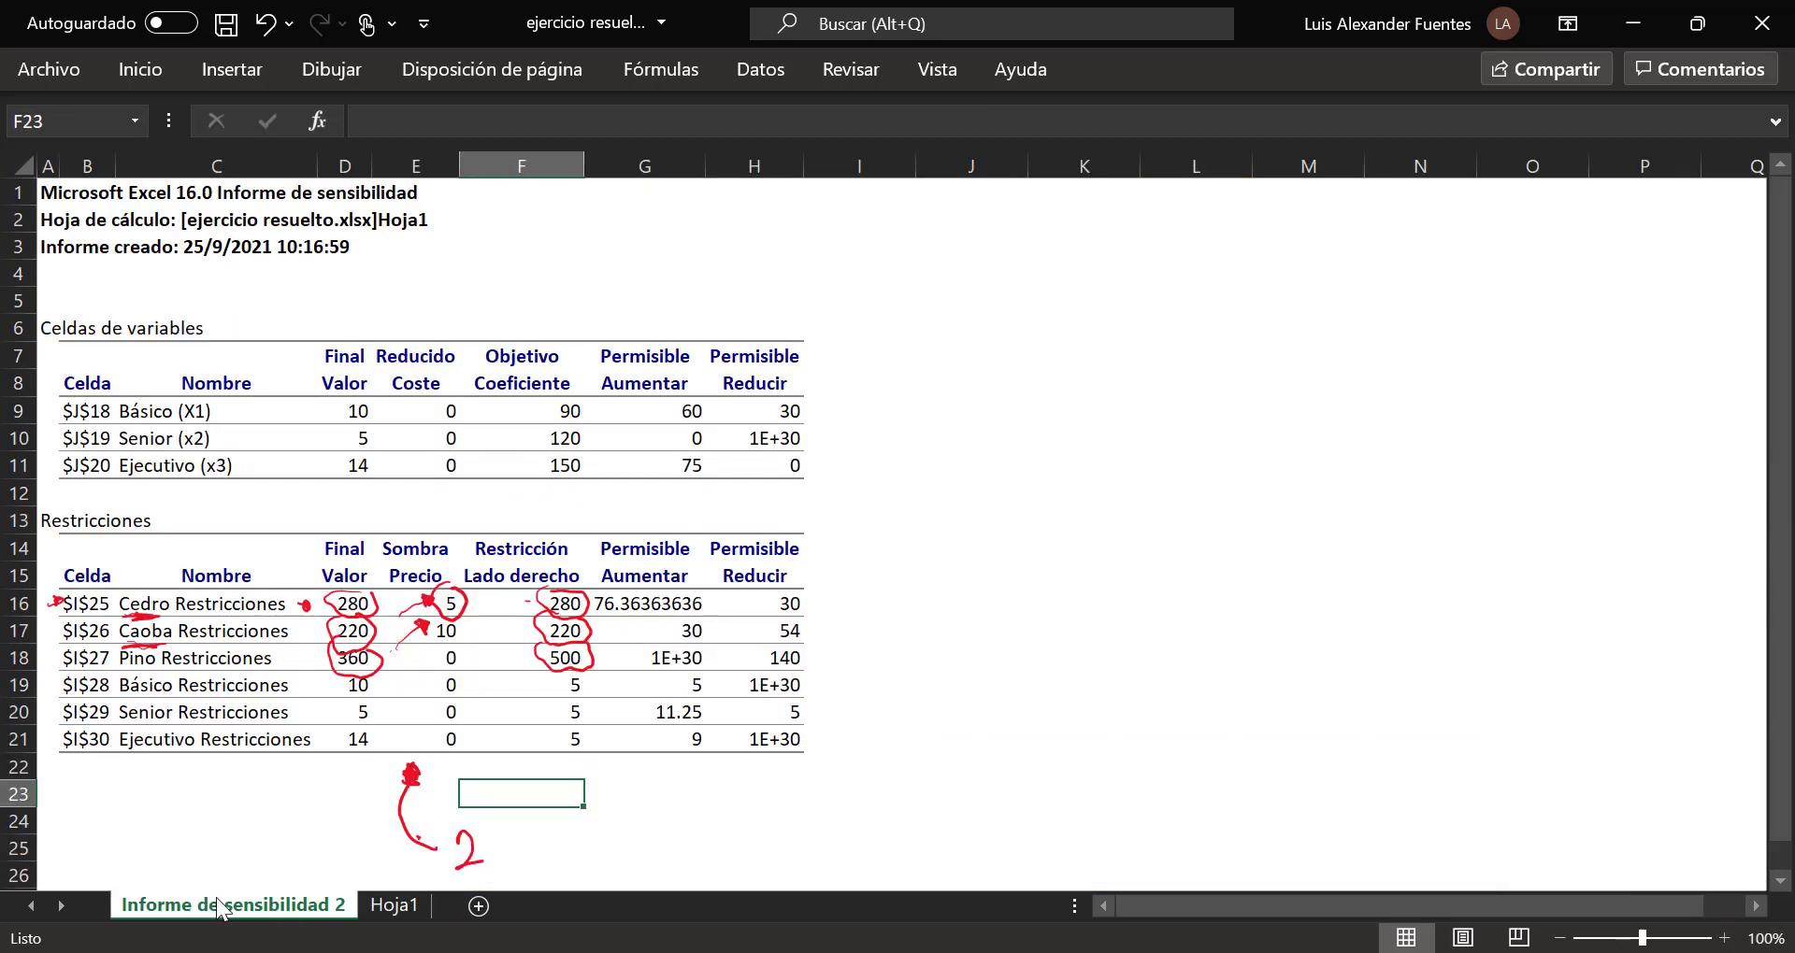
mouse_move(455, 567)
mouse_down()
mouse_move(429, 589)
mouse_move(423, 663)
mouse_move(480, 645)
mouse_move(462, 570)
mouse_move(442, 582)
mouse_up()
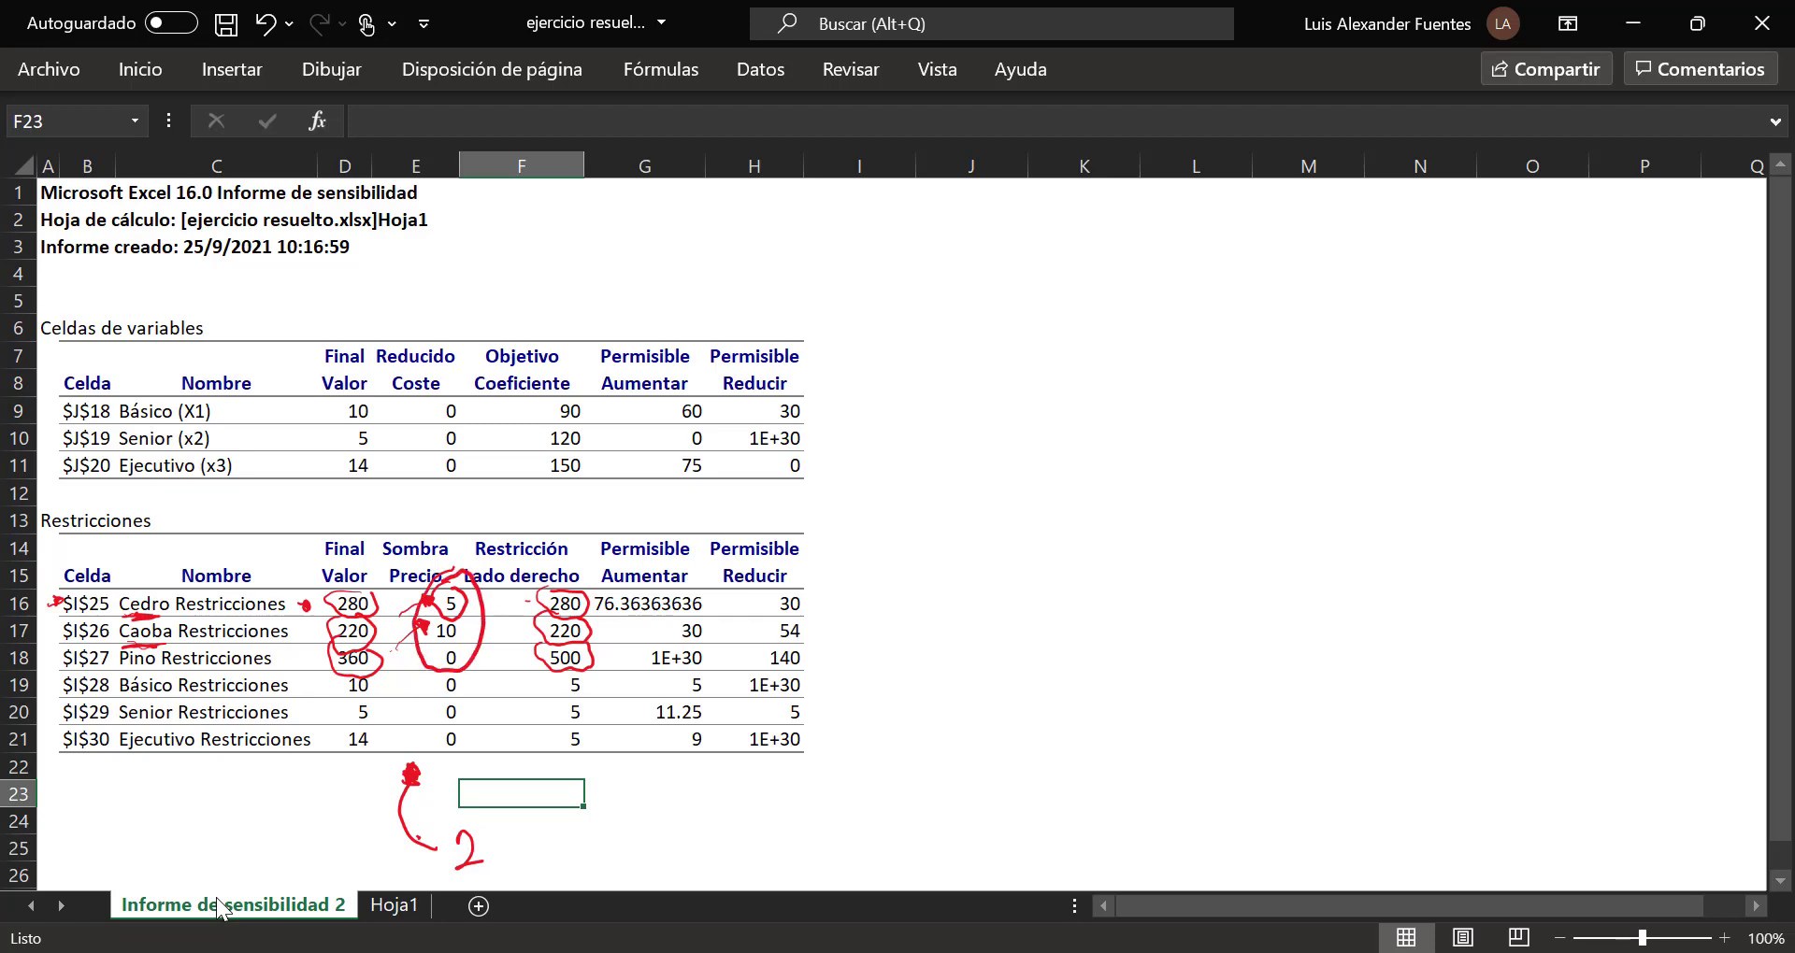
mouse_move(812, 606)
mouse_down()
mouse_move(828, 579)
mouse_move(828, 641)
mouse_up()
mouse_move(452, 639)
mouse_down()
mouse_move(436, 658)
mouse_move(467, 654)
mouse_move(454, 640)
mouse_up()
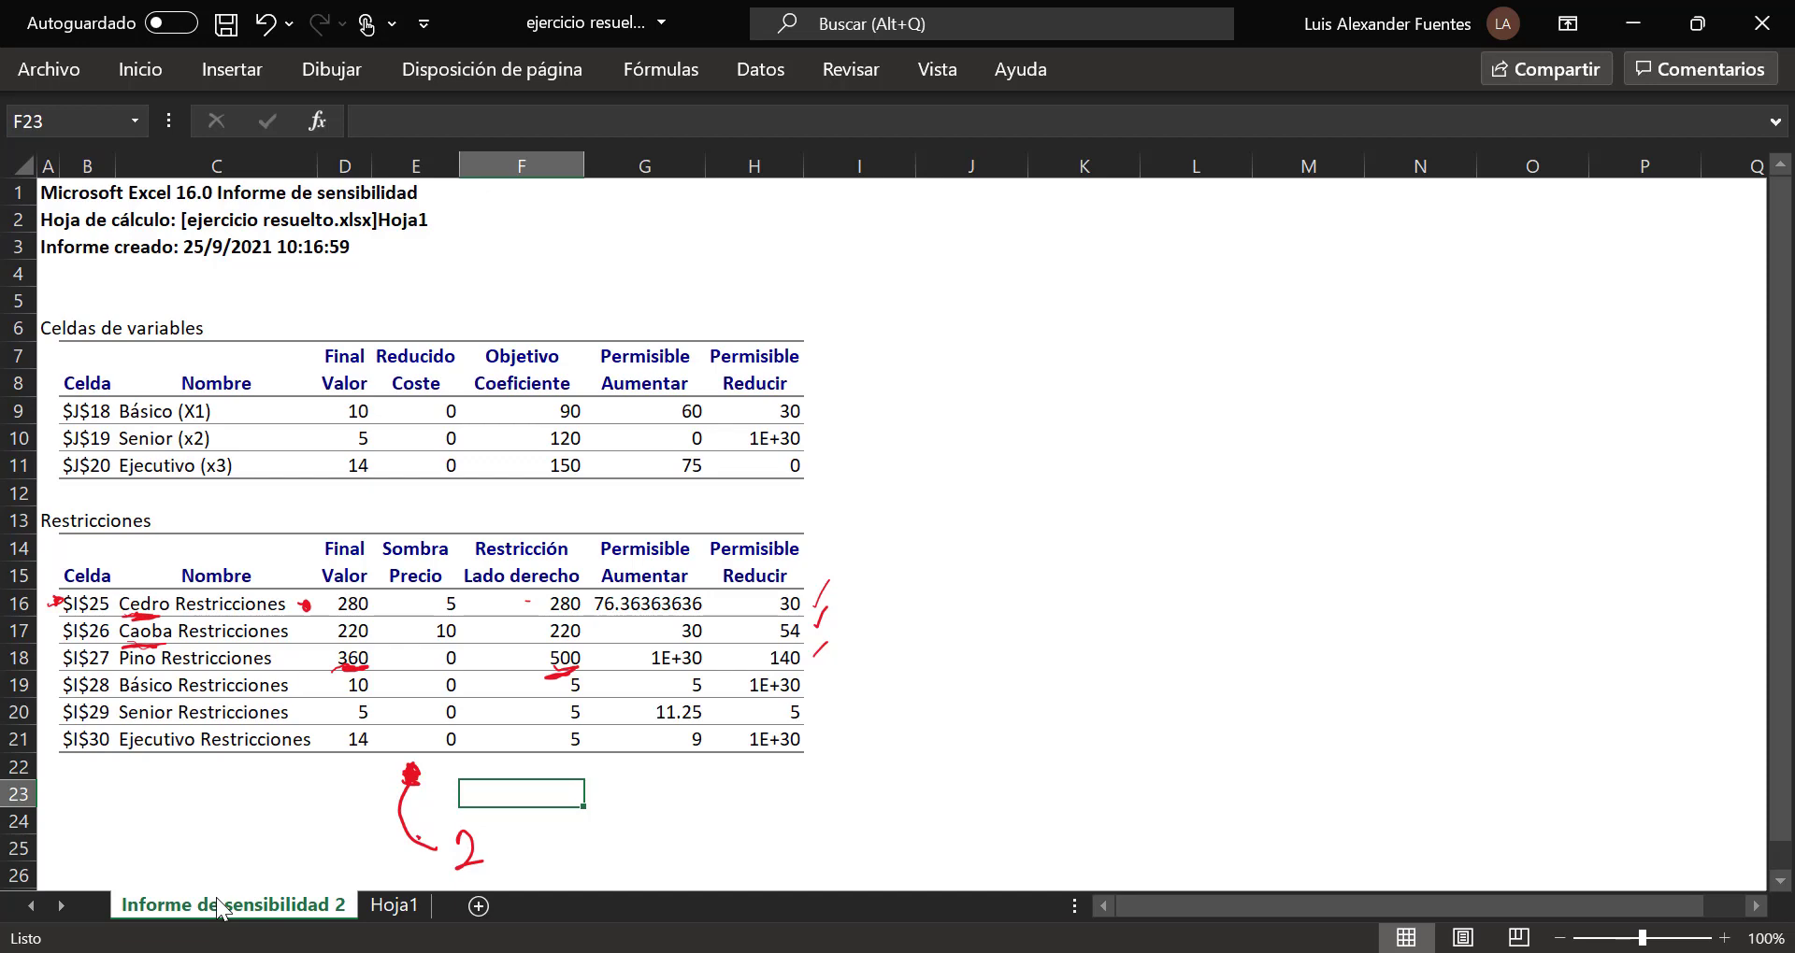
Step: Review the question 2 answers on Hoja1 and go to C44 in the answer box of question 3
click(381, 905)
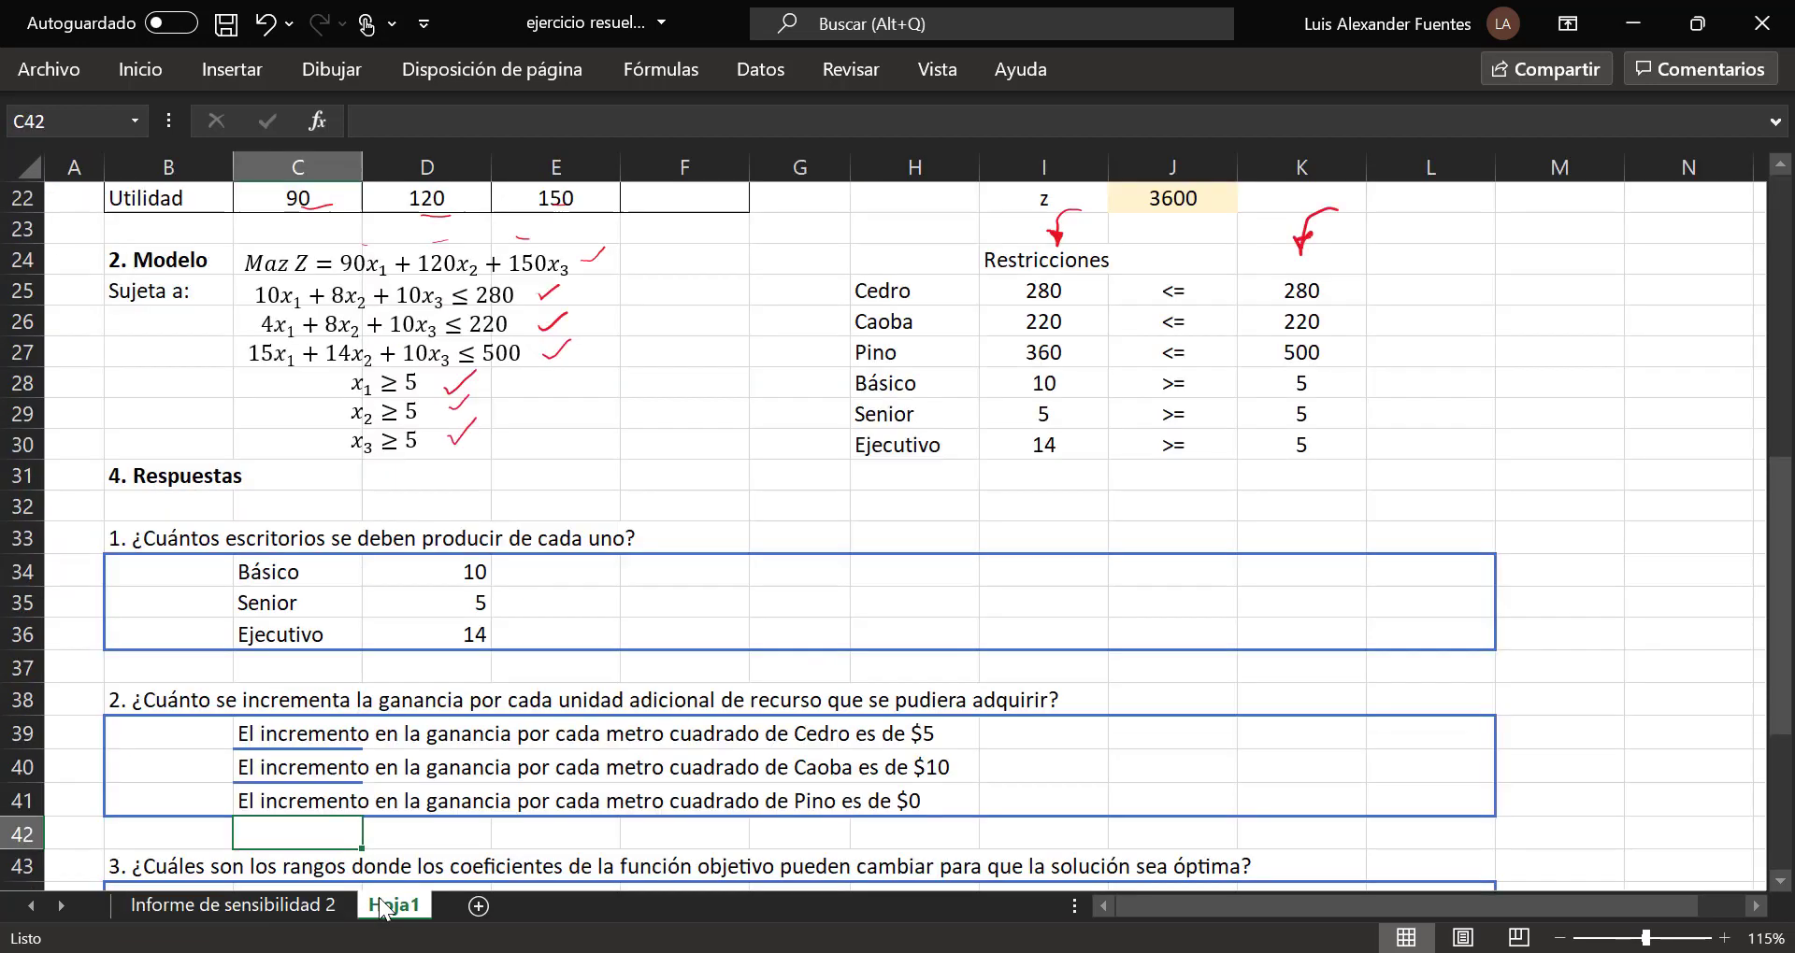
click(975, 770)
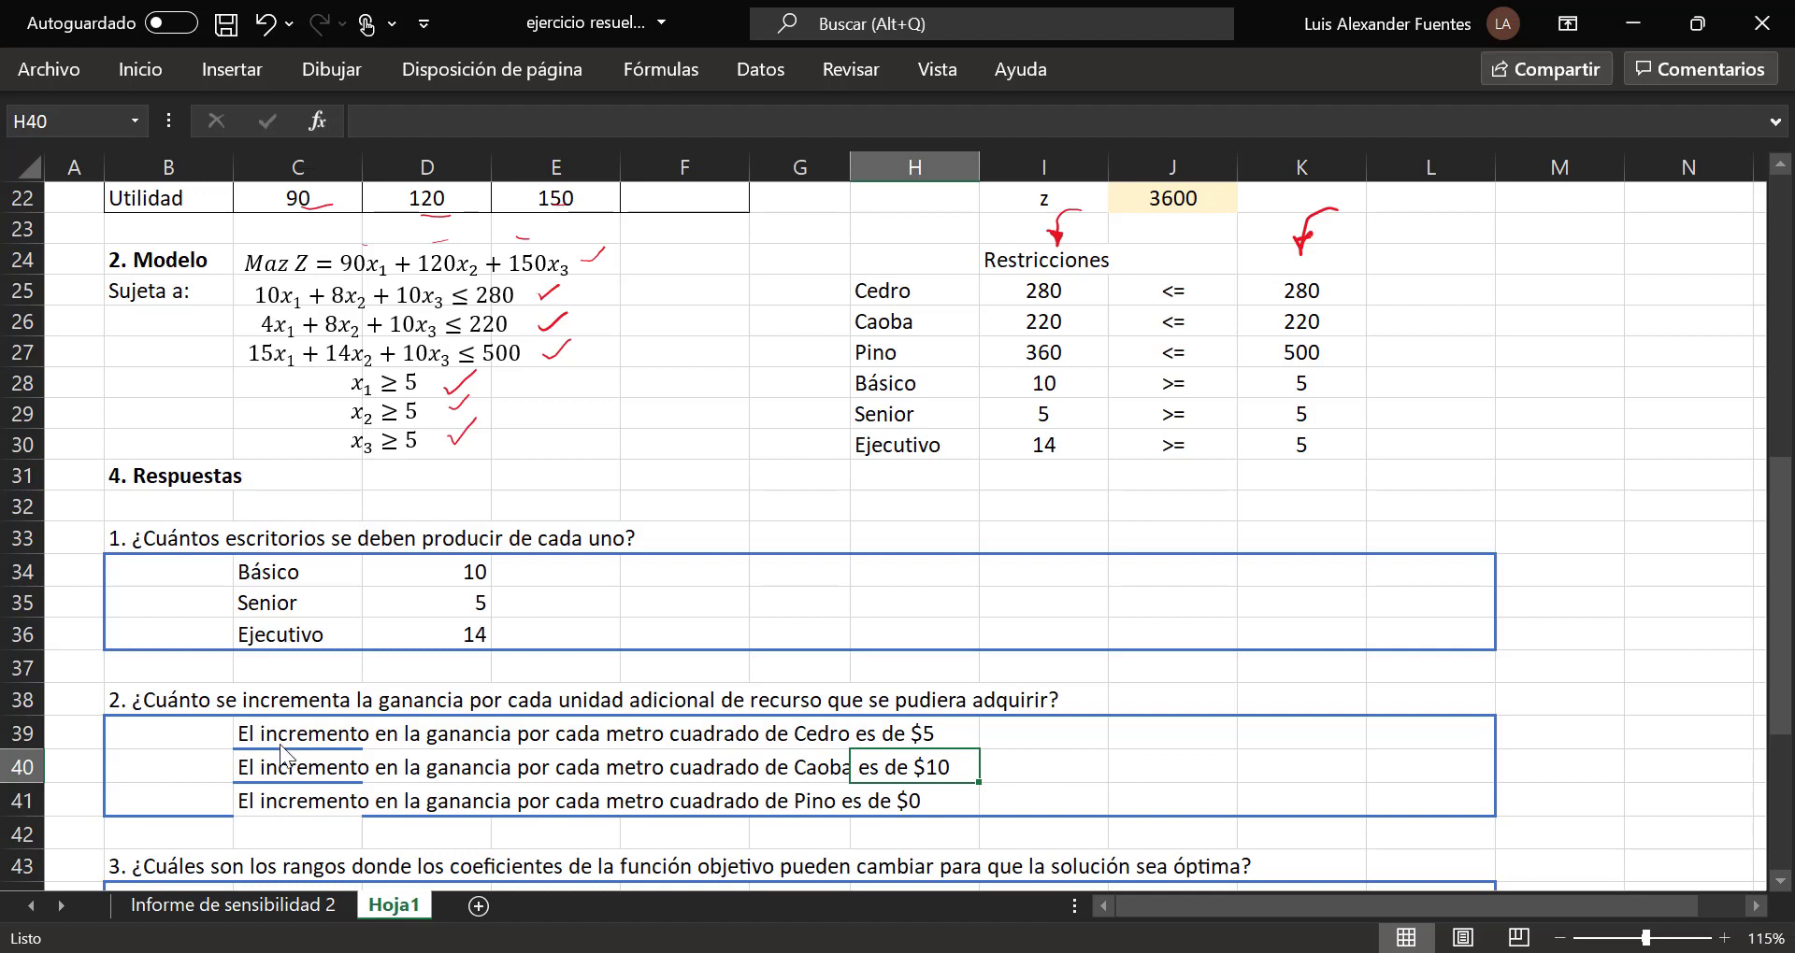
click(264, 763)
key(Right)
key(Right)
key(Right)
key(Right)
key(Right)
click(1034, 776)
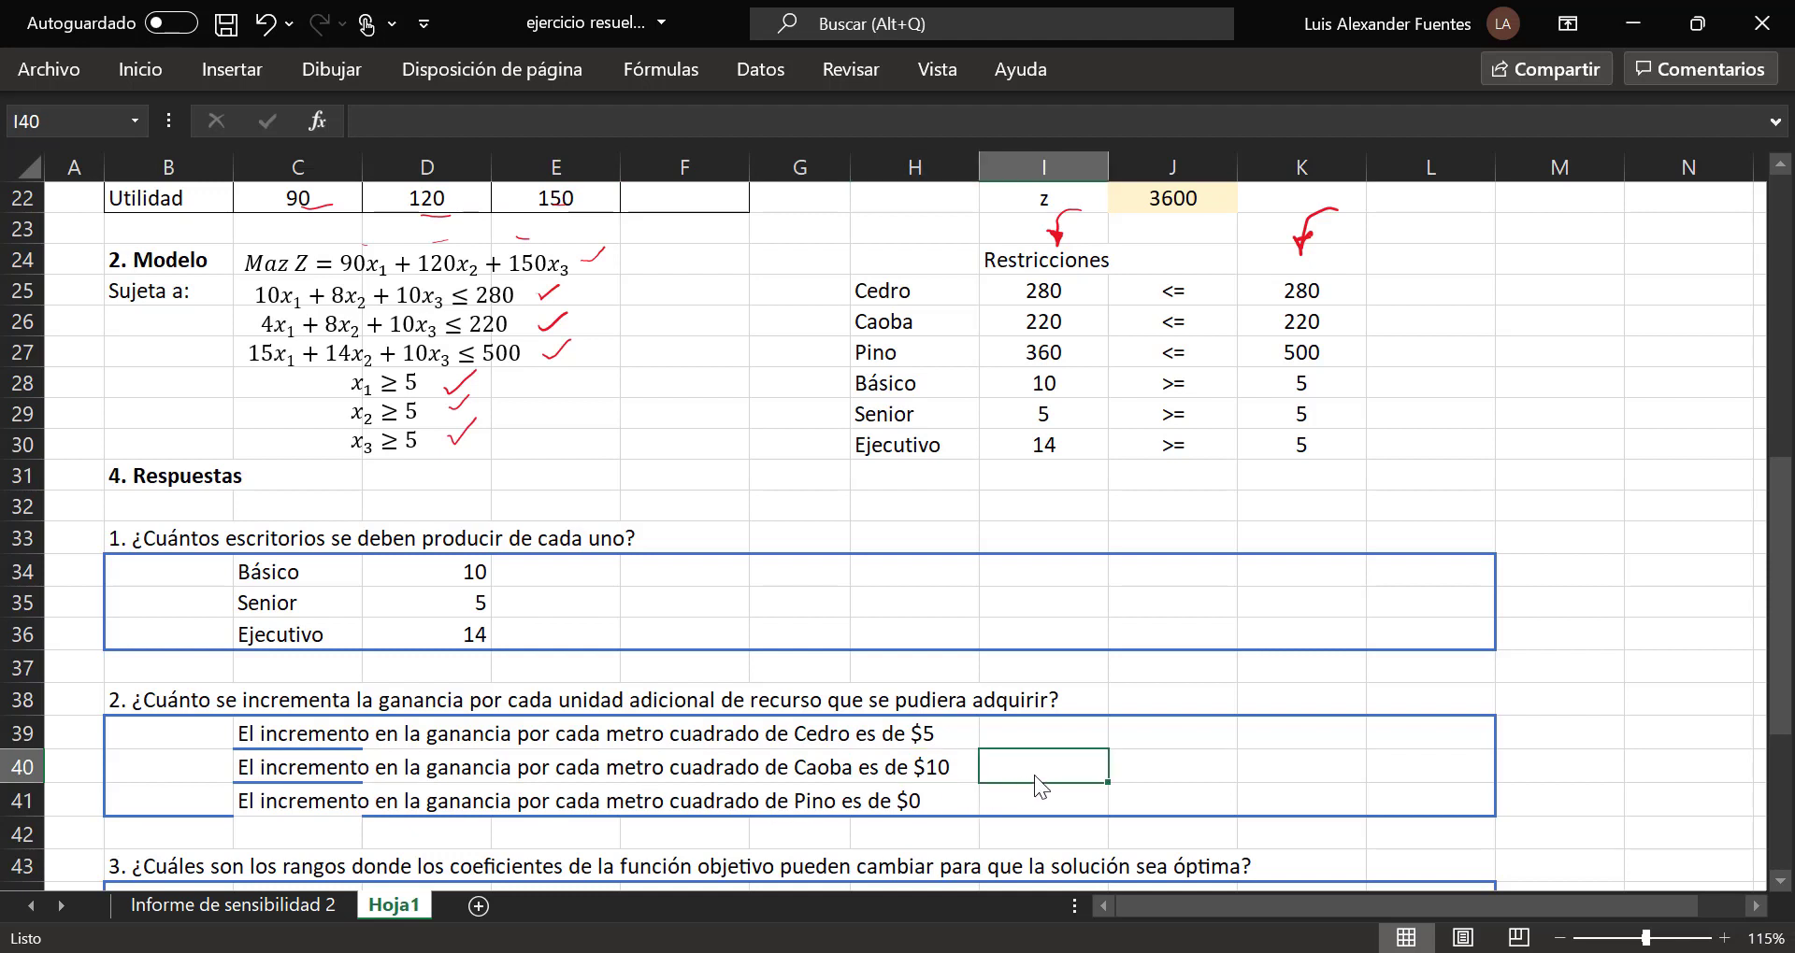
key(Down)
key(Down)
key(Down)
key(Down)
key(Down)
key(Down)
key(Down)
key(Down)
key(Down)
key(Down)
key(Down)
key(Down)
key(Down)
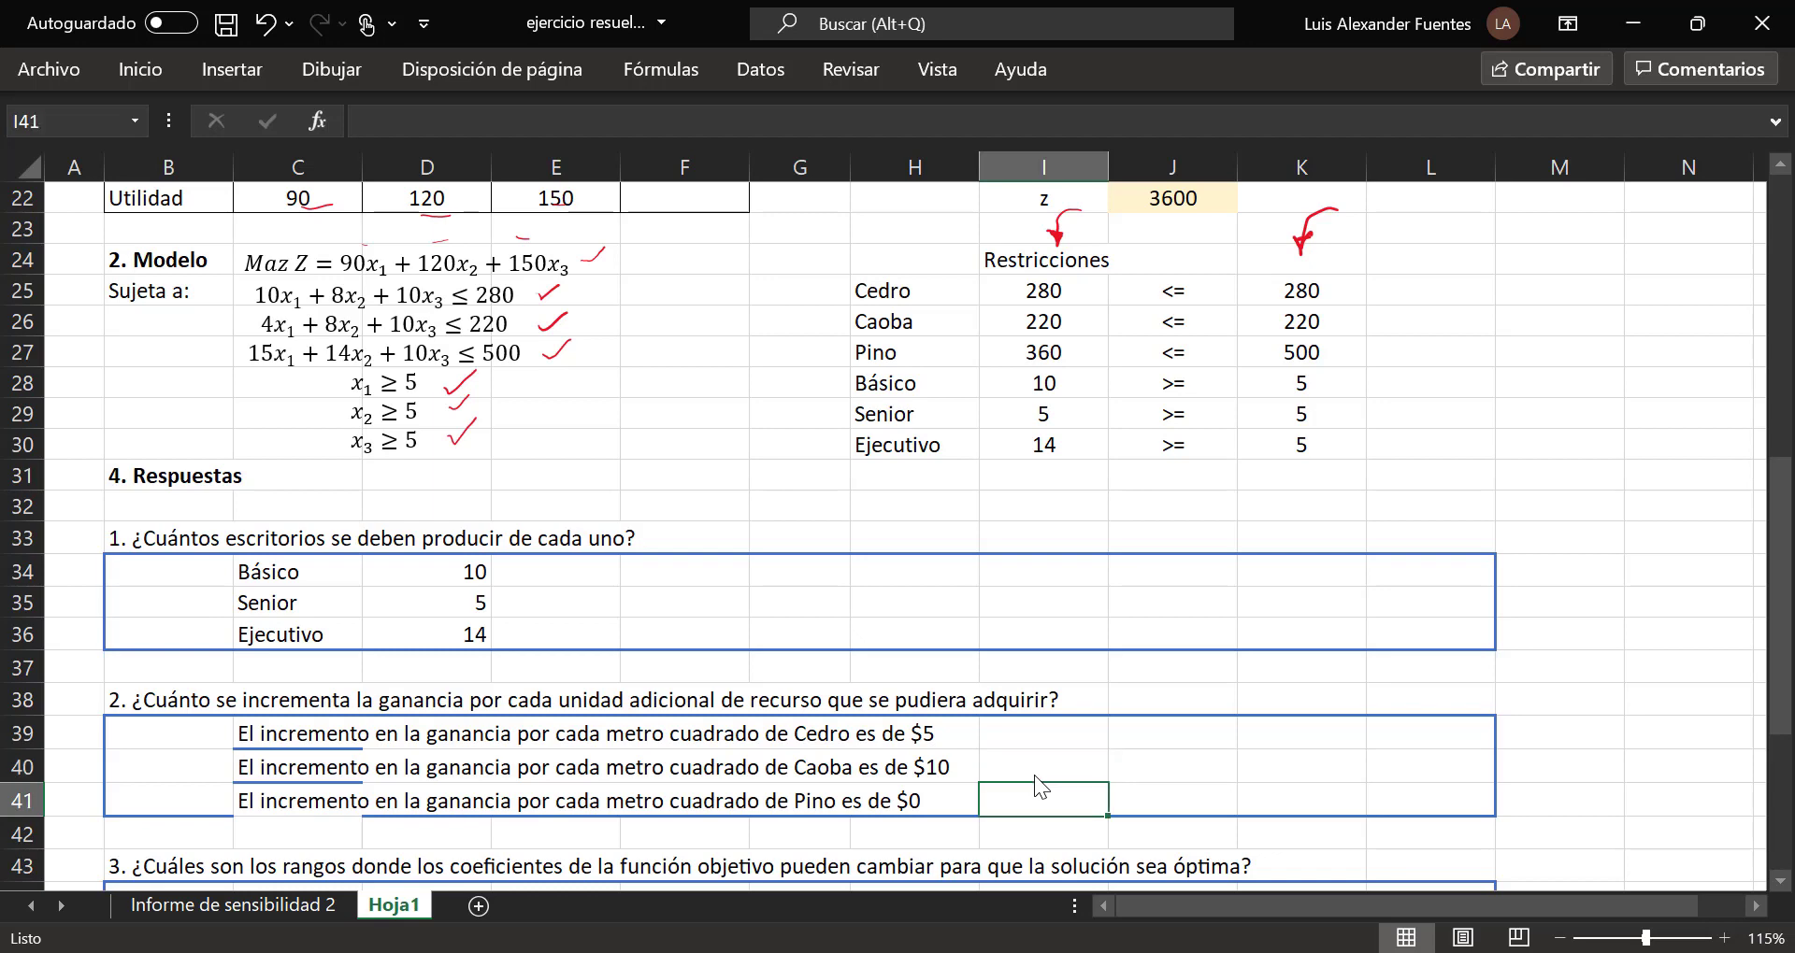
key(Up)
key(Up)
key(Up)
key(Up)
key(Up)
key(Up)
key(Up)
key(Up)
key(Up)
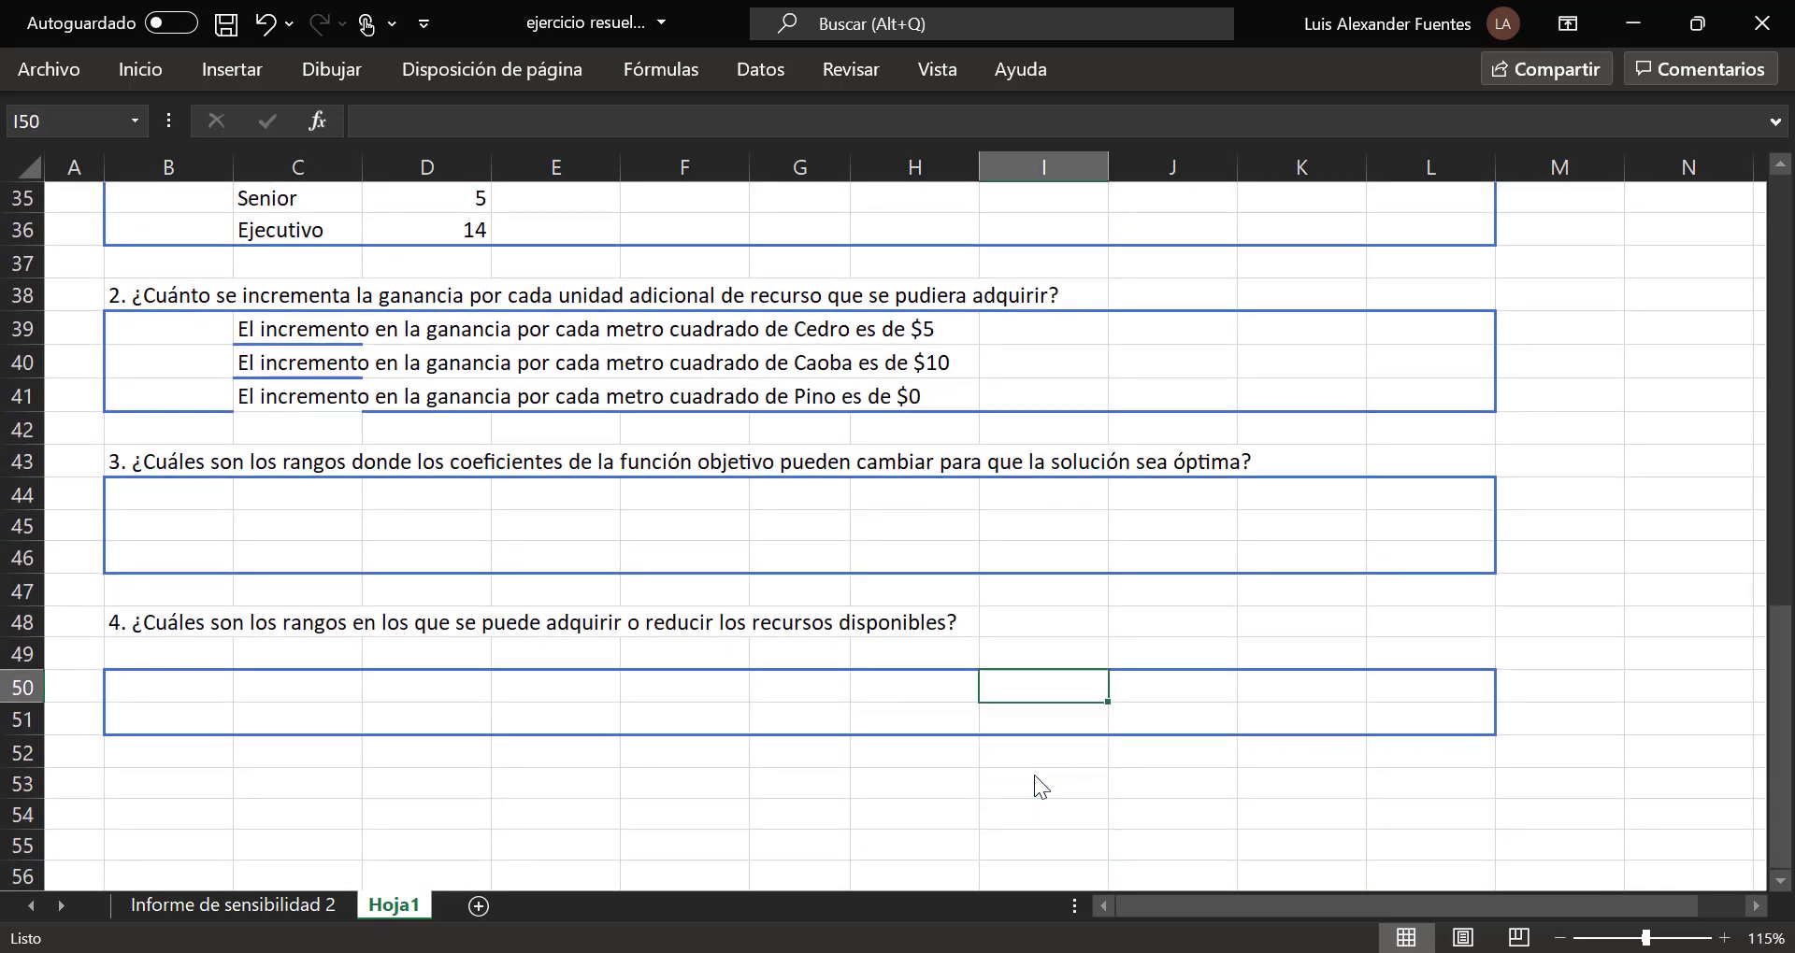
key(Left)
key(Left)
key(Left)
key(Left)
key(Left)
key(Left)
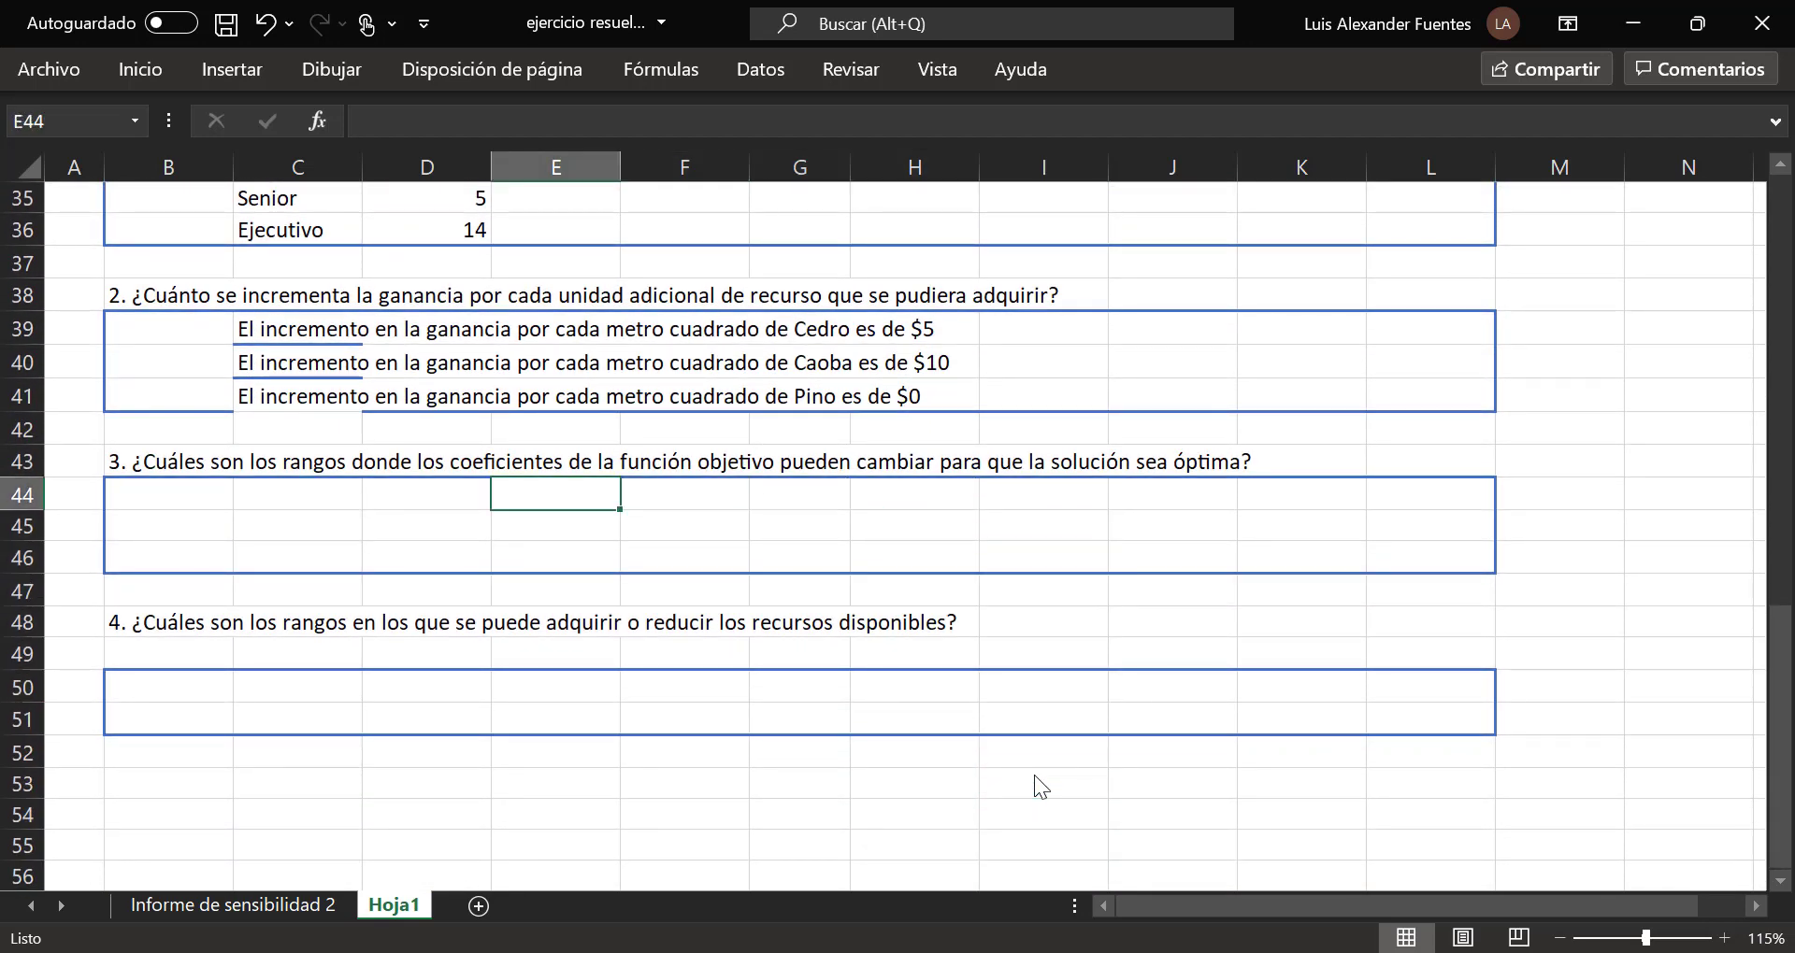
key(Right)
key(Left)
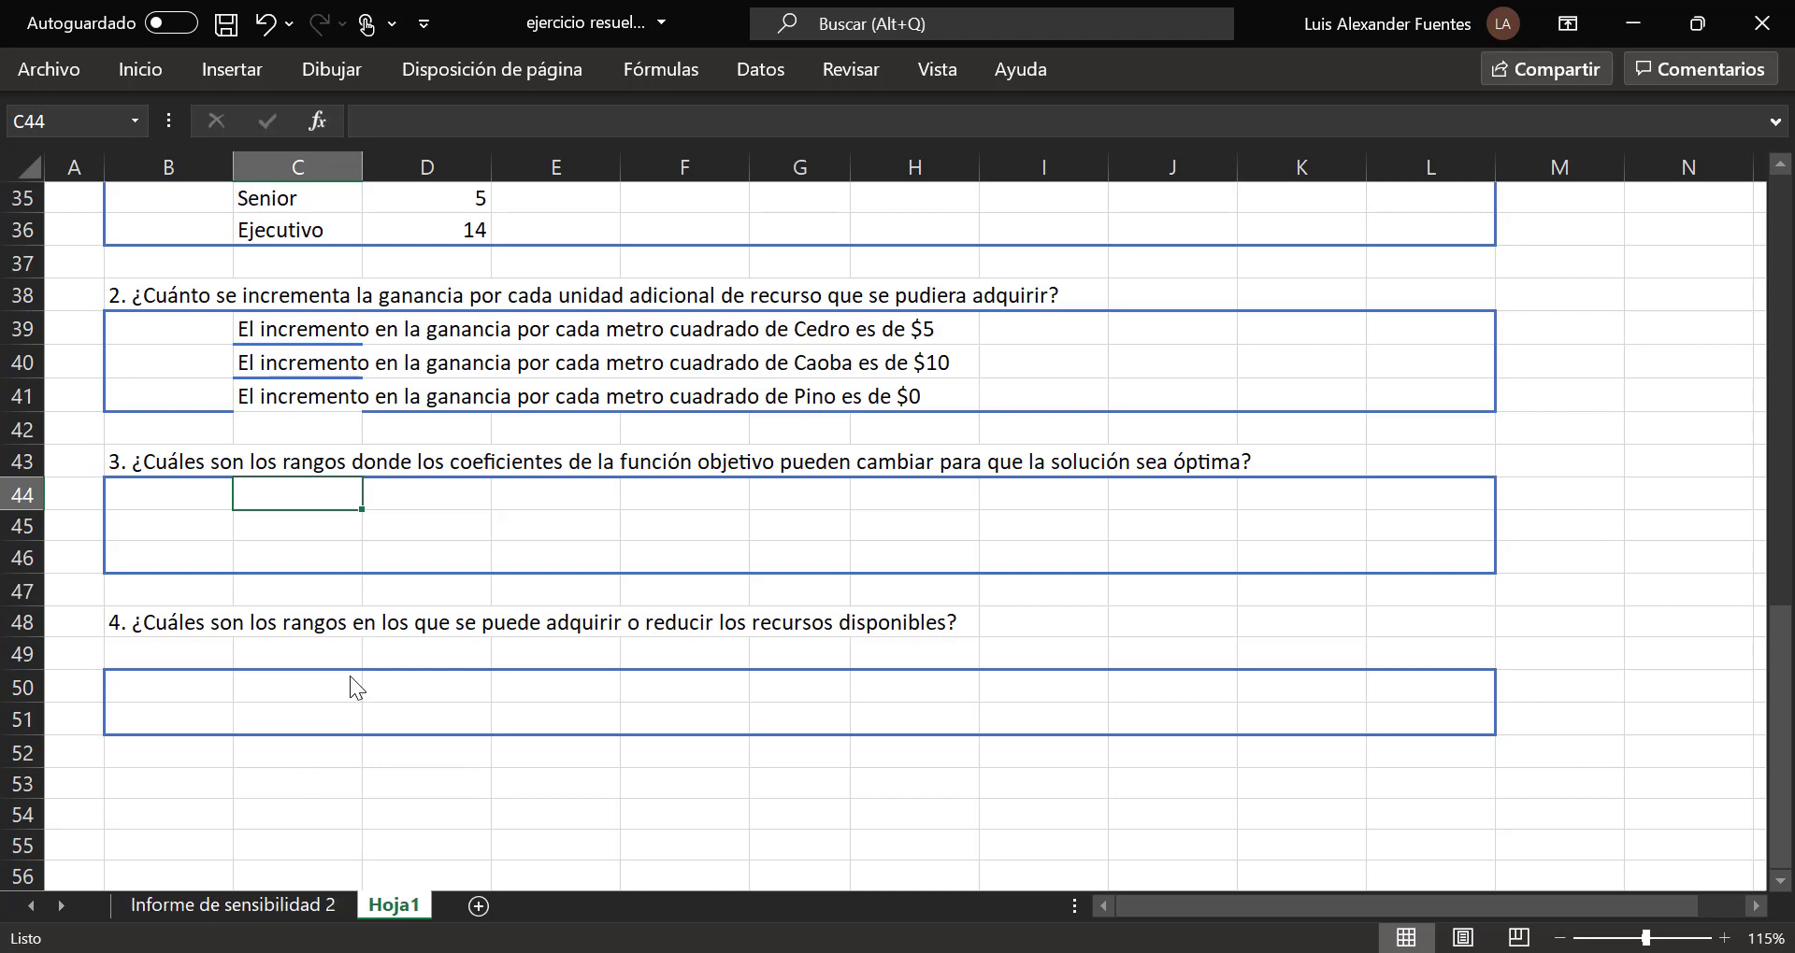
Step: Mark the coefficients of the objective function in the model section of Hoja1 with red ink
scroll(349, 676, up, 5)
scroll(350, 676, up, 1)
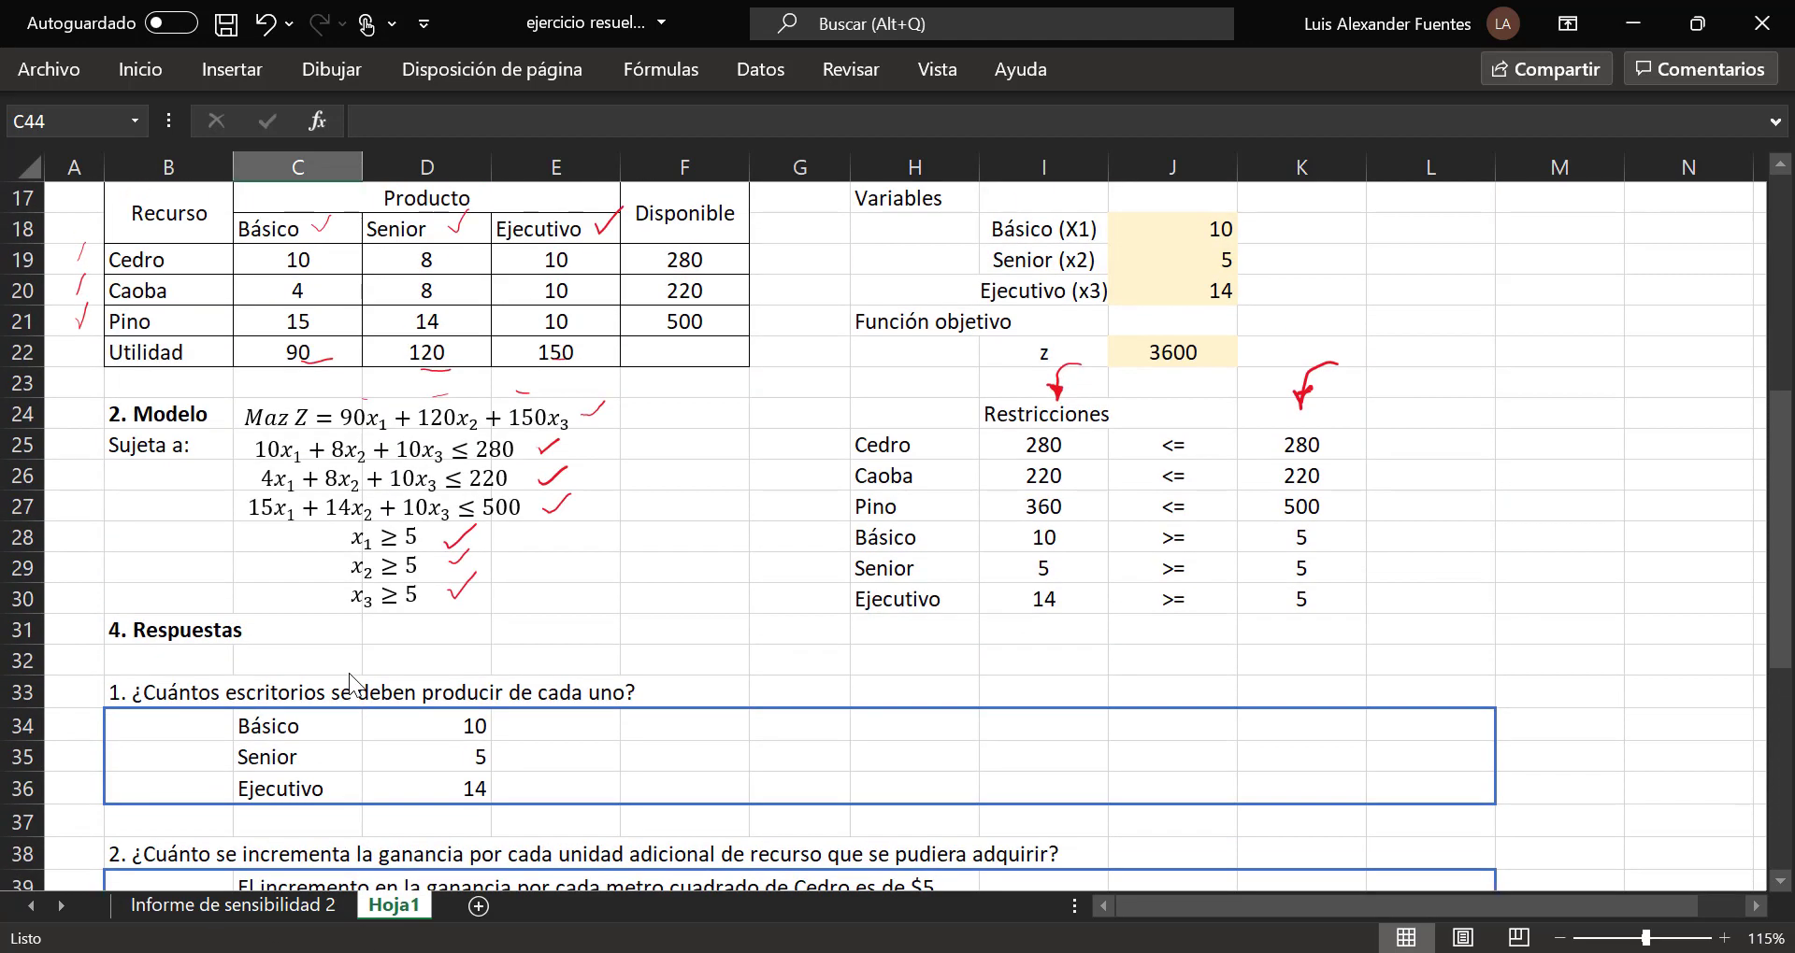
drag(346, 405, 544, 400)
drag(336, 374, 356, 393)
scroll(338, 875, down, 5)
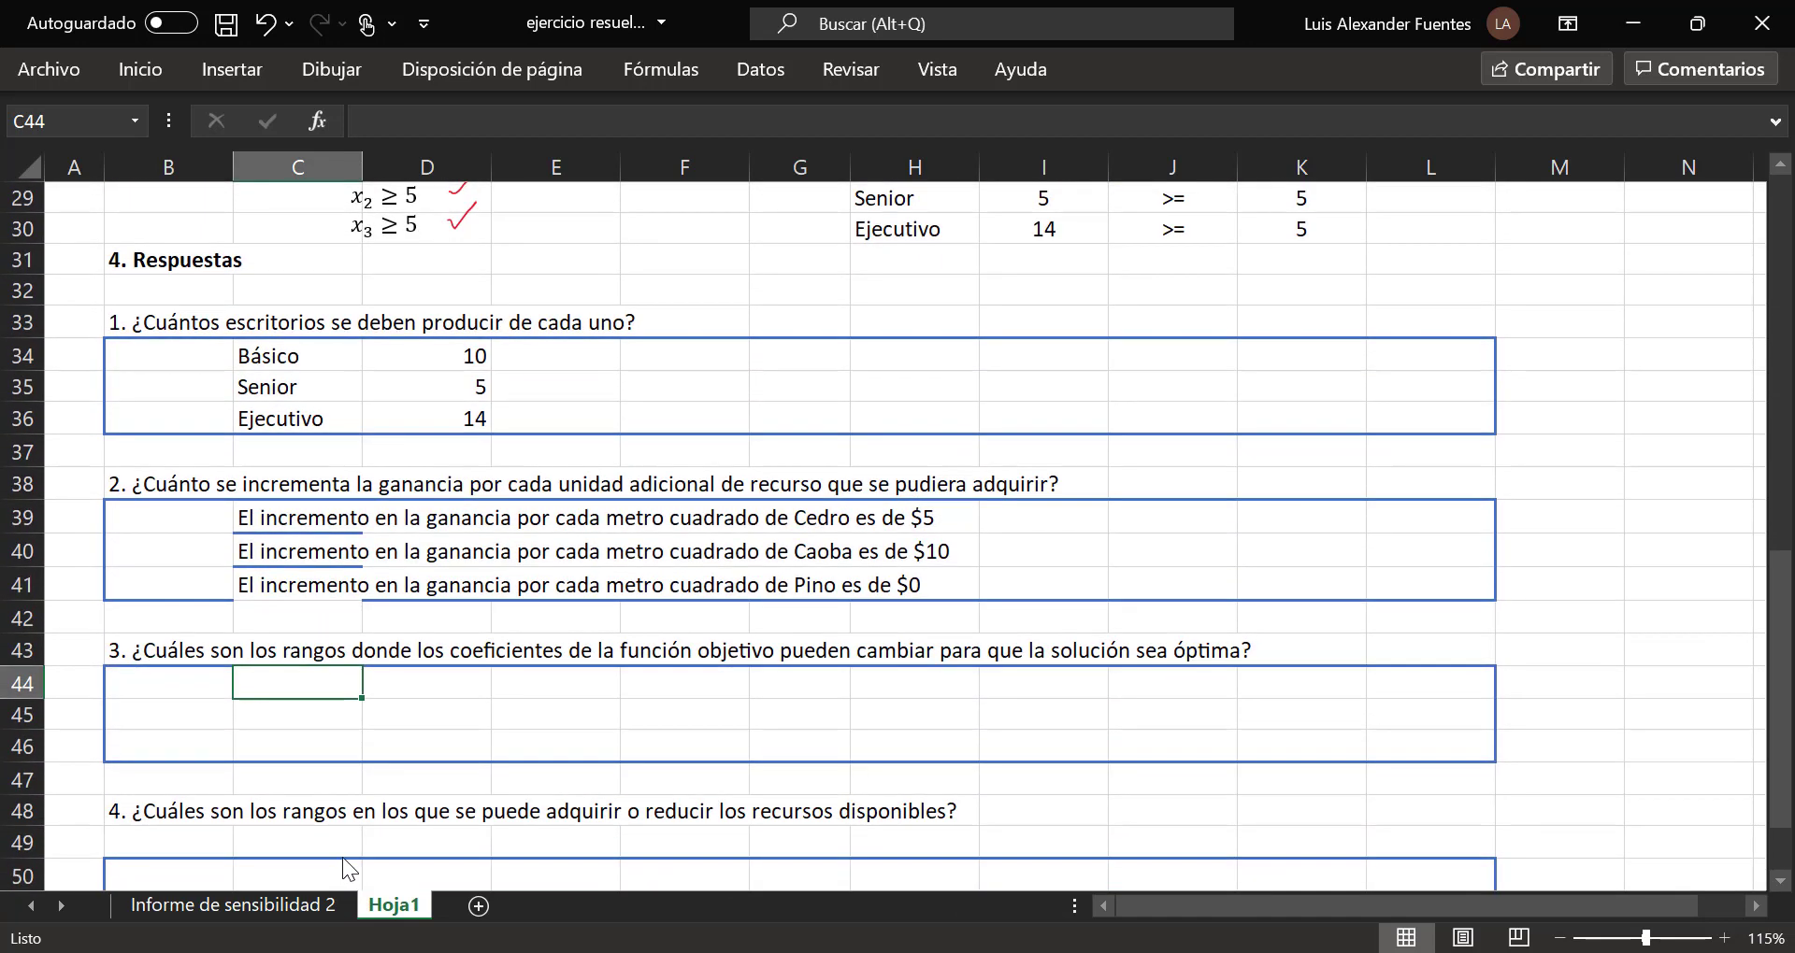
Step: Draw a line above Celdas de variables in Informe de sensibilidad 2 and handwrite "F.O" beside that table
click(302, 905)
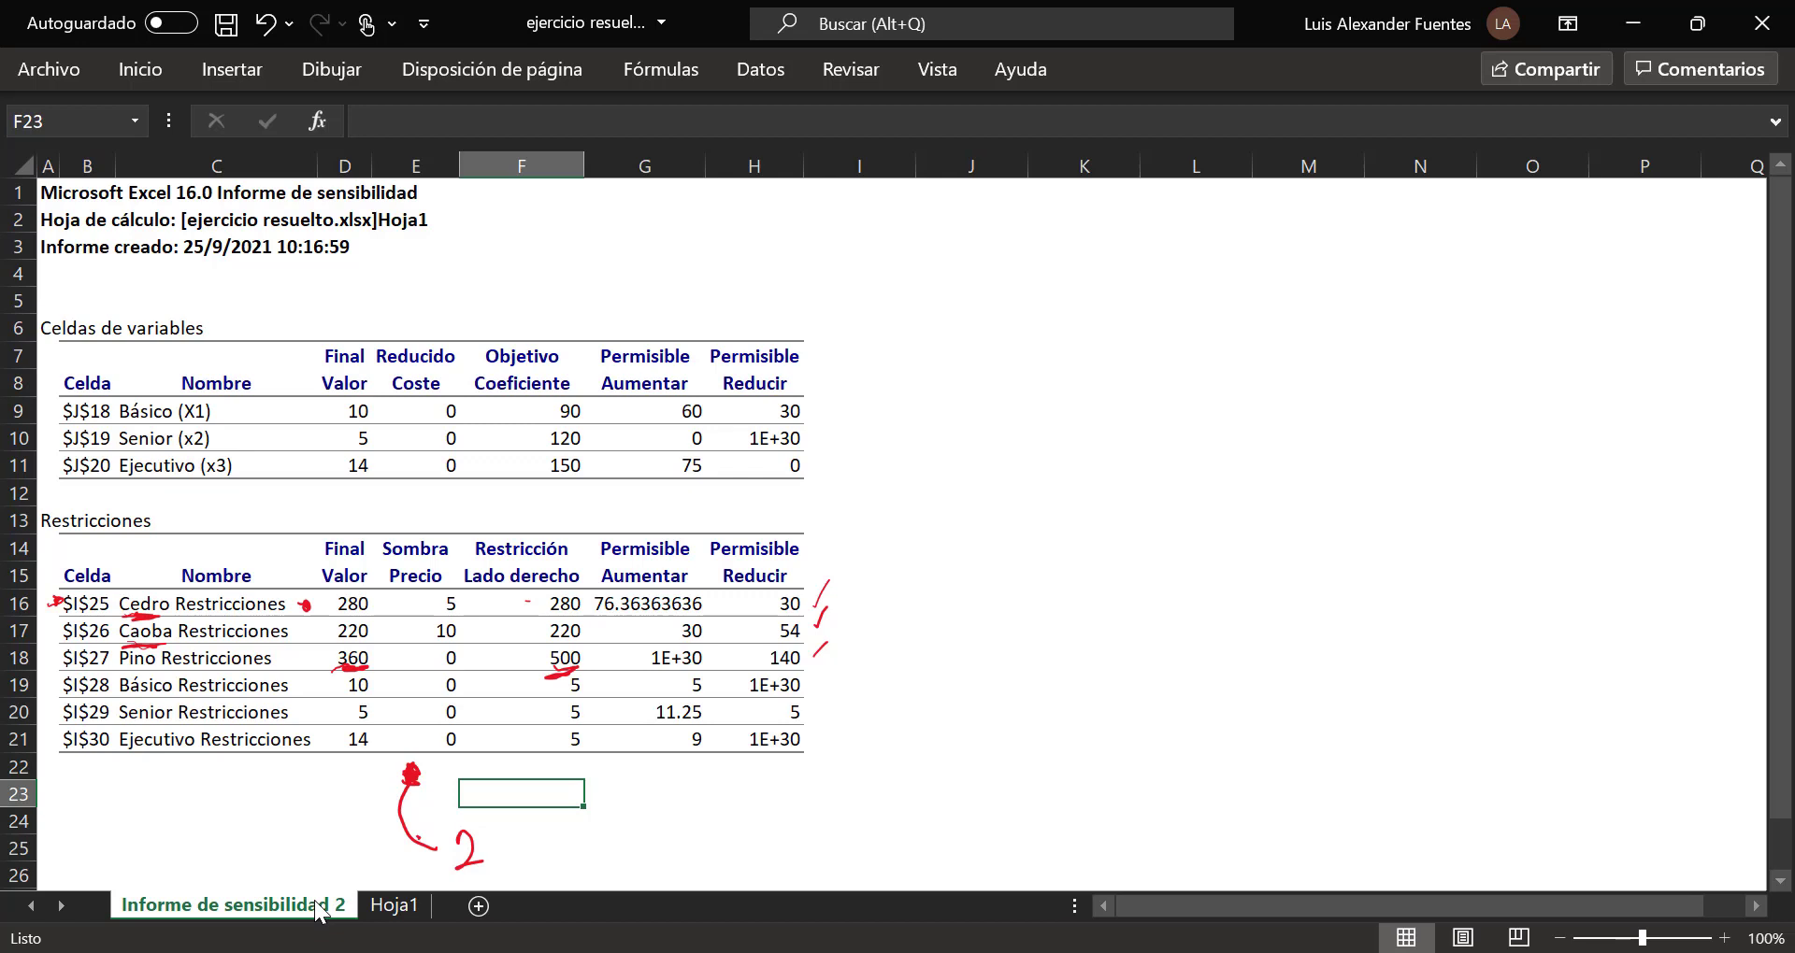
click(394, 905)
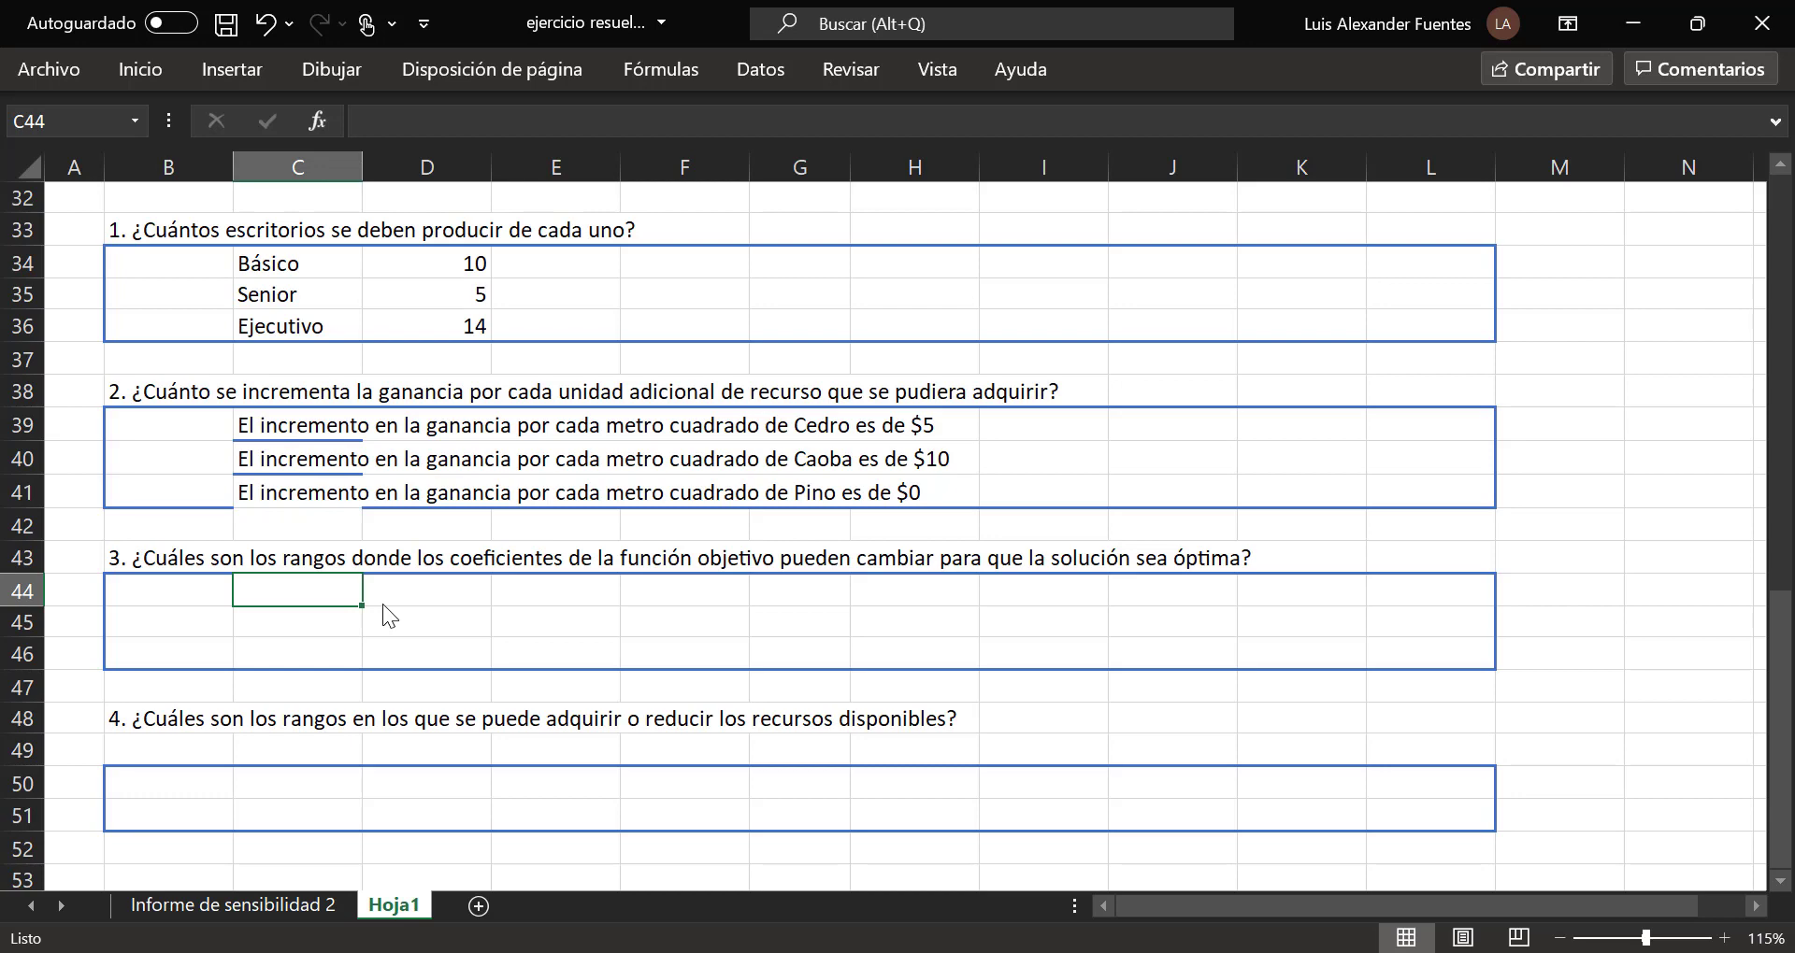
click(291, 901)
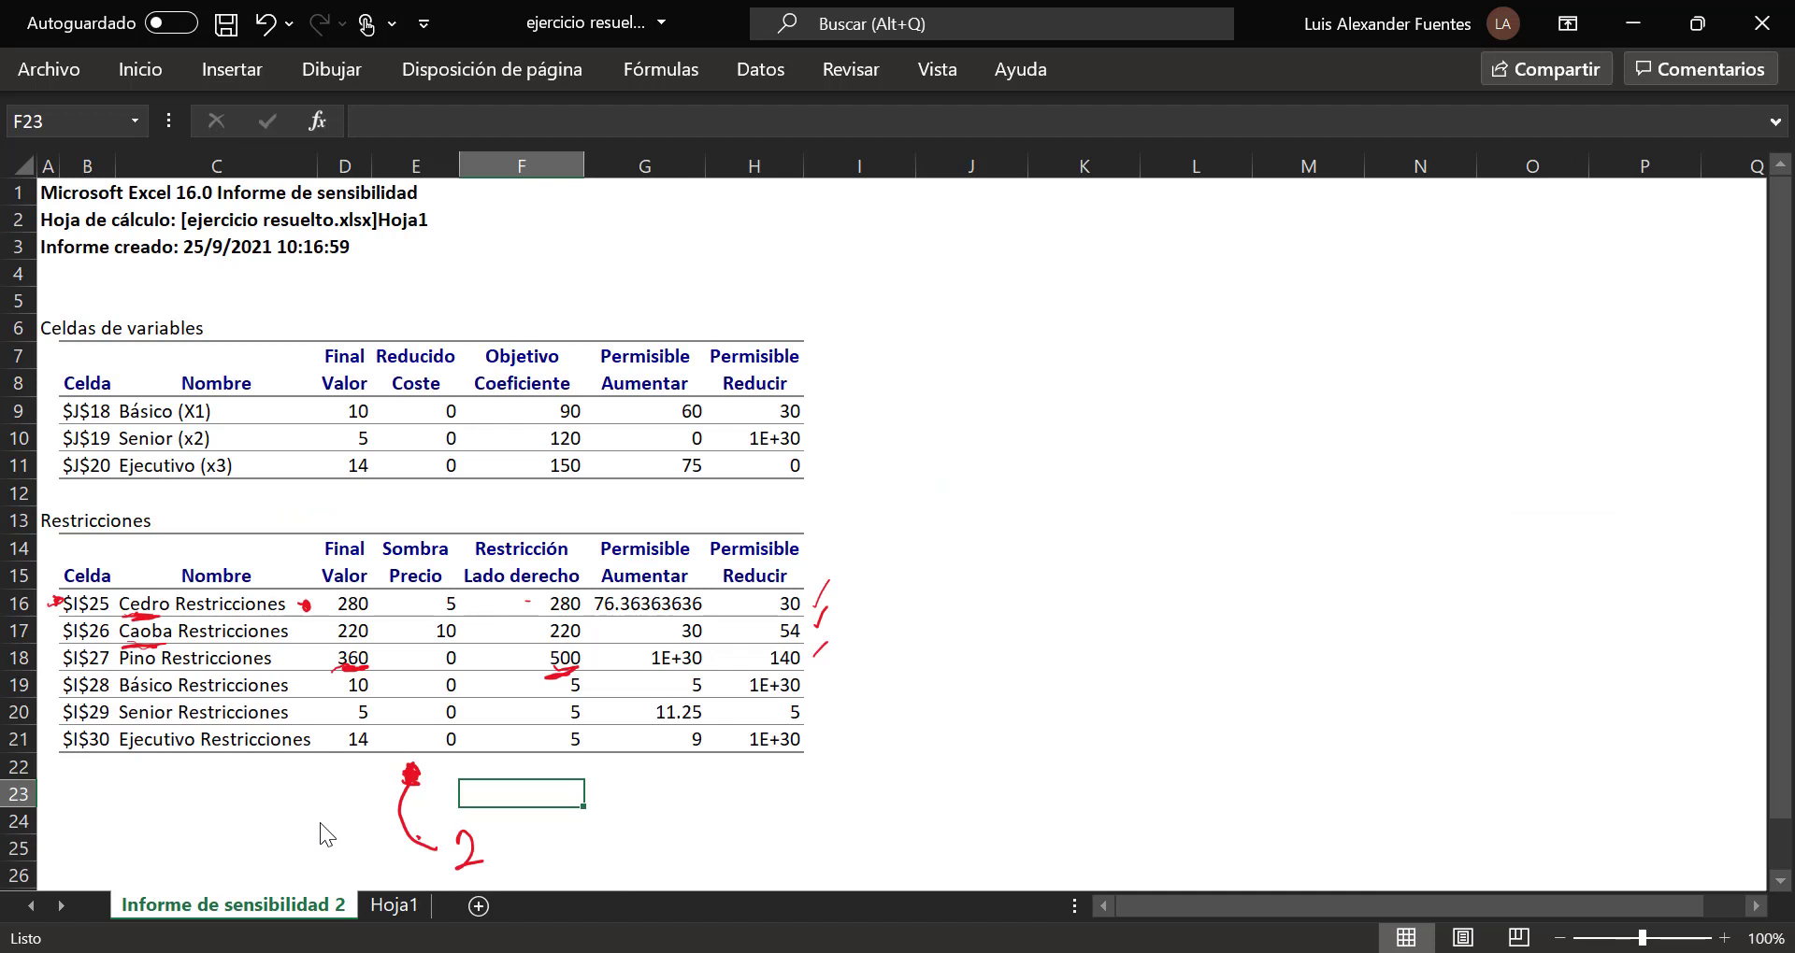
drag(54, 300, 165, 296)
mouse_move(962, 403)
mouse_down()
mouse_move(984, 454)
mouse_move(995, 399)
mouse_up()
drag(969, 429, 989, 424)
mouse_move(1072, 385)
mouse_down()
mouse_move(1061, 440)
mouse_move(1075, 389)
mouse_up()
click(1092, 438)
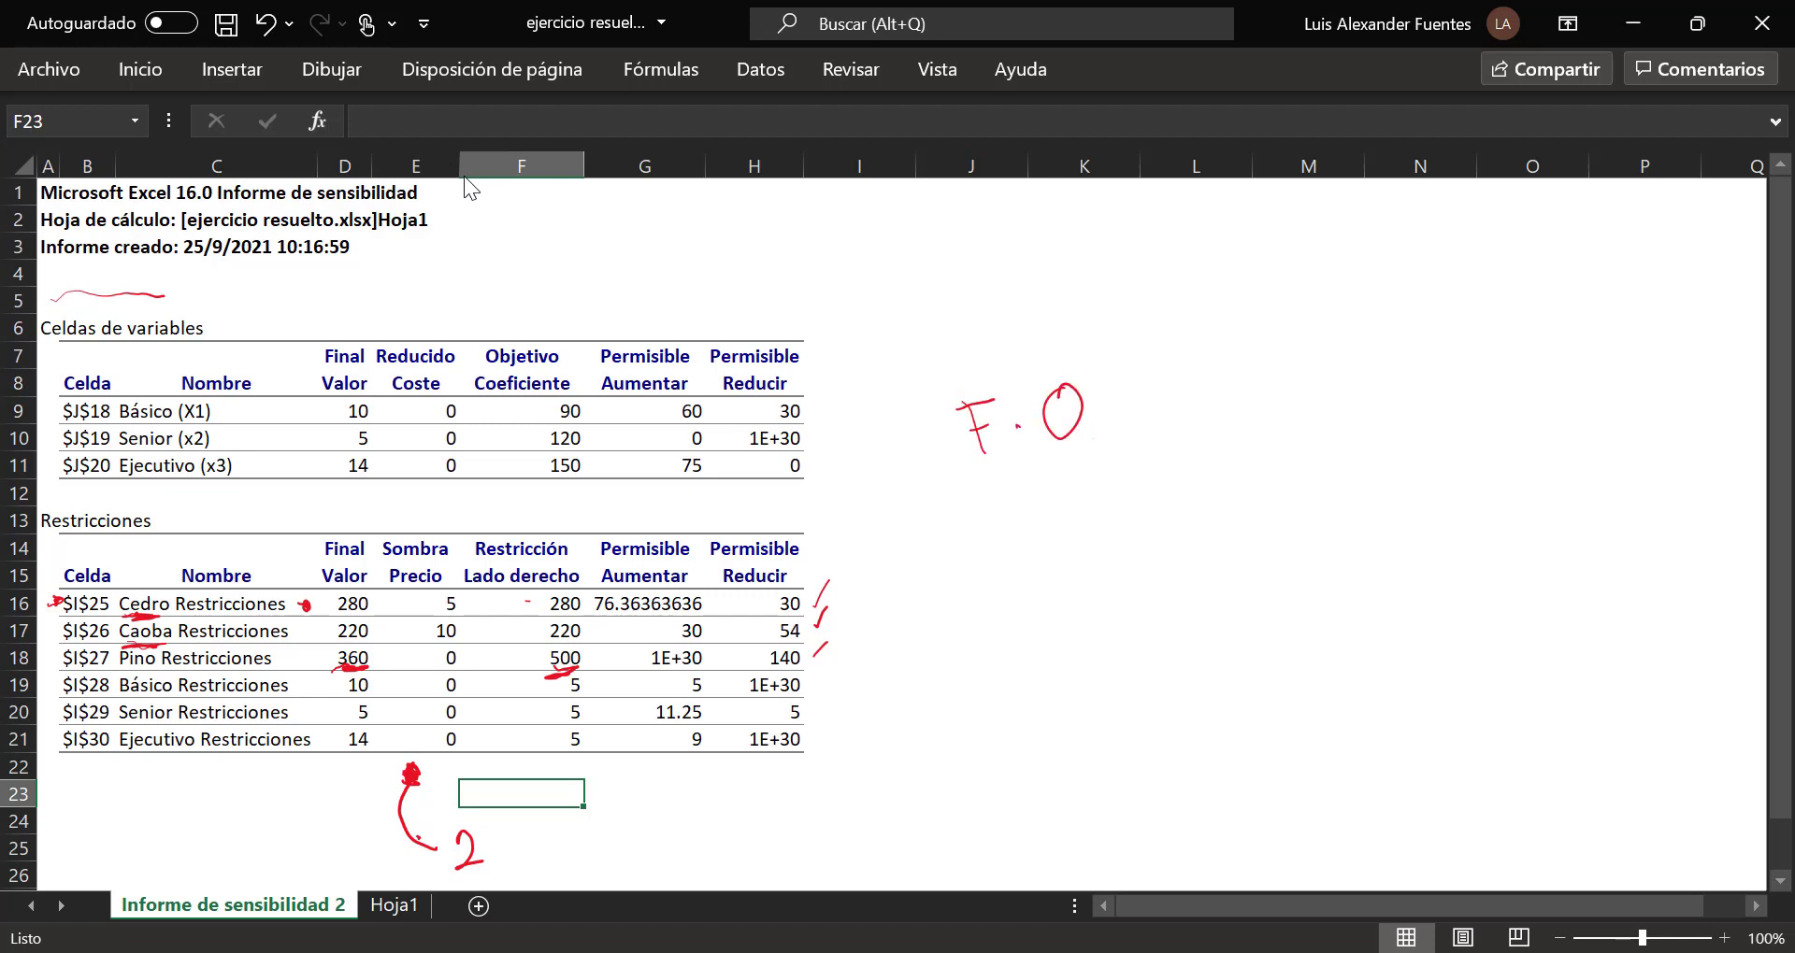
Step: Mark the Básico coefficient and its permissible increase and decrease with ink arrows, and handwrite the range [60,150] beside the row
drag(505, 413, 548, 411)
drag(617, 412, 651, 412)
drag(743, 409, 776, 412)
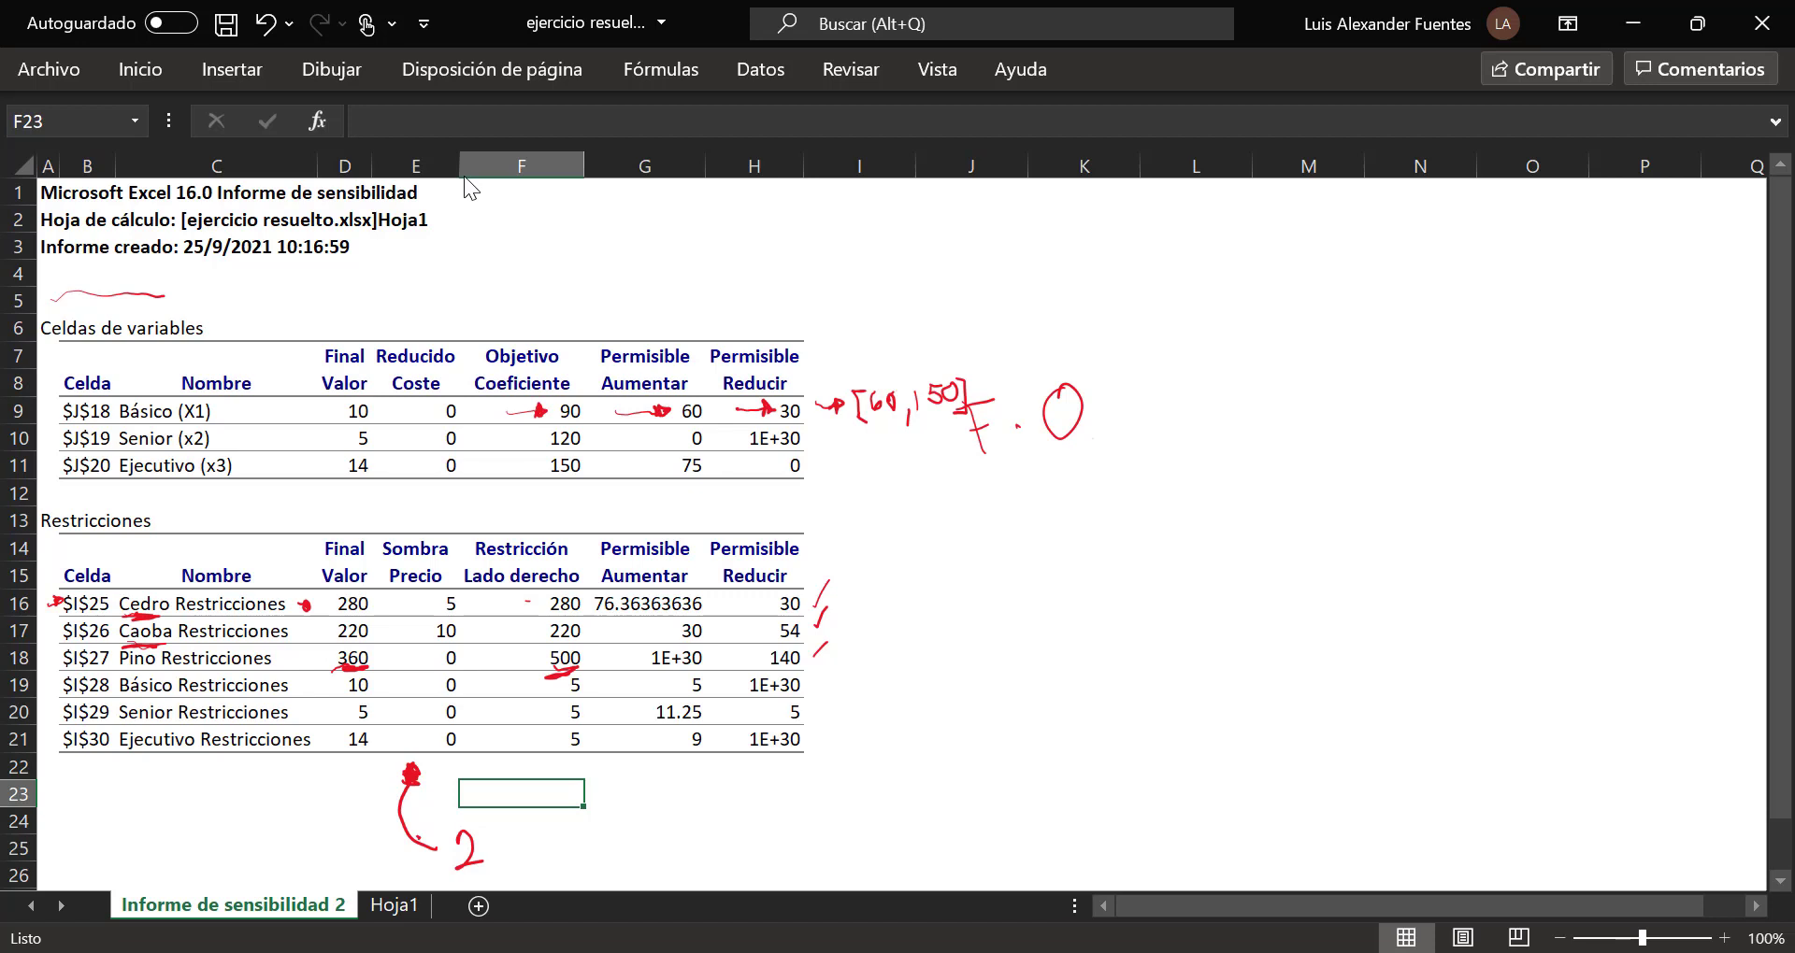
Step: Mark the Senior permissible increase, circle its 1E+30 decrease, and handwrite "1E+30" with an arrow to an infinity symbol beside the table
drag(628, 434, 659, 442)
mouse_move(815, 439)
mouse_down()
mouse_move(837, 436)
mouse_move(739, 437)
mouse_up()
mouse_move(1236, 349)
mouse_down()
mouse_move(1239, 408)
mouse_move(1282, 385)
mouse_up()
mouse_move(1255, 369)
mouse_down()
mouse_move(1275, 367)
mouse_move(1269, 347)
mouse_move(1333, 361)
mouse_up()
mouse_move(1314, 350)
mouse_down()
mouse_move(1318, 388)
mouse_move(1360, 358)
mouse_move(1343, 376)
mouse_up()
mouse_move(1404, 335)
mouse_down()
mouse_move(1389, 344)
mouse_move(1402, 333)
mouse_up()
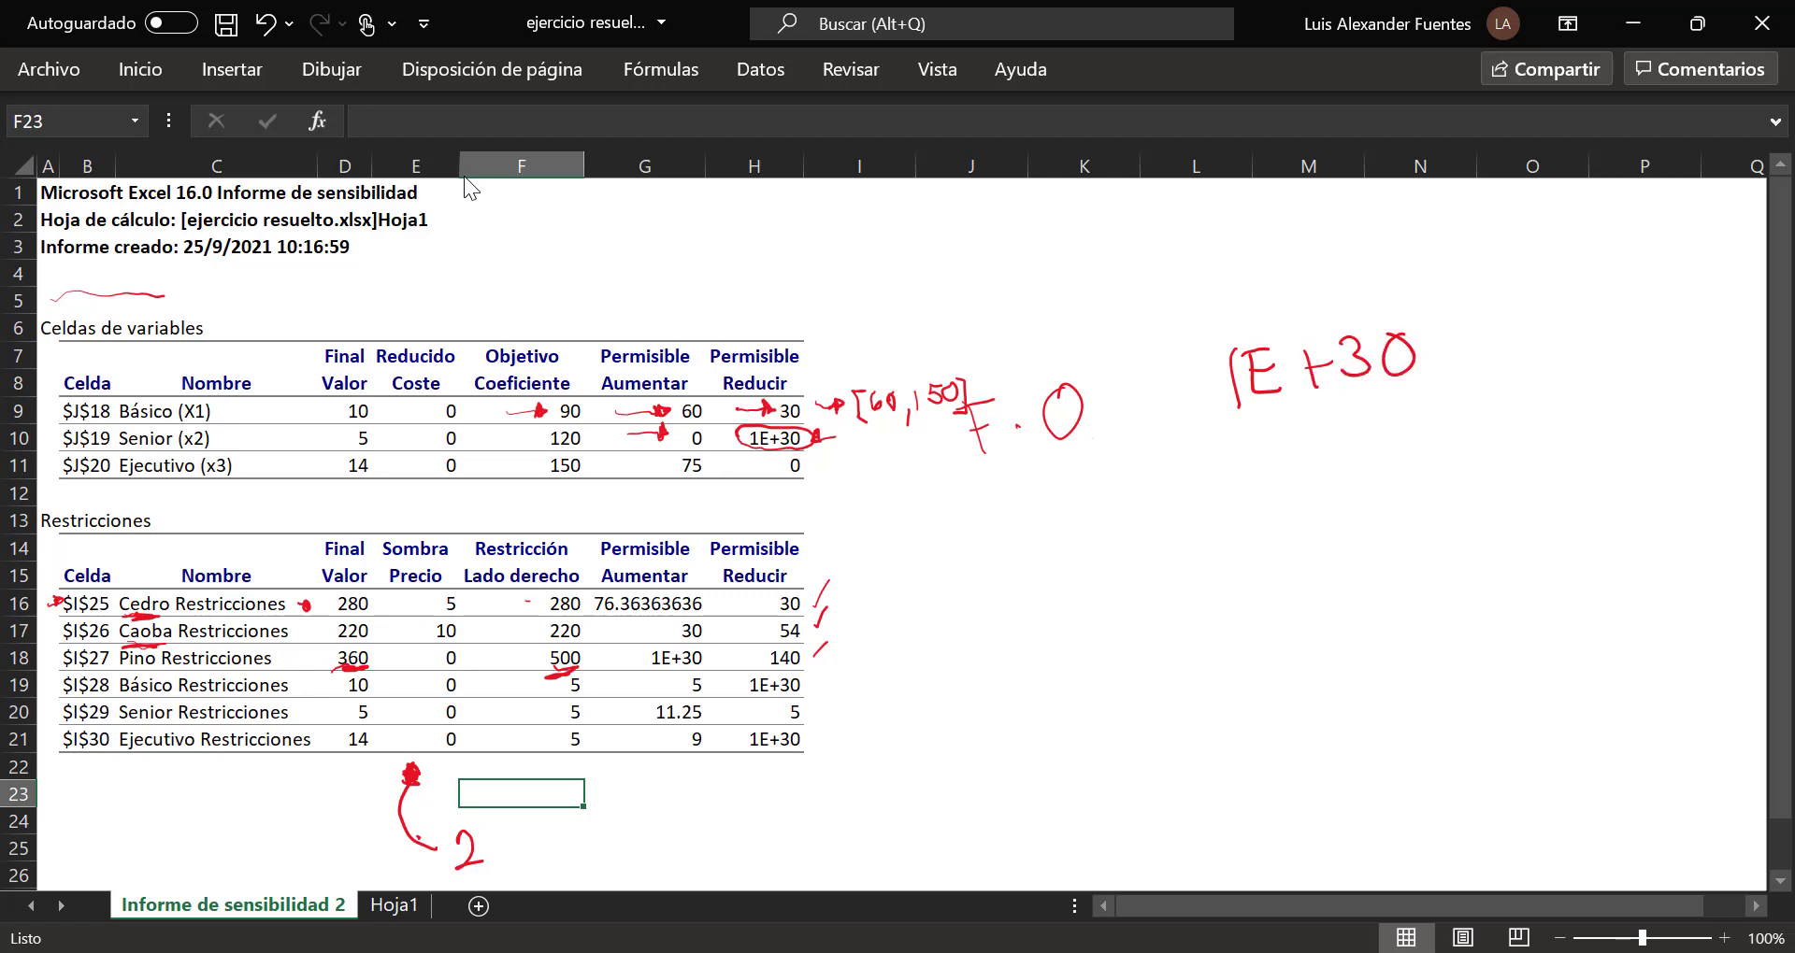
mouse_move(1288, 371)
mouse_down()
mouse_move(1324, 363)
mouse_move(1354, 472)
mouse_up()
mouse_move(1480, 439)
mouse_down()
mouse_move(1440, 448)
mouse_move(1479, 436)
mouse_up()
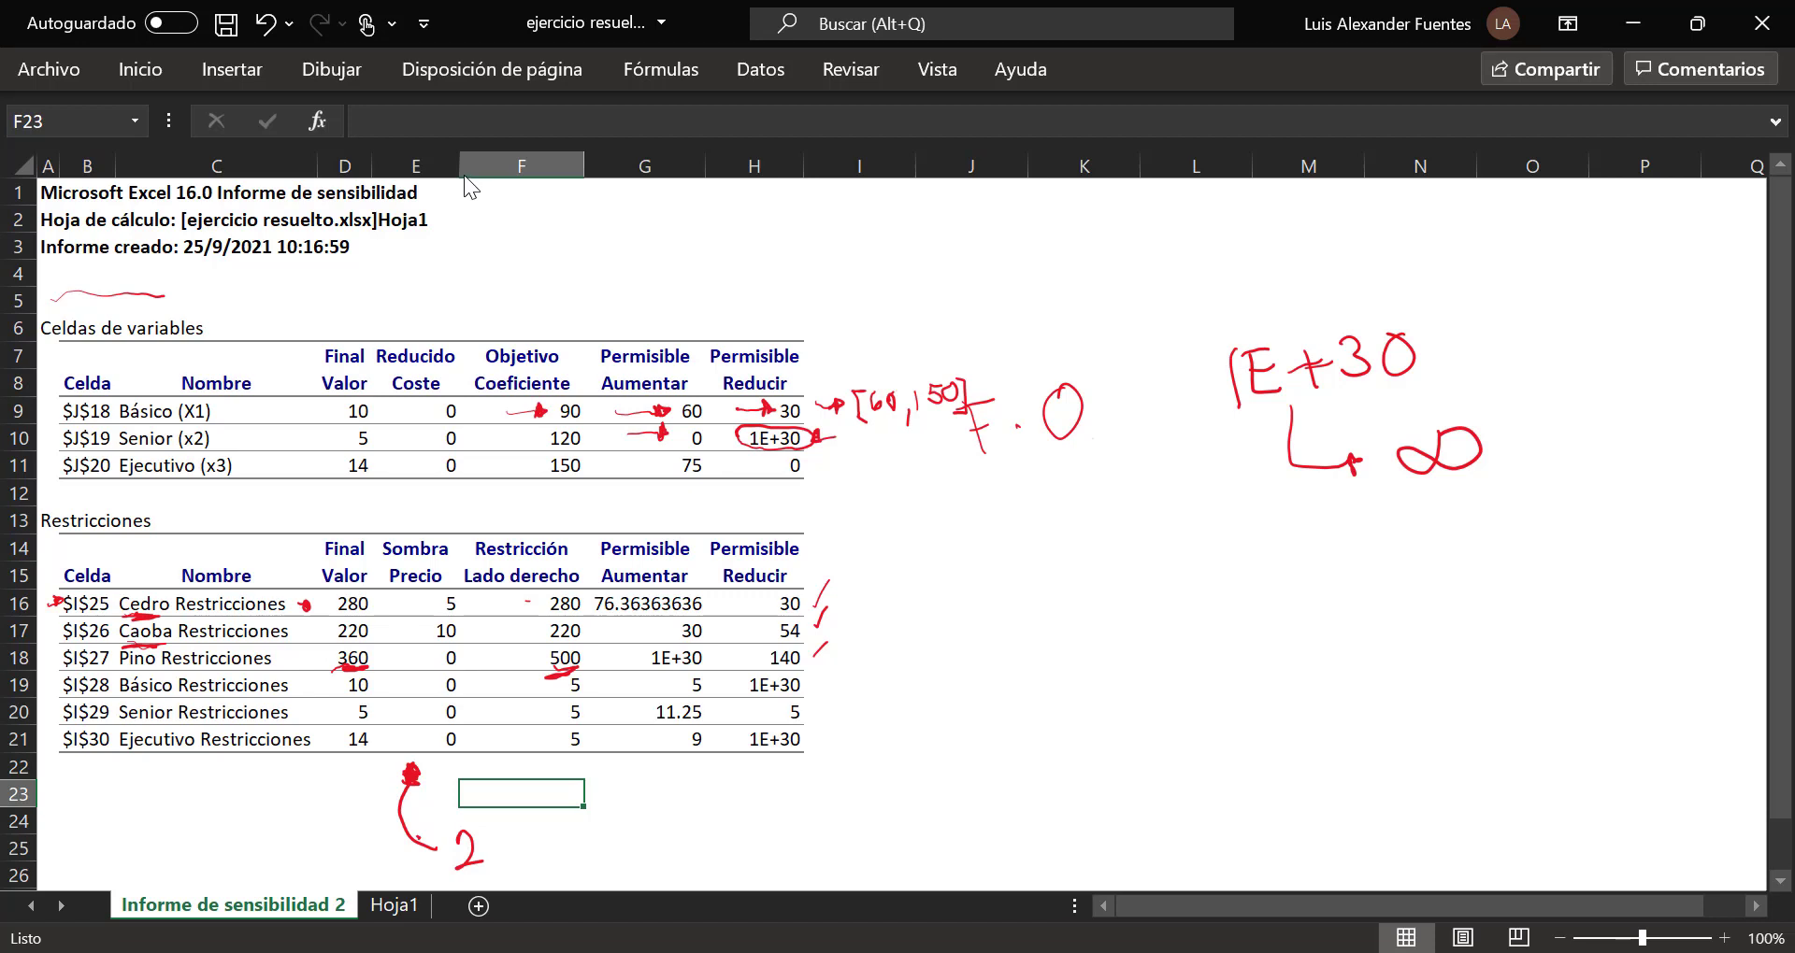
Step: Point ink arrows at the Senior final value and 1E+30, and mark the Ejecutivo permissible increase 75 and decrease 0
mouse_move(236, 438)
mouse_down()
mouse_move(333, 430)
mouse_move(326, 443)
mouse_up()
drag(844, 433, 879, 435)
mouse_move(674, 478)
mouse_down()
mouse_move(807, 481)
mouse_move(793, 488)
mouse_up()
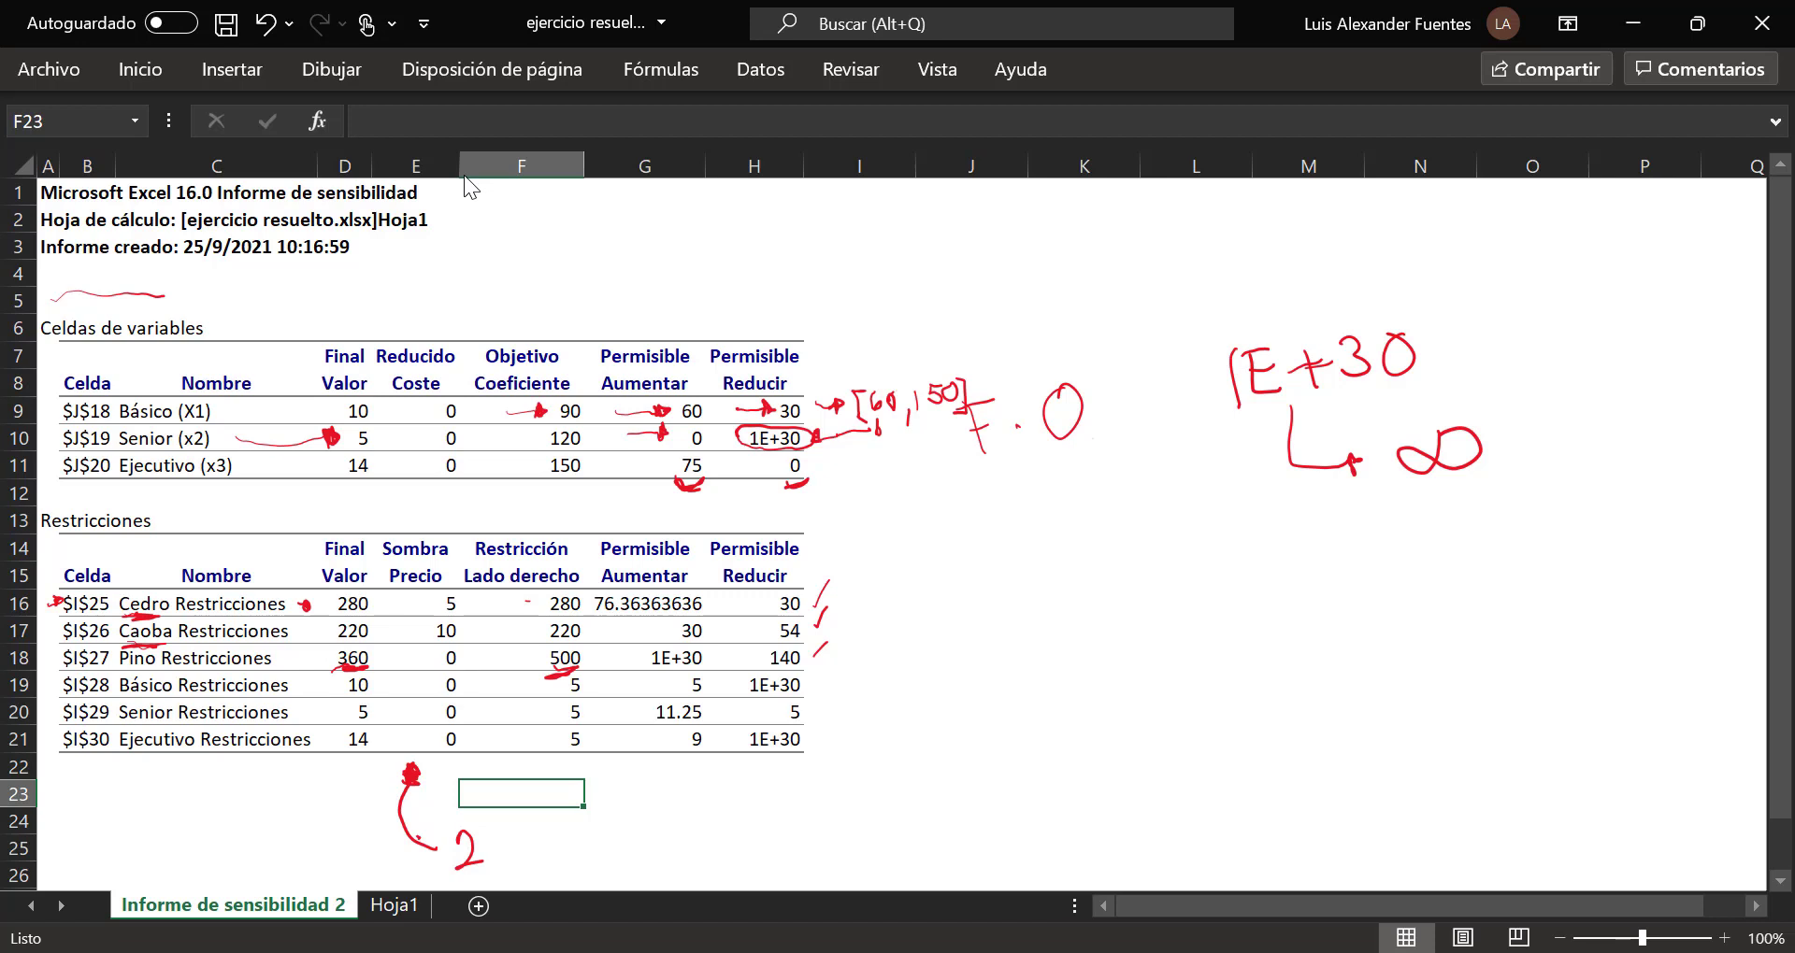
mouse_move(799, 450)
mouse_down()
mouse_move(778, 456)
mouse_move(816, 474)
mouse_move(787, 446)
mouse_move(785, 483)
mouse_move(817, 456)
mouse_move(782, 456)
mouse_move(795, 487)
mouse_move(811, 449)
mouse_move(781, 454)
mouse_up()
drag(611, 513, 664, 480)
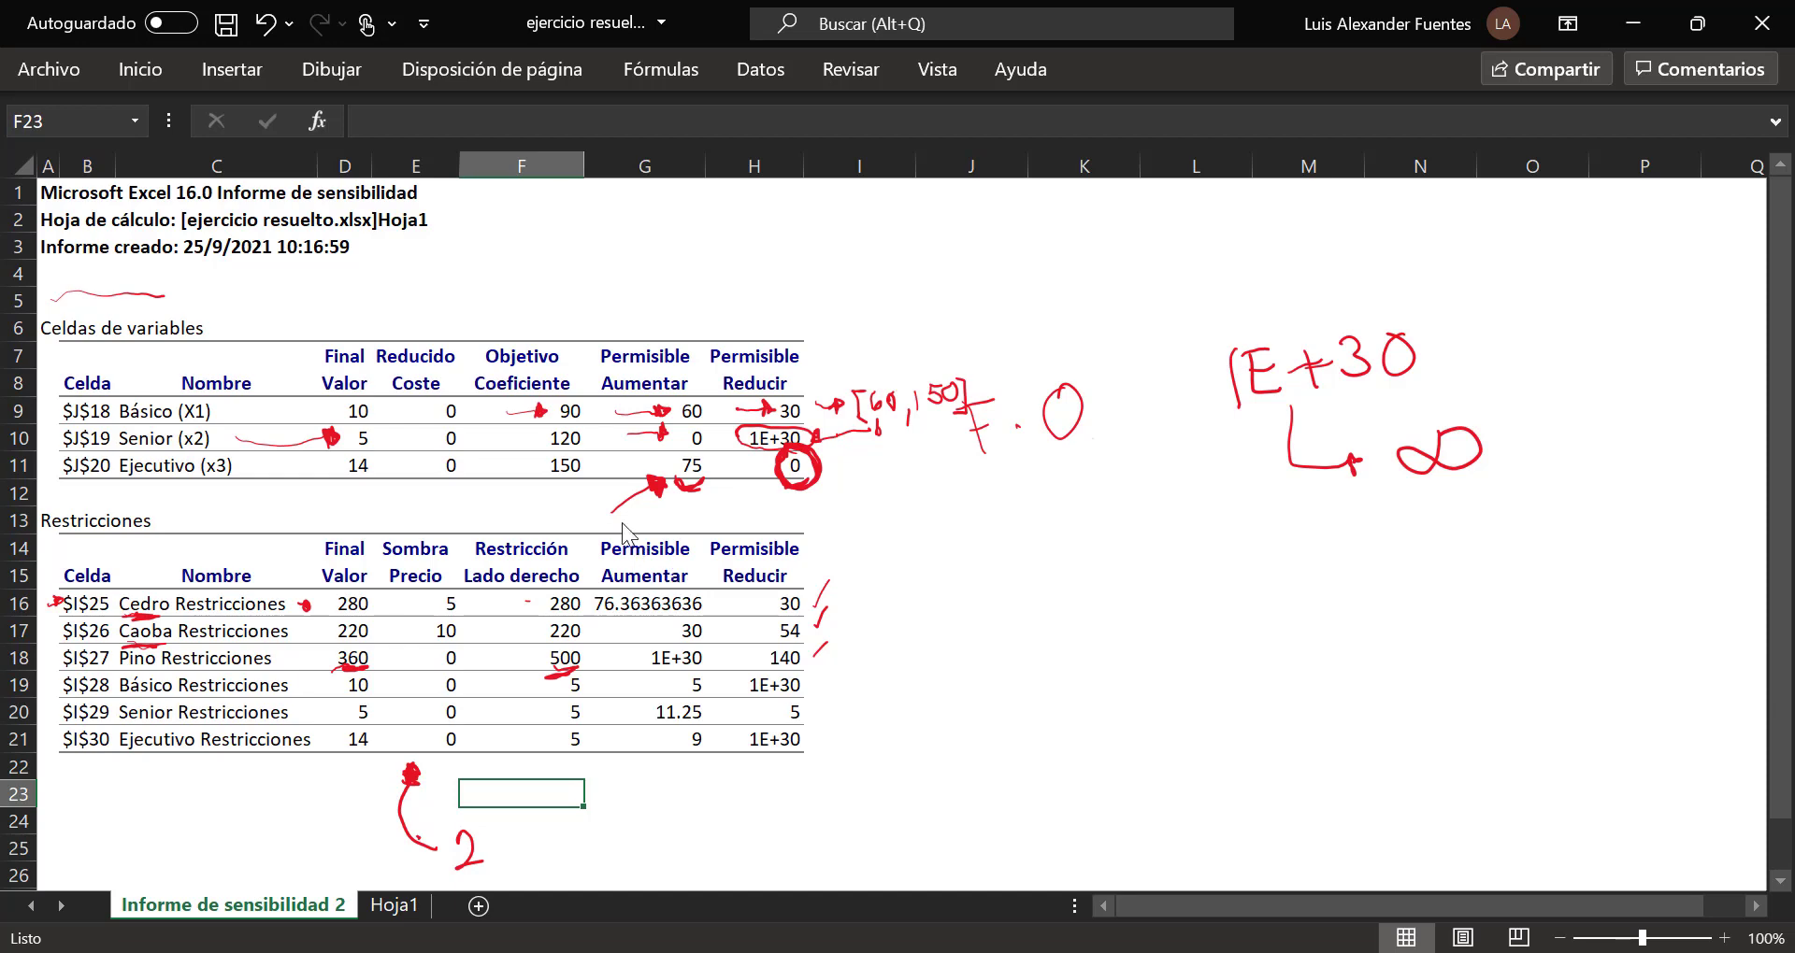
Step: Enter the label "Coeficiente (básico)" in D44 of Hoja1 under question 3
click(393, 907)
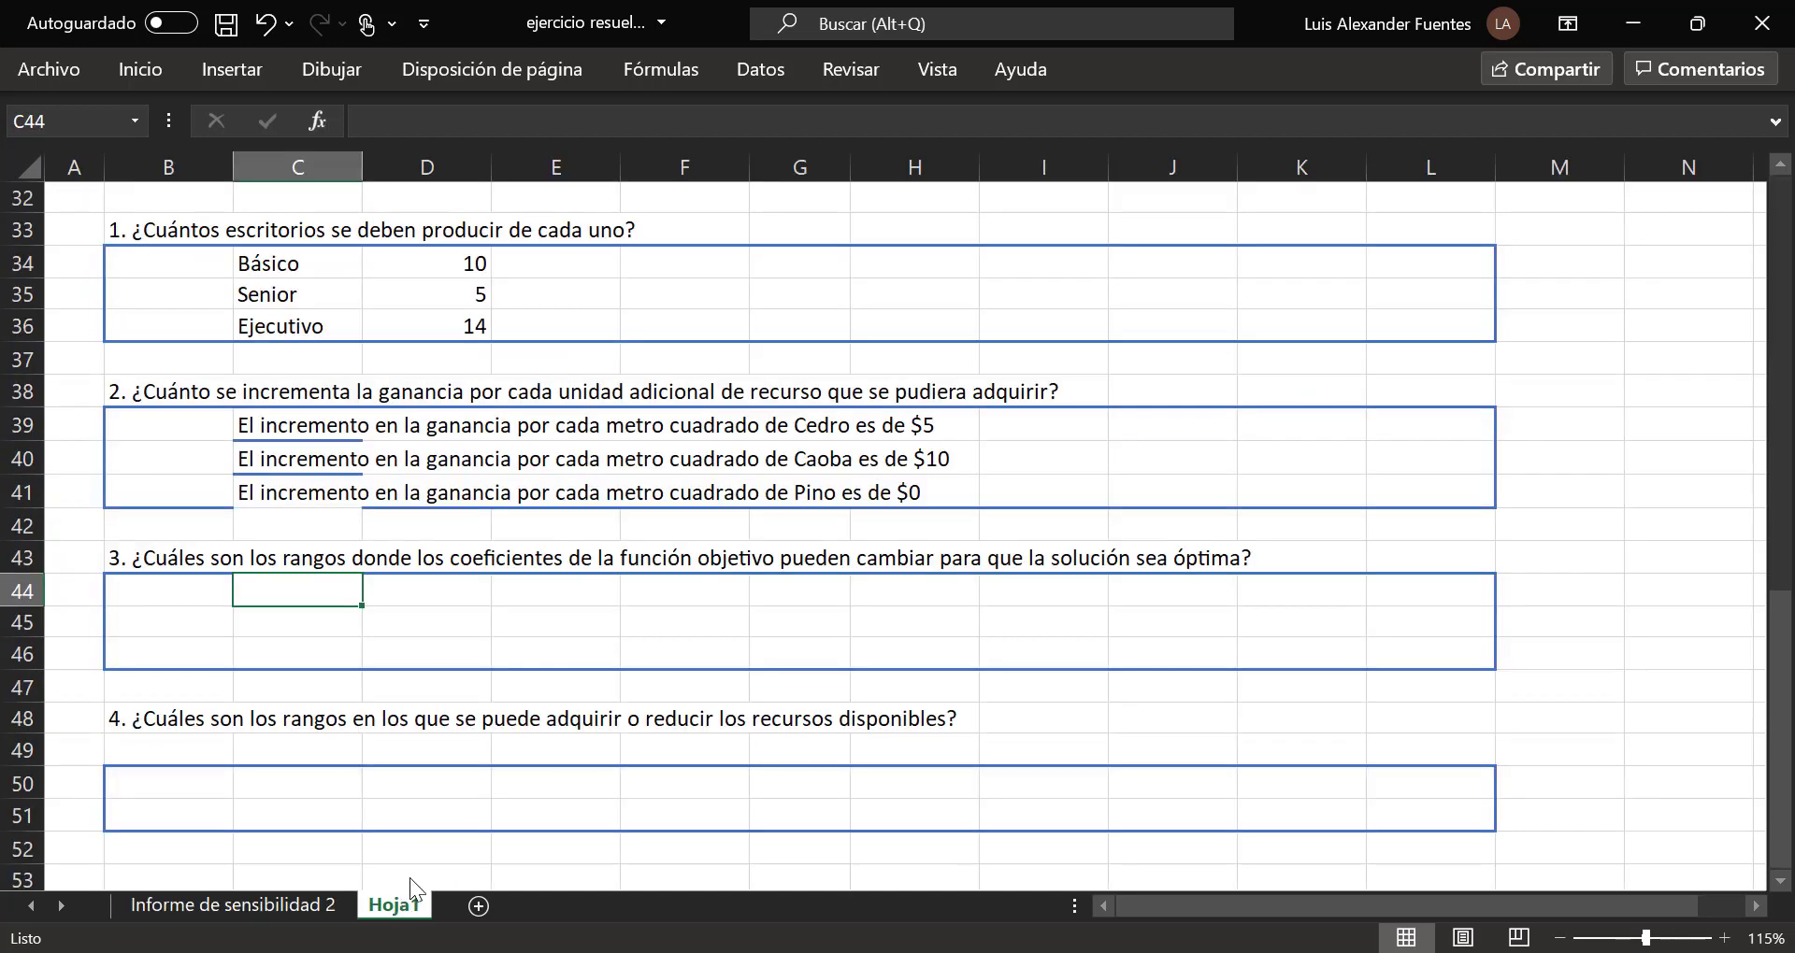
click(479, 610)
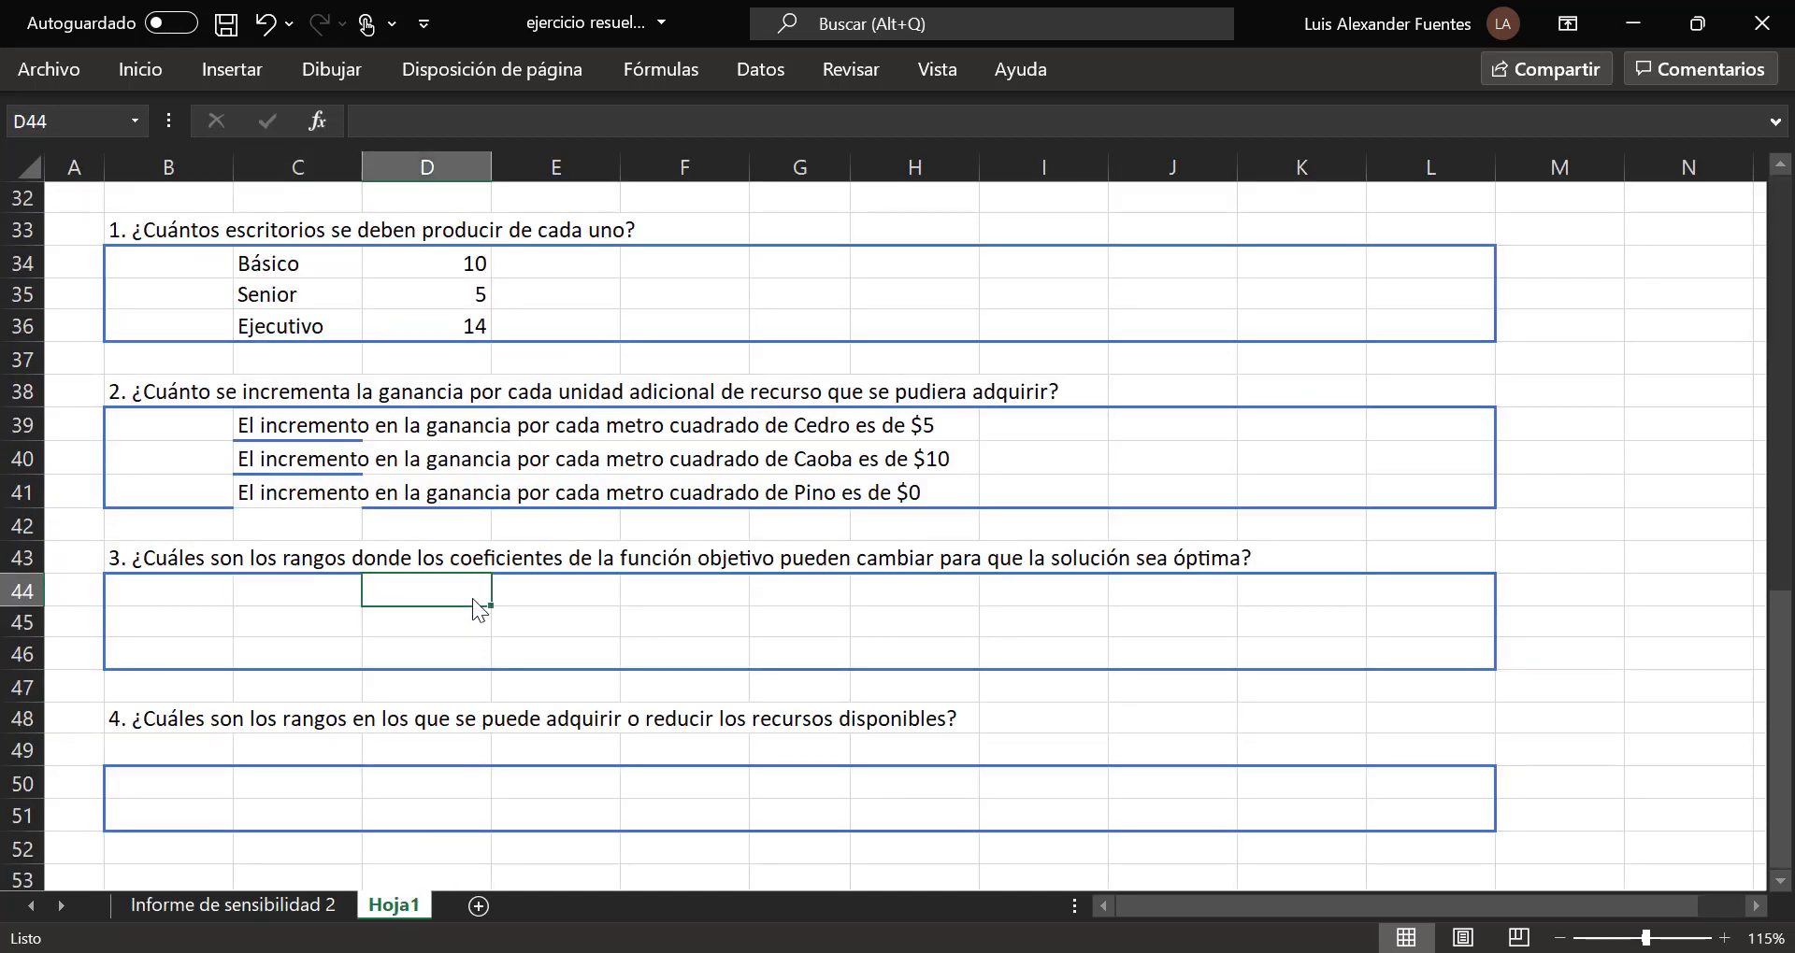
text(Coe)
key(BackSpace)
key(BackSpace)
key(BackSpace)
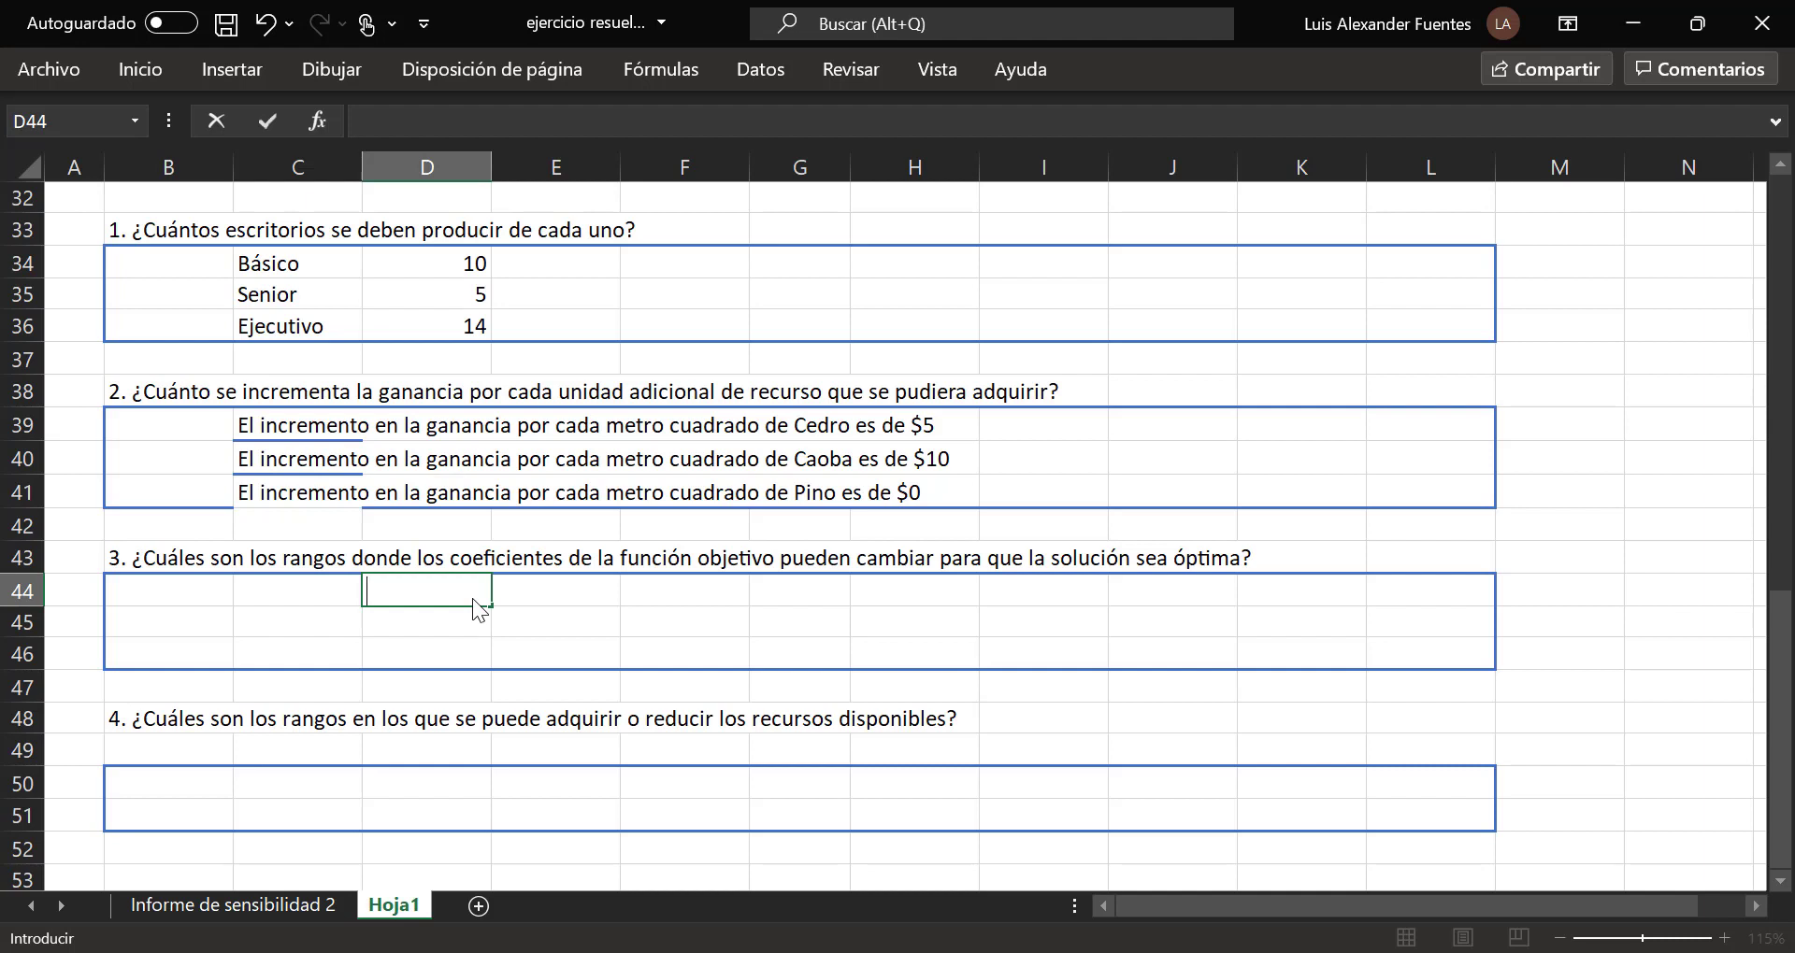
text(Coeficiente de)
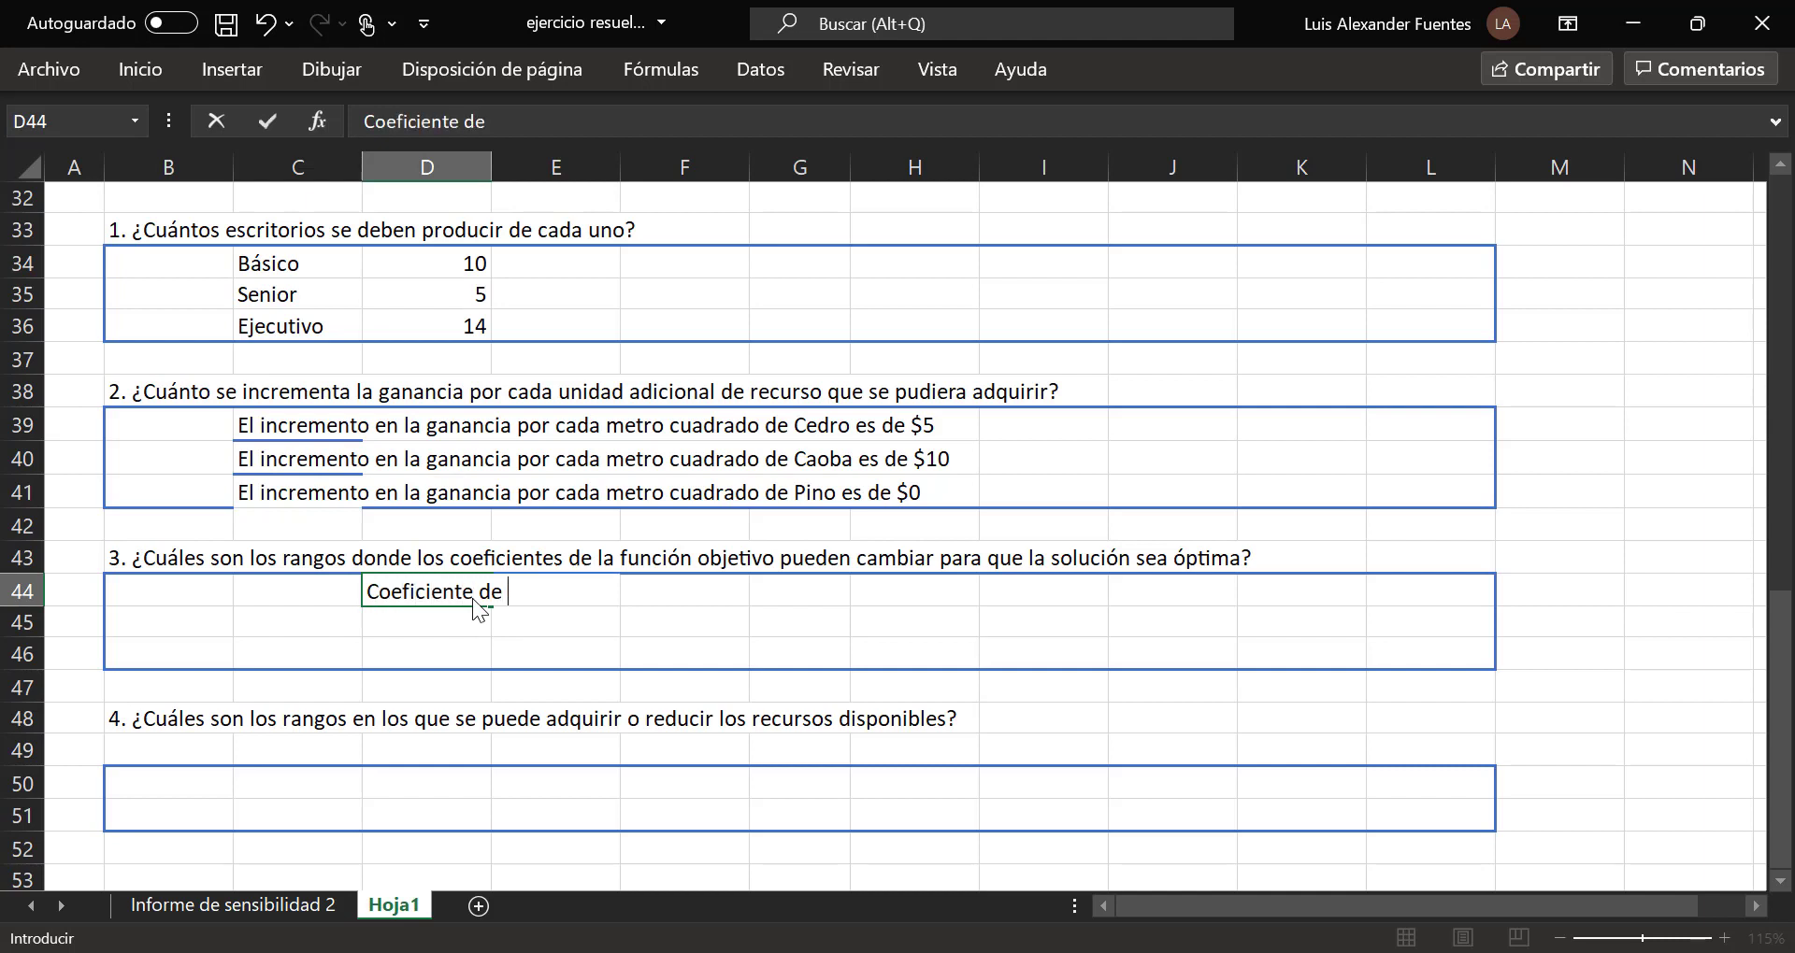
key(Tab)
key(Right)
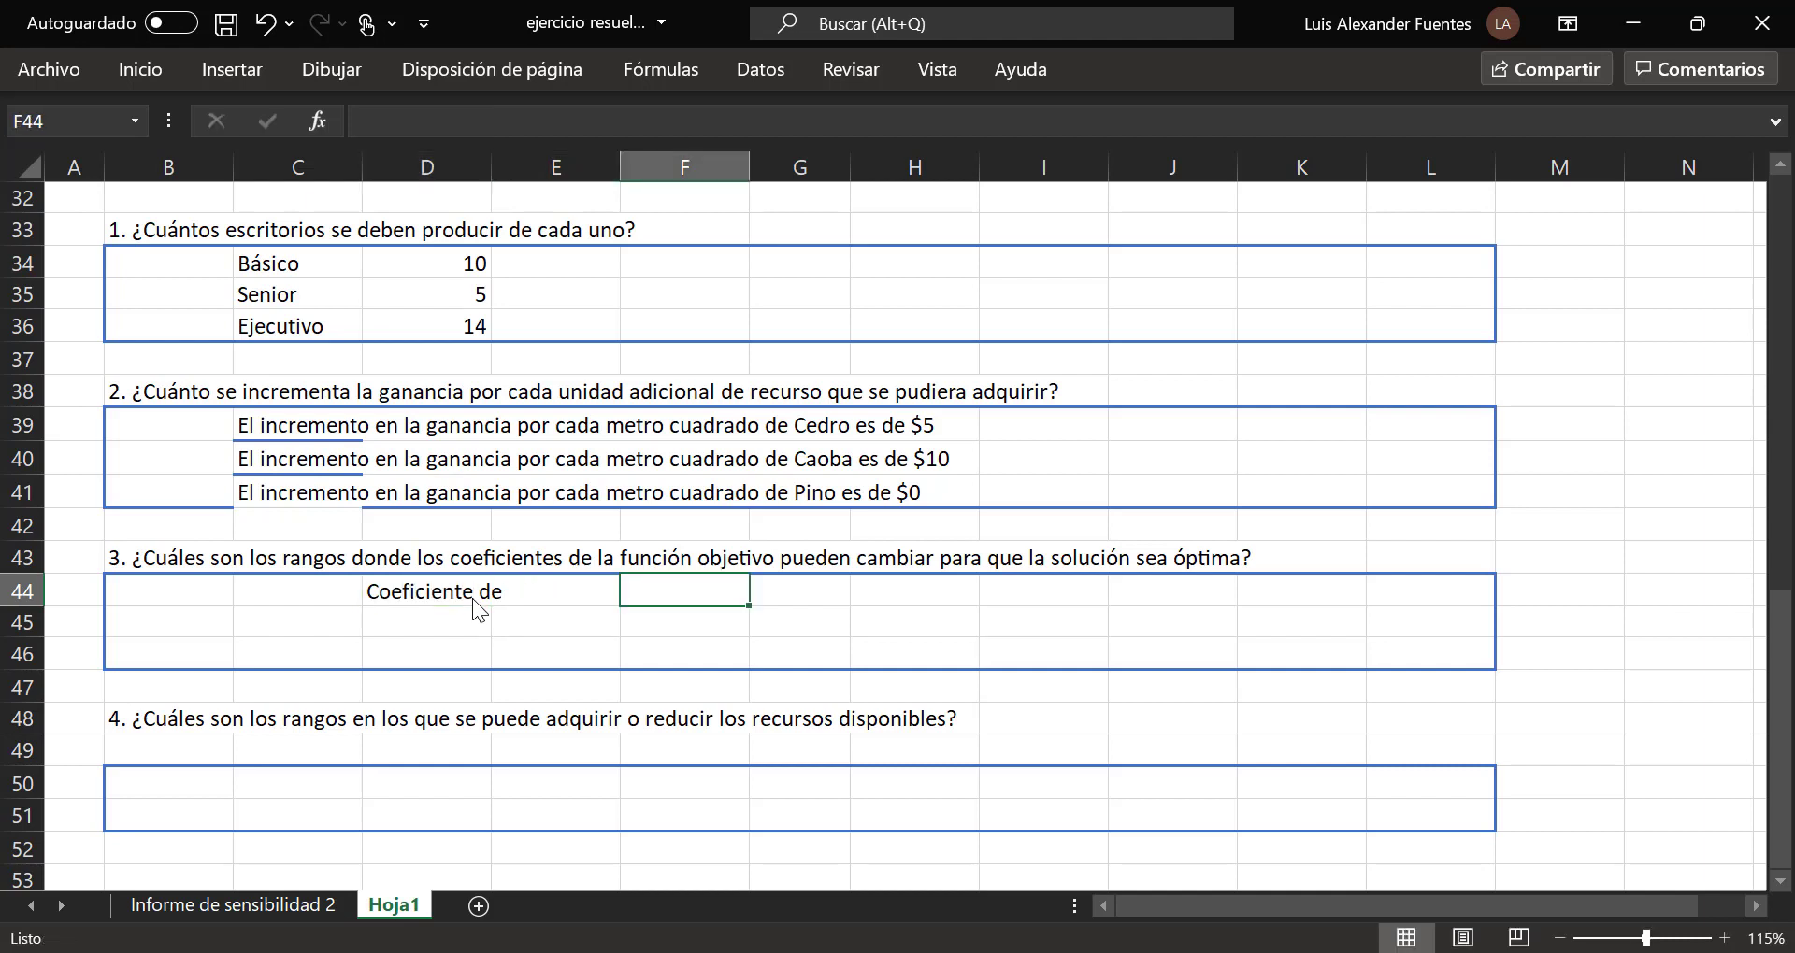
key(Left)
double_click(393, 590)
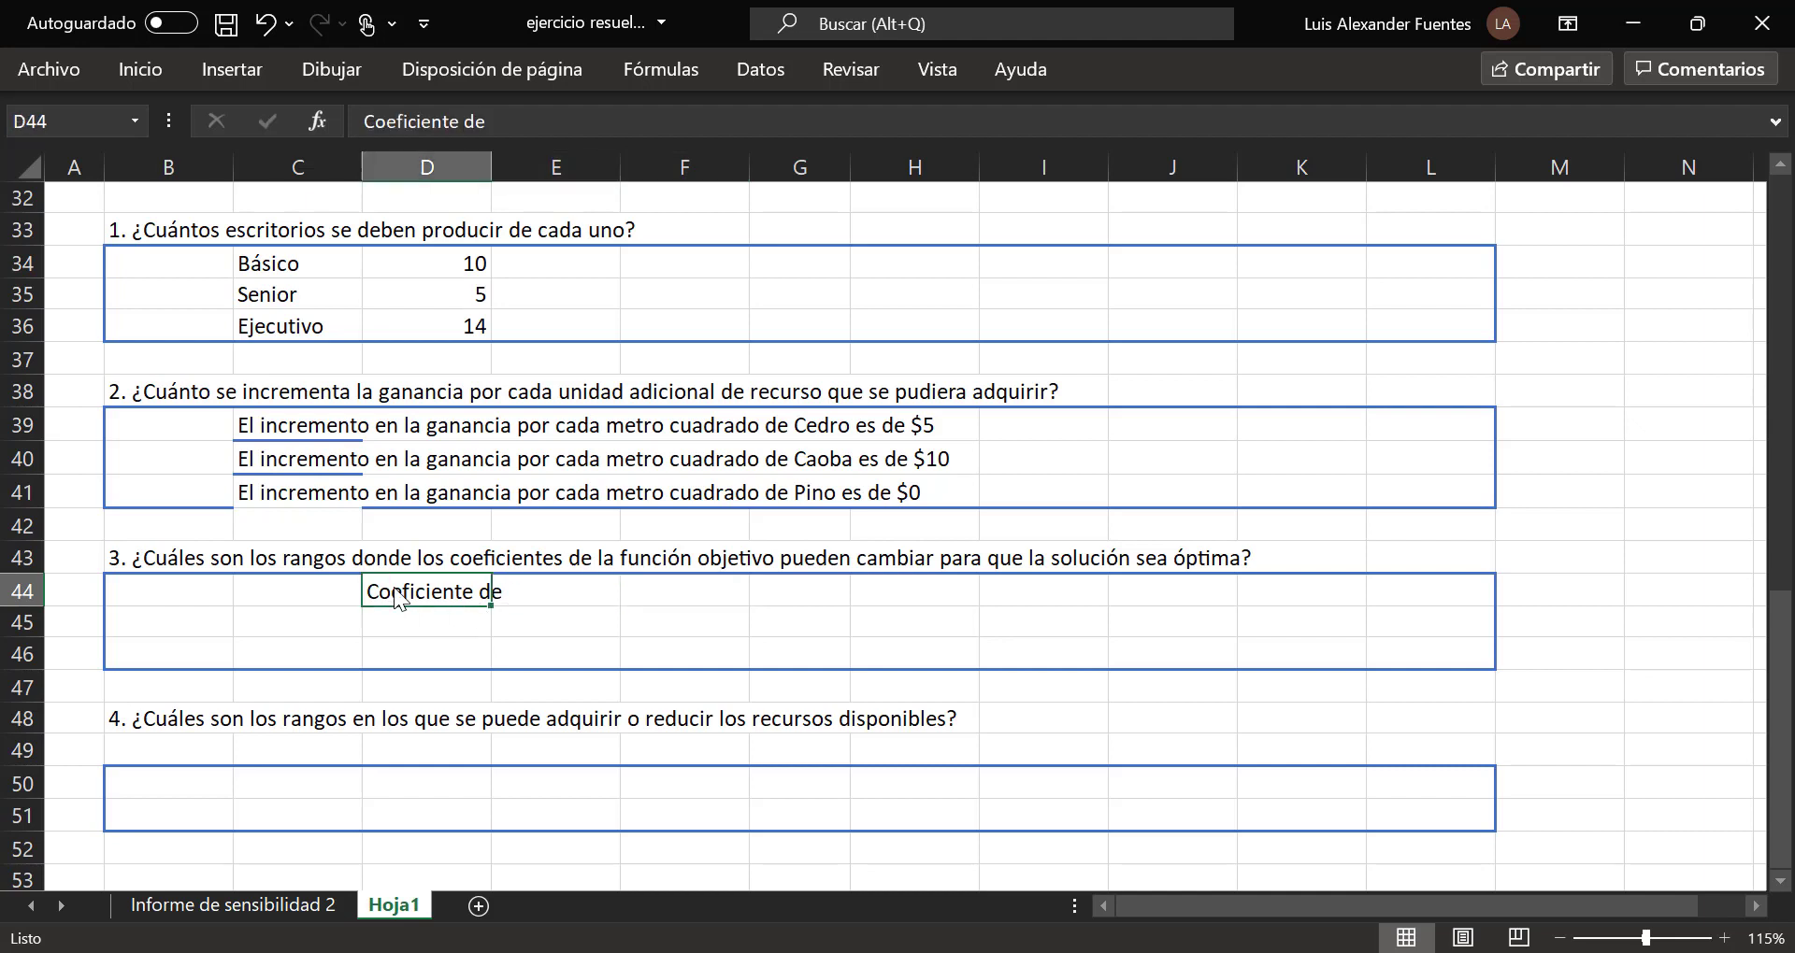
key(BackSpace)
key(BackSpace)
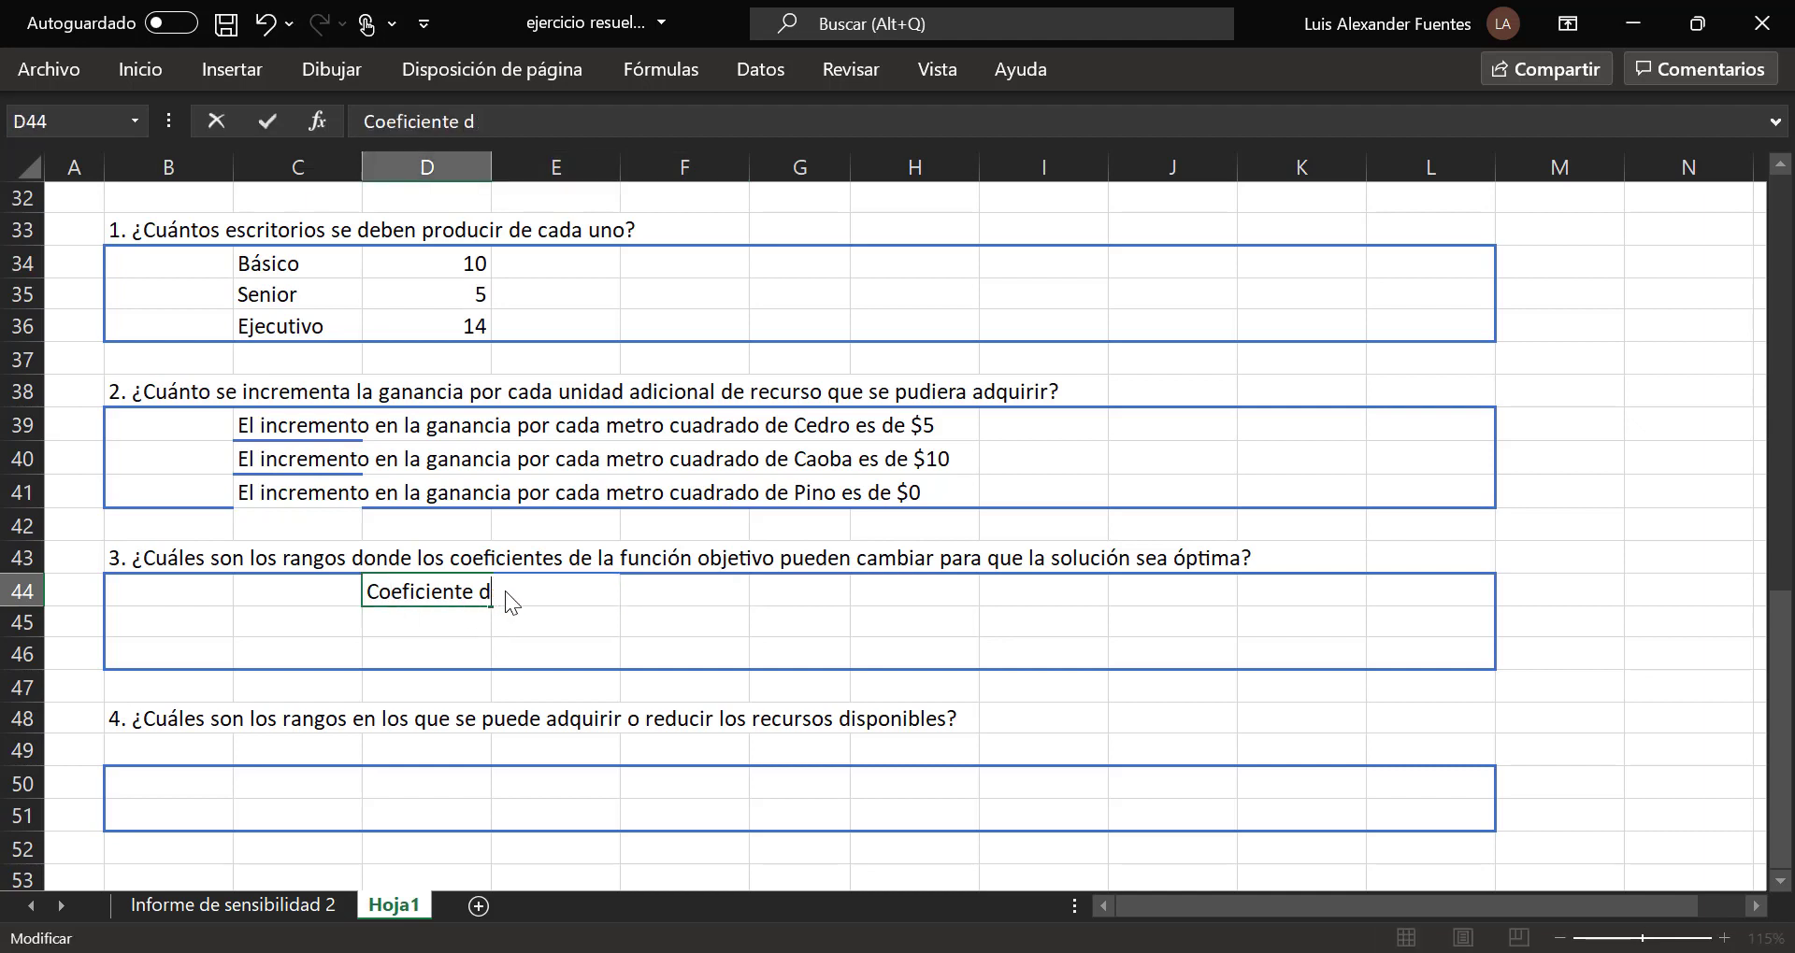
text((básico))
key(Return)
Step: Copy the label in D44 into D45 and D46
key(Up)
key(ctrl+c)
key(Down)
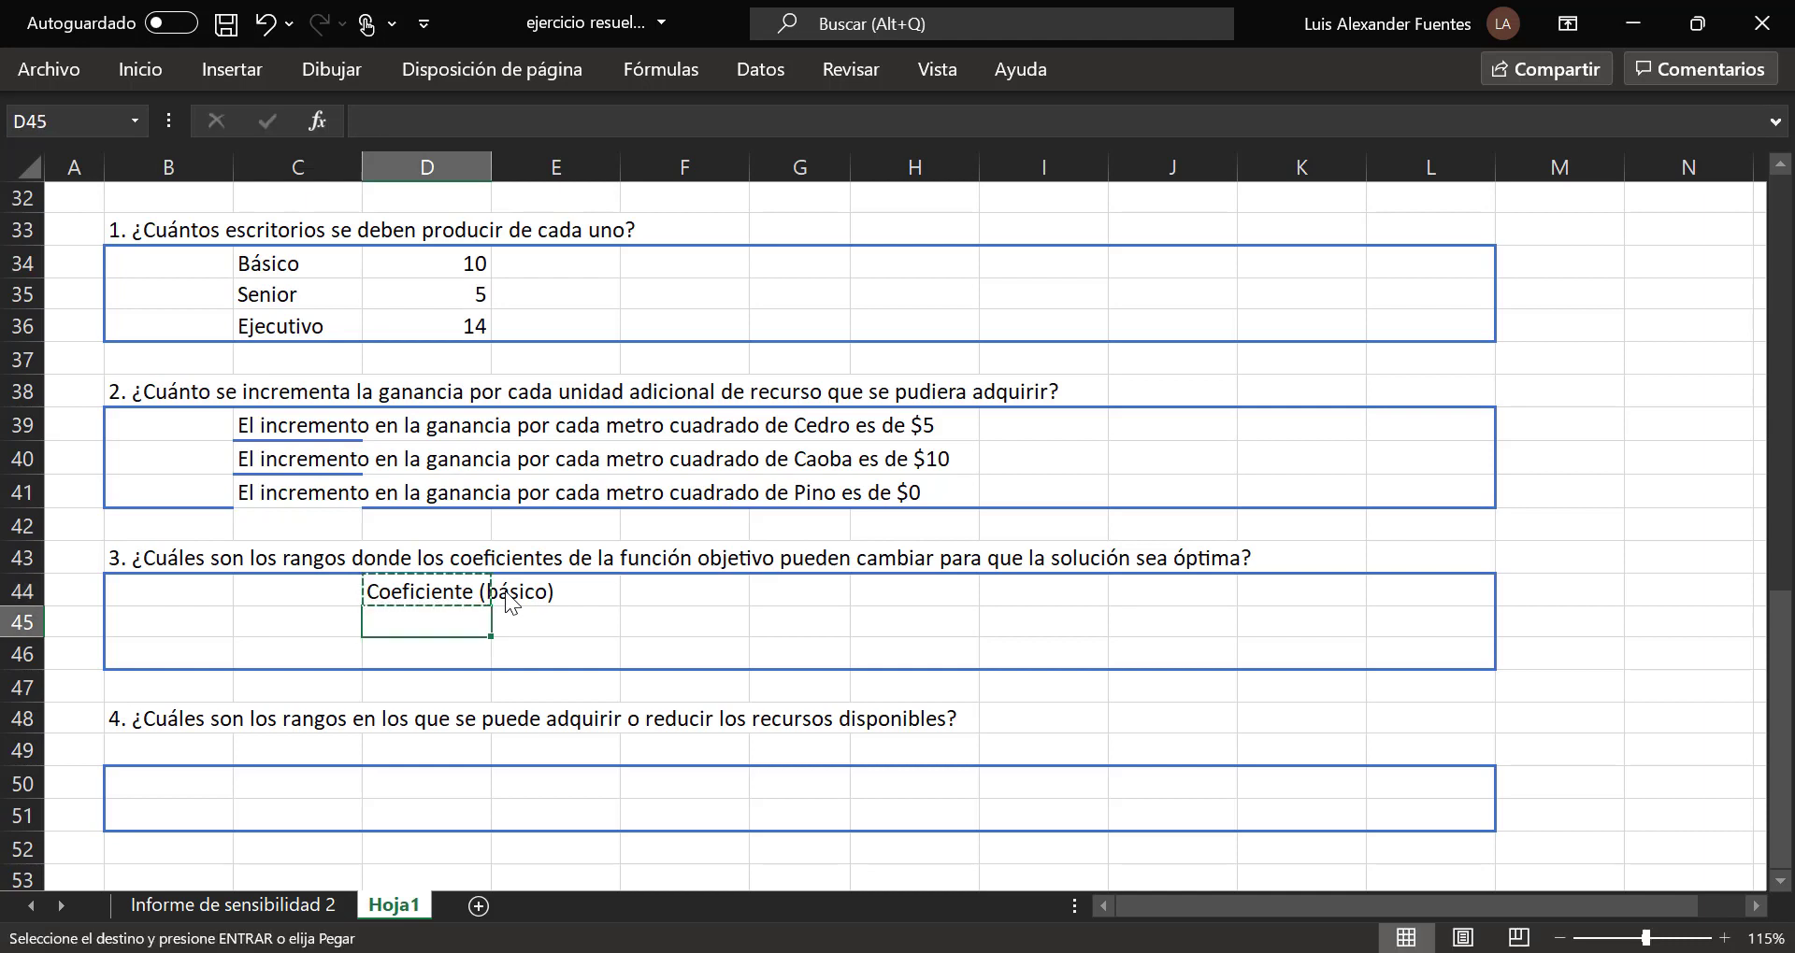
key(ctrl+v)
key(Down)
key(ctrl+v)
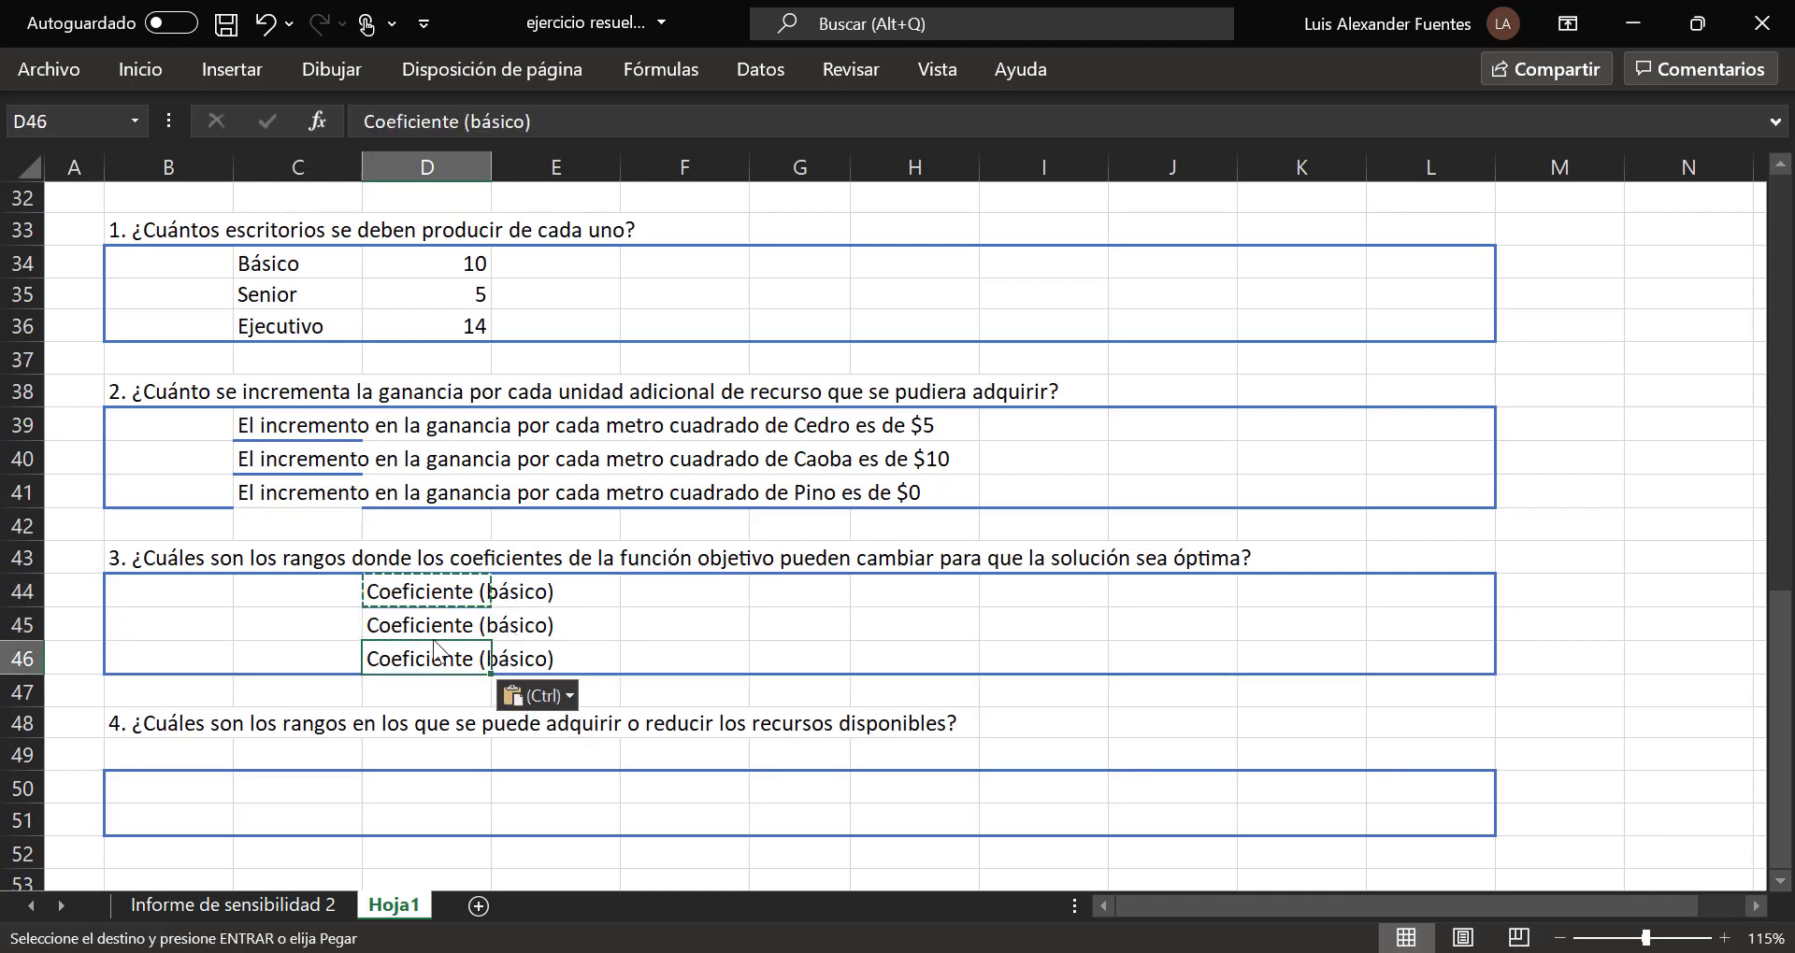
Step: Change the label in D45 to "Coeficiente (senior)"
double_click(408, 632)
key(BackSpace)
key(BackSpace)
key(BackSpace)
key(BackSpace)
key(BackSpace)
key(BackSpace)
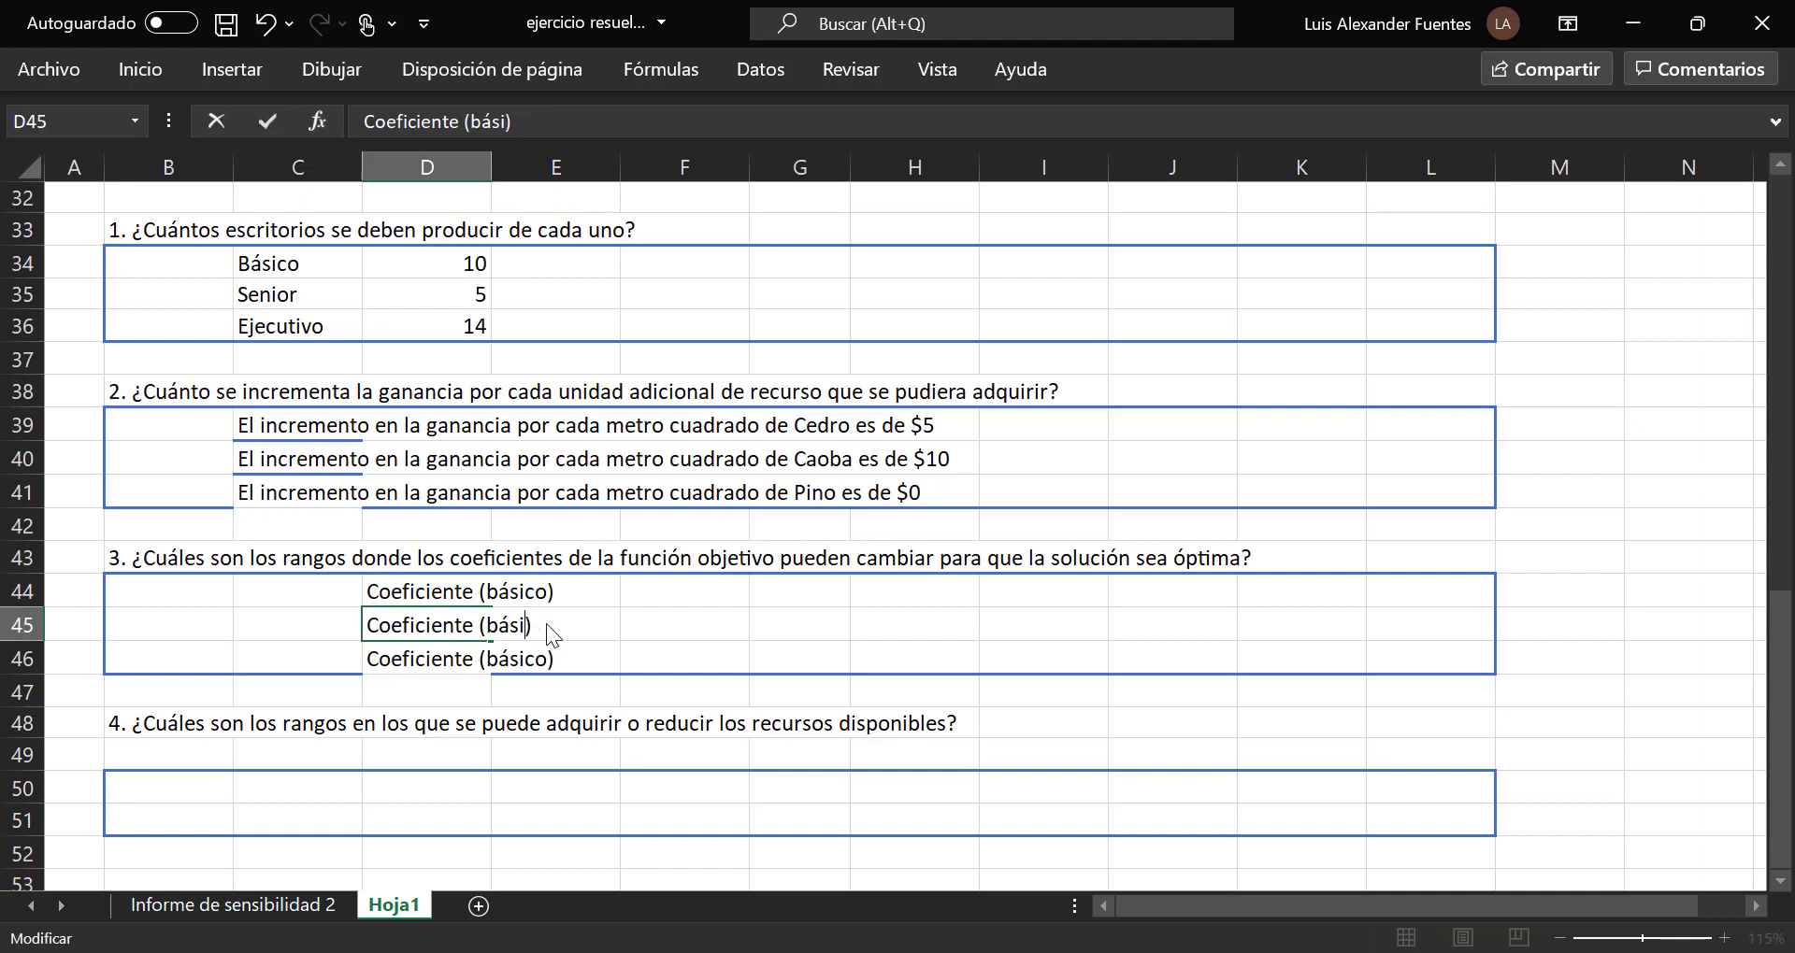
text(seni)
text(ro)
key(BackSpace)
key(BackSpace)
text(or)
key(Return)
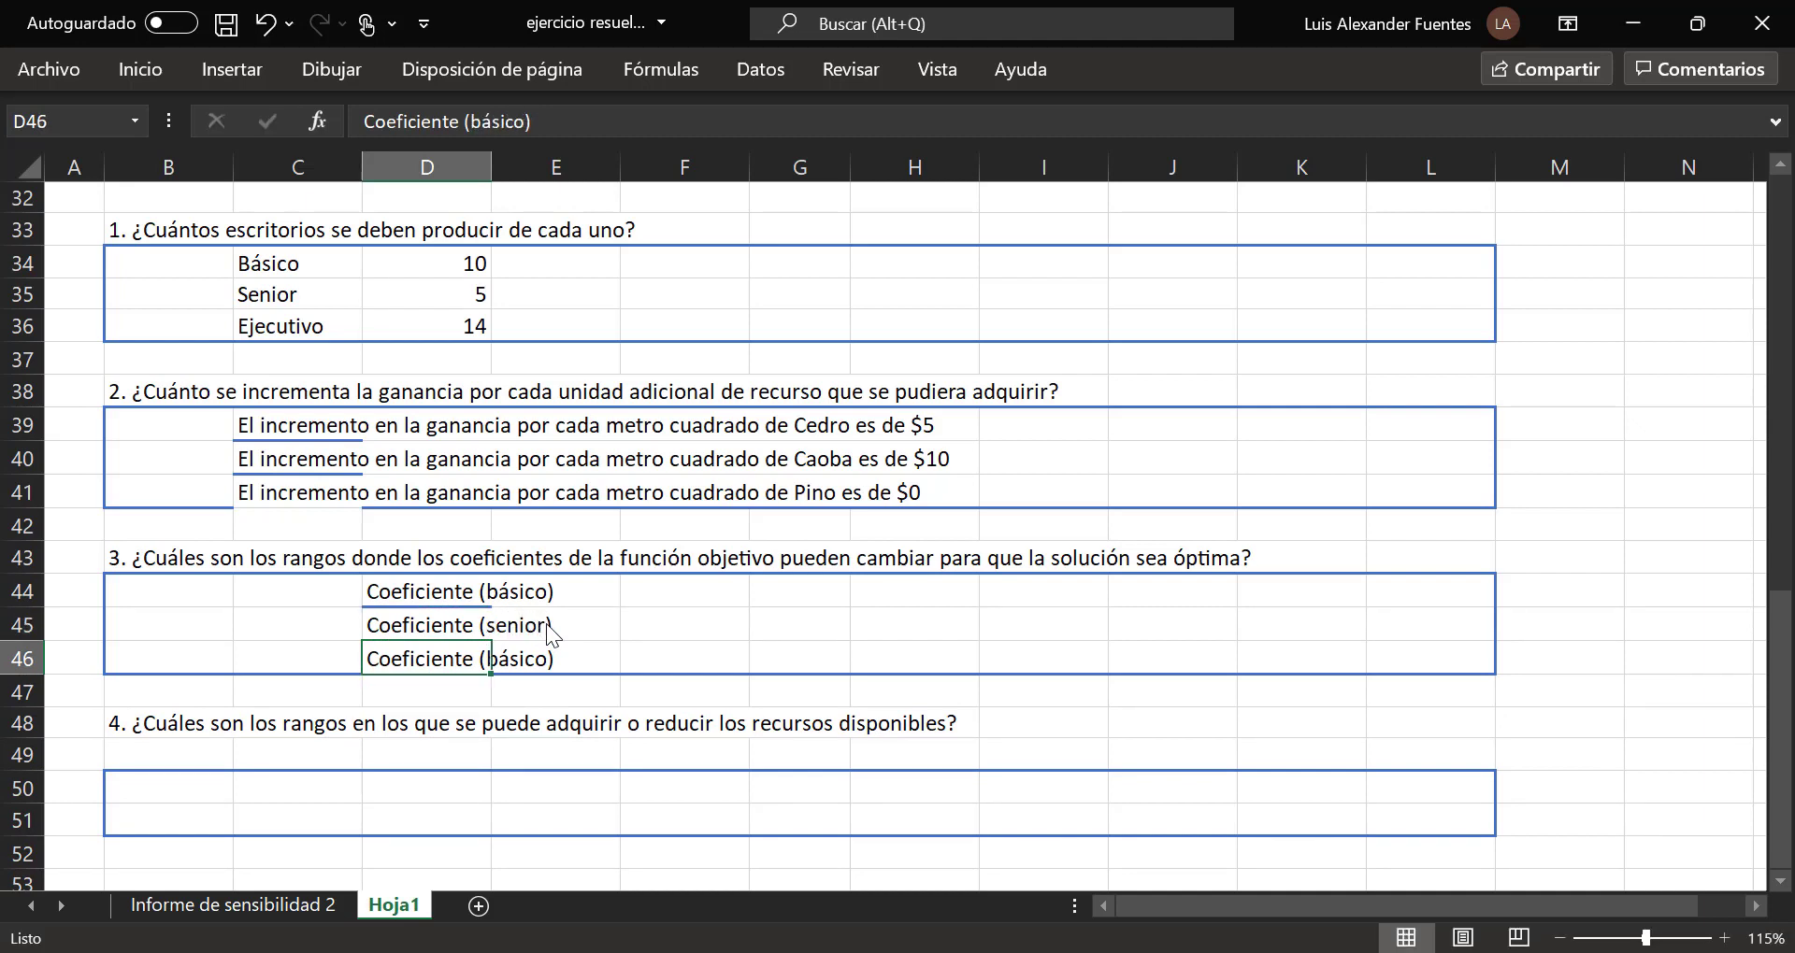
Step: Change the label in D46 to "Coeficiente (ejecutivo)"
double_click(483, 660)
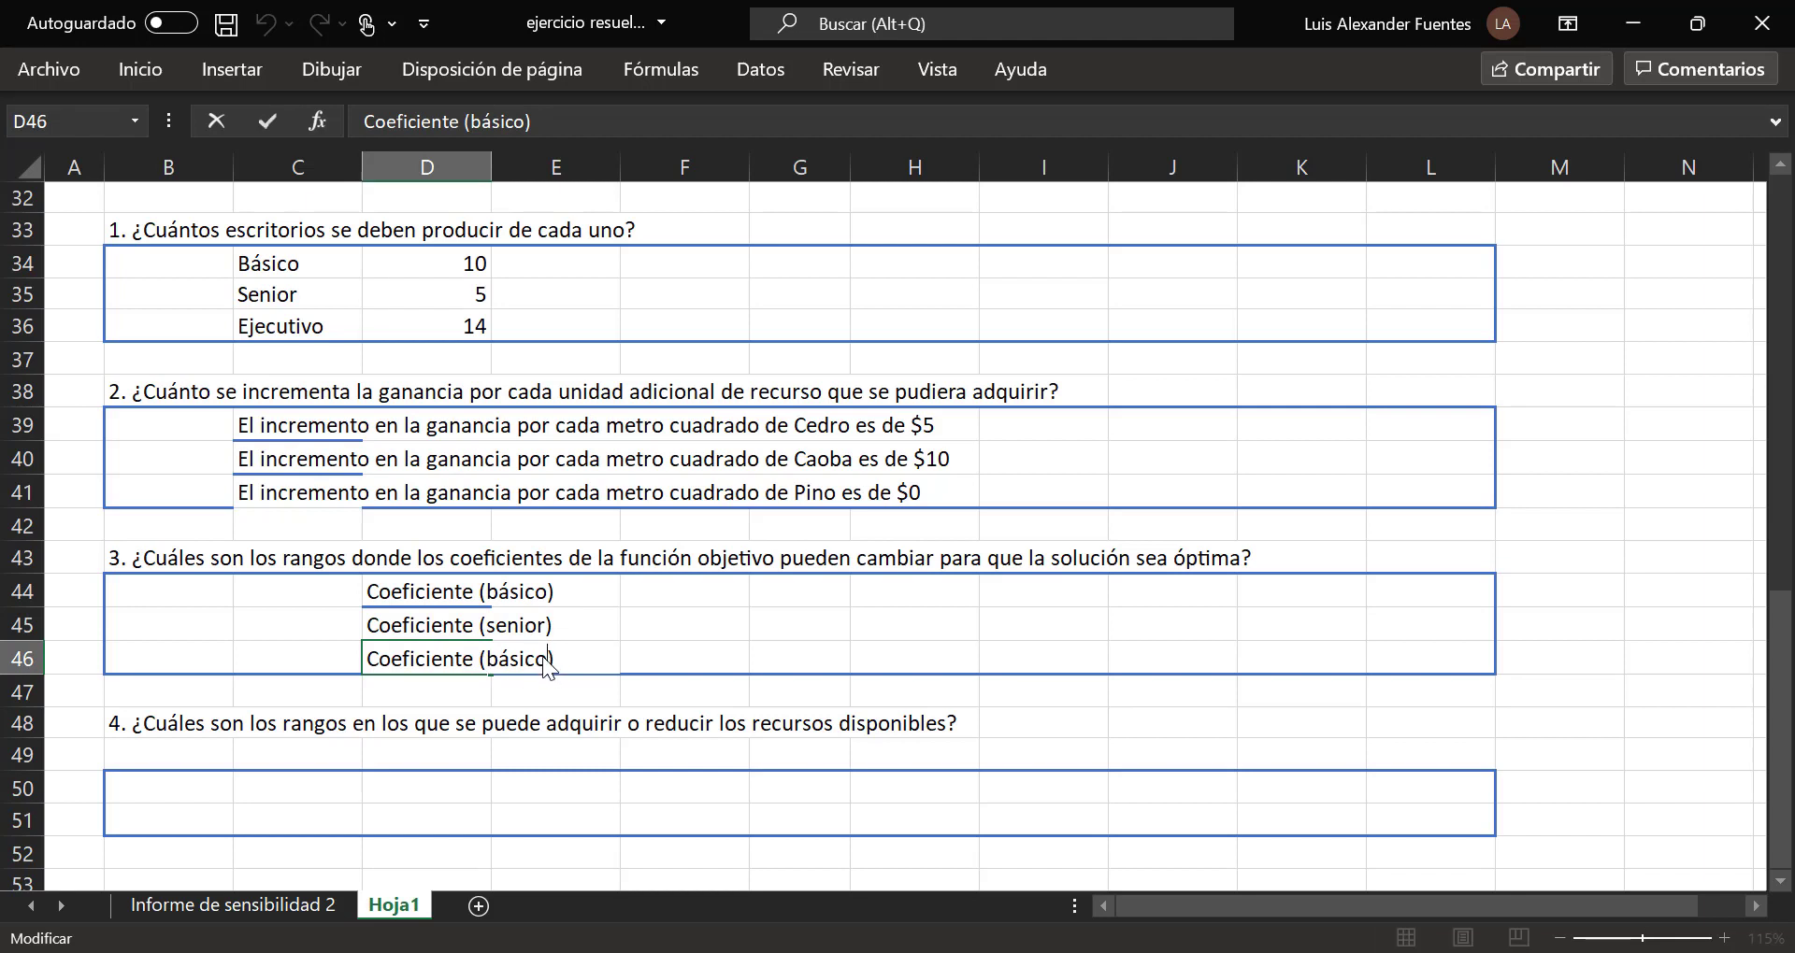
key(BackSpace)
key(BackSpace)
key(BackSpace)
key(BackSpace)
key(BackSpace)
key(BackSpace)
text(ejecutivo)
key(Return)
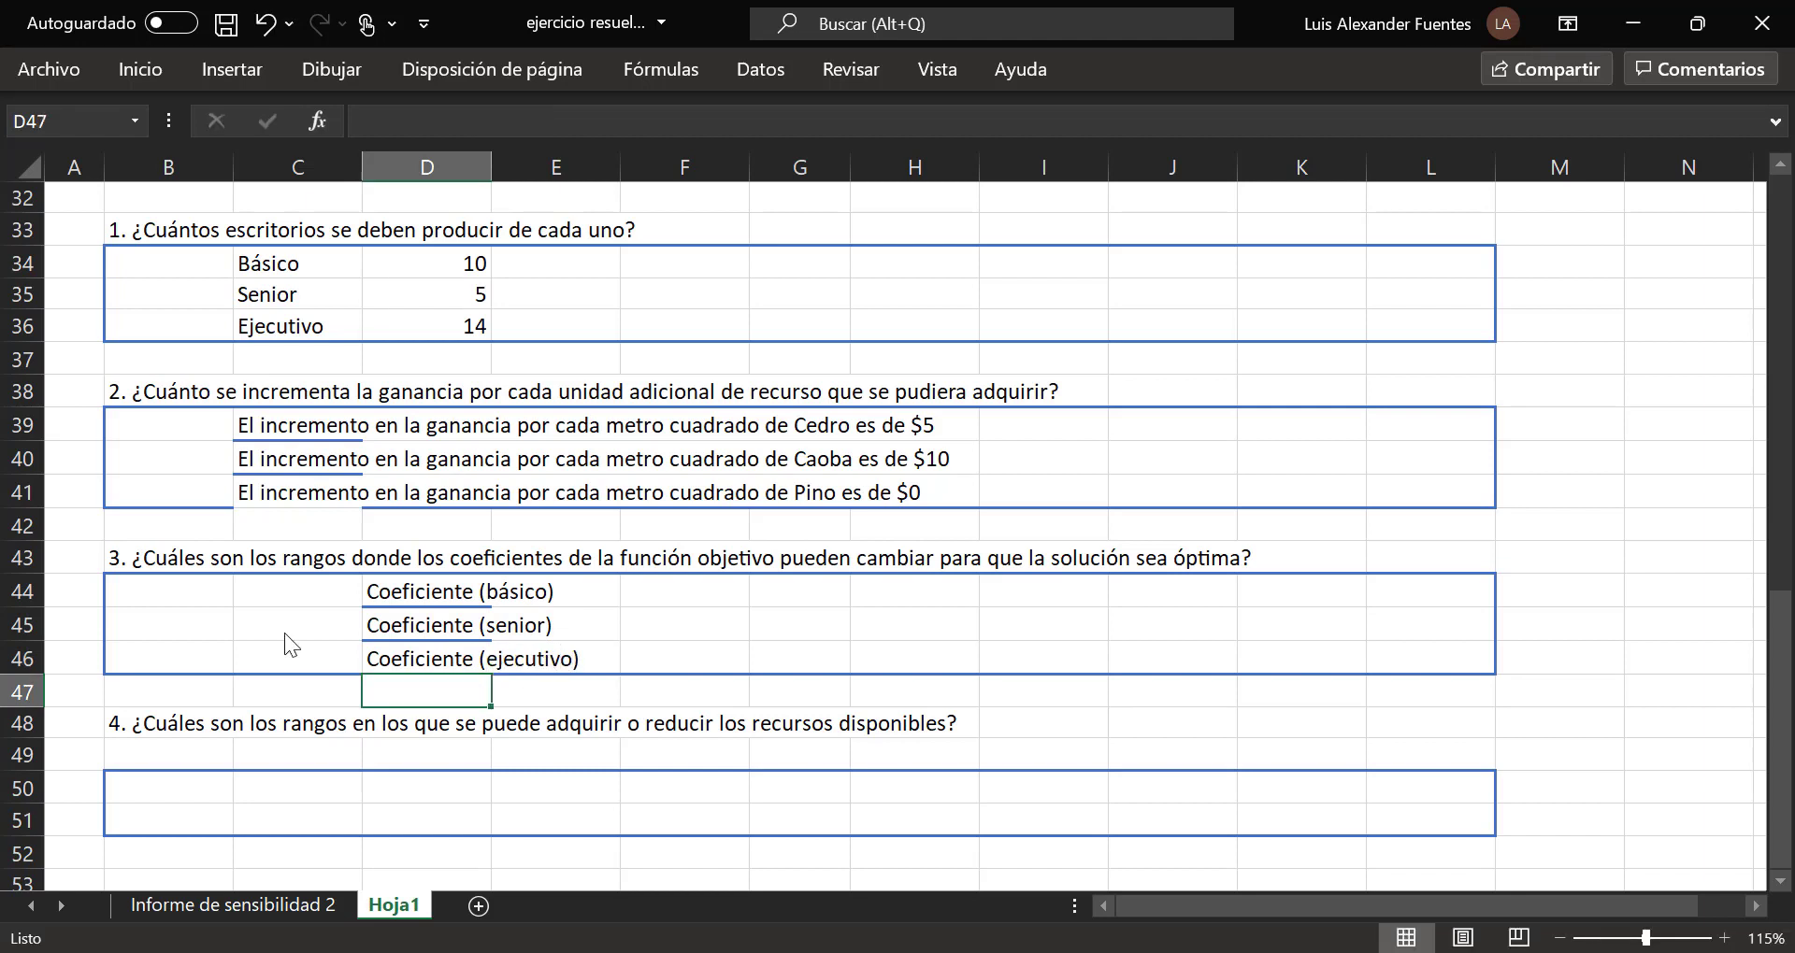
Step: Insert a blank row at row 44 above the question 3 box and another at row 46 below the básico label
right_click(22, 591)
click(155, 324)
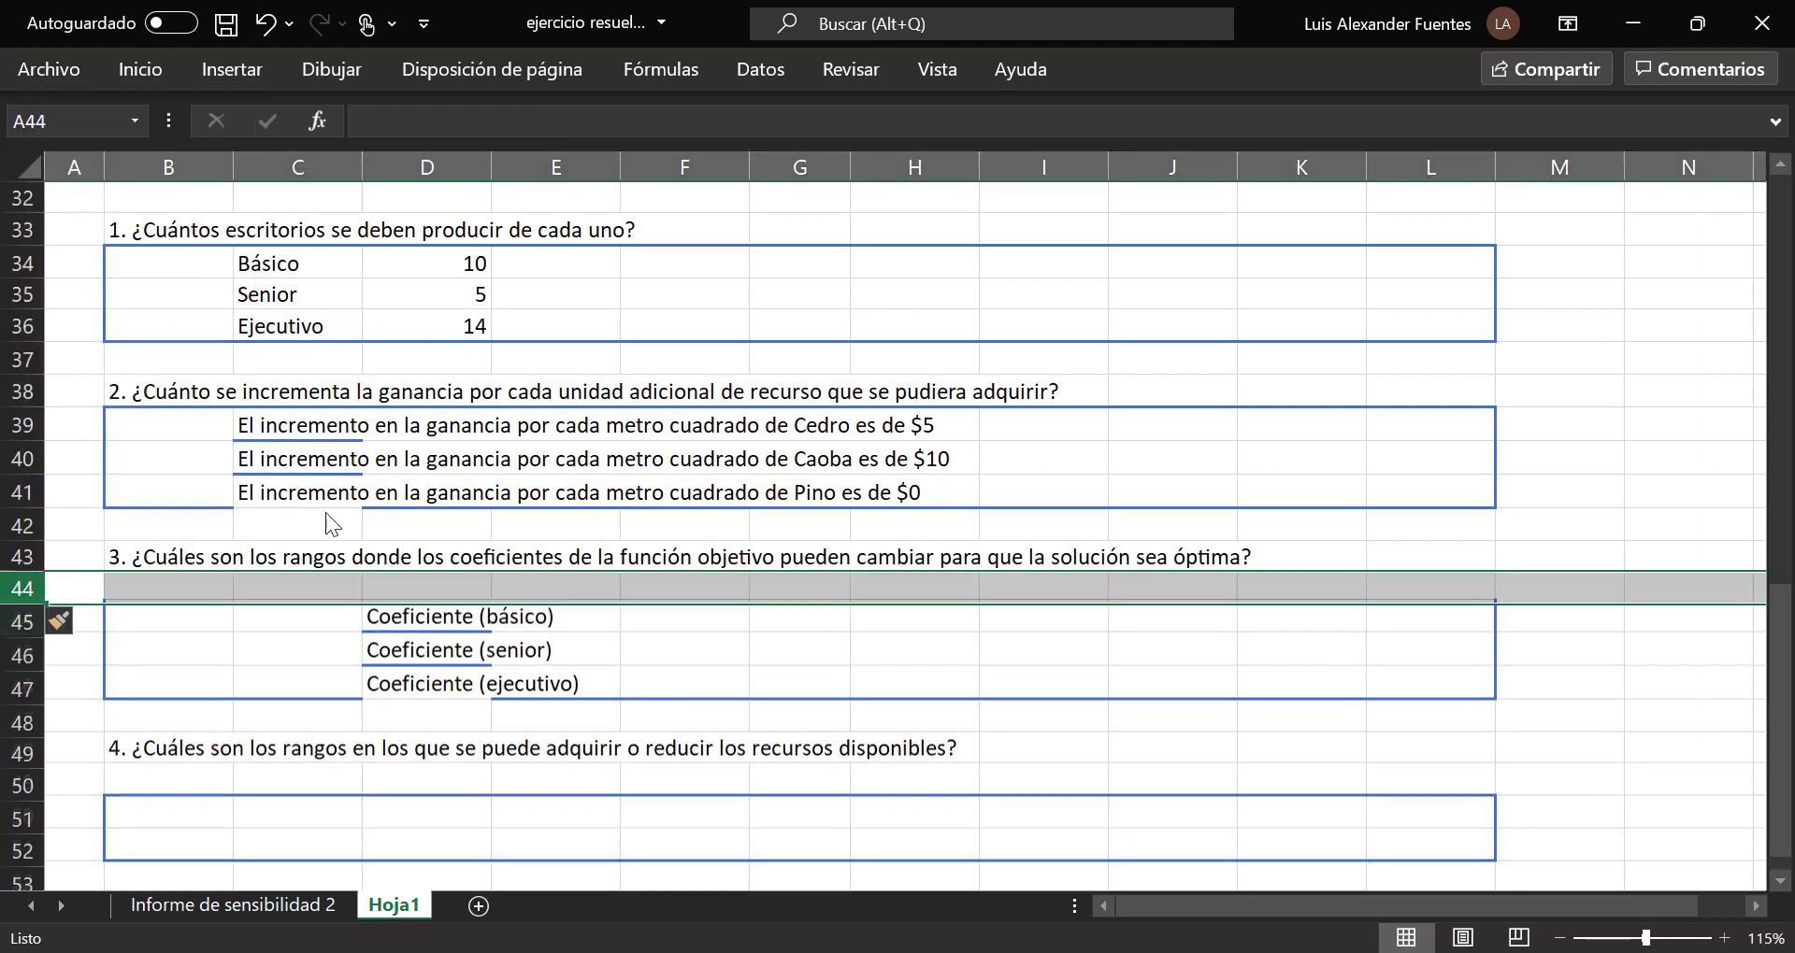
click(472, 591)
click(658, 594)
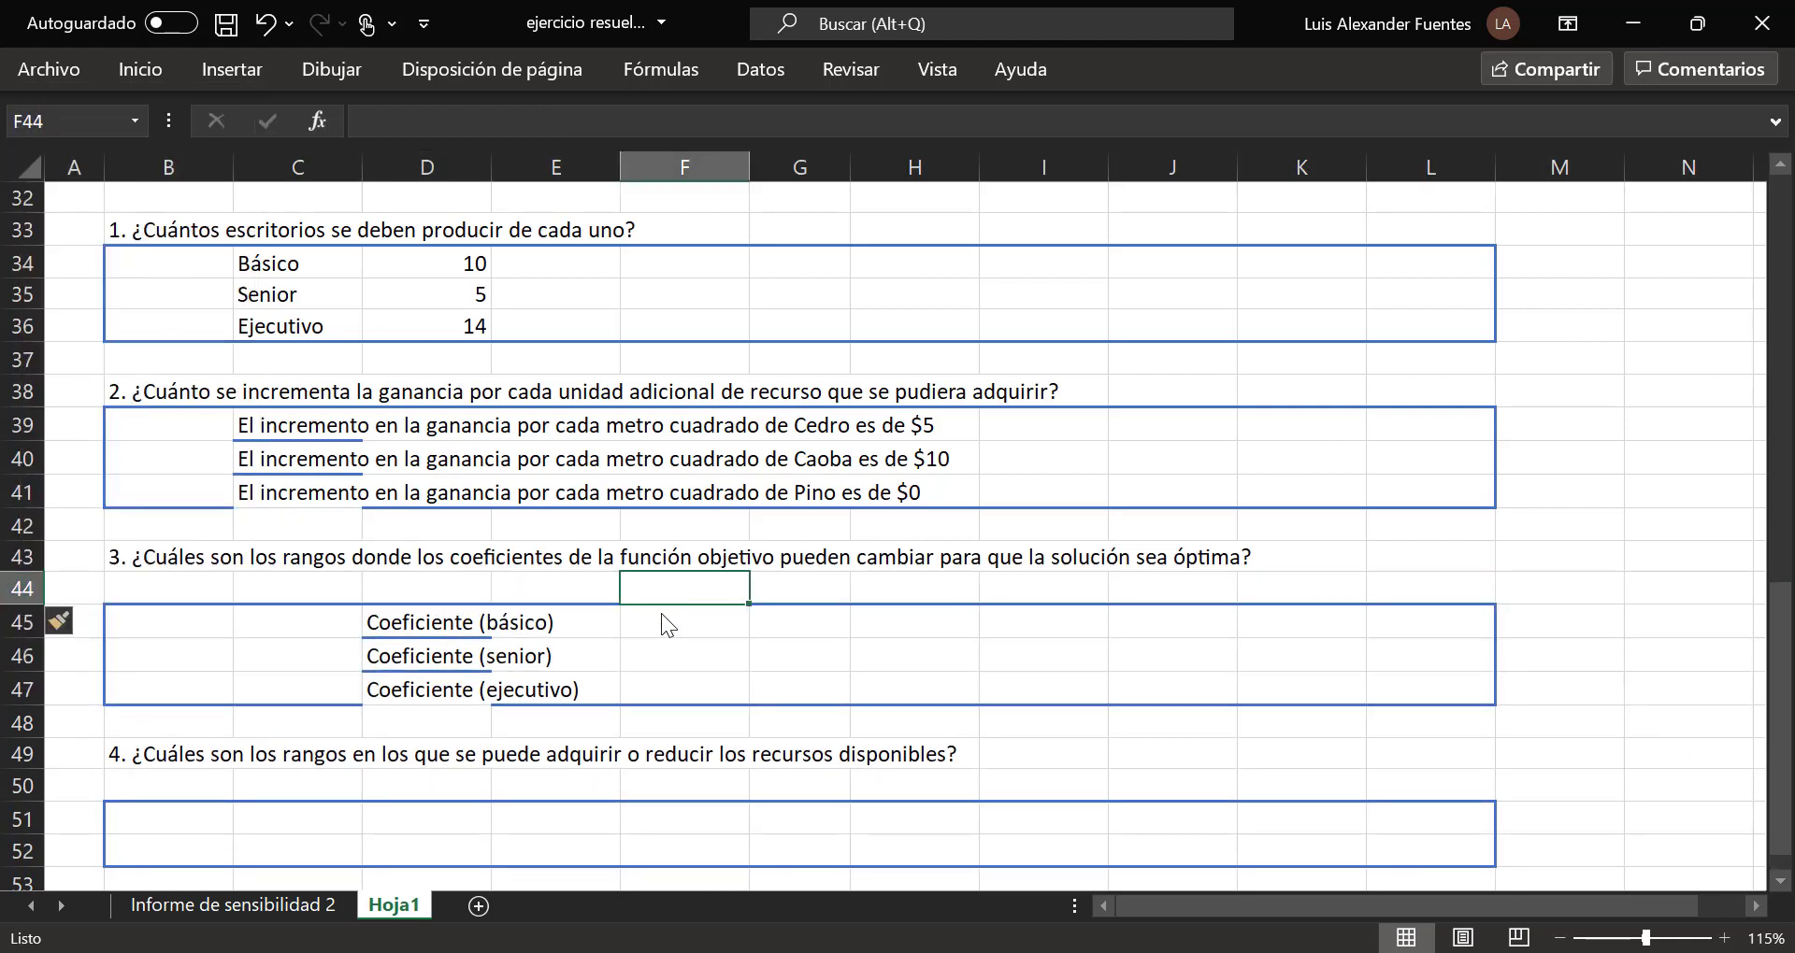
right_click(23, 656)
click(149, 387)
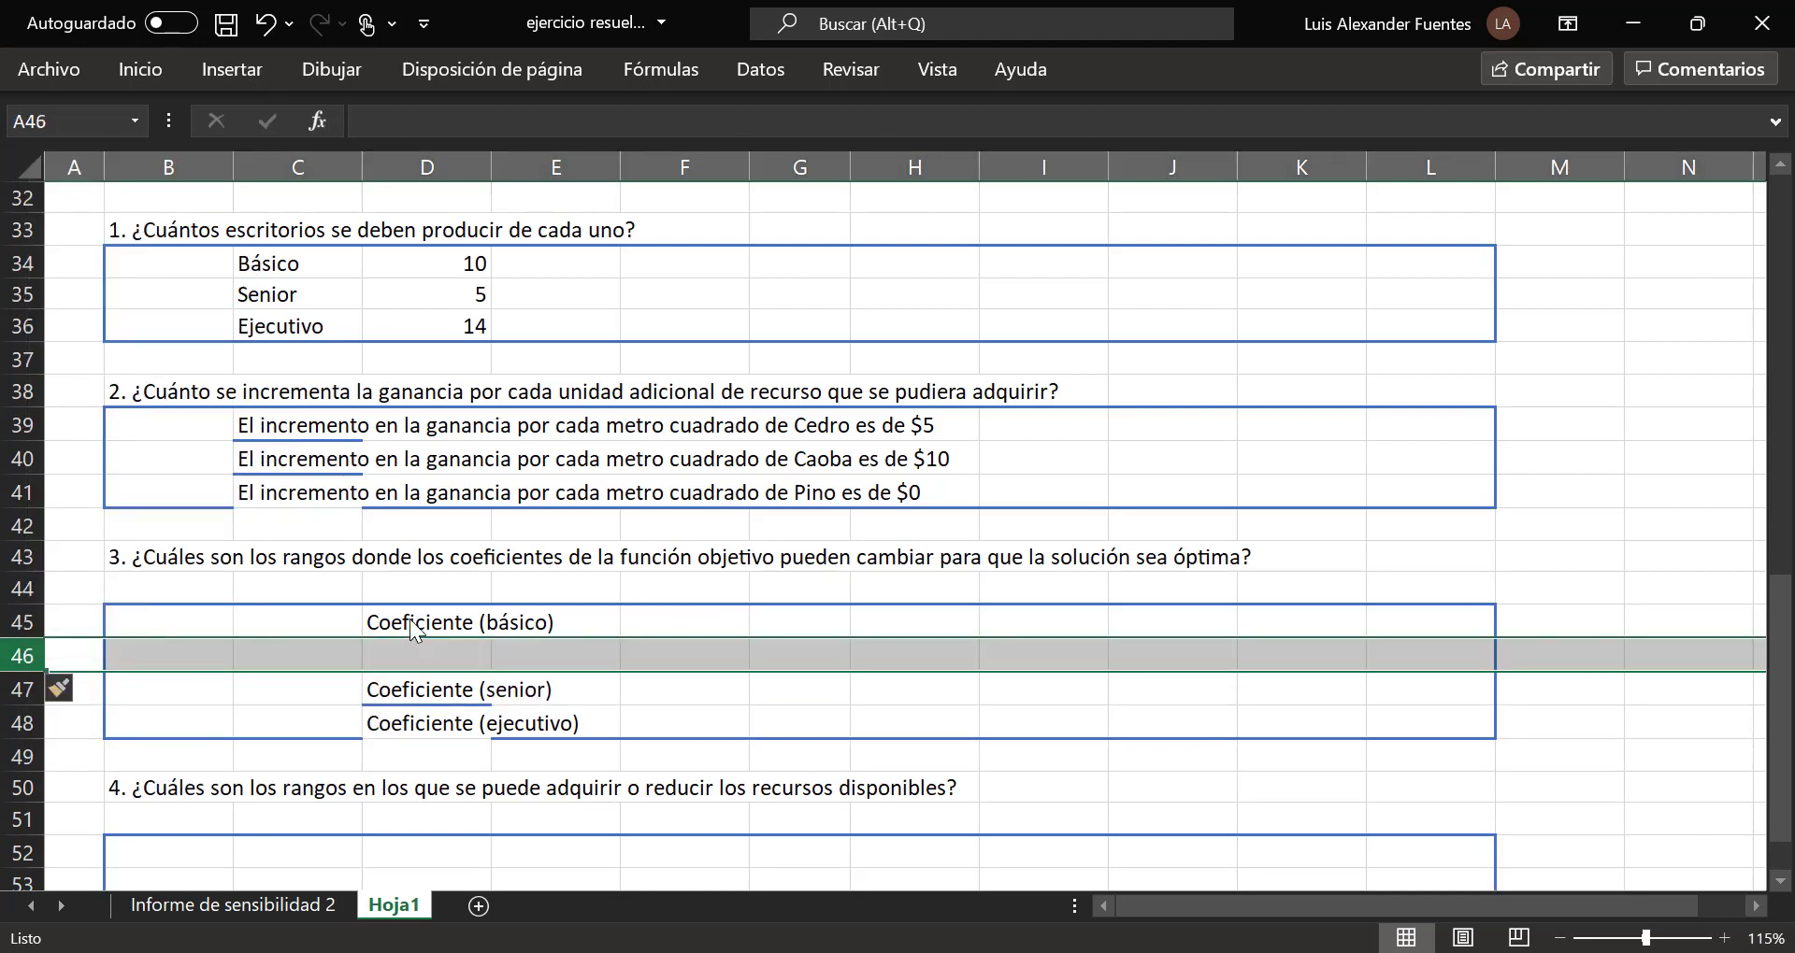
Step: Move the "Coeficiente (básico)" label from D45 to D46
drag(409, 619, 480, 617)
key(ctrl+x)
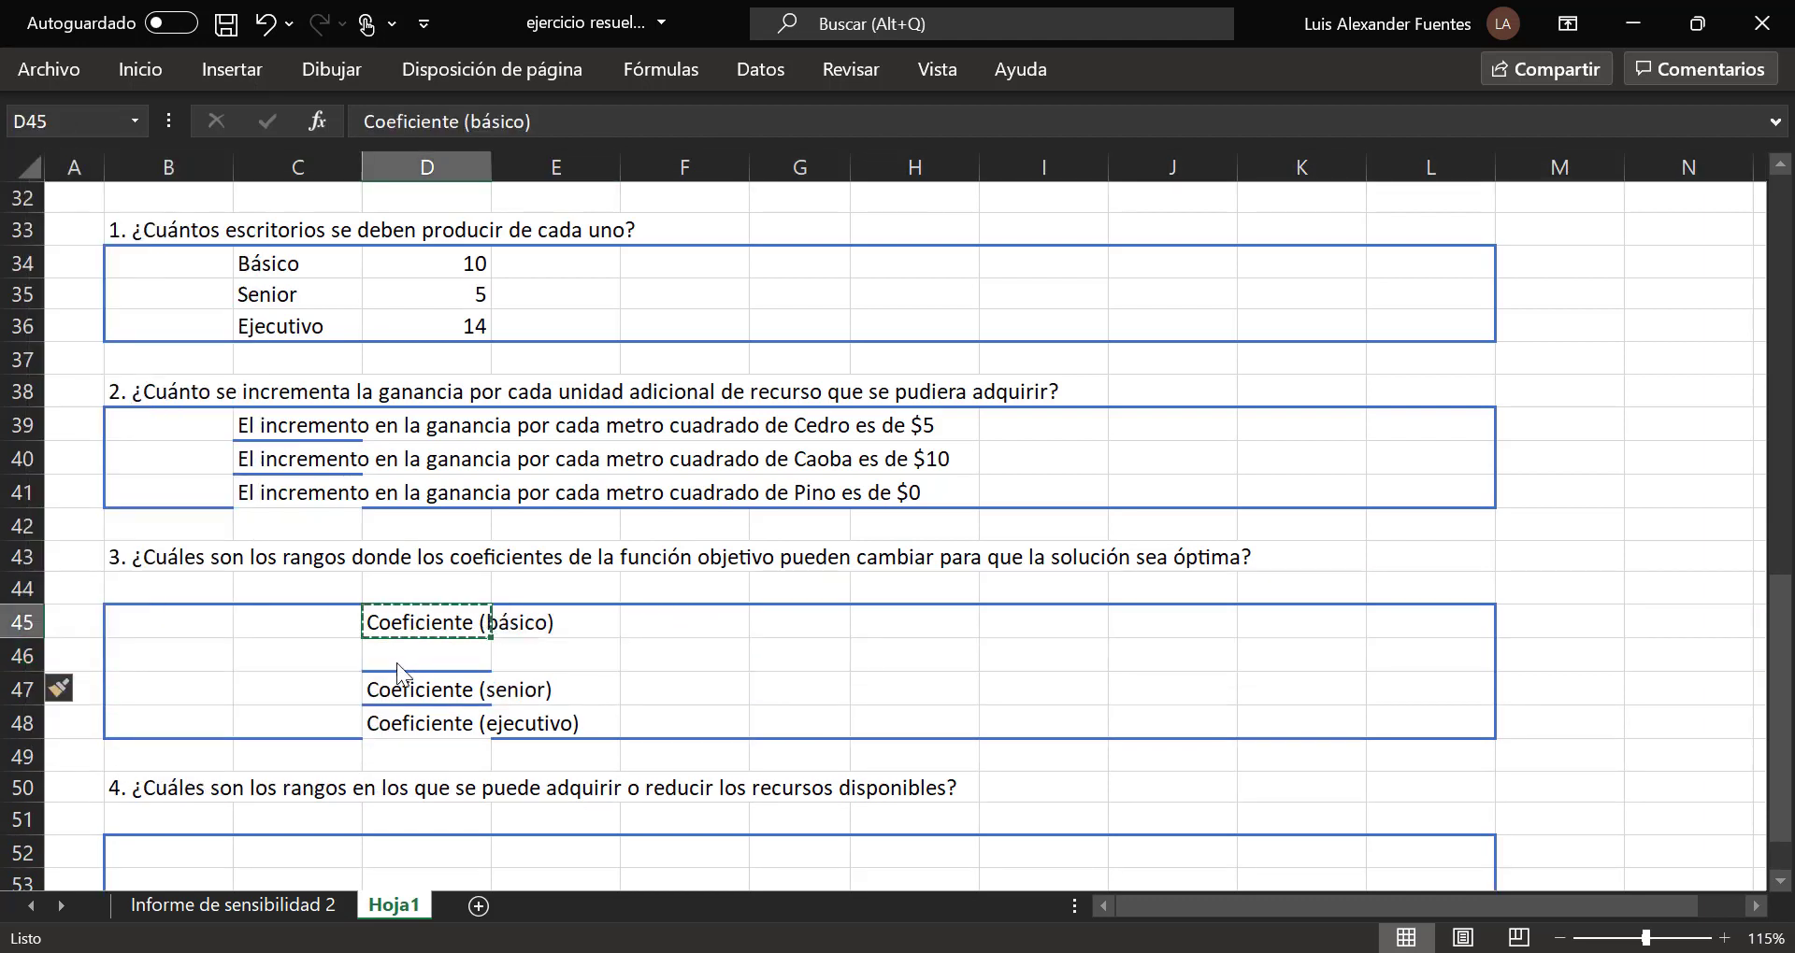
click(387, 652)
key(ctrl+v)
click(524, 653)
click(431, 621)
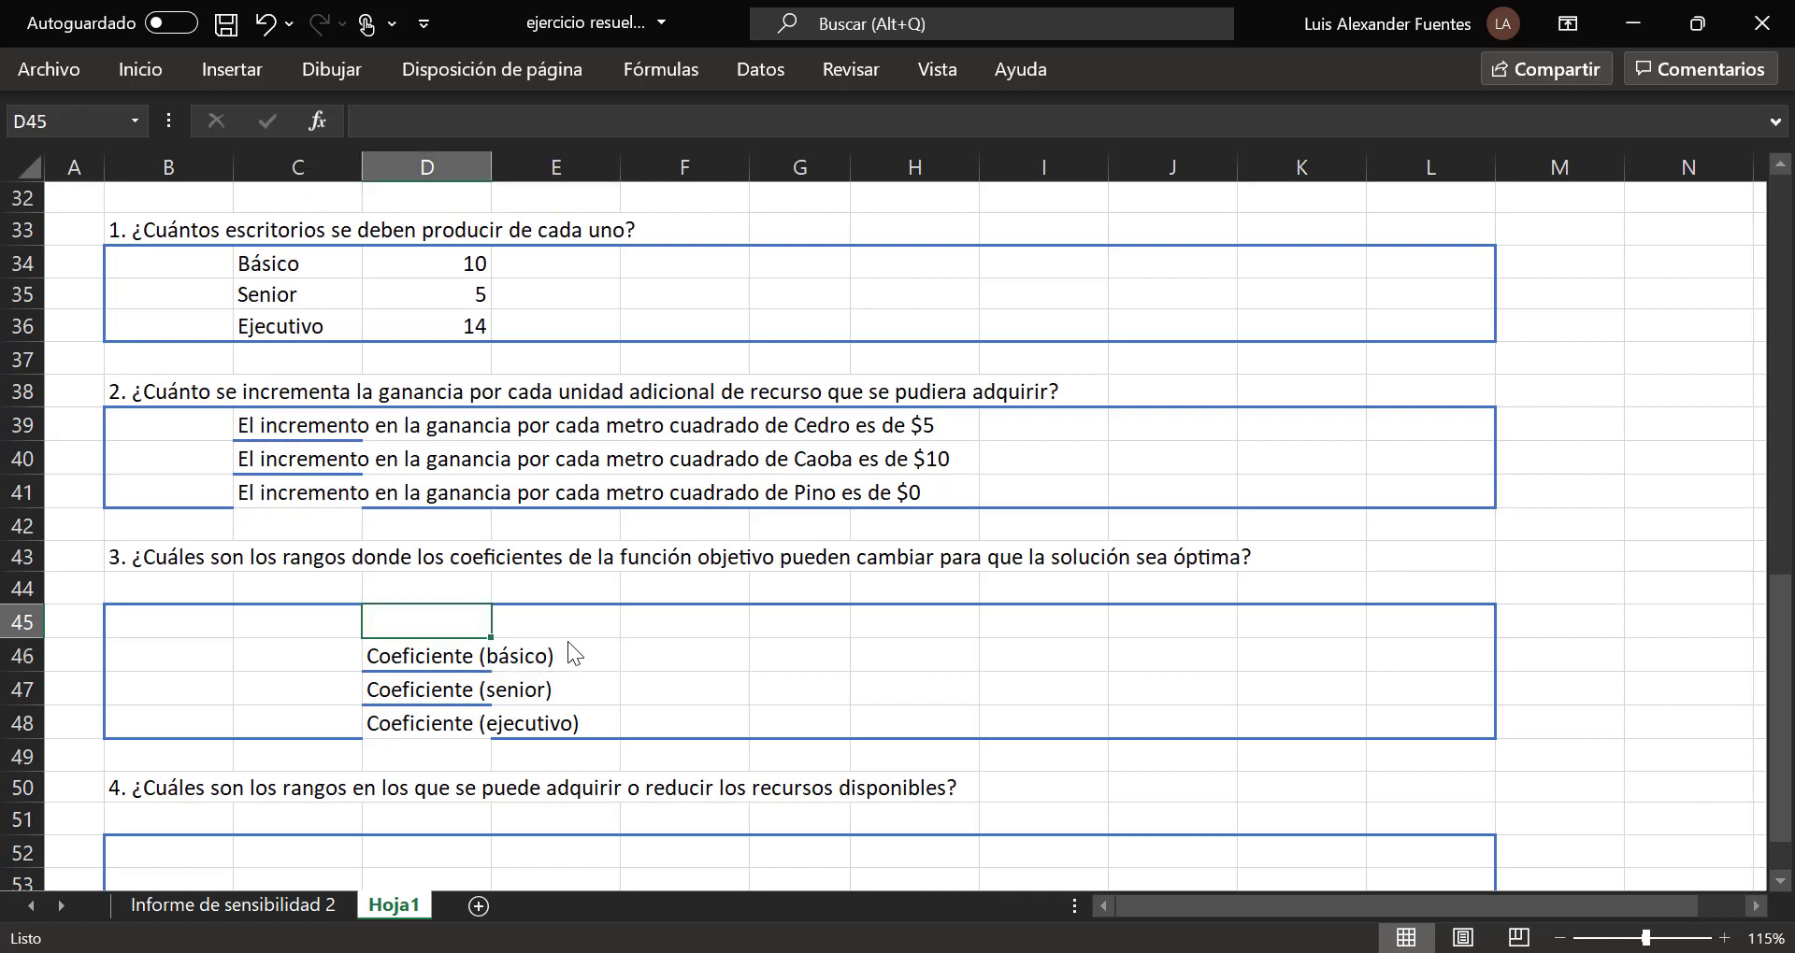
Step: Enter the column headings "Aumento" in F45 and "Disminución" in G45, following the permissible columns of the sensitivity report
click(608, 655)
click(719, 655)
click(718, 626)
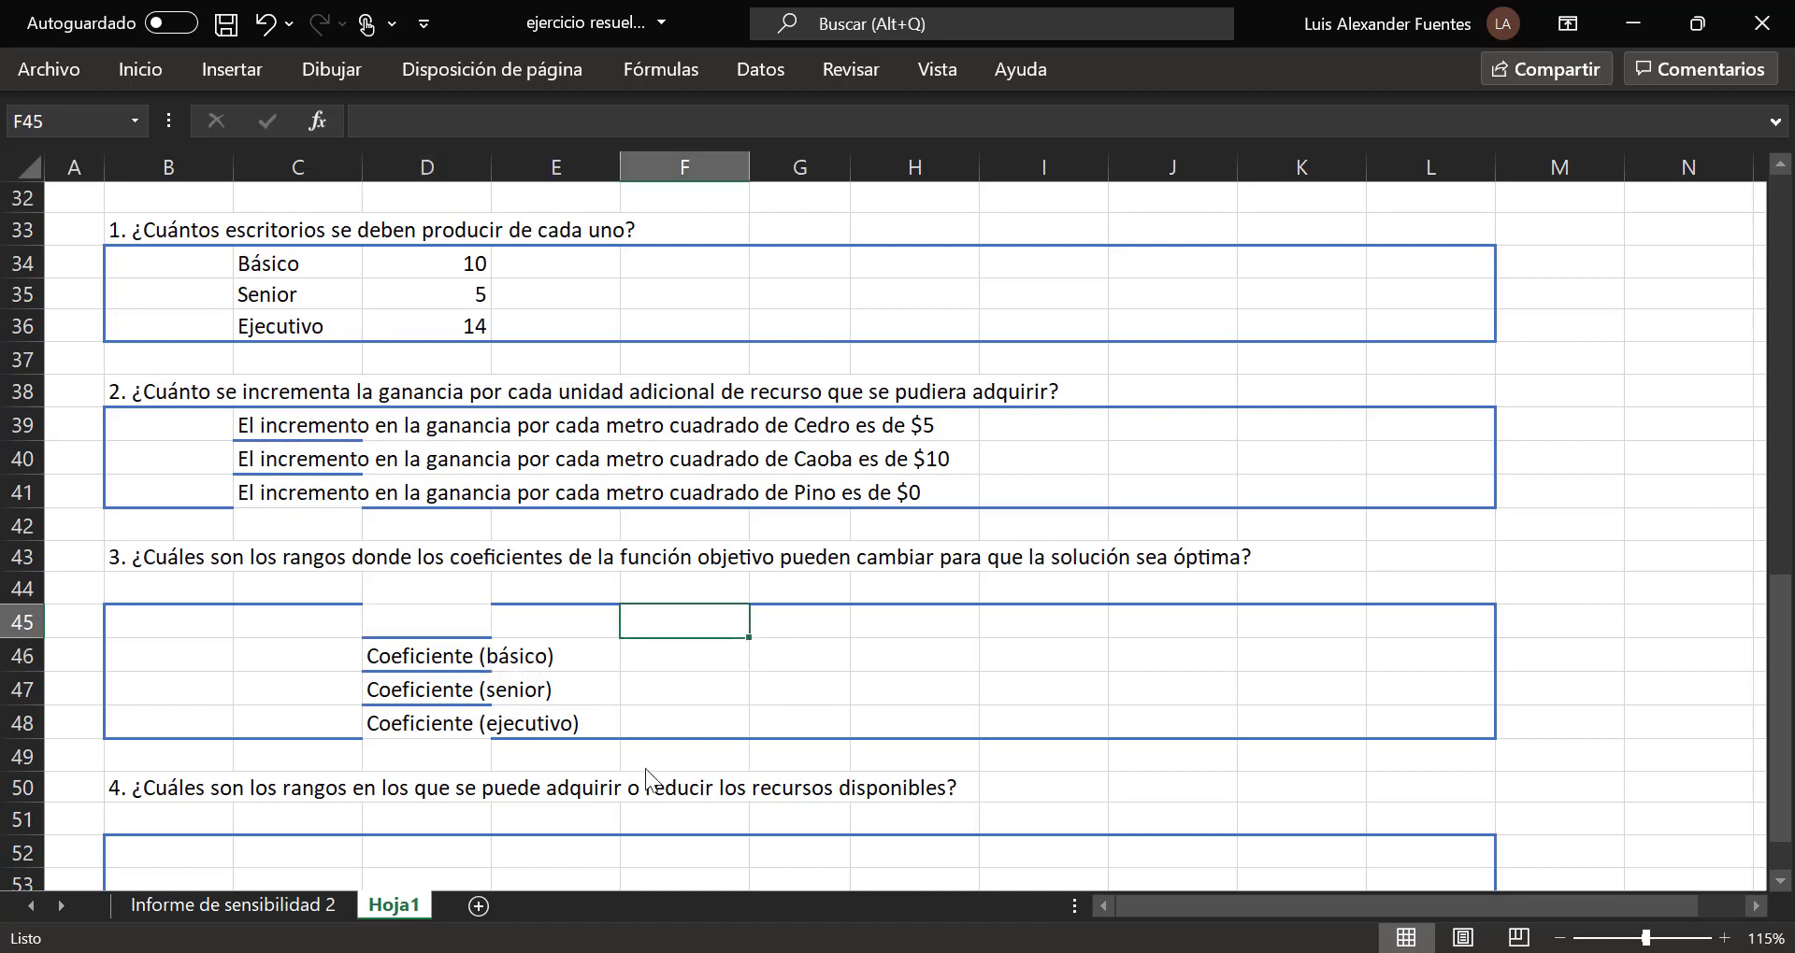
click(290, 905)
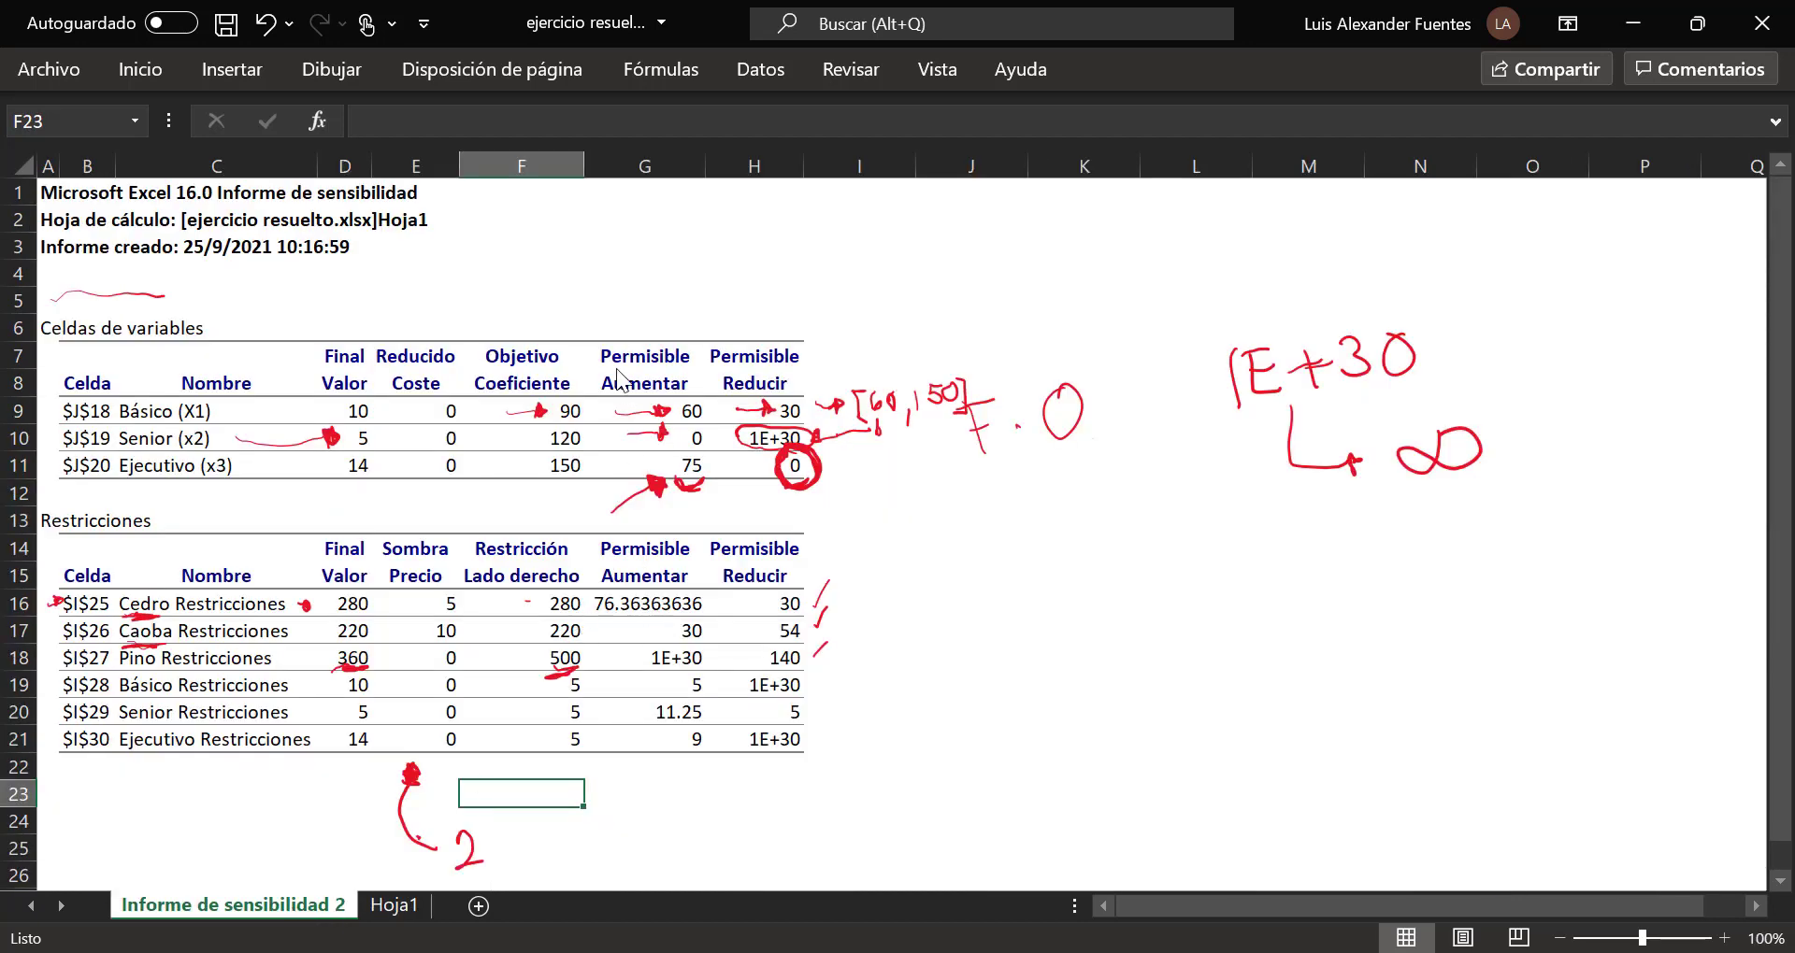
click(396, 914)
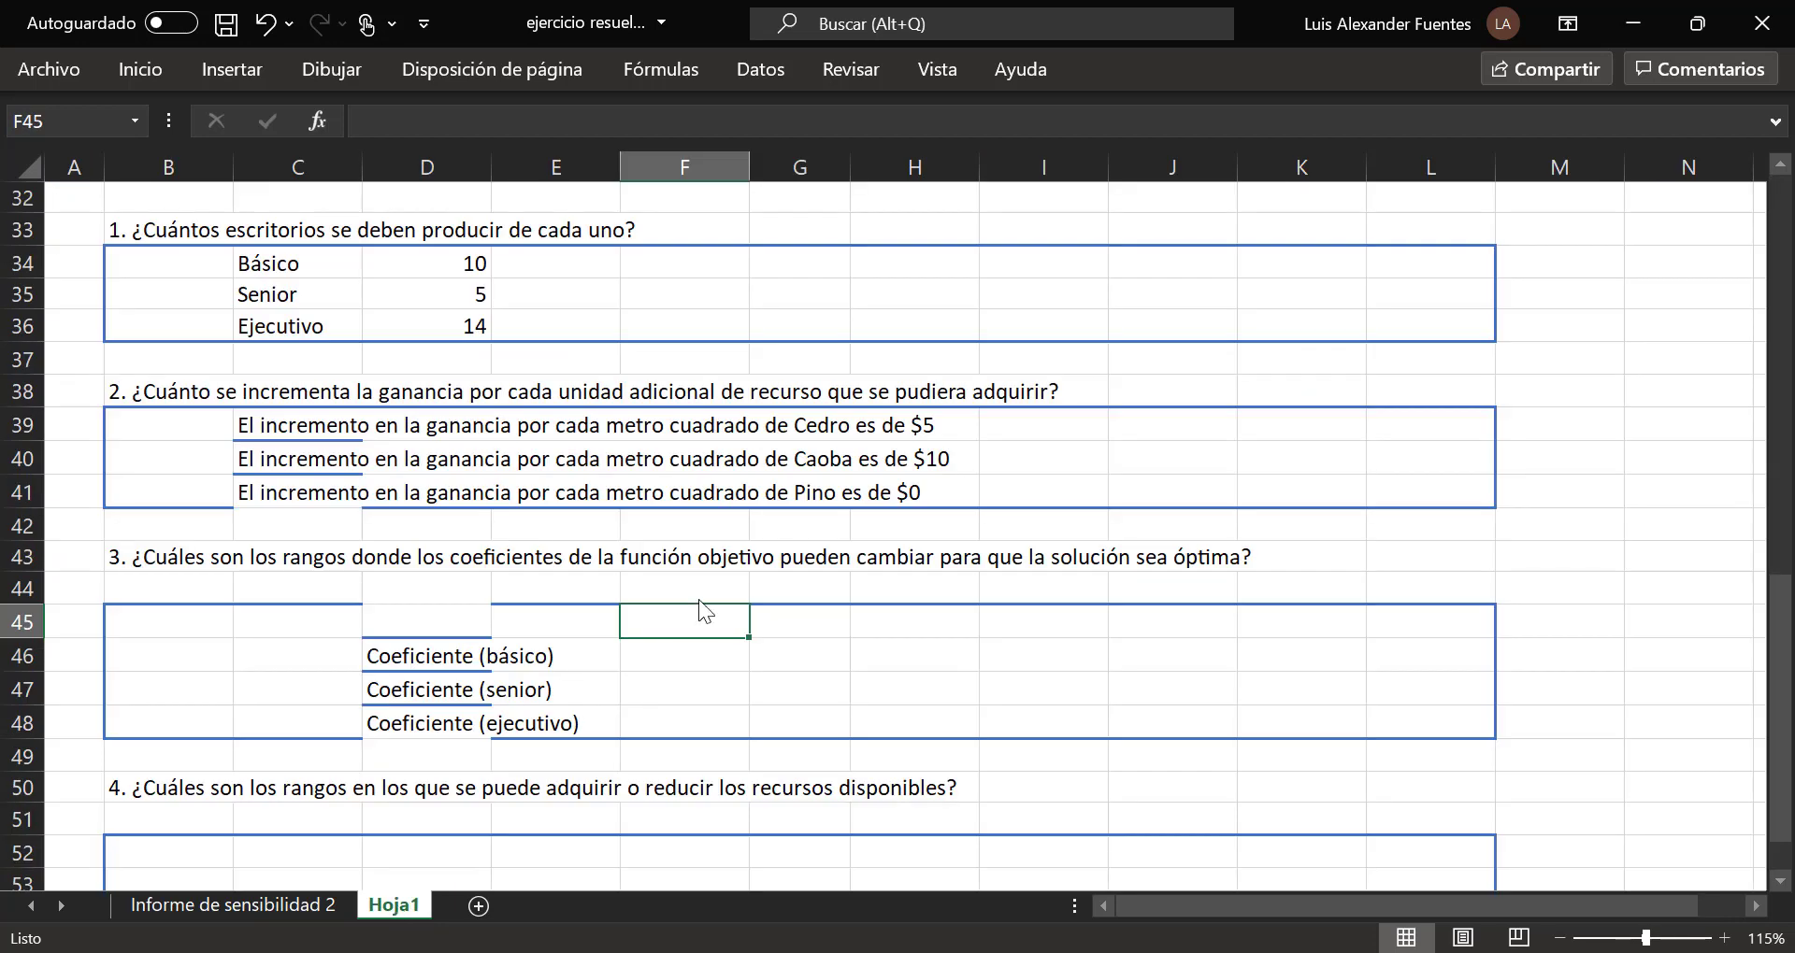
text(Aume)
key(BackSpace)
text(mento)
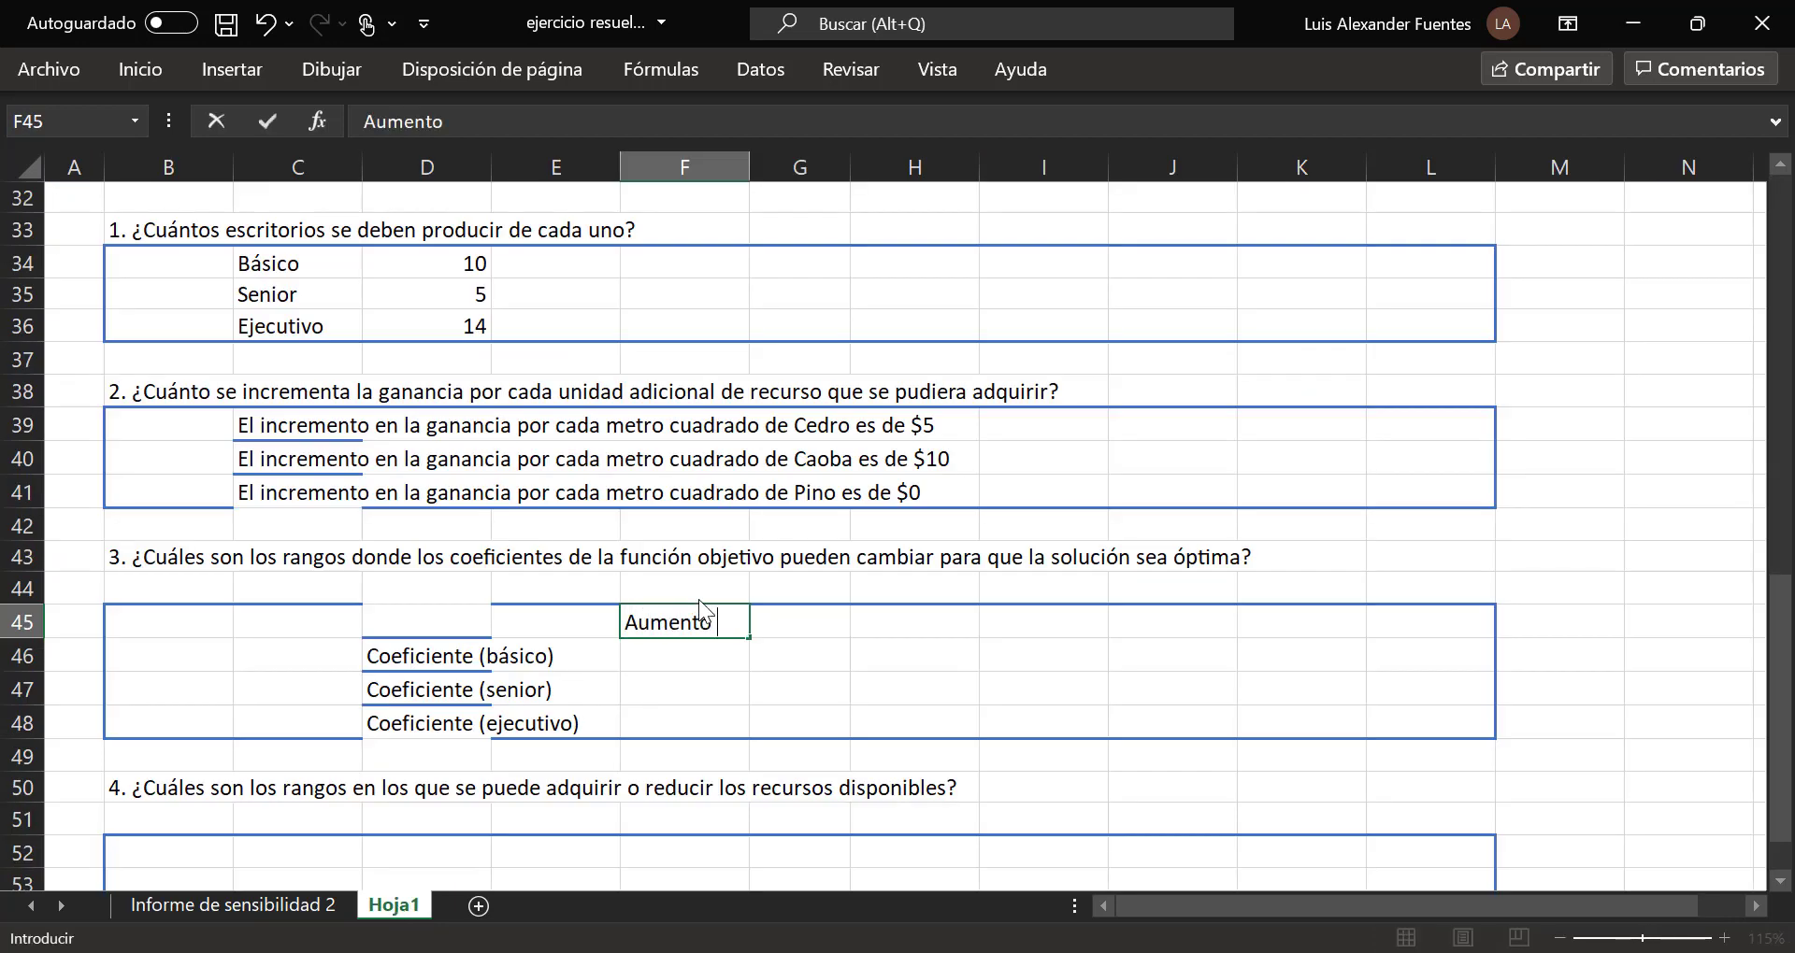
key(Tab)
text(Dism)
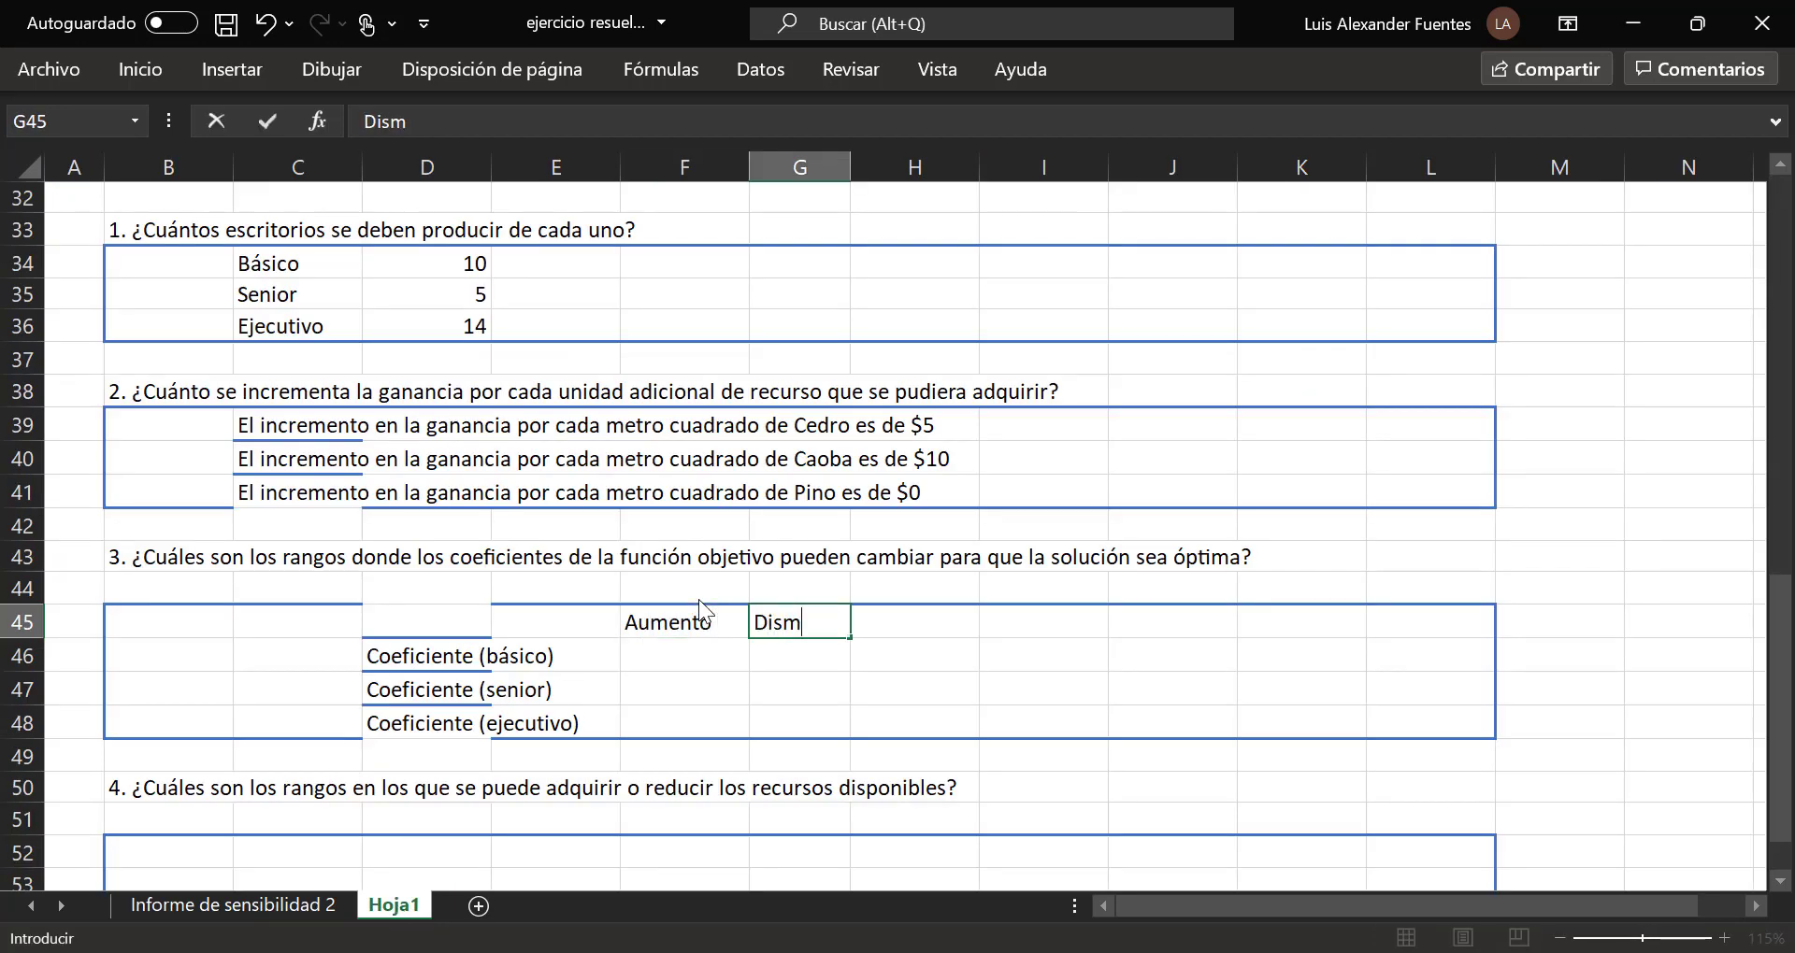
text(inución)
key(Return)
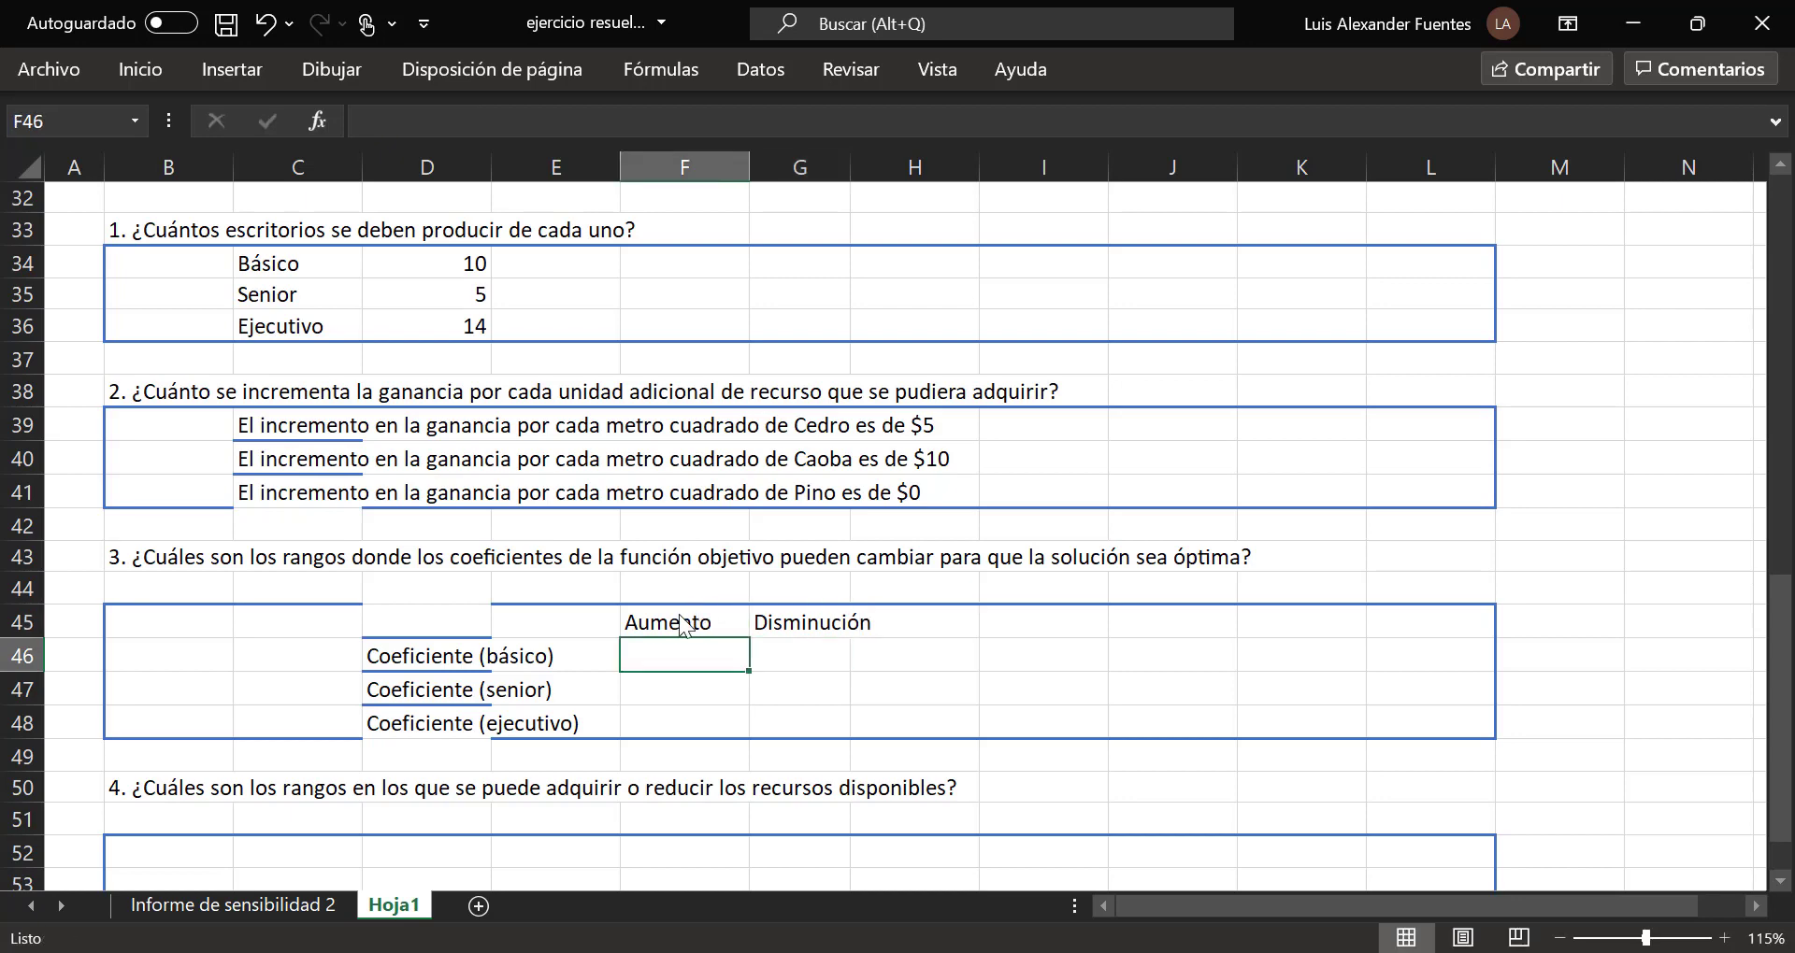
Step: Look up the Básico permissible changes in Informe de sensibilidad 2 and enter 60 in F46 and 30 in G46 of Hoja1
click(289, 904)
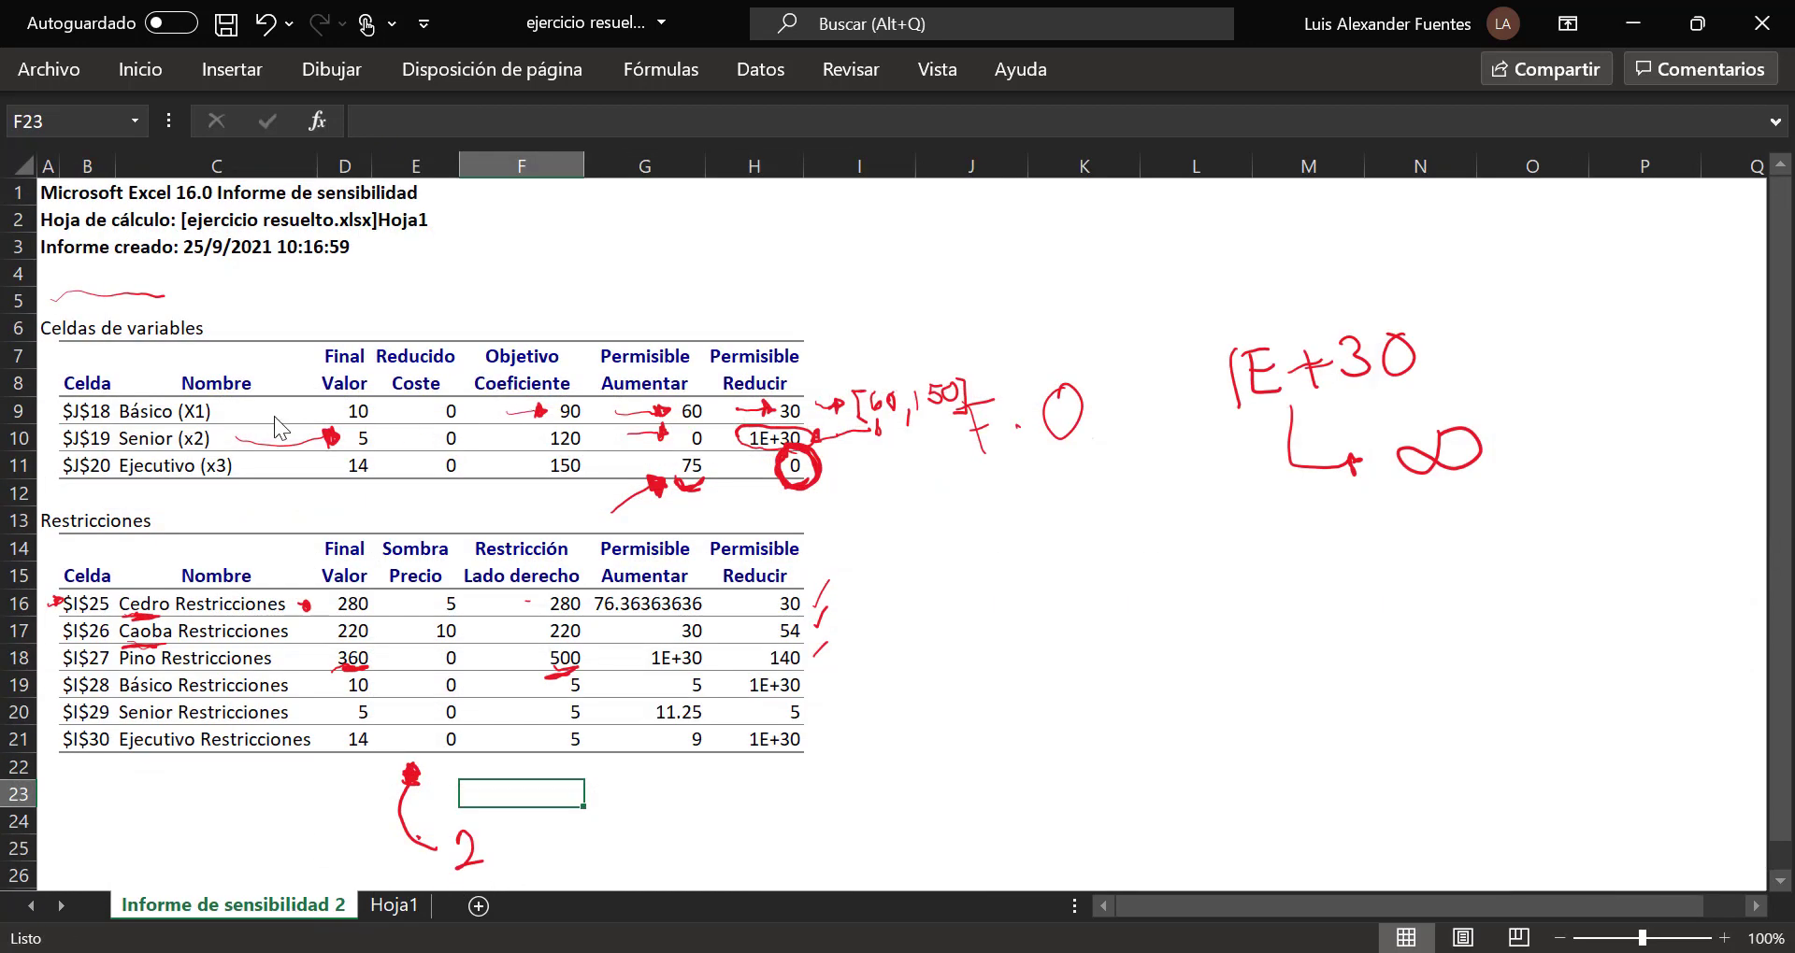
click(697, 423)
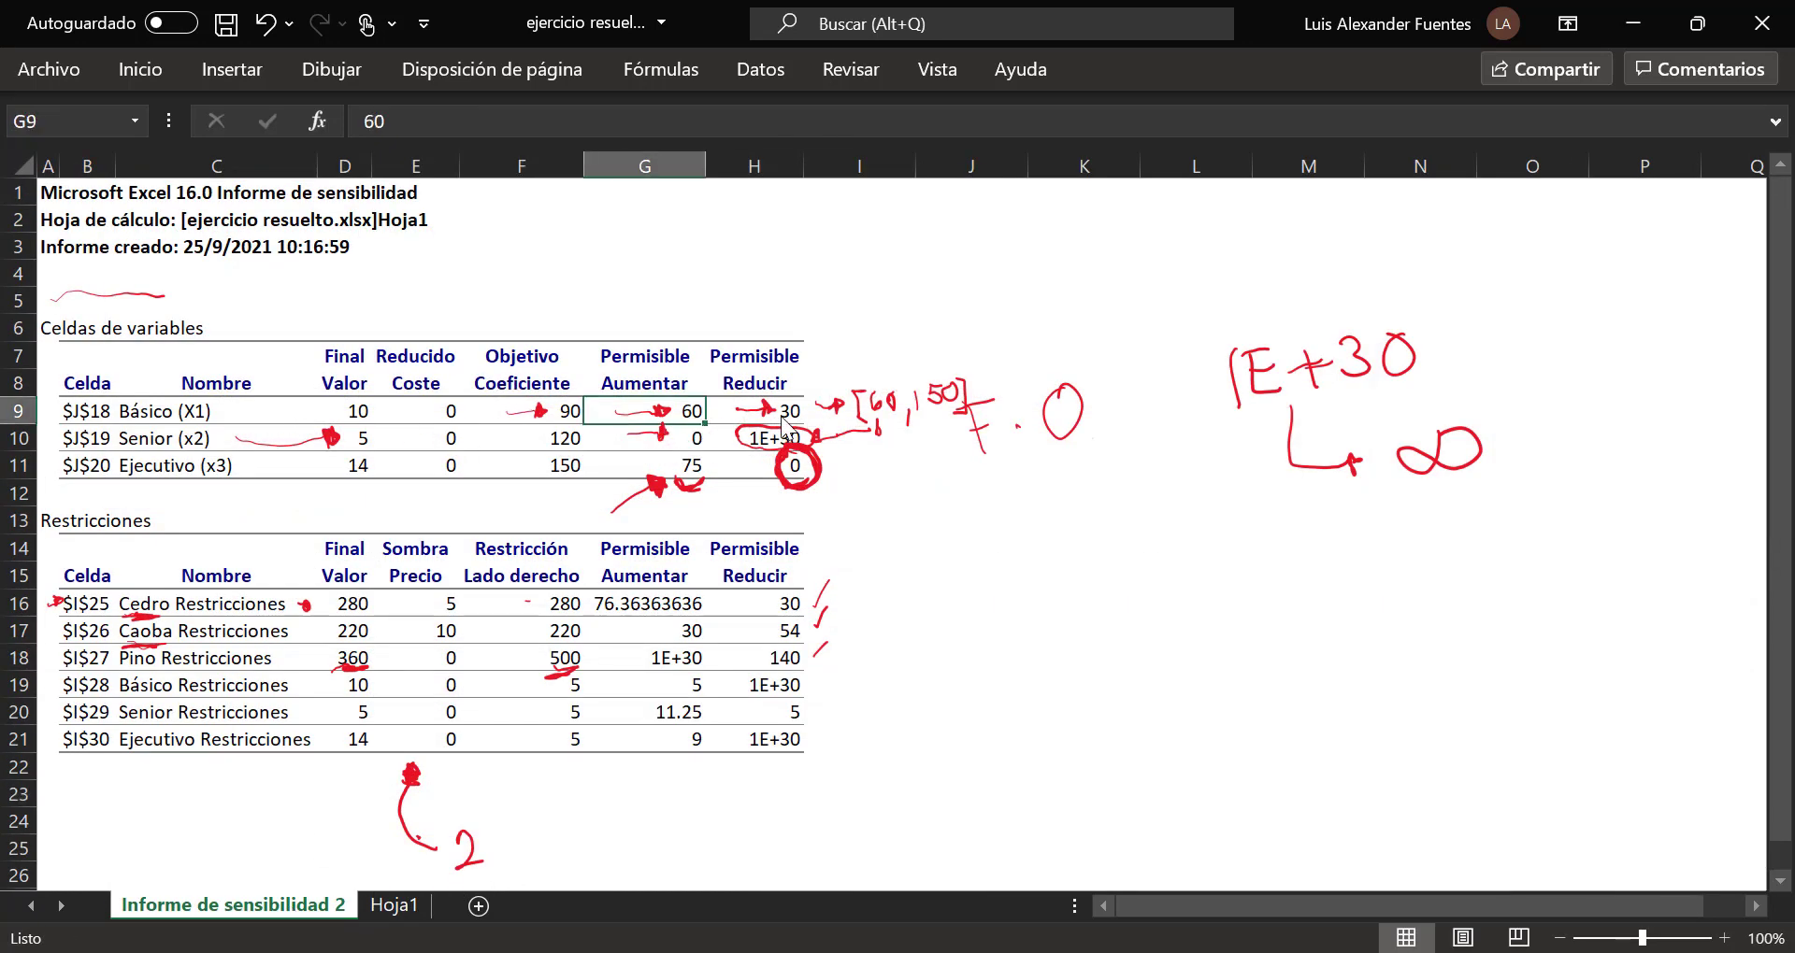
click(785, 428)
key(alt+Tab)
key(alt+Tab)
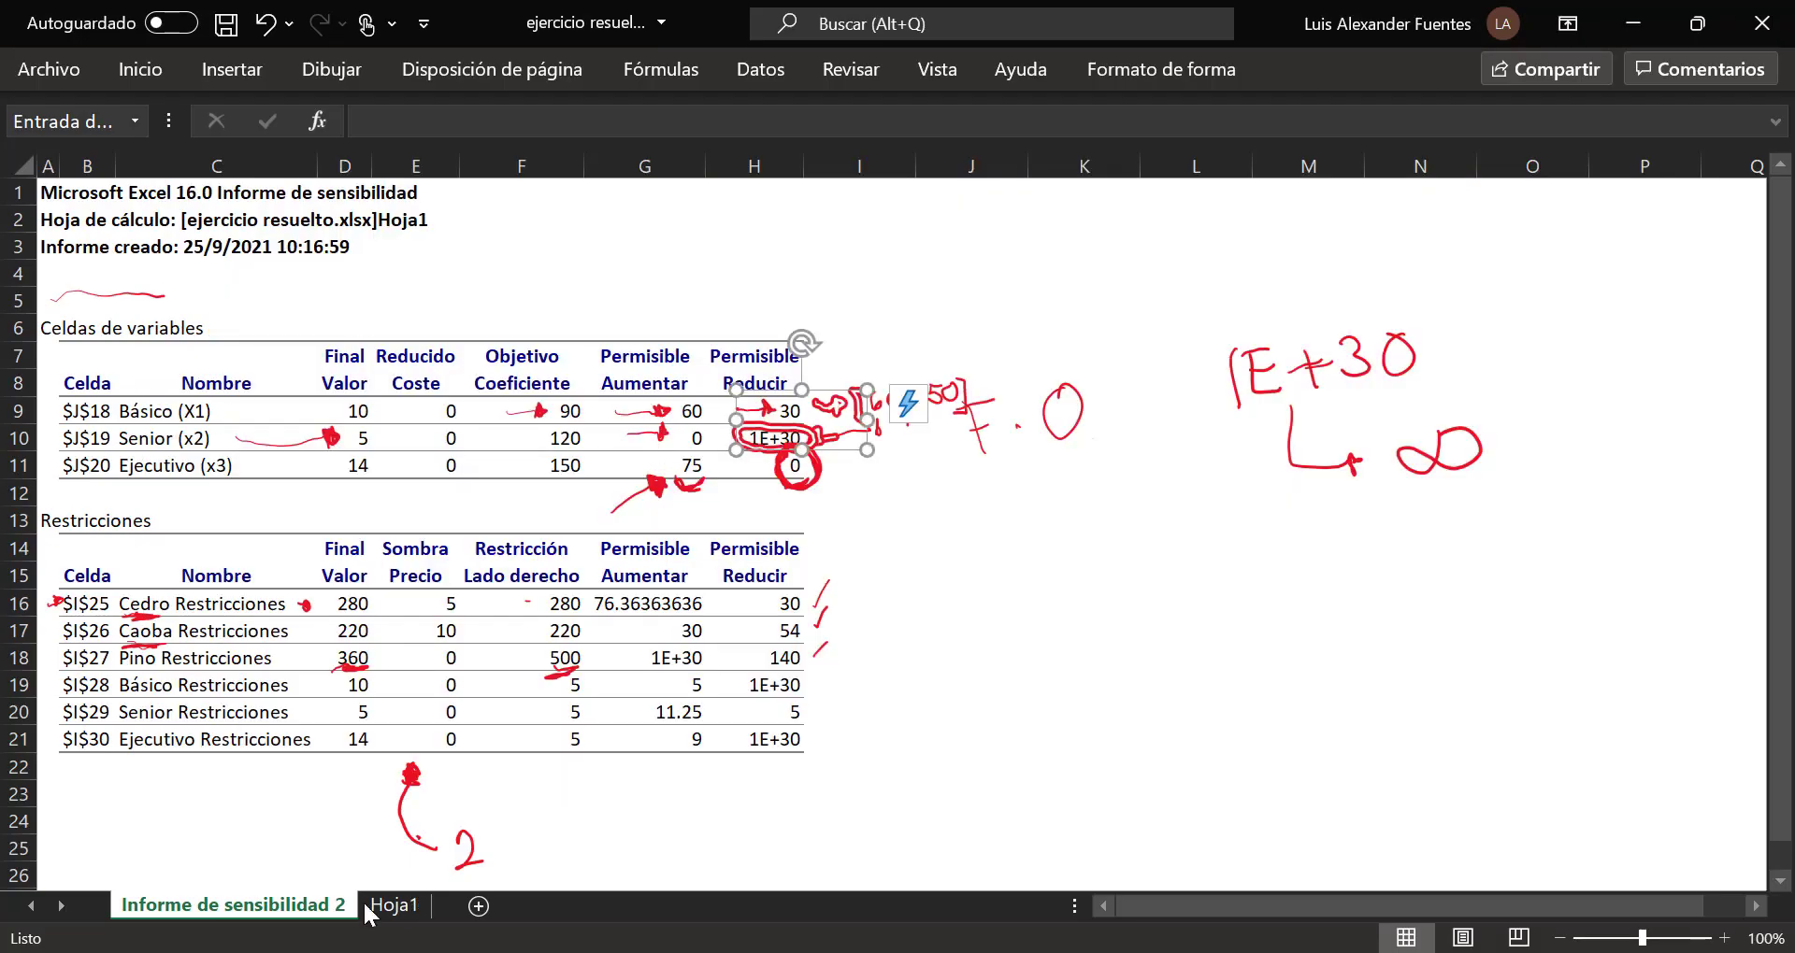
click(396, 905)
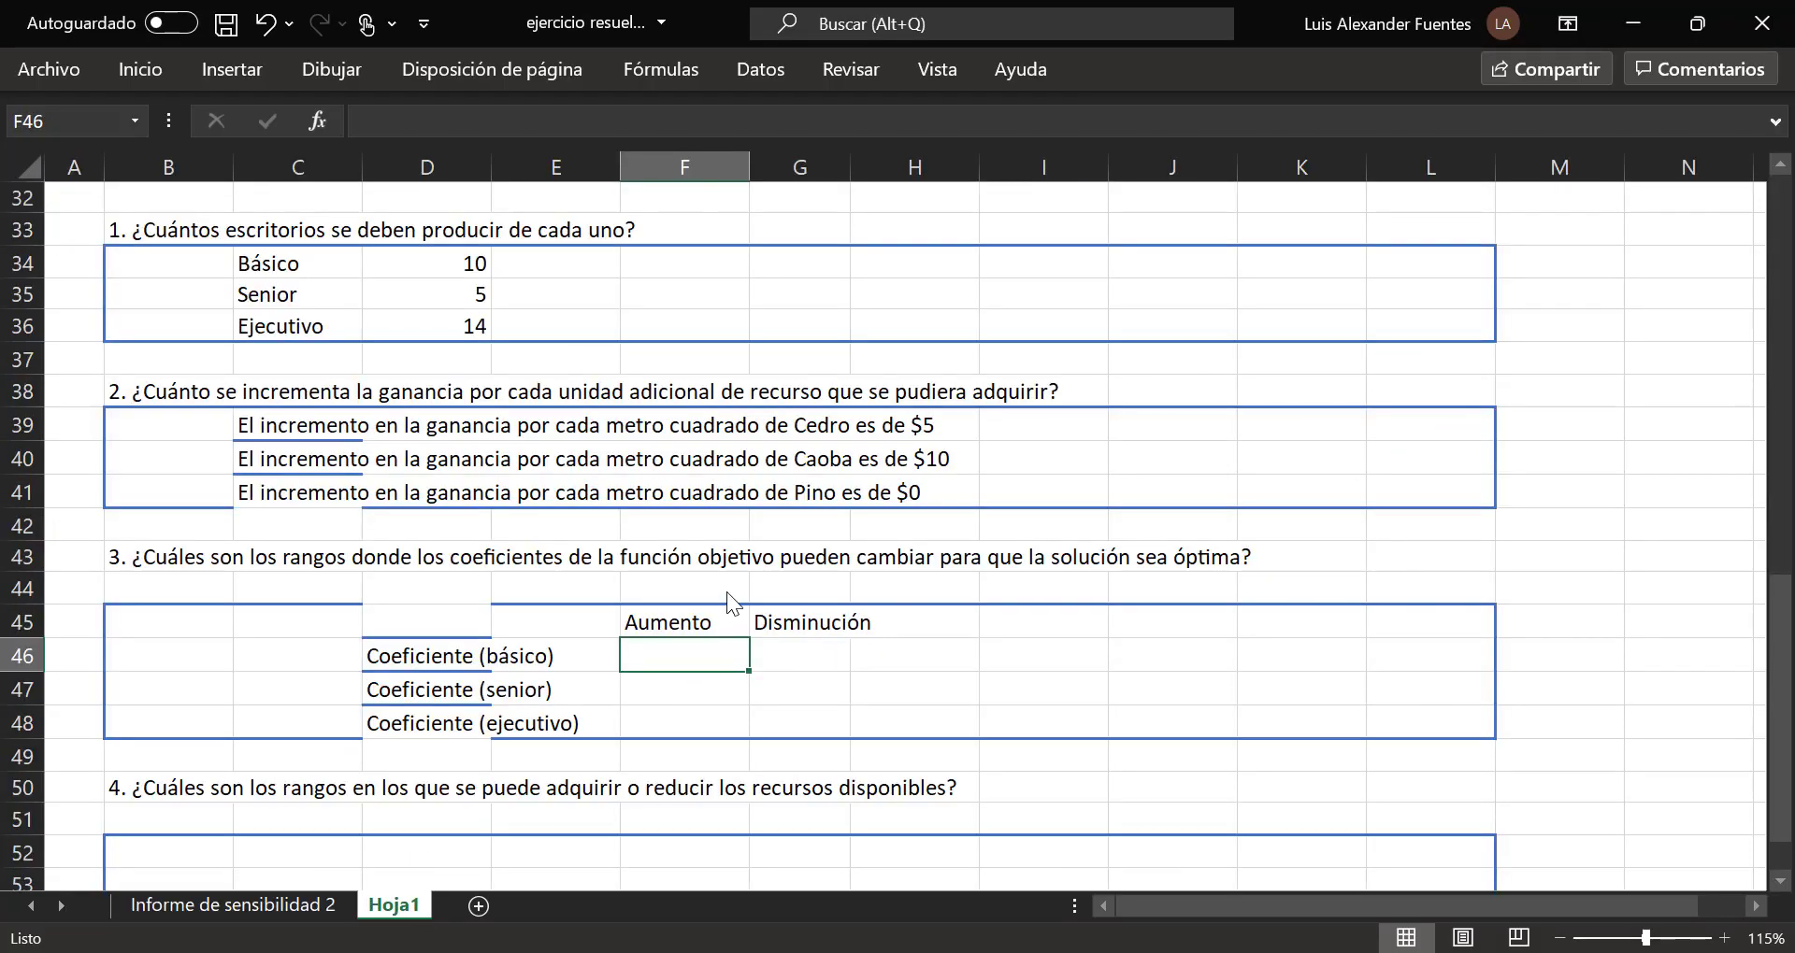
text(60)
key(Right)
text(30)
key(Return)
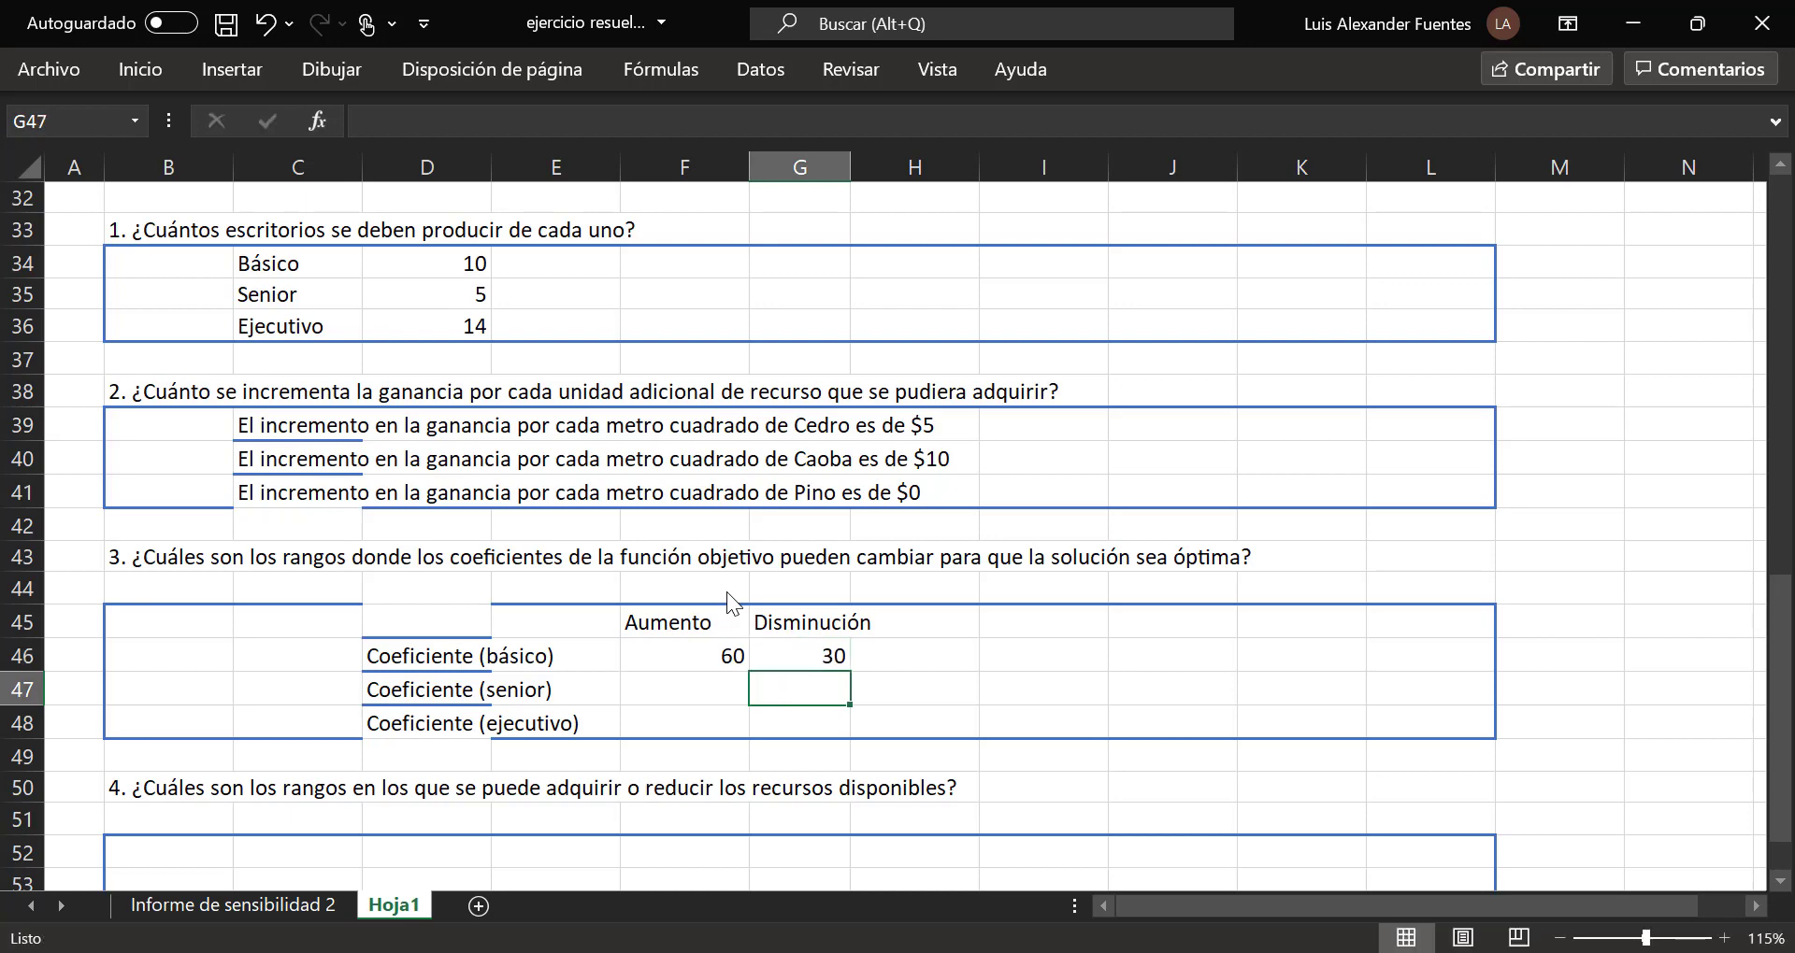
Step: Check the Senior row of the sensitivity report and enter 0 in F47 and "infinito" in G47 of Hoja1
key(Left)
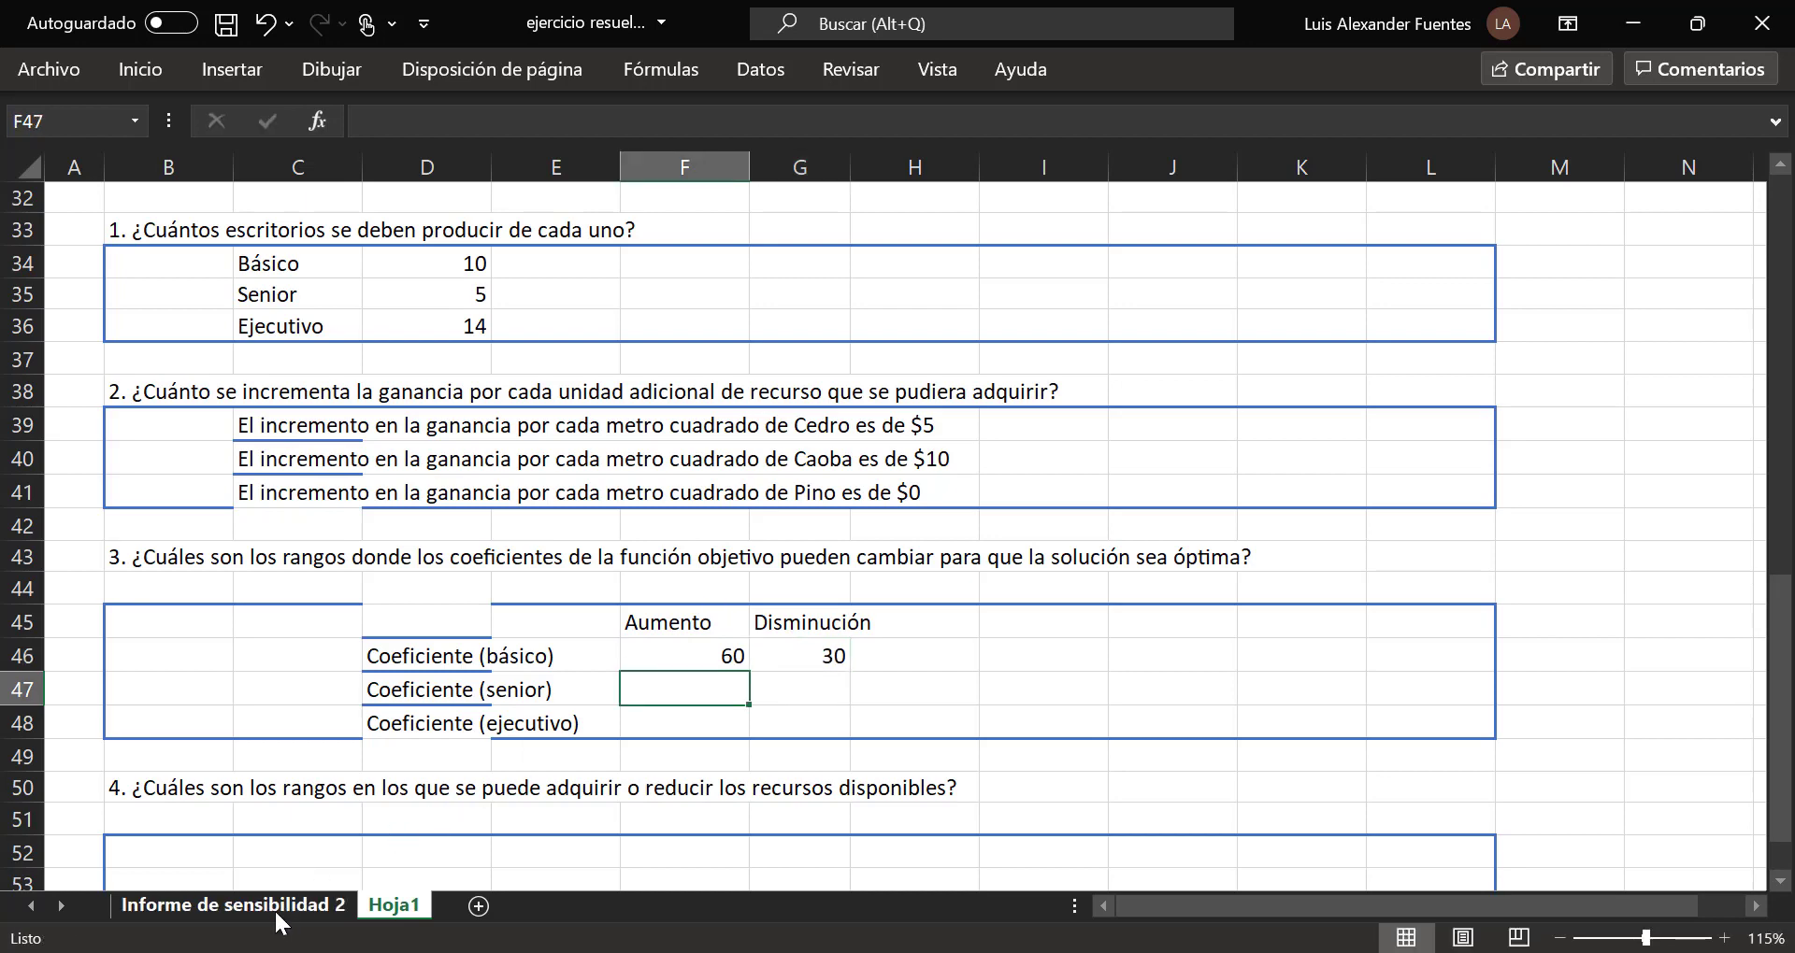
click(274, 909)
click(389, 903)
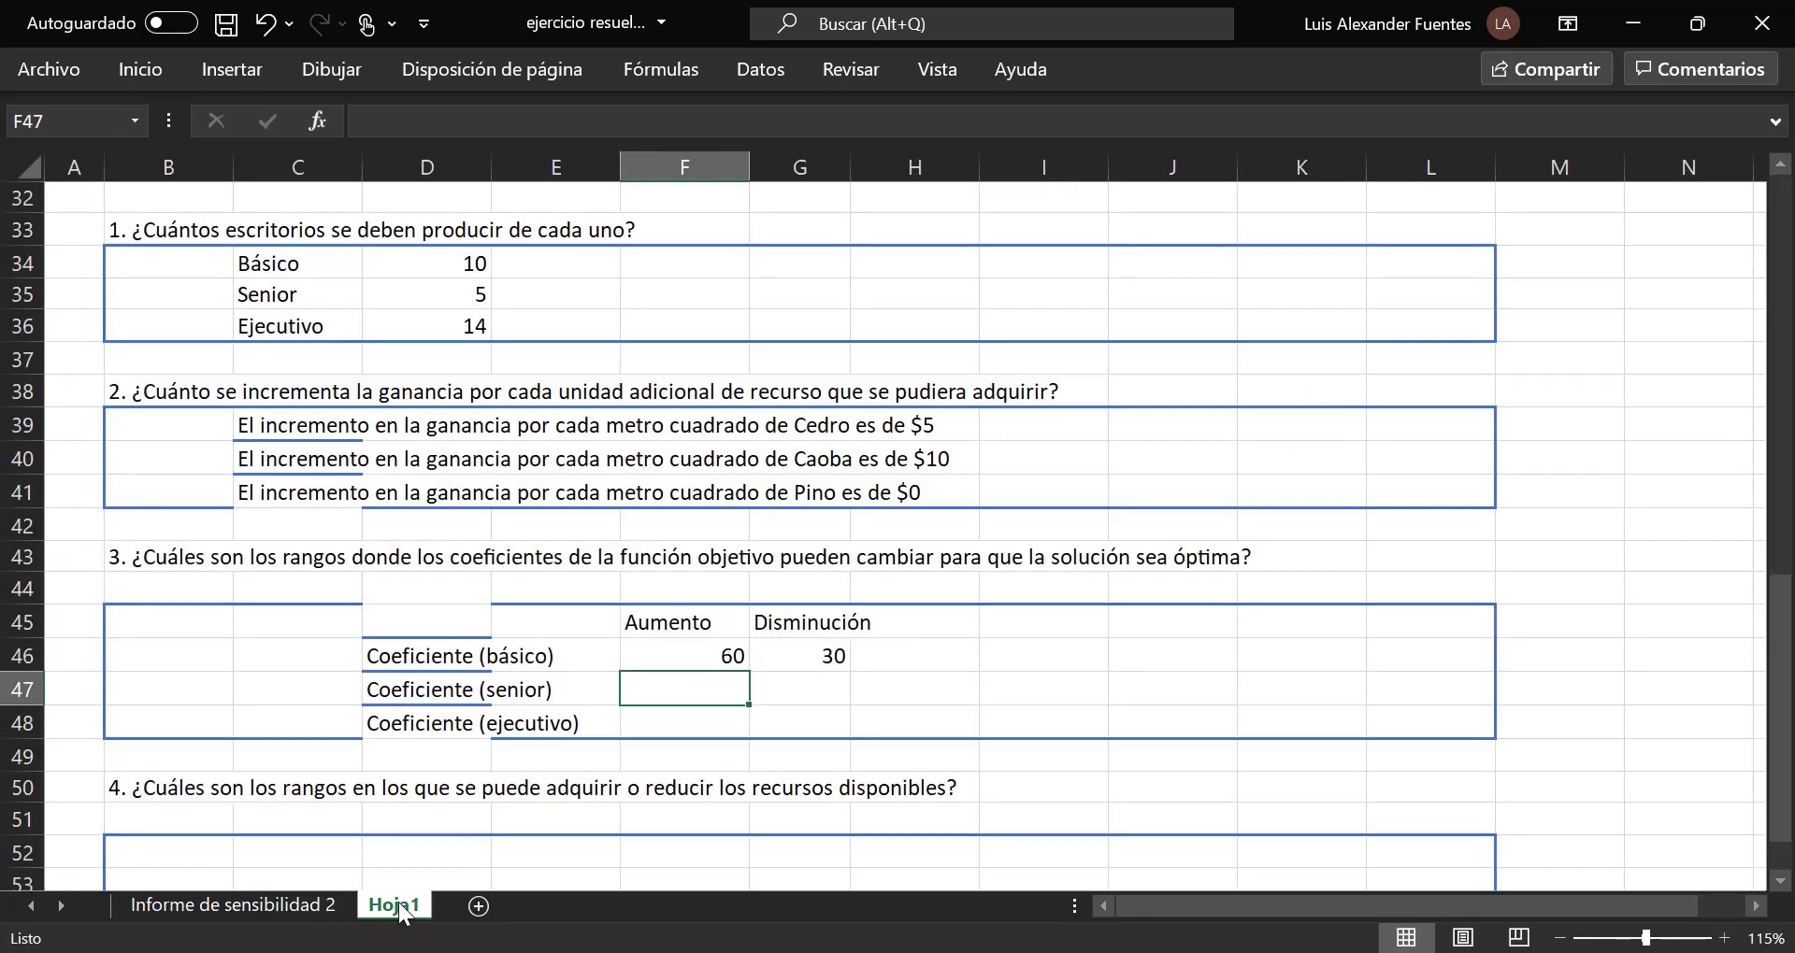
text(0)
key(Right)
text(i)
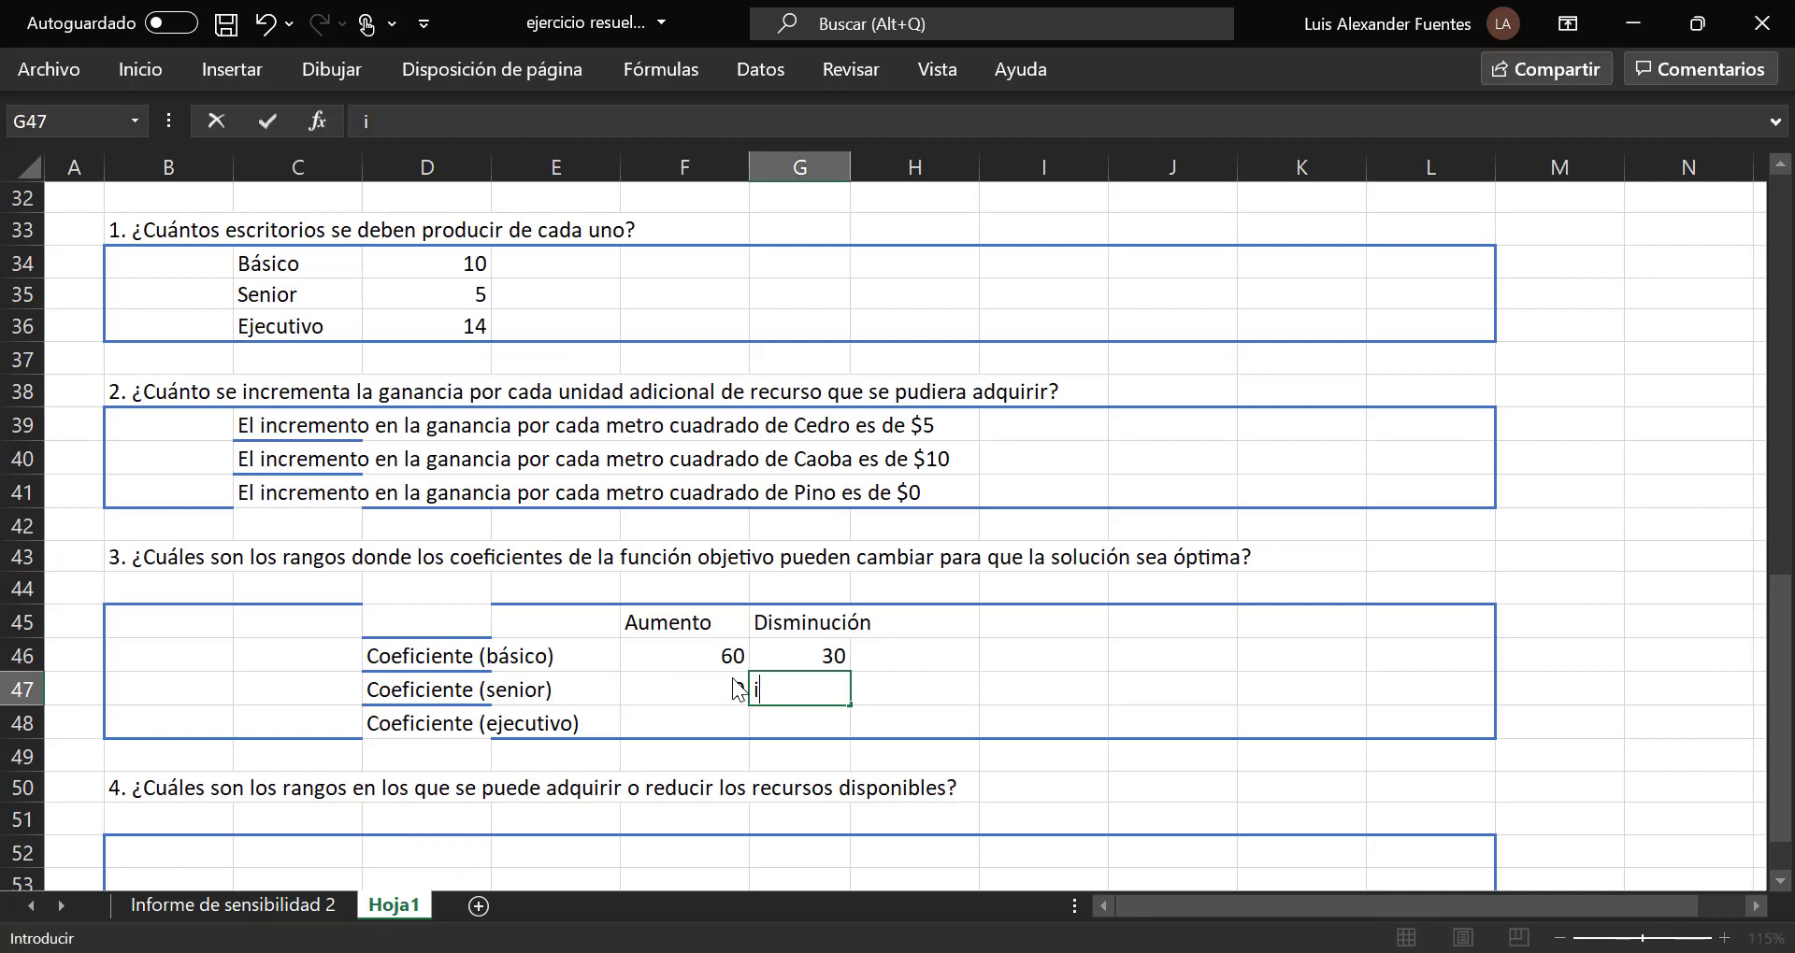
text(nfinito)
key(Return)
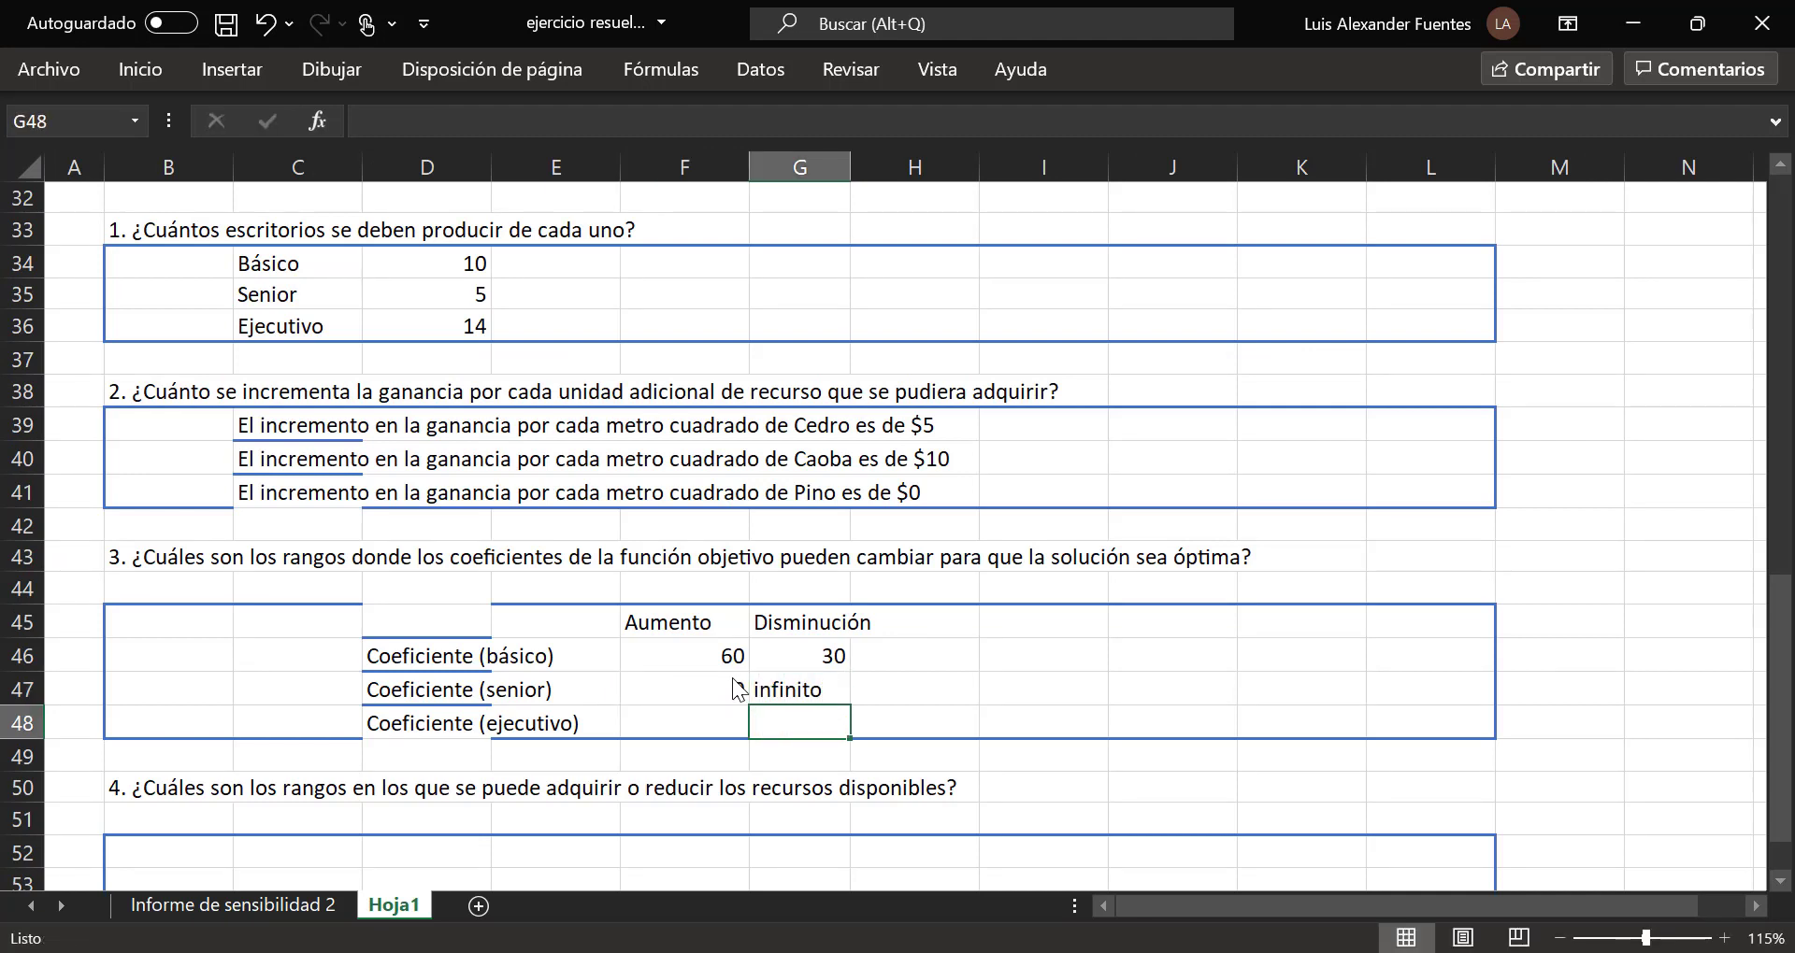
Step: Check the Ejecutivo row of the sensitivity report and enter 75 in F48 and 0 in G48 of Hoja1
key(Left)
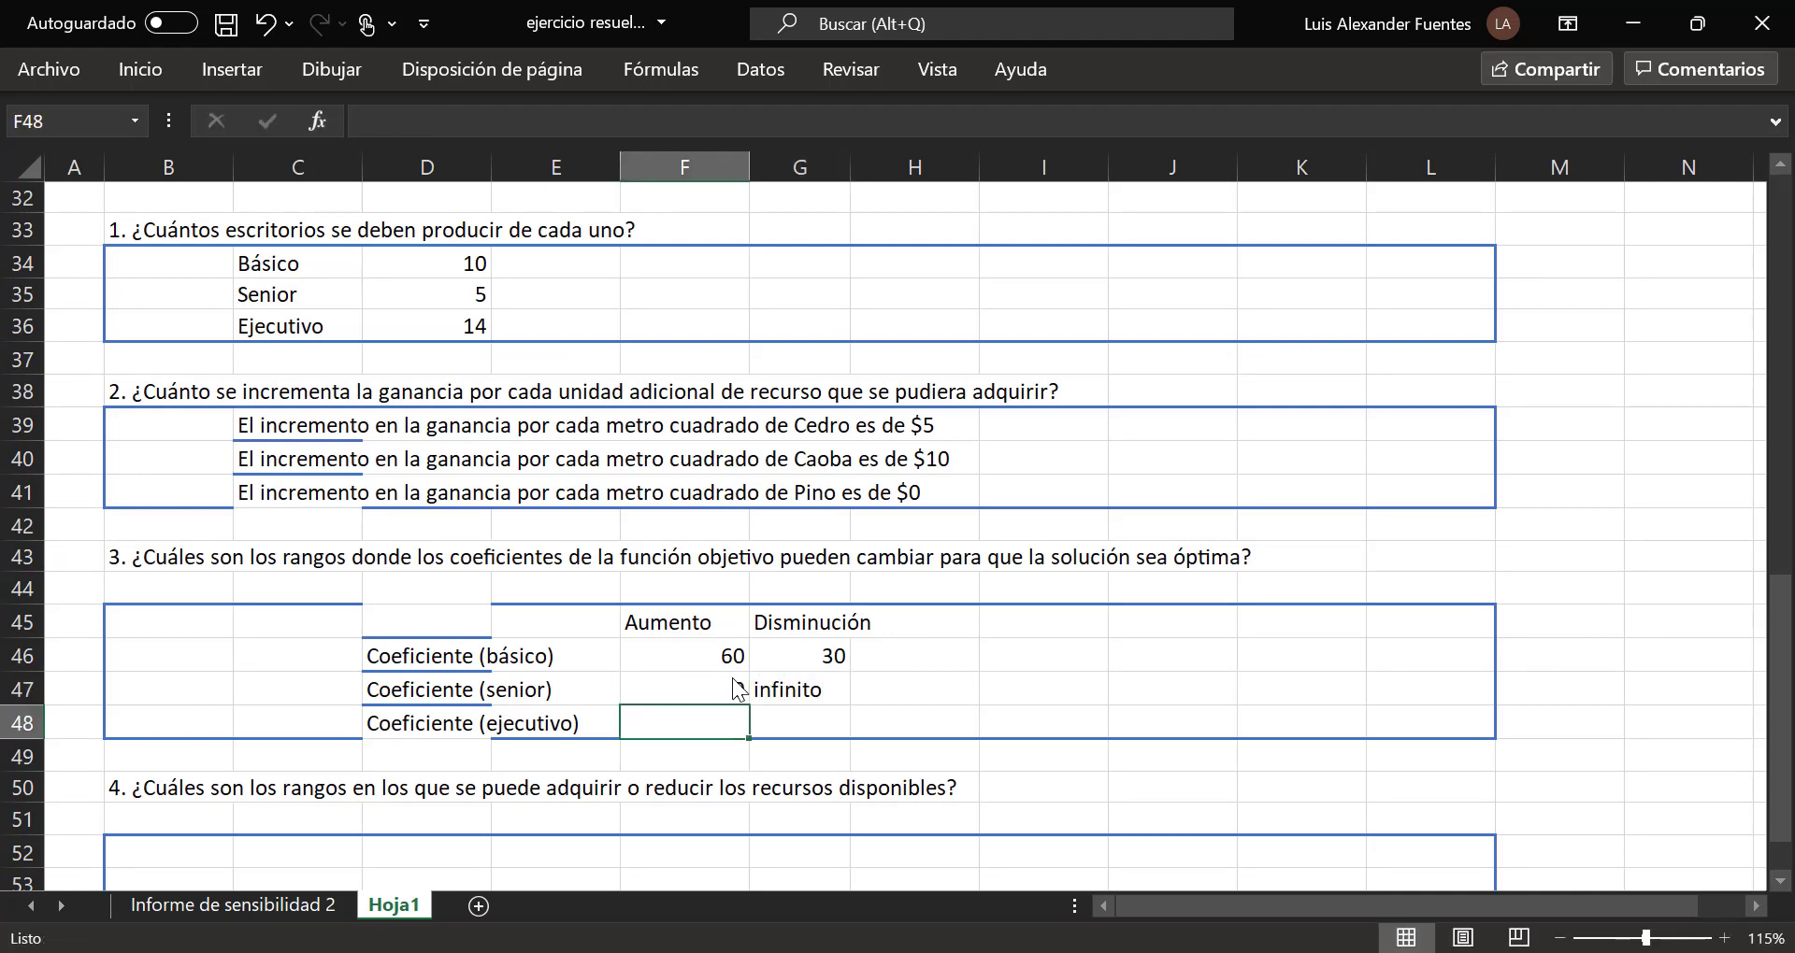
click(282, 904)
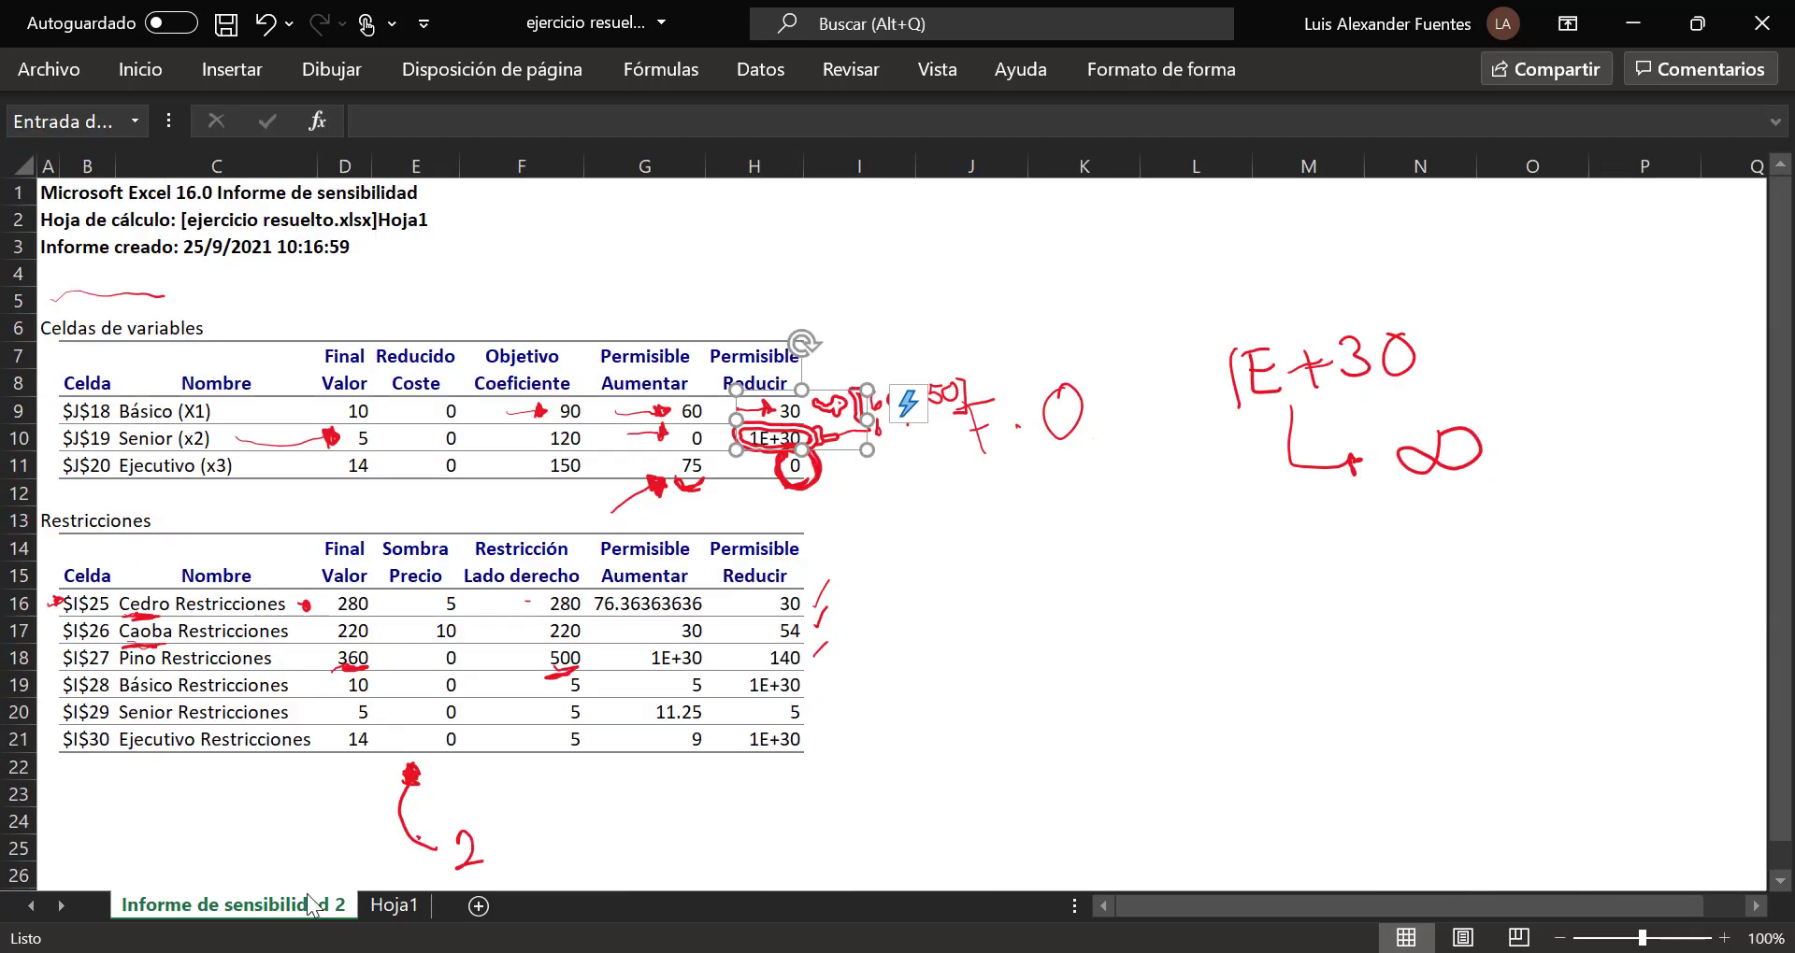
click(389, 905)
text(7)
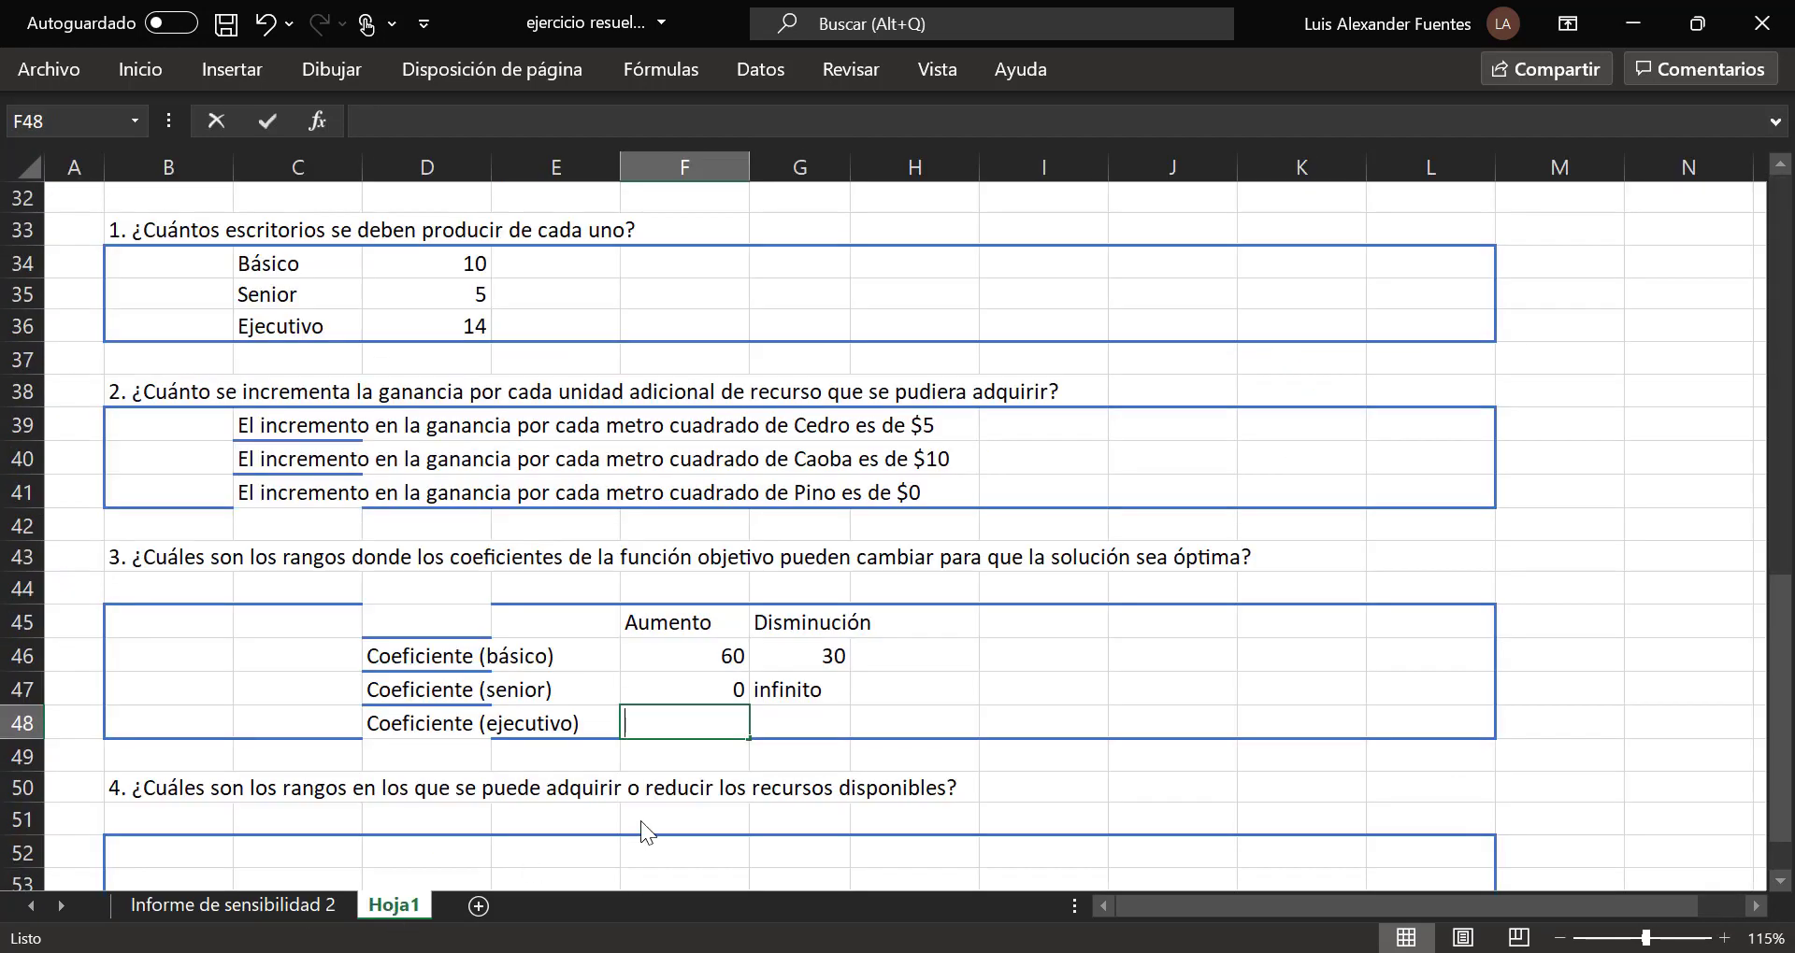
text(5)
key(Tab)
text(0)
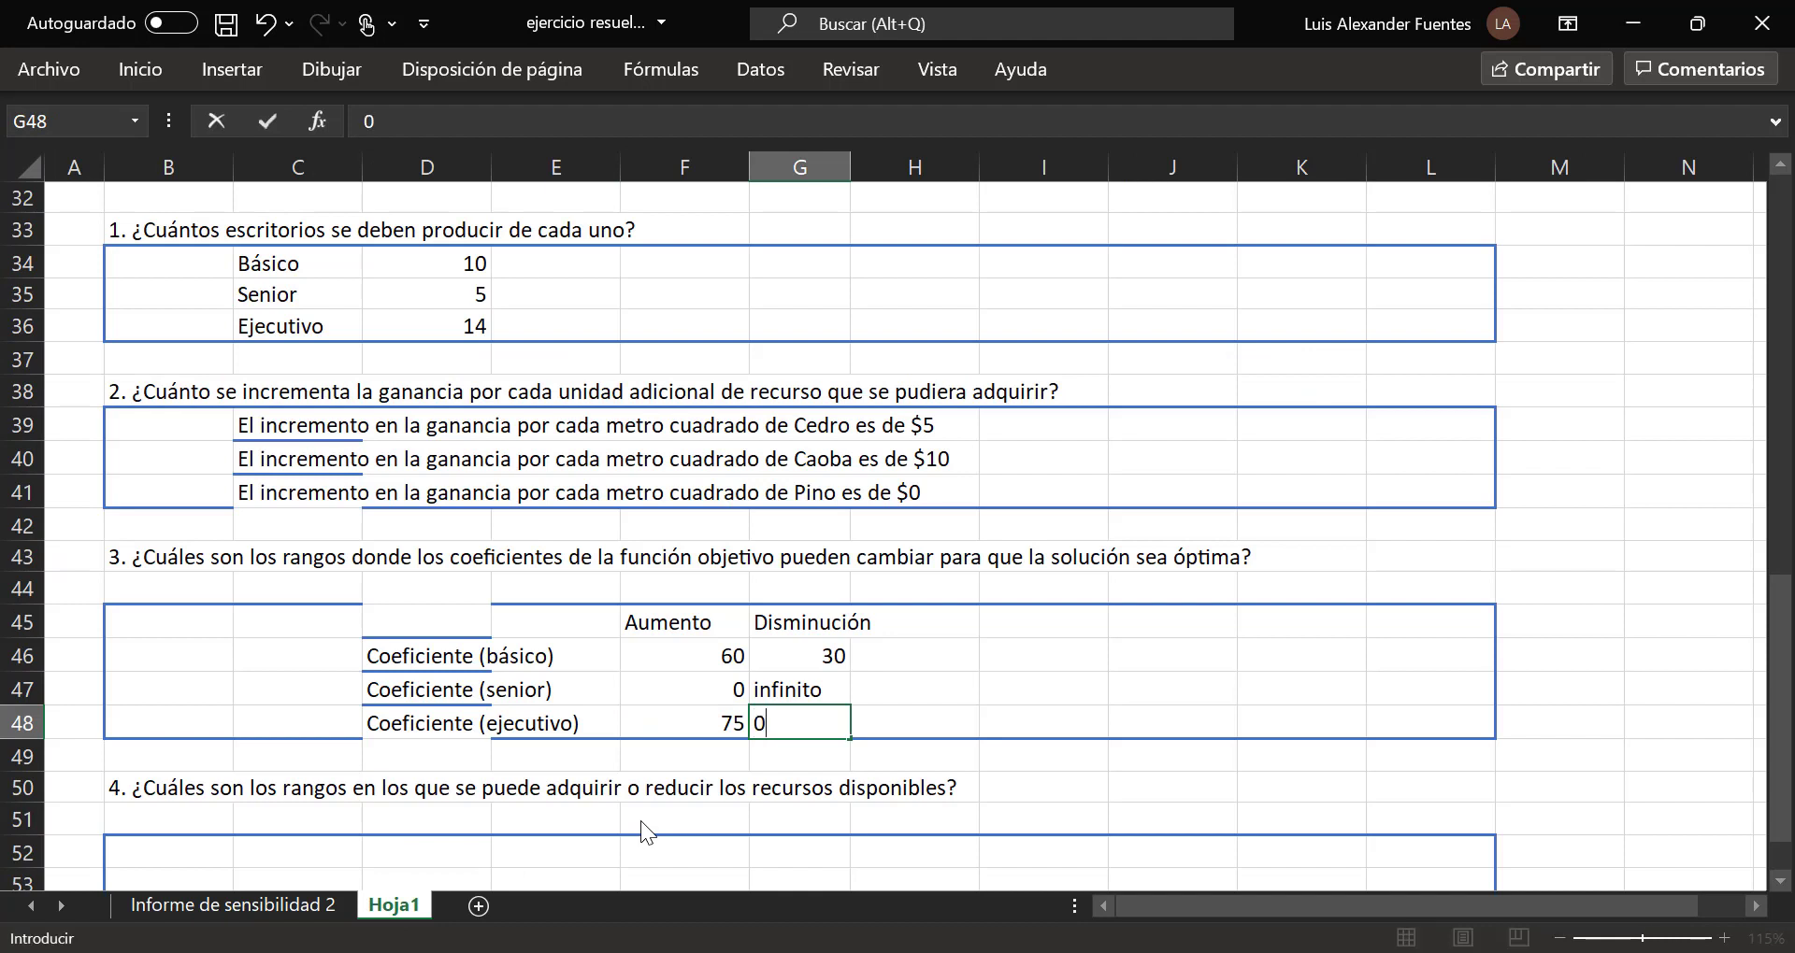
click(903, 658)
Step: Center the increase and decrease values in F46:G48 horizontally
drag(691, 656, 787, 710)
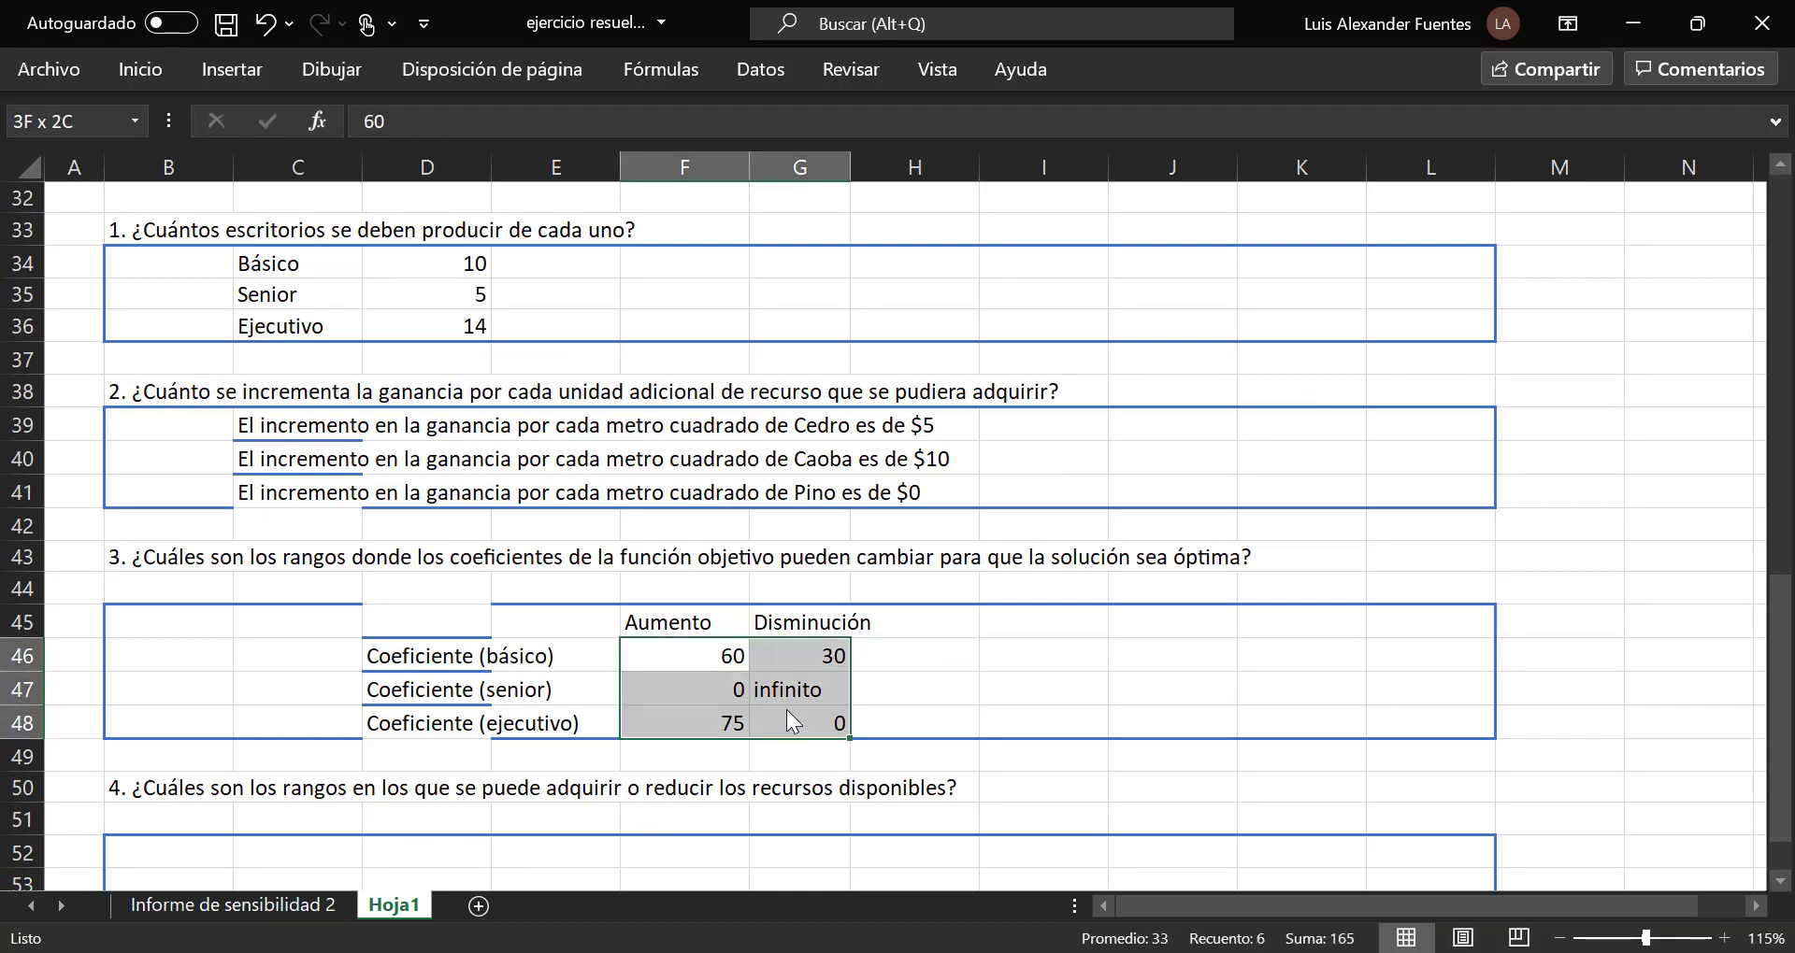
click(153, 75)
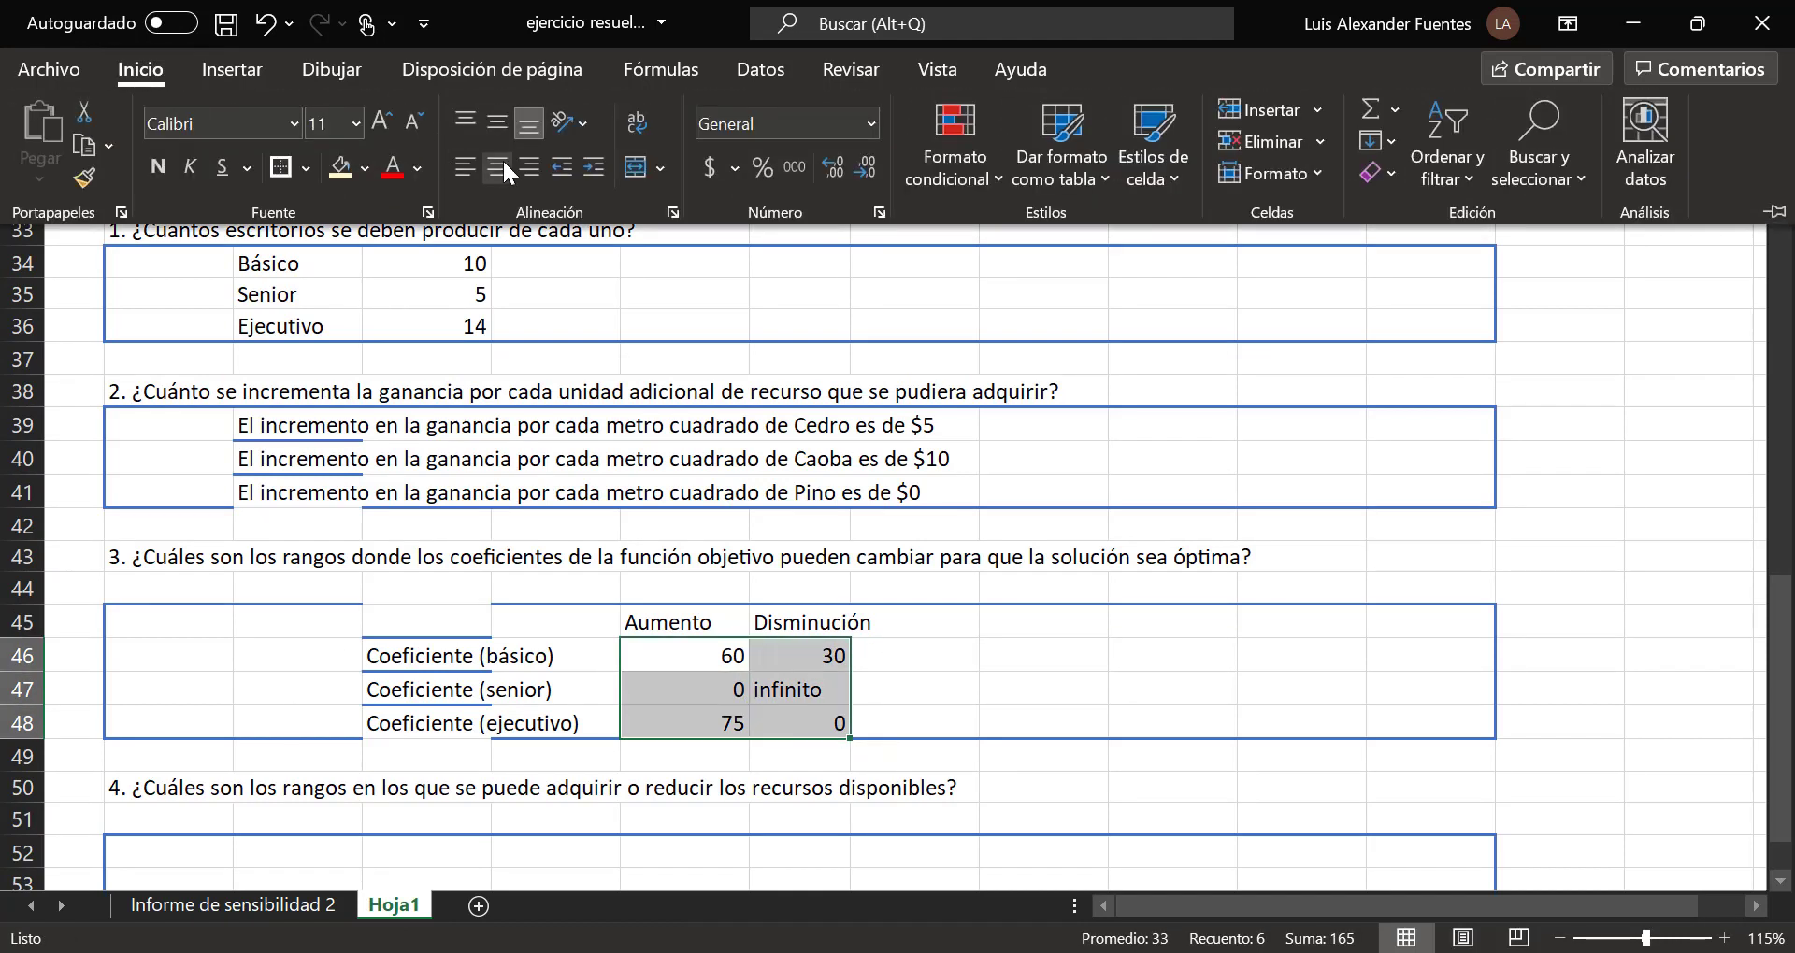
click(497, 168)
click(1124, 694)
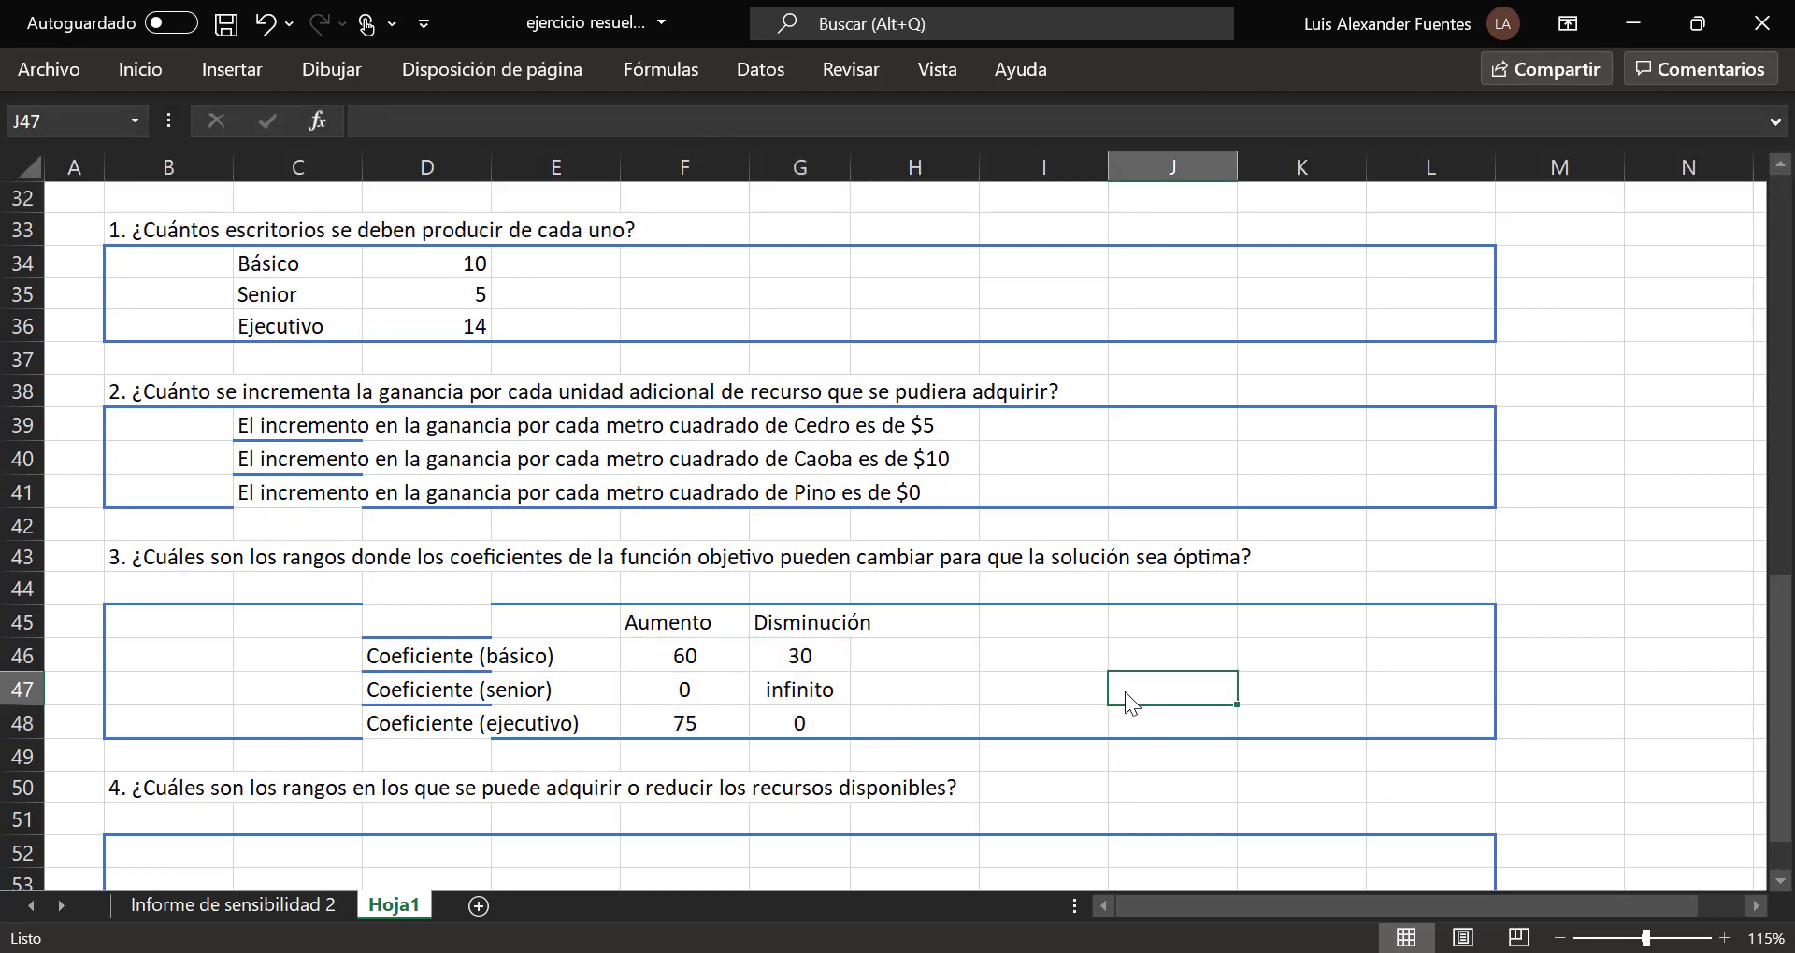
Step: Insert two blank rows, at rows 52 and 53, above the answer box of question 4
scroll(1153, 707, down, 1)
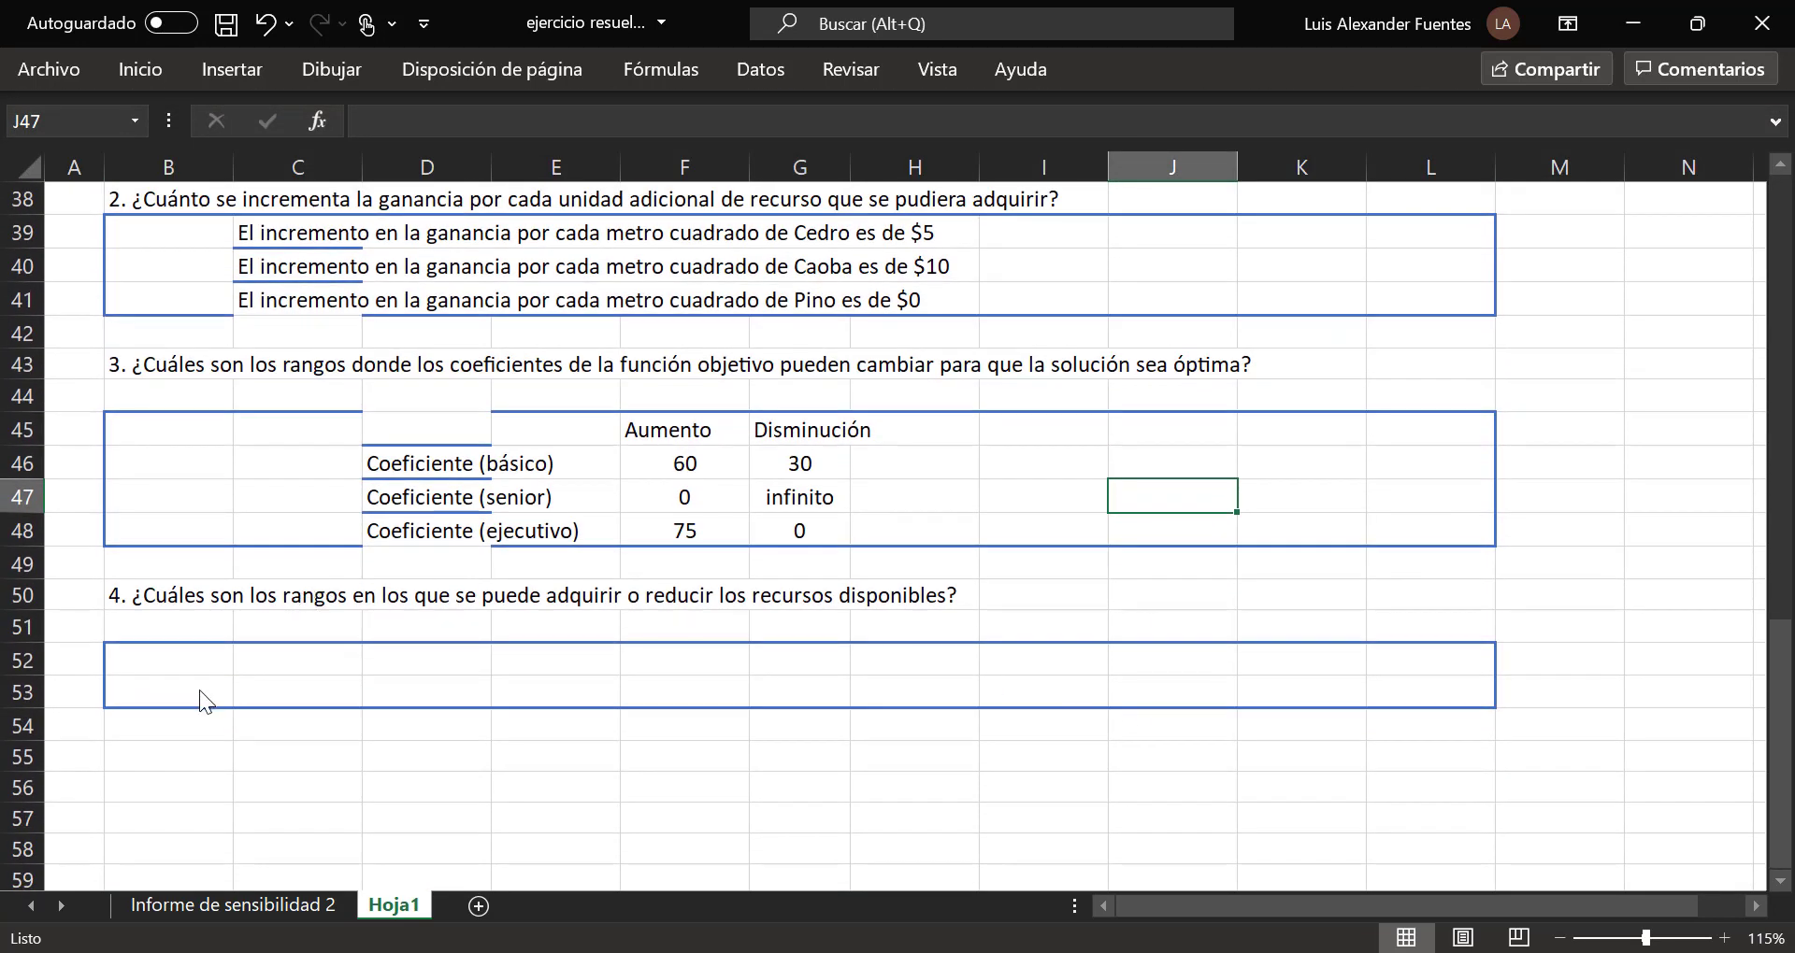
right_click(18, 661)
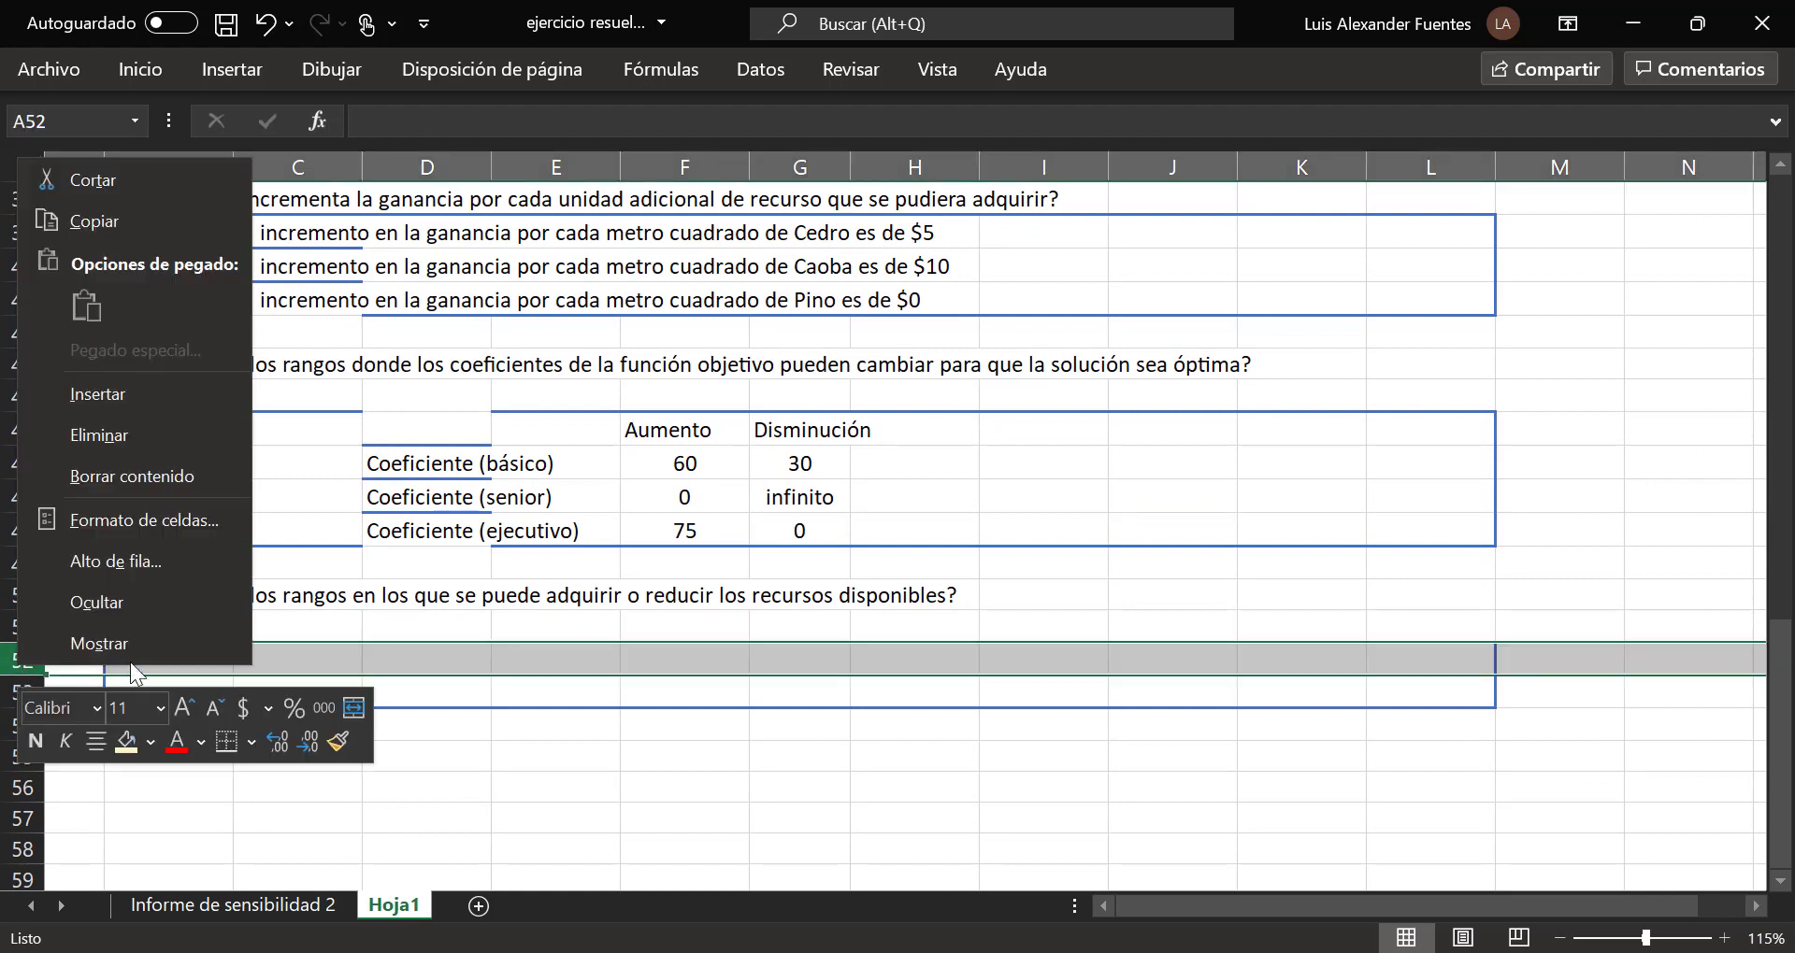
click(138, 395)
right_click(28, 688)
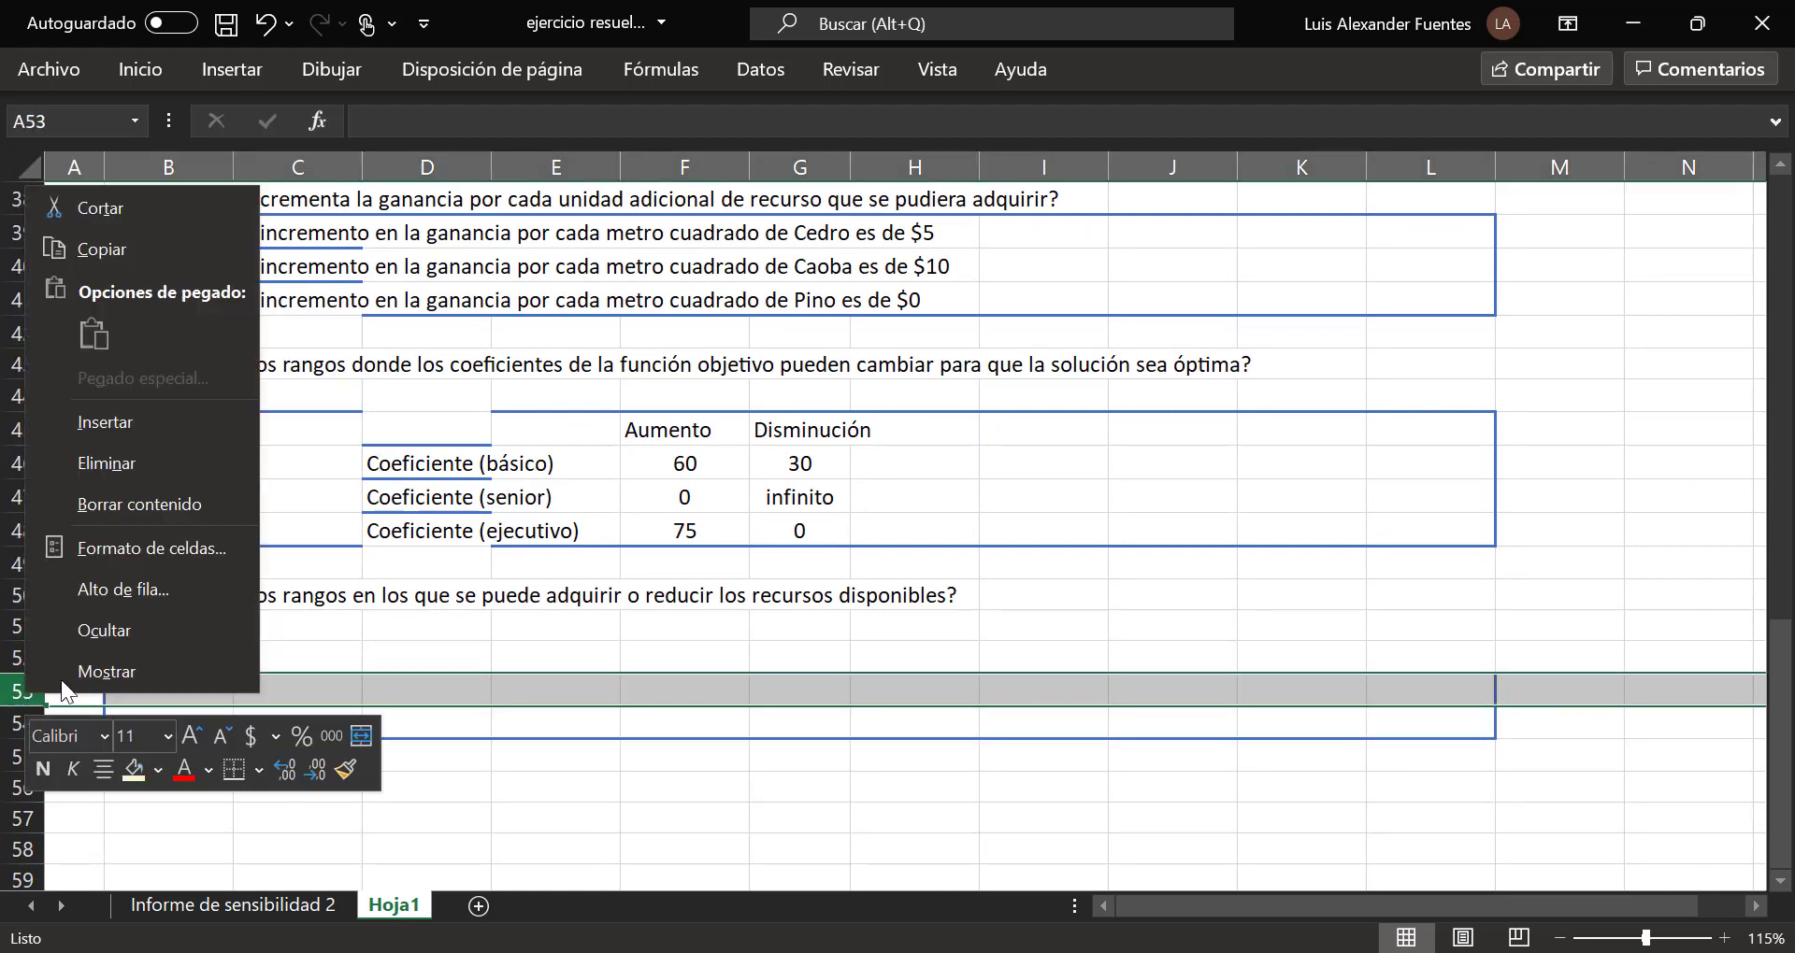
click(174, 422)
click(935, 690)
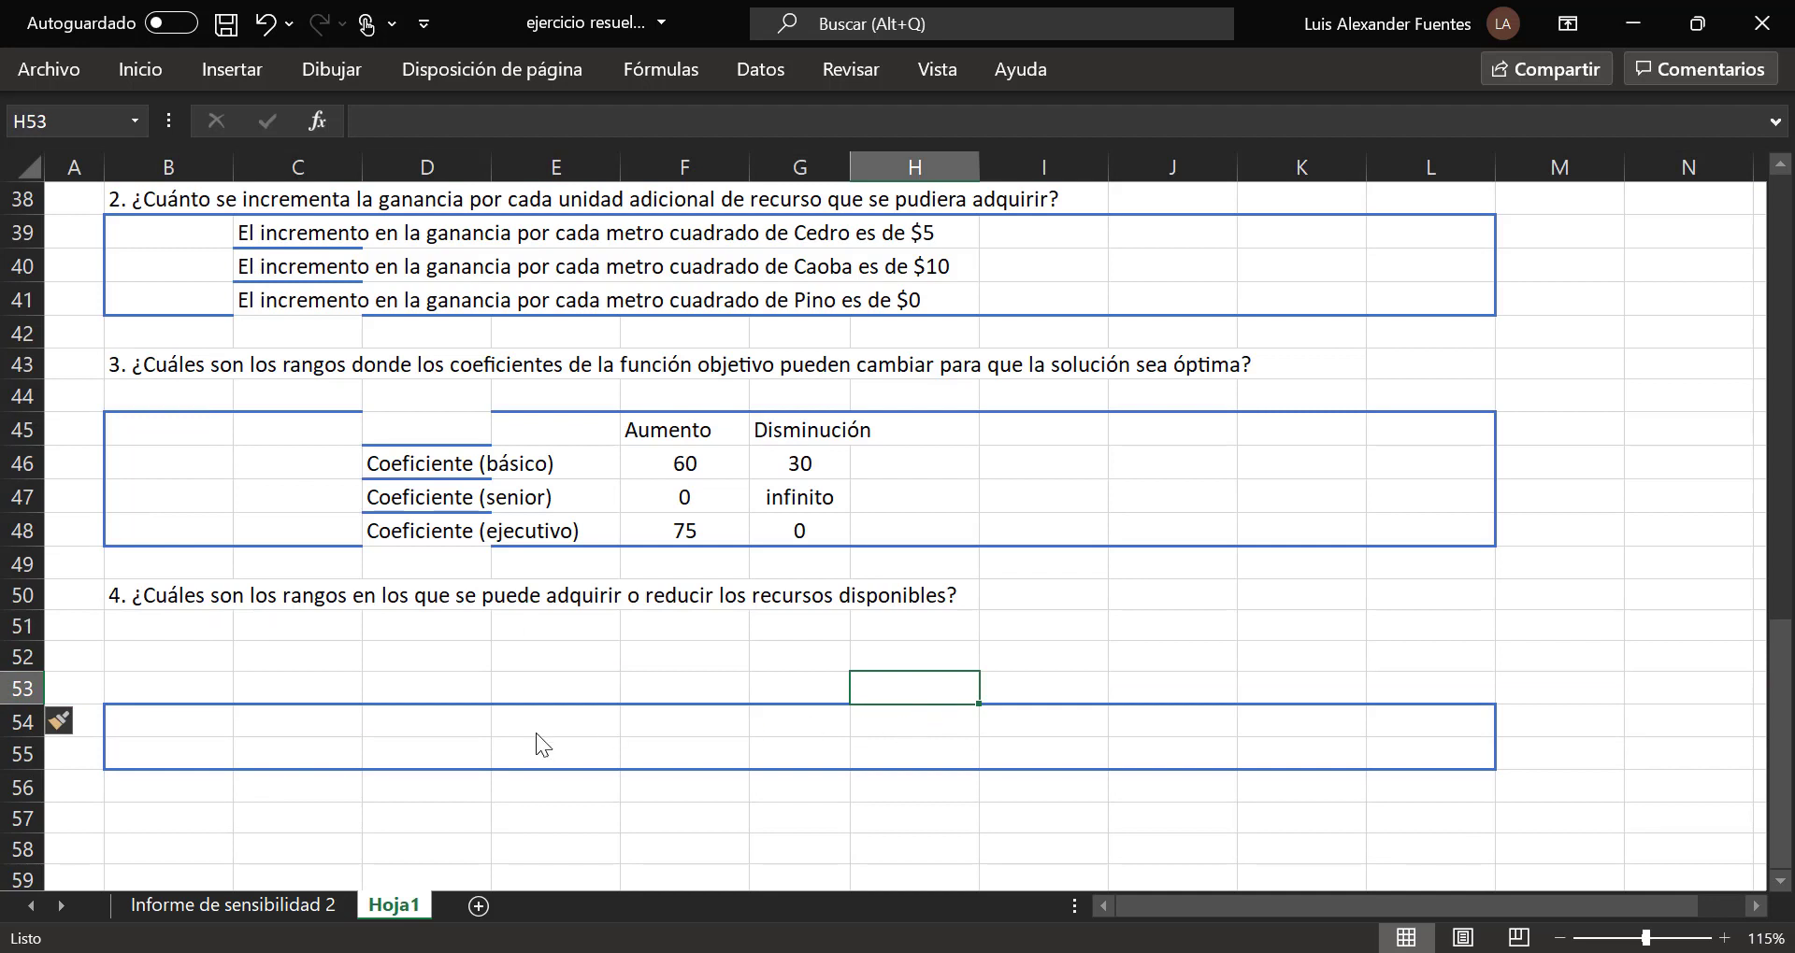
Step: Undo the last row insertion and insert two blank rows inside the answer box of question 4, at row 53
key(ctrl+z)
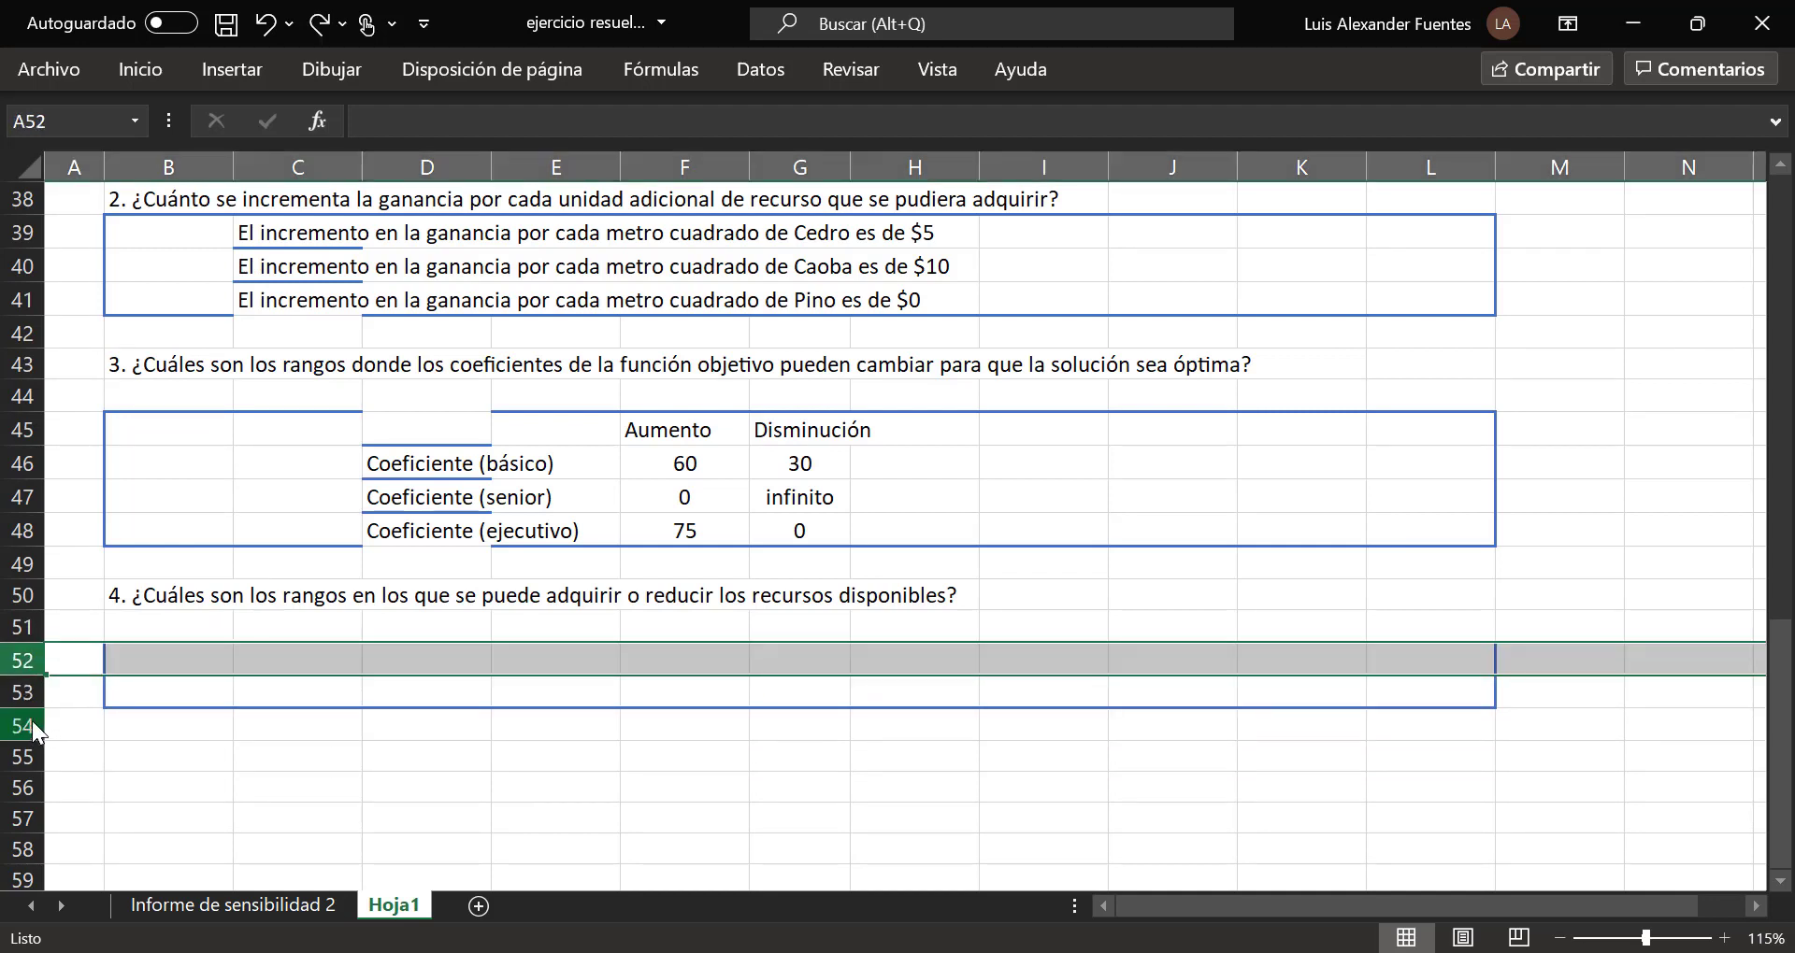
right_click(28, 692)
click(151, 500)
click(22, 722)
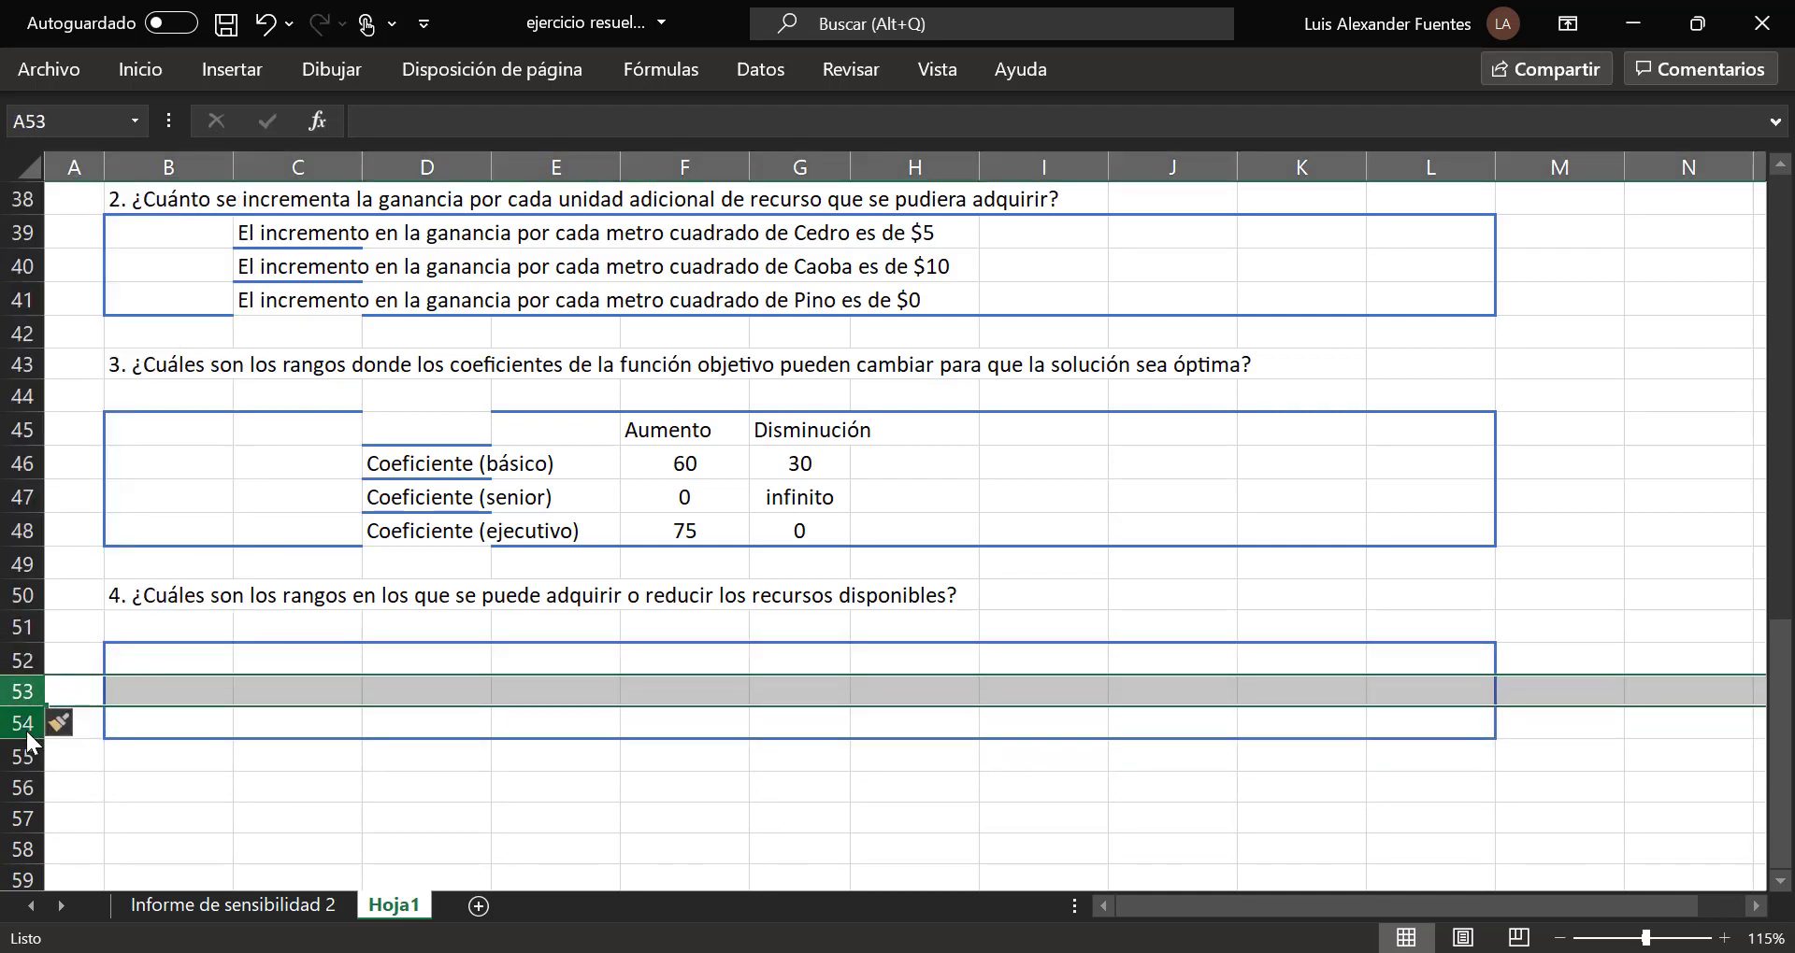
right_click(28, 729)
right_click(19, 696)
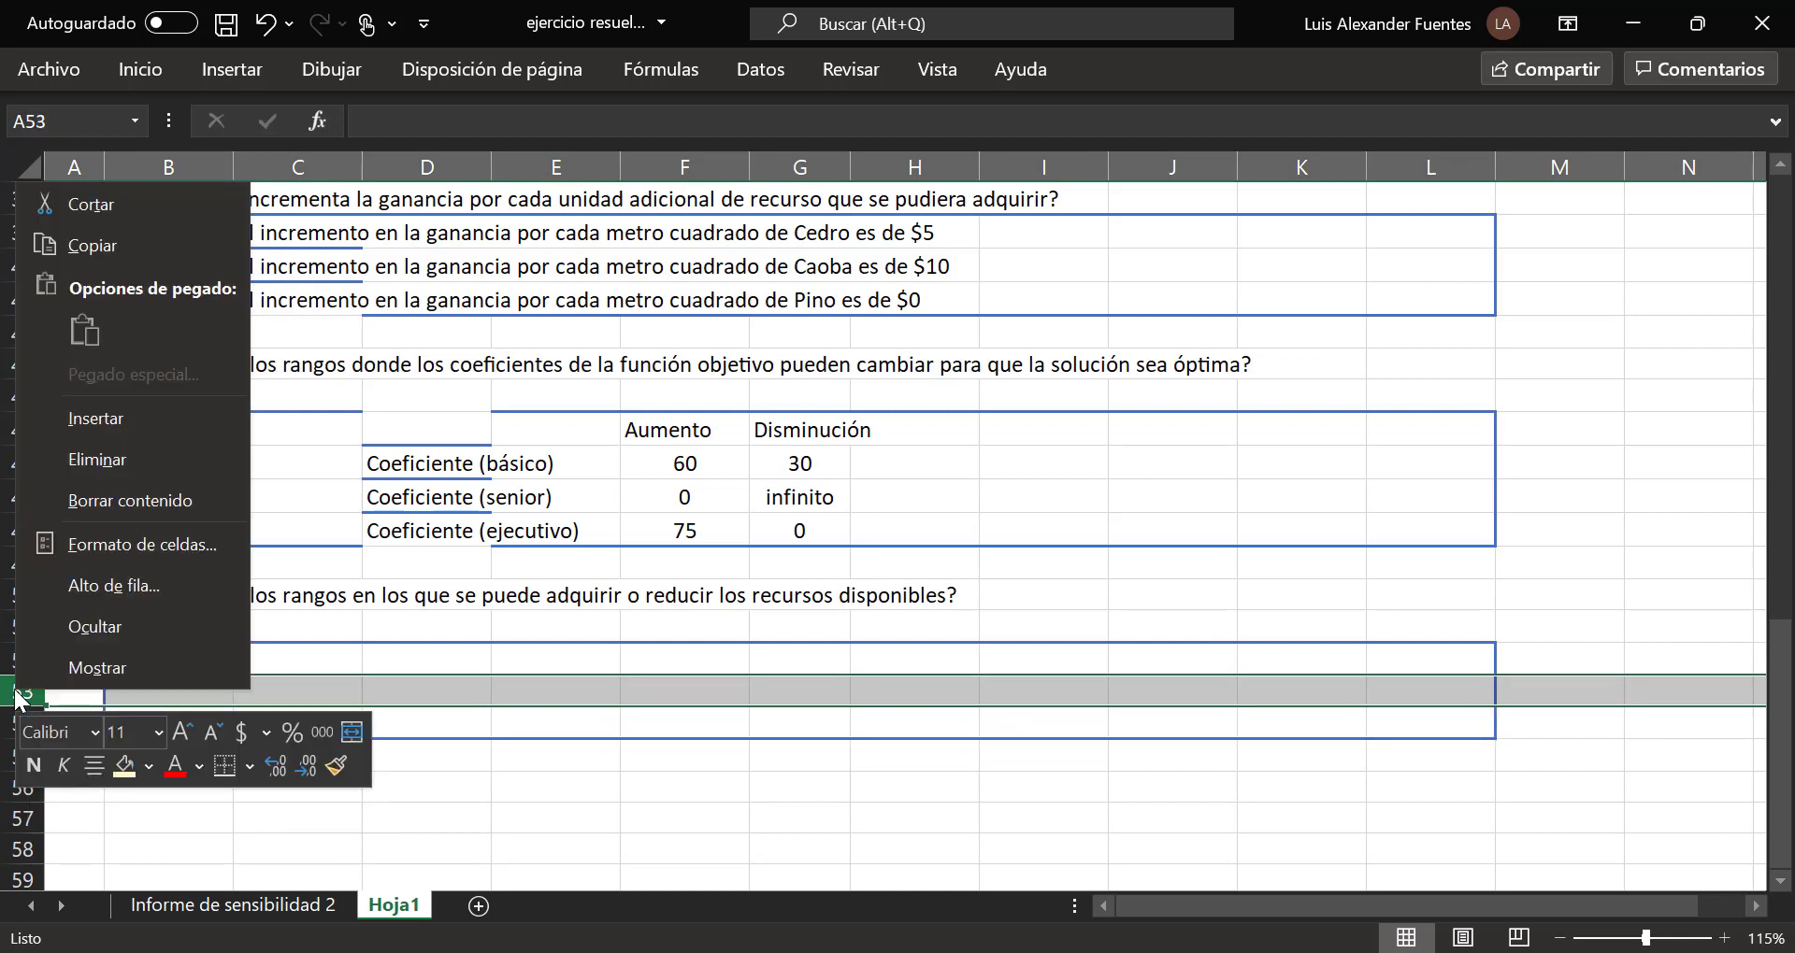
click(122, 409)
click(486, 775)
Step: Delete the ink marks on the Cedro, Caoba and Pino constraint rows of Informe de sensibilidad 2, keeping the other annotations
click(307, 905)
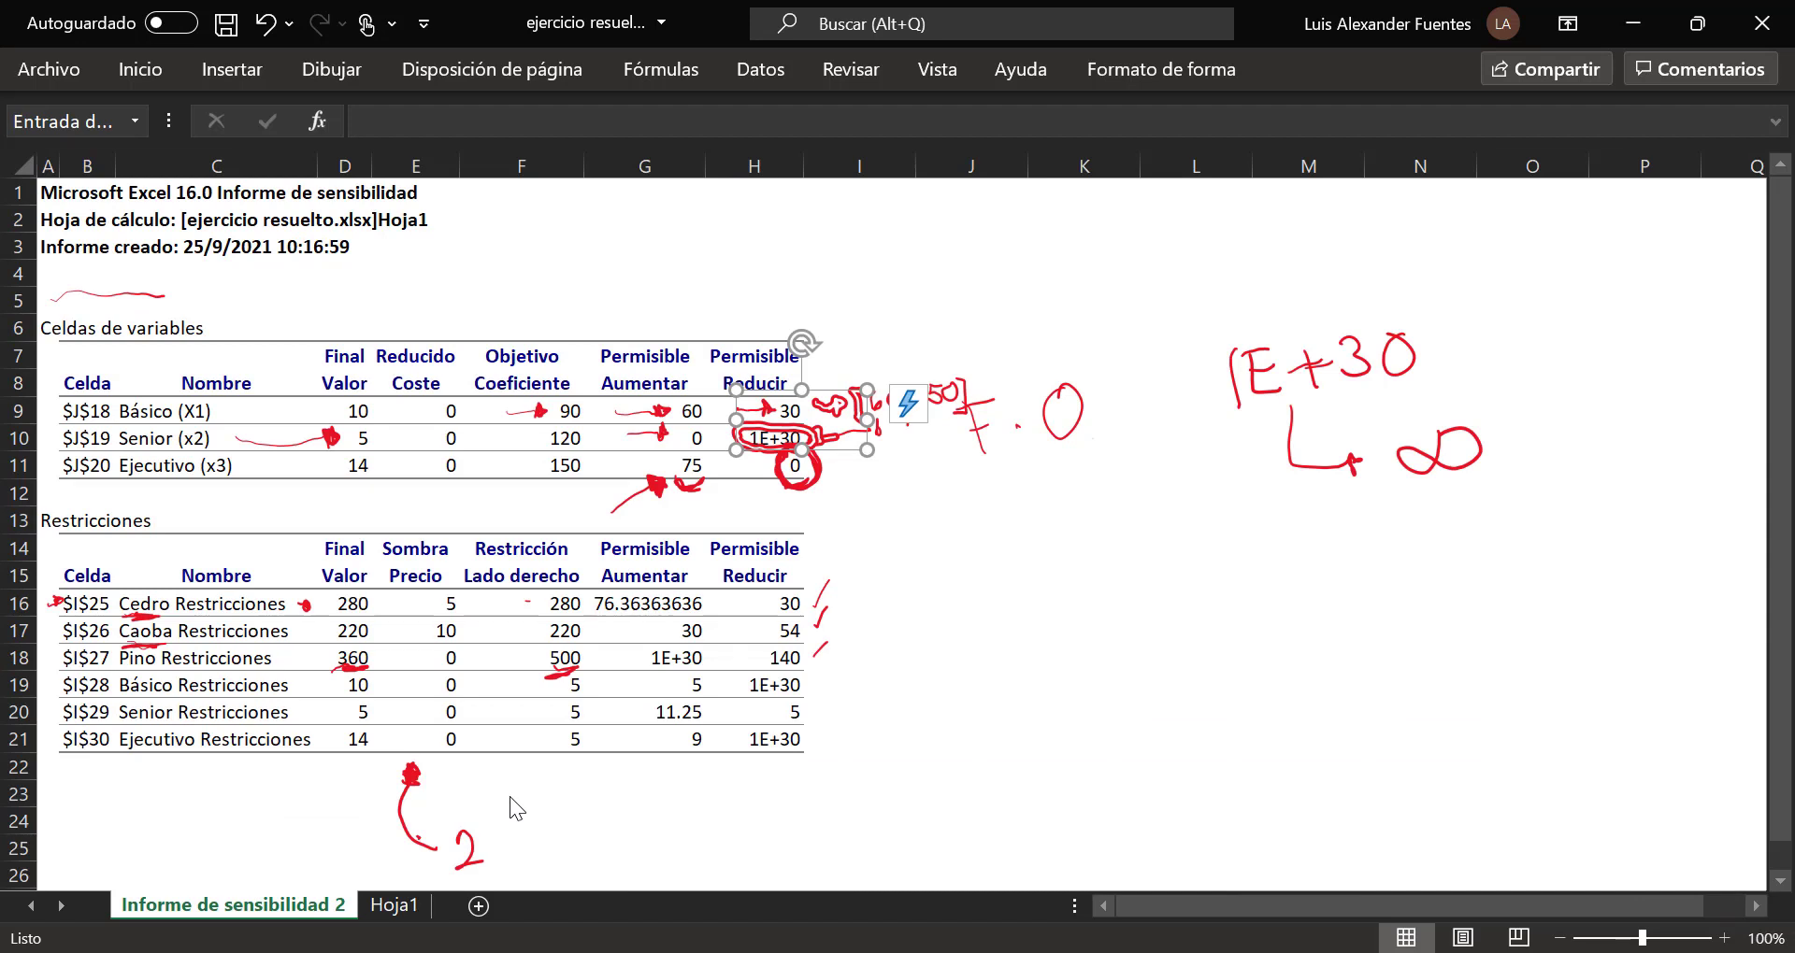
key(Delete)
key(Delete)
key(Delete)
key(Delete)
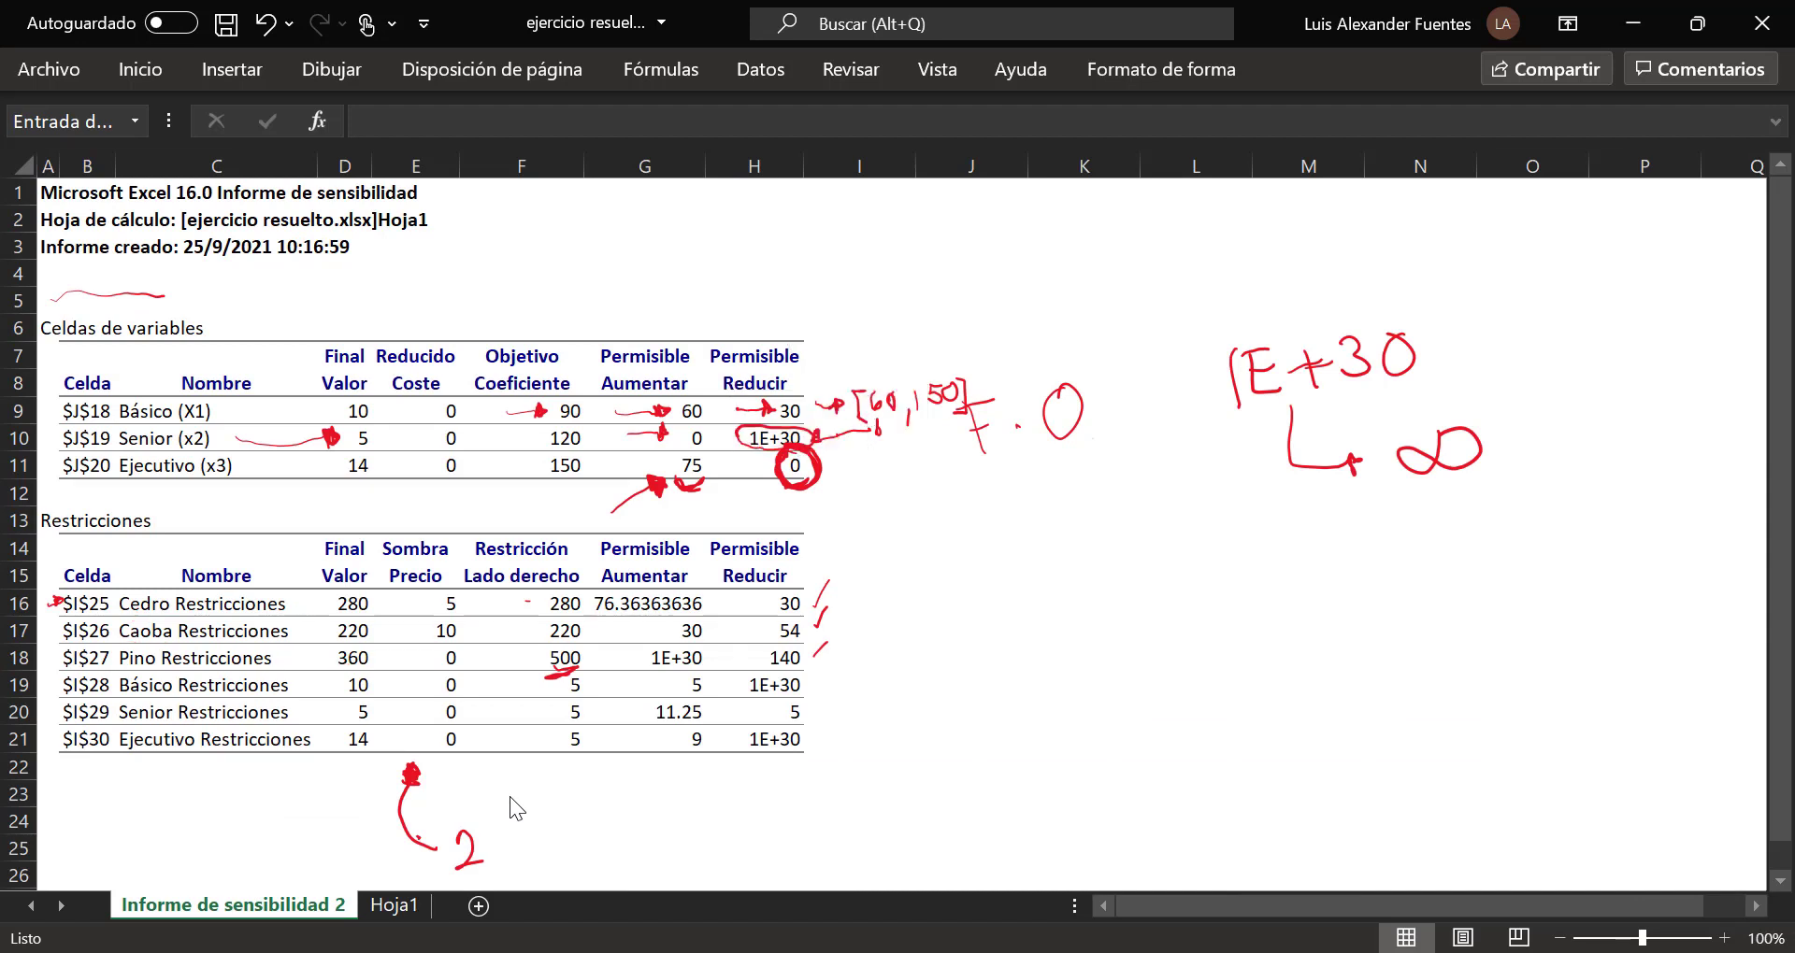
key(ctrl+z)
key(Escape)
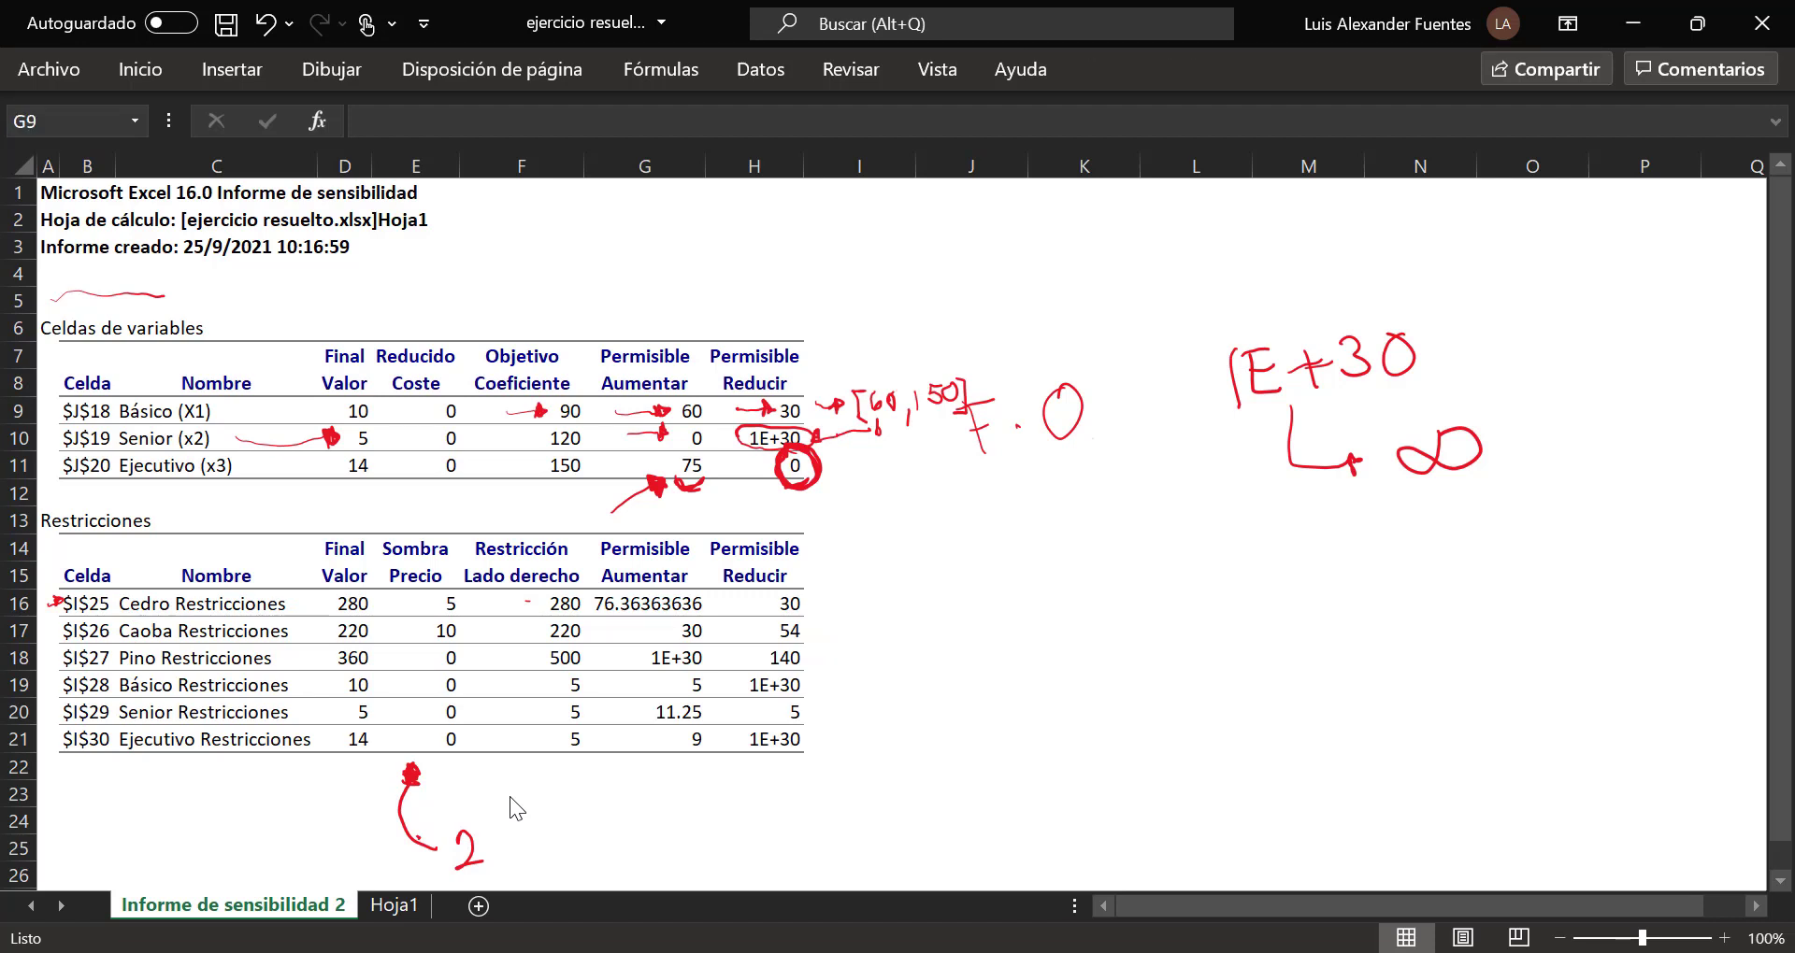
Step: Annotate the constraints table in red ink: box the permissible increase and decrease columns, mark the Cedro and Caoba values and circle Pino's 1E+30
mouse_move(825, 588)
mouse_down()
mouse_move(837, 621)
mouse_move(817, 673)
mouse_up()
mouse_move(587, 526)
mouse_down()
mouse_move(586, 718)
mouse_move(659, 766)
mouse_move(811, 764)
mouse_move(836, 645)
mouse_move(813, 530)
mouse_move(692, 524)
mouse_move(587, 729)
mouse_up()
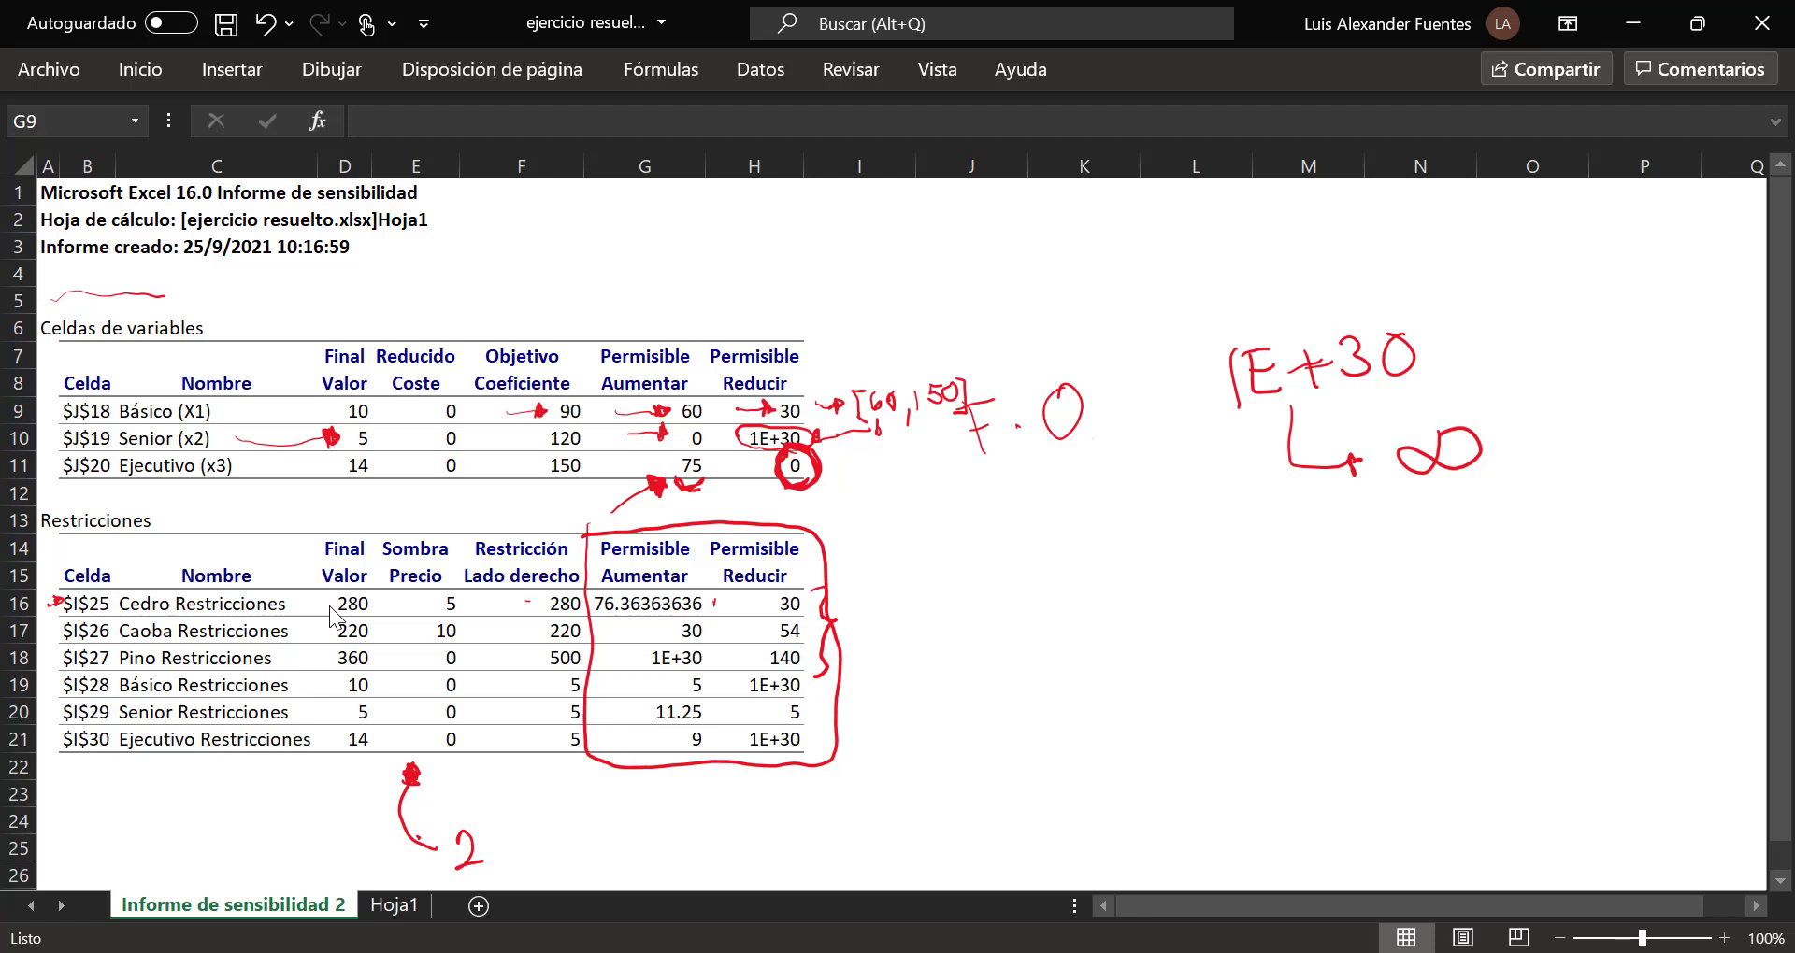
drag(764, 599, 778, 593)
mouse_move(712, 645)
mouse_down()
mouse_move(659, 642)
mouse_move(634, 664)
mouse_move(685, 675)
mouse_move(714, 649)
mouse_up()
click(371, 660)
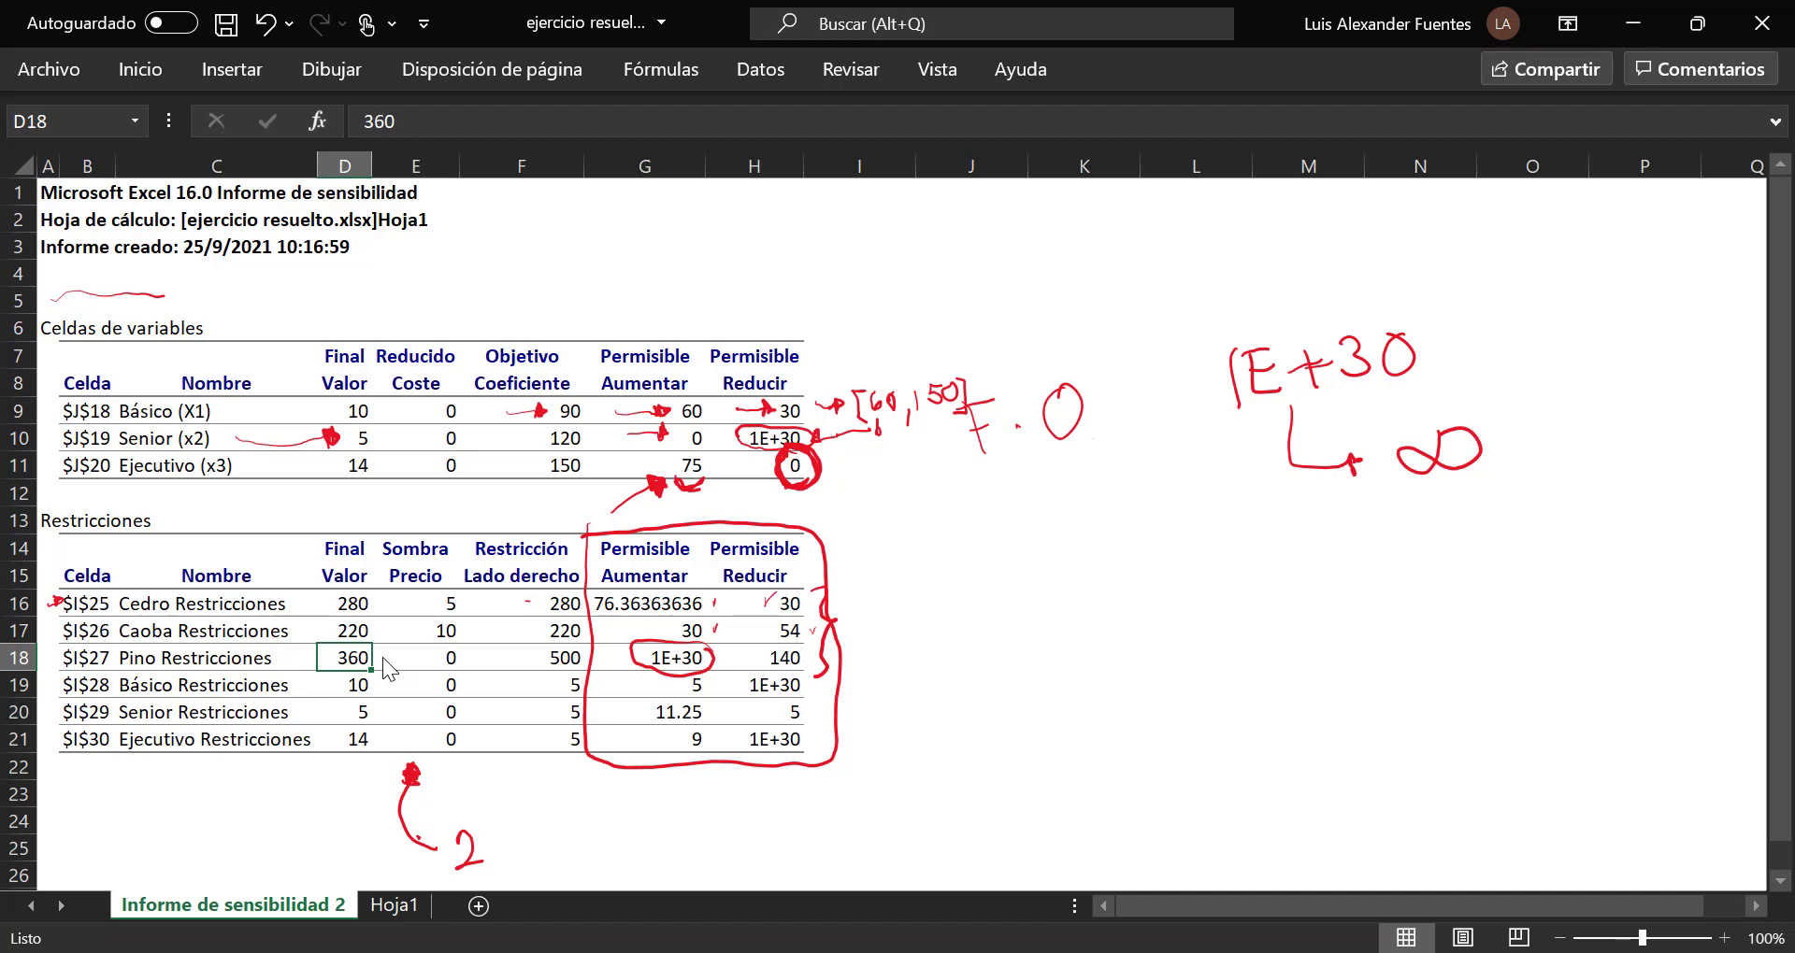
click(383, 659)
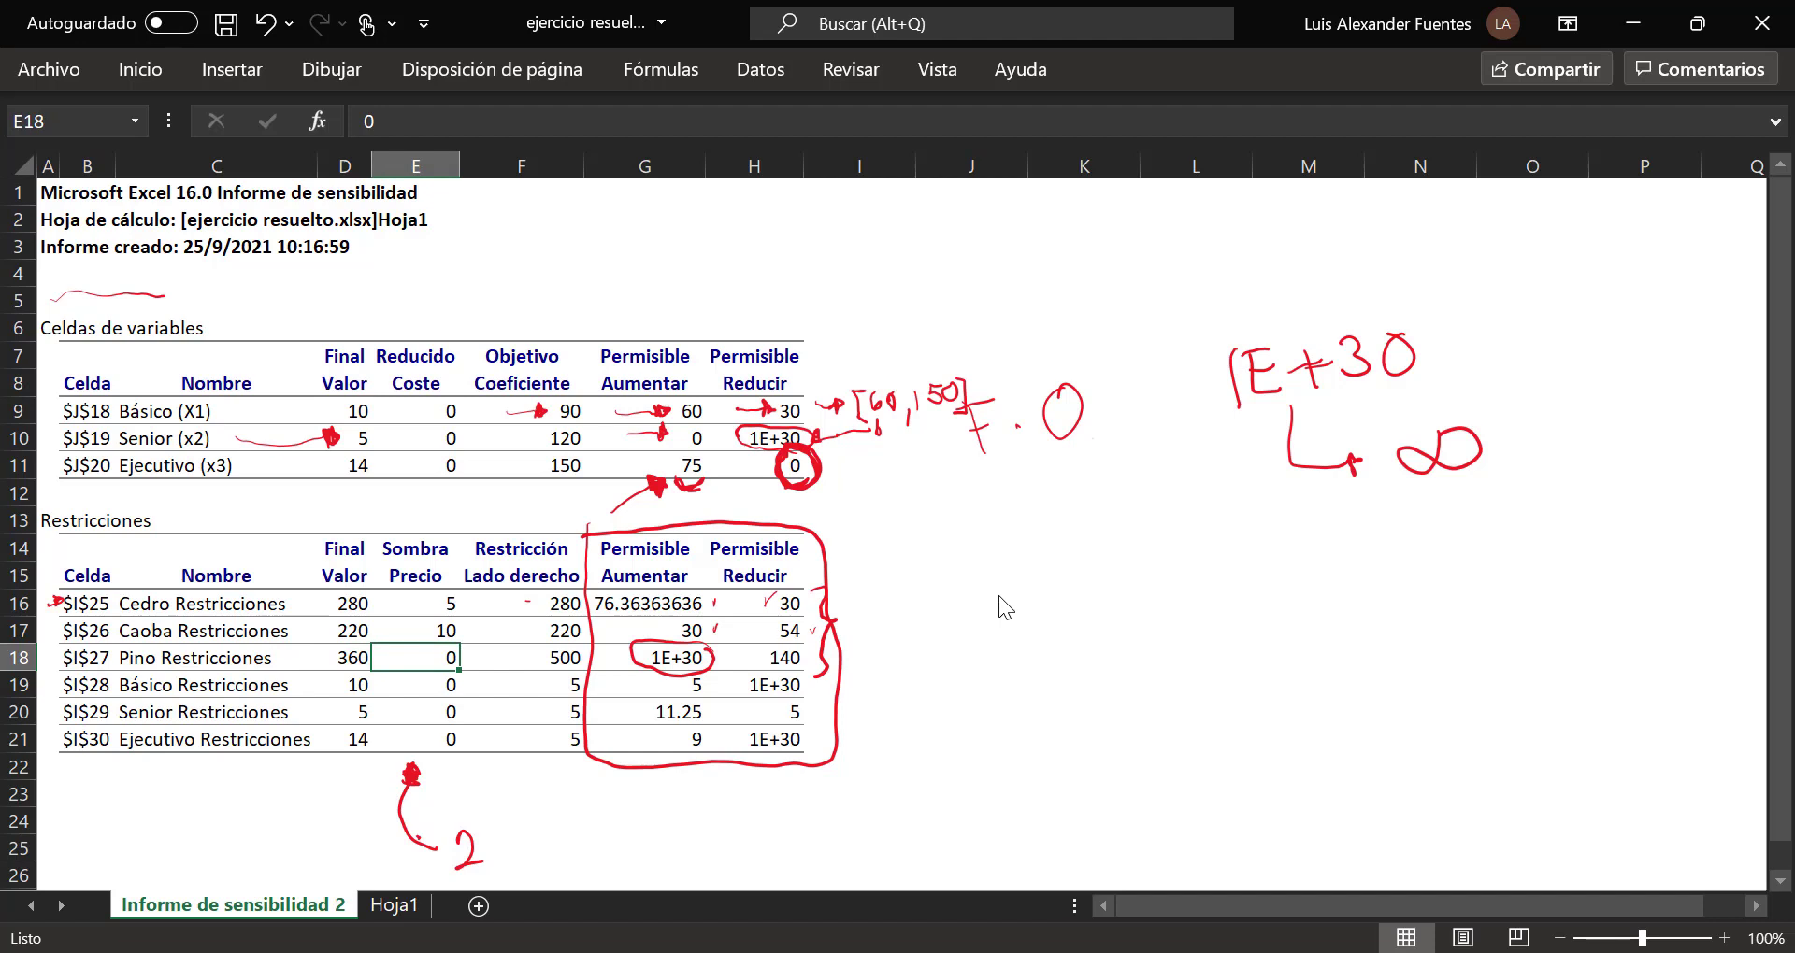
Step: Circle Pino's permissible decrease of 140 in ink and handwrite the note "Reducción de recurso" with an arrow beside the table
mouse_move(787, 642)
mouse_down()
mouse_move(739, 660)
mouse_move(807, 669)
mouse_move(781, 641)
mouse_up()
mouse_move(838, 658)
mouse_down()
mouse_move(890, 639)
mouse_move(954, 674)
mouse_up()
mouse_move(918, 608)
mouse_down()
mouse_move(972, 652)
mouse_move(1011, 655)
mouse_move(1031, 594)
mouse_move(1062, 625)
mouse_move(1084, 615)
mouse_up()
mouse_move(1110, 589)
mouse_down()
mouse_move(1101, 606)
mouse_move(1140, 582)
mouse_up()
drag(1138, 539, 1187, 572)
mouse_move(972, 712)
mouse_down()
mouse_move(963, 753)
mouse_move(987, 747)
mouse_up()
drag(996, 732, 1105, 687)
drag(1128, 662, 1137, 678)
mouse_move(1145, 669)
mouse_down()
mouse_move(1151, 650)
mouse_move(1195, 660)
mouse_up()
drag(1206, 625, 1202, 627)
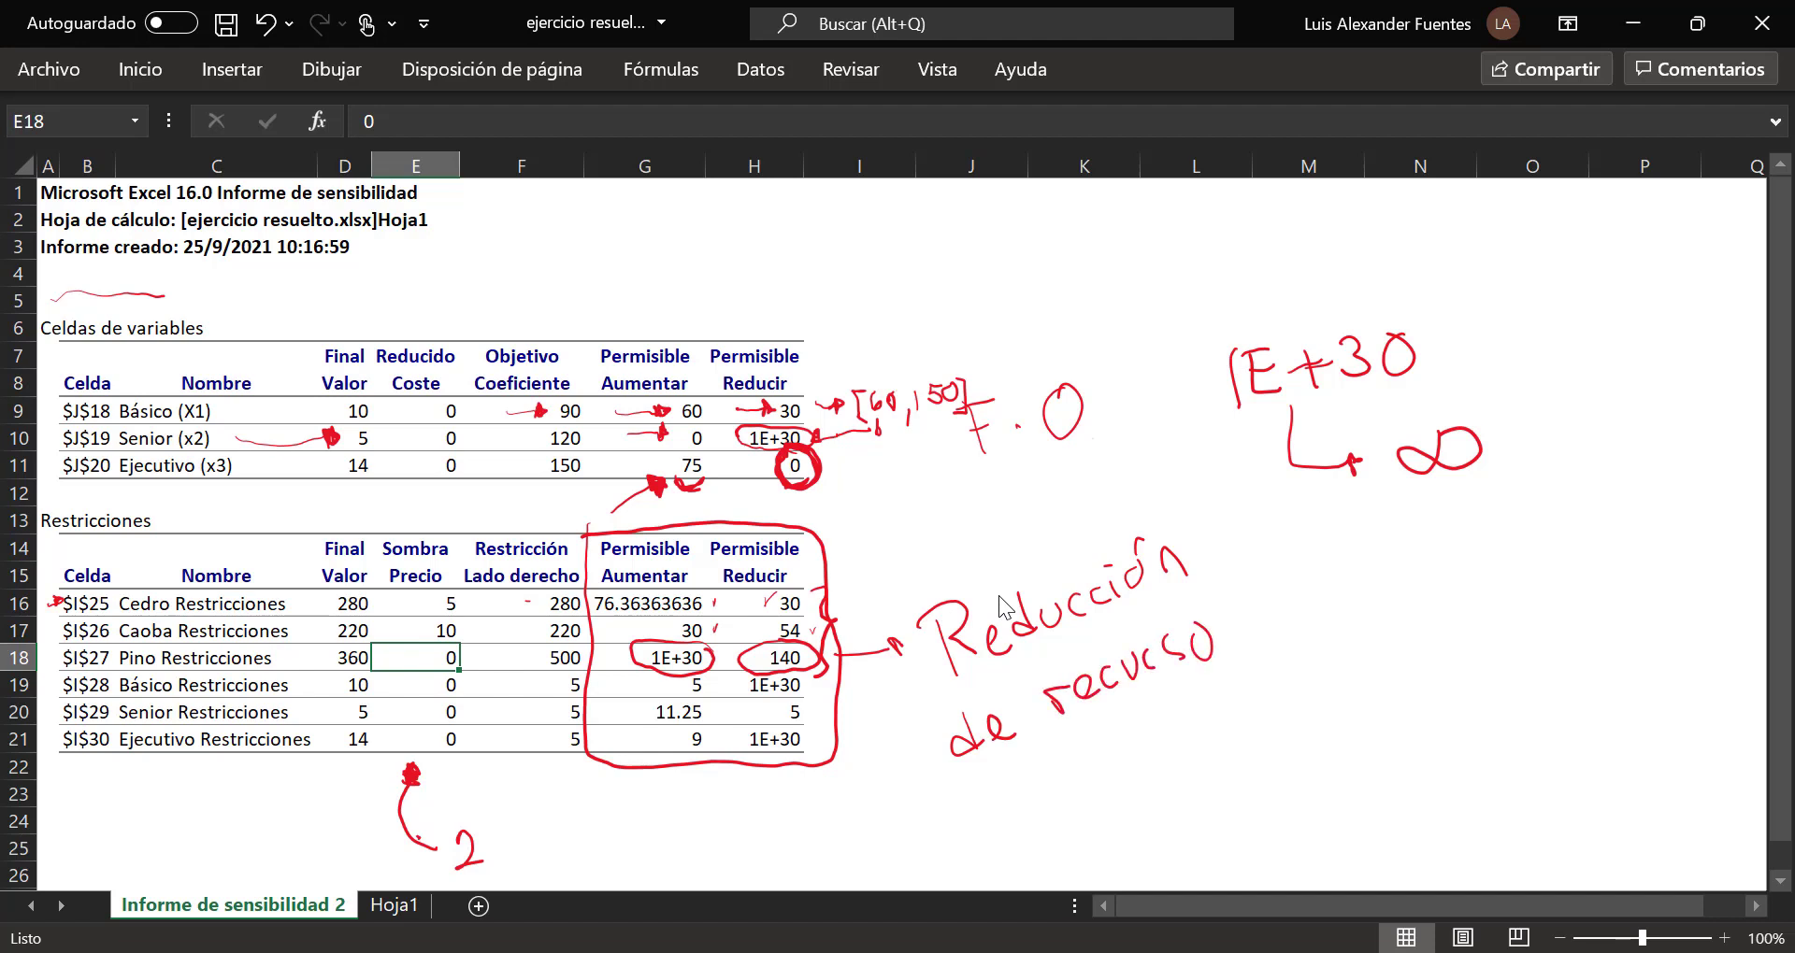
Step: Draw an arrow from Pino's 1E+30 to a handwritten note "Aumento del recurso" and circle Pino's 360 and 500
mouse_move(652, 667)
mouse_down()
mouse_move(616, 788)
mouse_move(653, 832)
mouse_up()
mouse_move(627, 827)
mouse_down()
mouse_move(673, 834)
mouse_move(718, 806)
mouse_up()
drag(711, 821, 744, 797)
drag(740, 806, 757, 788)
mouse_move(769, 787)
mouse_down()
mouse_move(777, 804)
mouse_move(764, 793)
mouse_up()
mouse_move(682, 853)
mouse_down()
mouse_move(666, 865)
mouse_move(706, 850)
mouse_up()
mouse_move(715, 832)
mouse_down()
mouse_move(712, 864)
mouse_move(830, 823)
mouse_move(821, 845)
mouse_up()
drag(854, 822, 850, 835)
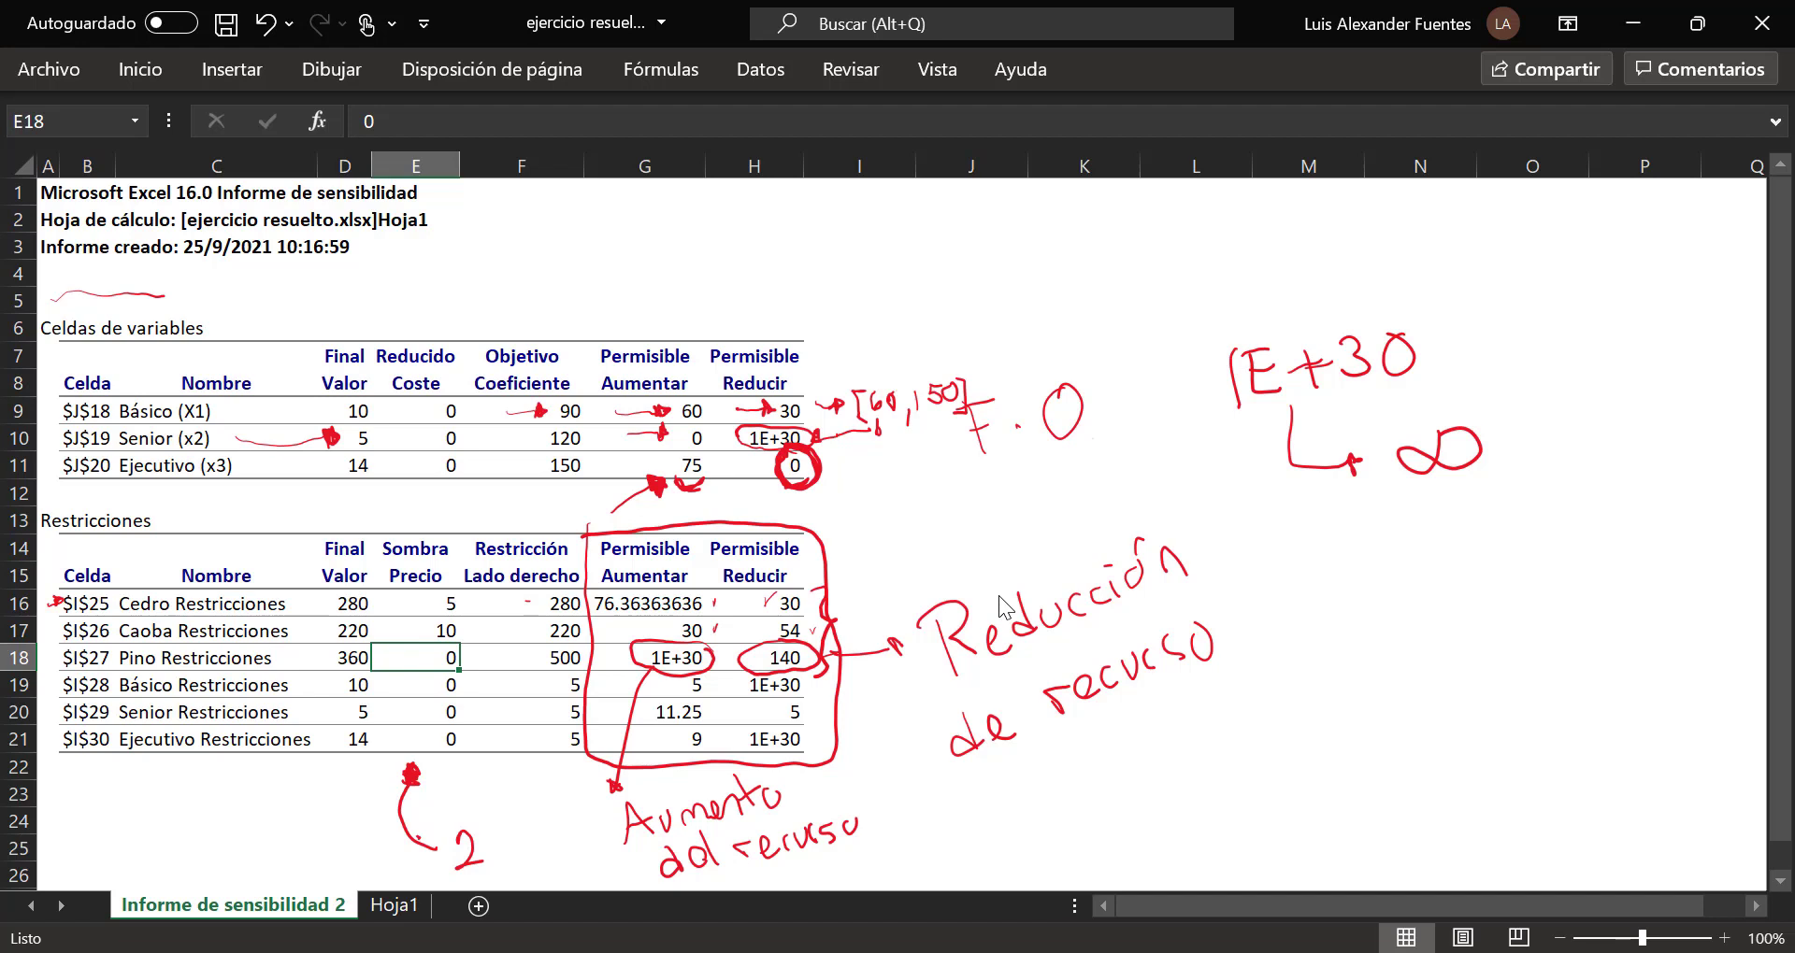
mouse_move(357, 643)
mouse_down()
mouse_move(362, 666)
mouse_move(325, 645)
mouse_up()
mouse_move(560, 642)
mouse_down()
mouse_move(540, 666)
mouse_move(586, 671)
mouse_move(572, 639)
mouse_up()
Step: Enter the resource labels Cedro, Caoba and Pino in D53:D55 of Hoja1
click(384, 907)
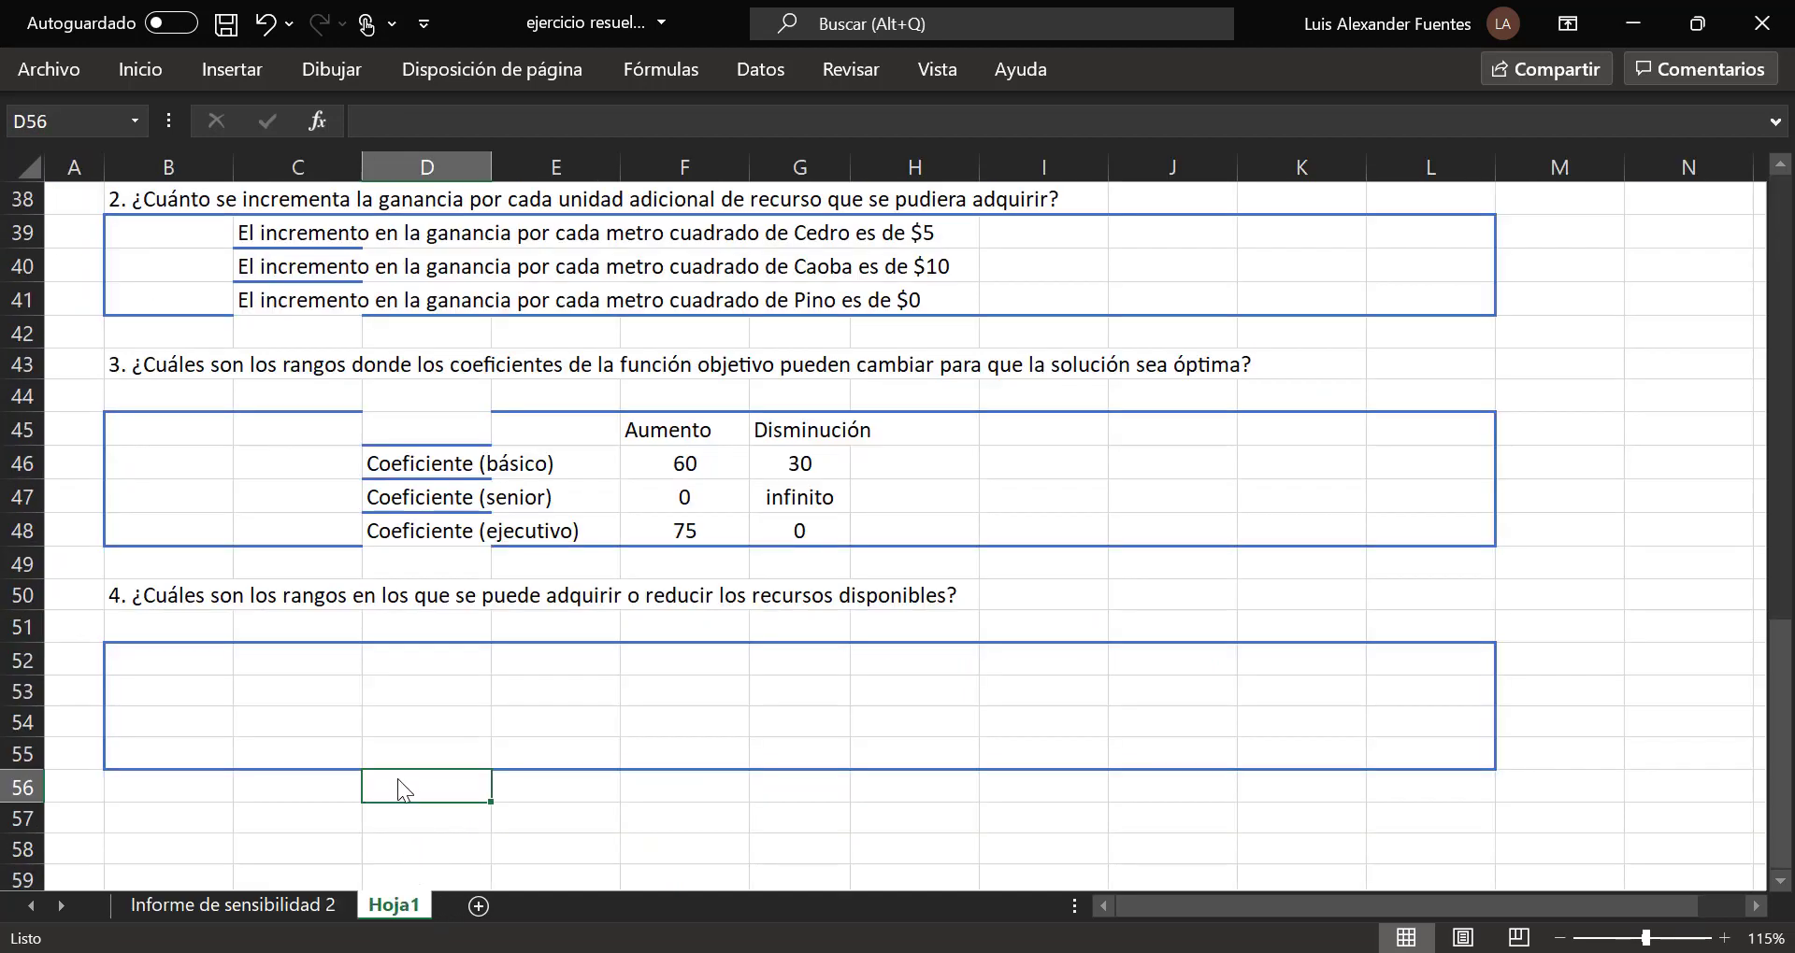
click(407, 664)
click(422, 699)
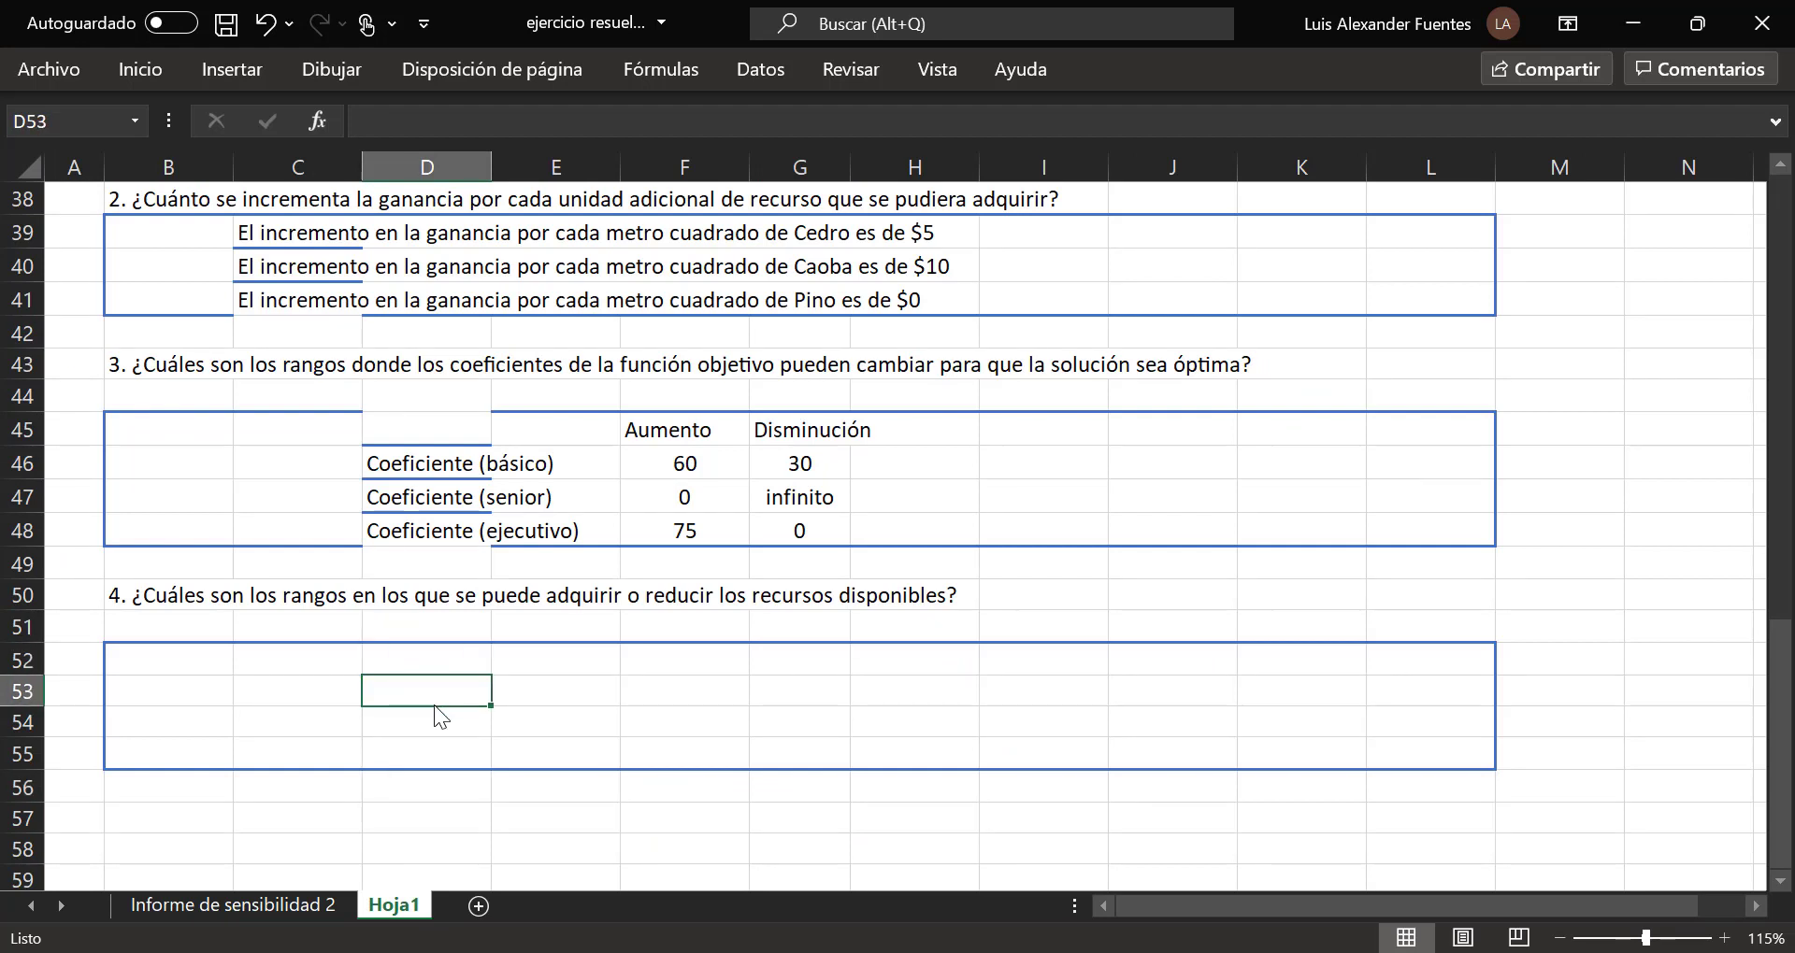
text(Cedro)
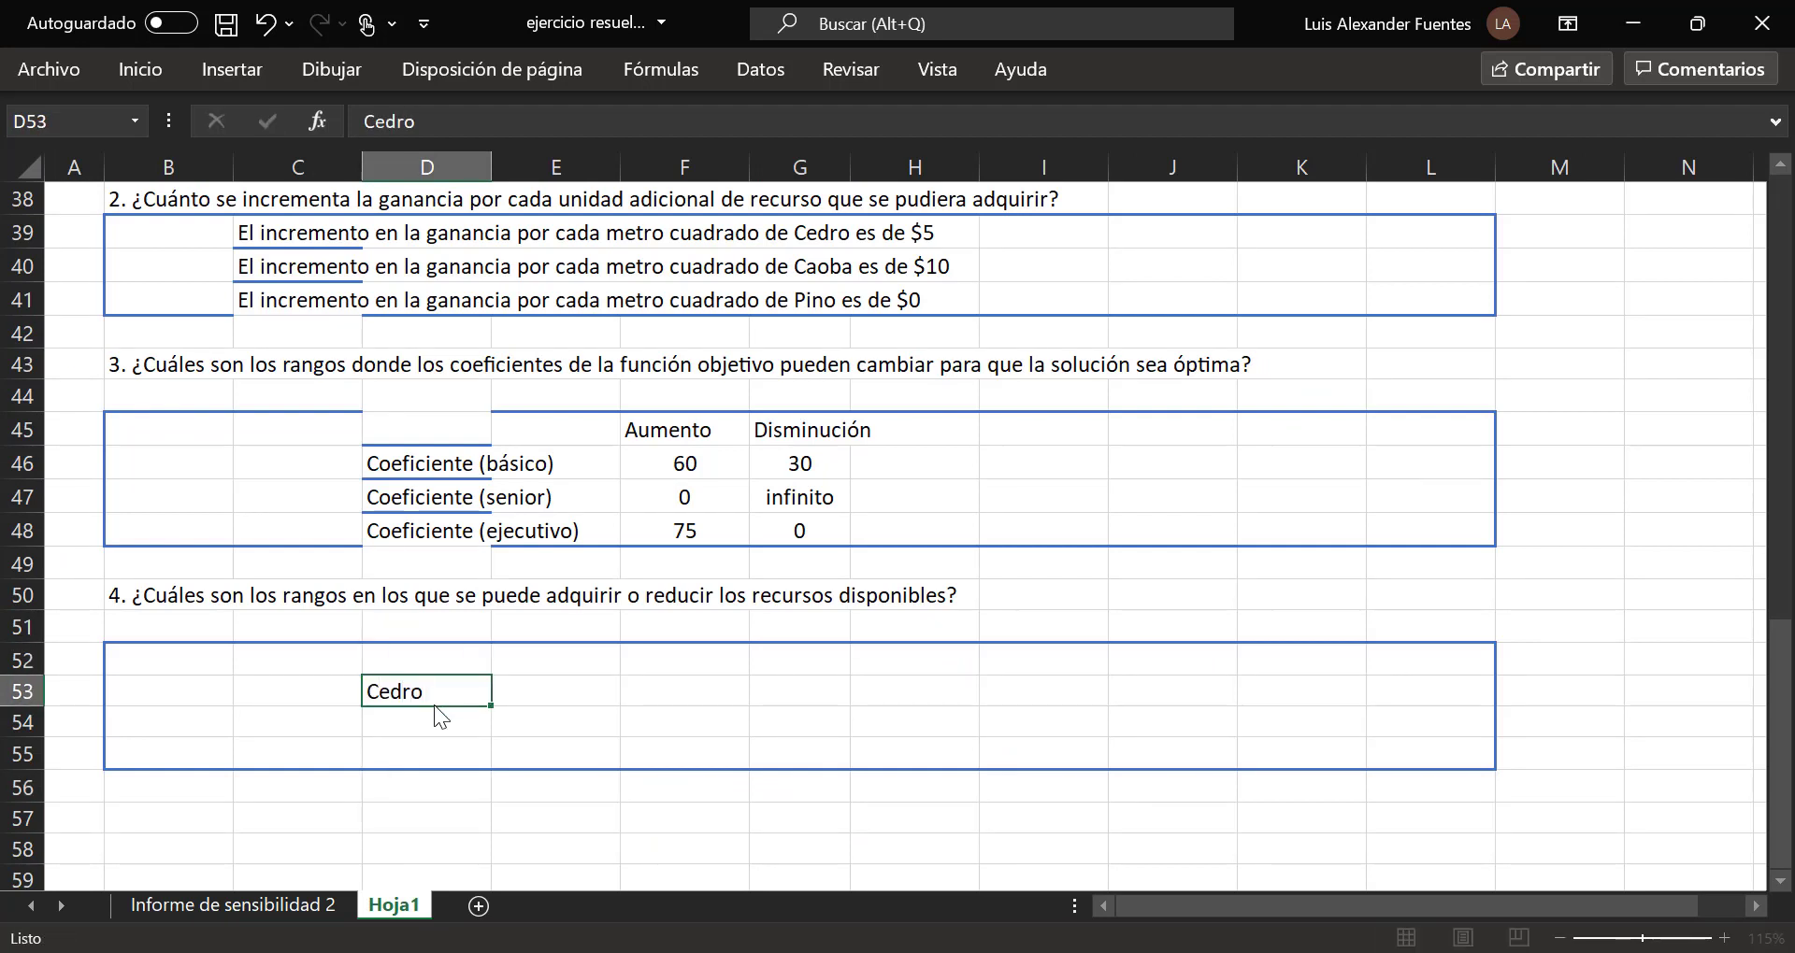
key(Return)
text(Caoba)
key(Return)
text(Pino)
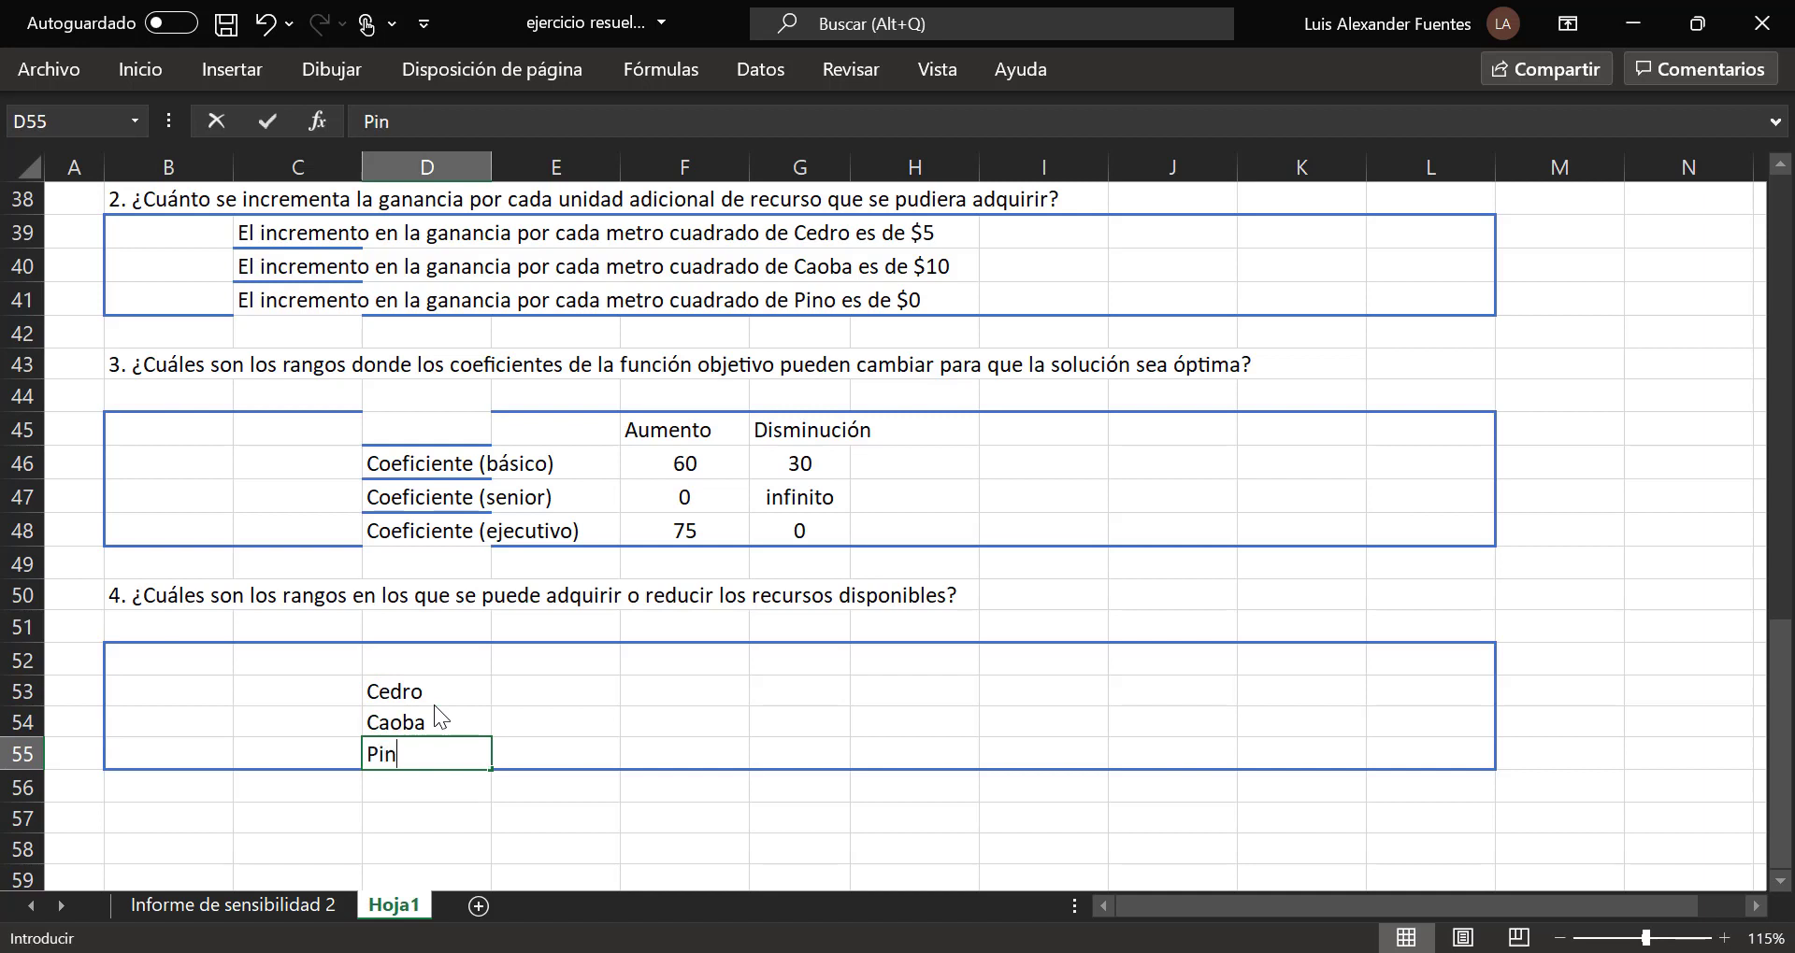
key(Tab)
Step: Enter the column headings "Incremento" in E52 and "Reducción" in F52 for the question 4 table
key(Right)
key(Up)
key(Up)
key(Up)
key(Left)
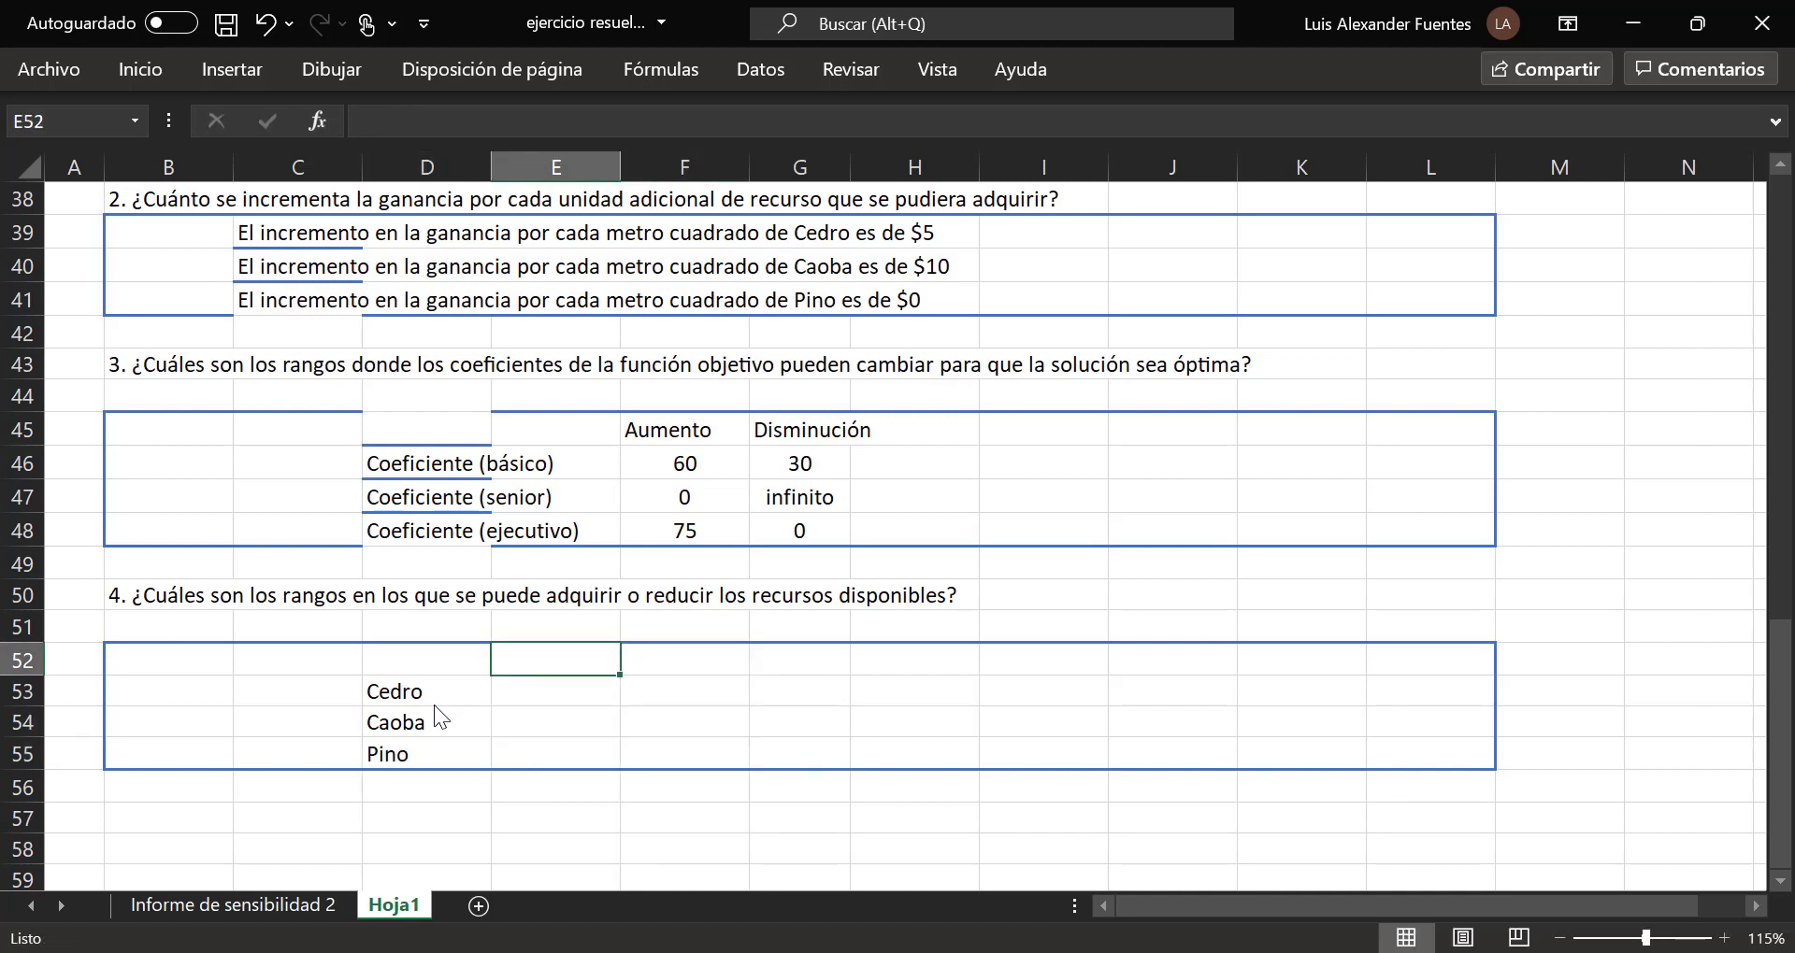
text(Incremento)
key(Tab)
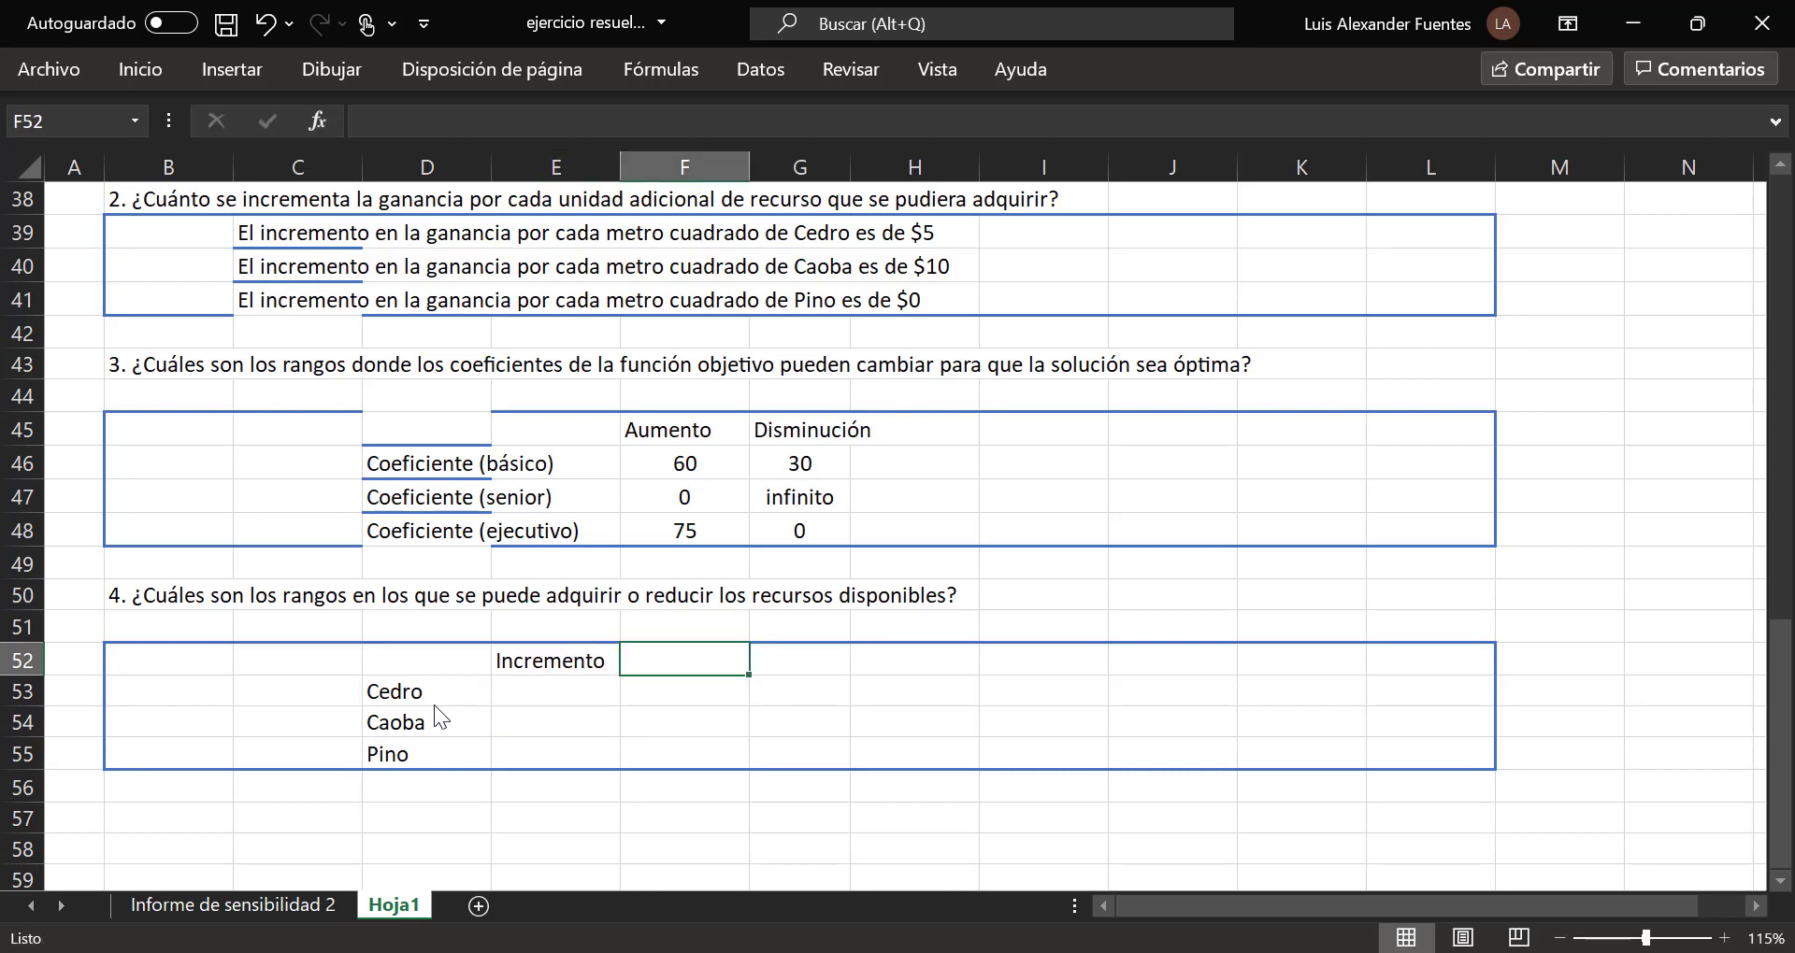
text(Reducción)
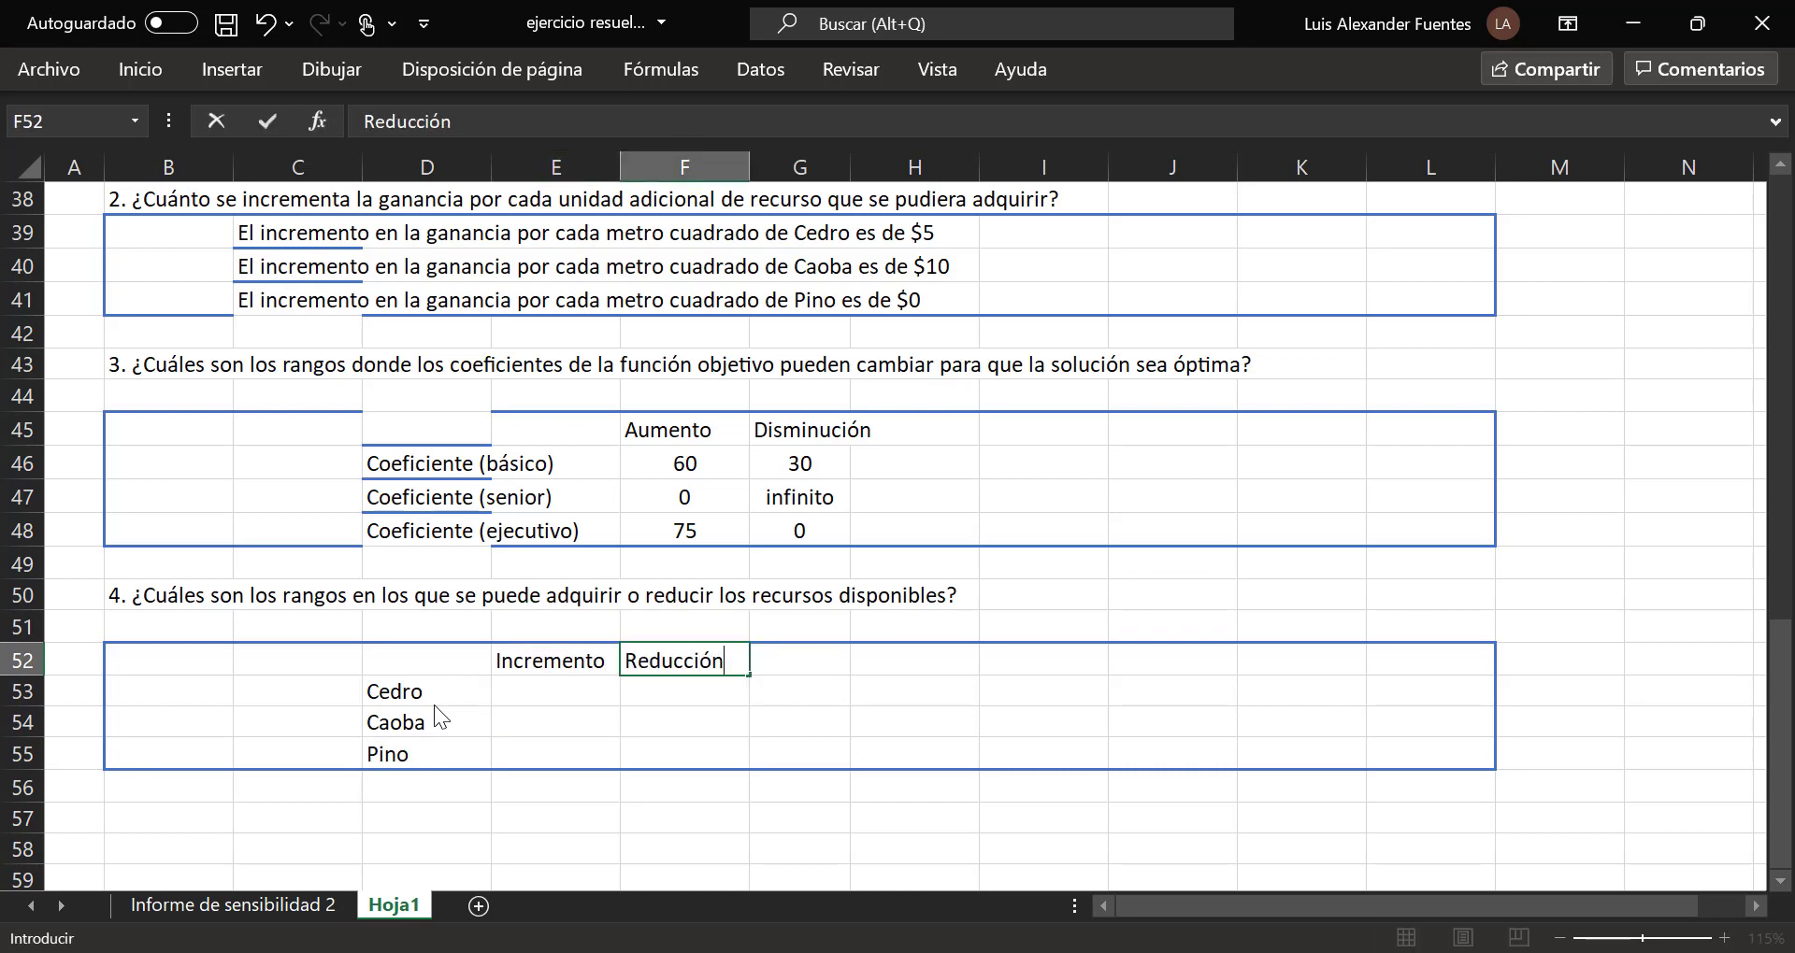
key(Return)
Step: Check the Cedro row of the sensitivity report and enter 76.36 in E53 and 30 in F53 of Hoja1
key(Left)
click(251, 903)
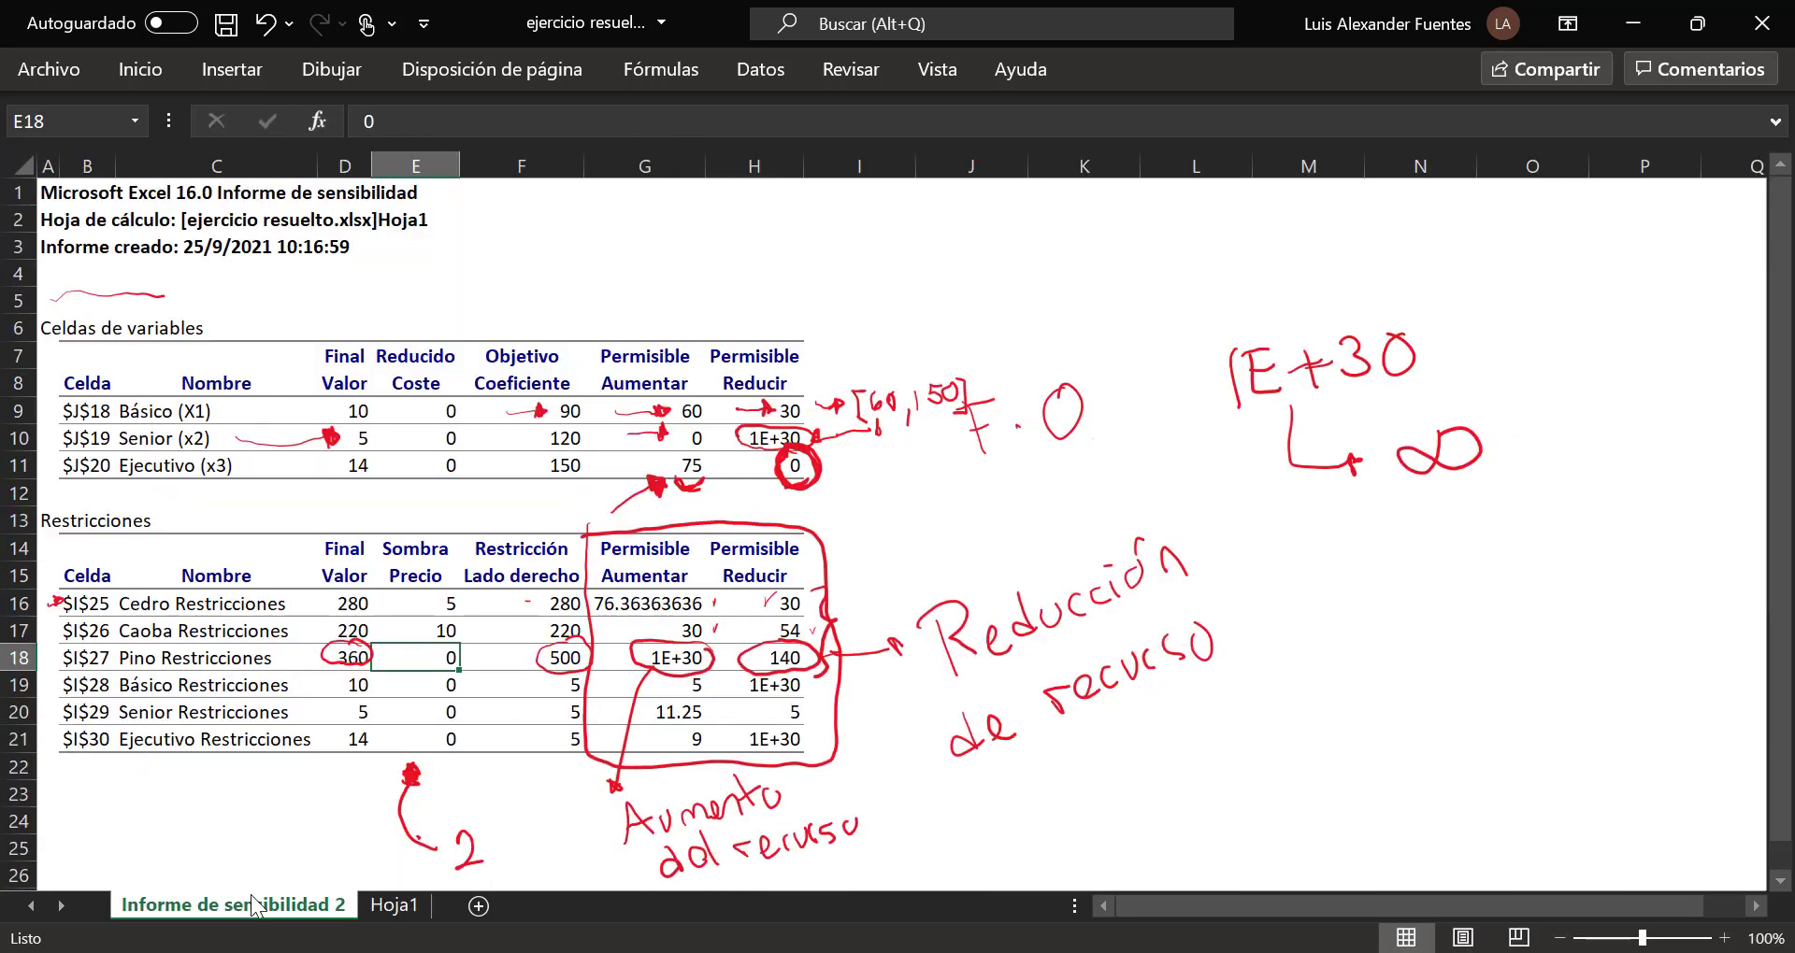
click(391, 905)
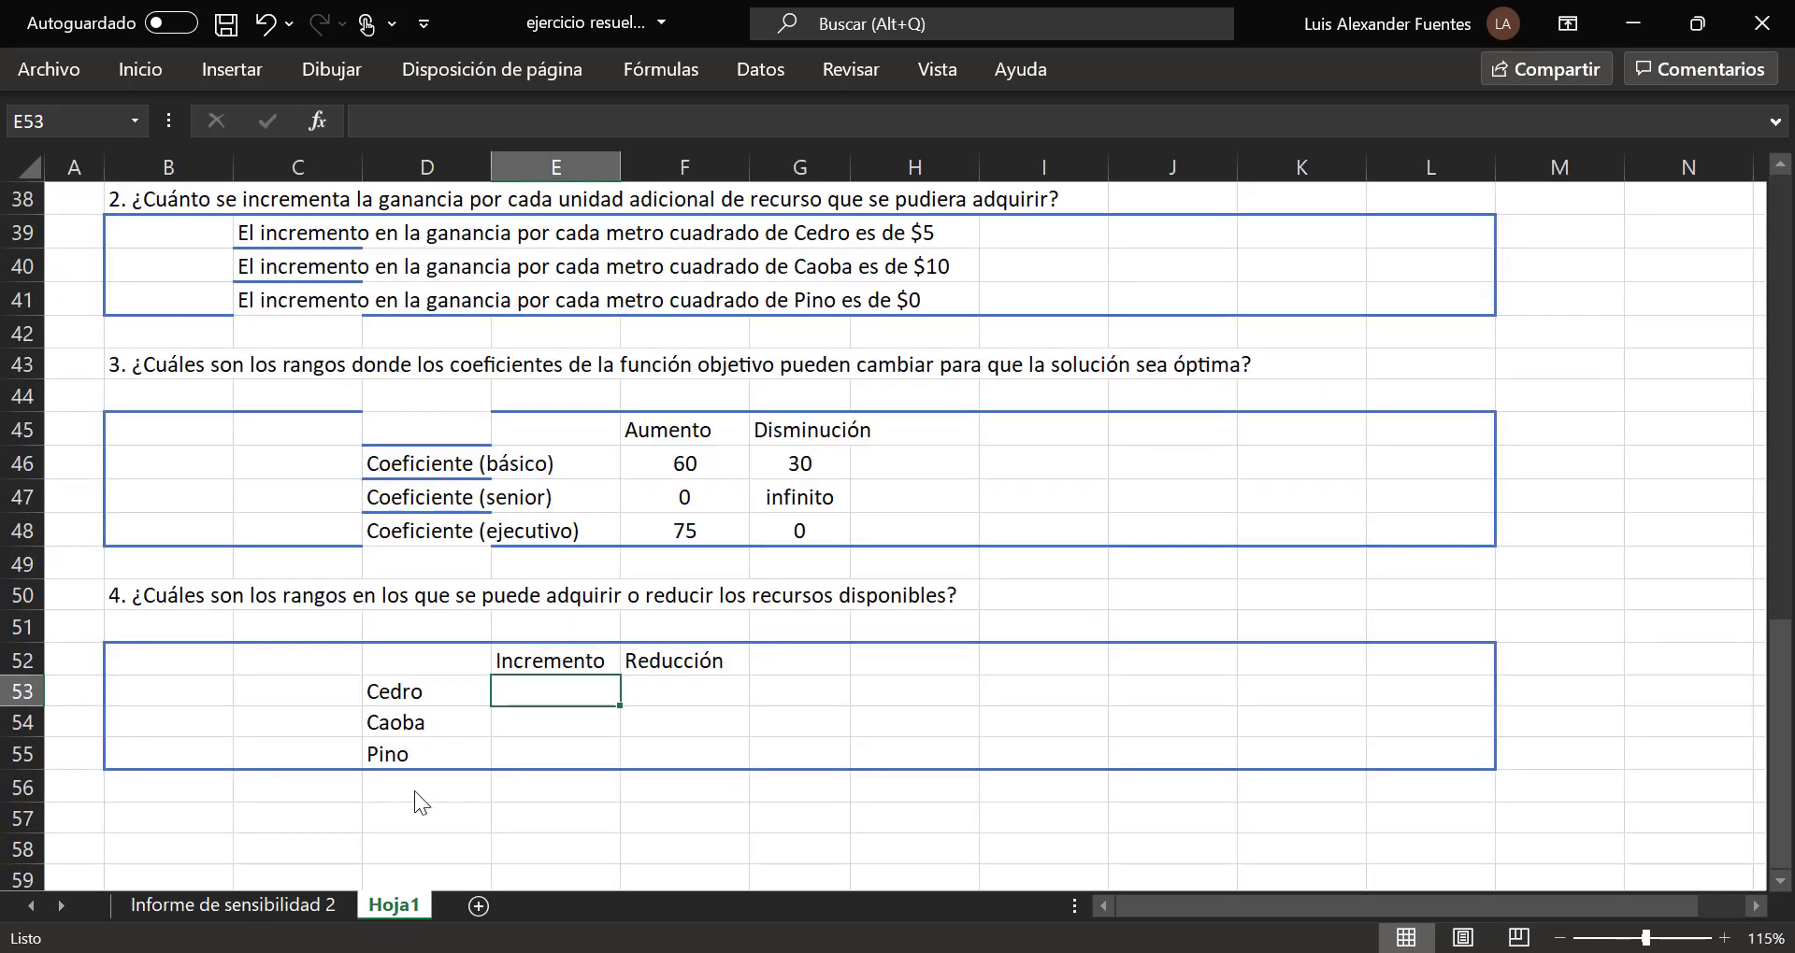
text(76.)
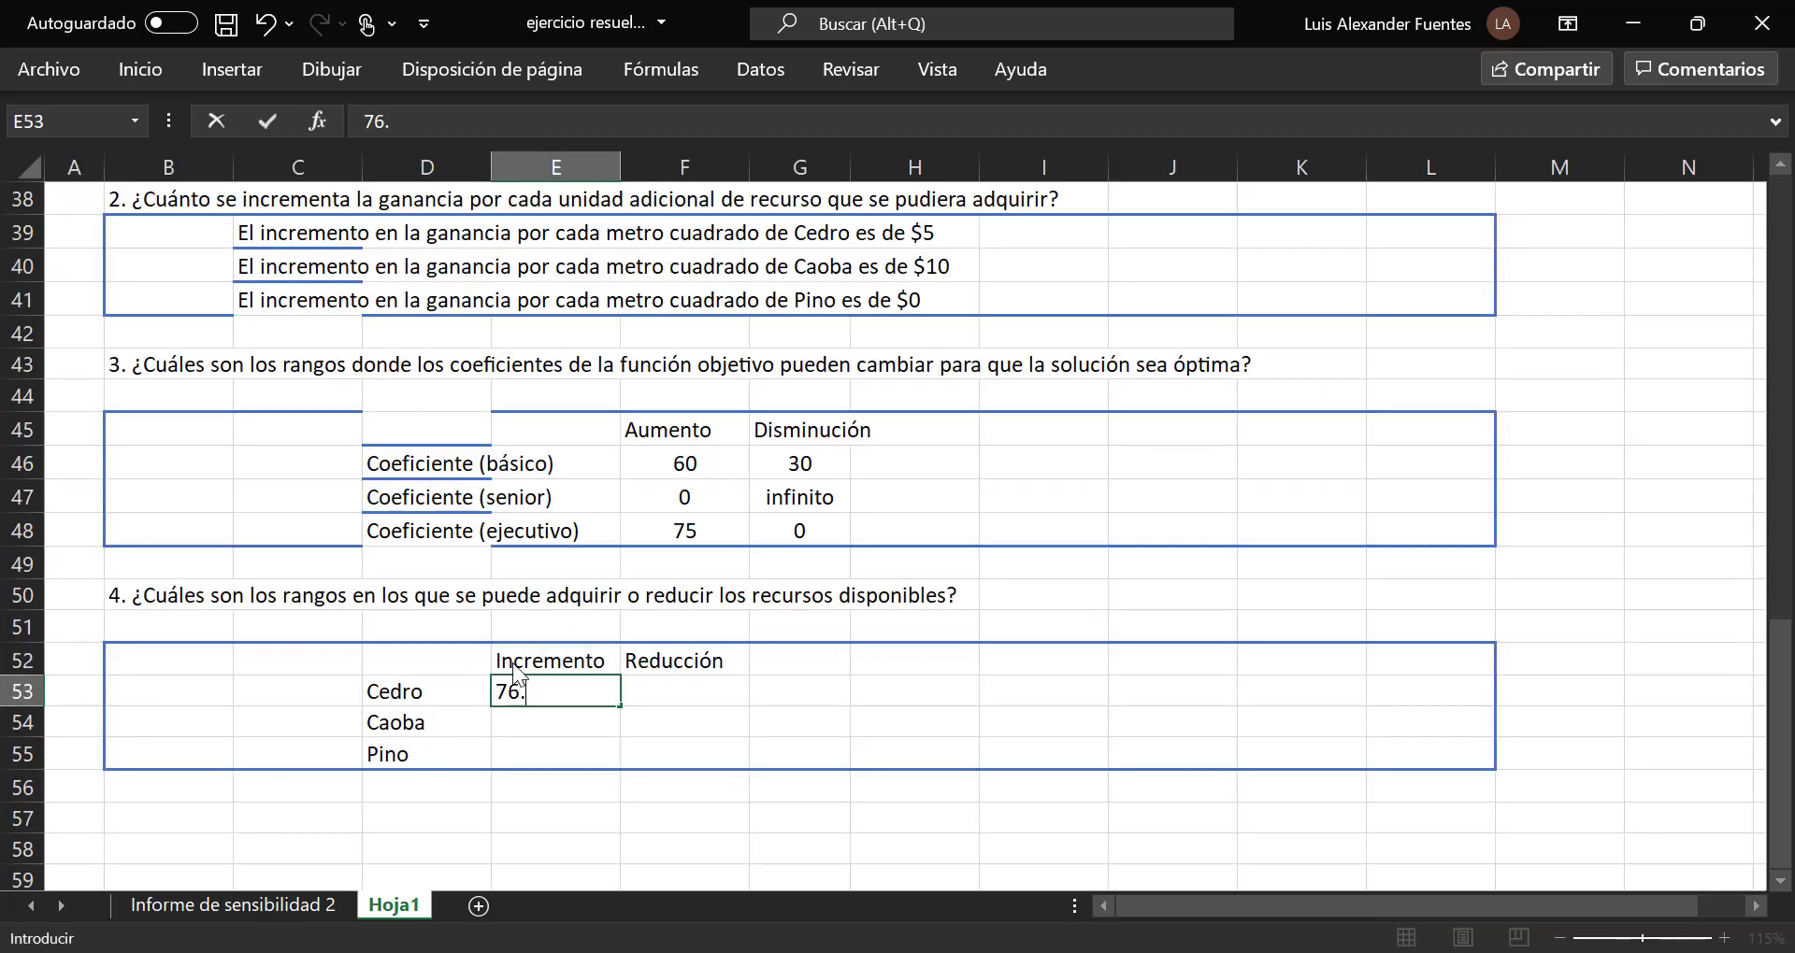
text(26)
key(BackSpace)
key(BackSpace)
text(36)
key(Tab)
click(255, 906)
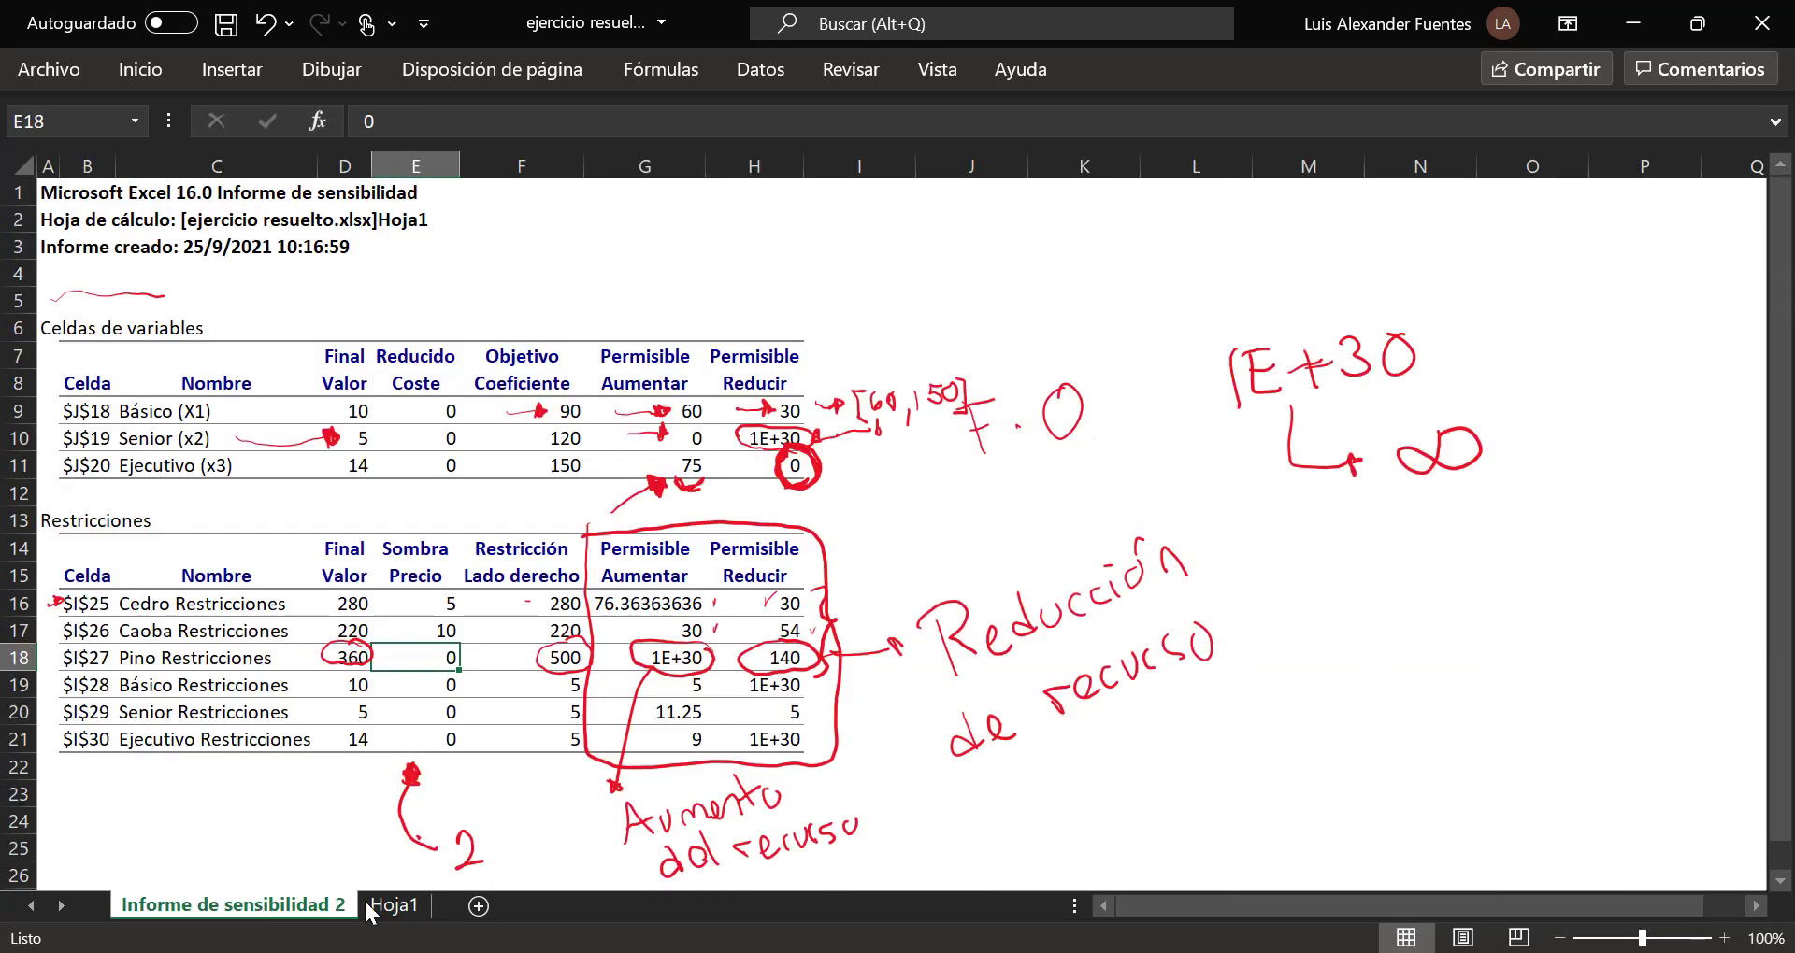
click(394, 905)
text(30)
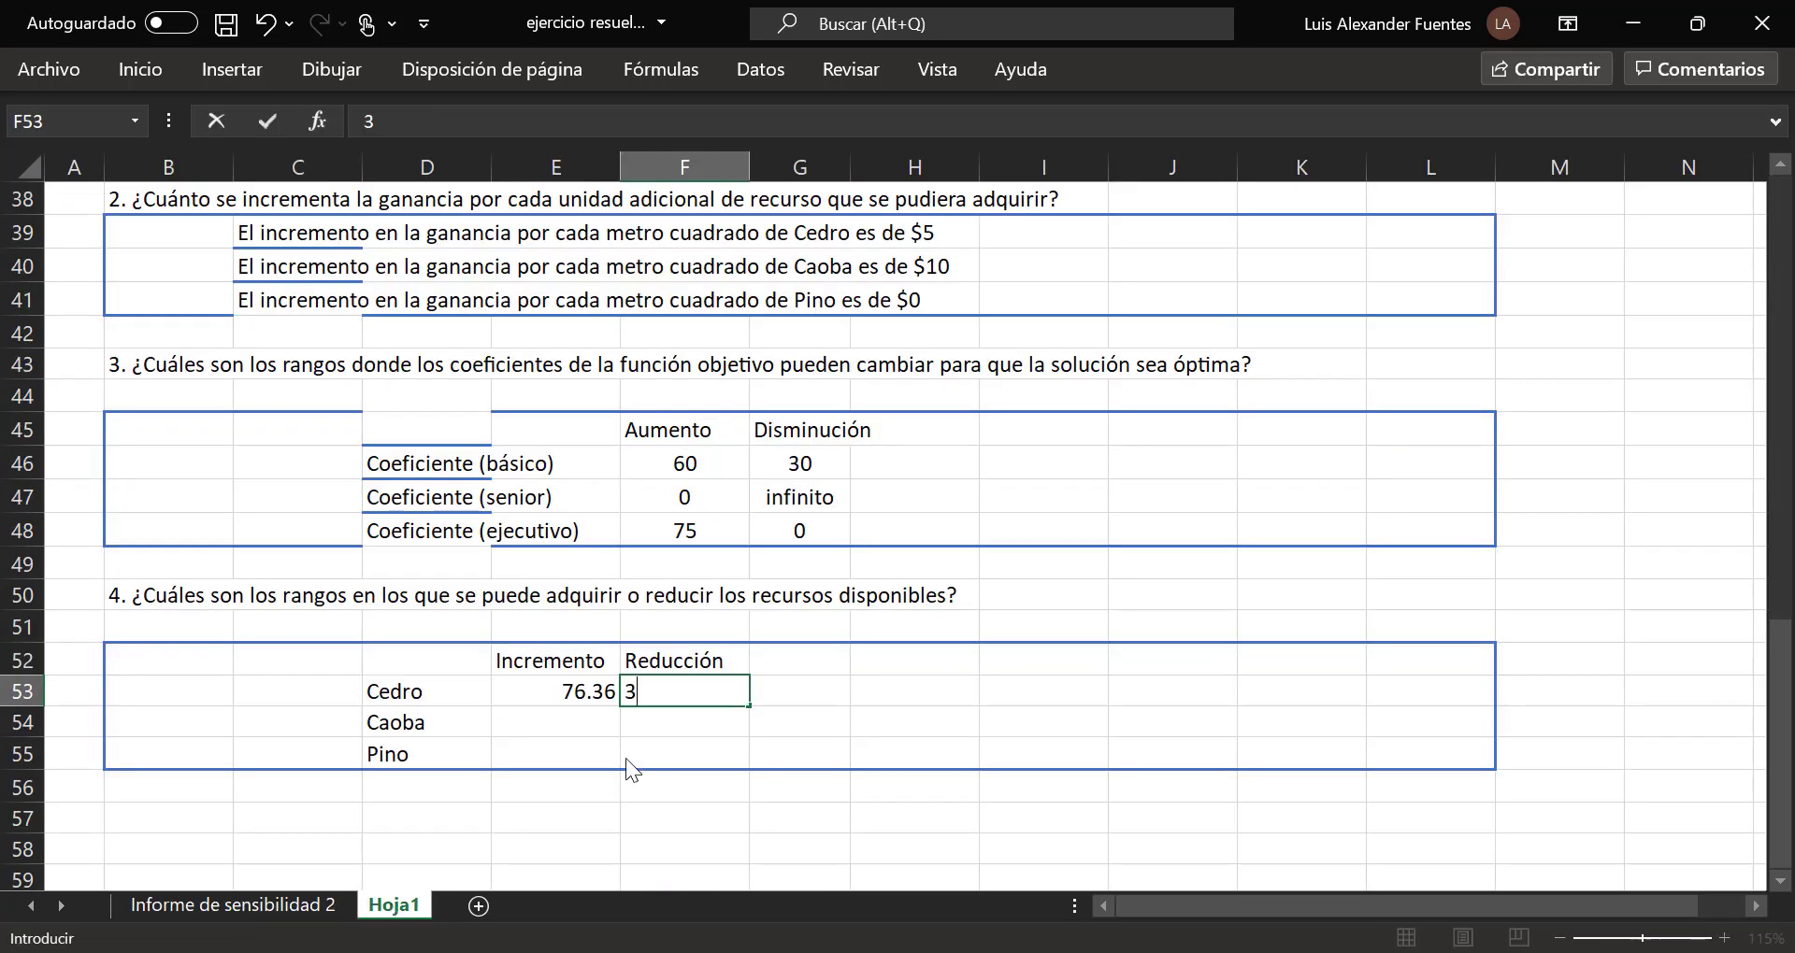
key(Return)
Step: Check the Caoba row of the sensitivity report and enter 30 in E54 and 54 in F54 of Hoja1
key(Left)
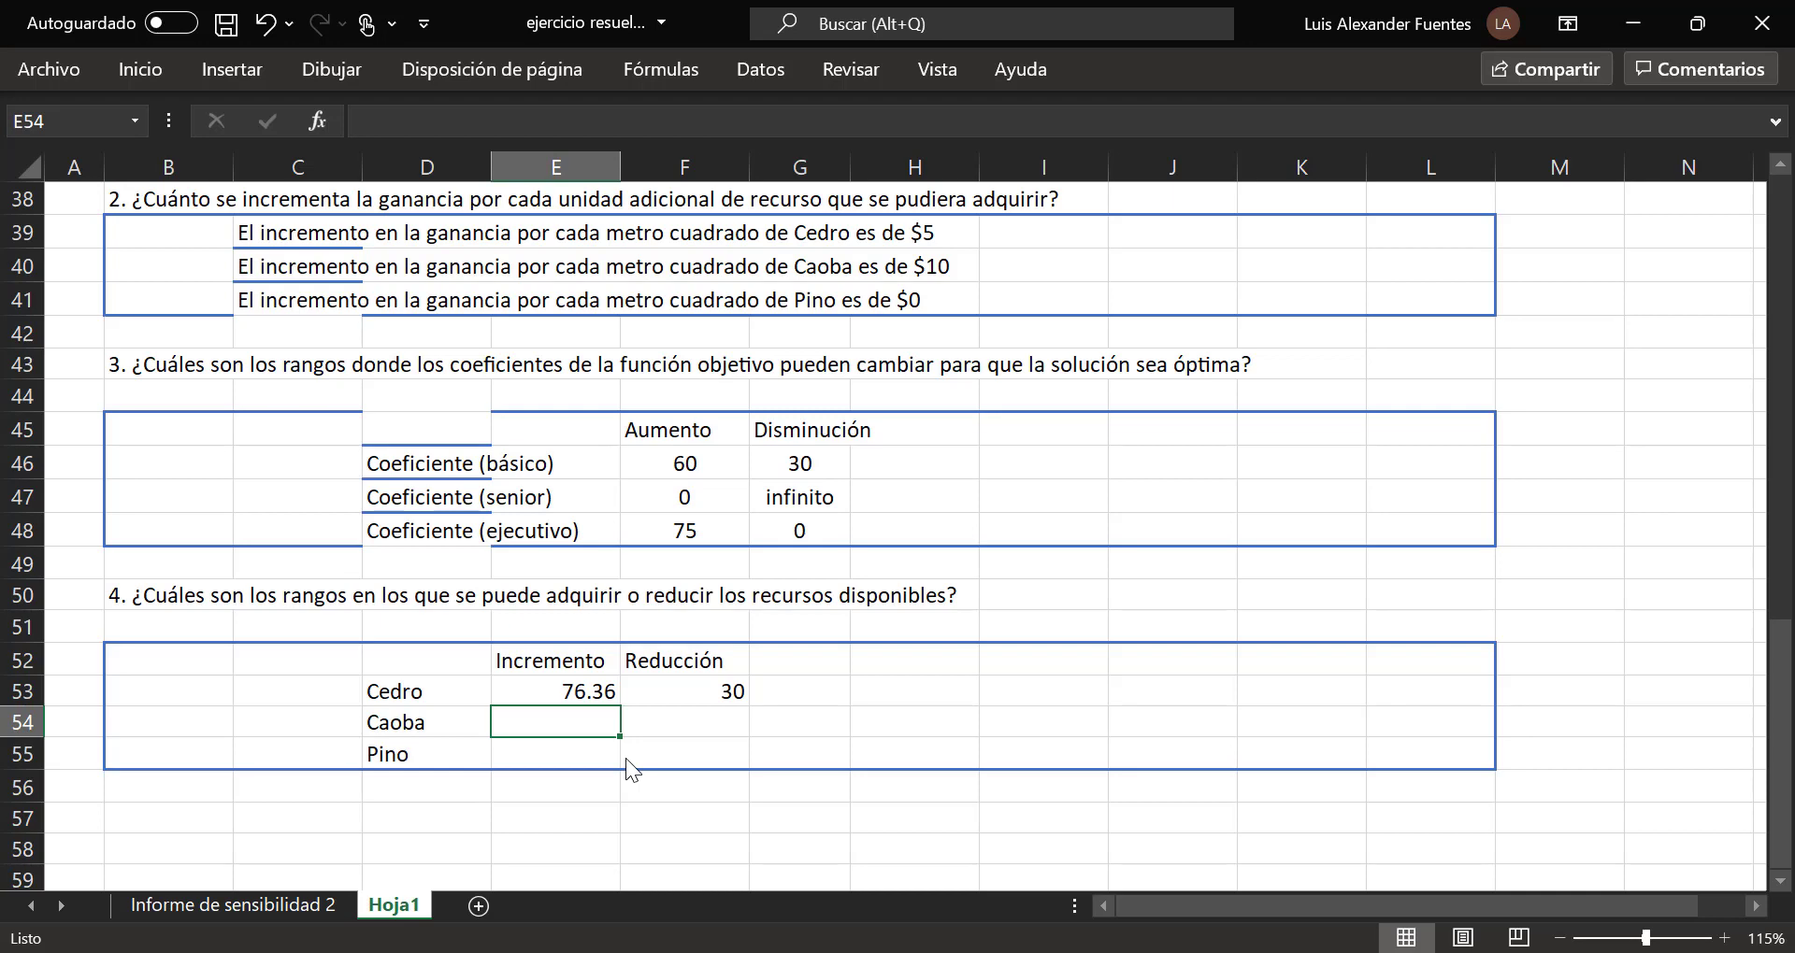
click(276, 906)
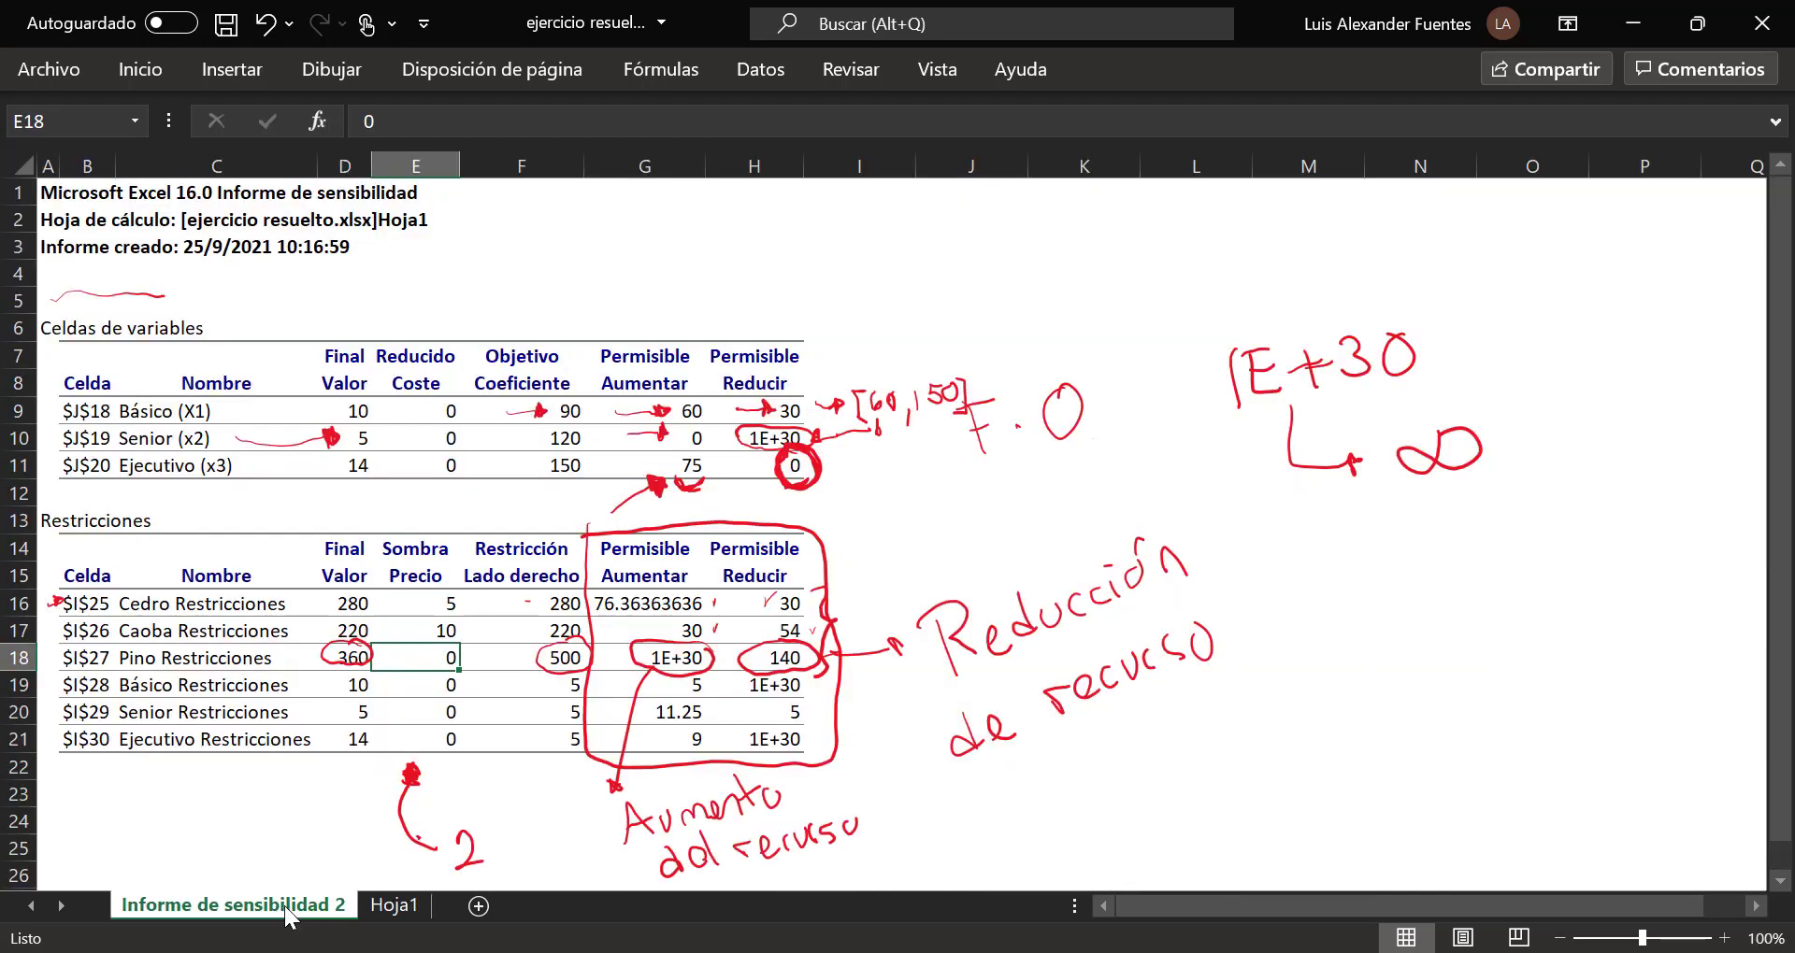
click(410, 909)
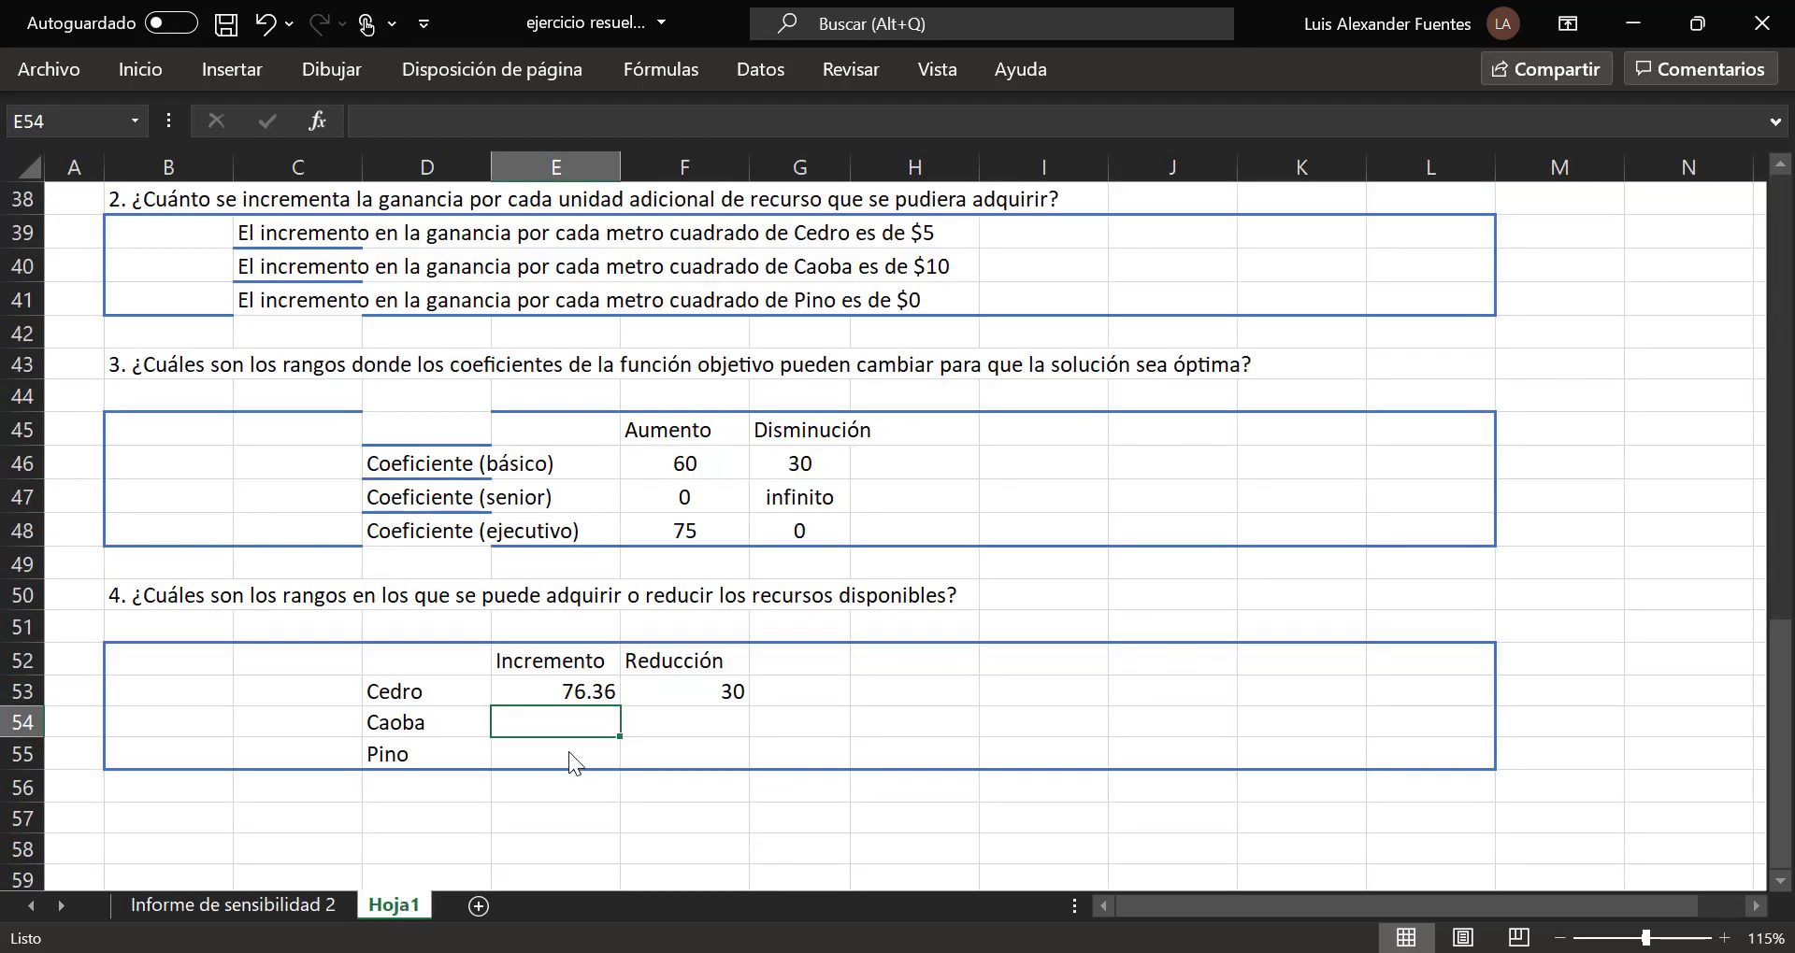
text(30)
key(Tab)
text(54)
key(Return)
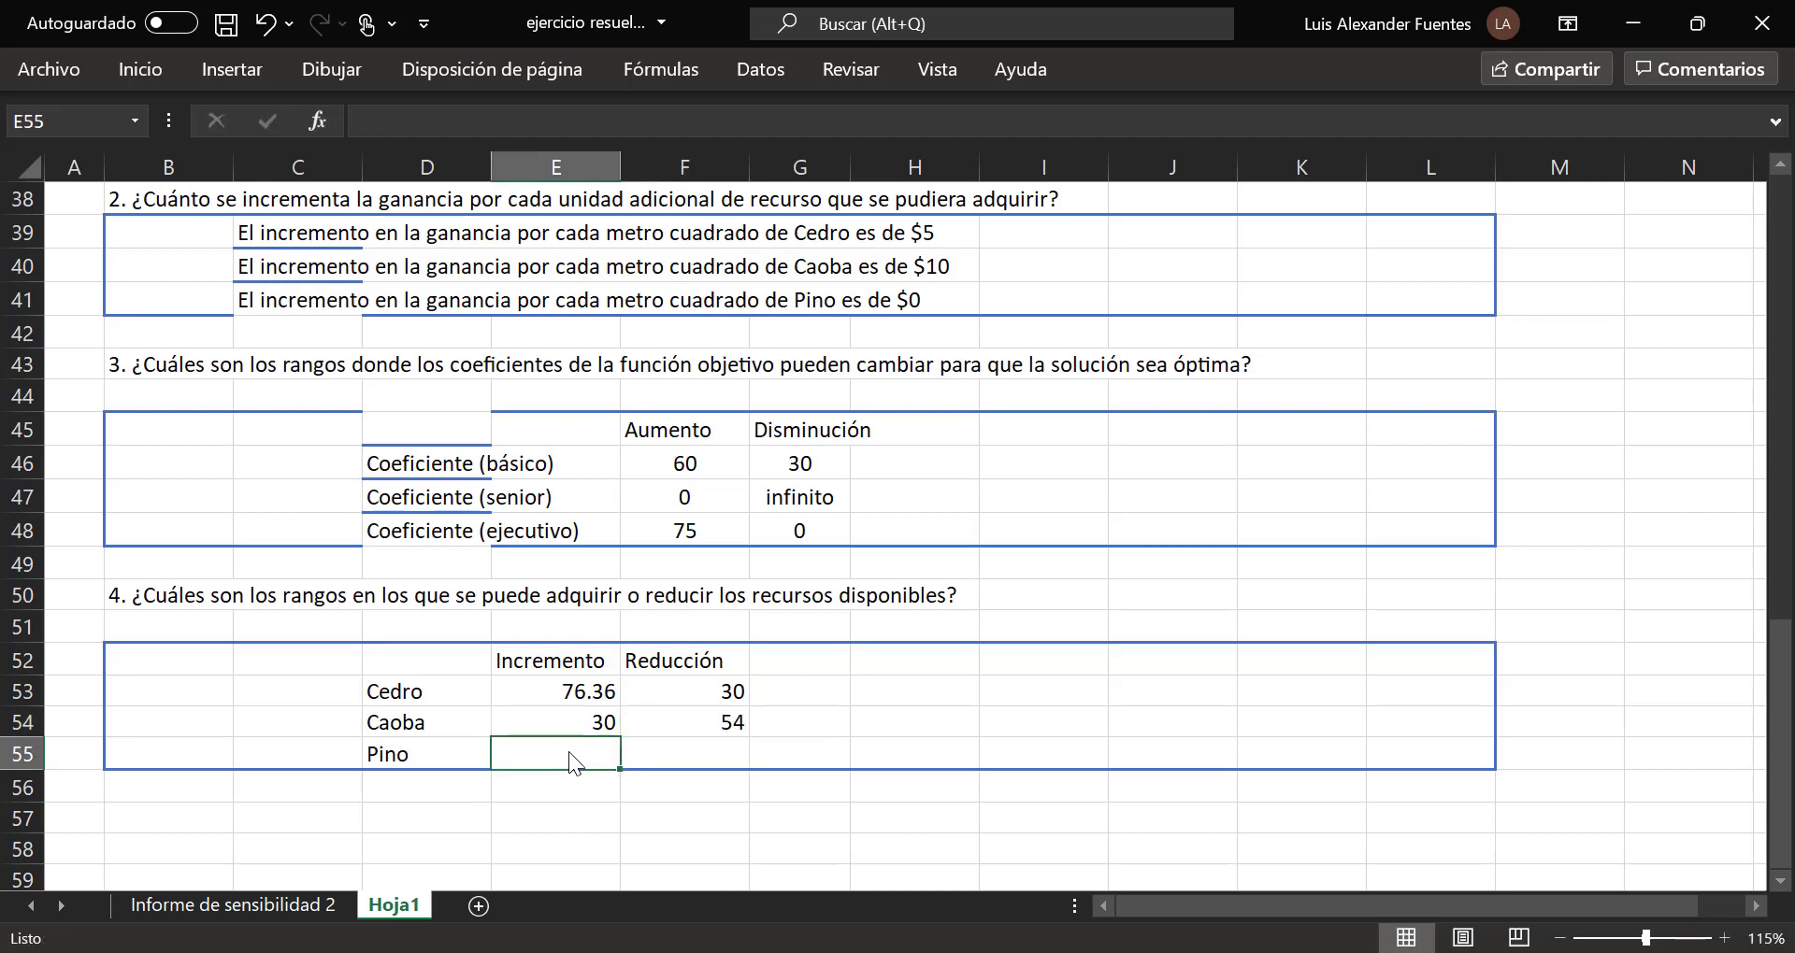
Step: Check the Pino row of the sensitivity report and enter "Infinito" in E55 and 140 in F55 of Hoja1
click(301, 900)
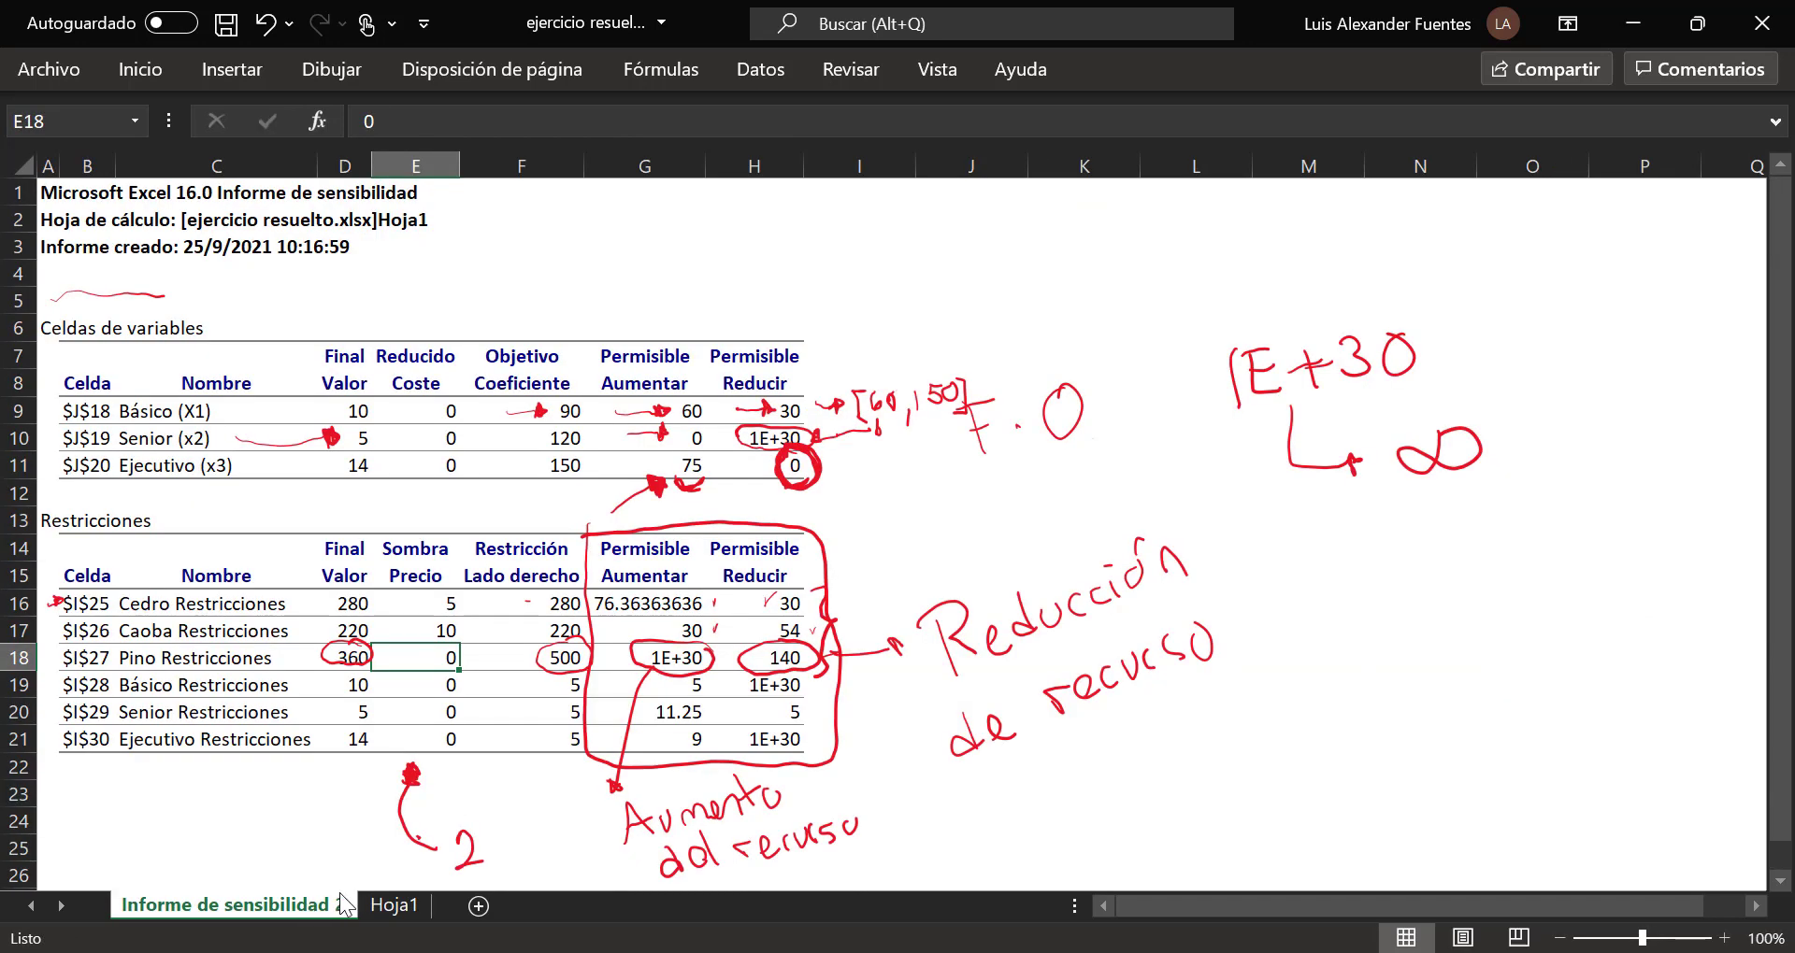
click(408, 907)
text(Infiniro)
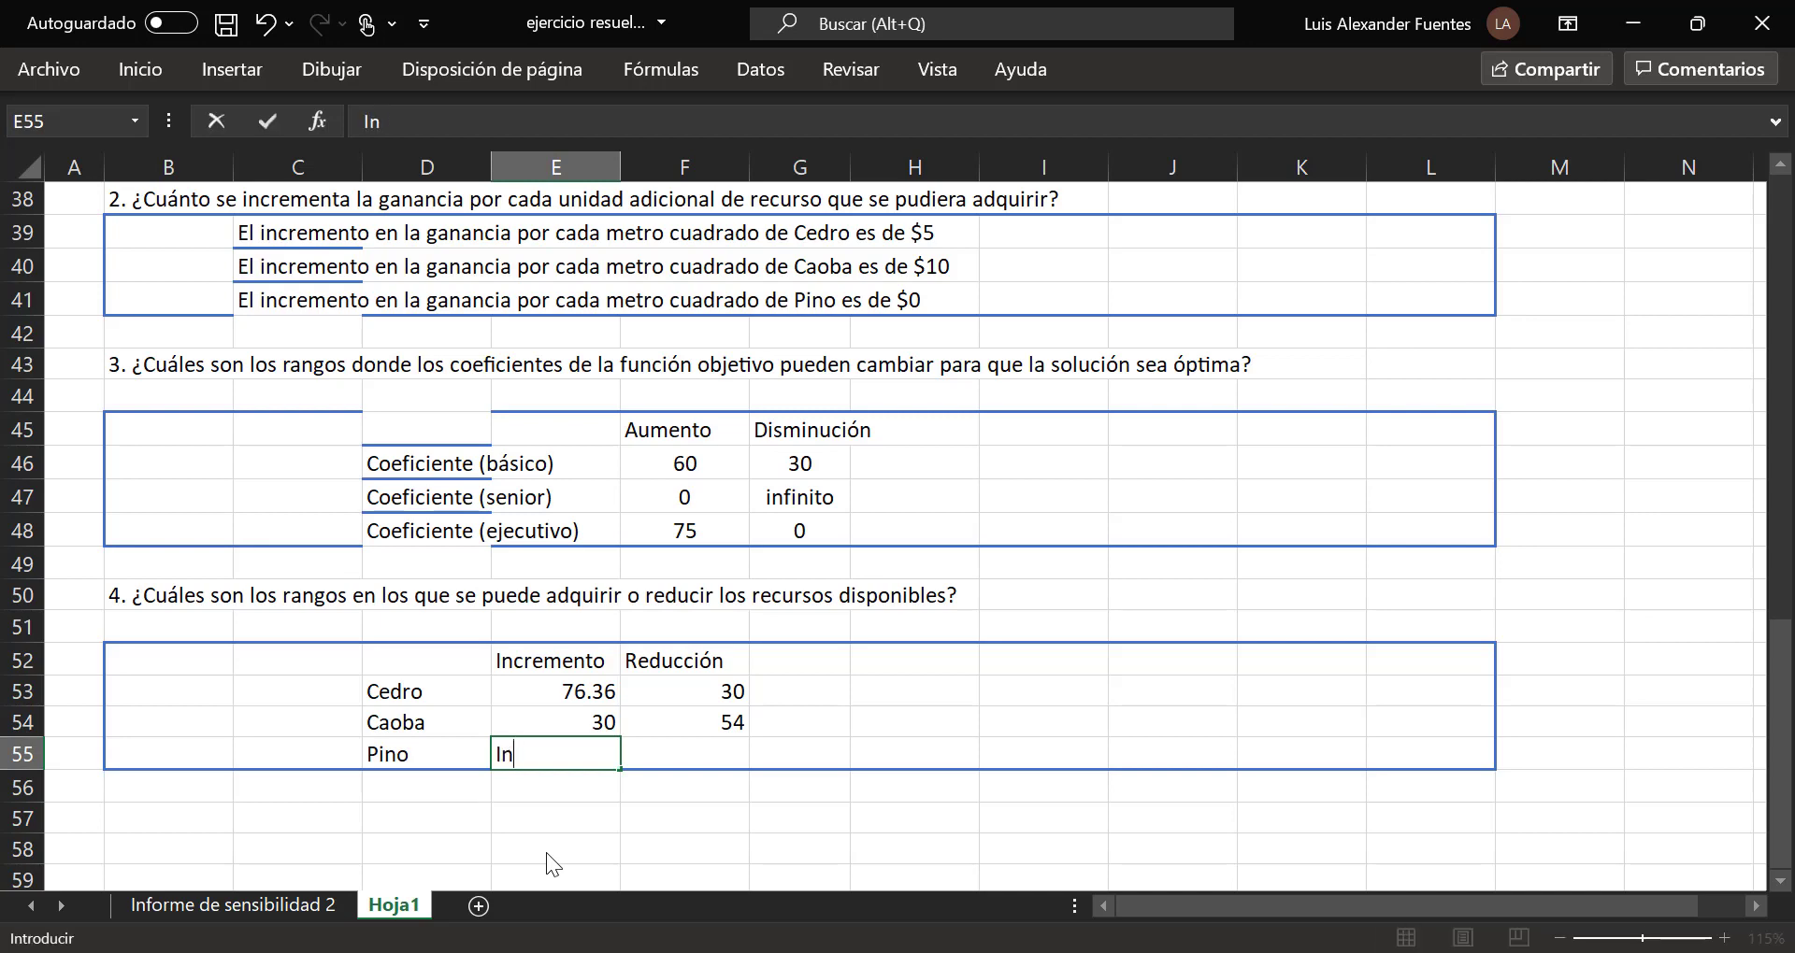
key(BackSpace)
key(BackSpace)
text(to)
key(Tab)
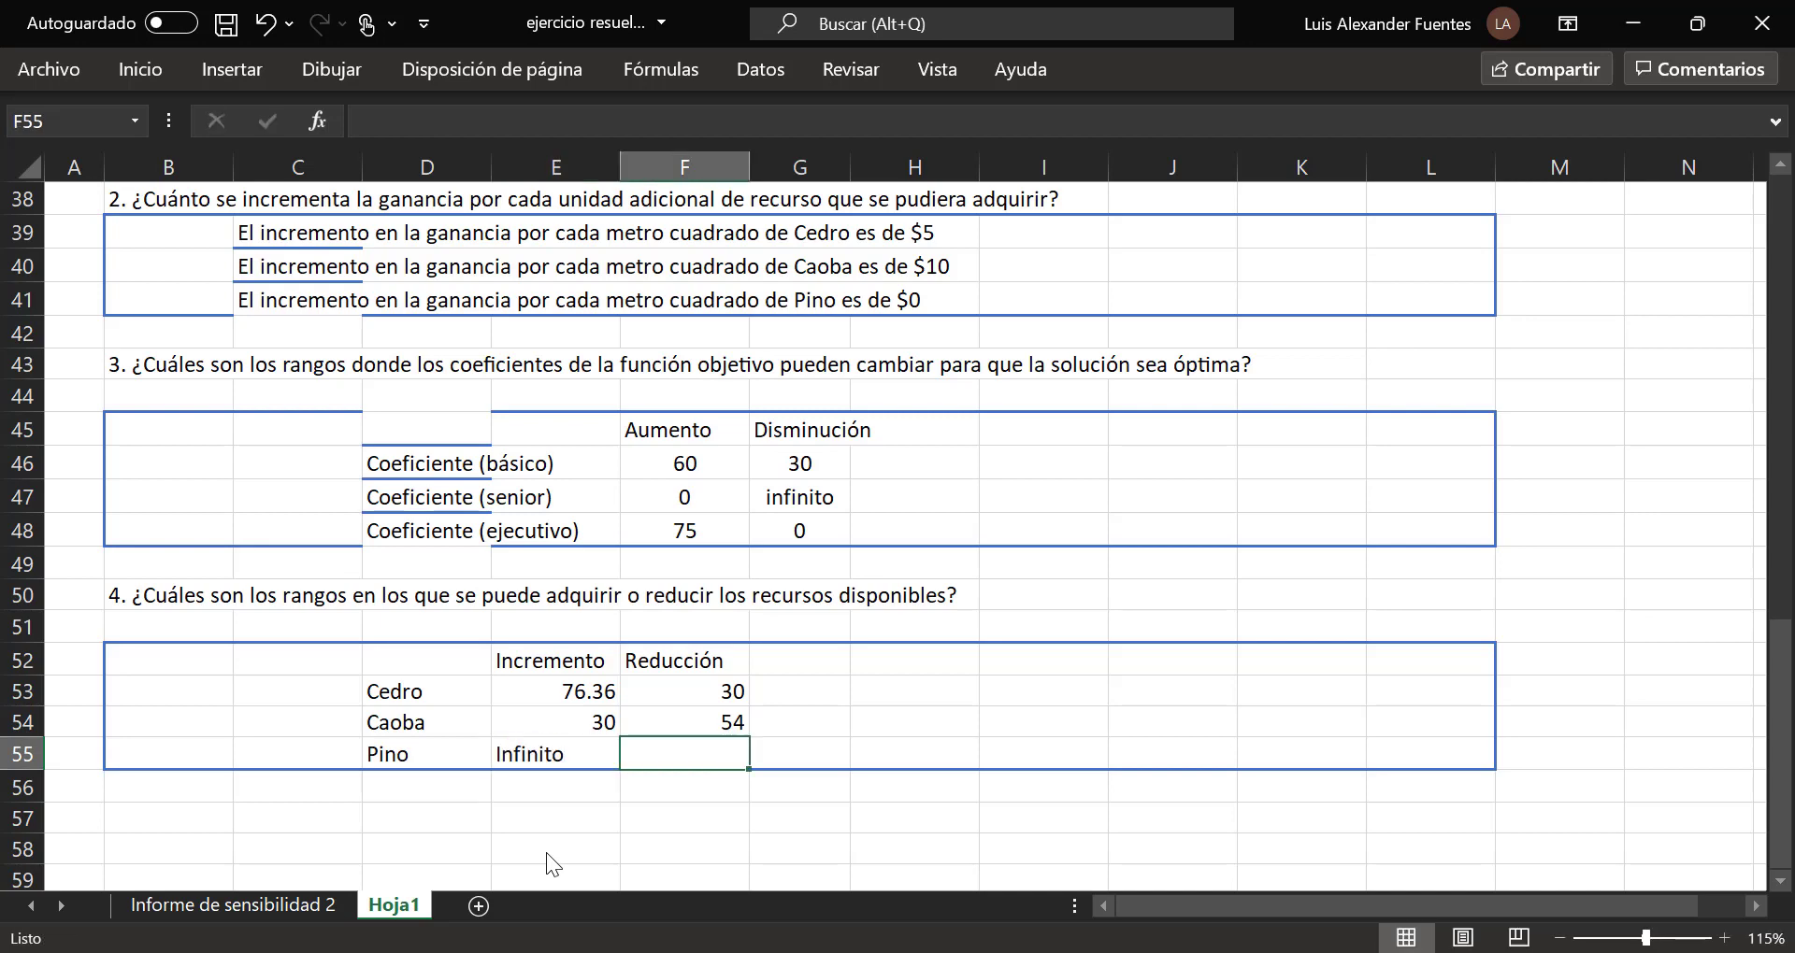
click(265, 906)
click(392, 905)
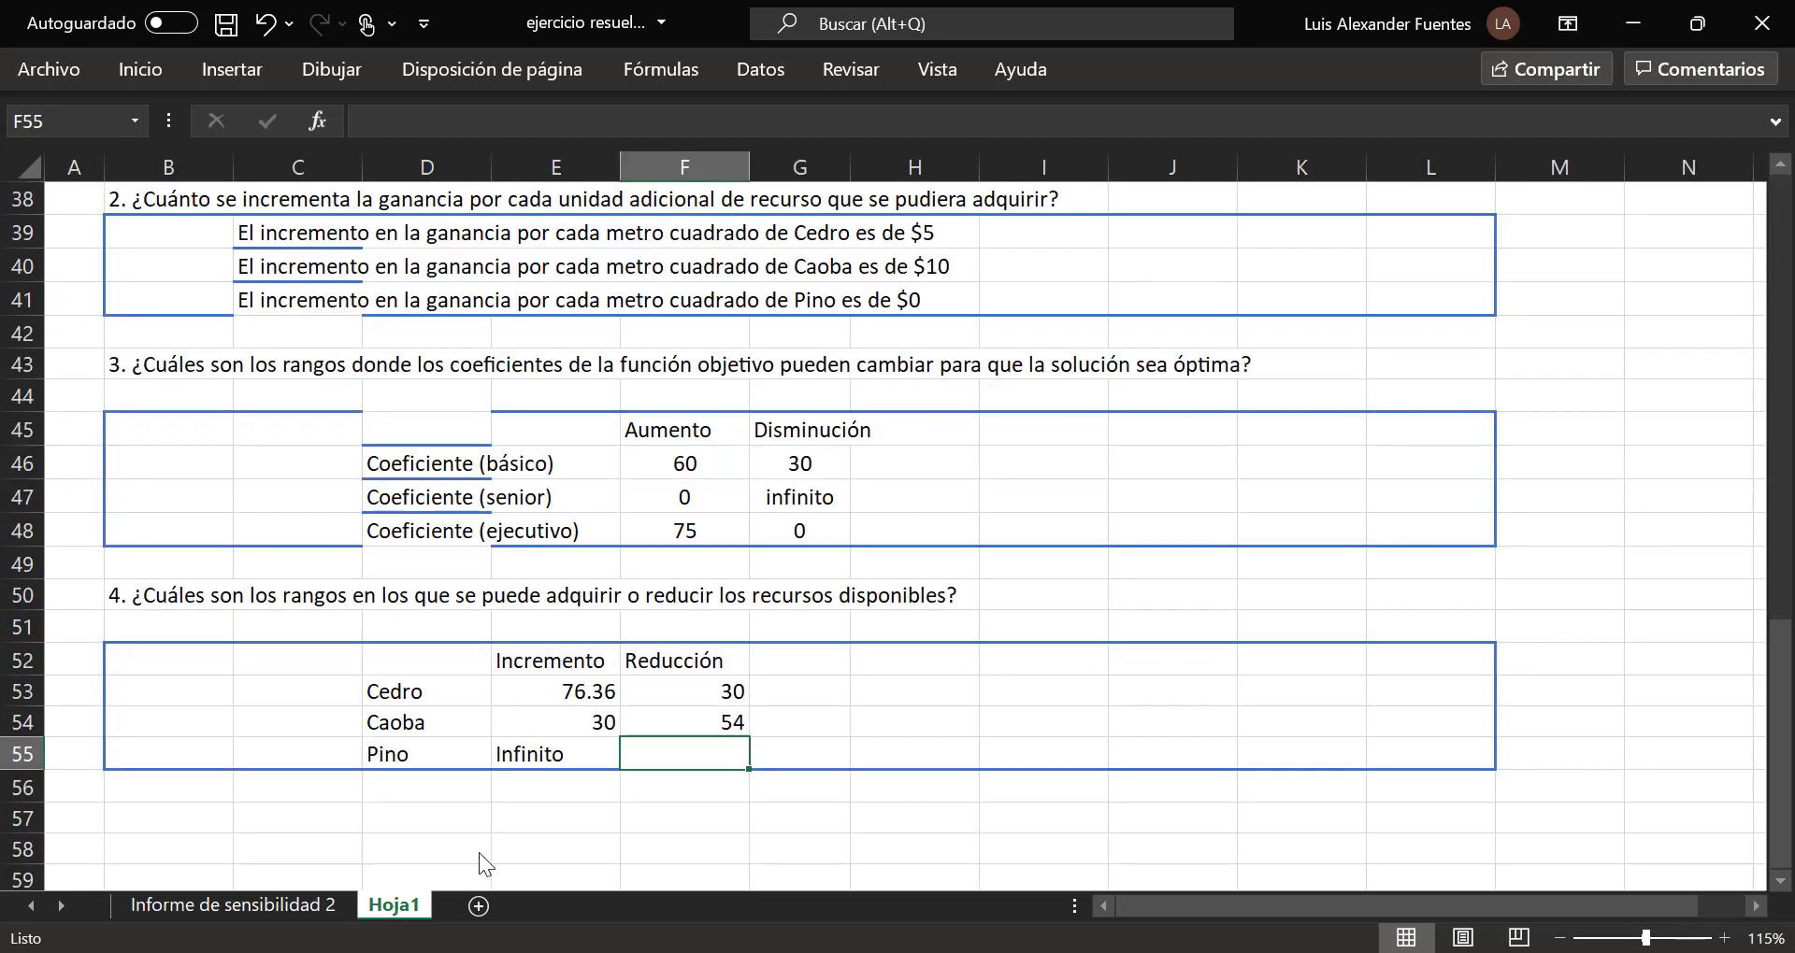
text(140)
key(Return)
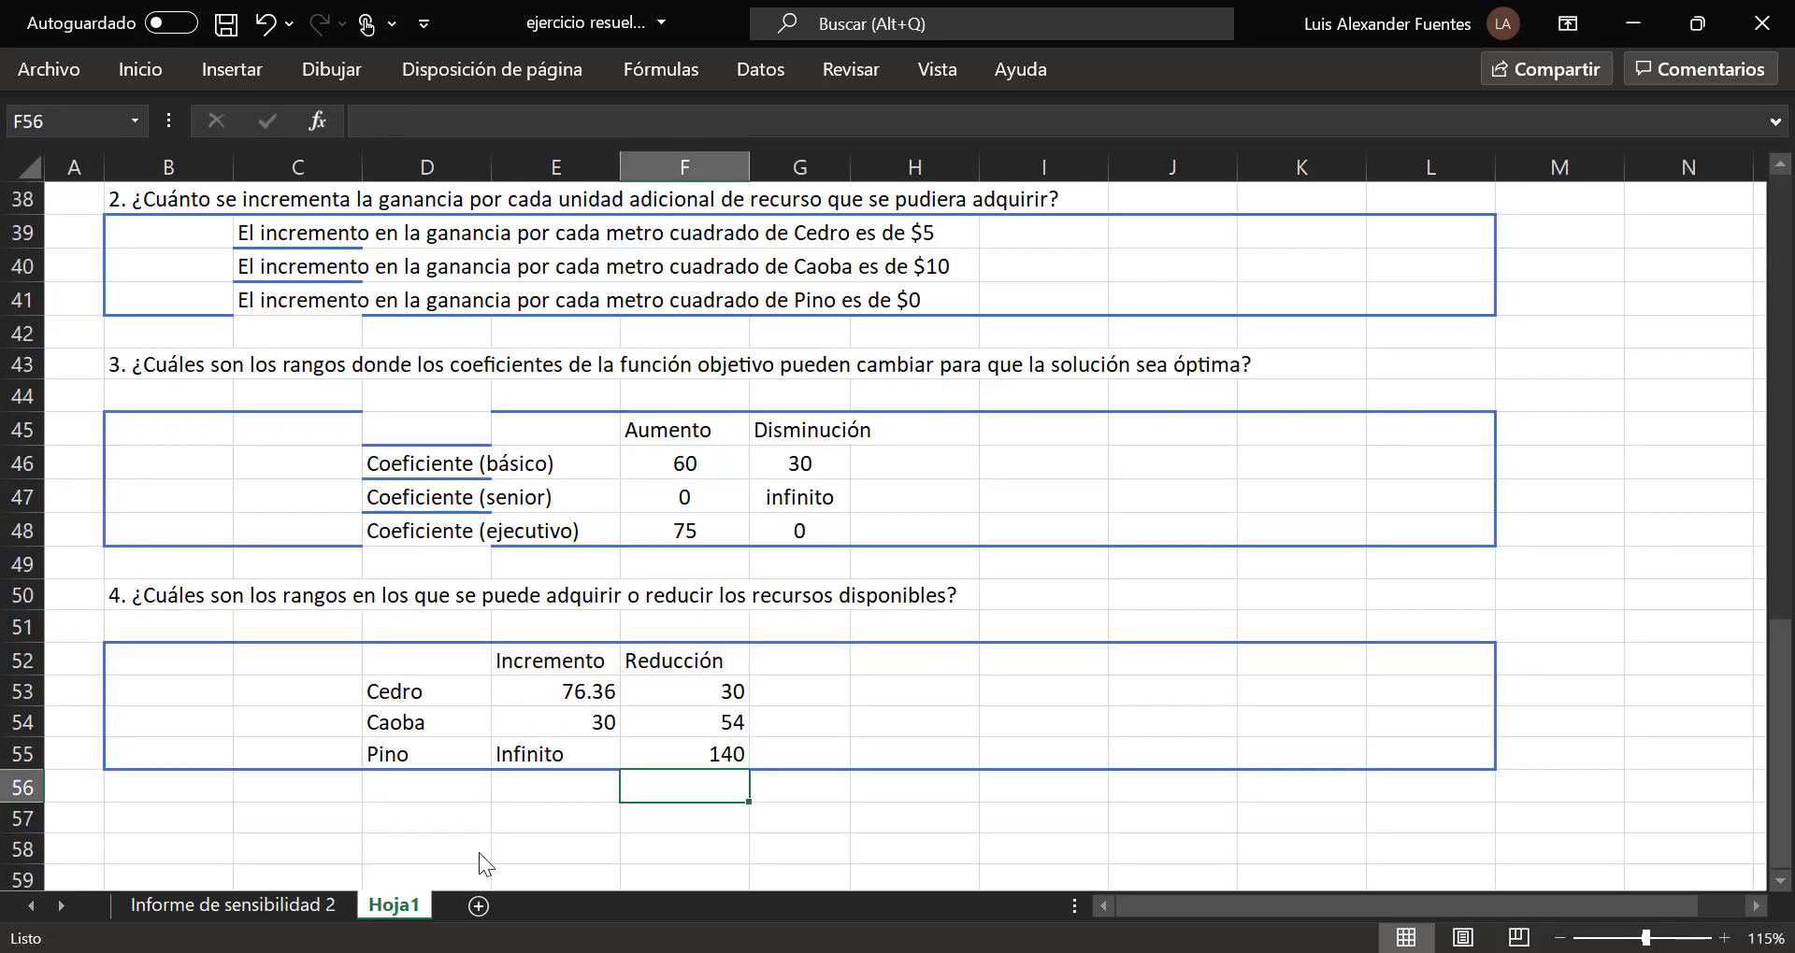
Step: Center the resource increase and reduction values in E53:F55 horizontally
drag(552, 690, 687, 747)
click(148, 68)
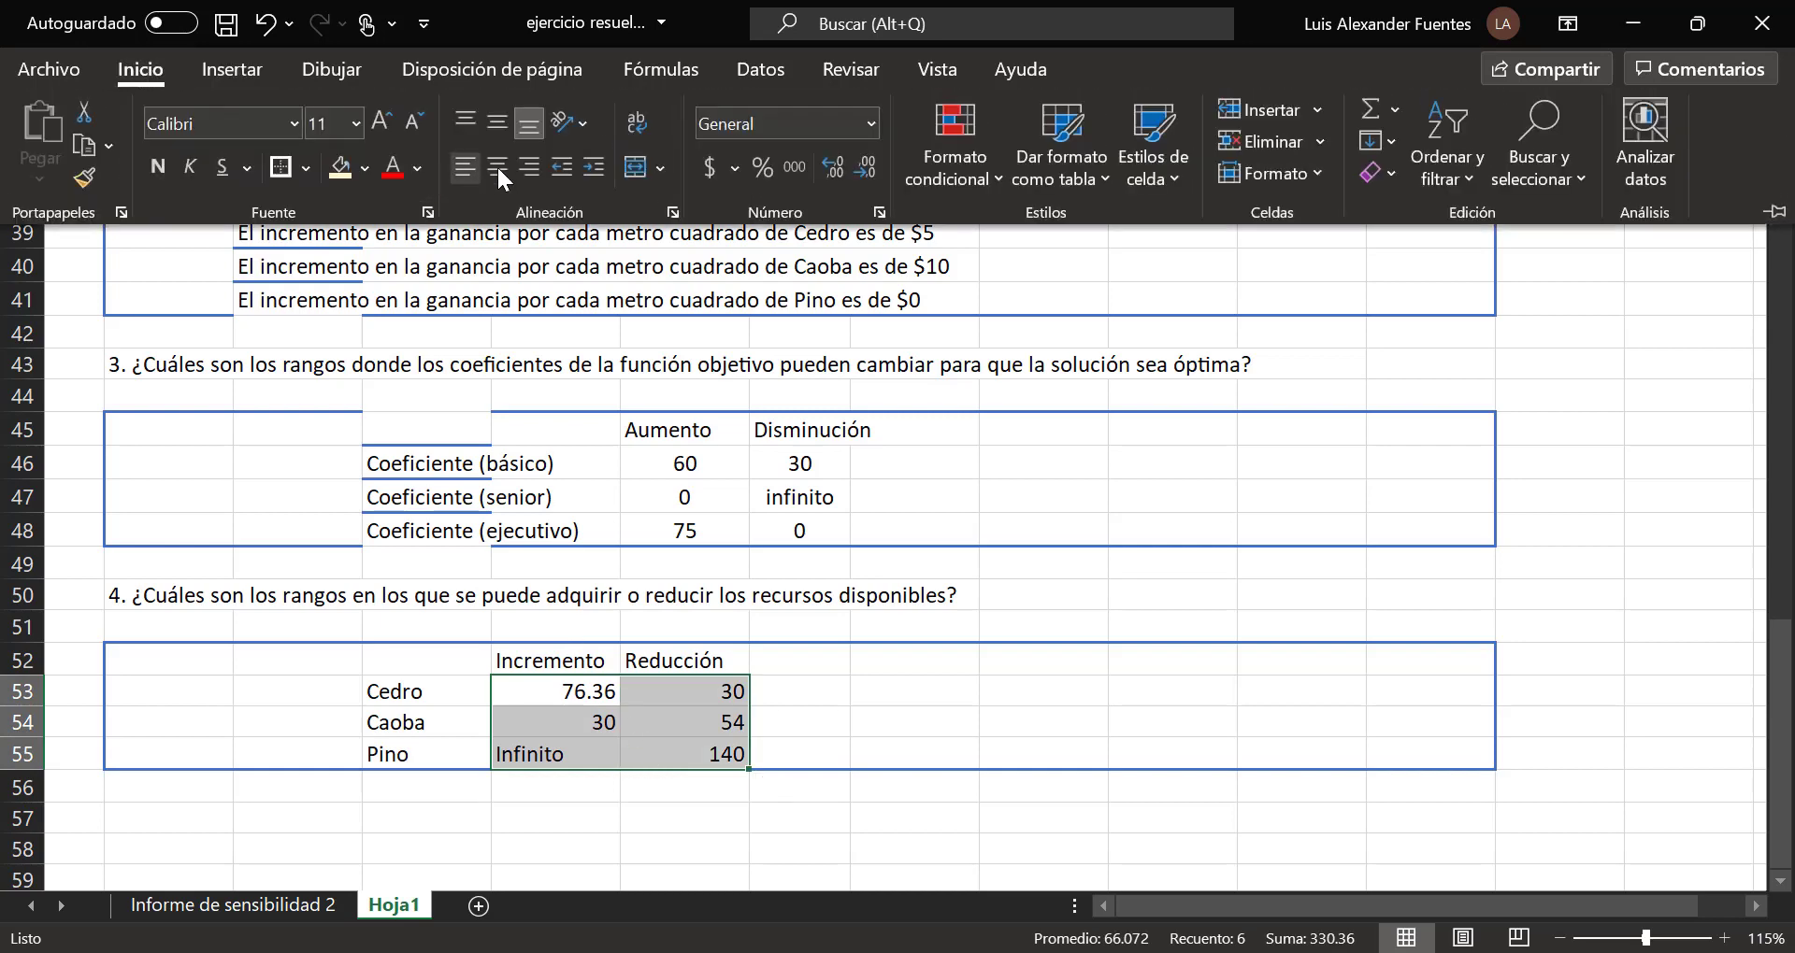
click(487, 114)
click(937, 662)
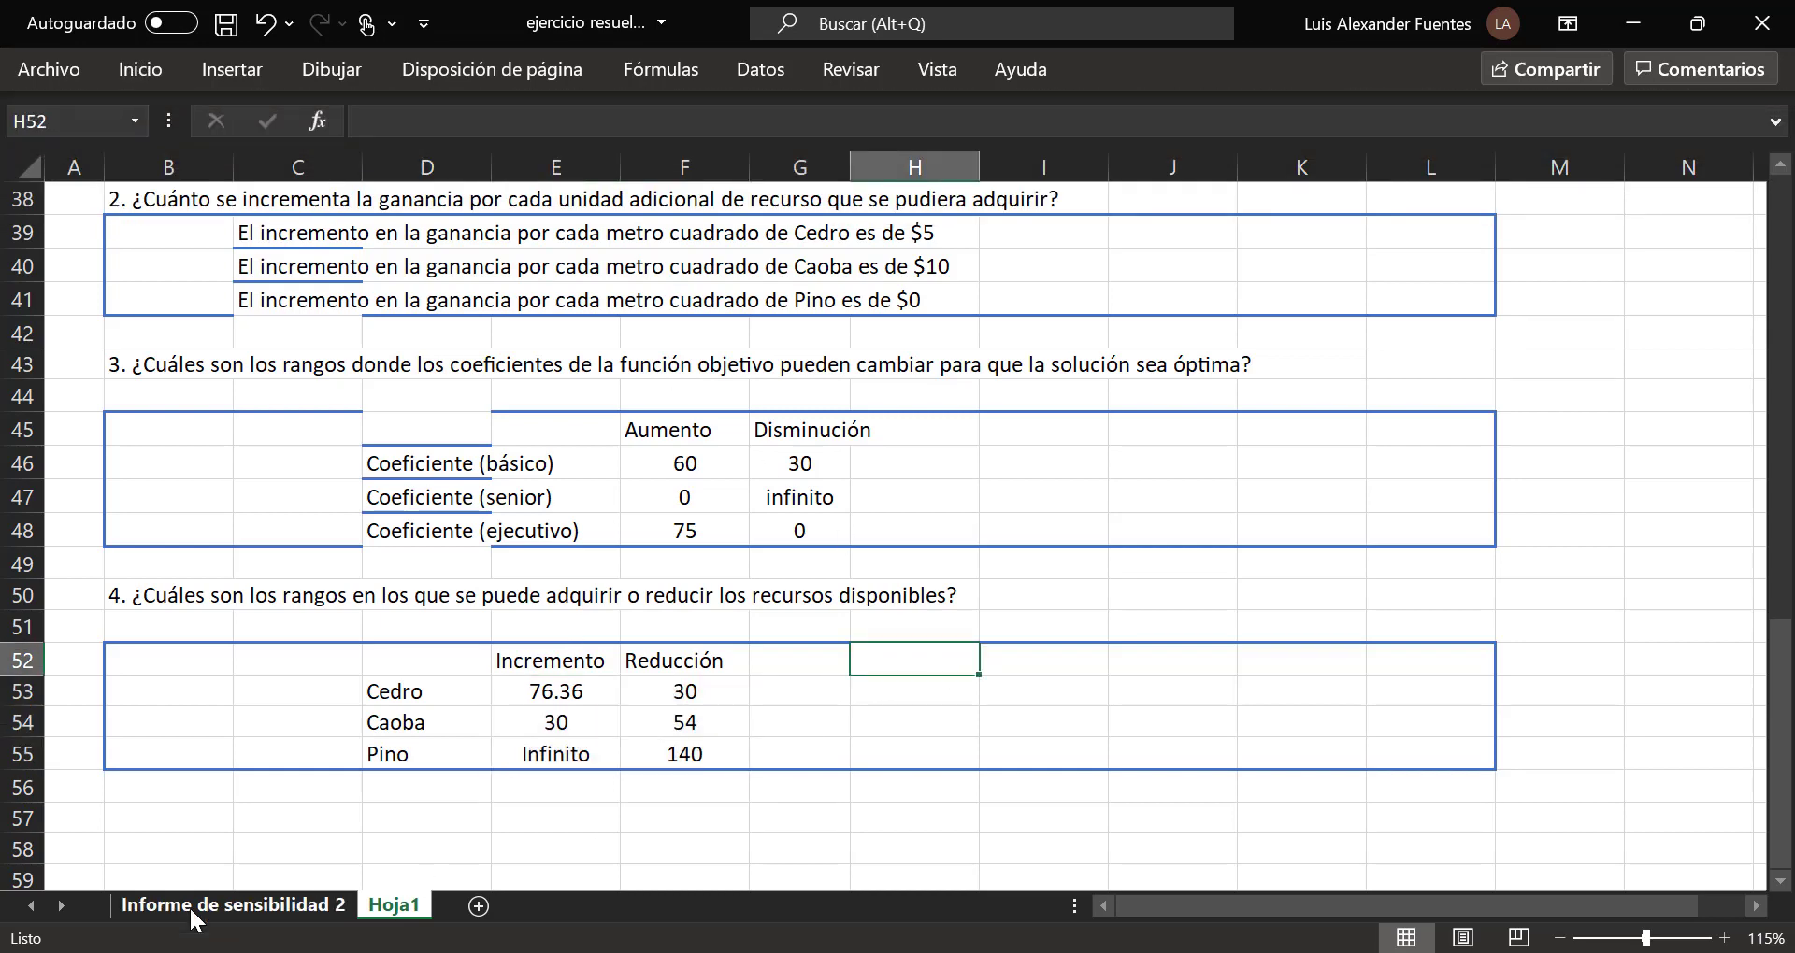
Step: Return to the sensitivity report on the Informe de sensibilidad 2 sheet
click(188, 906)
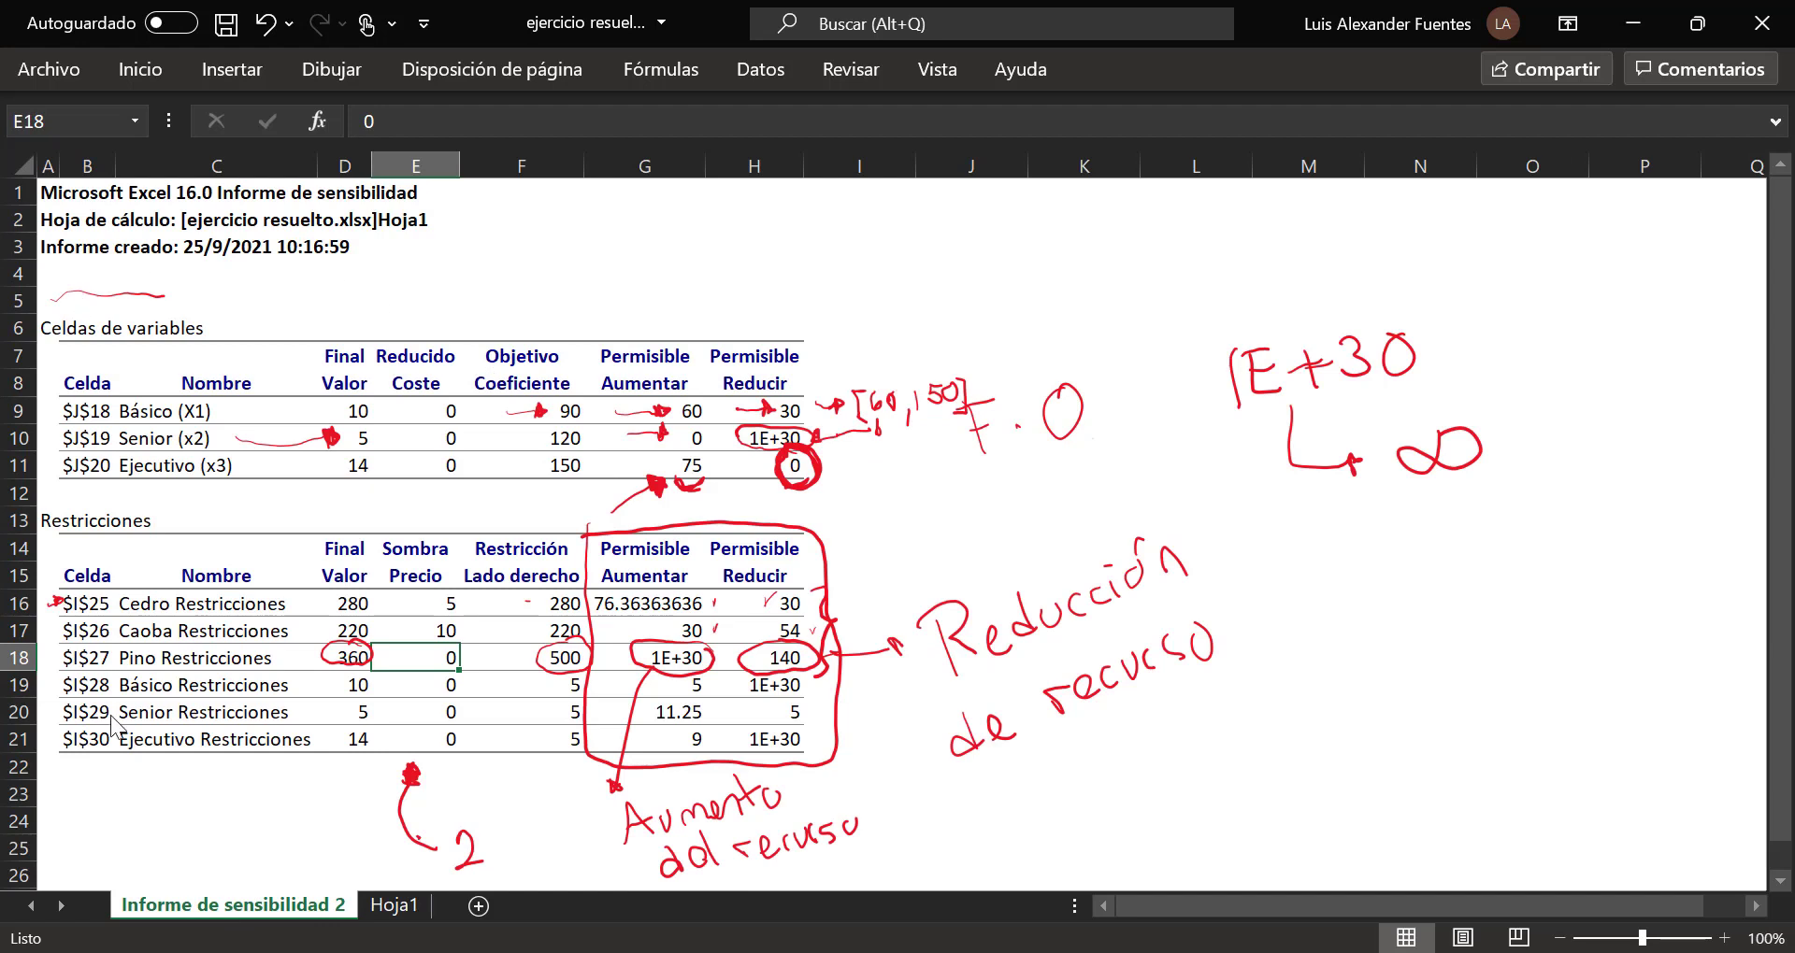